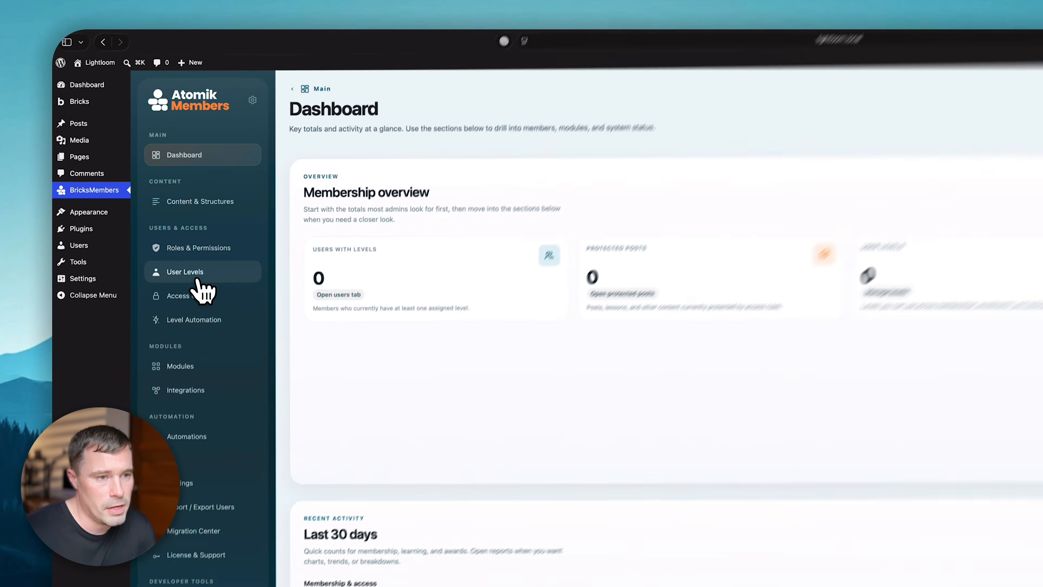
# - Create the first user level, named 'Free Member', and save it
pyautogui.click(131, 181)
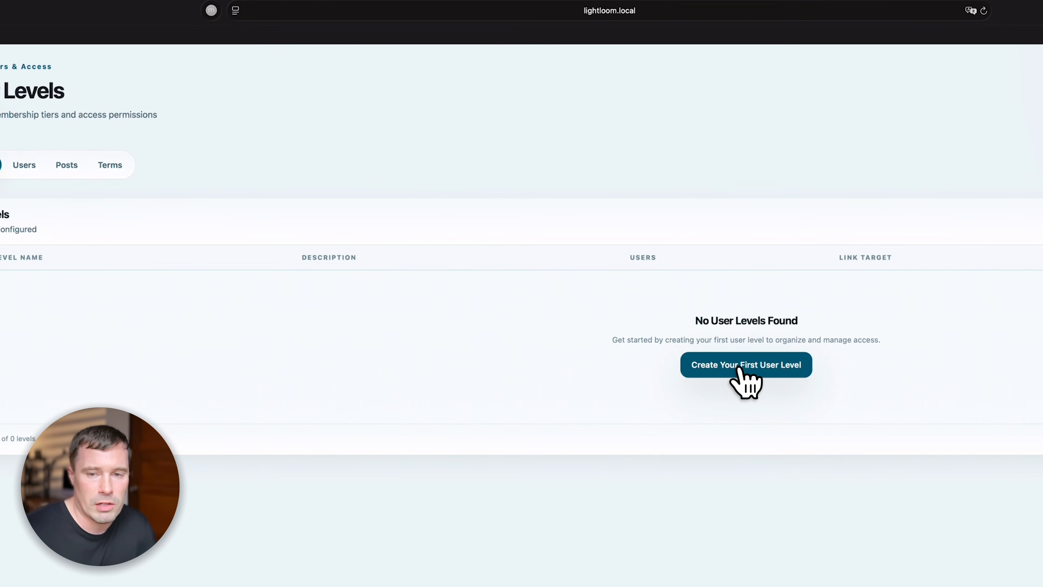
pyautogui.click(748, 372)
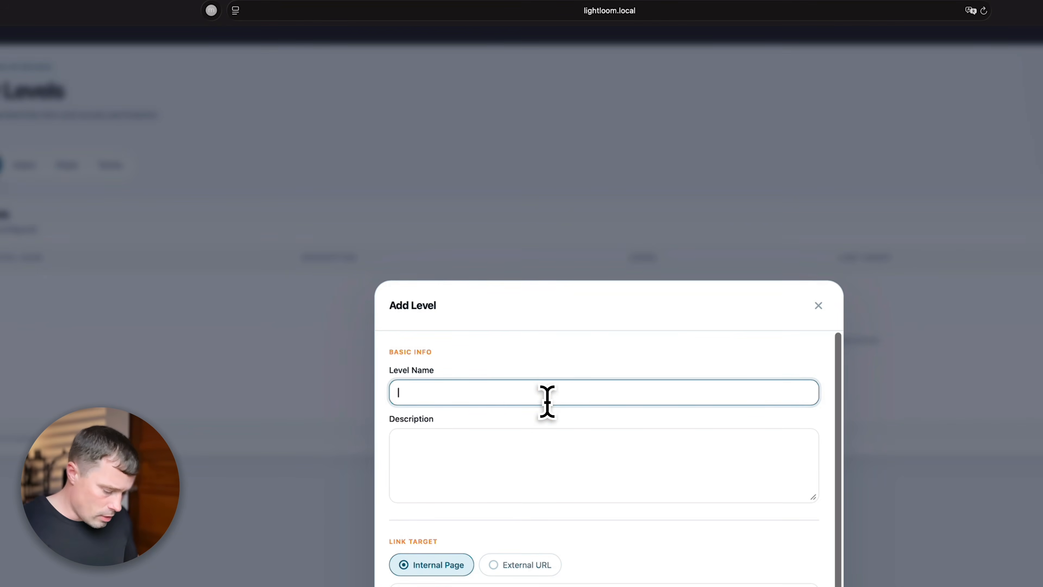
pyautogui.write('Free Member')
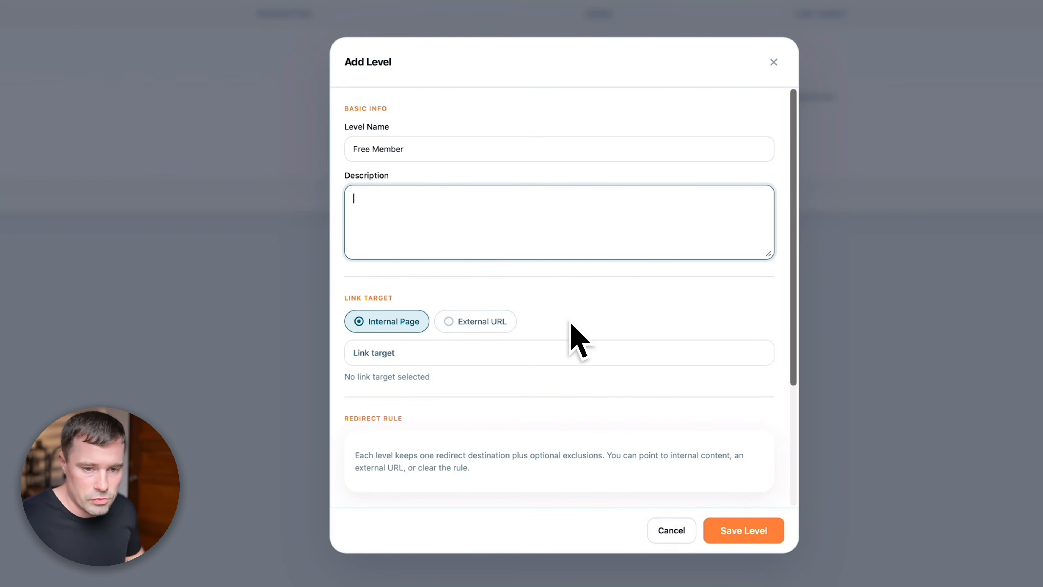
pyautogui.scroll(-3, 385, 369)
pyautogui.scroll(-1, 539, 297)
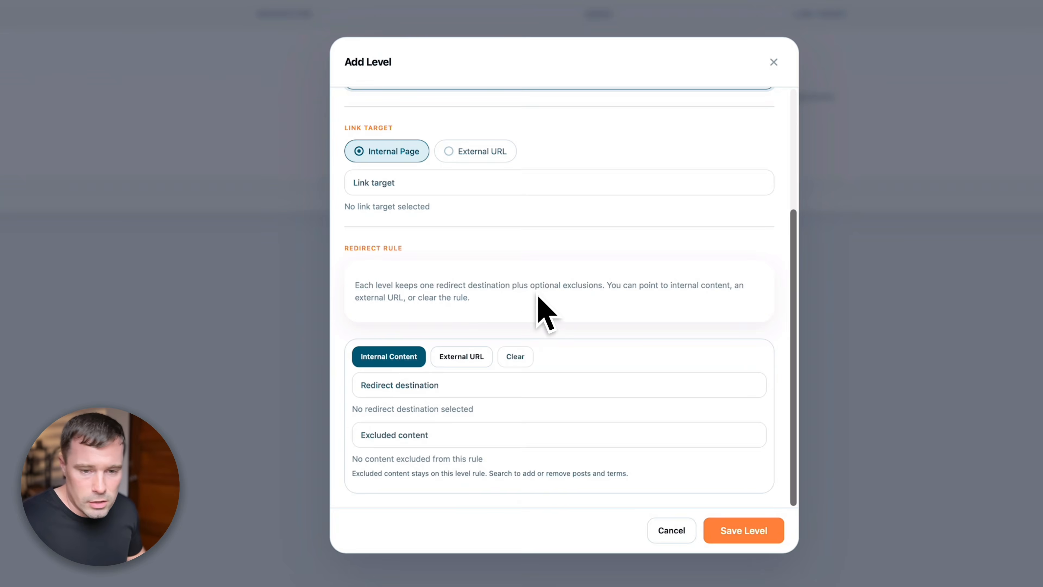
pyautogui.press('Tab')
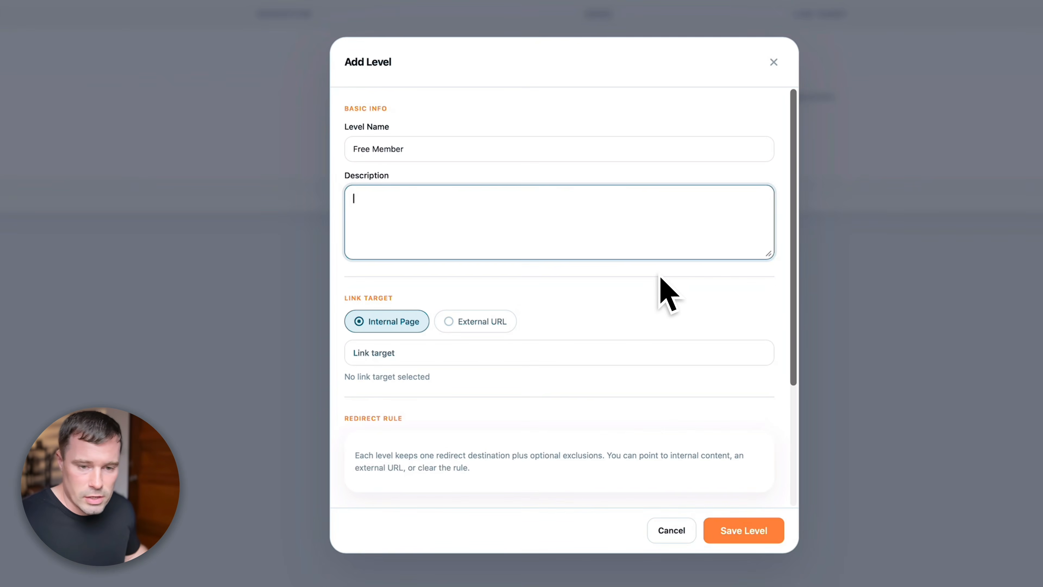
pyautogui.scroll(-4, 669, 295)
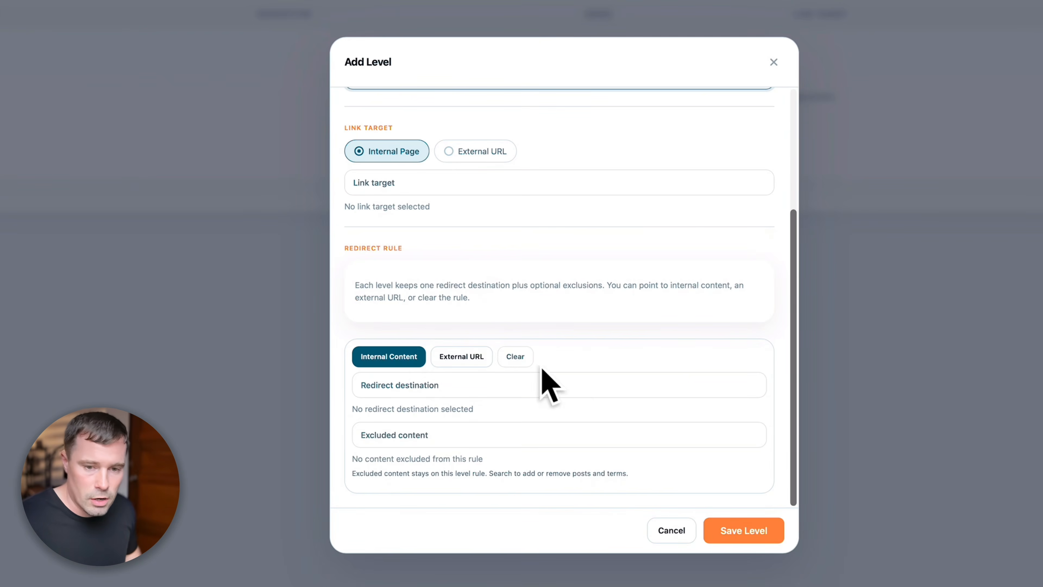
pyautogui.scroll(5, 561, 382)
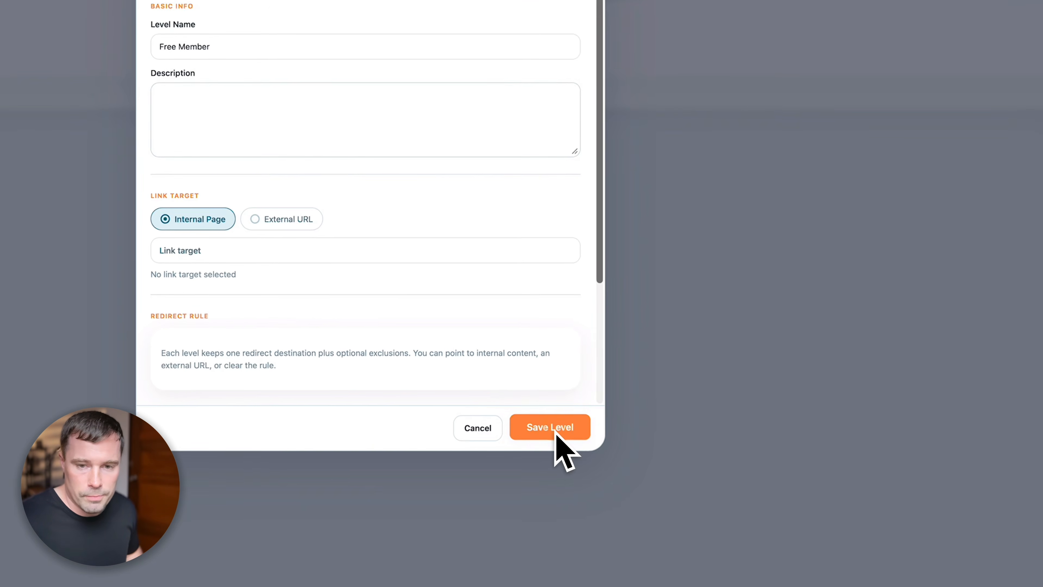
pyautogui.click(557, 432)
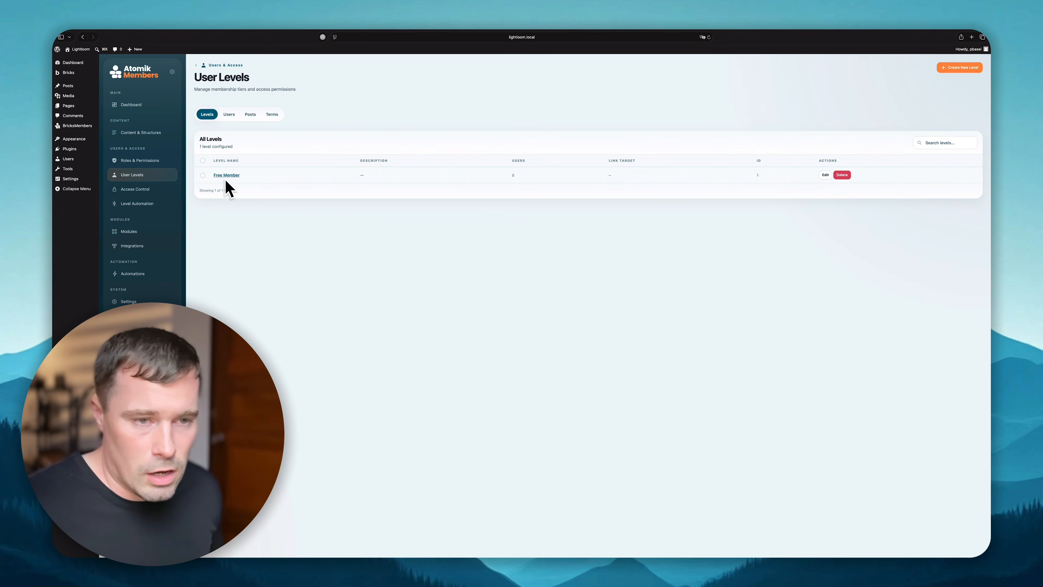
# - Create another level named 'Premium Member' and save it
pyautogui.click(960, 68)
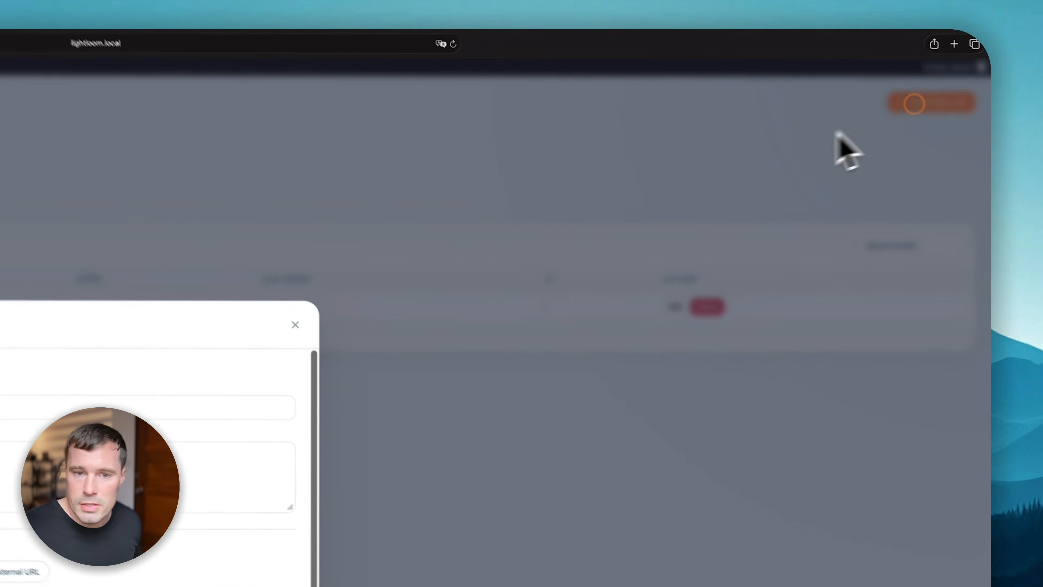
pyautogui.click(212, 373)
pyautogui.write('Premium')
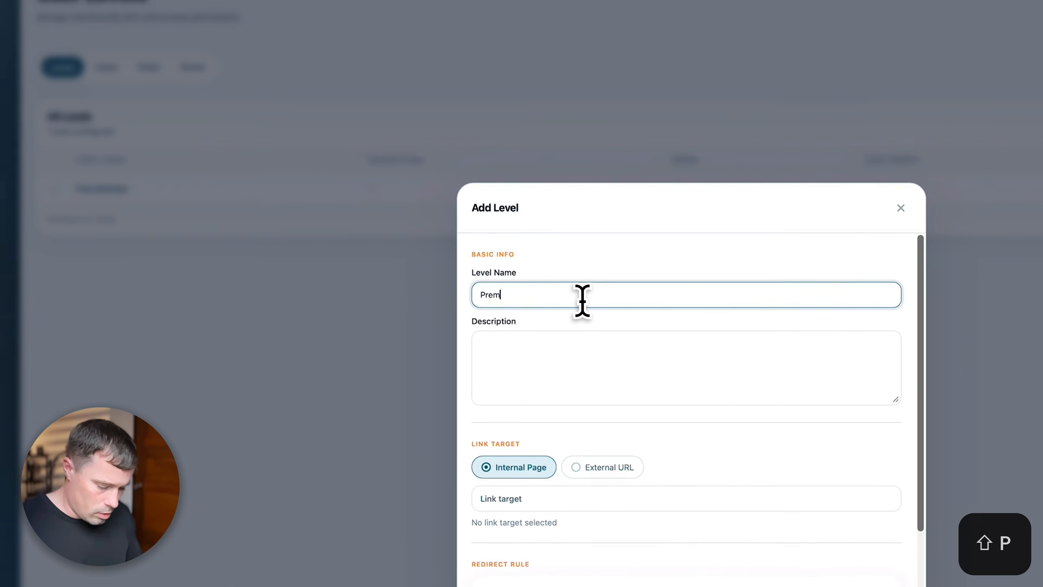
pyautogui.write(' Member')
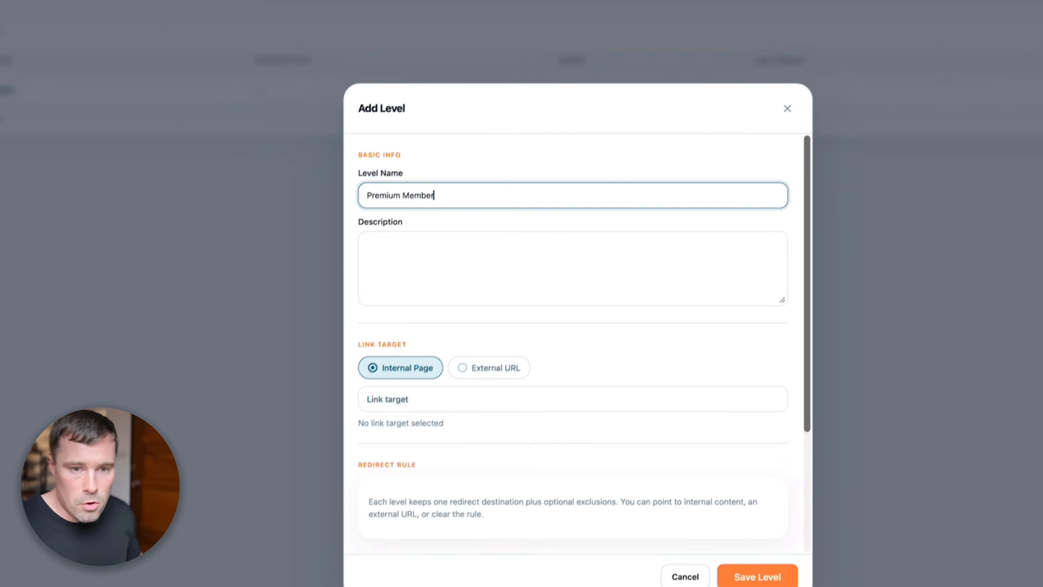
pyautogui.scroll(-5, 461, 219)
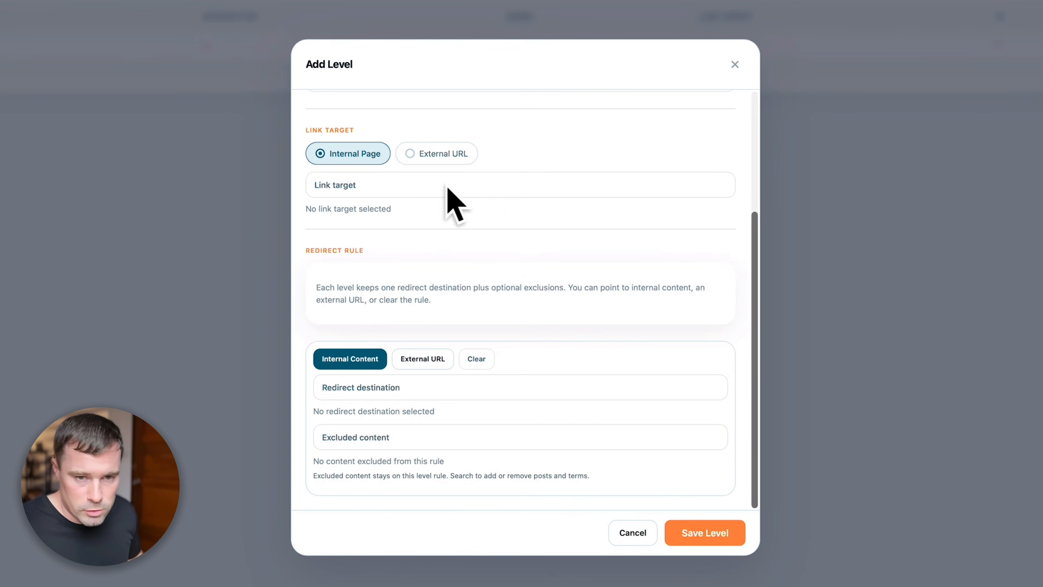
pyautogui.scroll(5, 484, 228)
pyautogui.click(694, 530)
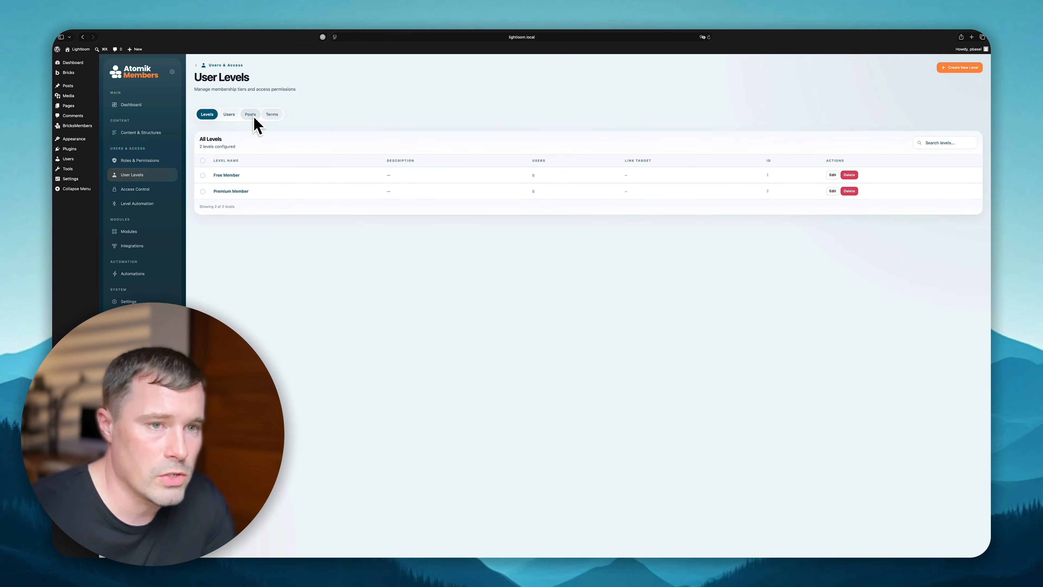
# - On the Posts tab, filter to the Tutorials category and apply Free Member to all five posts
pyautogui.click(229, 114)
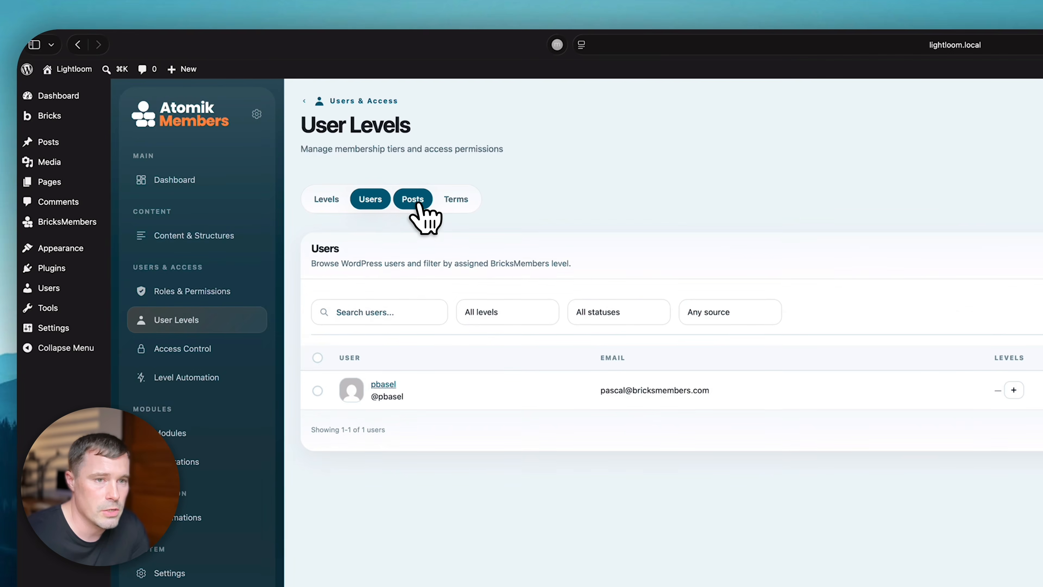
pyautogui.click(250, 115)
pyautogui.click(442, 203)
pyautogui.click(415, 202)
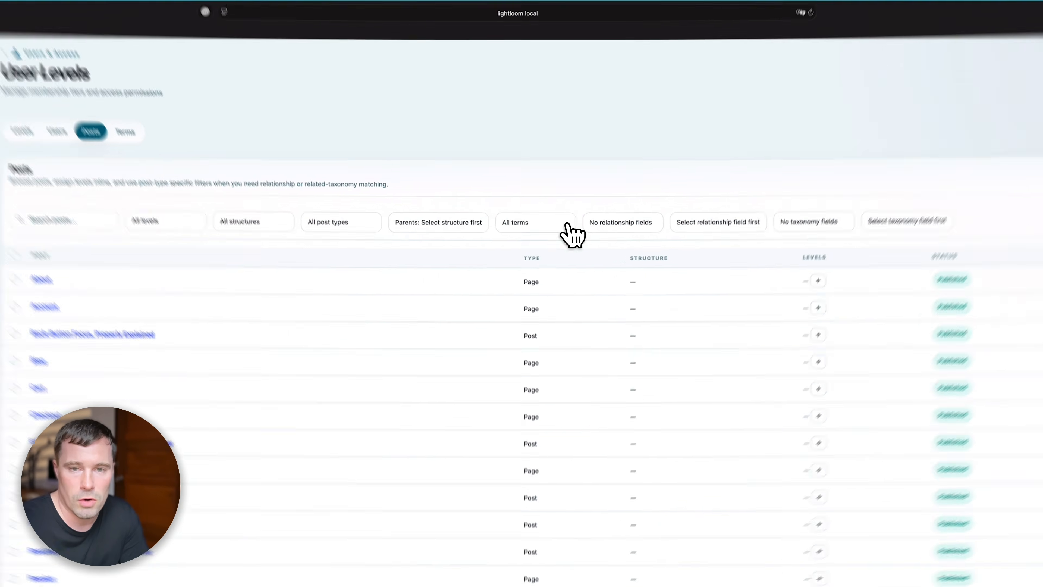
pyautogui.click(532, 172)
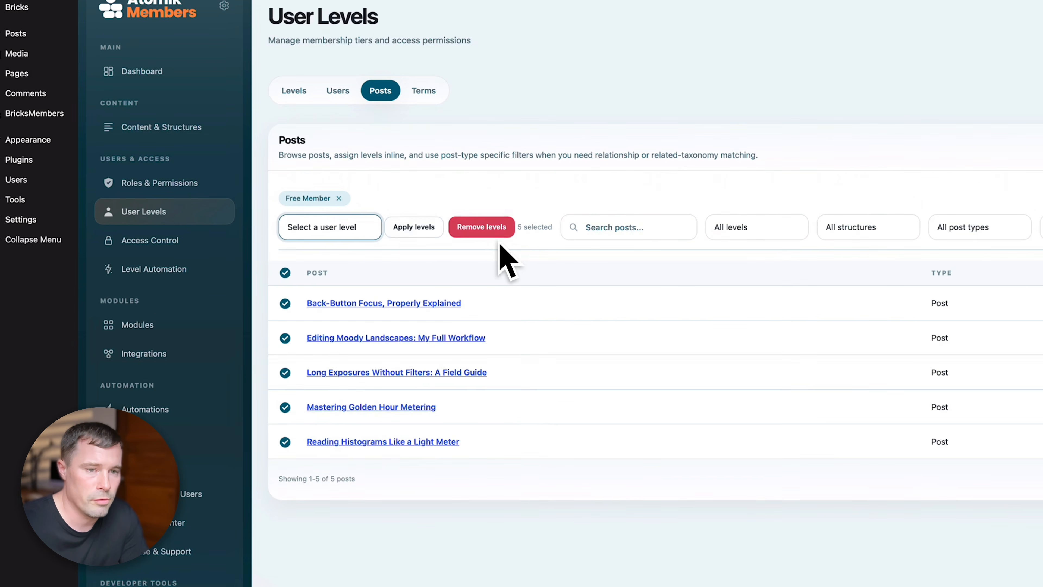
pyautogui.click(412, 228)
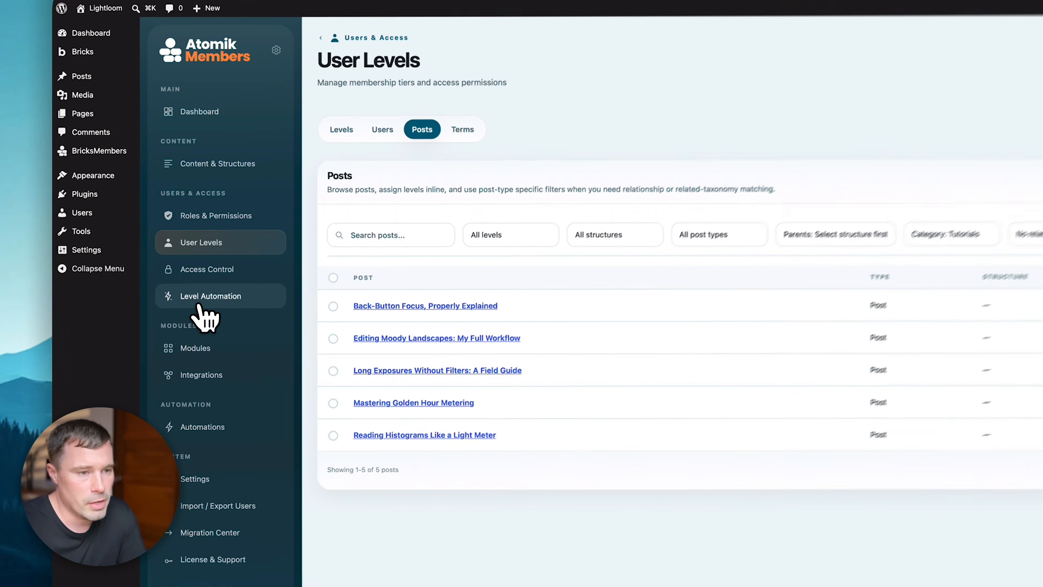
# - Save a Level Automation rule assigning Free Member to posts in the Tutorials category
pyautogui.click(166, 213)
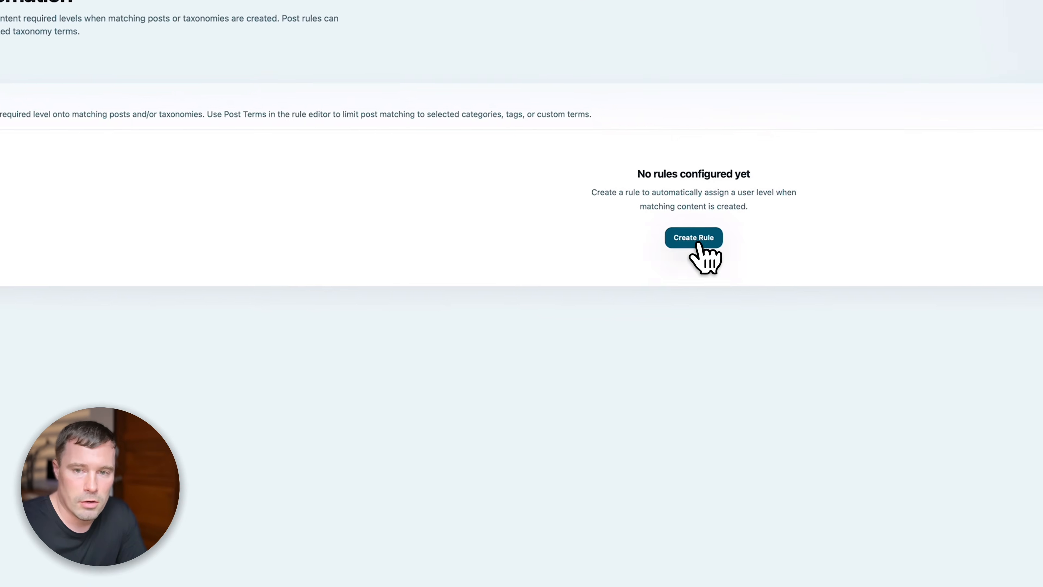
pyautogui.click(697, 243)
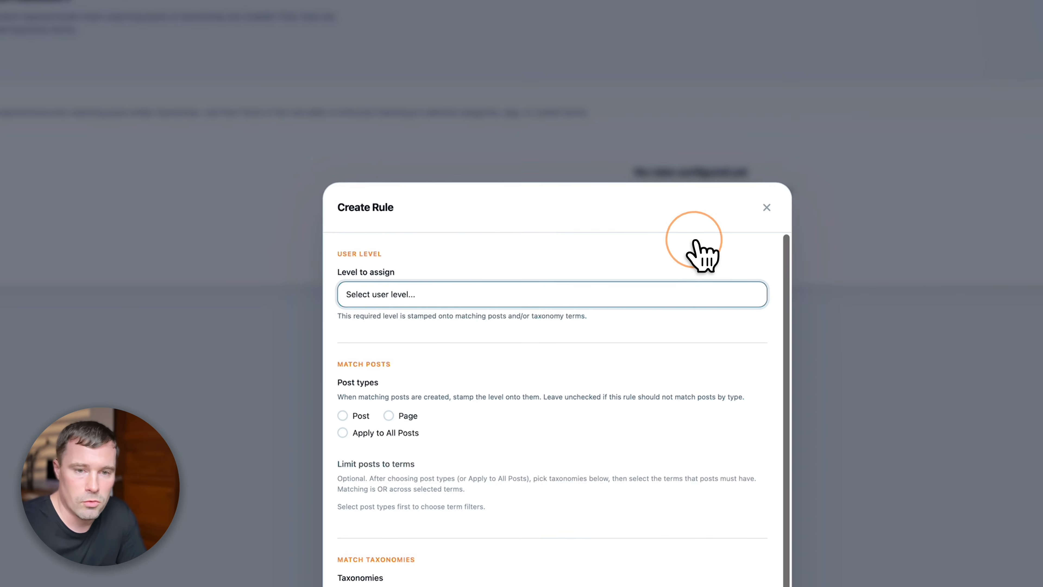
pyautogui.scroll(-1, 359, 273)
pyautogui.scroll(1, 384, 270)
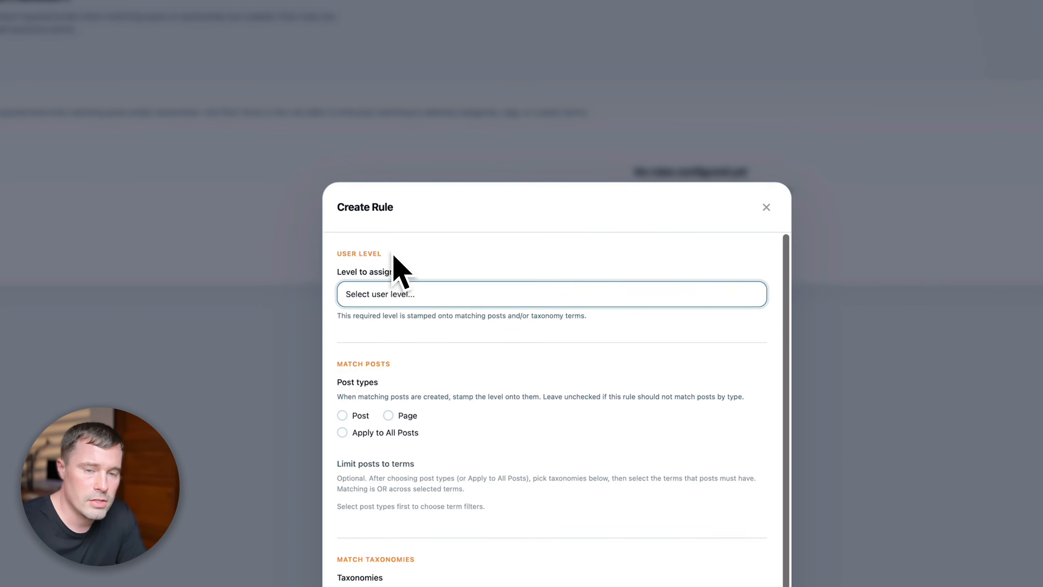
pyautogui.click(390, 287)
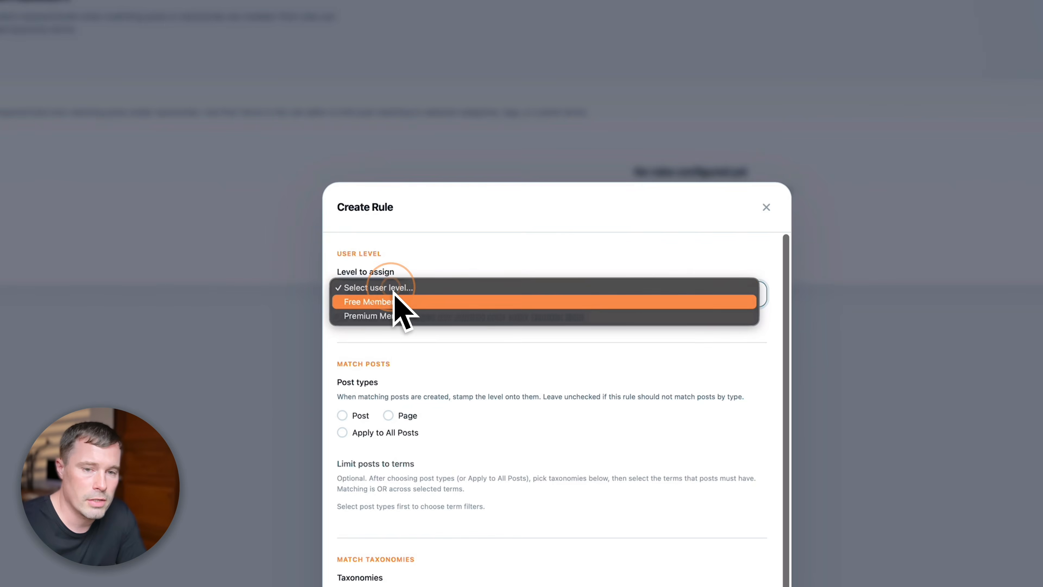
pyautogui.click(370, 302)
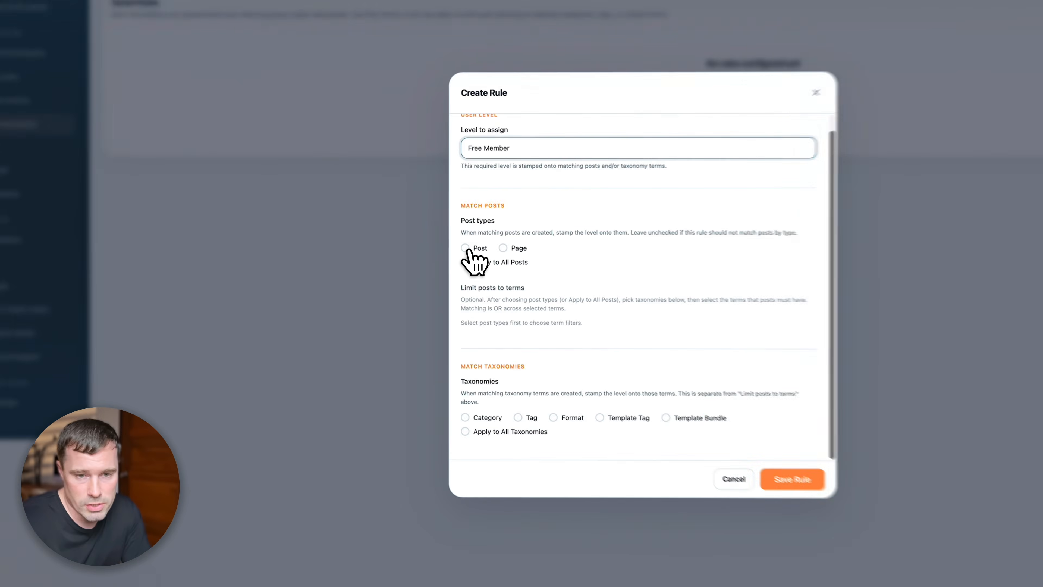
pyautogui.click(421, 280)
pyautogui.scroll(-1, 501, 319)
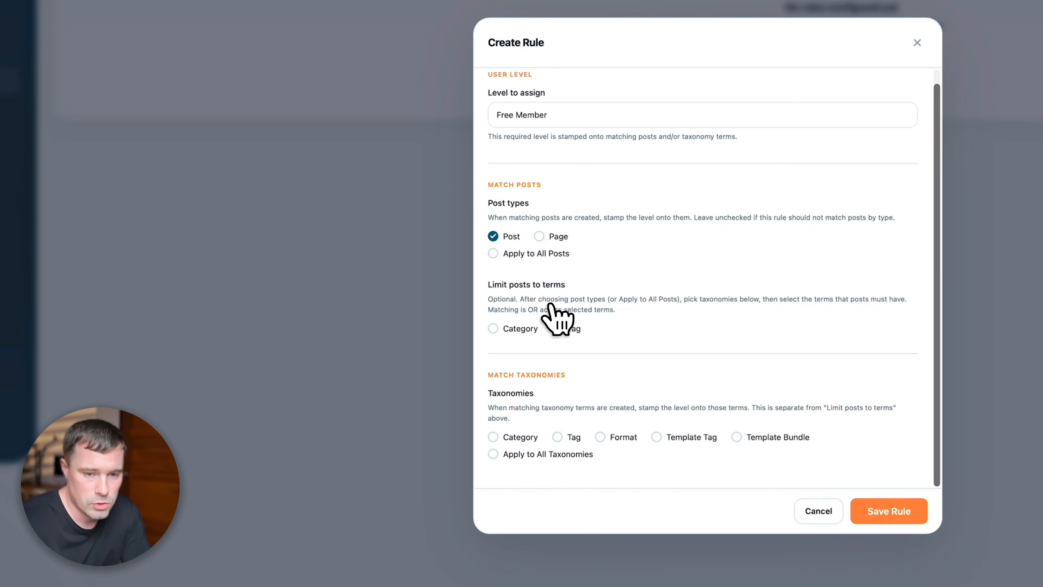
pyautogui.click(494, 329)
pyautogui.scroll(-2, 562, 329)
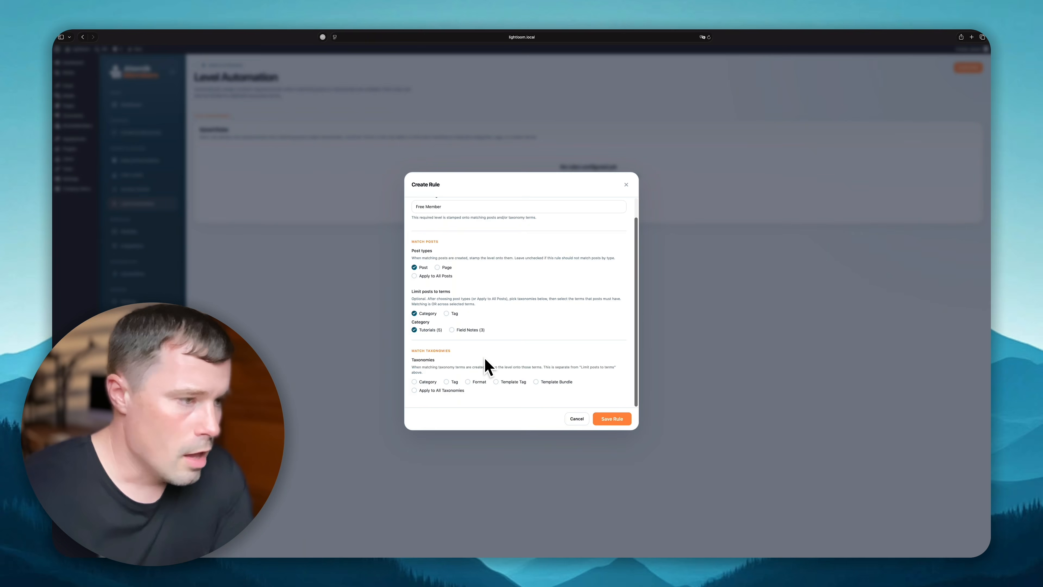
pyautogui.click(611, 420)
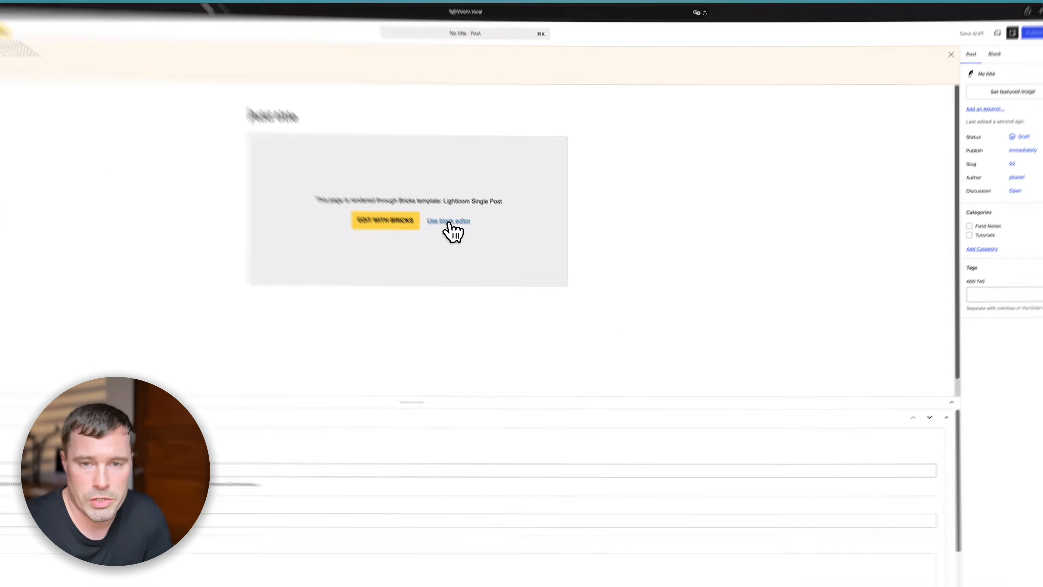
# - Publish a Tutorials test post in the block editor, then go back to the Posts list
pyautogui.click(508, 201)
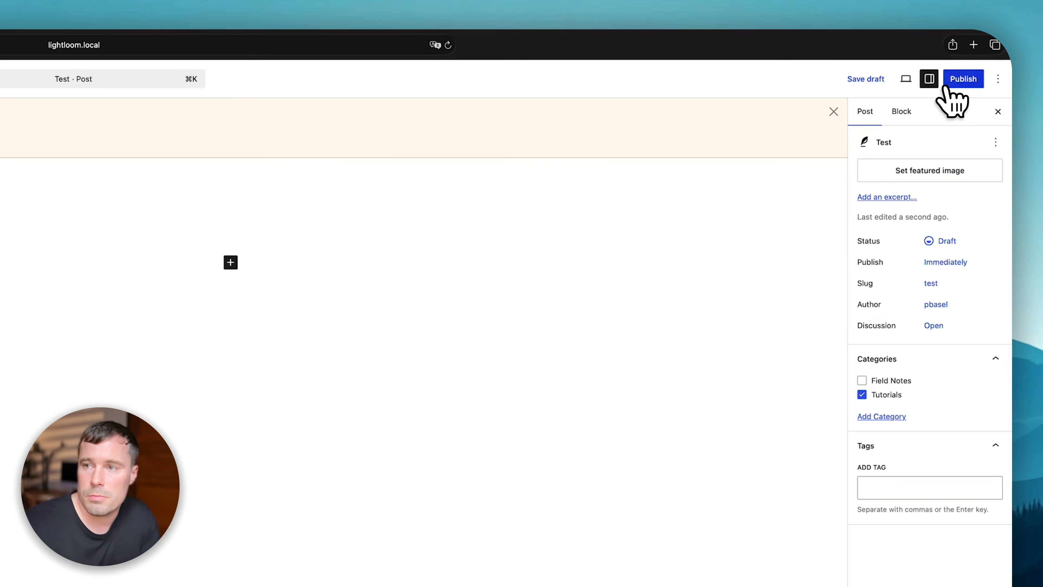
pyautogui.click(952, 80)
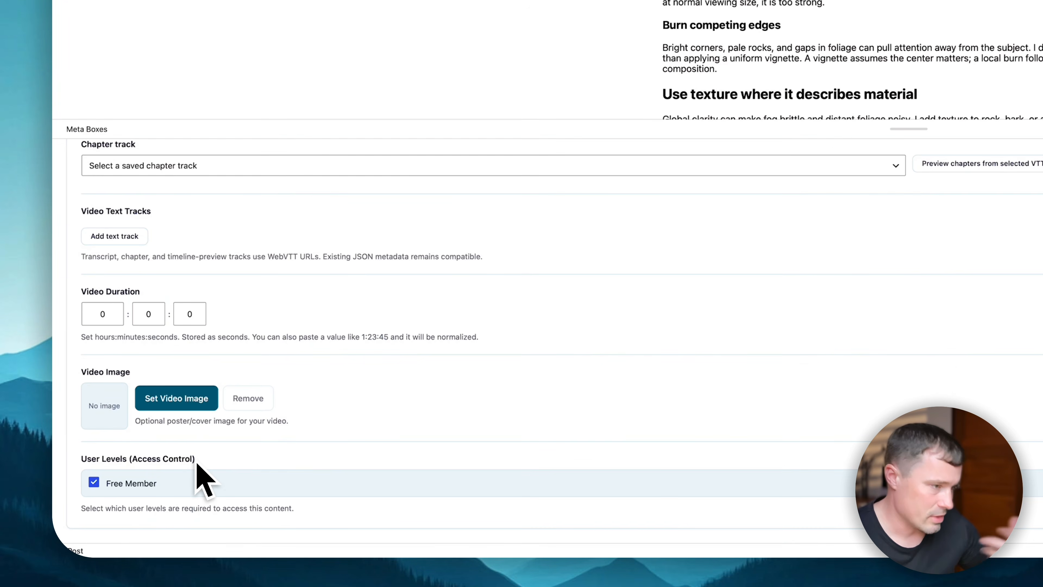
pyautogui.click(69, 81)
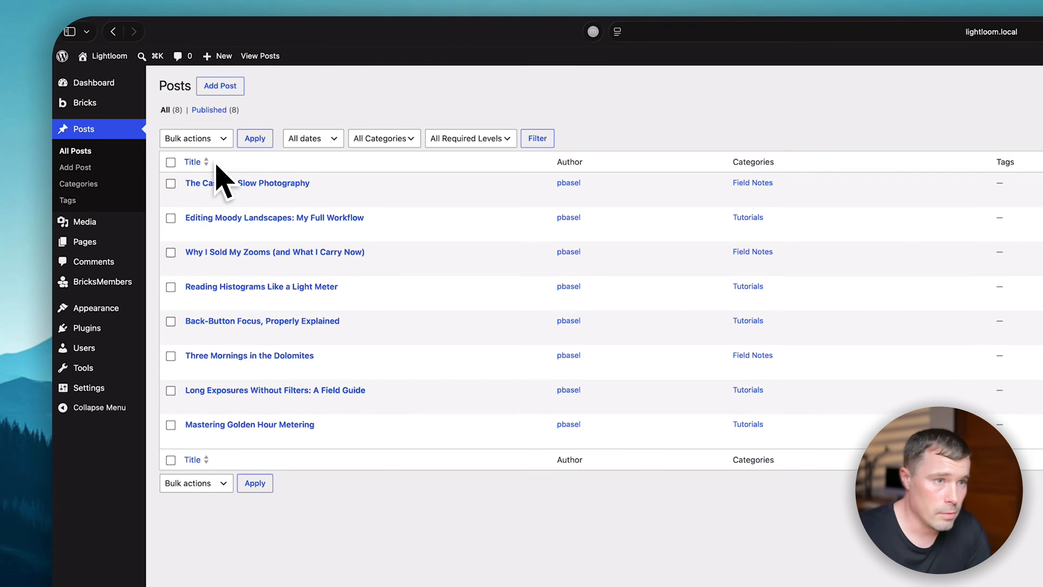
# - On the Users tab, apply the Free Member level to the single registered user
pyautogui.moveTo(126, 113)
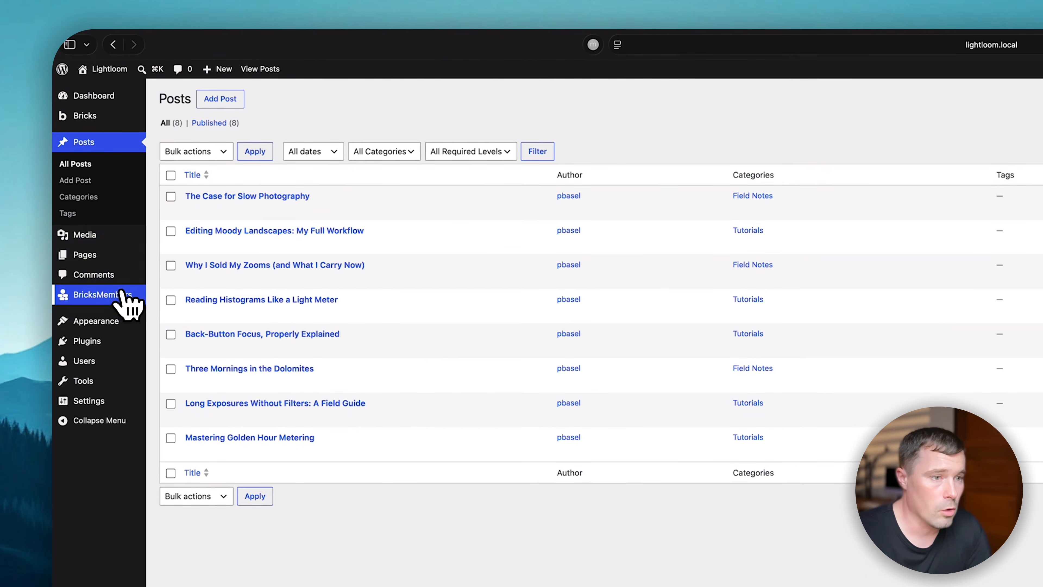
pyautogui.click(124, 294)
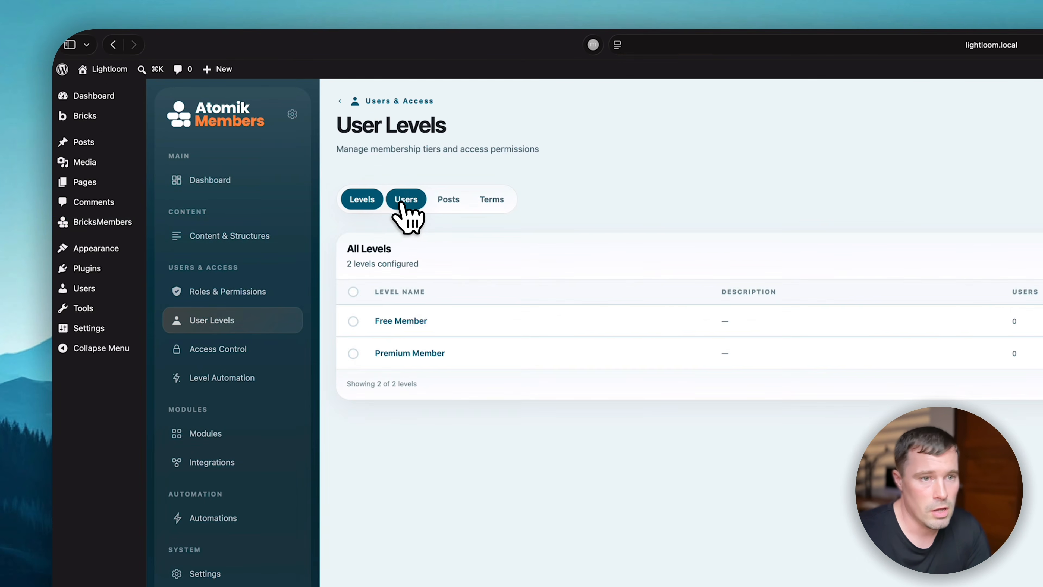
pyautogui.click(406, 199)
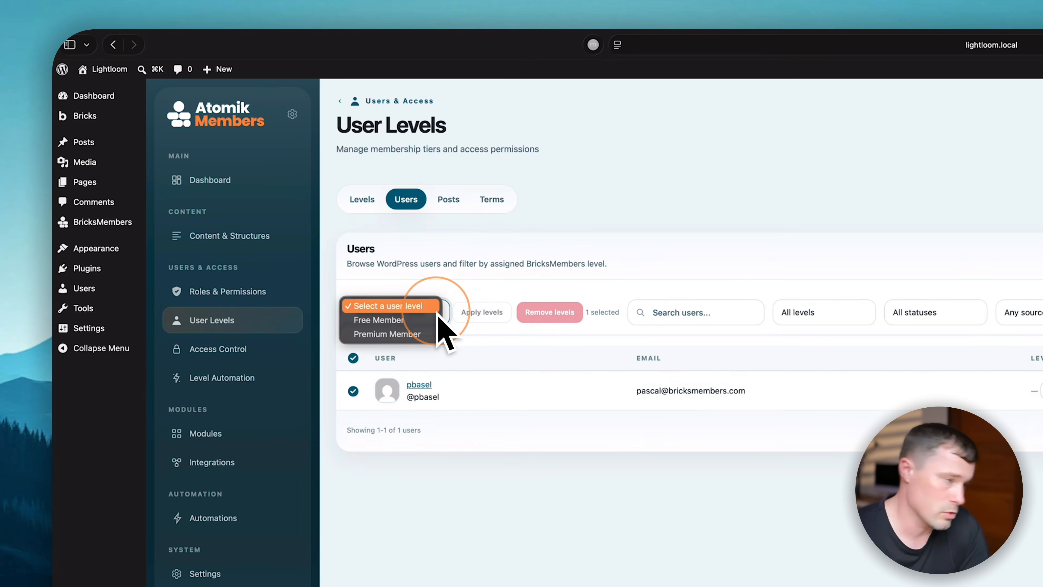
pyautogui.click(431, 320)
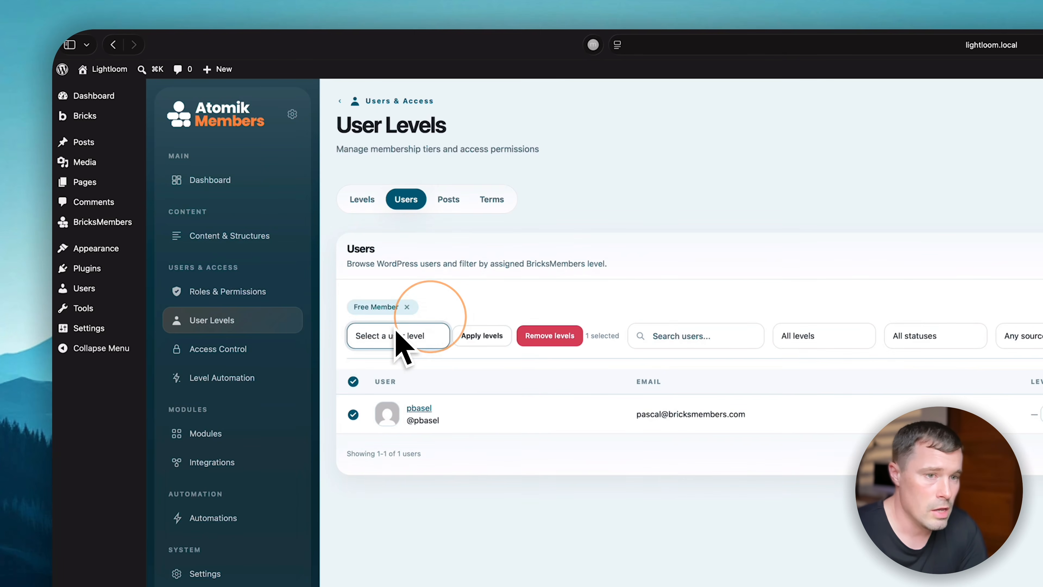
pyautogui.click(493, 336)
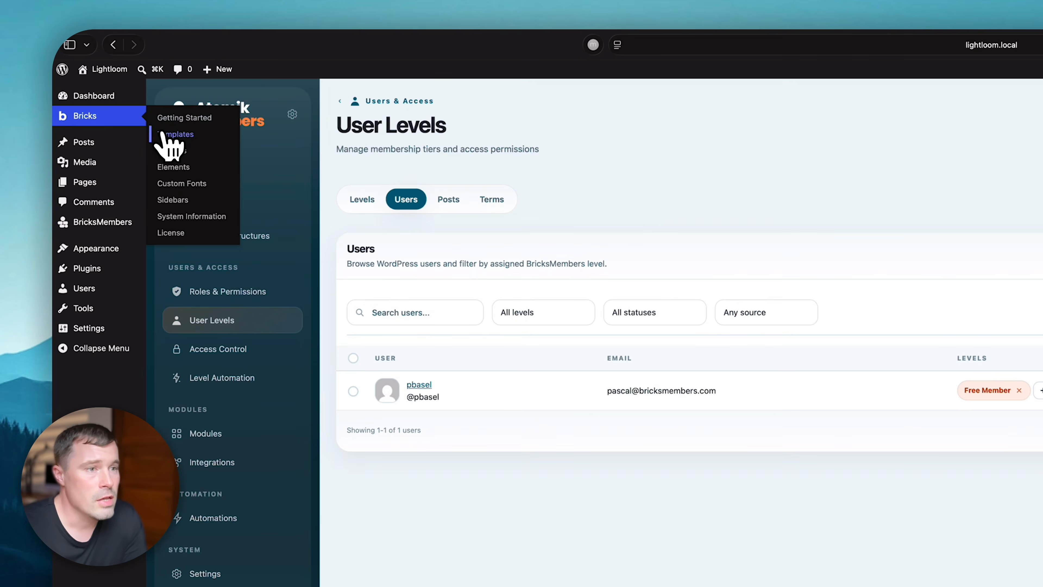
# - Show the Bricks Templates list and open the site homepage in a new tab
pyautogui.click(142, 134)
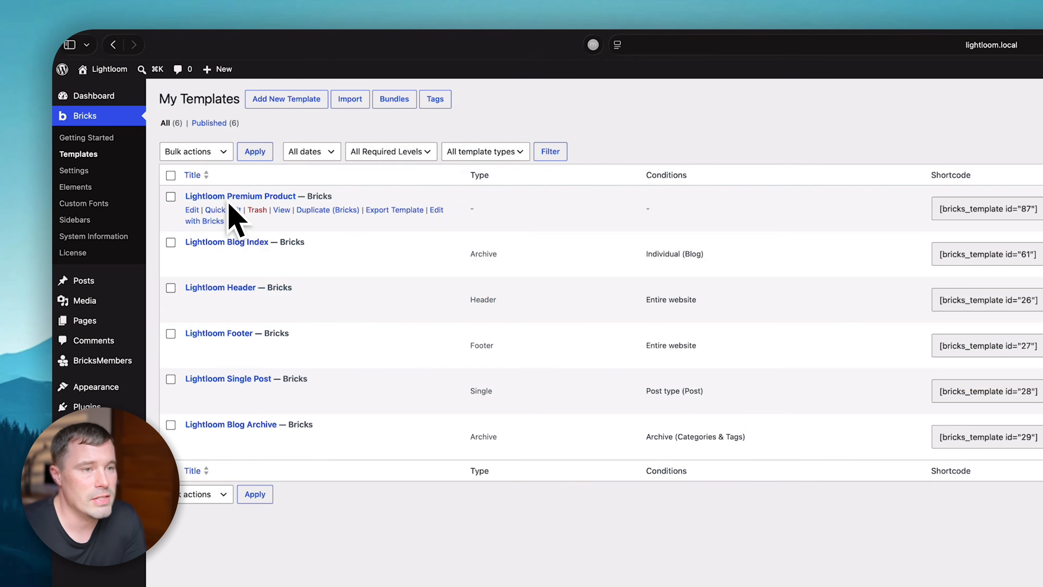
pyautogui.rightClick(110, 72)
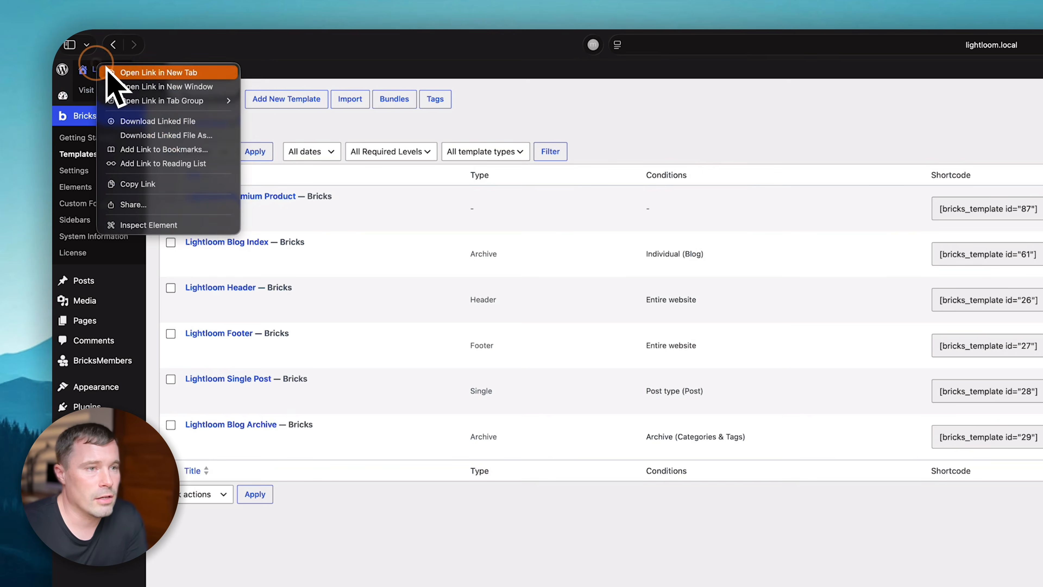
pyautogui.click(120, 73)
pyautogui.click(1042, 70)
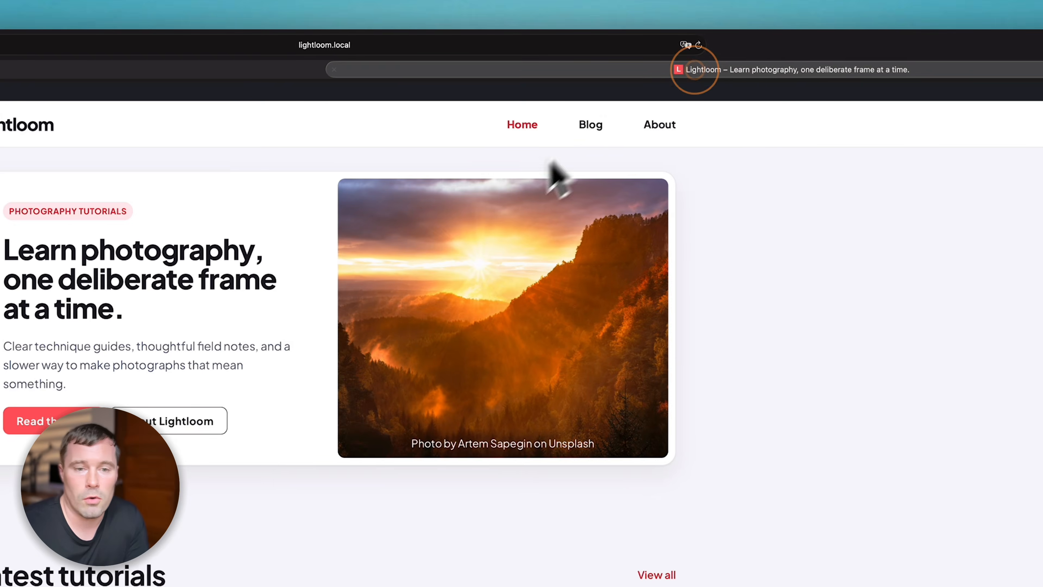
# - View the Editing Moody Landscapes article, then return to the My Templates tab
pyautogui.click(337, 557)
pyautogui.scroll(-5, 516, 346)
pyautogui.scroll(-5, 511, 347)
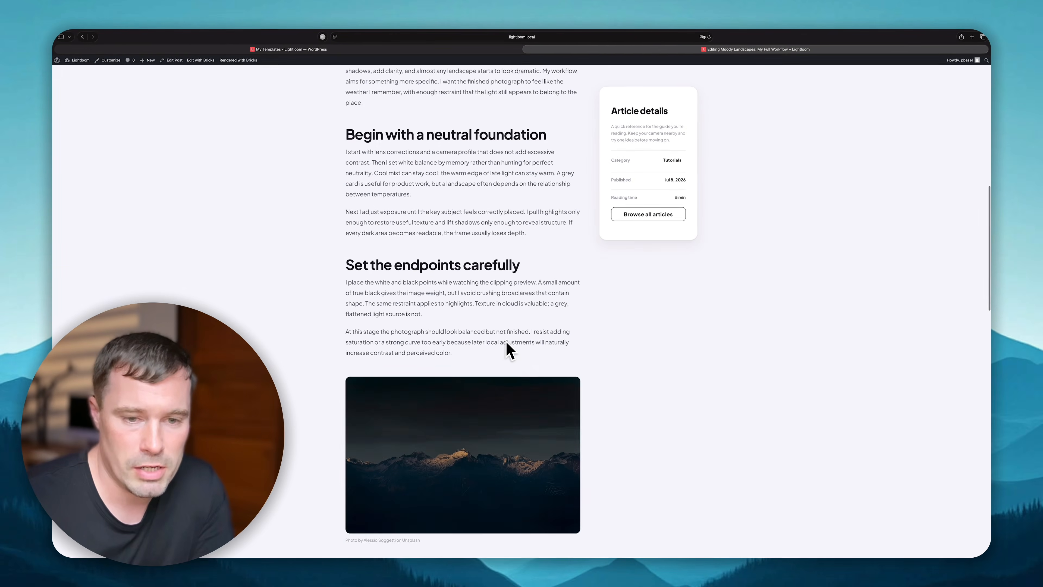
pyautogui.scroll(9, 509, 349)
pyautogui.scroll(-4, 508, 350)
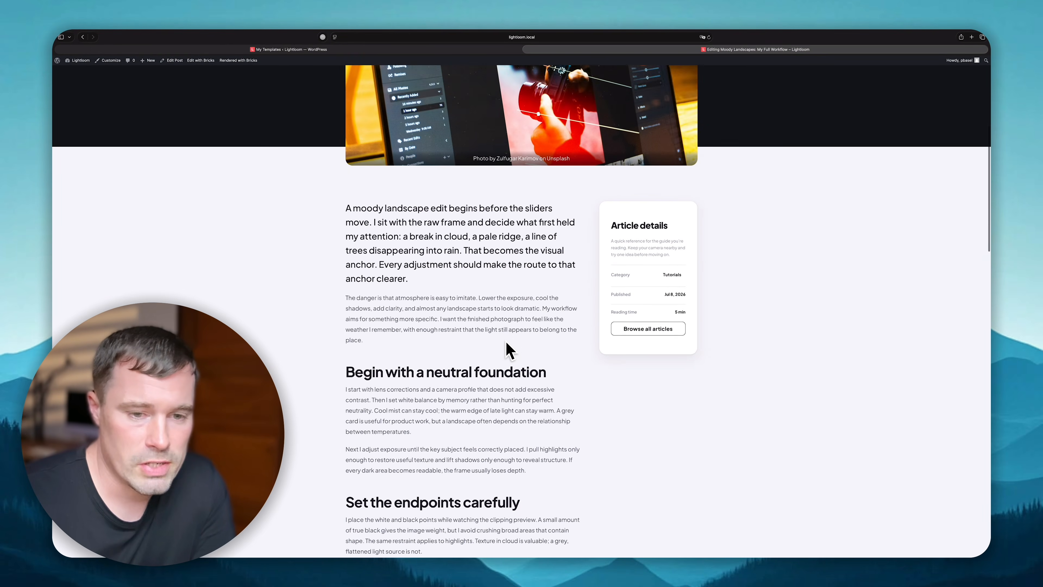
pyautogui.scroll(-2, 510, 350)
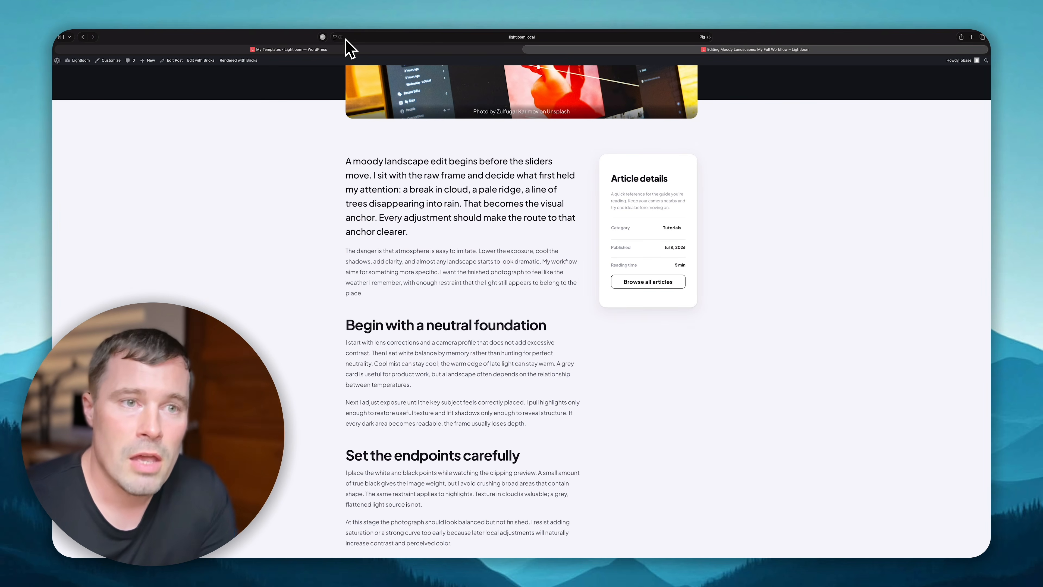
pyautogui.click(339, 51)
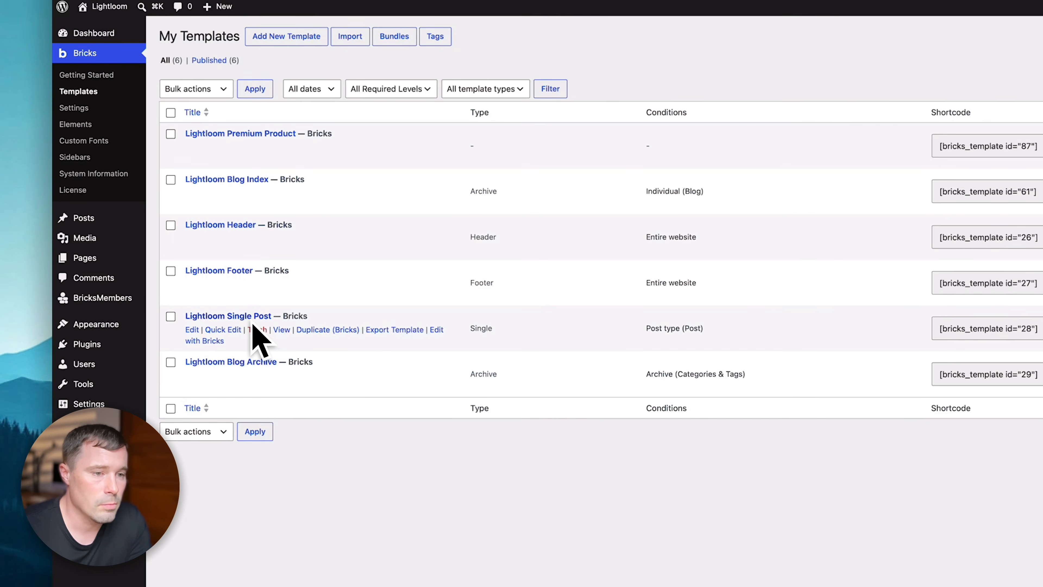
# - In the Lightloom Single Post template, add a Basic Text element above Post Content
pyautogui.click(436, 331)
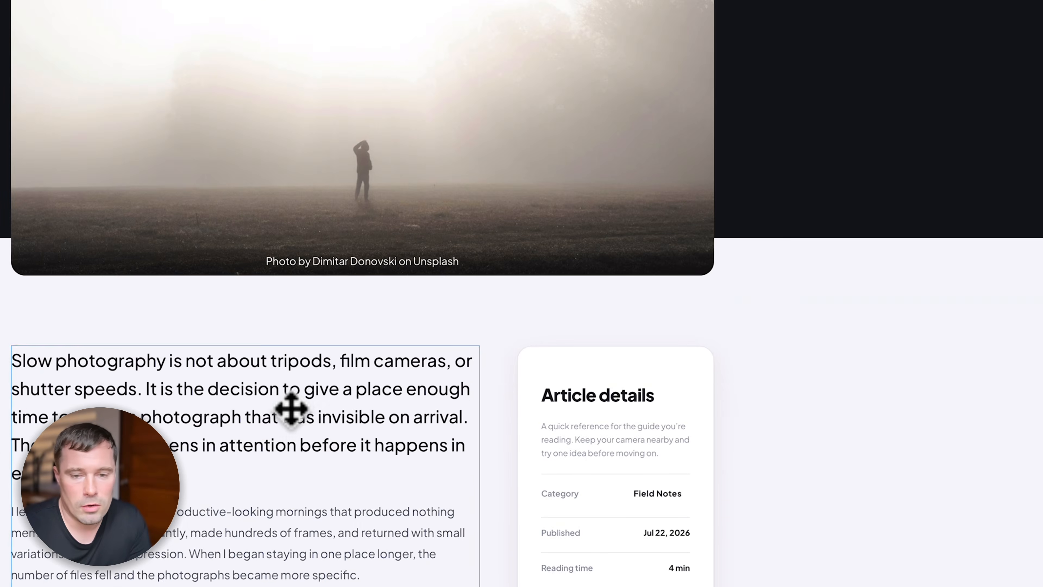
pyautogui.click(289, 407)
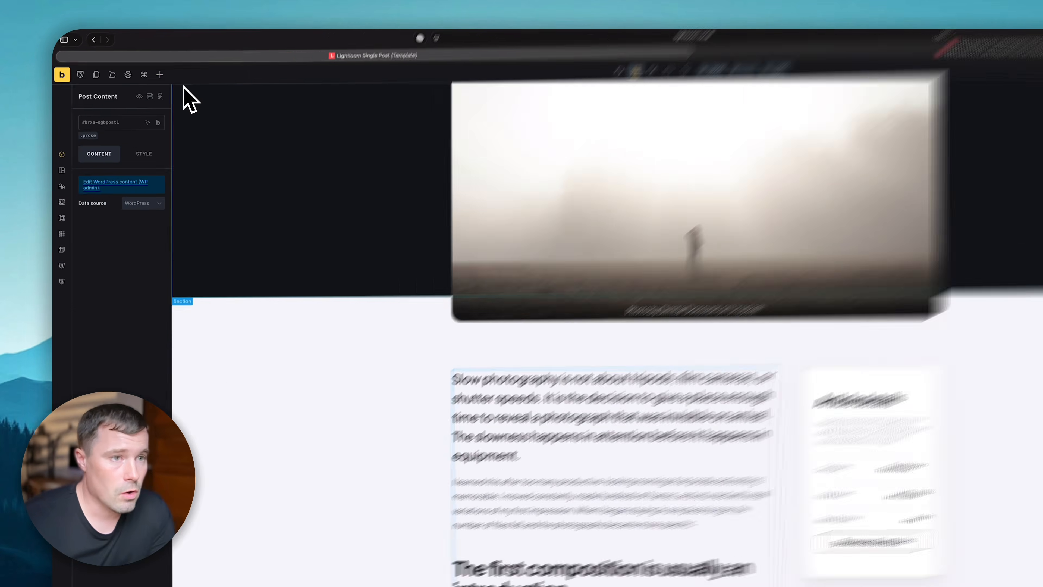
pyautogui.click(132, 63)
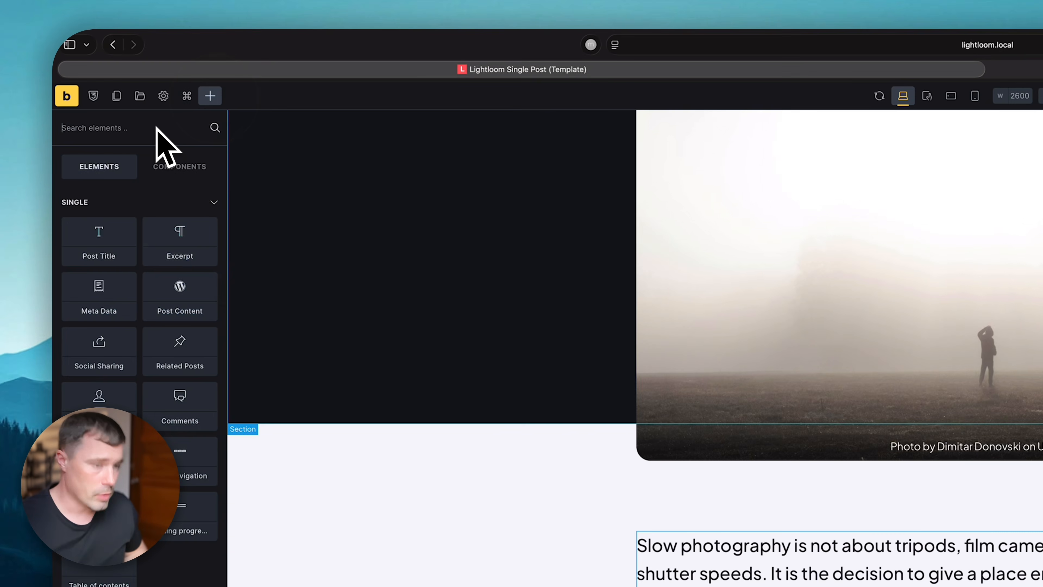
pyautogui.write('text')
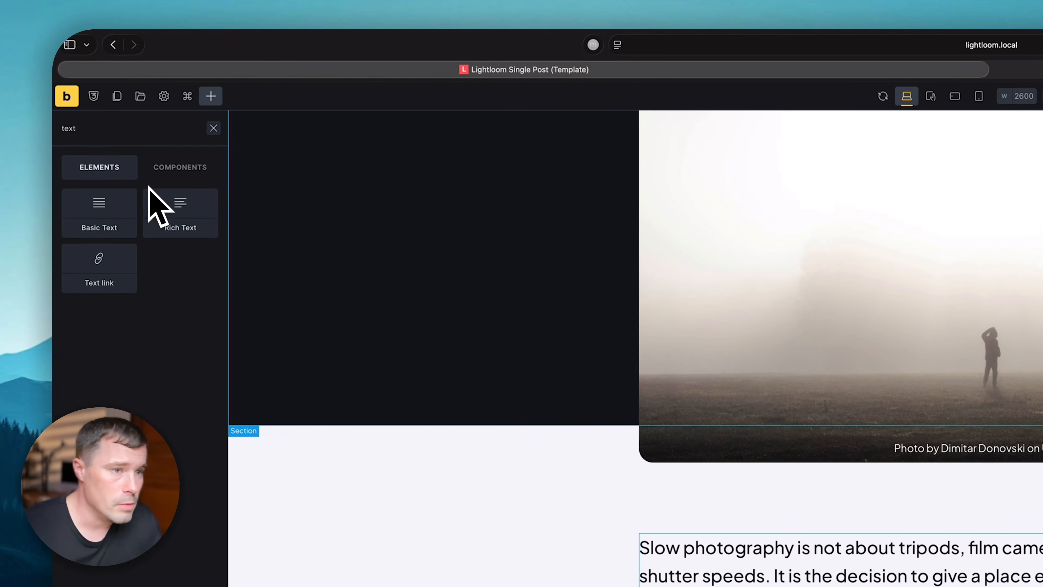
pyautogui.click(123, 210)
pyautogui.click(925, 338)
pyautogui.moveTo(871, 338); pyautogui.dragTo(876, 313)
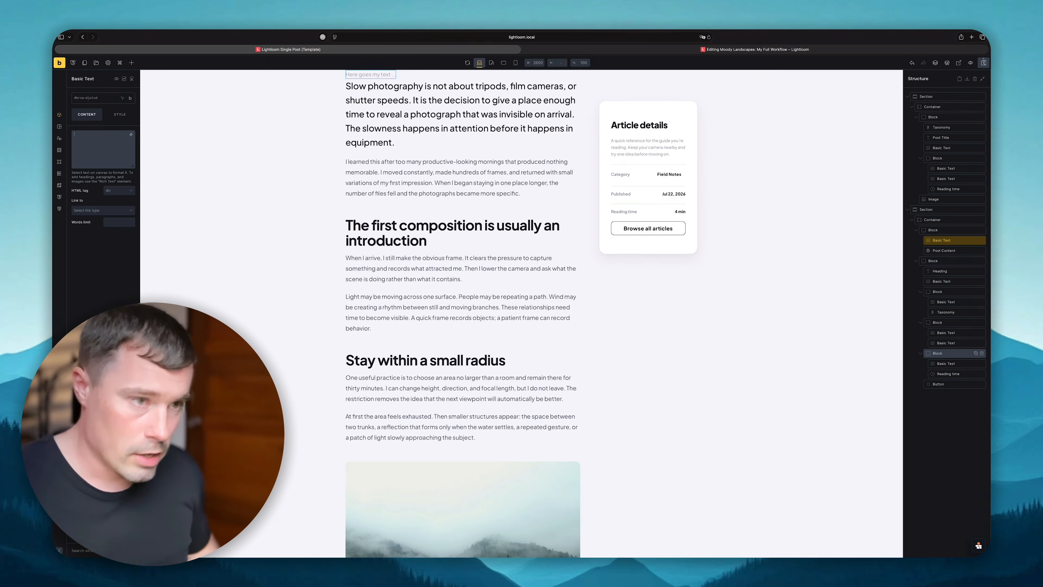
# - Set the Basic Text to {post_content:format:100} for a 100-word excerpt
pyautogui.write('{post_conten:format:50')
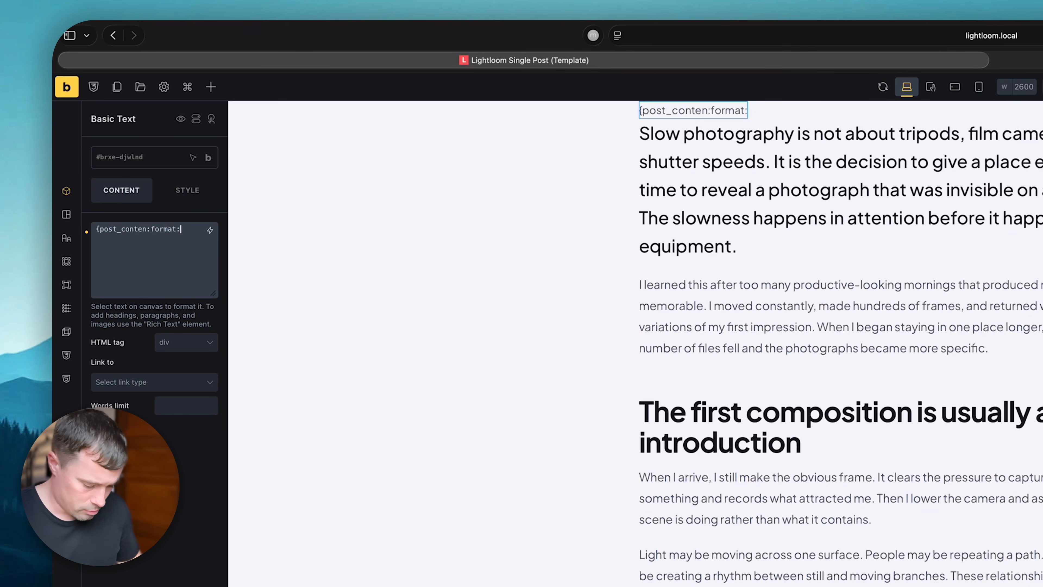
pyautogui.click(770, 181)
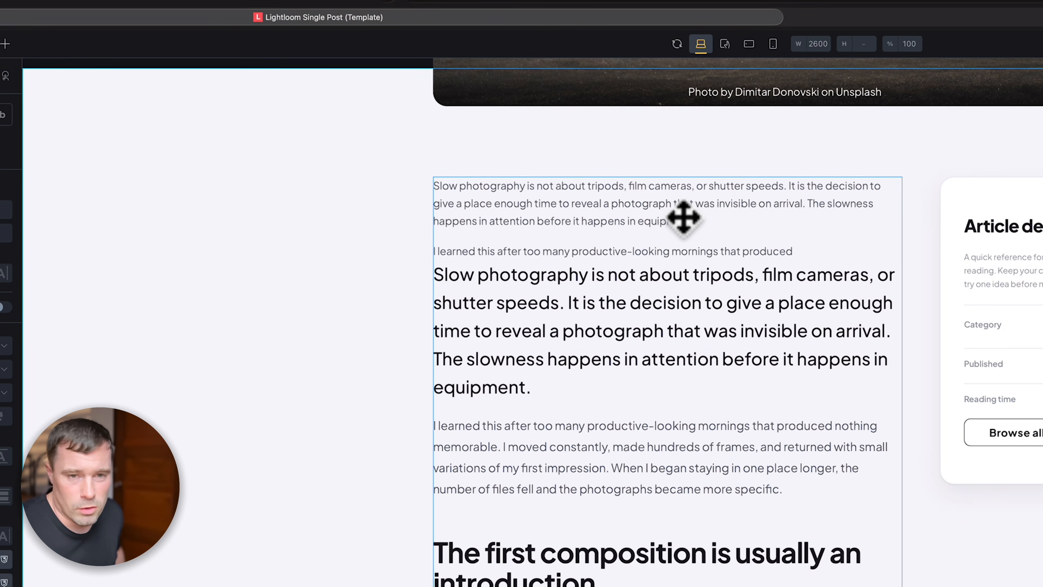
pyautogui.click(718, 193)
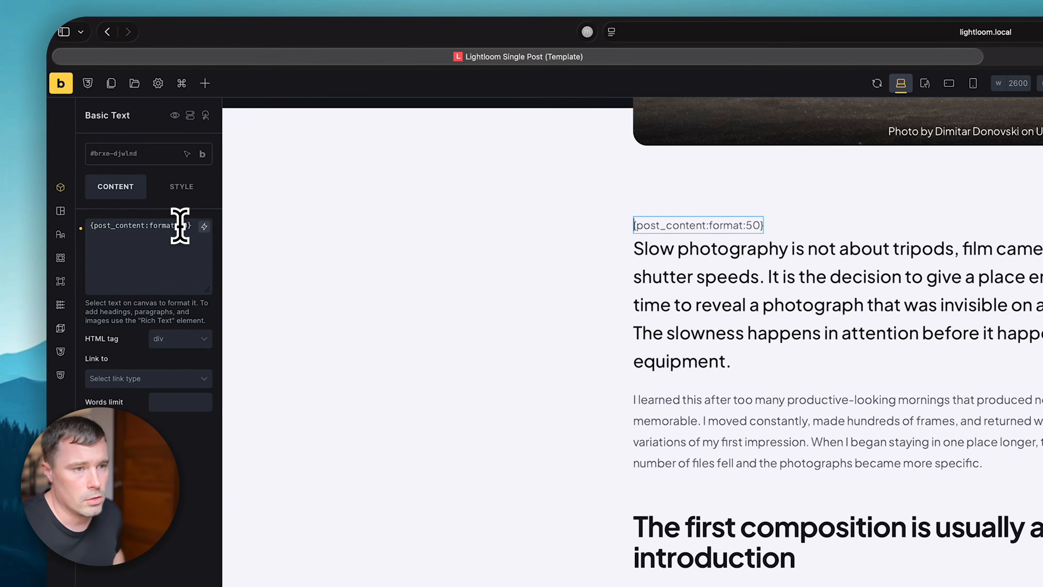
pyautogui.click(186, 227)
pyautogui.press('BackSpace')
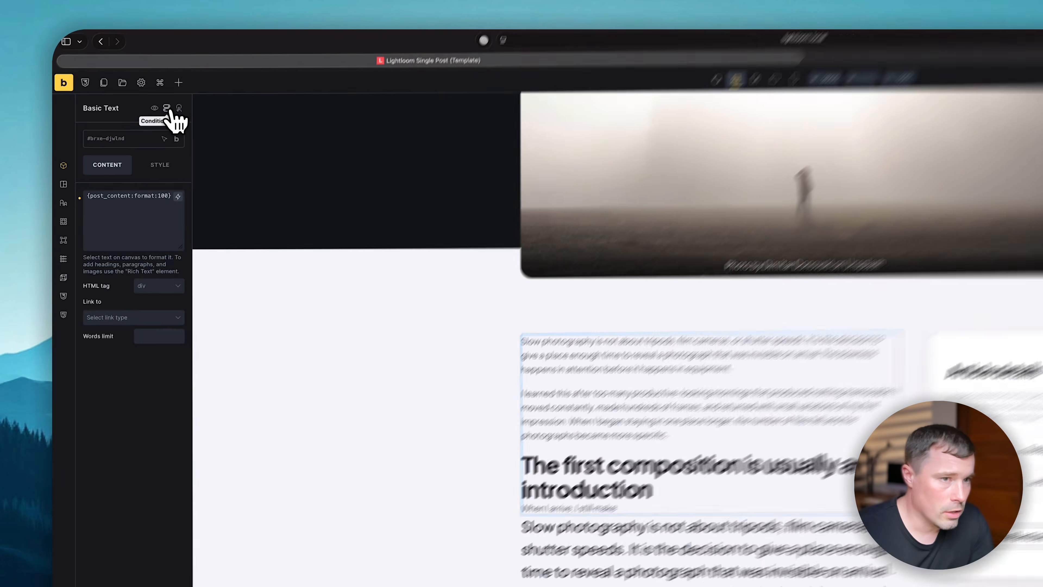
# - Give the excerpt text the condition Matches required level(s) is No (+ Empty)
pyautogui.click(125, 79)
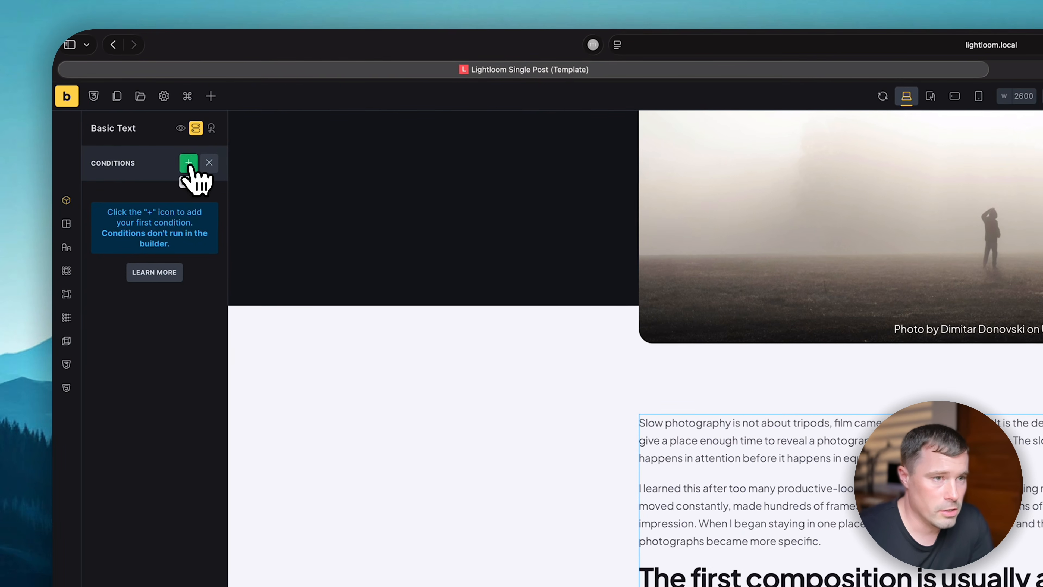
pyautogui.click(165, 213)
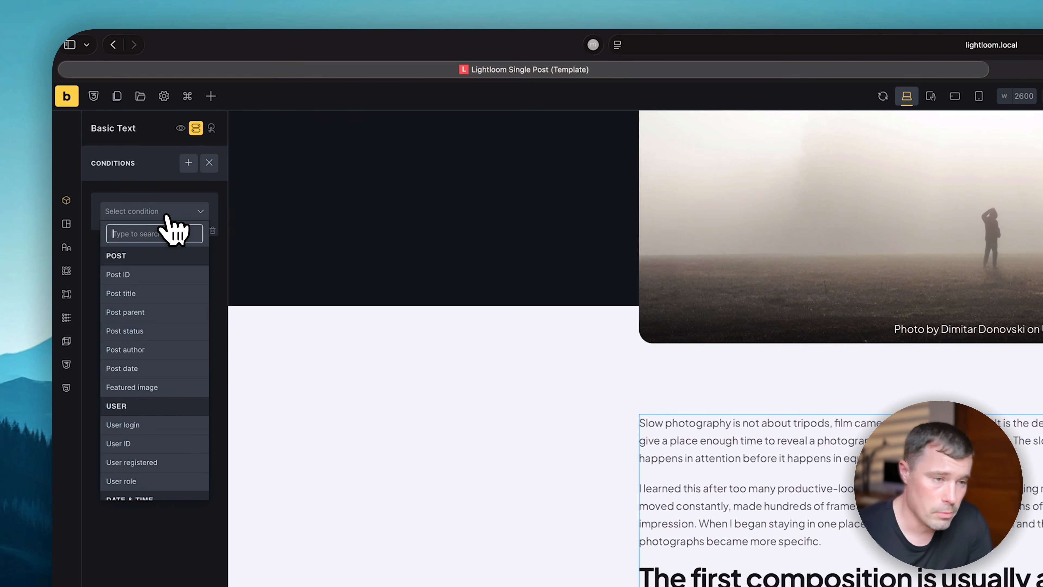
pyautogui.scroll(-6, 161, 340)
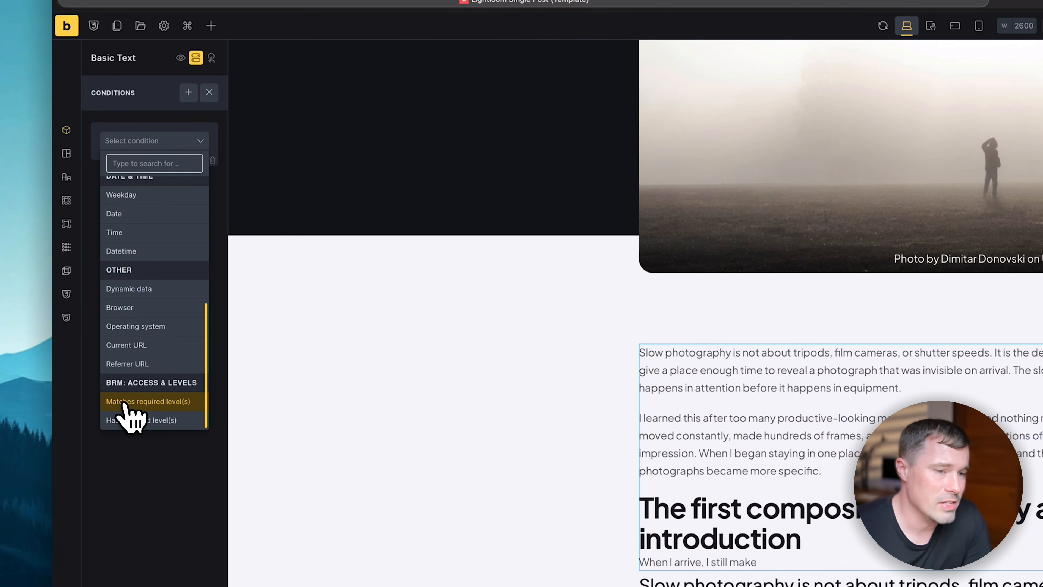
pyautogui.click(169, 405)
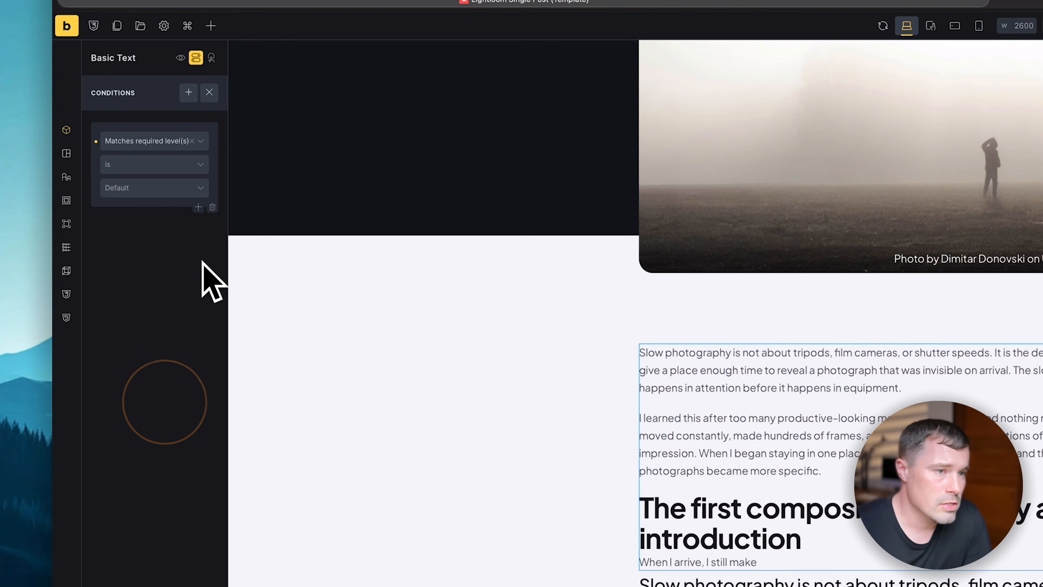
pyautogui.click(119, 183)
pyautogui.click(117, 188)
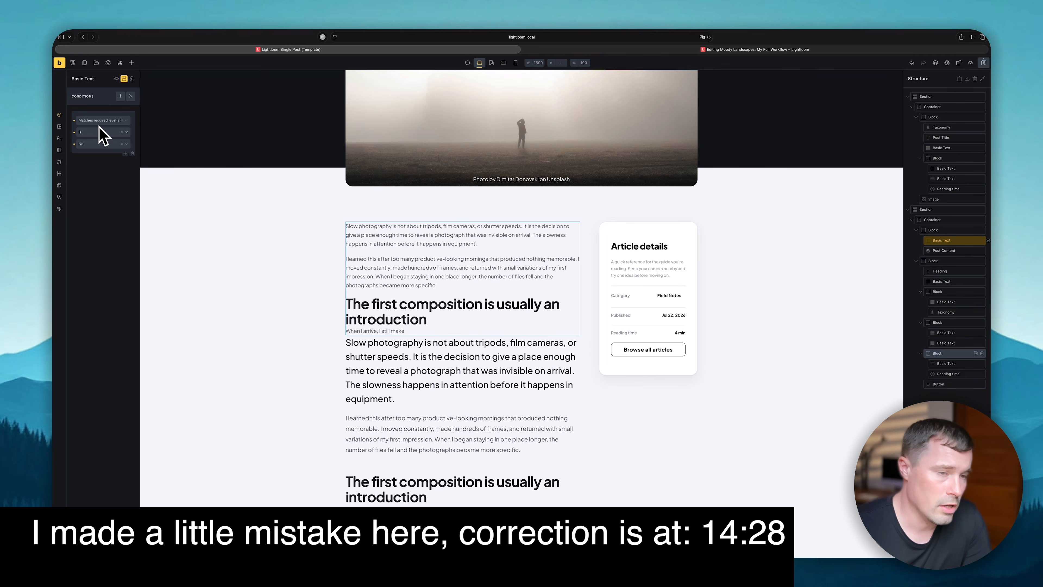
pyautogui.click(106, 144)
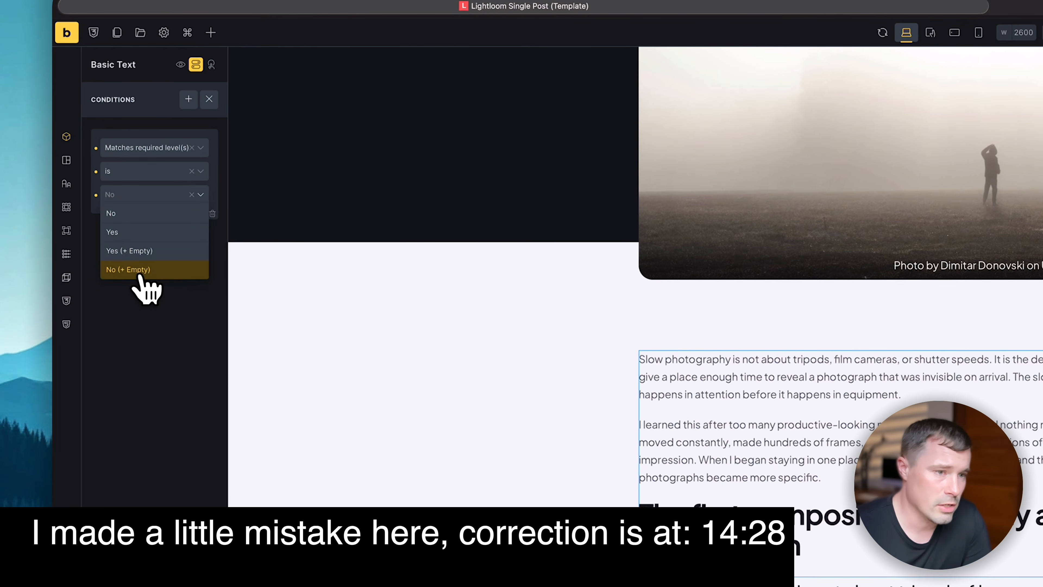
pyautogui.click(139, 273)
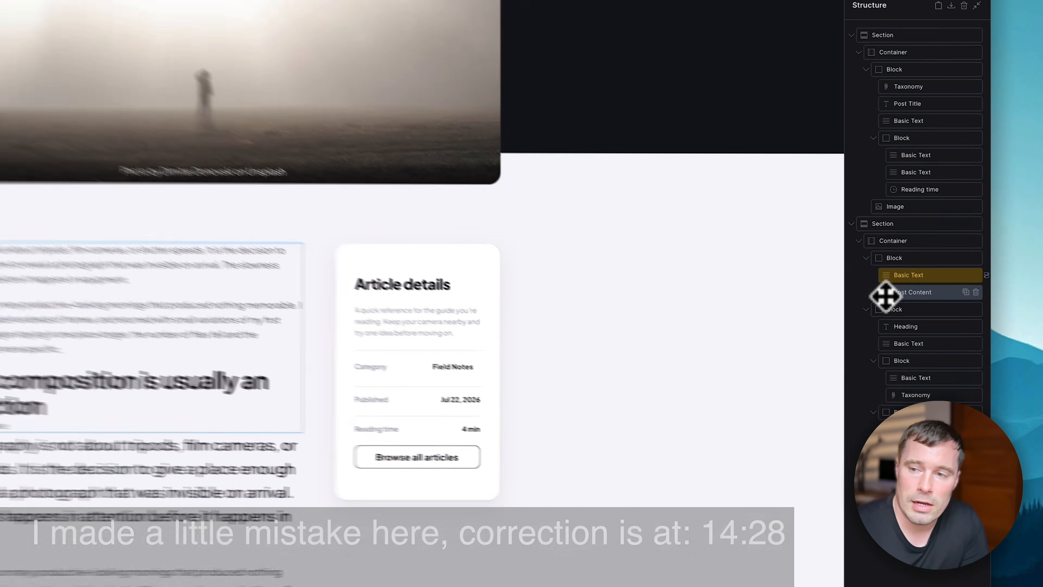
# - Give Post Content the condition Matches required level(s) is Yes
pyautogui.click(931, 252)
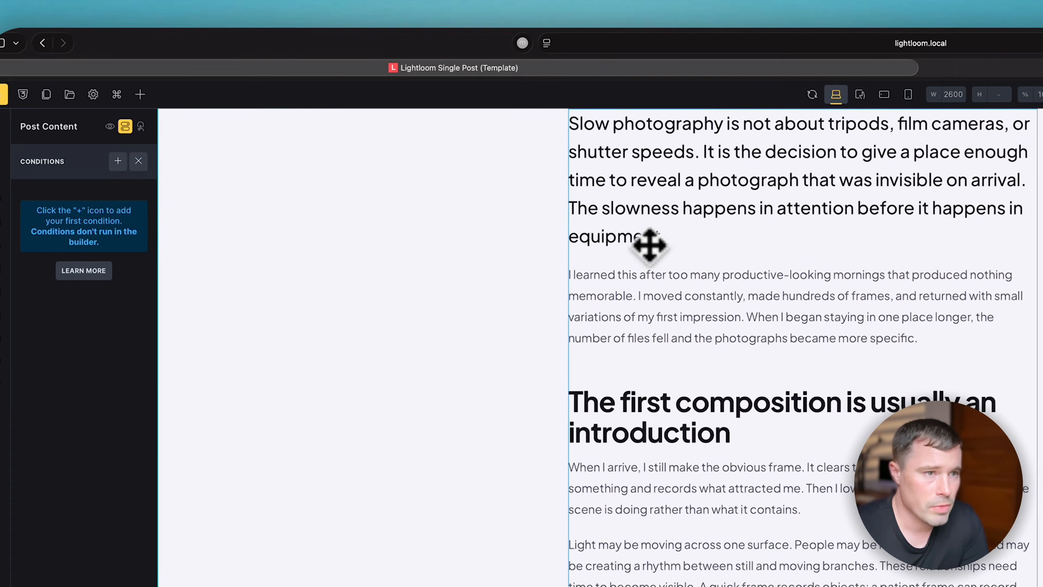
pyautogui.click(147, 162)
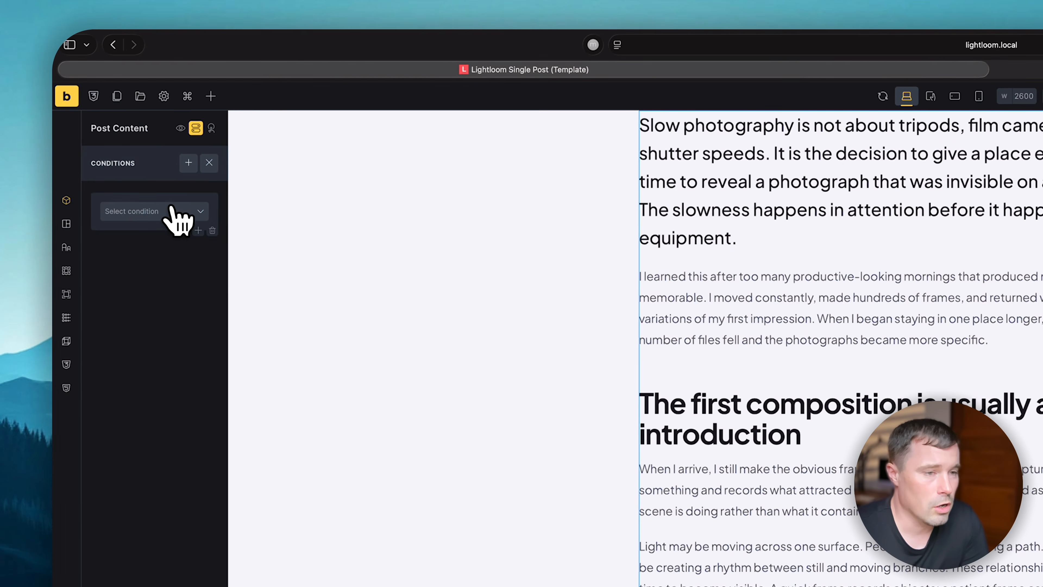
pyautogui.click(129, 208)
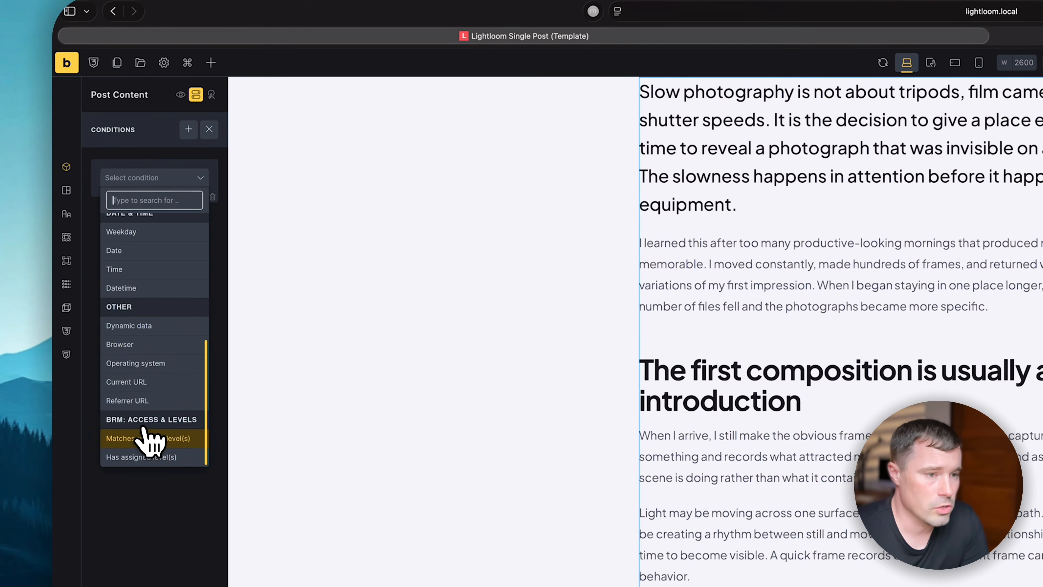
pyautogui.click(144, 472)
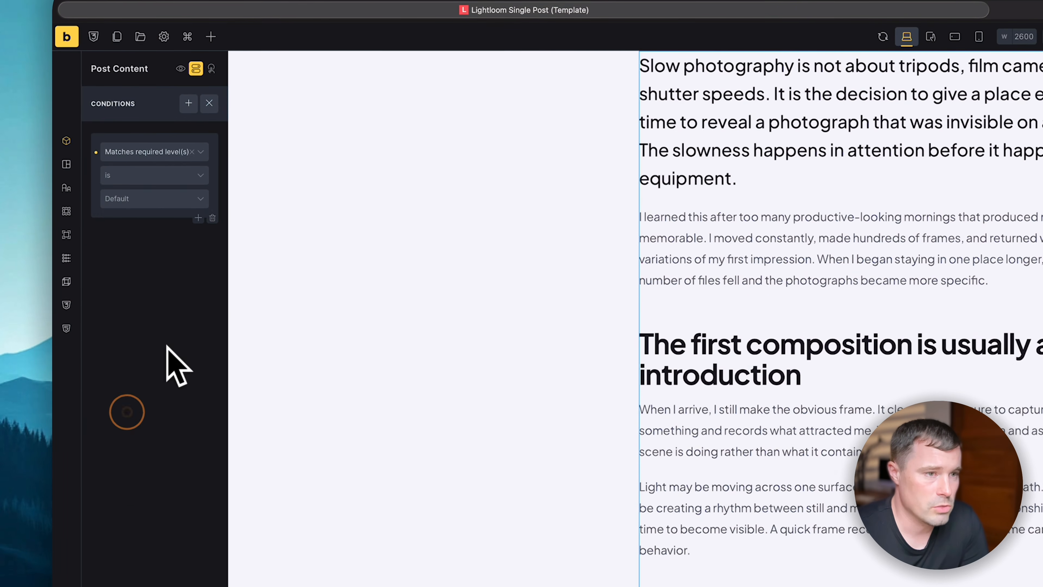
pyautogui.click(143, 238)
pyautogui.click(133, 191)
pyautogui.click(129, 196)
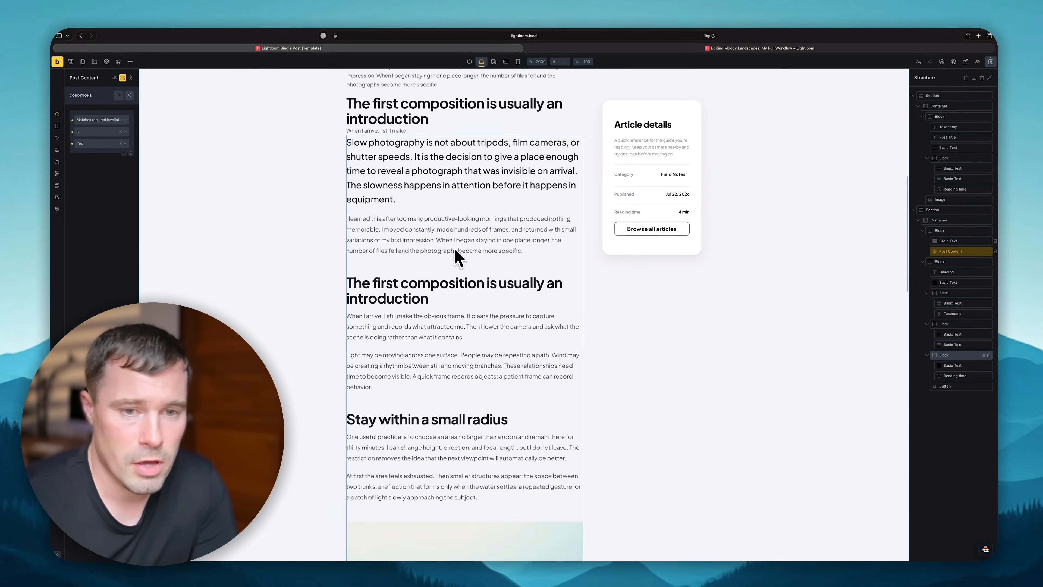
pyautogui.scroll(3, 457, 256)
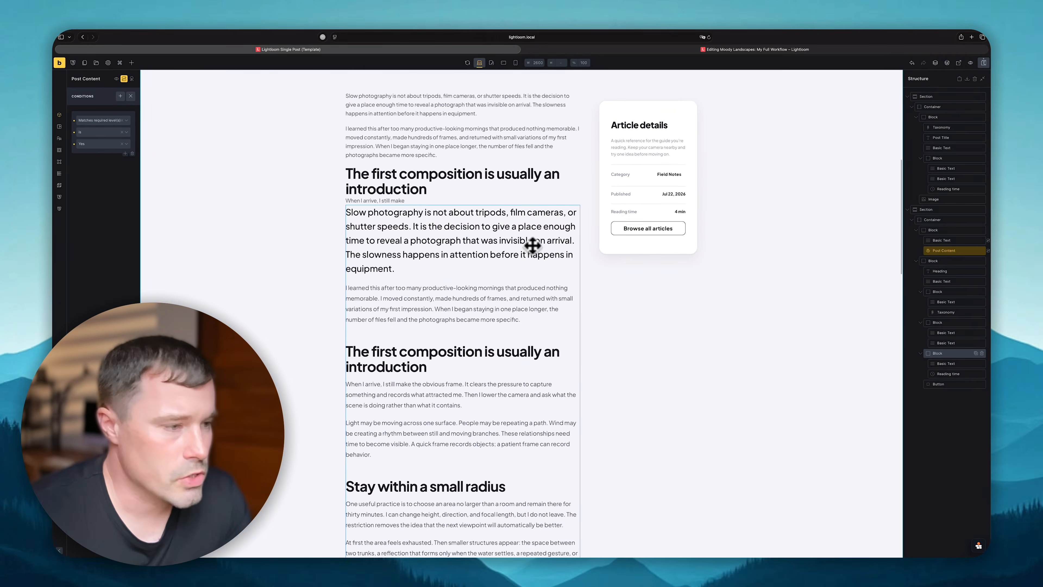
pyautogui.click(954, 250)
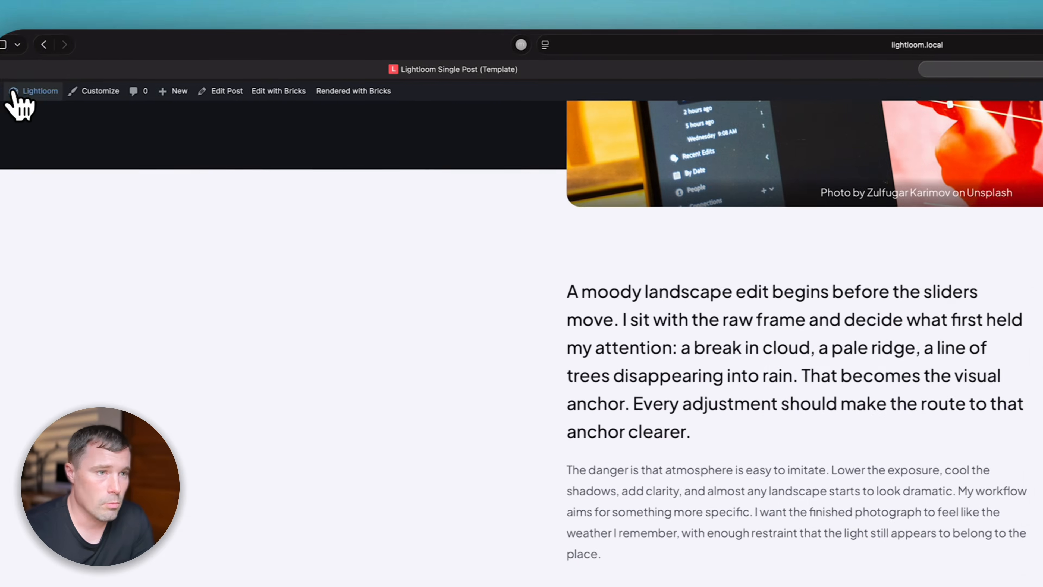
# - In the BricksMembers dashboard, view the posts with their required membership levels
pyautogui.moveTo(19, 105)
pyautogui.click(79, 92)
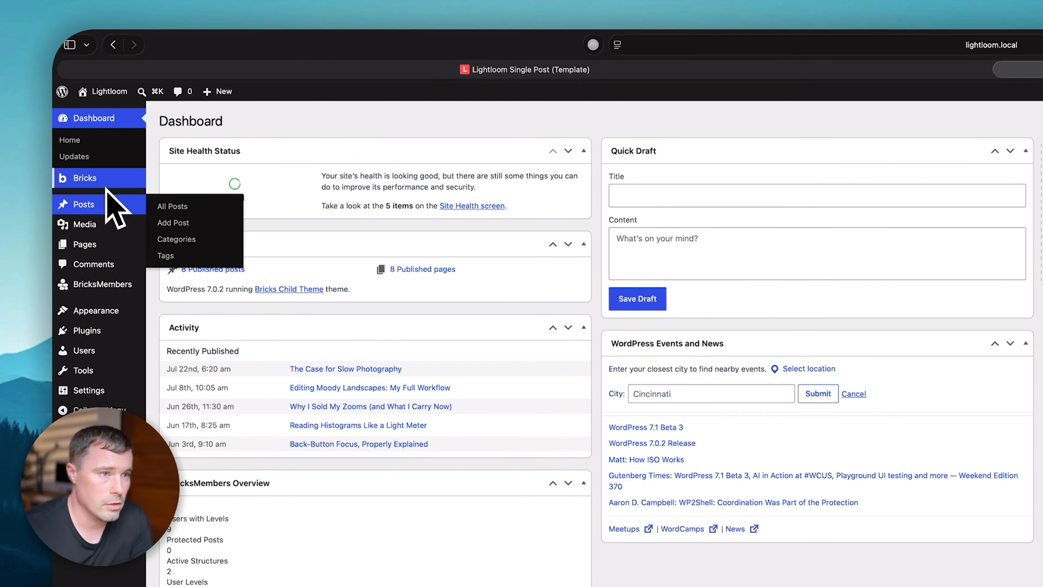
pyautogui.click(94, 284)
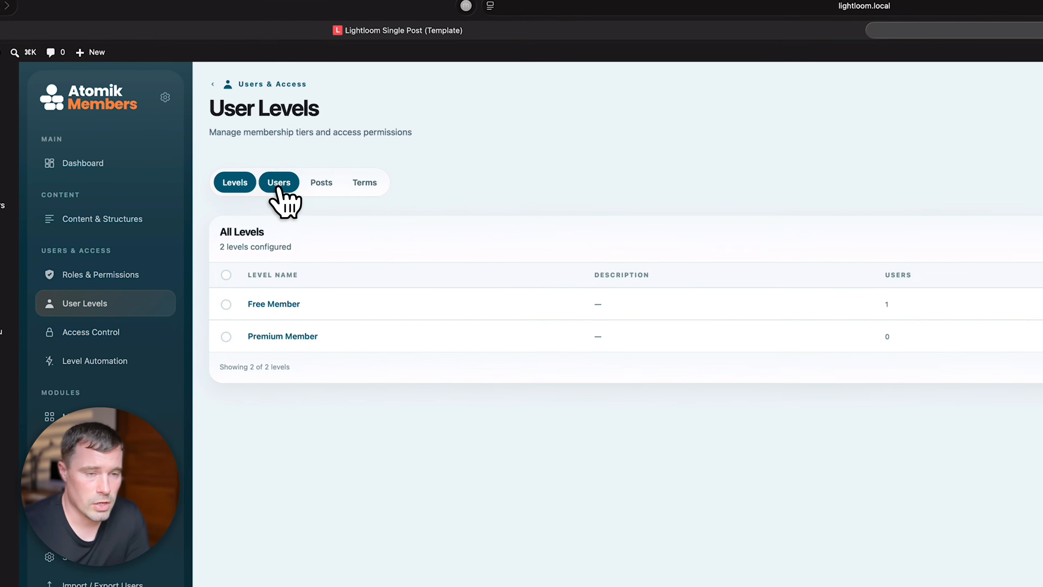
pyautogui.click(384, 224)
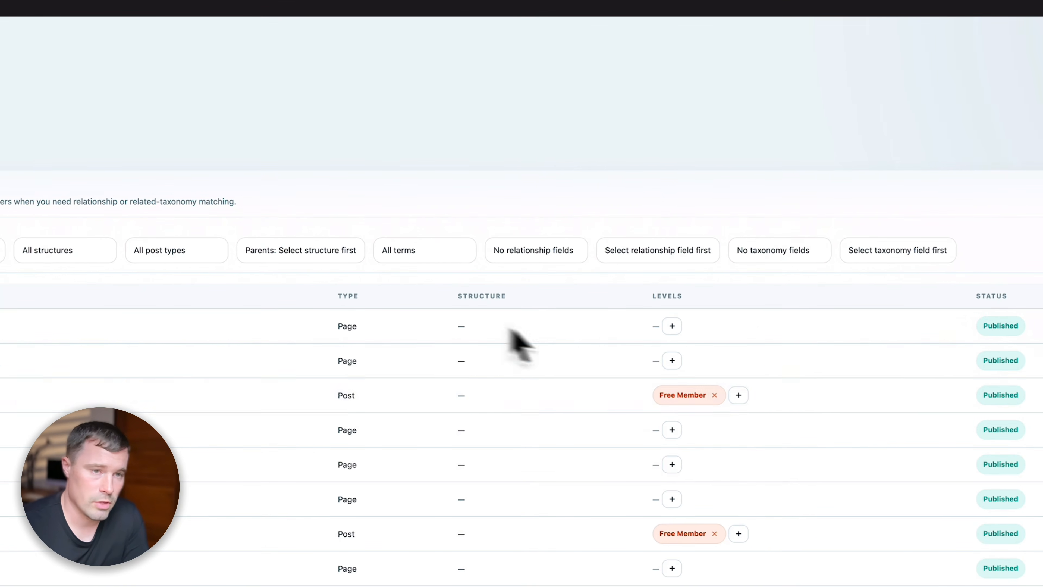
# - List the users with their membership levels, then go back to the Lightloom Single Post template
pyautogui.click(282, 192)
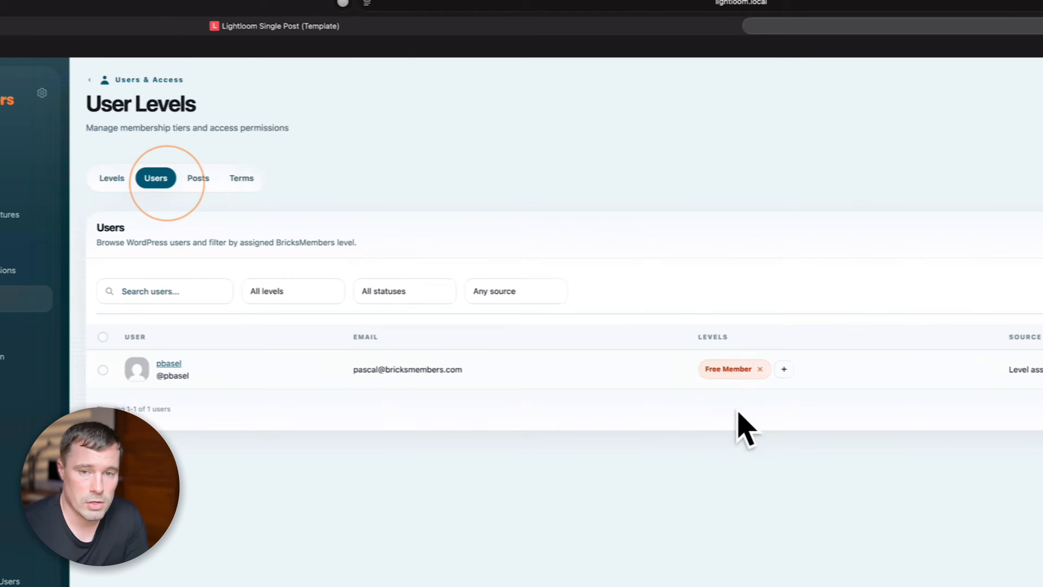
pyautogui.click(419, 27)
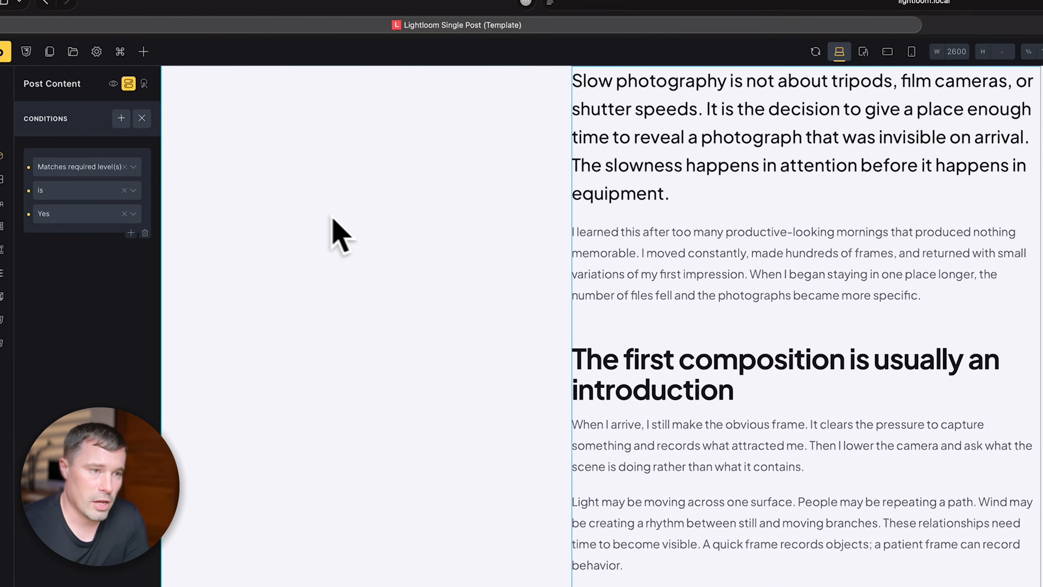
pyautogui.scroll(10, 766, 457)
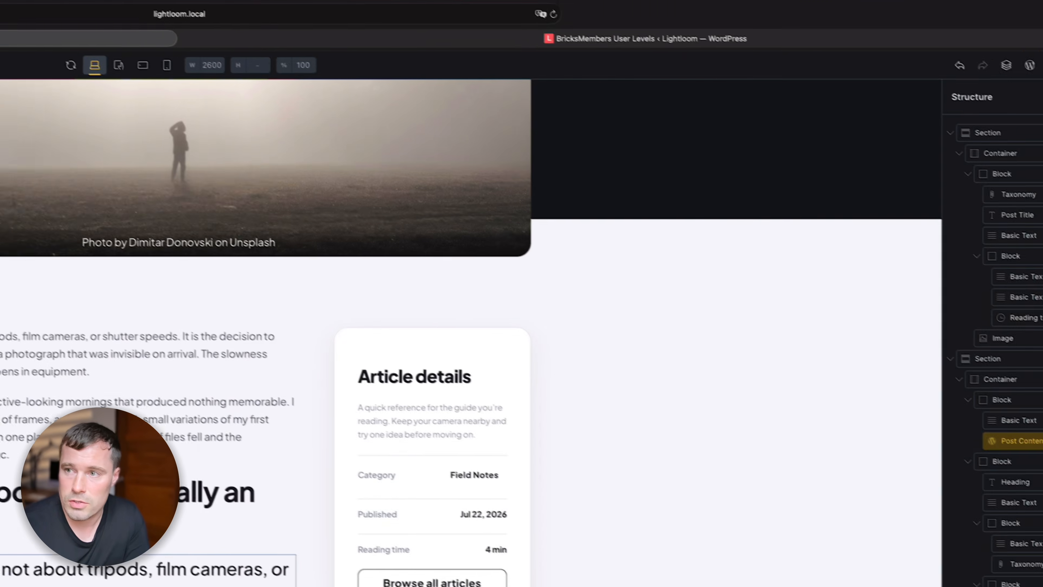
# - Save the template and scroll the live Back-Button Focus article to confirm it shows in full
pyautogui.click(991, 93)
pyautogui.click(249, 66)
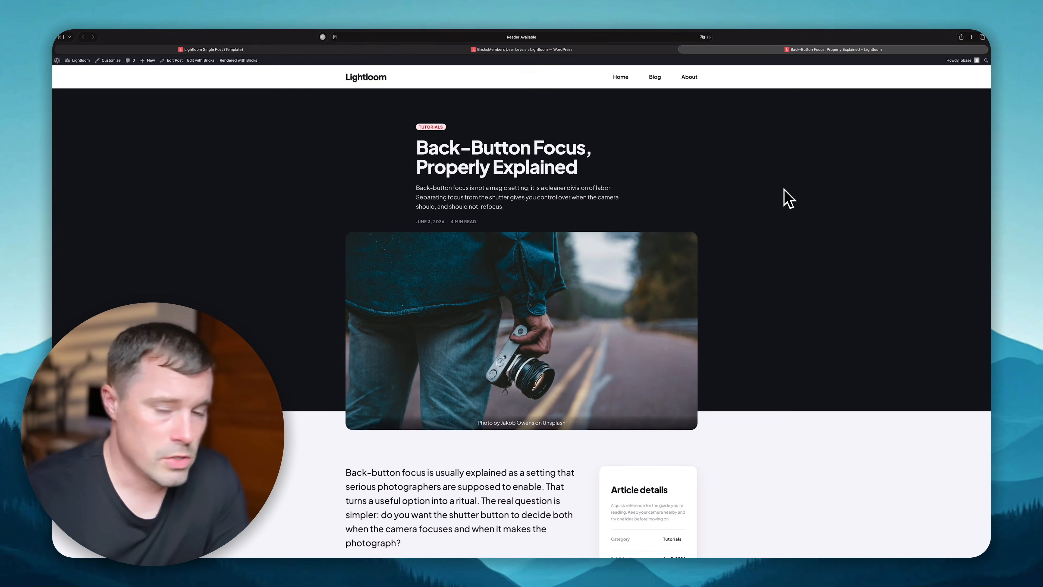
pyautogui.scroll(-20, 510, 175)
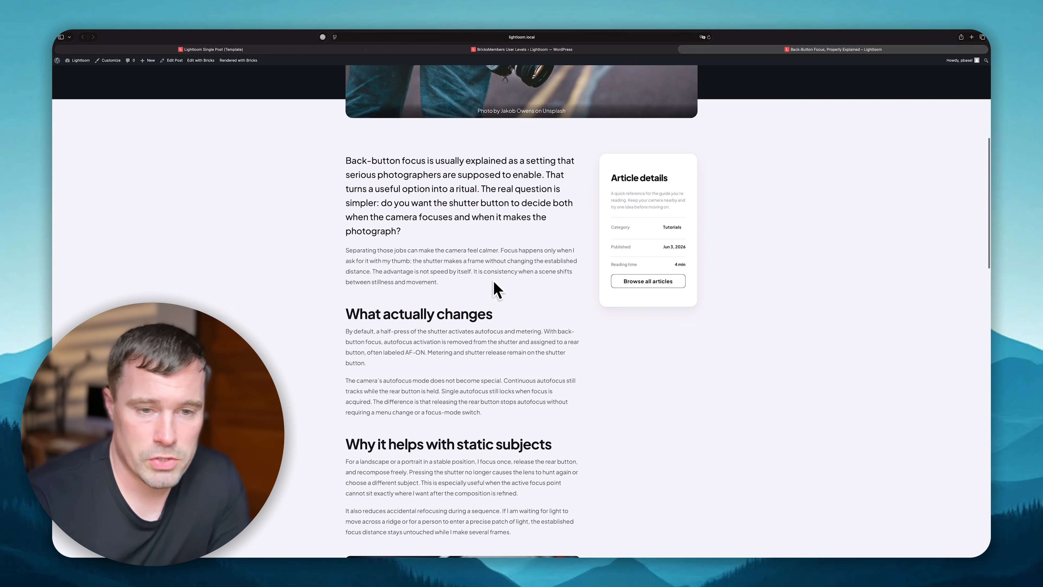
pyautogui.scroll(-10, 422, 295)
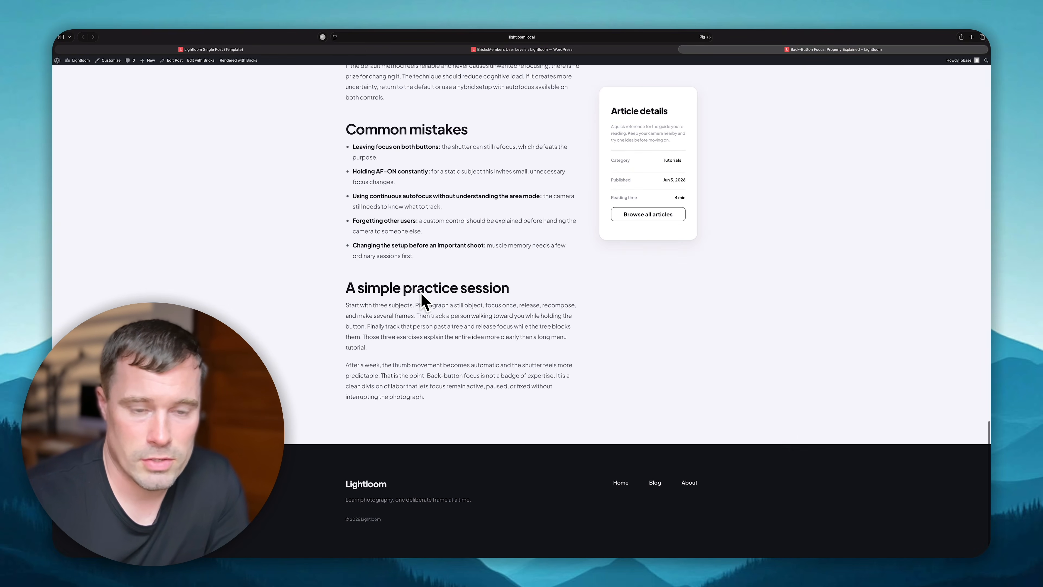
pyautogui.scroll(15, 422, 295)
pyautogui.scroll(10, 420, 293)
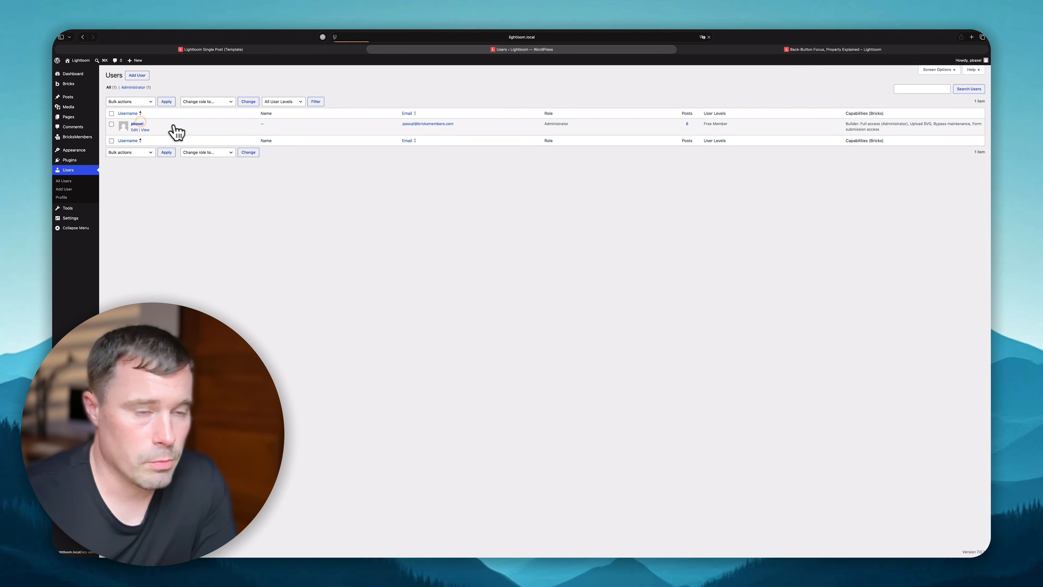
# - Update the profile without Free Member and confirm Back-Button Focus now shows only an excerpt
pyautogui.scroll(-10, 280, 244)
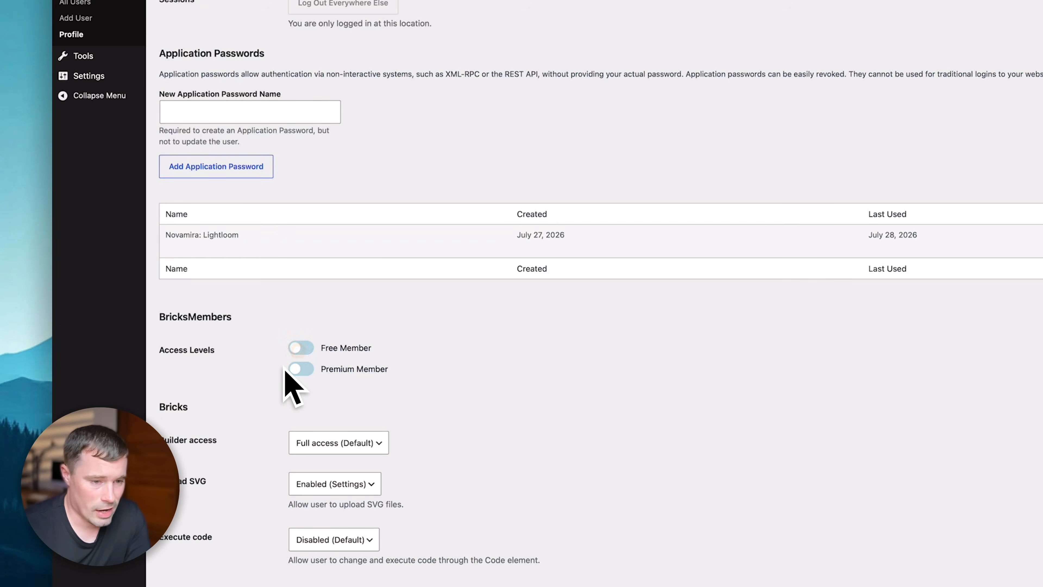
pyautogui.click(200, 559)
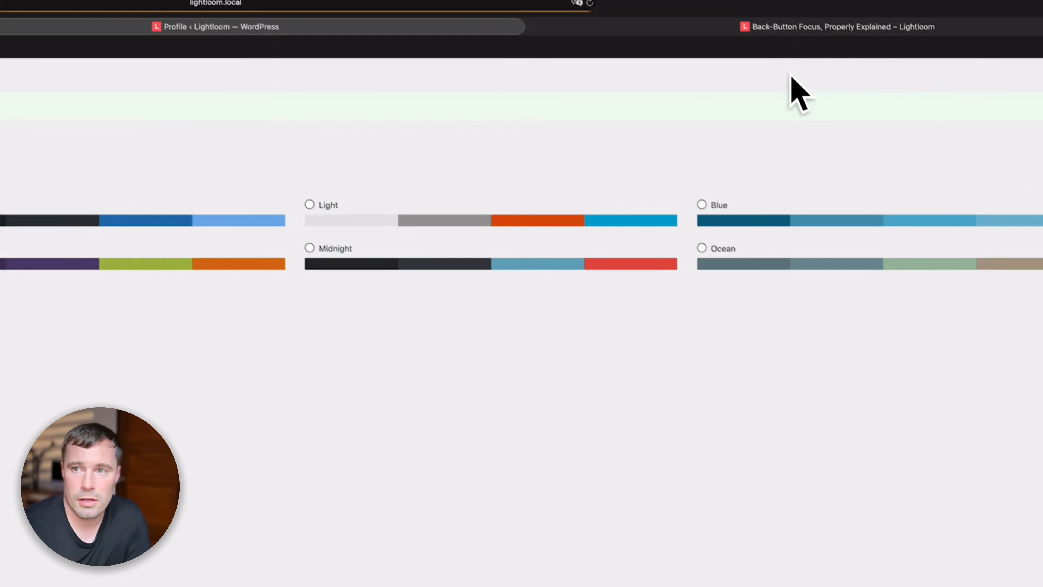
pyautogui.click(644, 26)
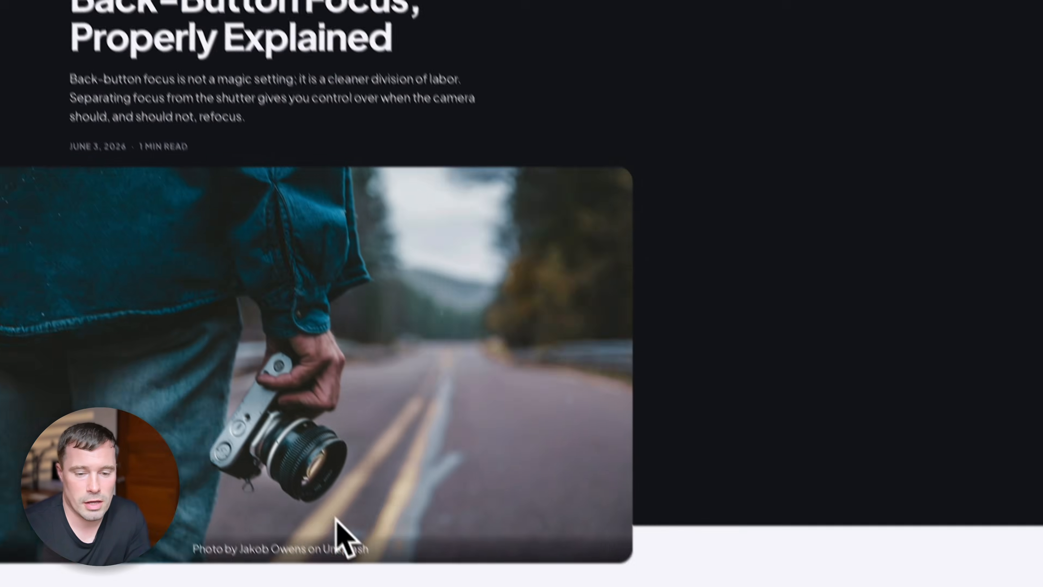
pyautogui.scroll(-10, 336, 517)
pyautogui.moveTo(299, 345); pyautogui.dragTo(350, 366)
pyautogui.click(339, 388)
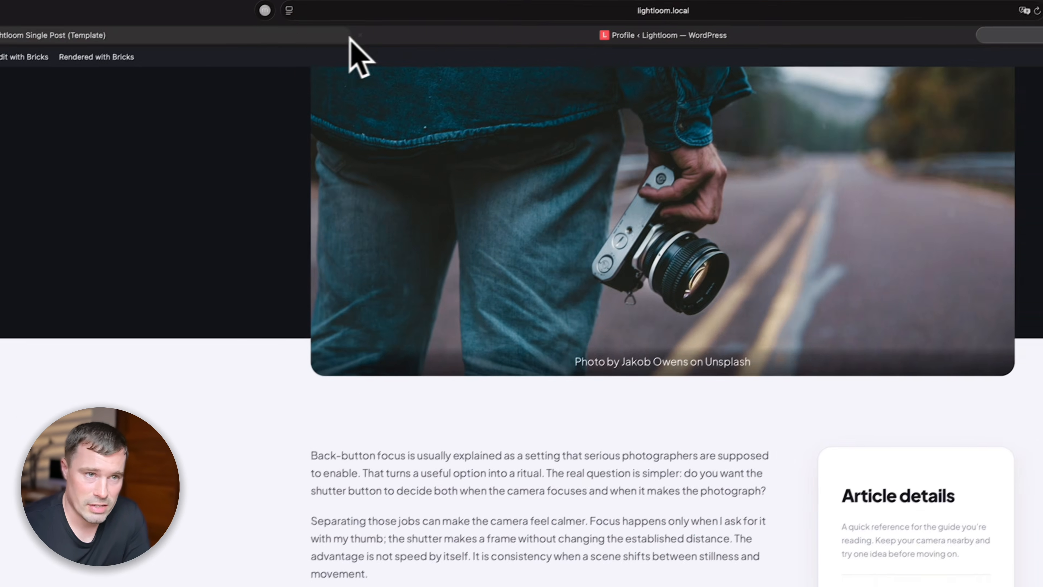
# - In the Single Post template, select the excerpt text element in the structure
pyautogui.click(283, 66)
pyautogui.click(429, 382)
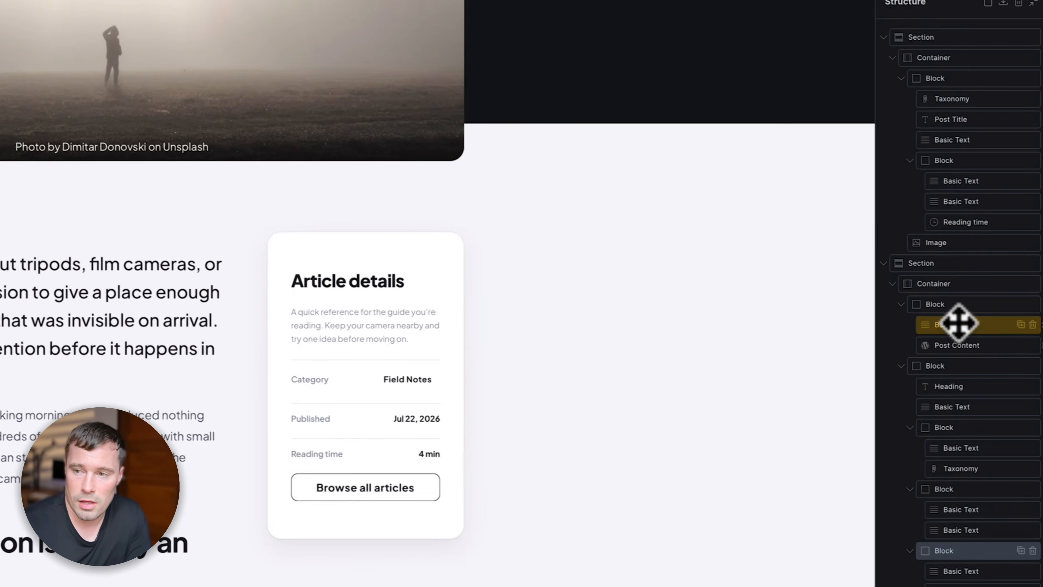
pyautogui.click(931, 329)
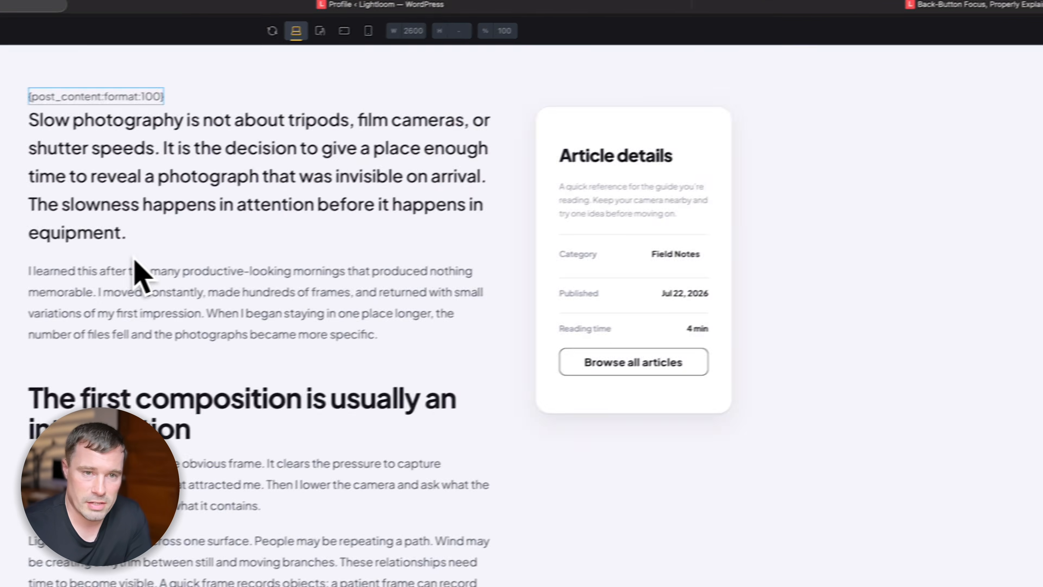
pyautogui.scroll(5, 133, 256)
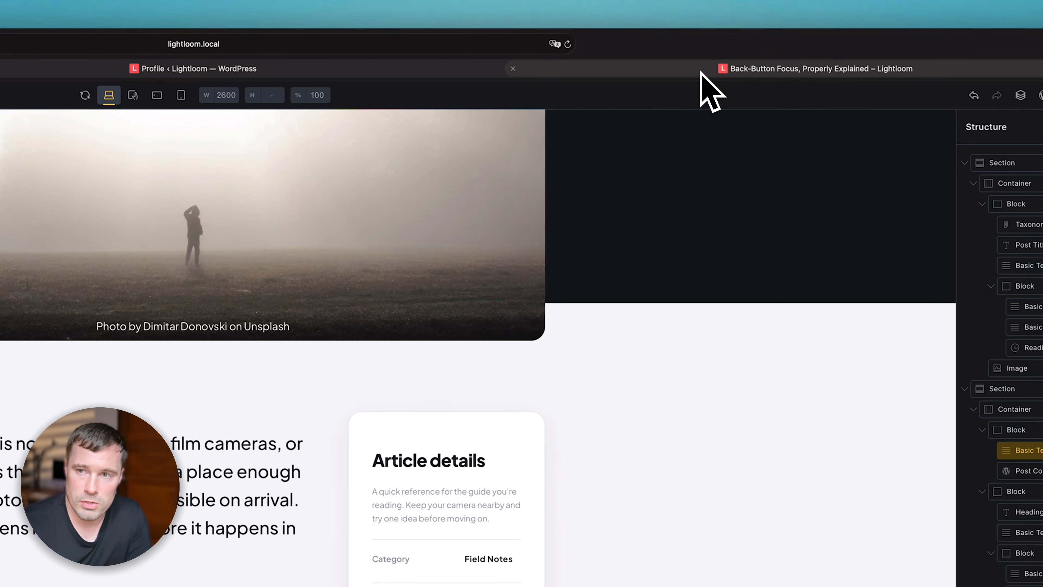
# - Inspect the truncated Back-Button Focus text to find its wrapper div#brxe-djwlnd, then close Web Inspector
pyautogui.click(747, 63)
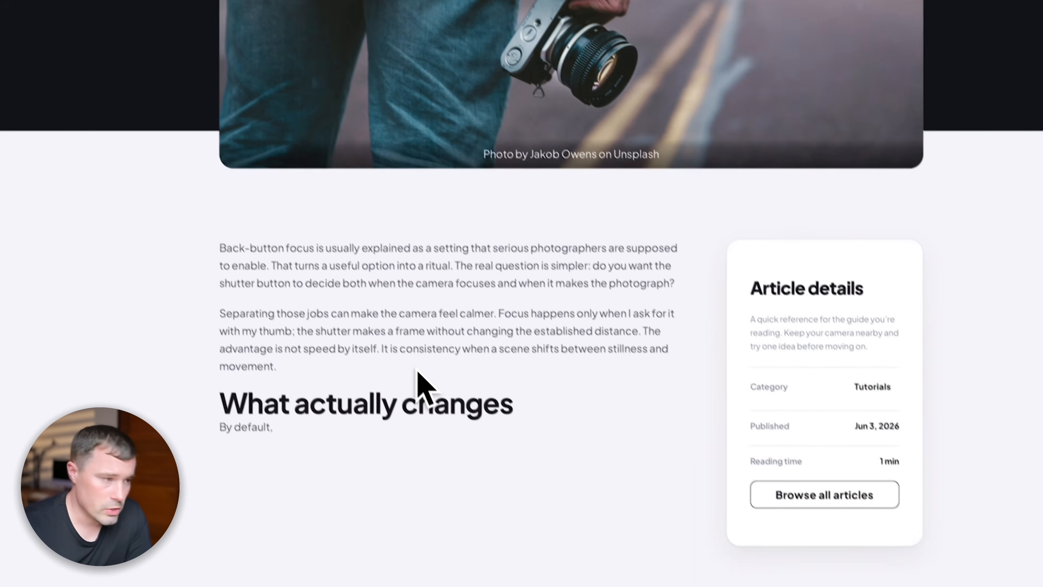
pyautogui.rightClick(198, 501)
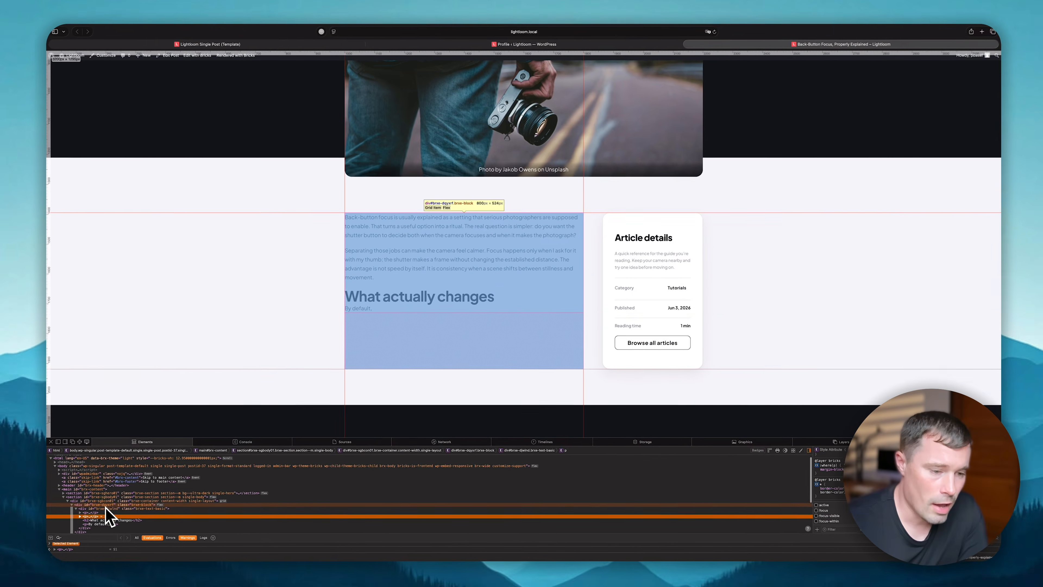
pyautogui.click(106, 509)
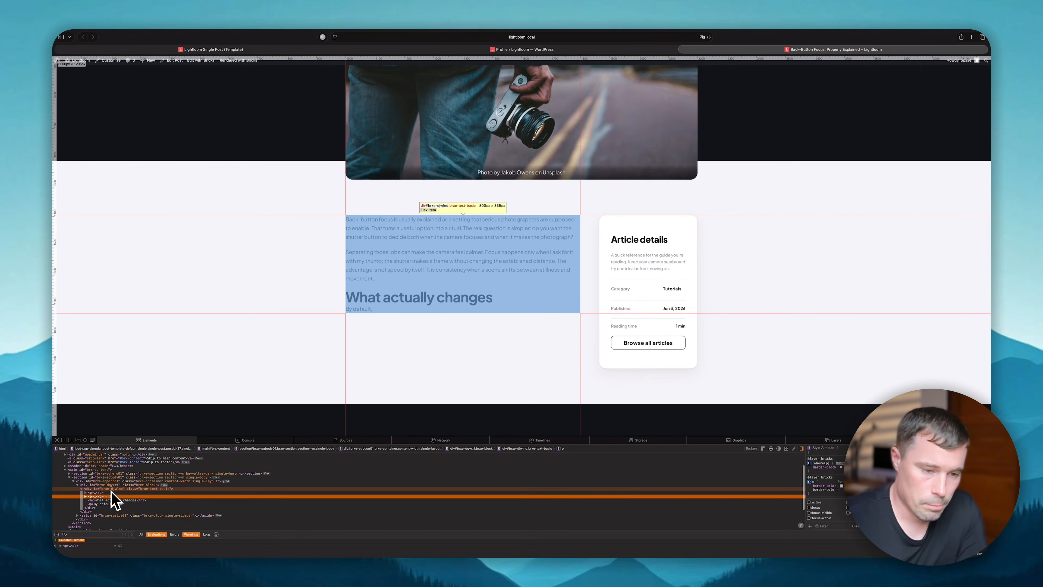
pyautogui.scroll(-2, 108, 514)
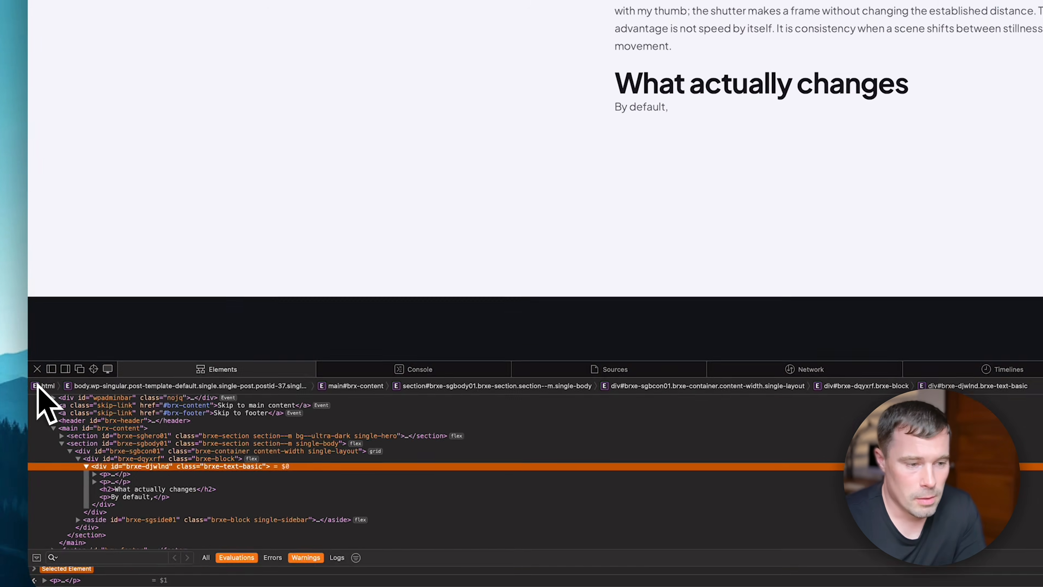
pyautogui.click(61, 368)
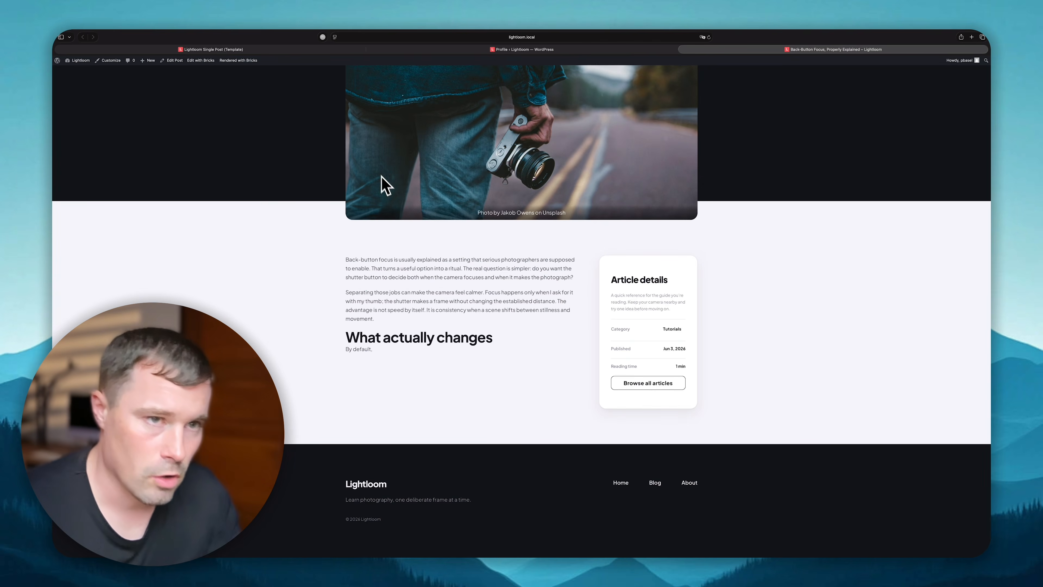
# - Move the excerpt text above Post Content and give it the prose class copied from Post Content
pyautogui.click(258, 49)
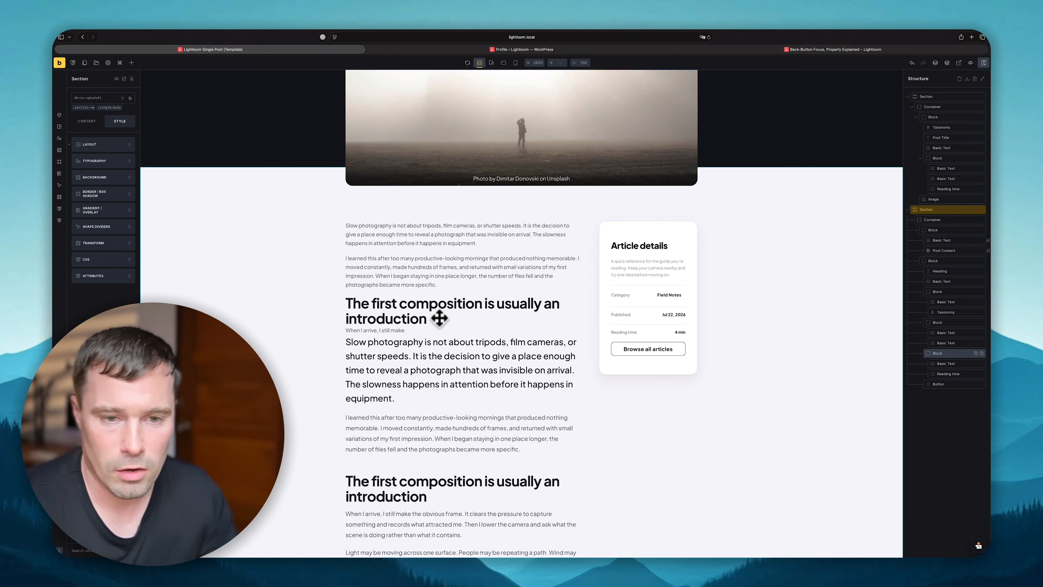
pyautogui.moveTo(440, 317); pyautogui.dragTo(421, 317)
pyautogui.click(89, 114)
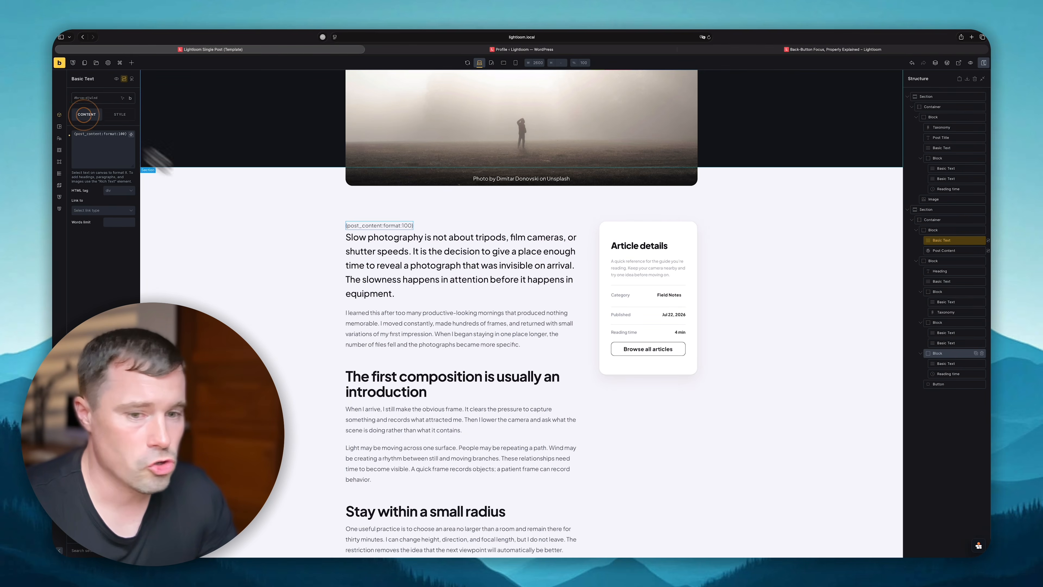
pyautogui.click(447, 353)
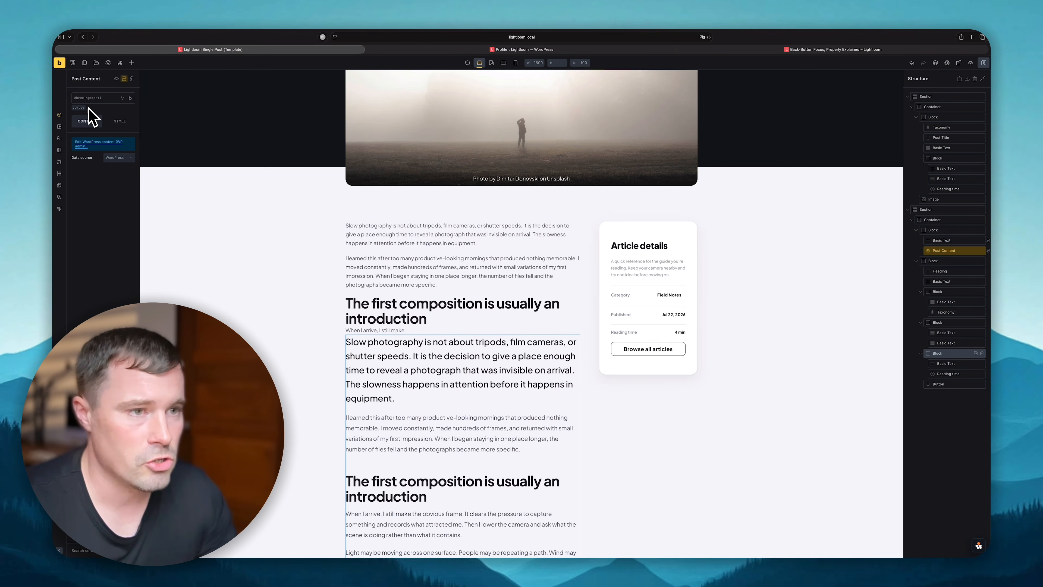
pyautogui.press('super+c')
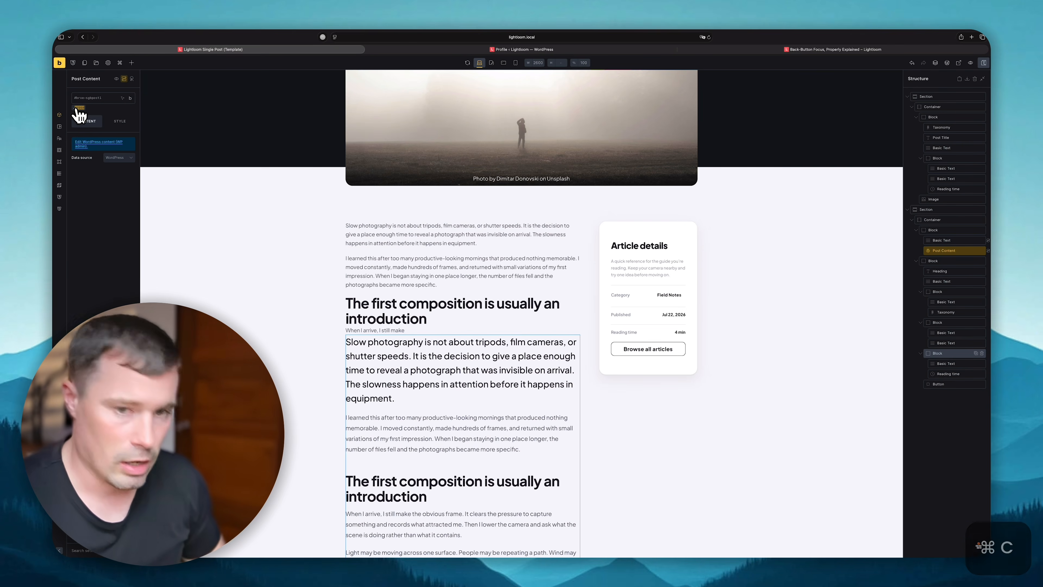
pyautogui.click(385, 226)
pyautogui.click(106, 99)
pyautogui.press('super+v')
pyautogui.click(91, 143)
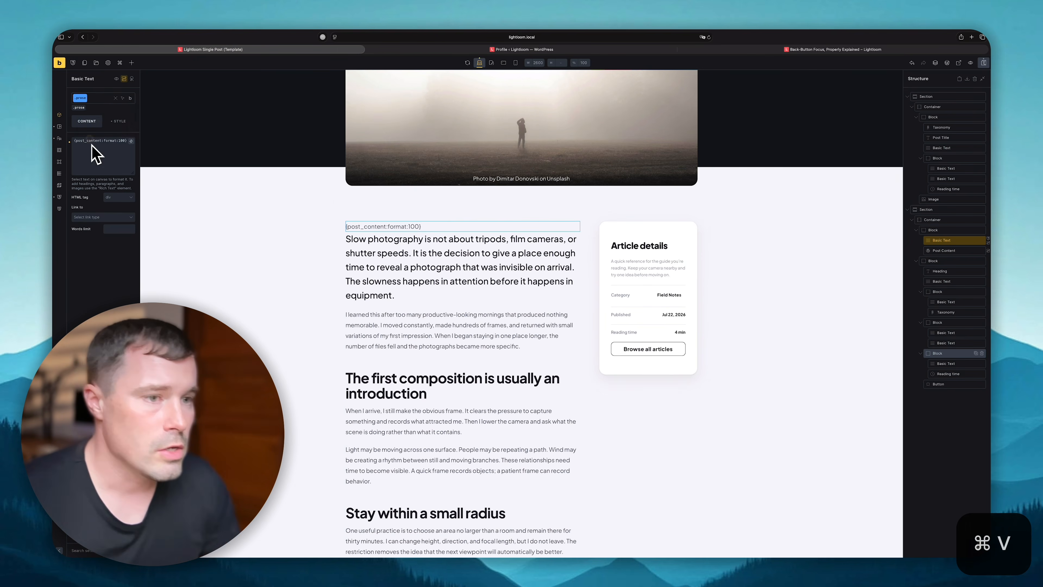
# - Add a %root% mask-image linear-gradient rule to the excerpt's Custom CSS and check the fade live
pyautogui.click(426, 240)
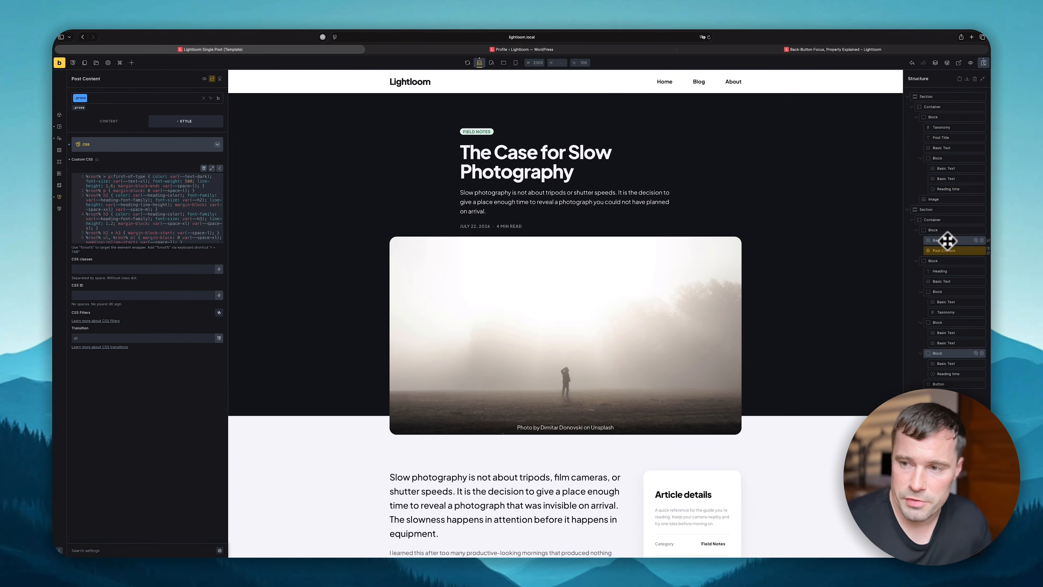
pyautogui.click(945, 240)
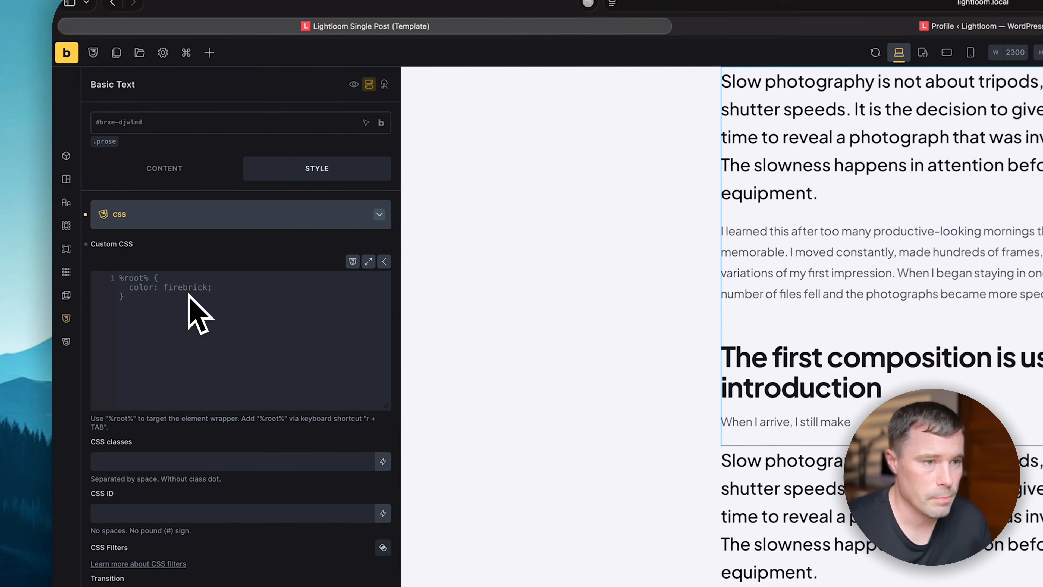
pyautogui.click(123, 194)
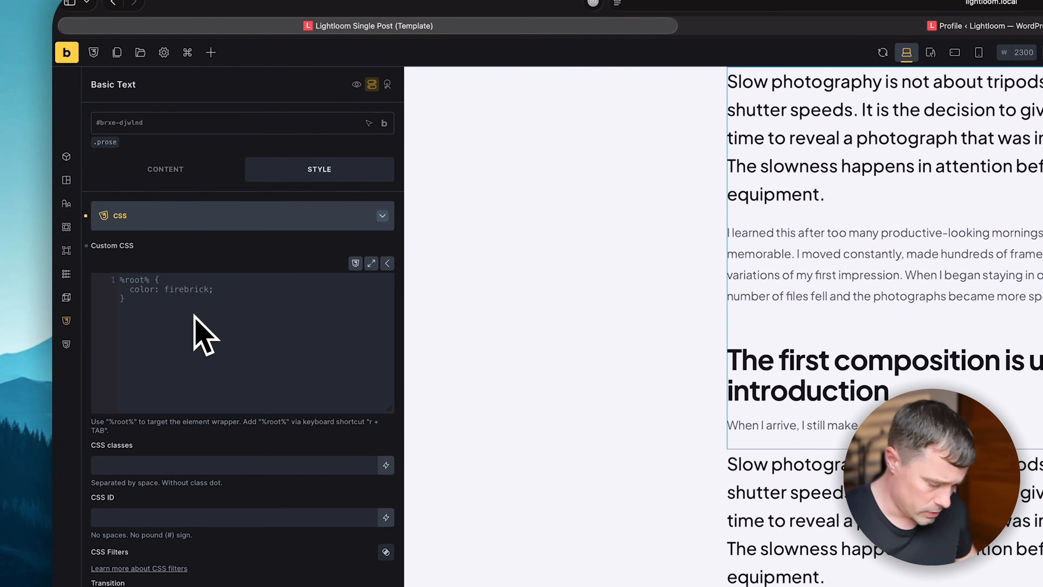
pyautogui.write('%root% {')
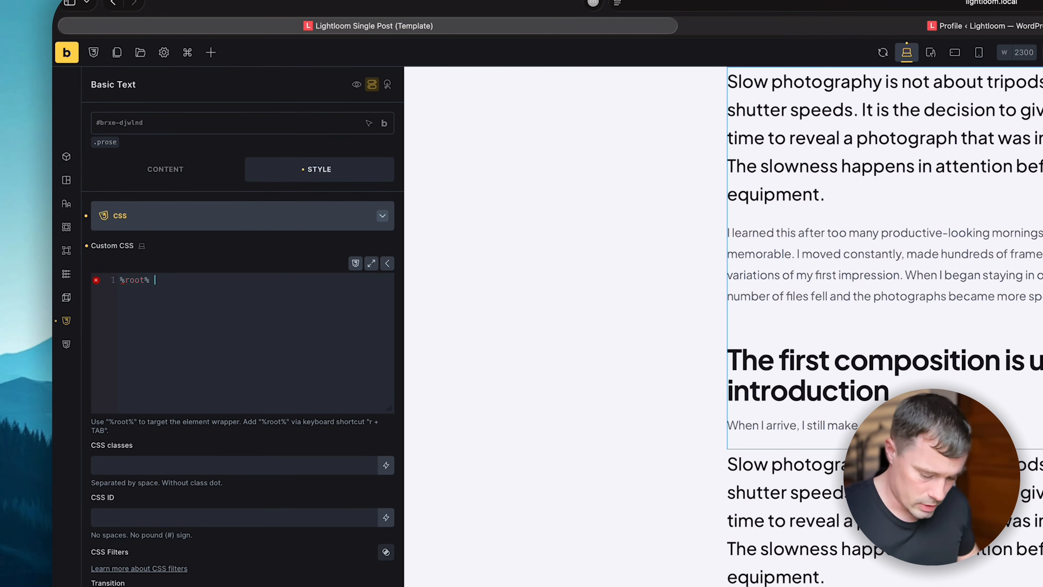
pyautogui.press('Return')
pyautogui.click(155, 291)
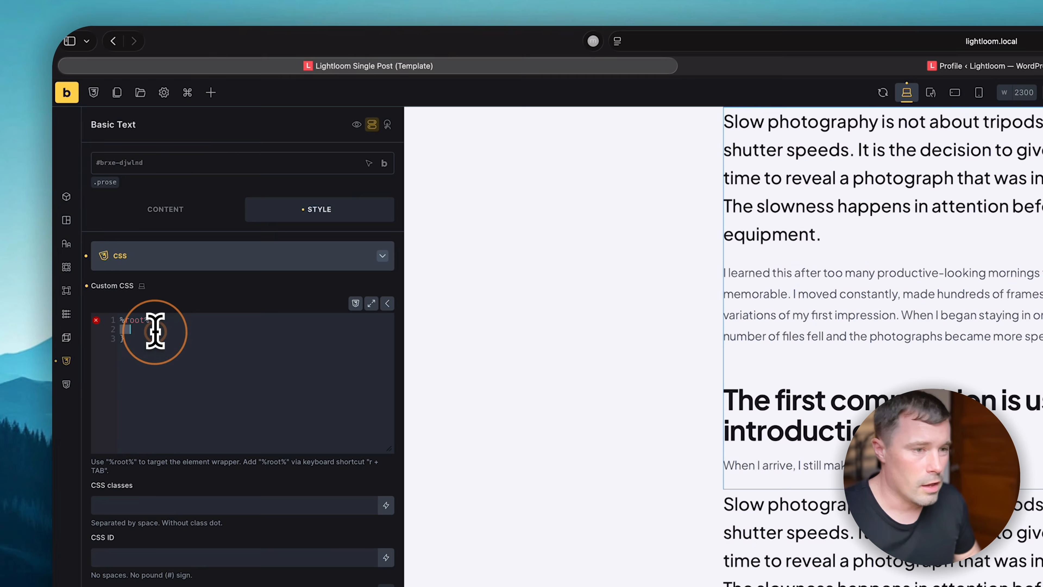
pyautogui.press('super+v')
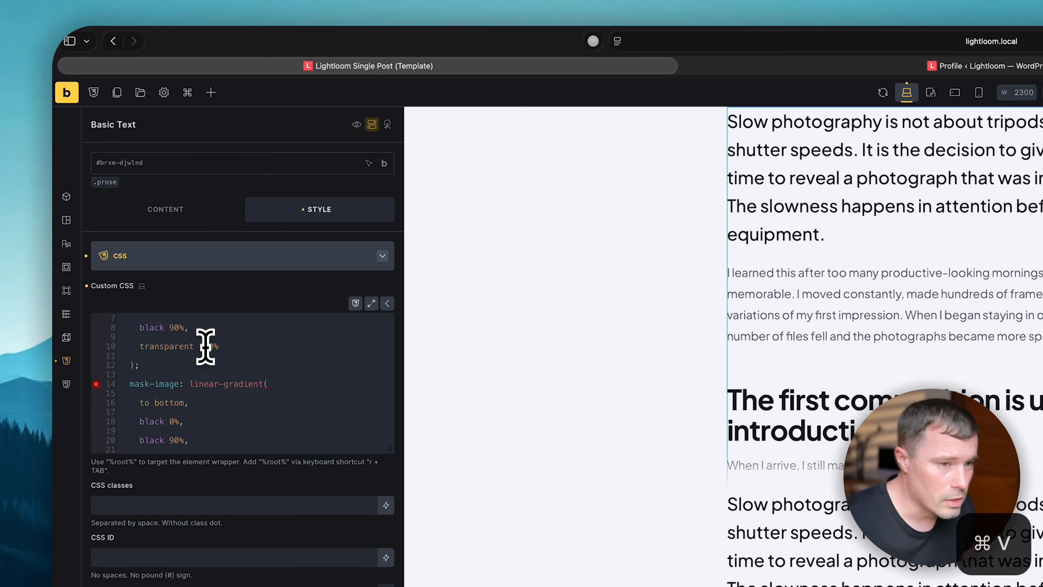
pyautogui.scroll(3, 205, 344)
pyautogui.click(167, 337)
pyautogui.press('BackSpace')
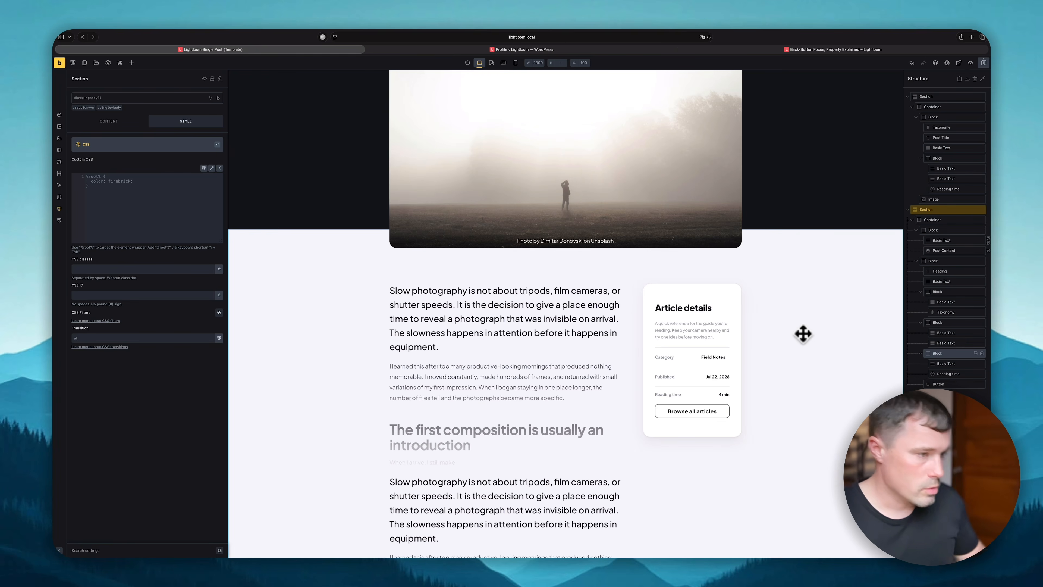
pyautogui.click(864, 50)
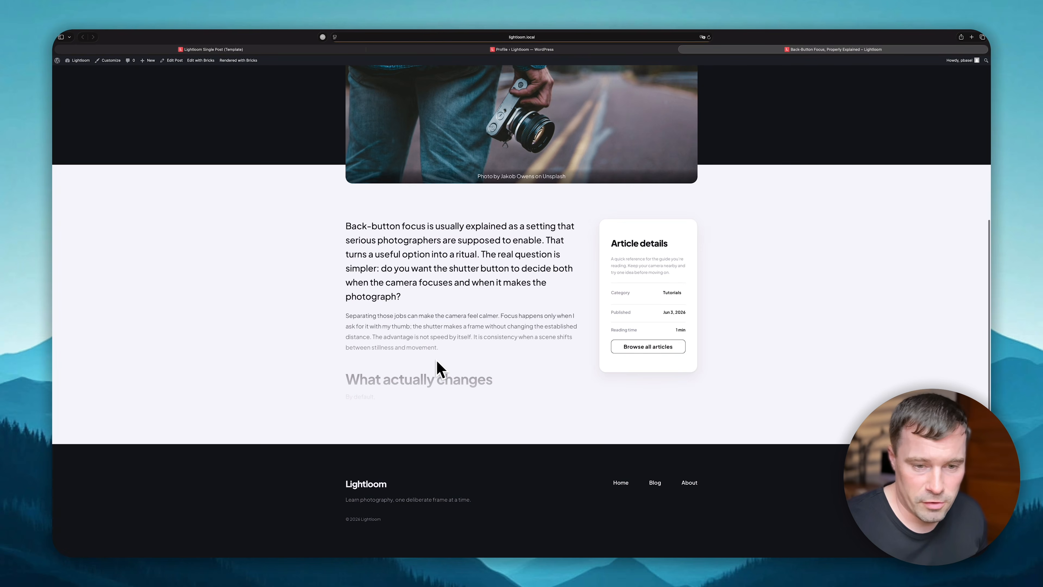
# - Add a Block containing a Basic Text, a Button and a Heading, moving the Heading to the top
pyautogui.click(135, 51)
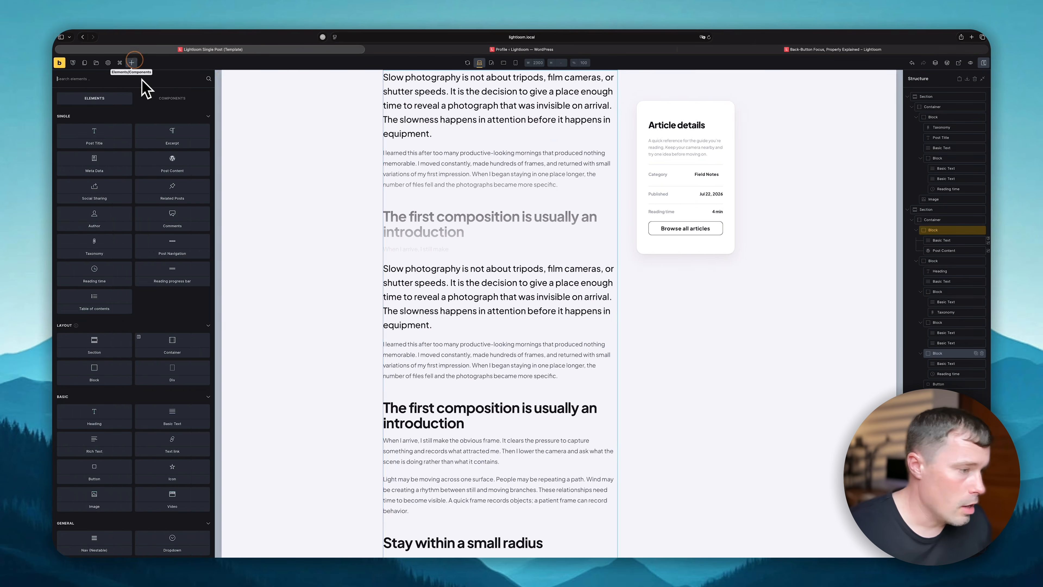
pyautogui.moveTo(88, 374); pyautogui.dragTo(940, 250)
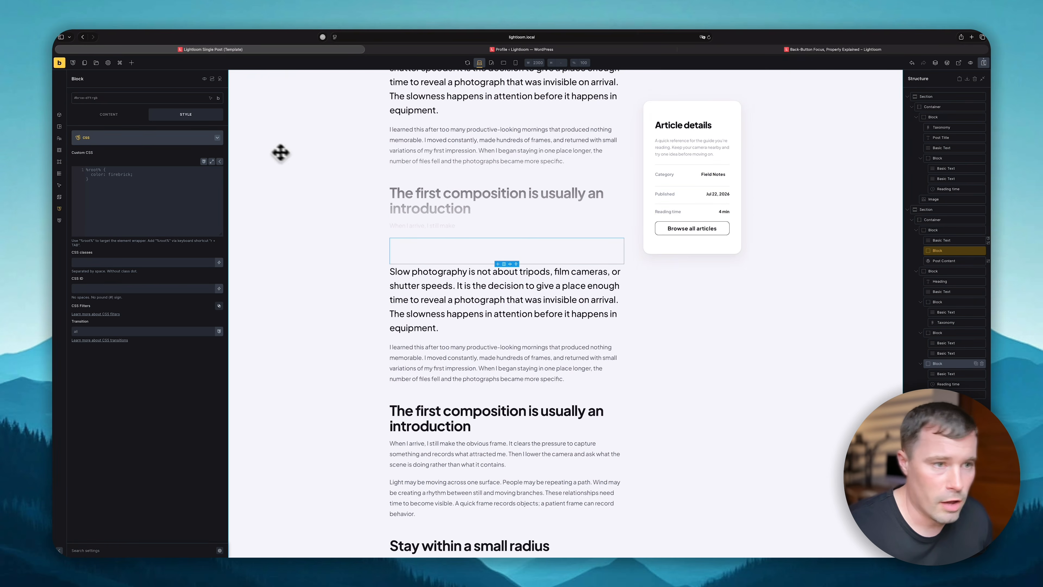
pyautogui.click(132, 63)
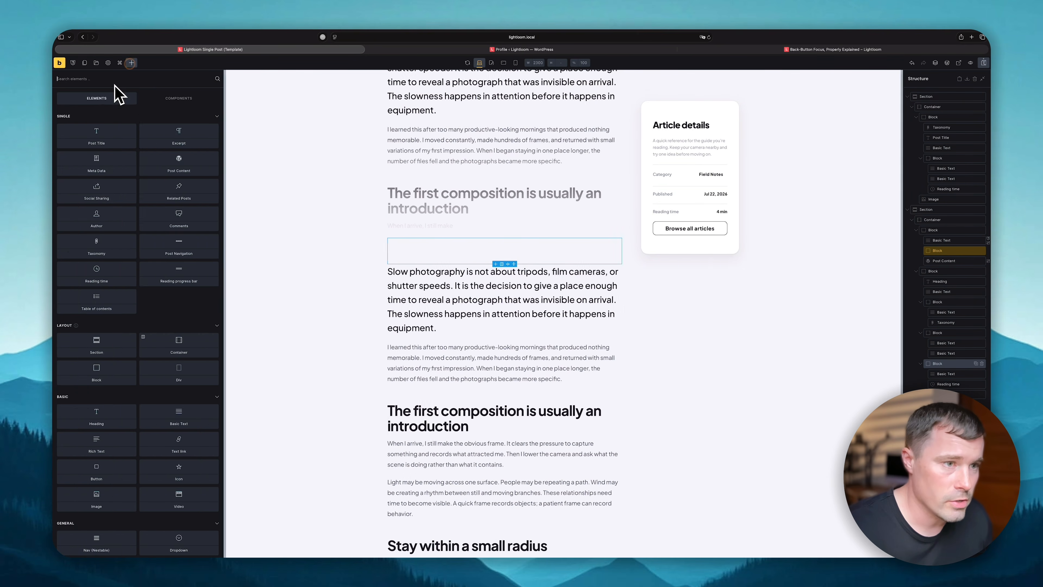
pyautogui.write('text')
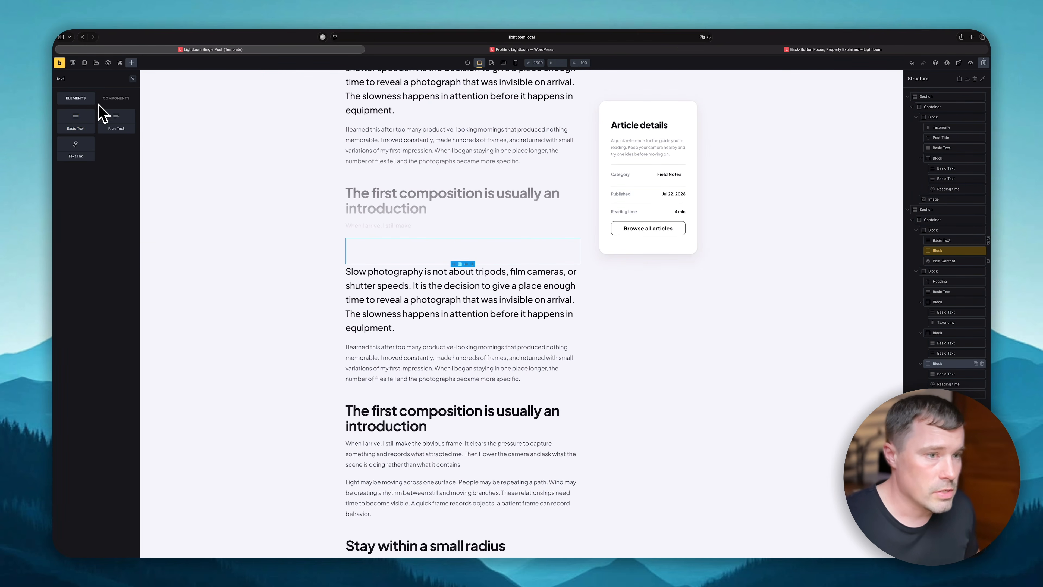
pyautogui.click(86, 120)
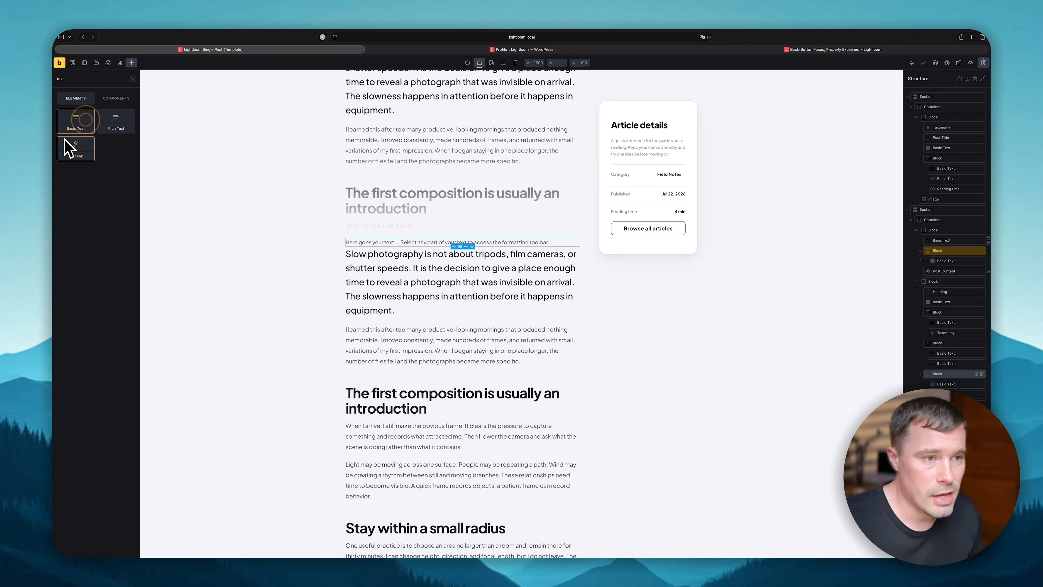
pyautogui.doubleClick(91, 79)
pyautogui.write('butt')
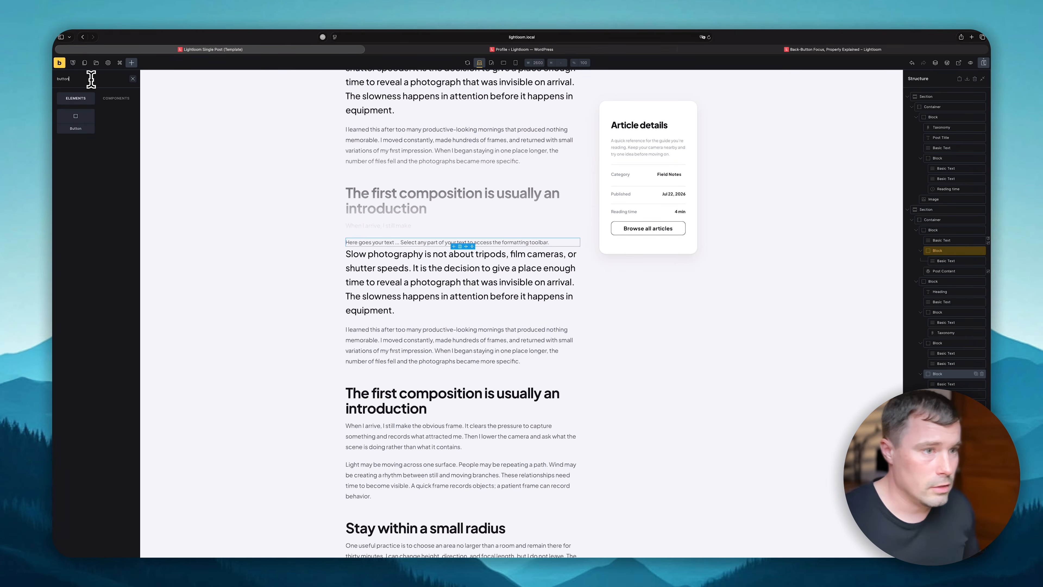
pyautogui.press('Return')
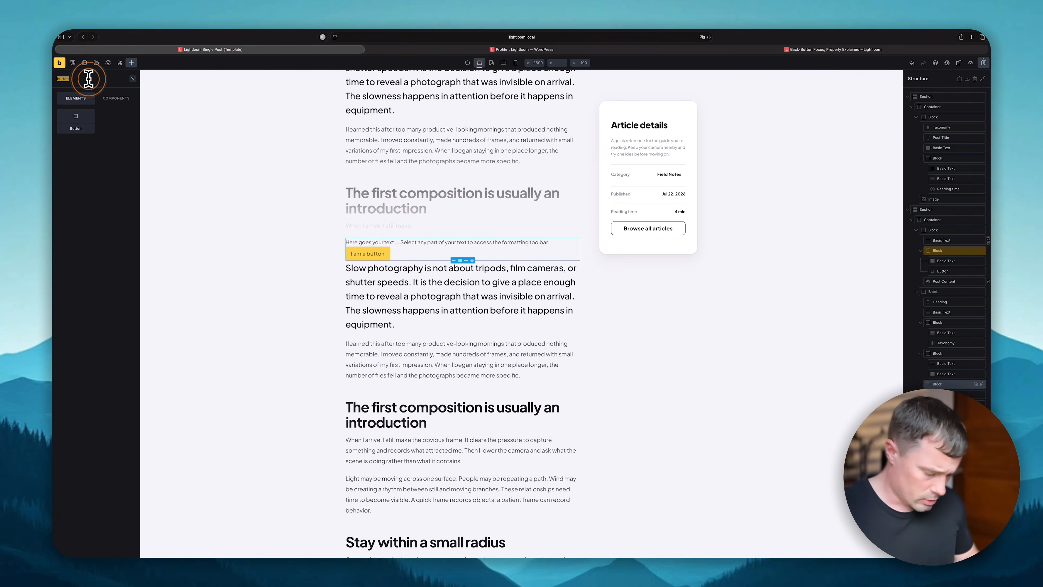
pyautogui.write('heading')
pyautogui.press('Return')
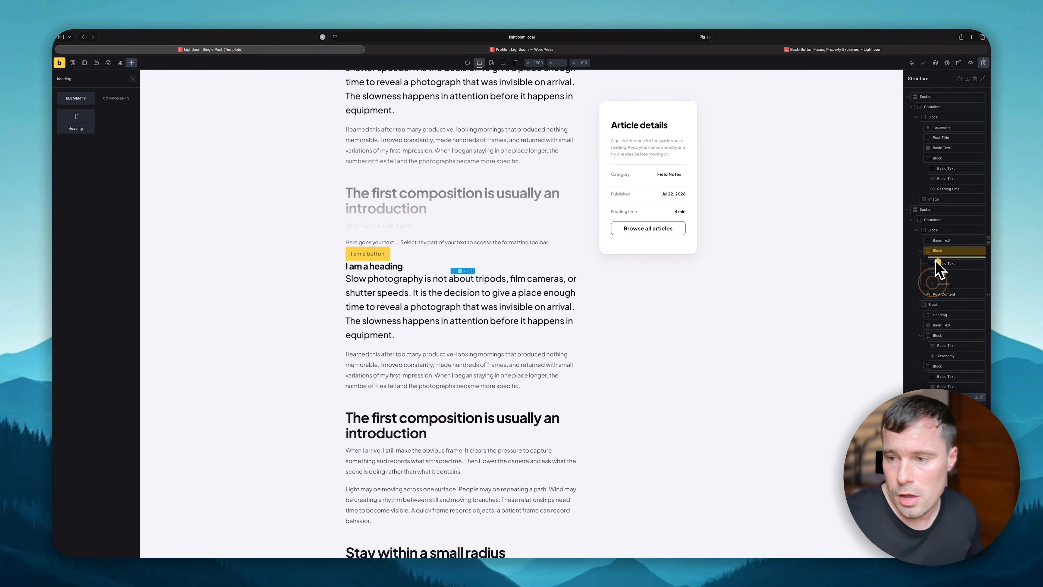
pyautogui.moveTo(940, 282); pyautogui.dragTo(948, 262)
# - Make the heading an h2 'Continue Reading' and set the text to 'To support my blog, please subscribe to read the rest of this article.'
pyautogui.click(954, 261)
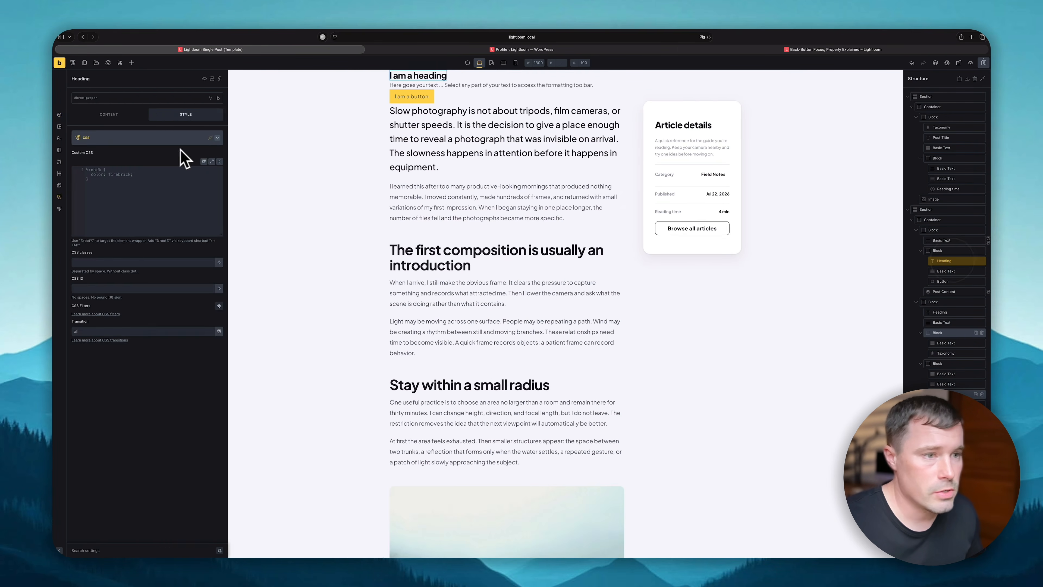
pyautogui.click(119, 146)
pyautogui.click(122, 165)
pyautogui.tripleClick(91, 135)
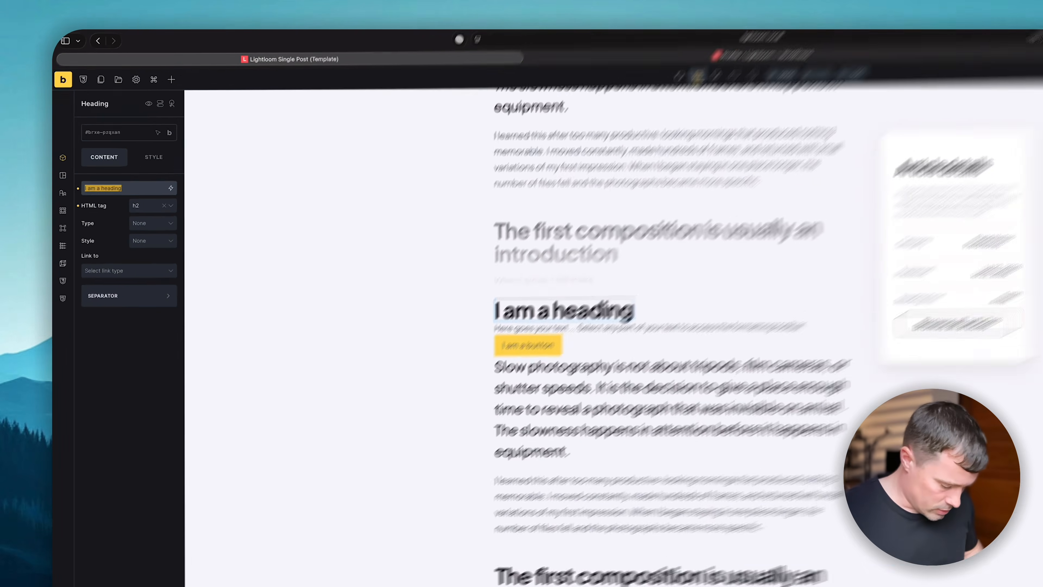
pyautogui.write('Continue ')
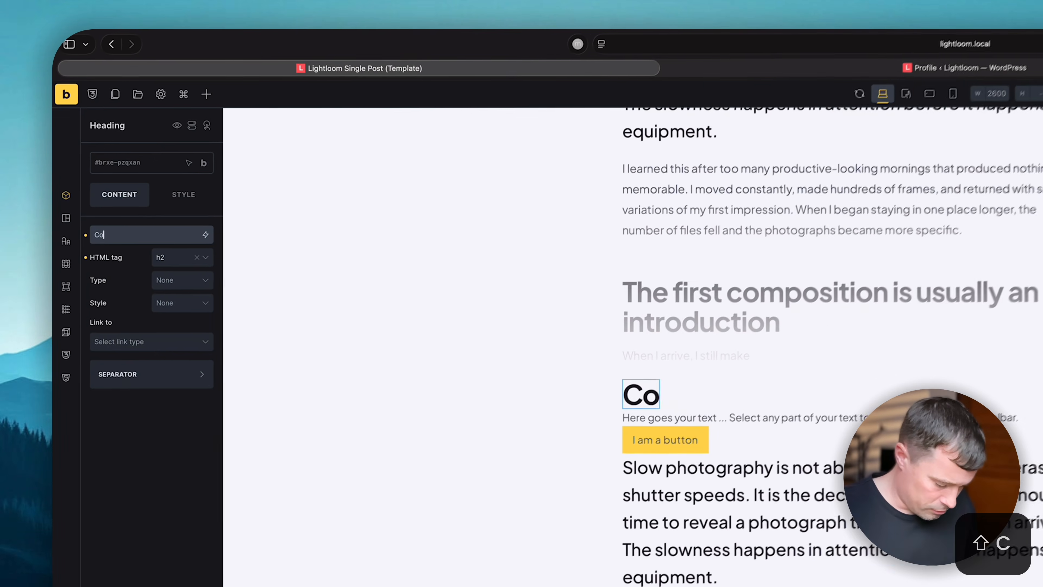
pyautogui.write('Reading')
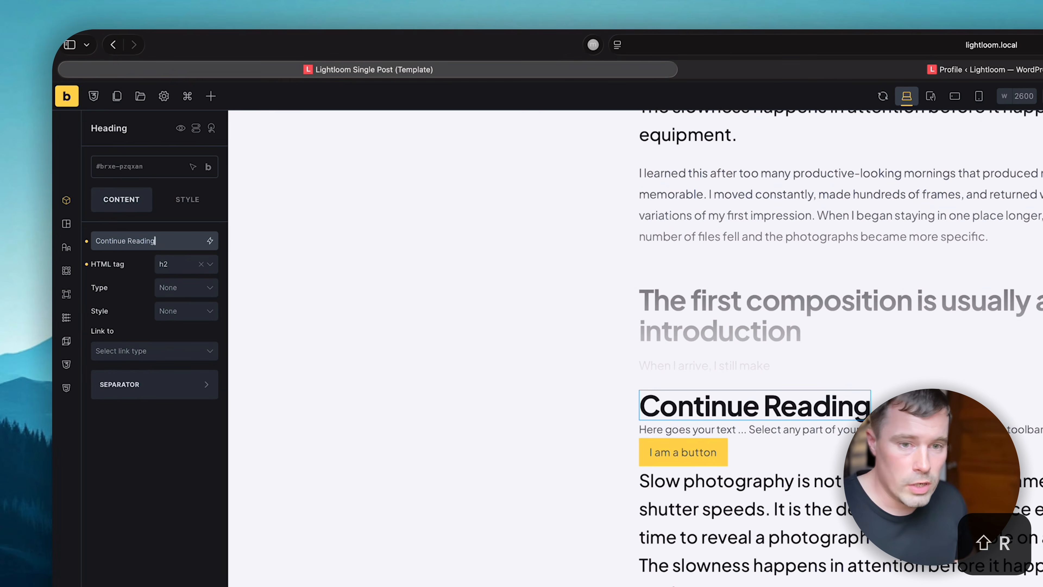
pyautogui.rightClick(364, 215)
pyautogui.click(849, 426)
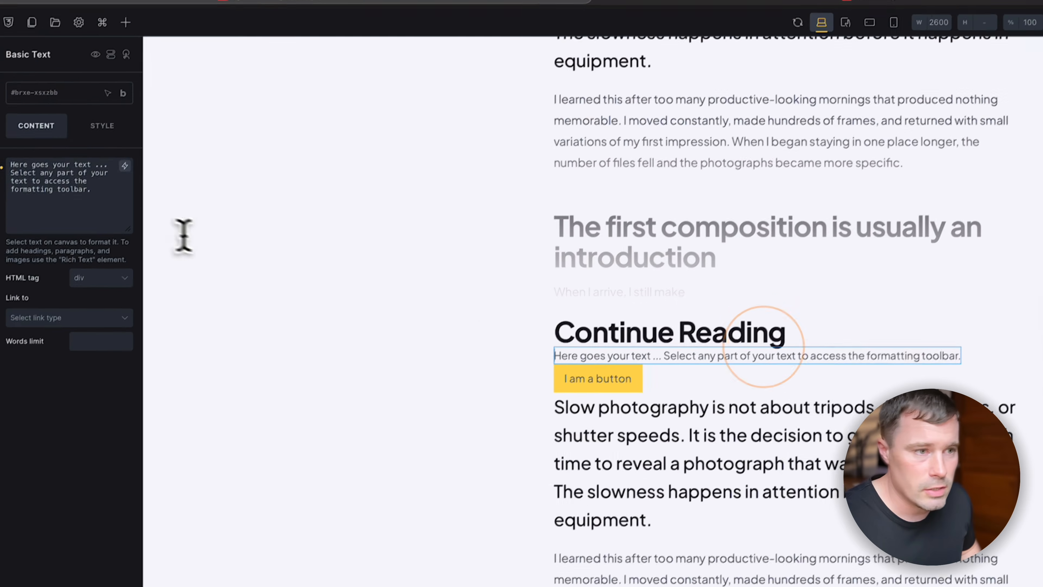
pyautogui.tripleClick(121, 248)
pyautogui.write('To support my blog, plea')
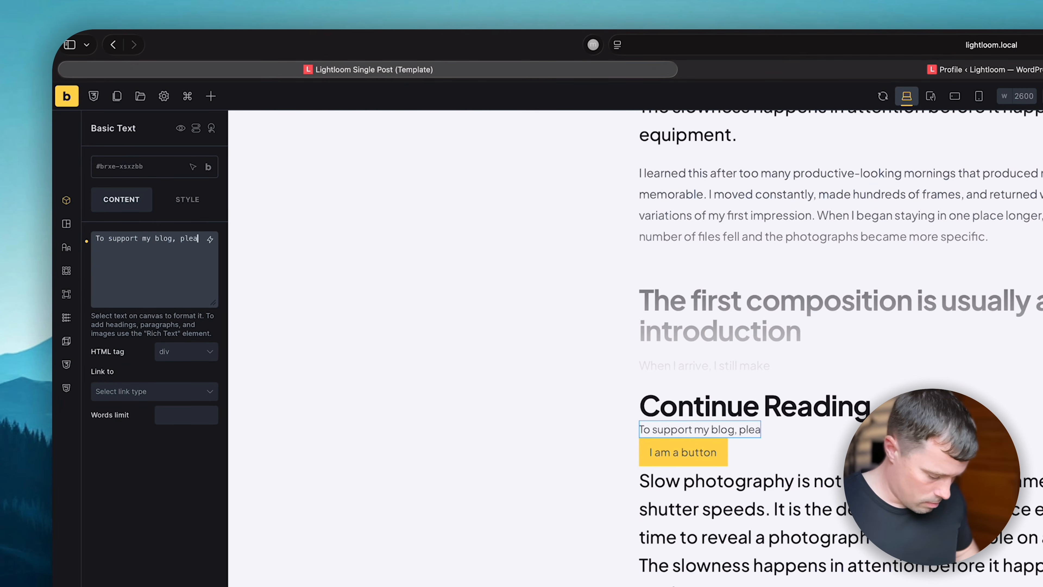
pyautogui.write('se subscribe to r')
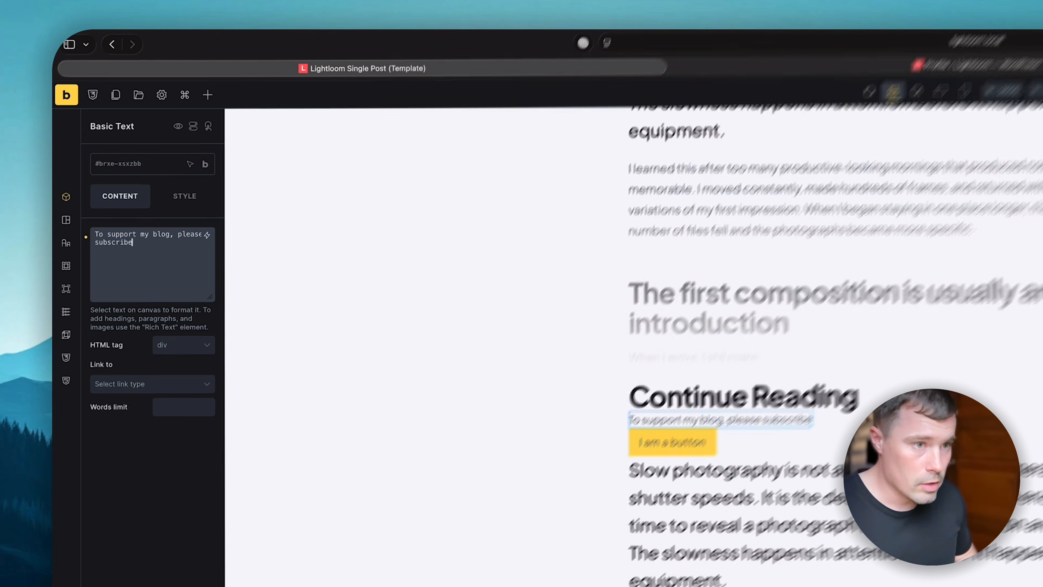
pyautogui.write('ead the rest of this')
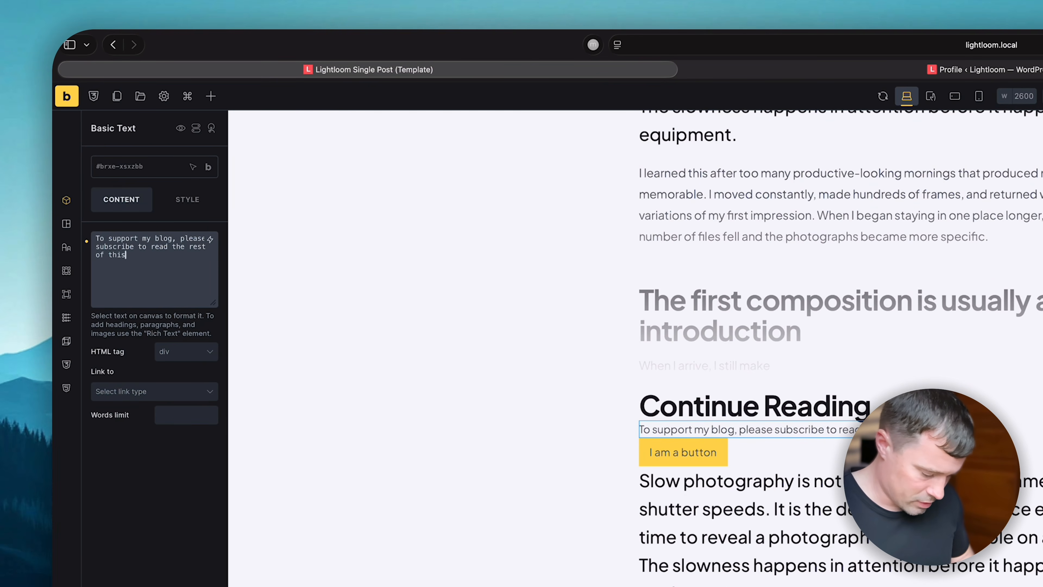
pyautogui.write(' article.')
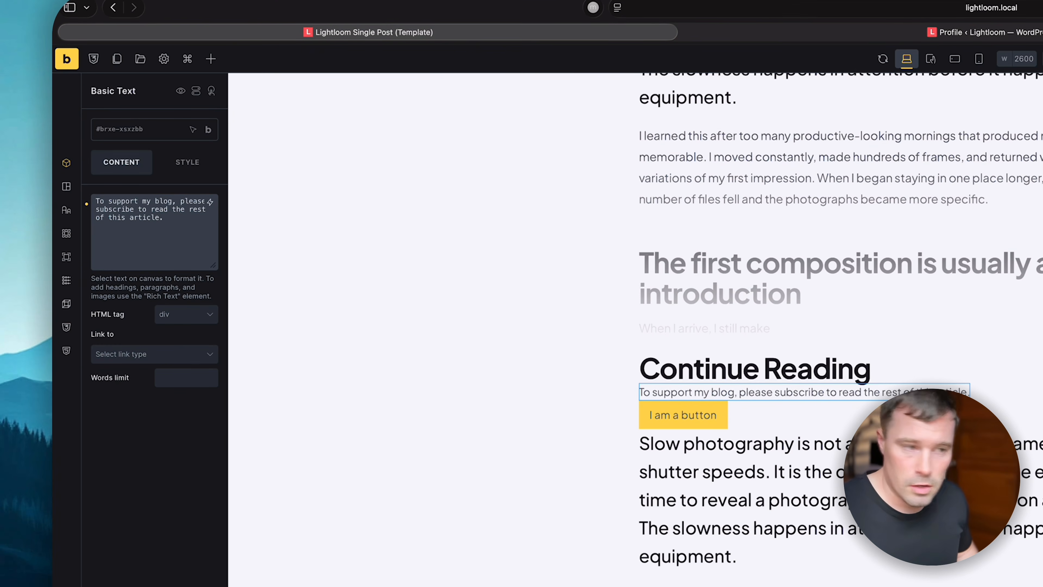
# - Select the placeholder button, then add a 'Free Signup' page in wp-admin and edit it with Bricks
pyautogui.click(664, 404)
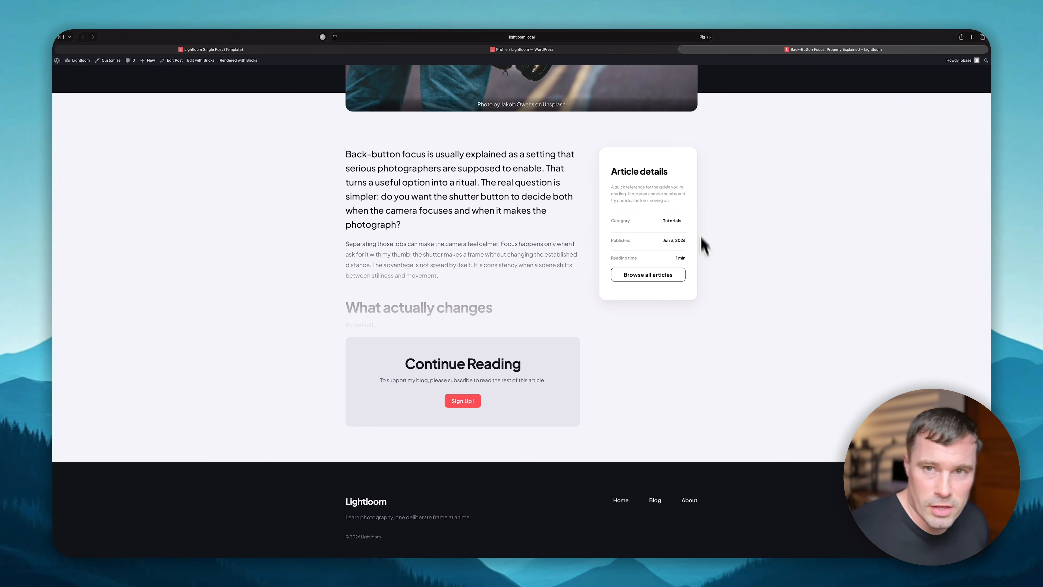
pyautogui.click(604, 51)
pyautogui.click(84, 116)
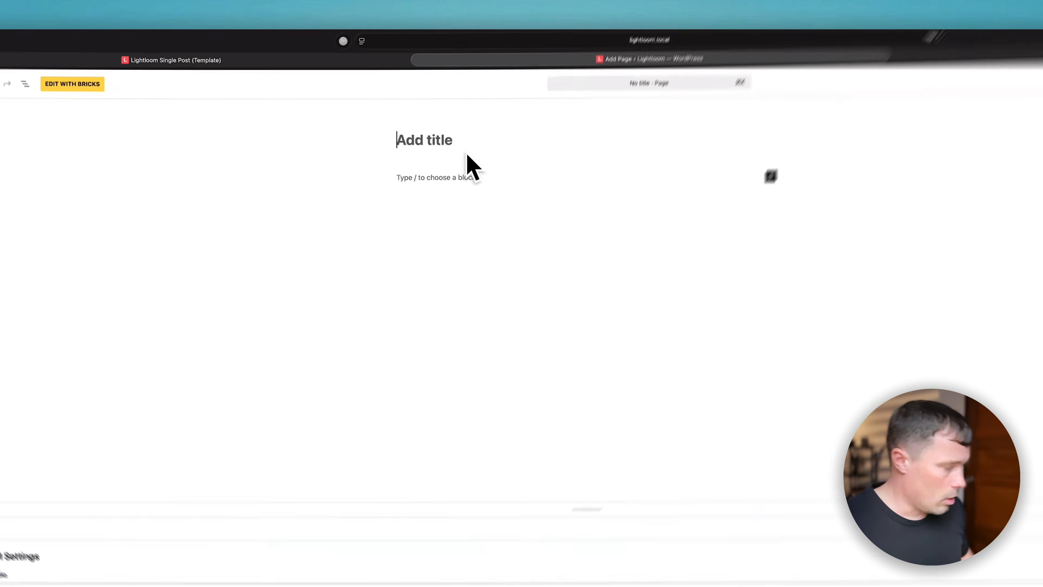
pyautogui.write('Free Signup')
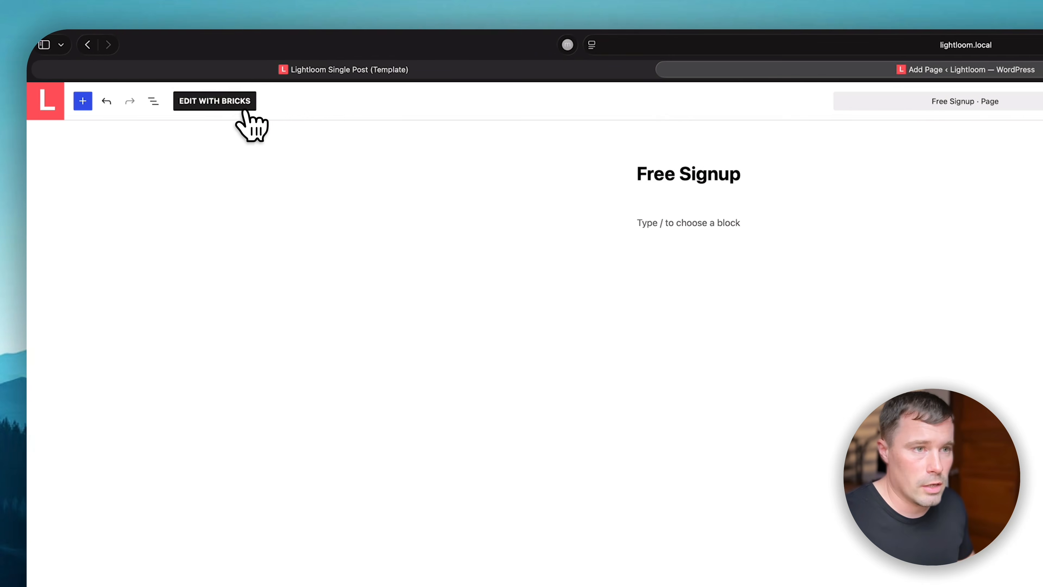
pyautogui.click(49, 101)
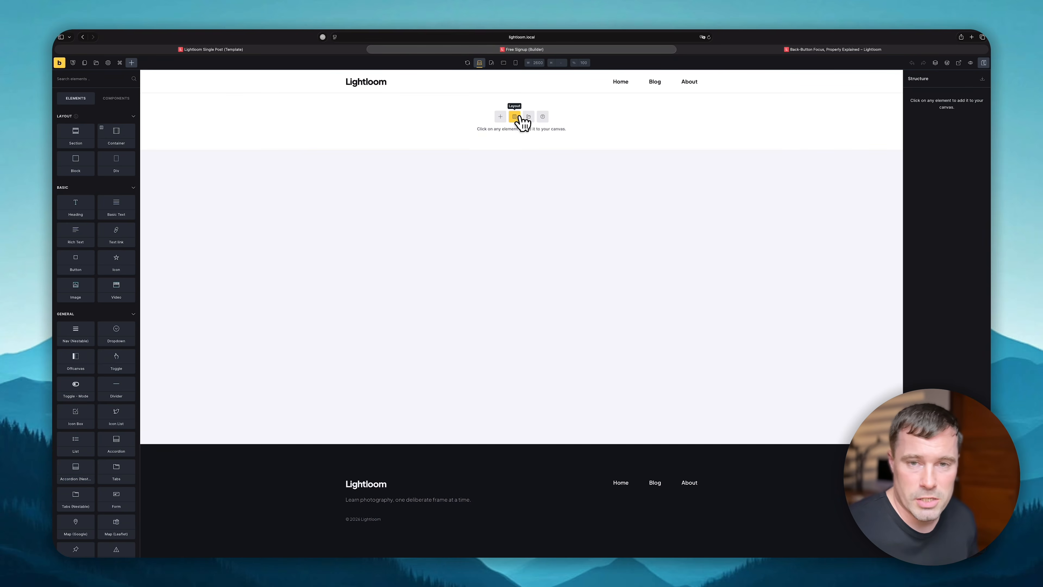
# - Paste the Blog Index layout into Free Signup and select the empty block below the hero
pyautogui.click(841, 51)
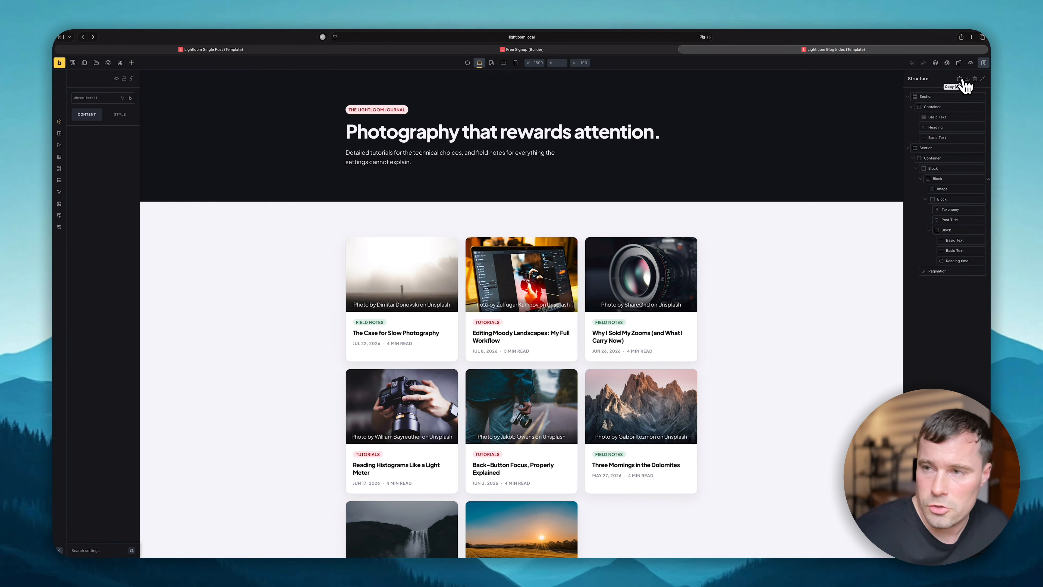
pyautogui.click(609, 50)
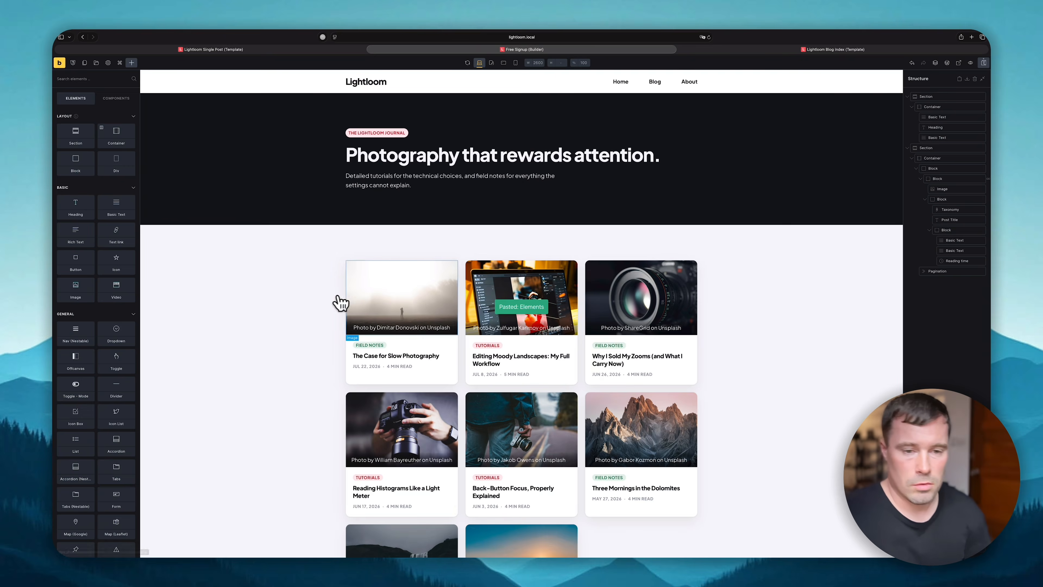
pyautogui.click(351, 298)
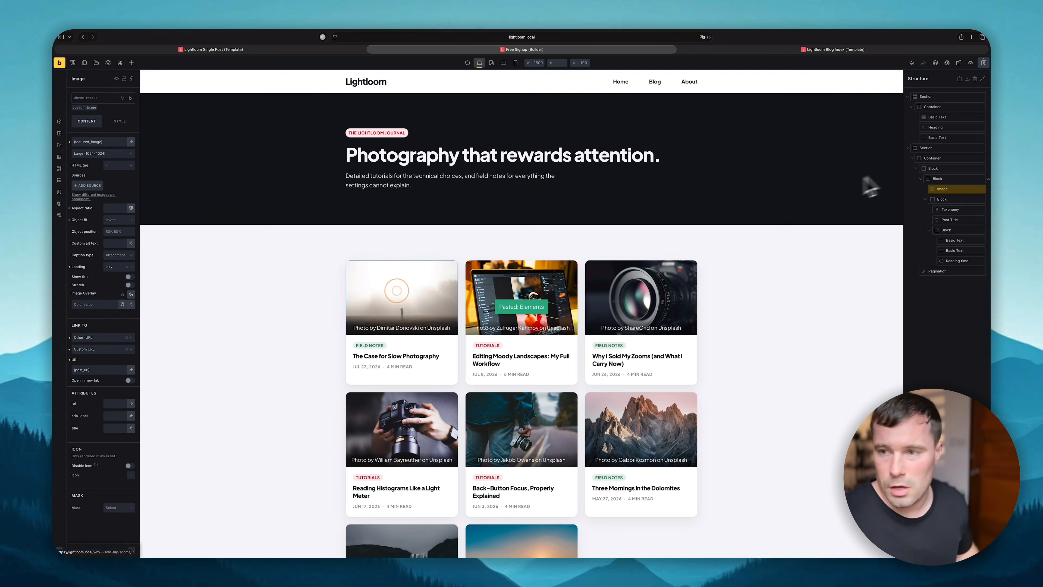
pyautogui.click(949, 167)
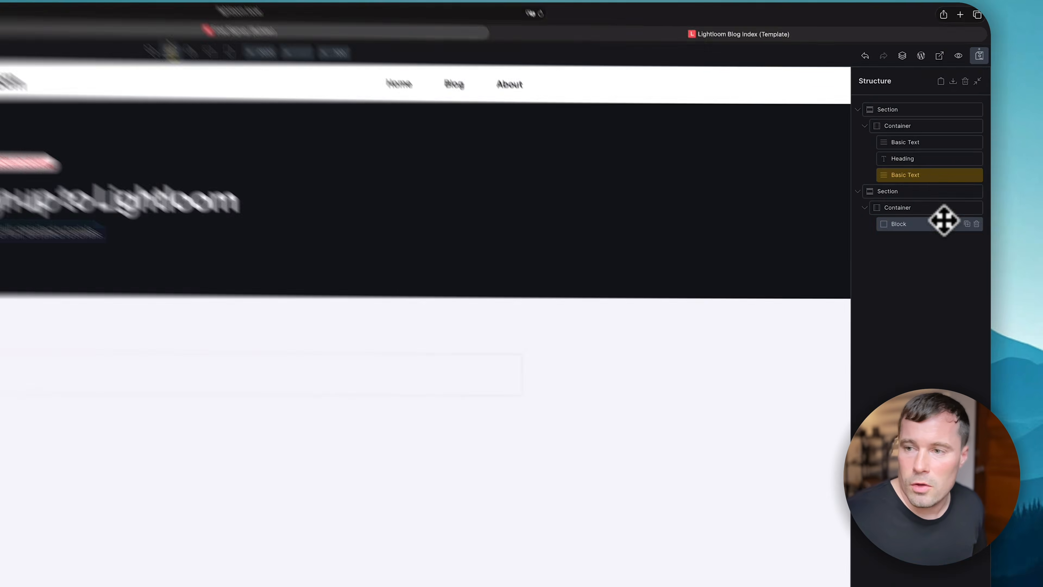
pyautogui.click(957, 169)
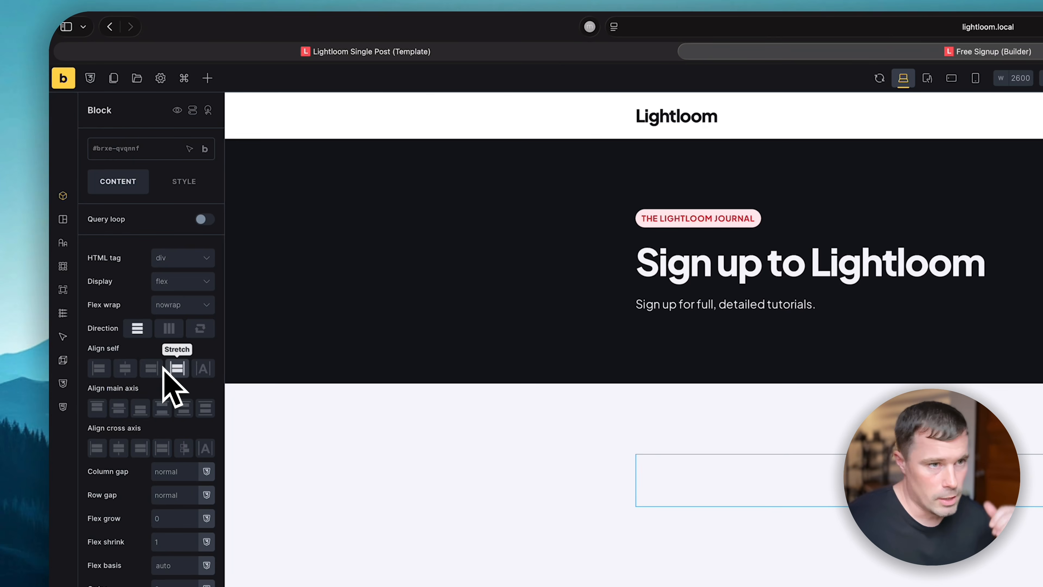
pyautogui.click(177, 70)
# - Add a Form element (searched as 'form') to the empty block and select it
pyautogui.write('fp')
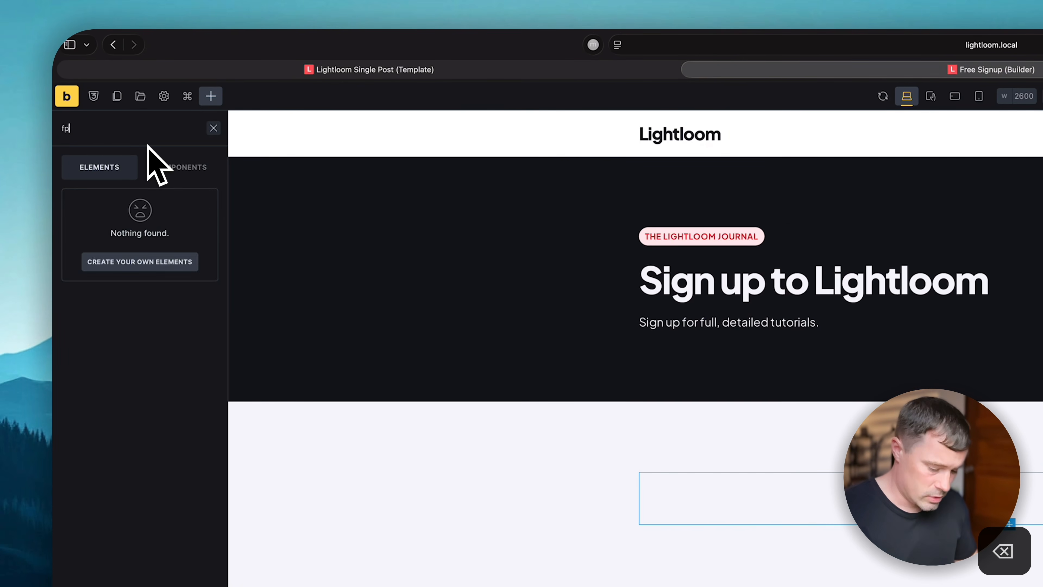
pyautogui.press('BackSpace')
pyautogui.write('orm')
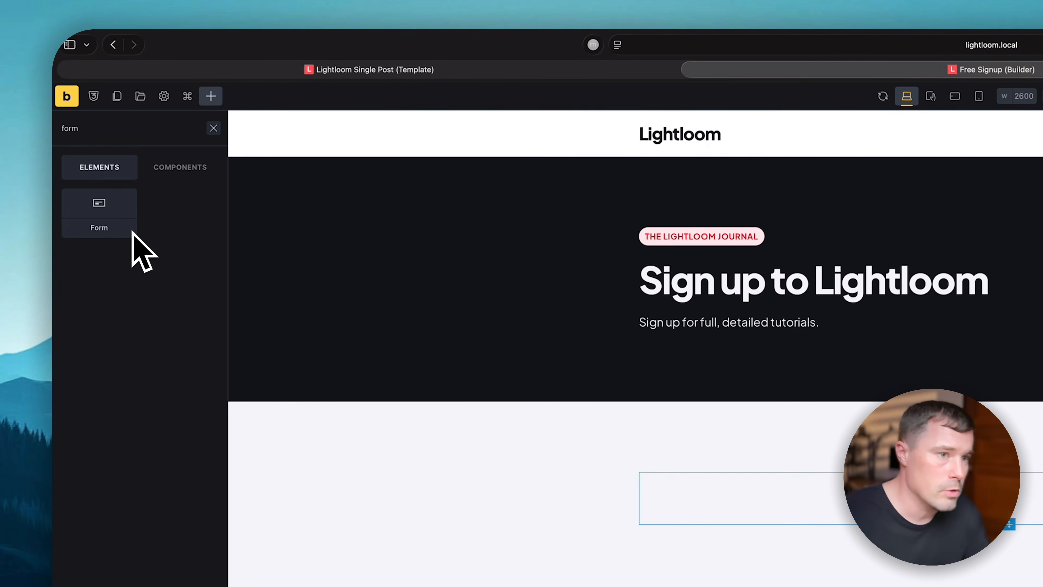
pyautogui.click(91, 231)
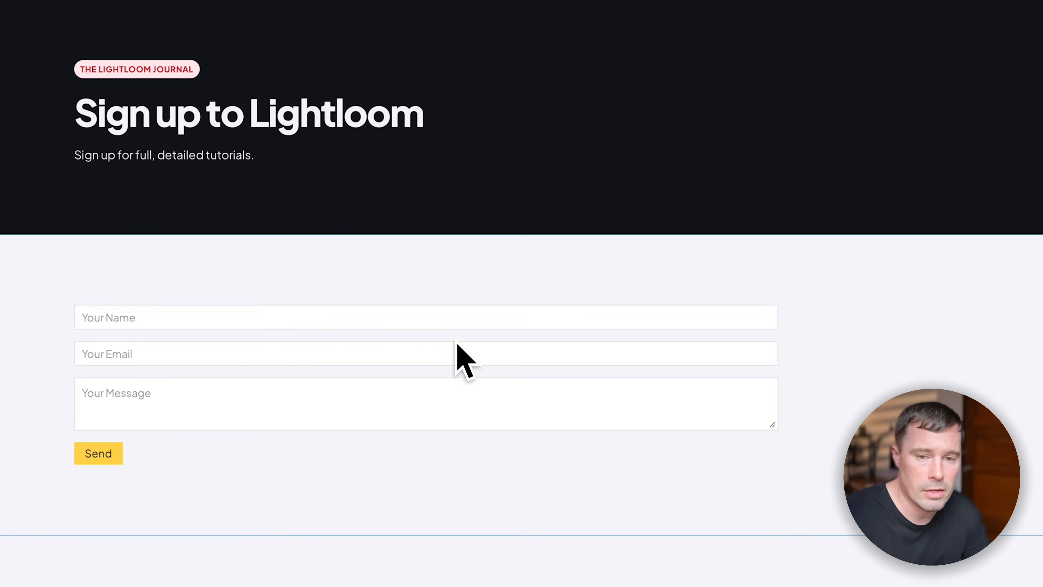
pyautogui.click(458, 345)
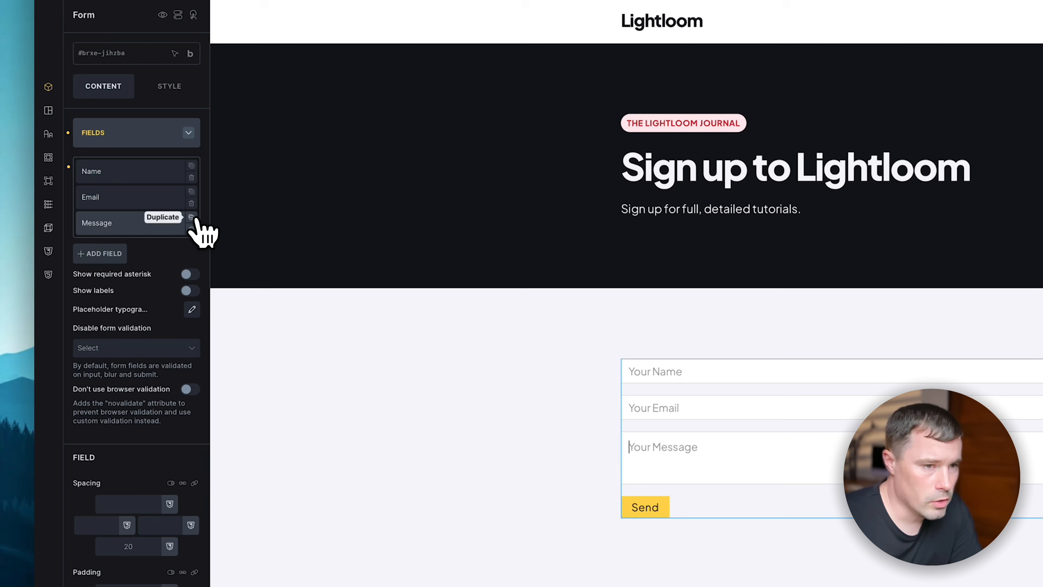
# - Replace the form's Message field with a Password-type field labelled 'Password'
pyautogui.click(209, 235)
pyautogui.click(209, 235)
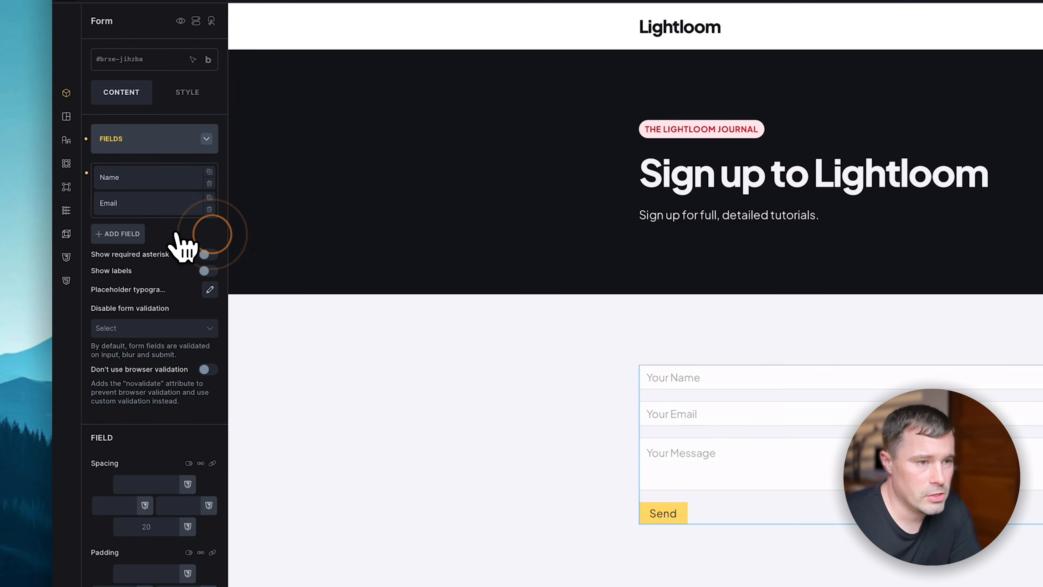
pyautogui.click(131, 235)
pyautogui.click(151, 267)
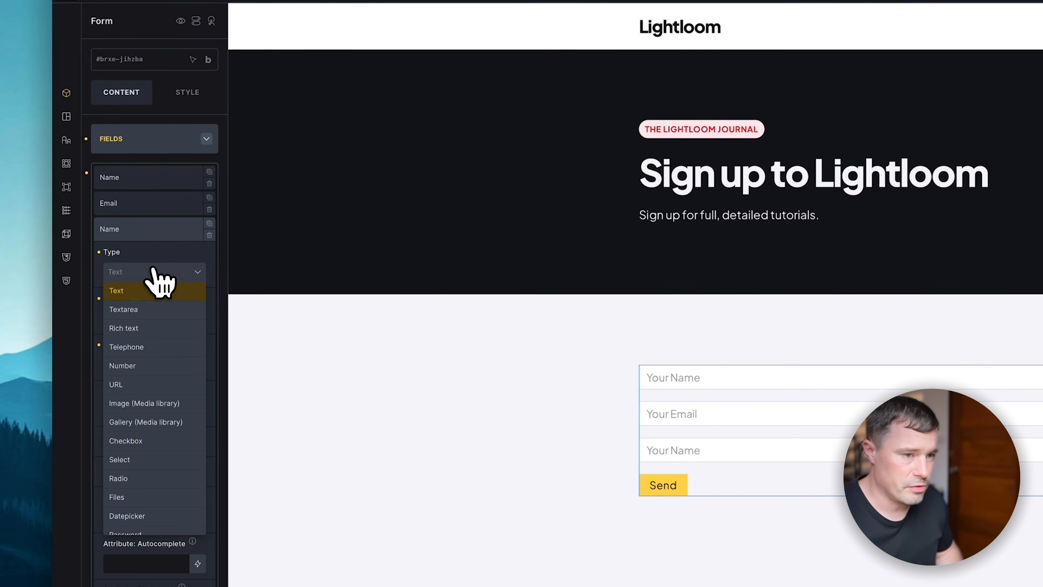
pyautogui.scroll(-5, 151, 303)
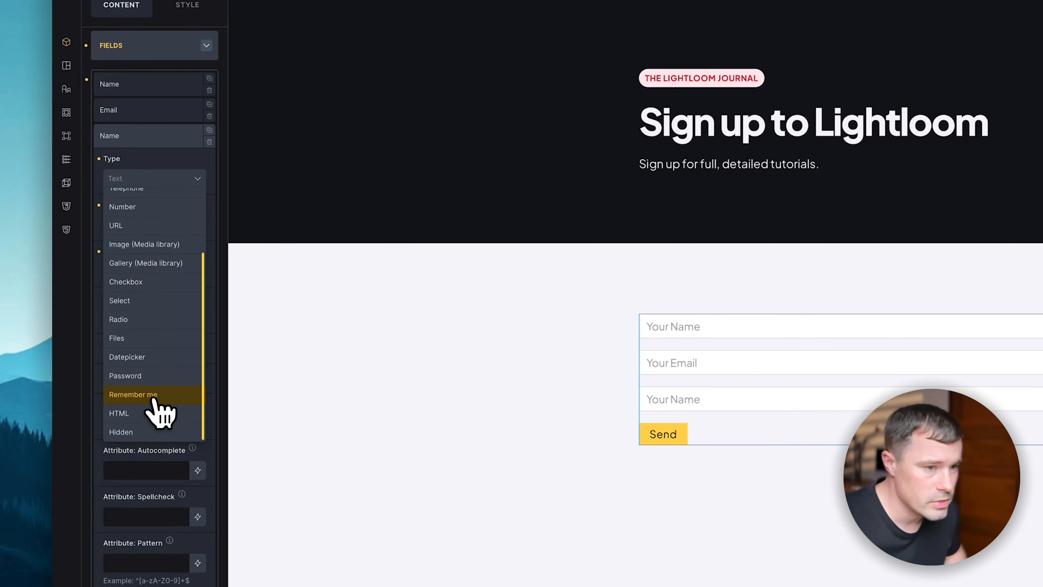
pyautogui.click(156, 448)
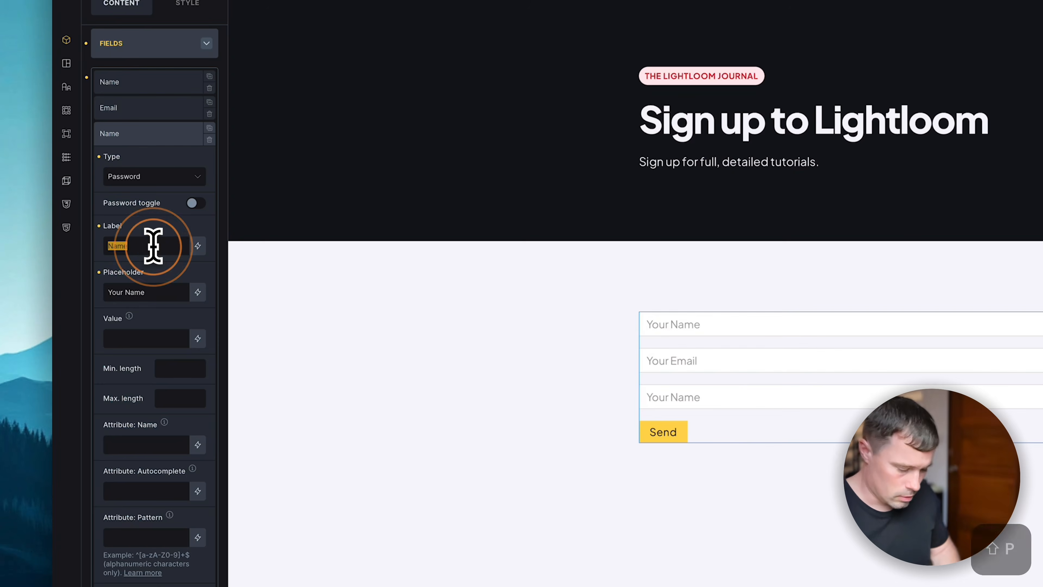
pyautogui.write('Password')
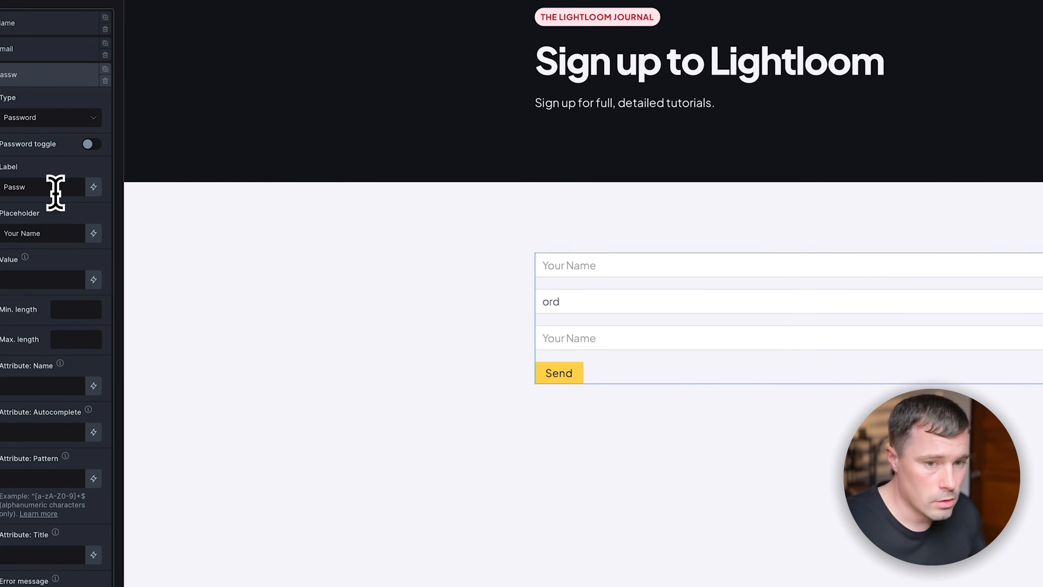
pyautogui.press('BackSpace')
pyautogui.press('BackSpace')
pyautogui.press('BackSpace')
# - Check the Email field settings and mark the Password field as required
pyautogui.click(59, 52)
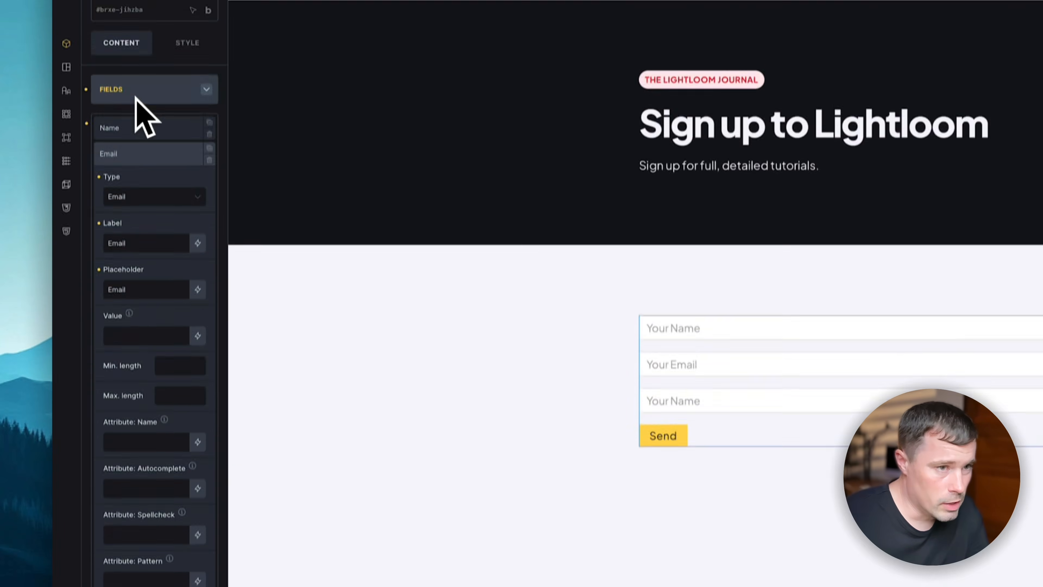
pyautogui.click(144, 217)
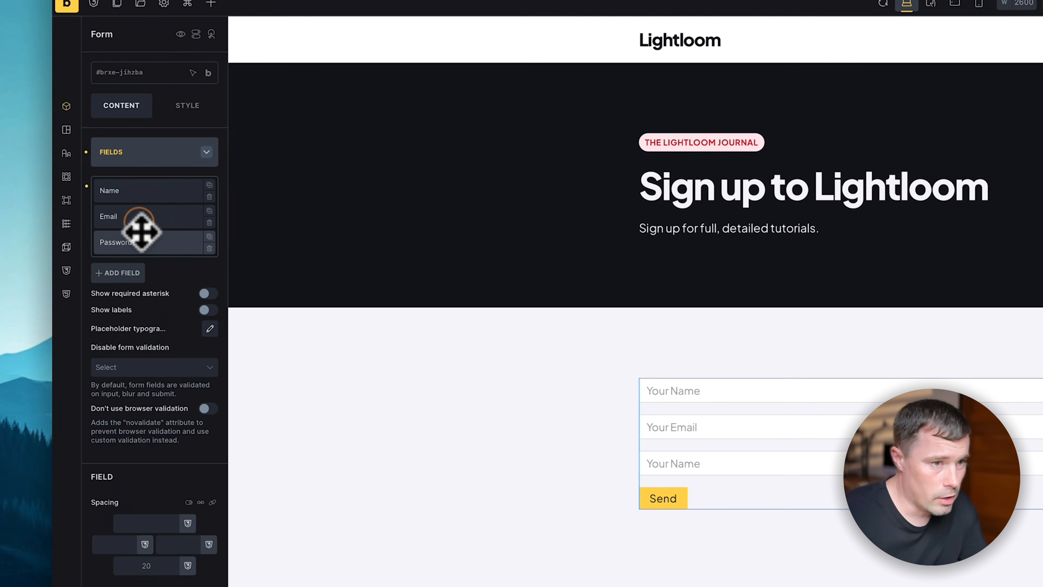
pyautogui.click(141, 239)
pyautogui.click(201, 476)
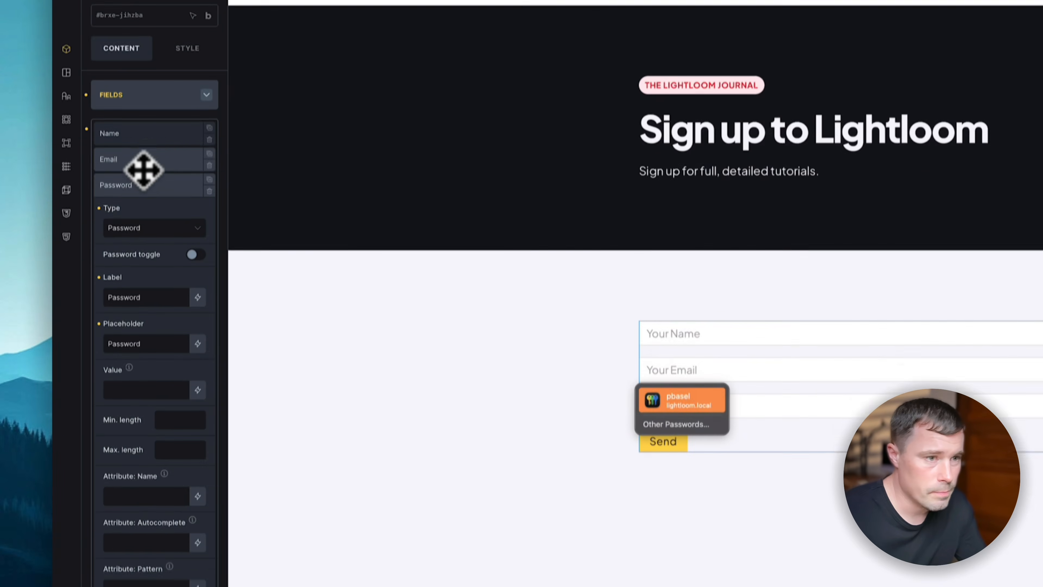
pyautogui.click(152, 245)
pyautogui.click(152, 245)
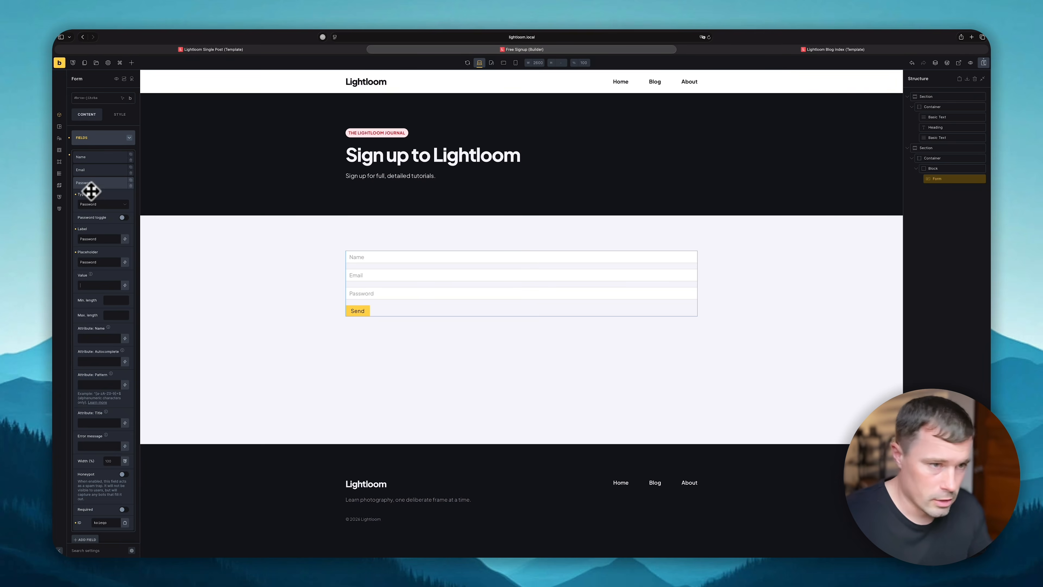
pyautogui.click(91, 183)
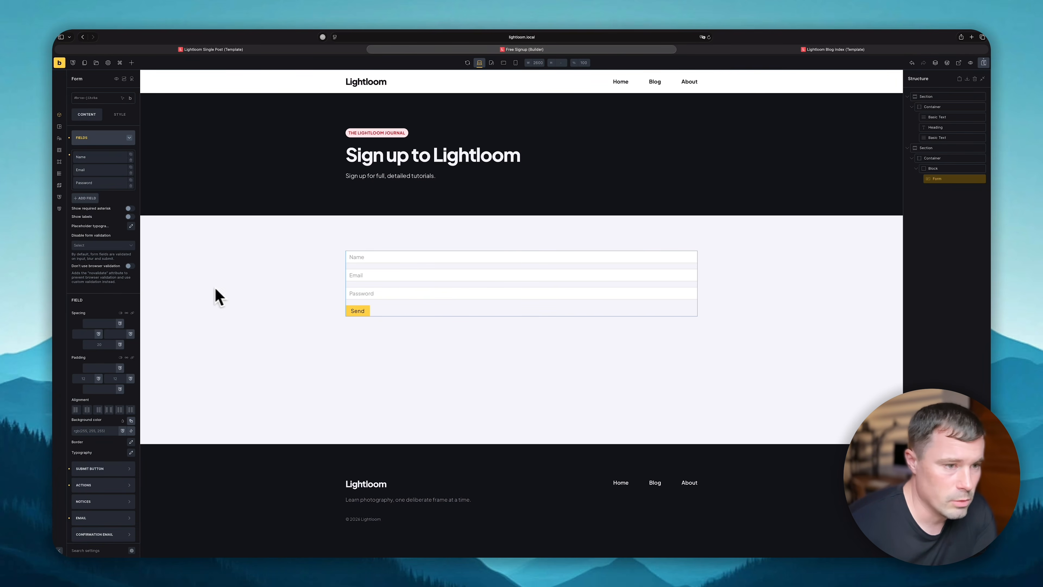
pyautogui.click(108, 460)
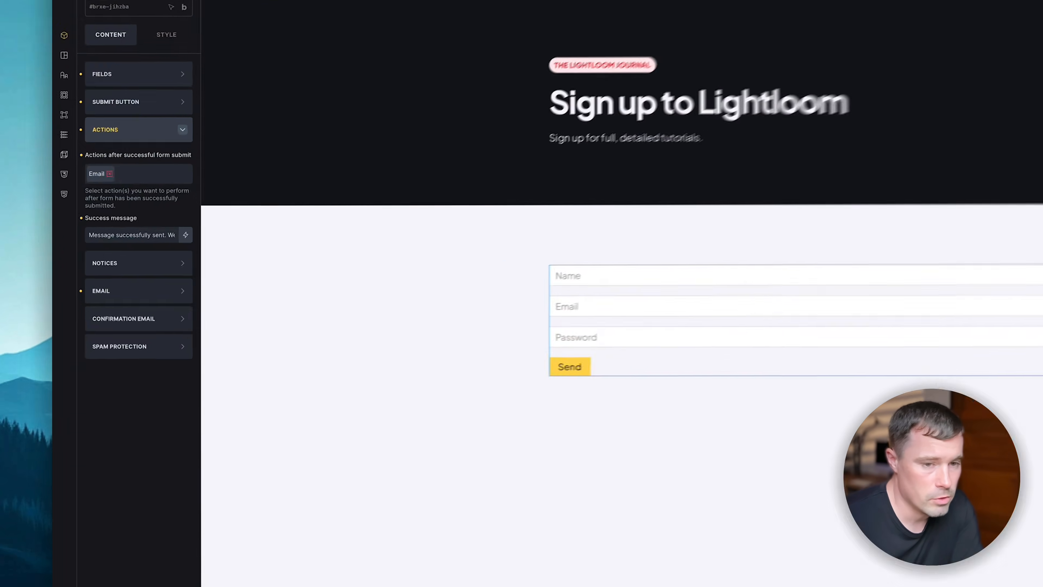
# - Swap the form's Email action for User registration and Assign BRM User Levels actions
pyautogui.click(93, 197)
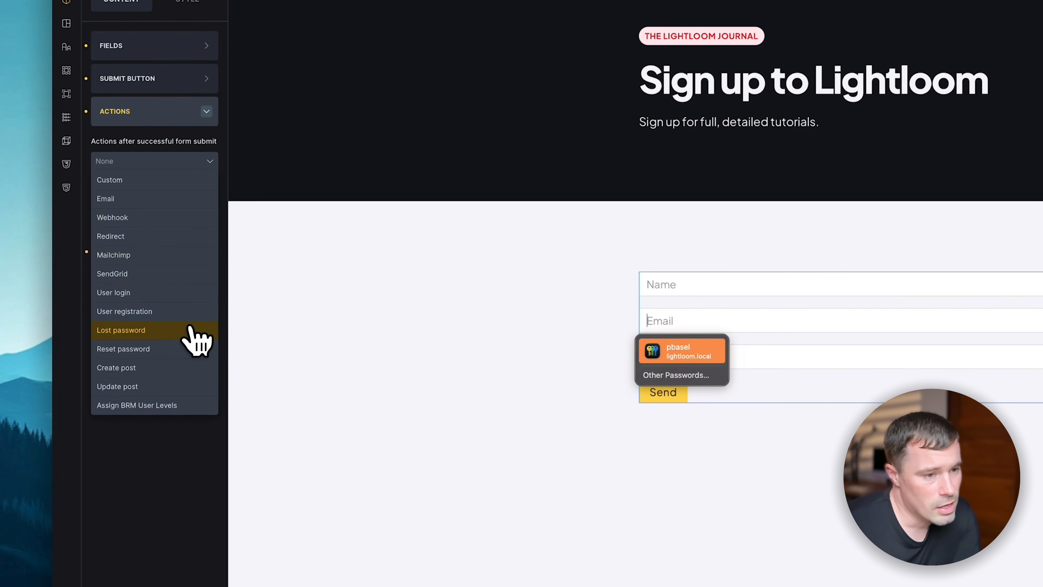
pyautogui.click(161, 316)
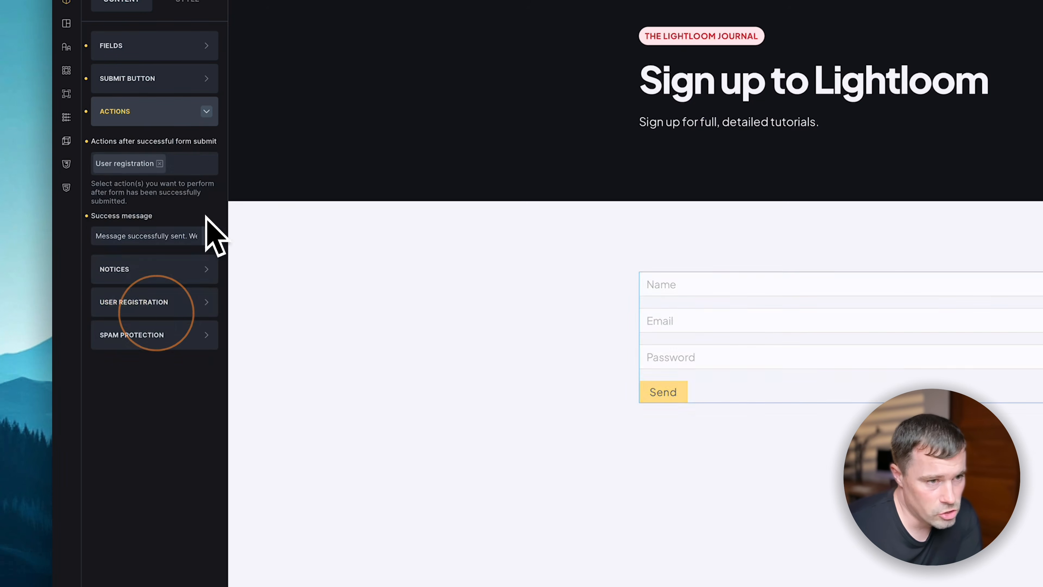
pyautogui.click(194, 165)
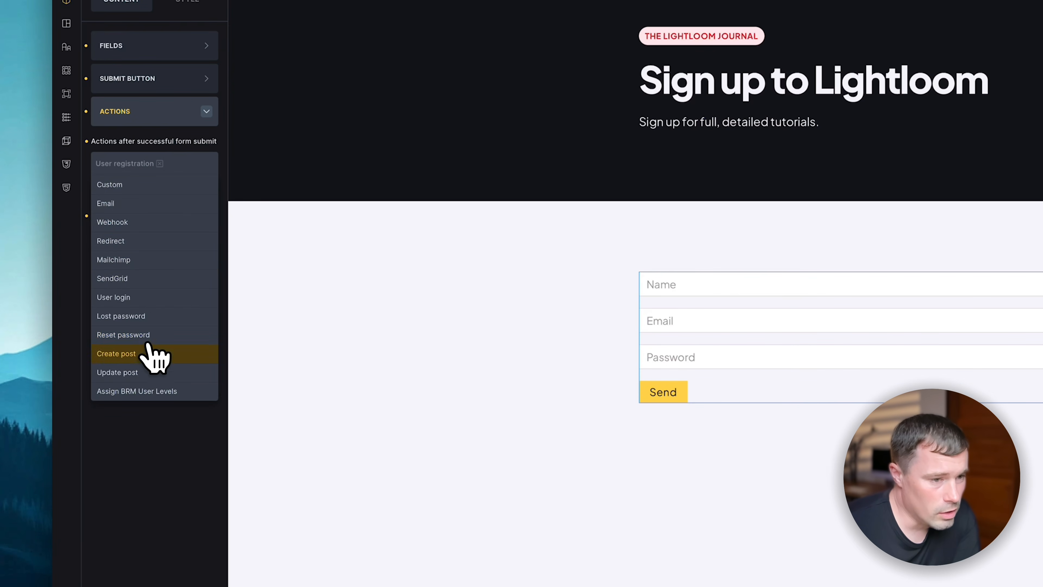
pyautogui.click(166, 391)
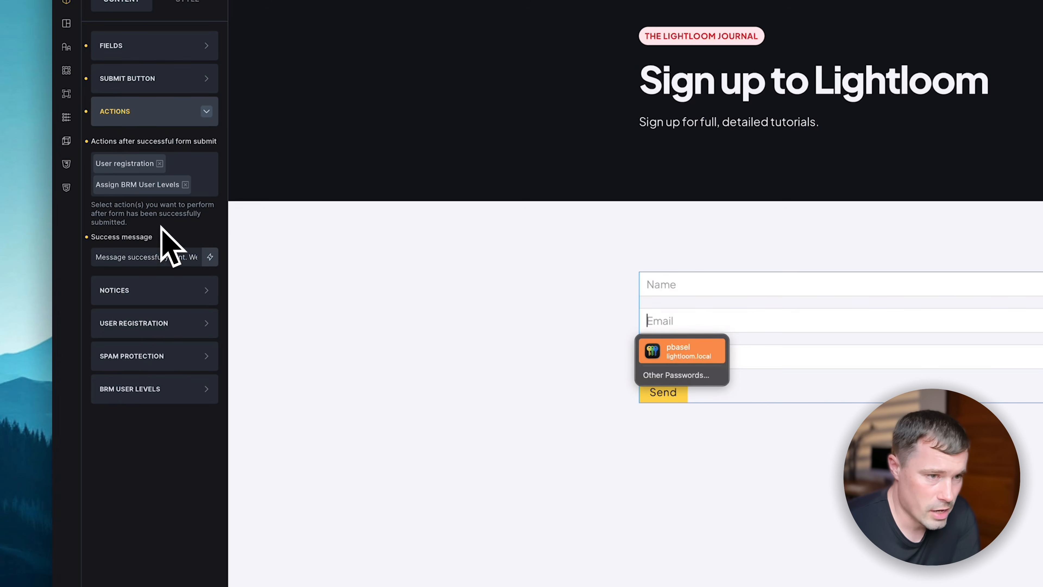
pyautogui.click(178, 331)
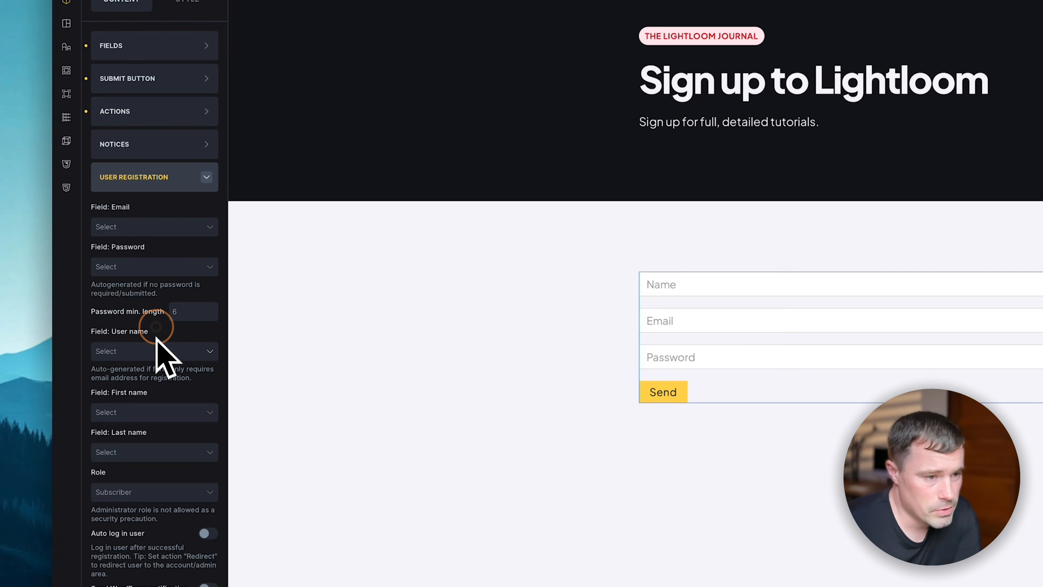
# - Map the registration Email and Password to the form's Email and Password fields
pyautogui.click(147, 233)
pyautogui.click(132, 262)
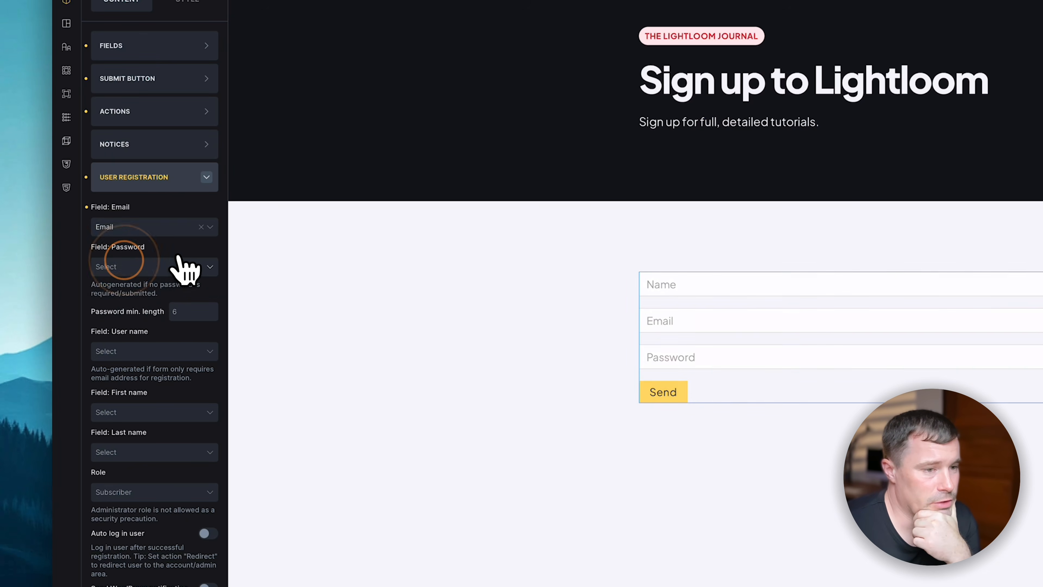
pyautogui.click(157, 269)
pyautogui.click(154, 319)
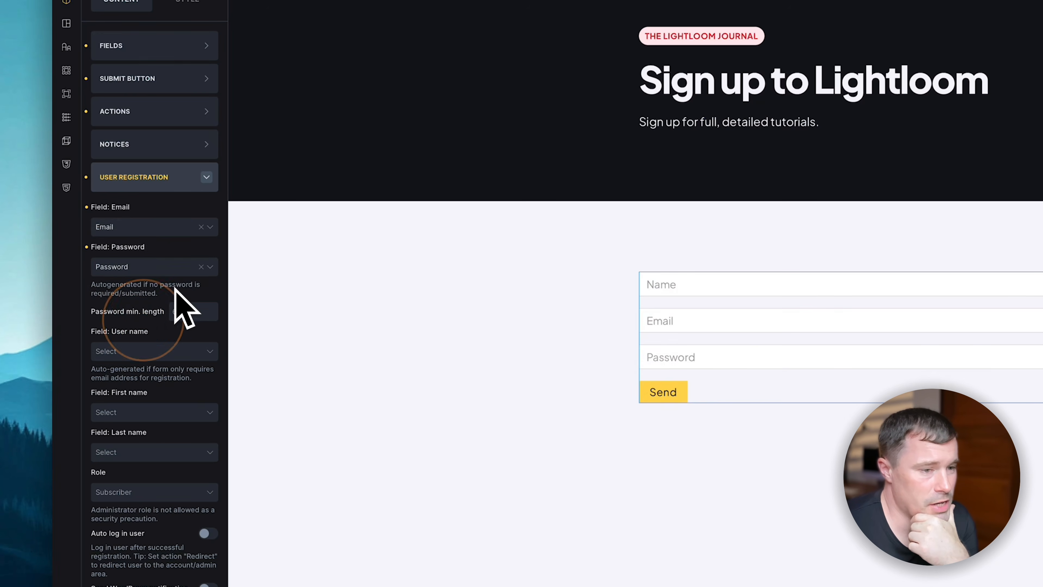
# - Use the Name field as the user name, then go to Atomik Members' Roles & Permissions
pyautogui.click(193, 351)
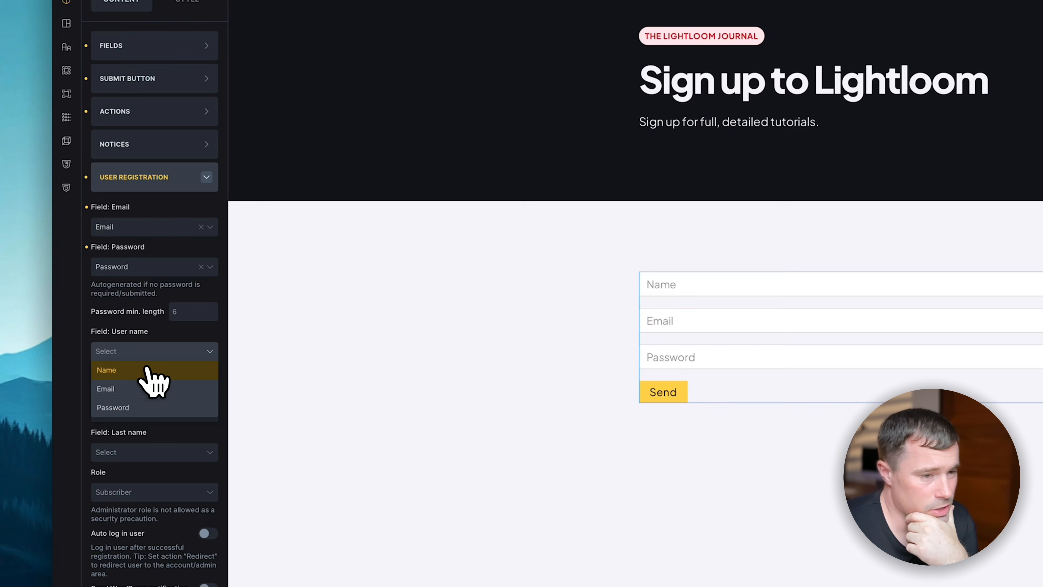
pyautogui.click(138, 370)
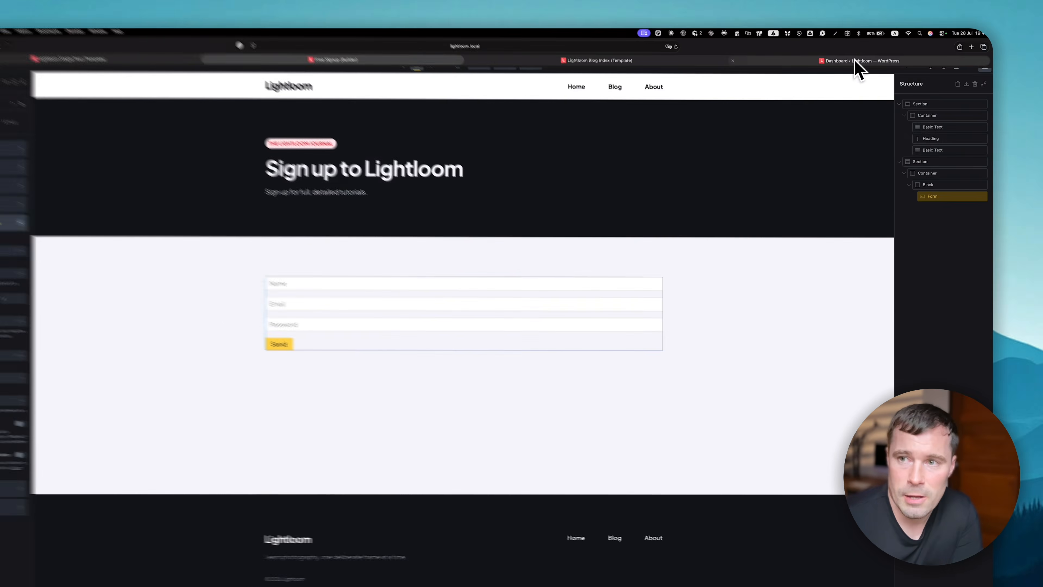
pyautogui.click(865, 57)
pyautogui.click(65, 158)
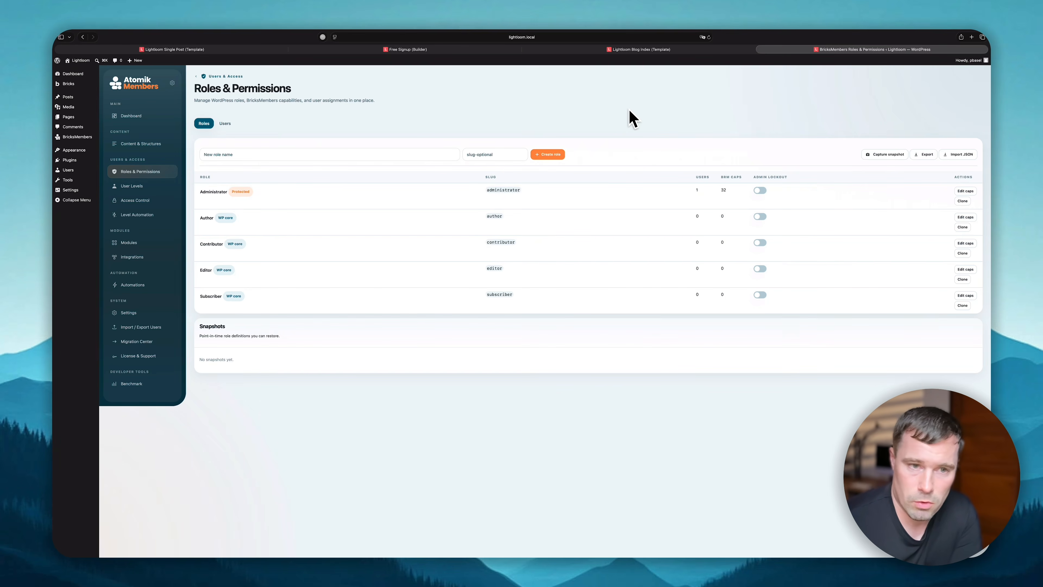
# - Create a new role named Student and review its capabilities
pyautogui.click(433, 150)
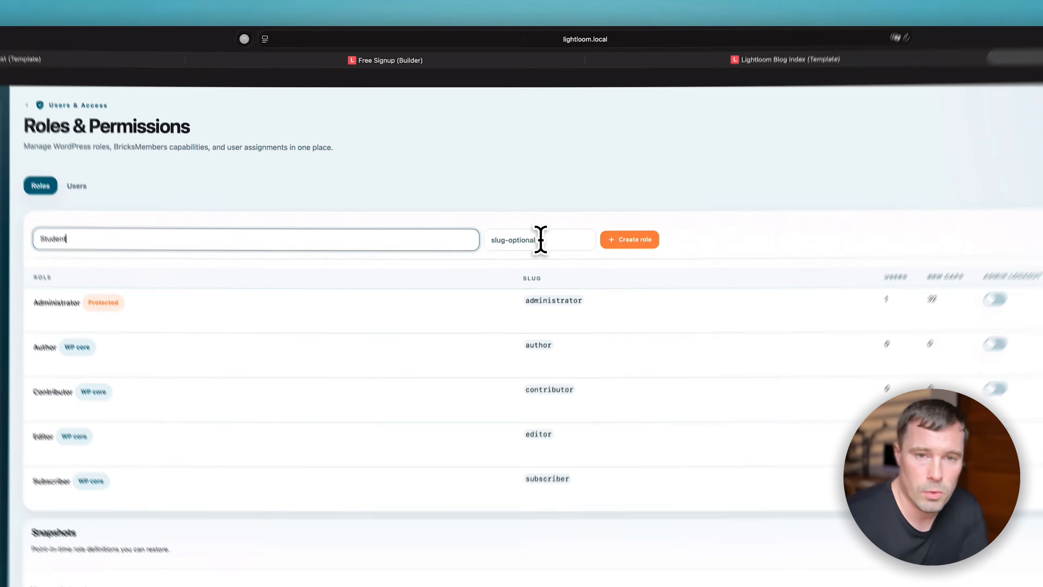
pyautogui.click(559, 153)
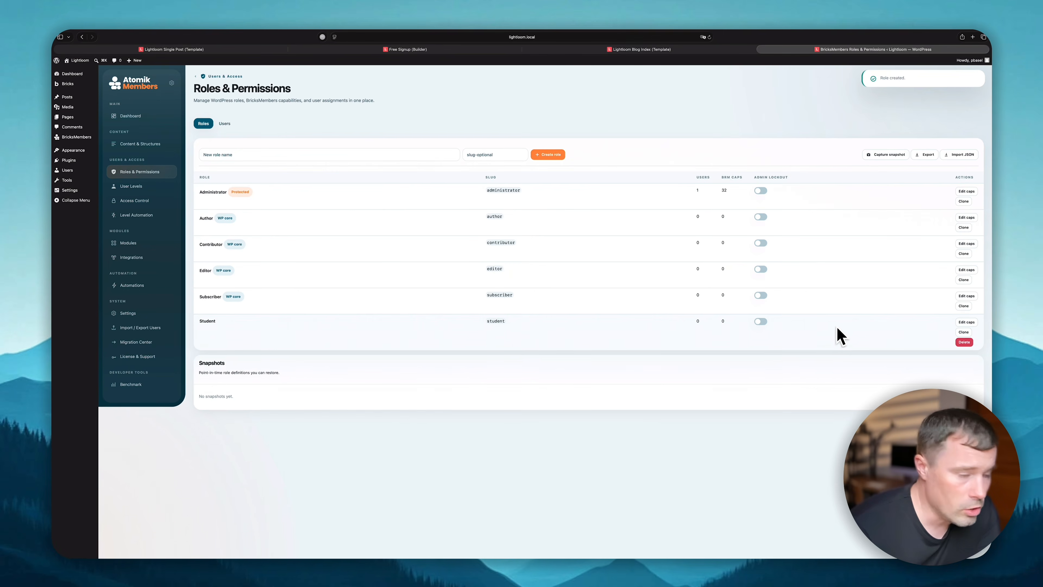
pyautogui.click(965, 323)
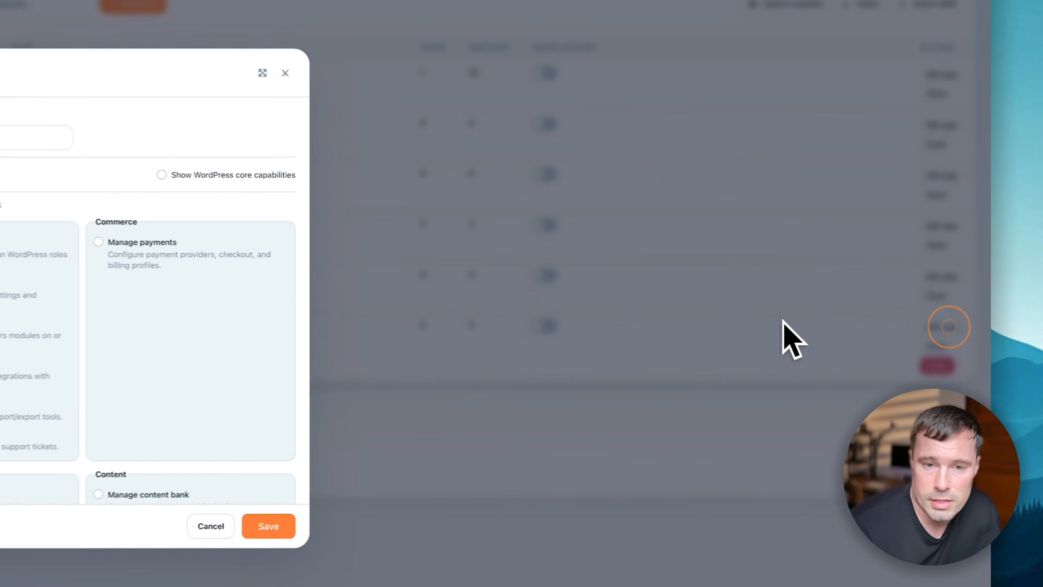
# - Enable Admin Lockout for the Student and Subscriber roles
pyautogui.scroll(-15, 383, 319)
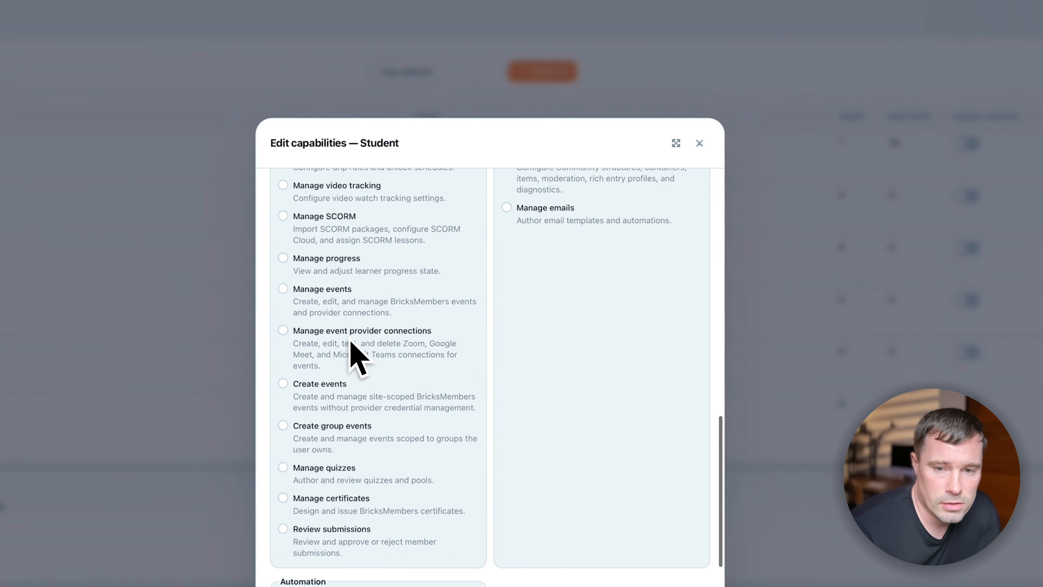
pyautogui.scroll(15, 372, 420)
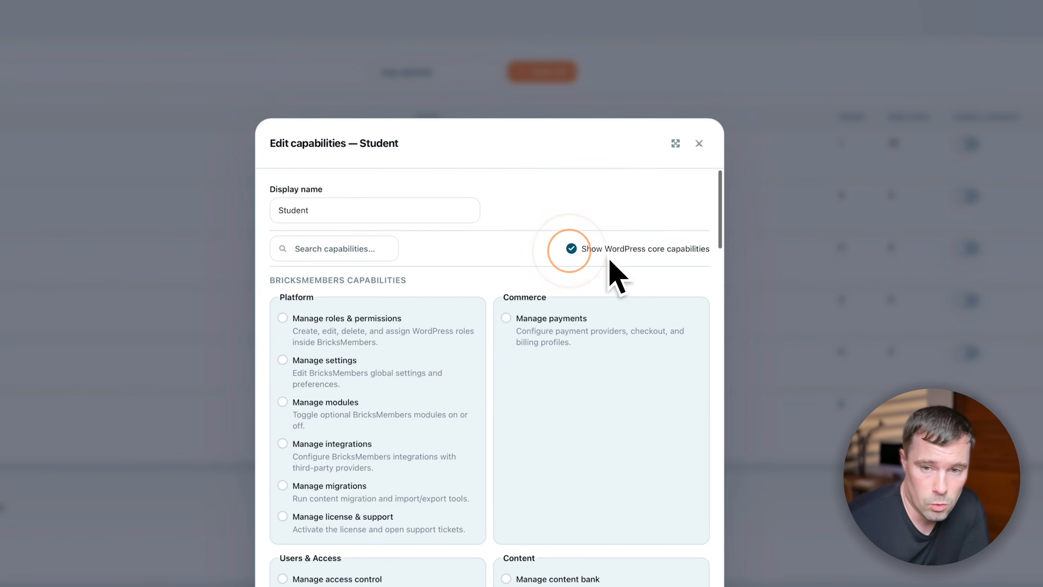
pyautogui.scroll(-20, 571, 373)
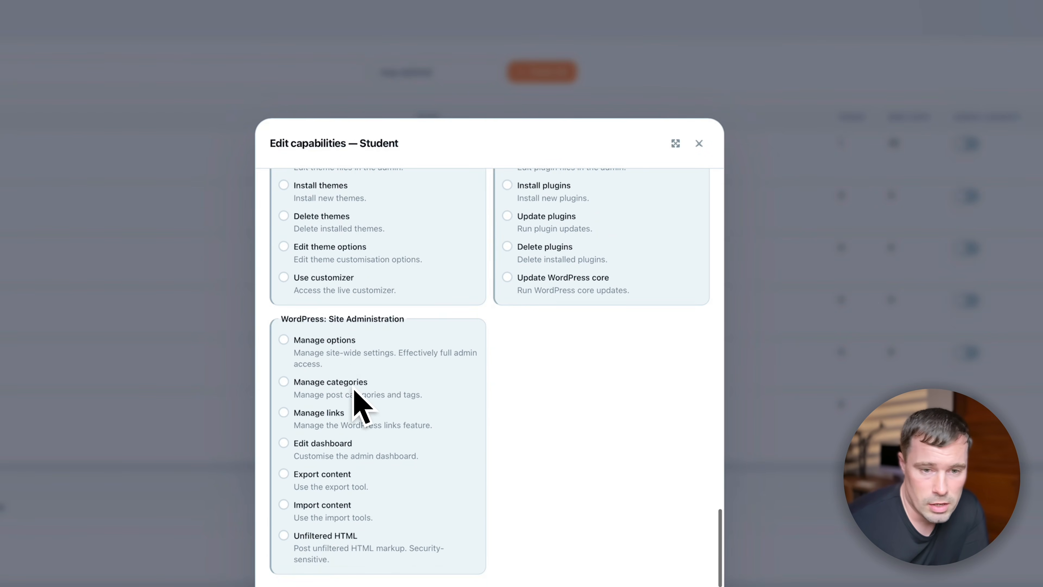
pyautogui.scroll(20, 361, 396)
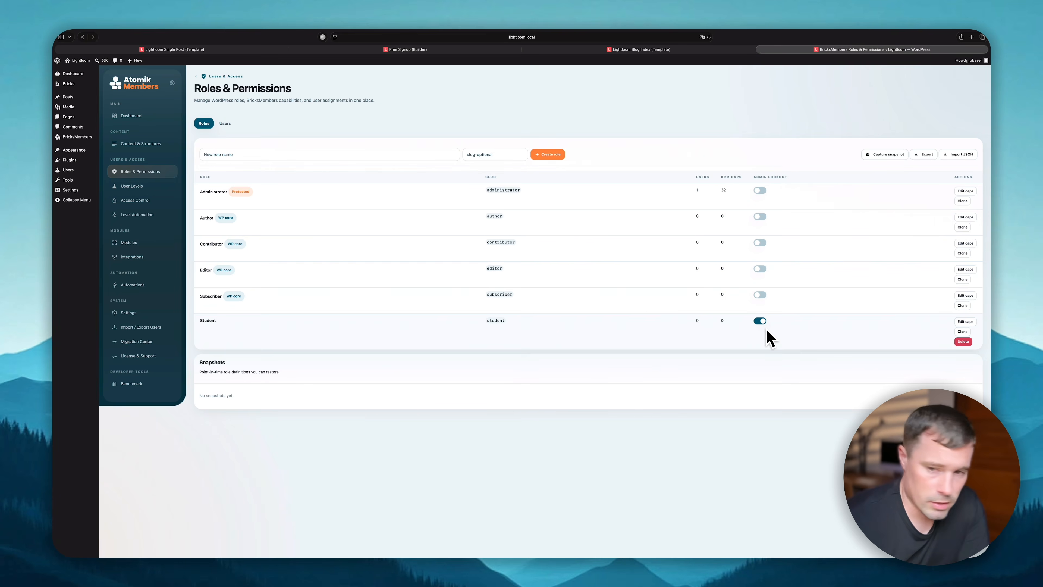
pyautogui.click(760, 295)
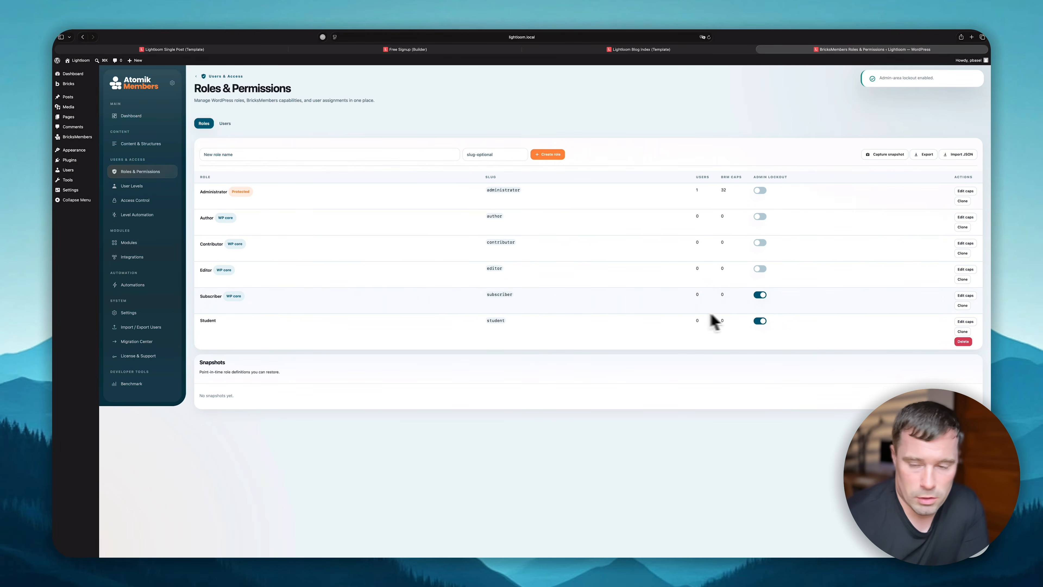
# - Reload the Free Signup builder and set the User Registration role to Student
pyautogui.click(408, 50)
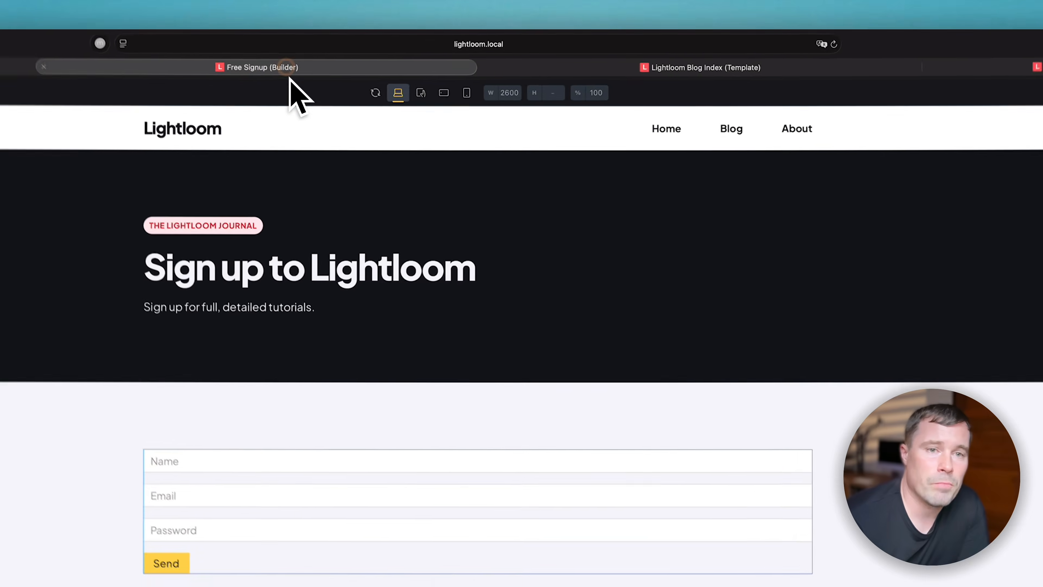
pyautogui.click(714, 45)
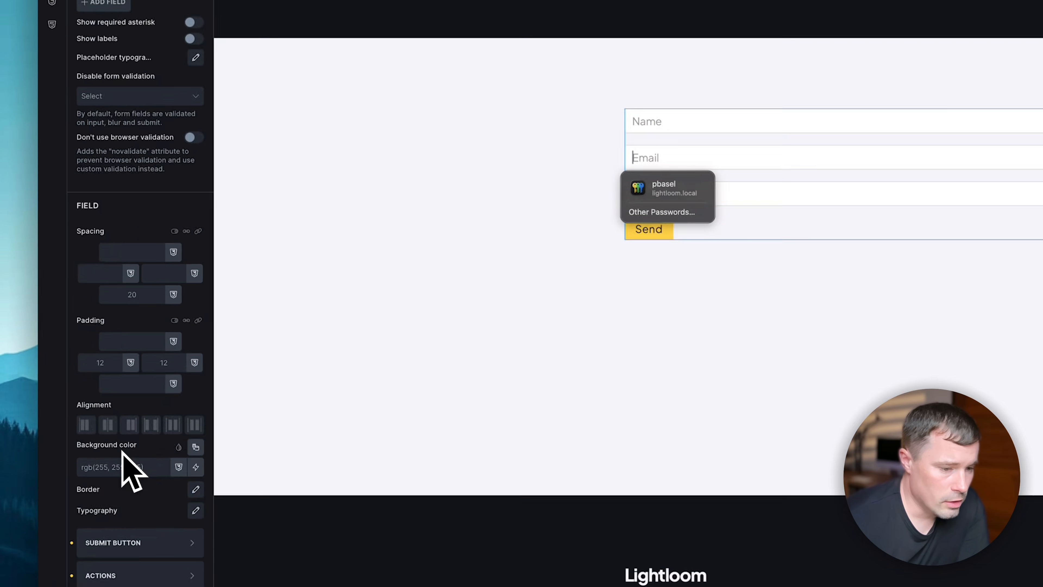
pyautogui.scroll(-2, 123, 452)
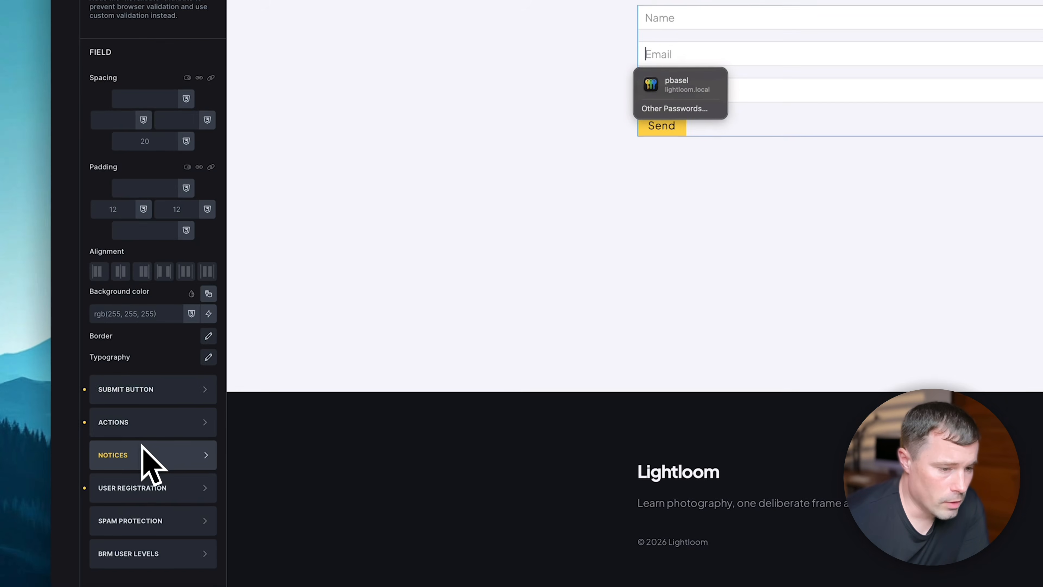
pyautogui.click(150, 420)
pyautogui.click(160, 101)
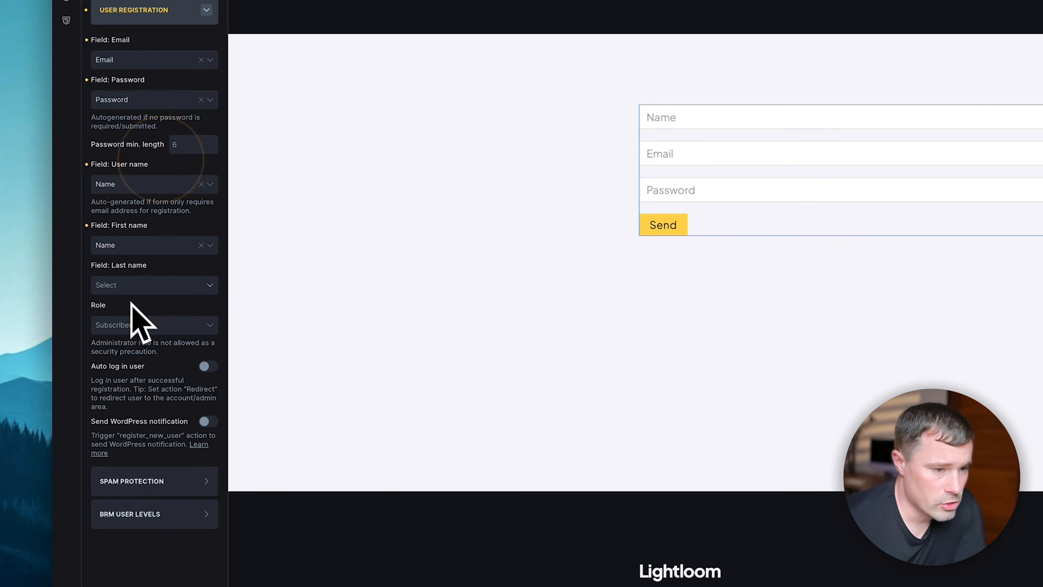
pyautogui.click(144, 328)
pyautogui.click(126, 417)
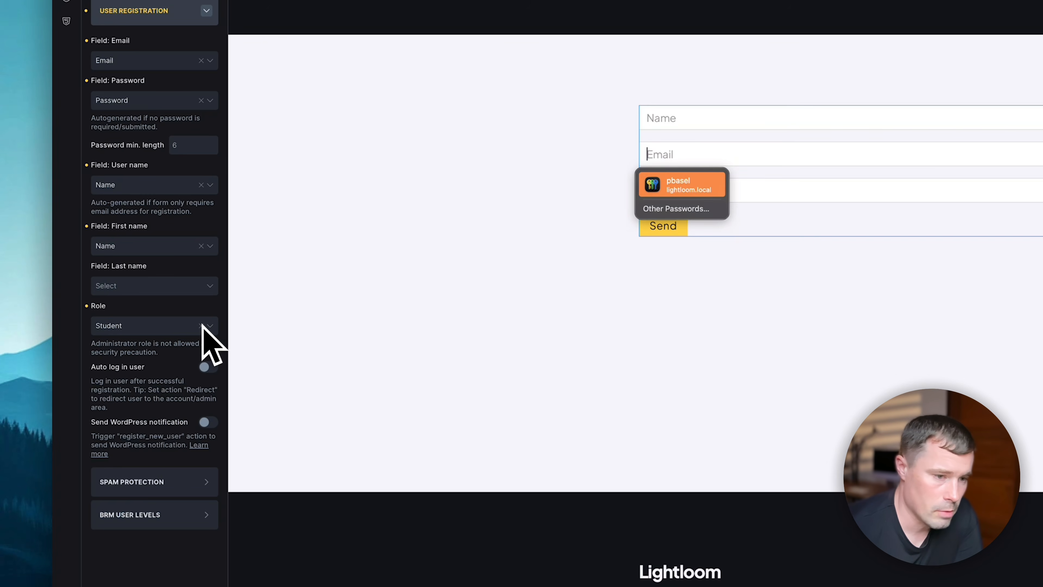
pyautogui.click(177, 308)
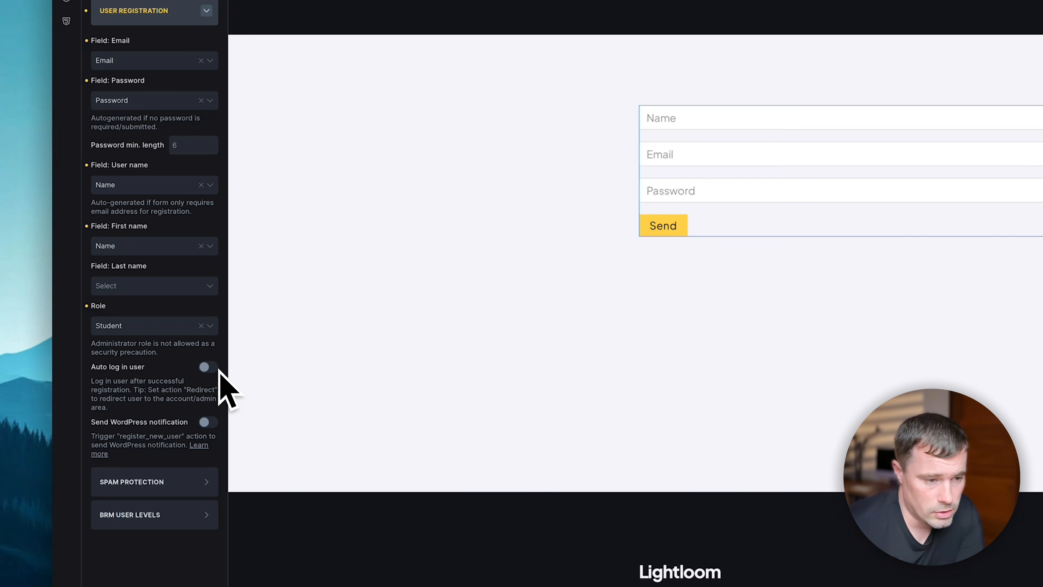
# - Select Free Member under User Levels to Assign in the form's BRM User Levels section
pyautogui.scroll(-3, 218, 369)
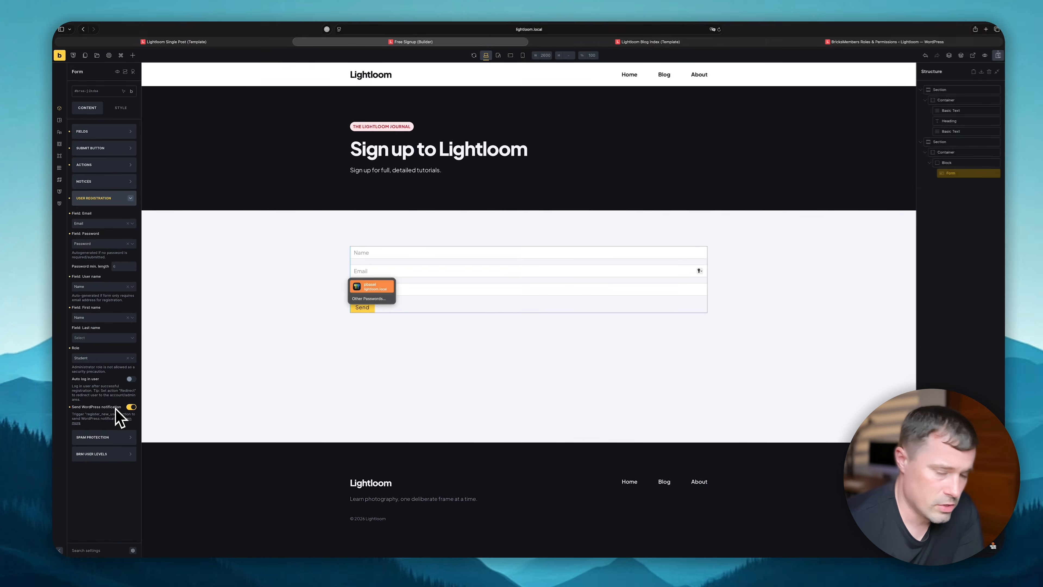
pyautogui.click(123, 438)
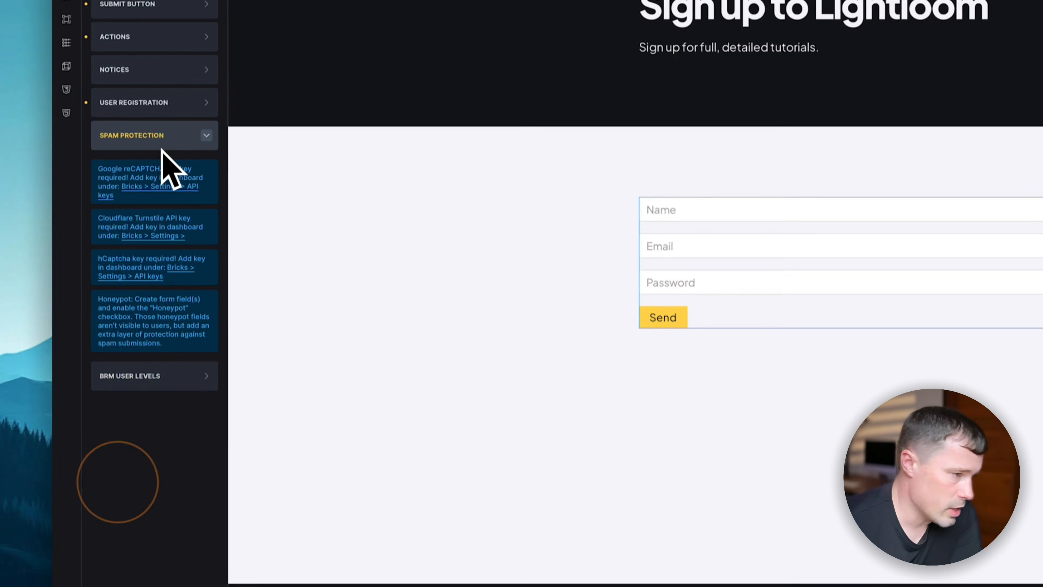
pyautogui.click(158, 418)
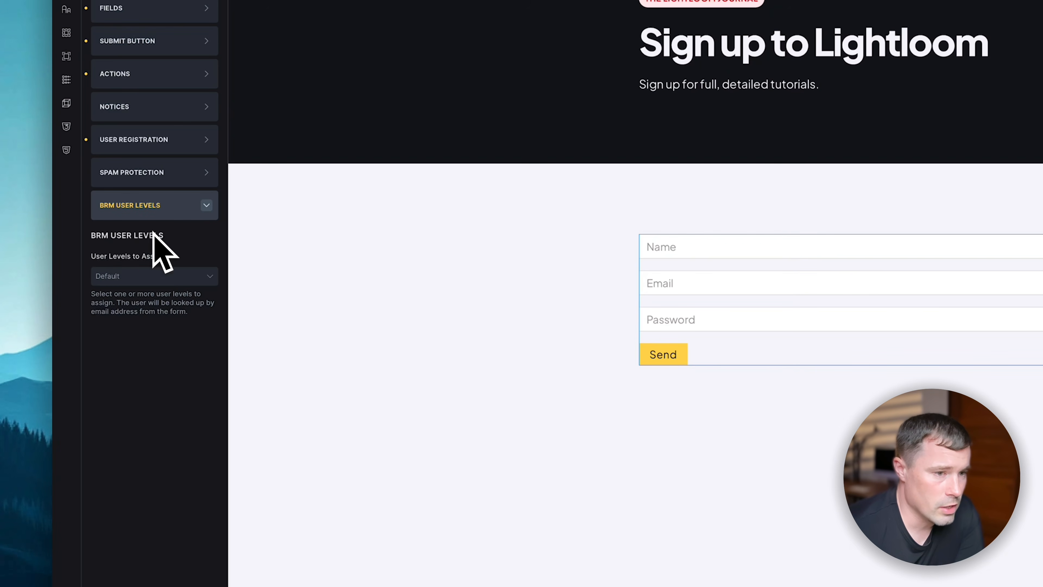
pyautogui.click(132, 279)
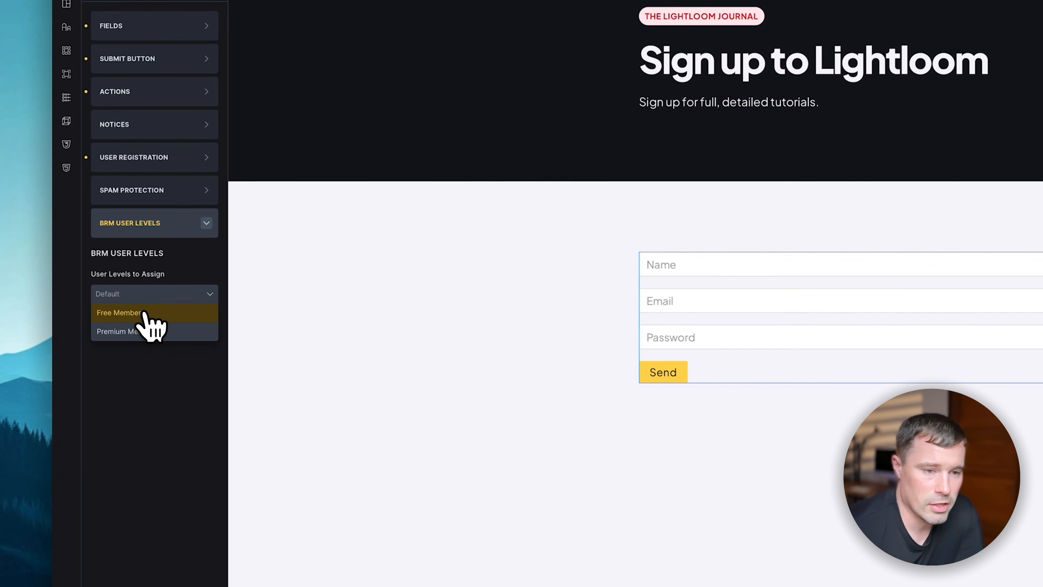
pyautogui.click(658, 302)
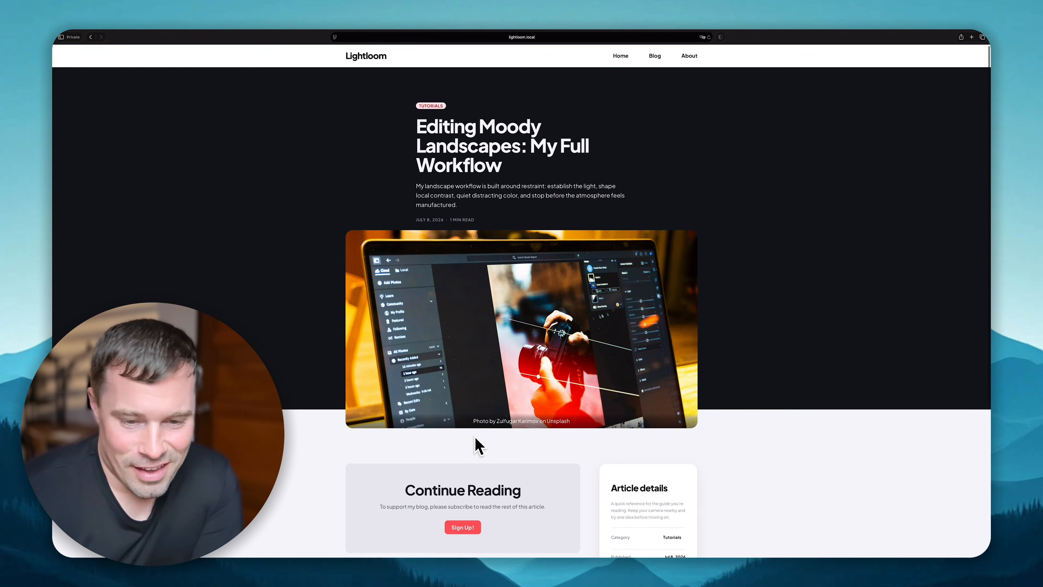
pyautogui.scroll(-3, 478, 443)
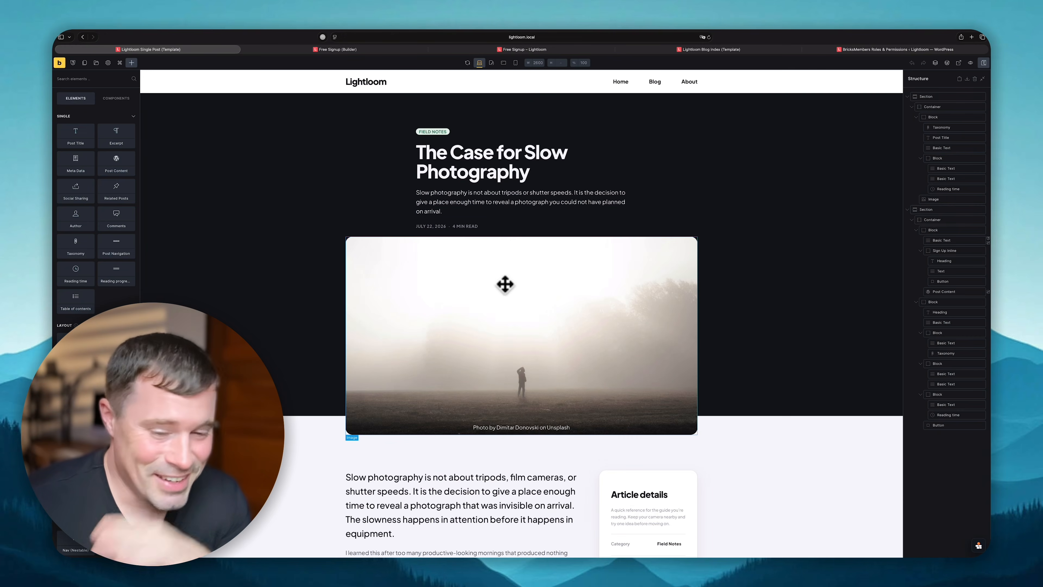
# - Give the {post_content:format:100} text element the condition User login is Logged out
pyautogui.scroll(-6, 506, 282)
pyautogui.click(462, 302)
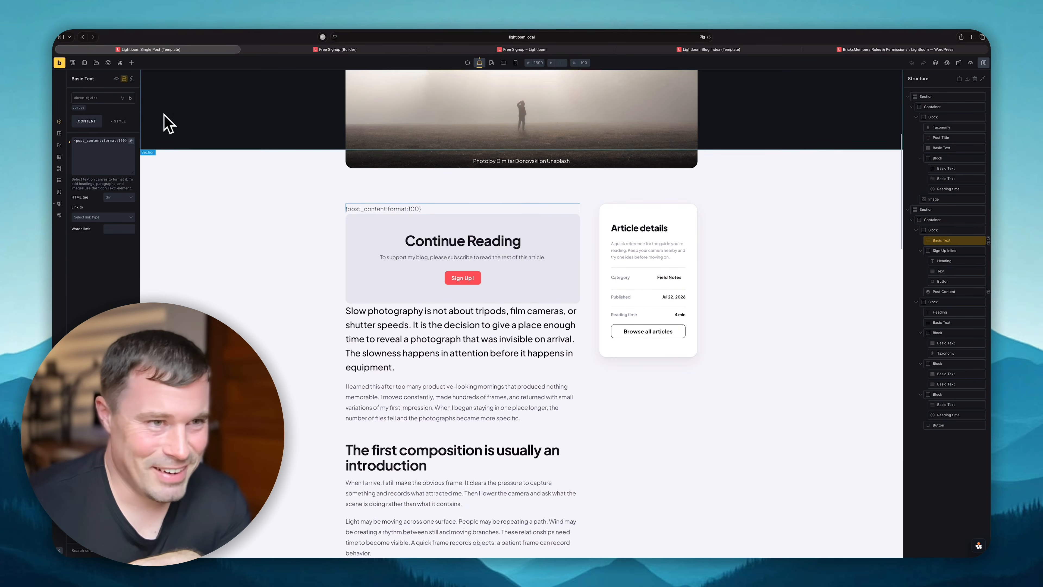
pyautogui.click(124, 78)
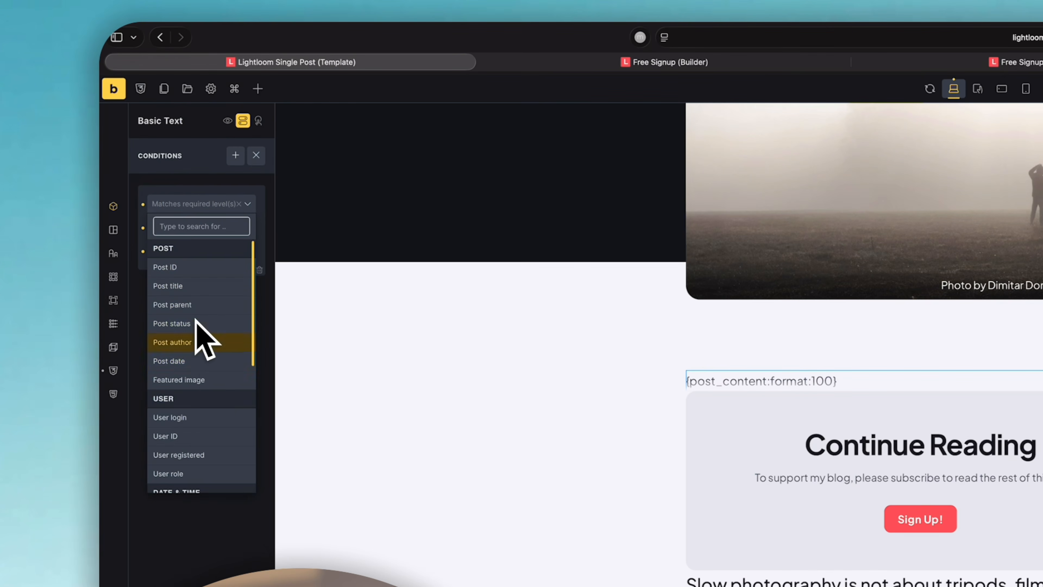
pyautogui.scroll(-1, 193, 407)
pyautogui.click(171, 384)
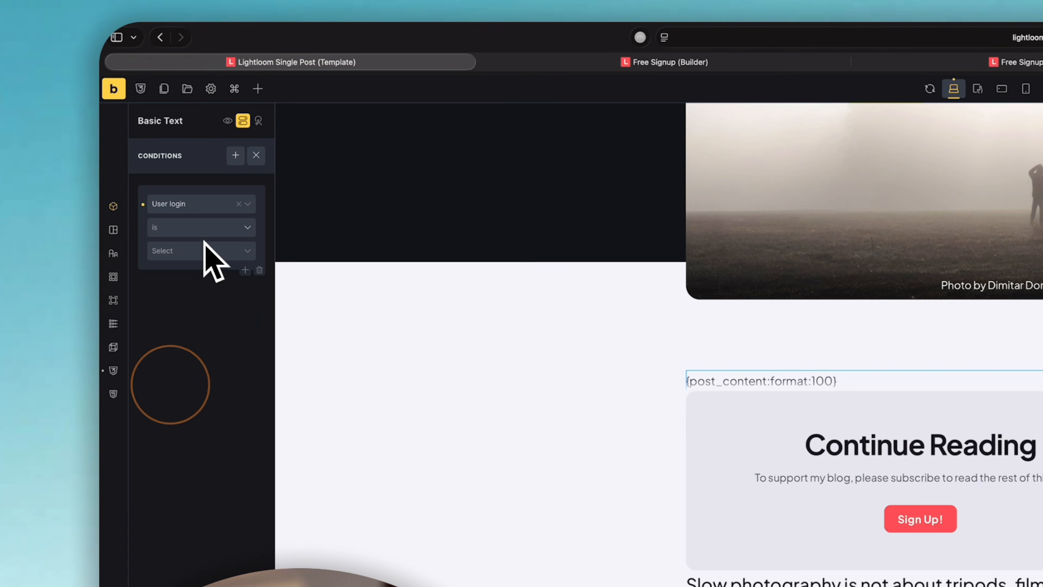
pyautogui.click(198, 249)
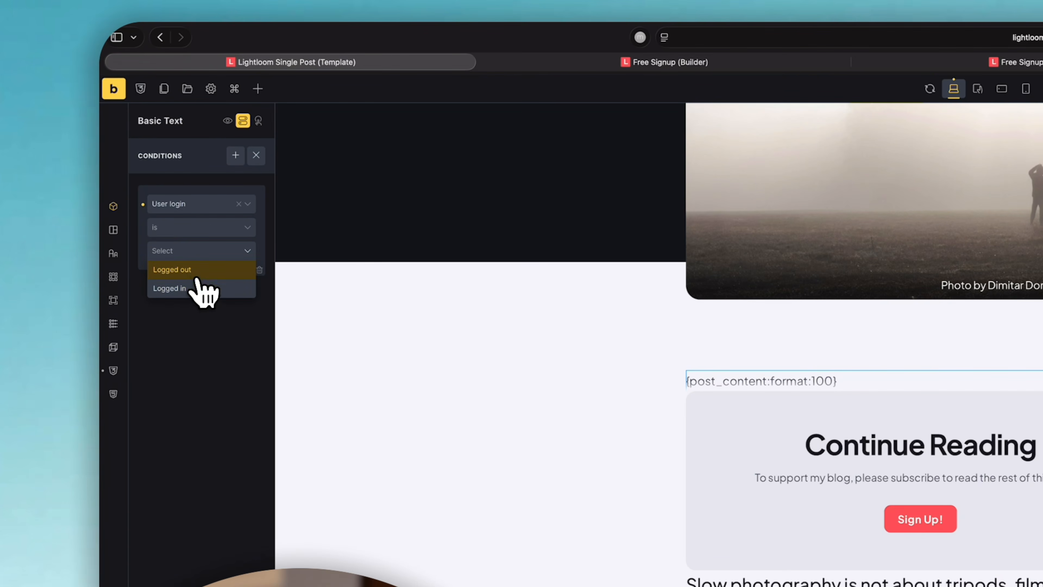
pyautogui.click(190, 271)
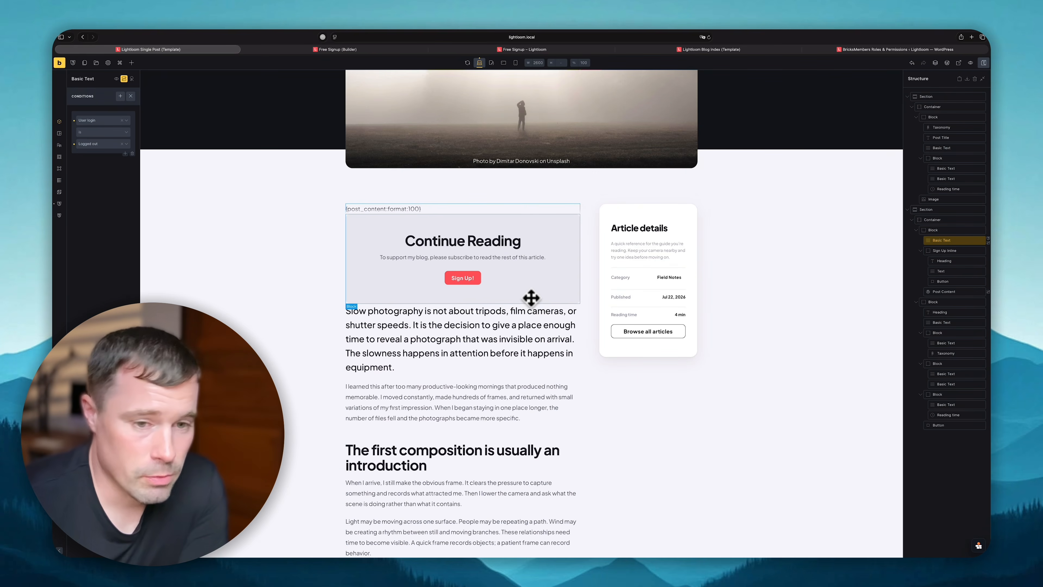
pyautogui.moveTo(409, 315); pyautogui.dragTo(451, 229)
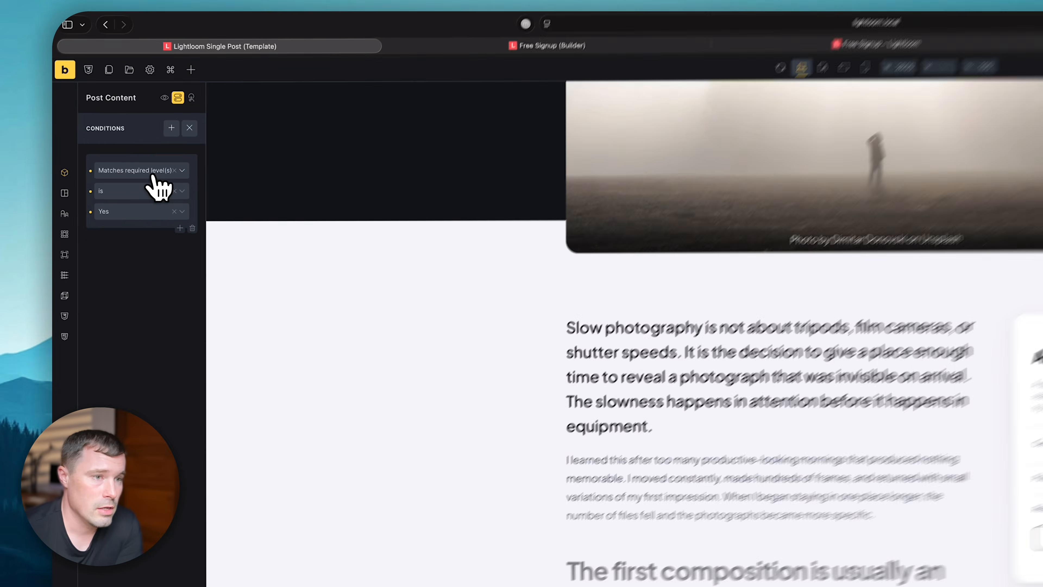
# - Give Post Content the conditions User login is Logged in and Matches required level(s)
pyautogui.click(152, 187)
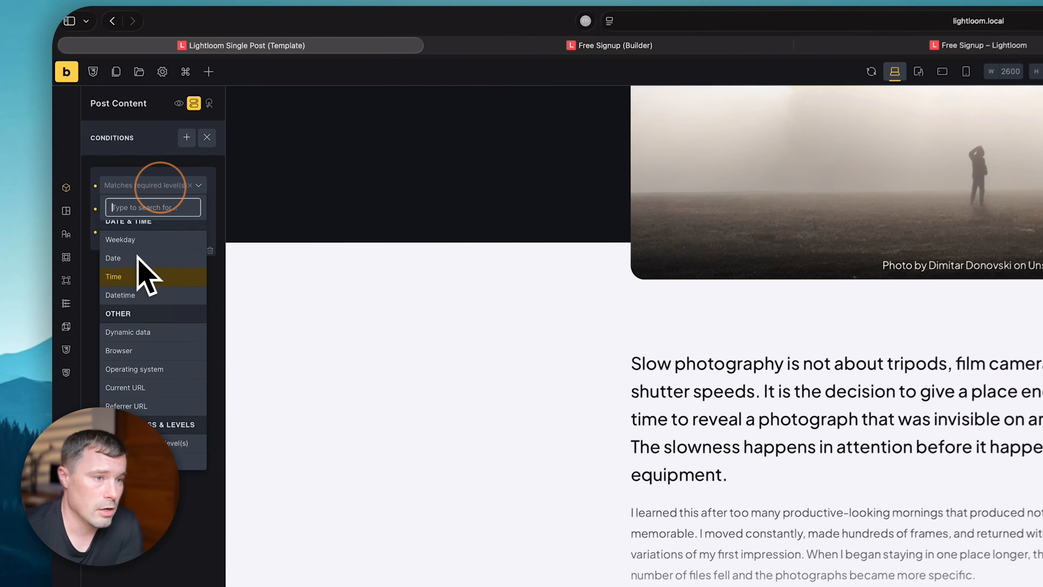
pyautogui.click(147, 273)
pyautogui.click(142, 210)
pyautogui.click(135, 234)
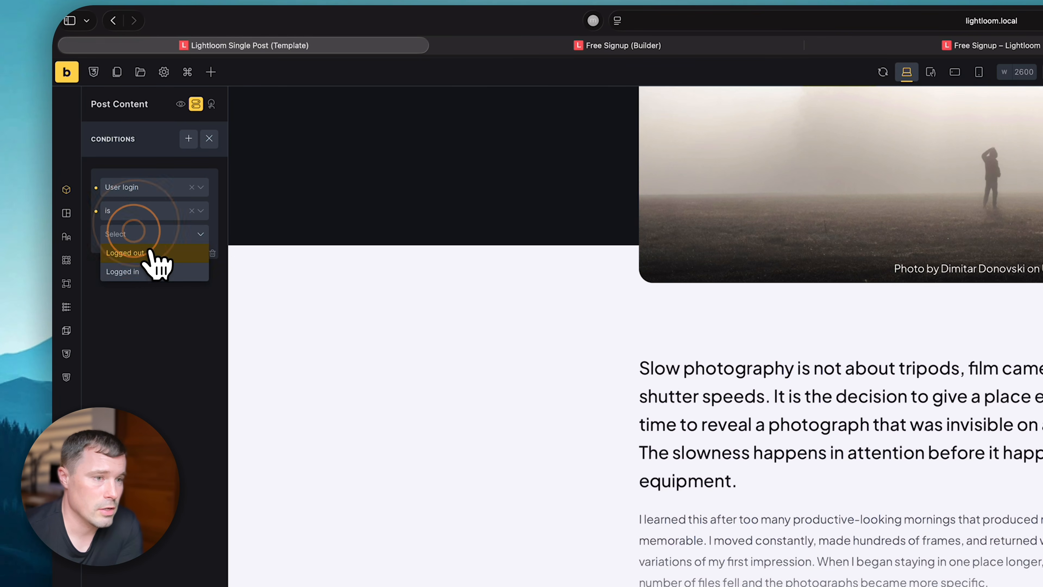
pyautogui.click(140, 271)
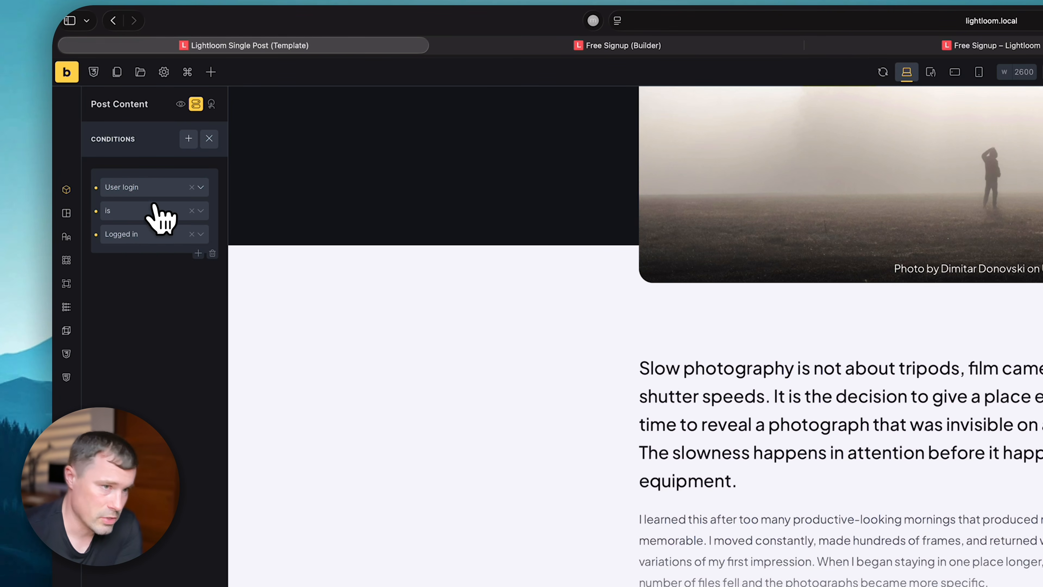
pyautogui.click(145, 186)
pyautogui.scroll(-2, 140, 312)
pyautogui.click(165, 447)
pyautogui.click(136, 213)
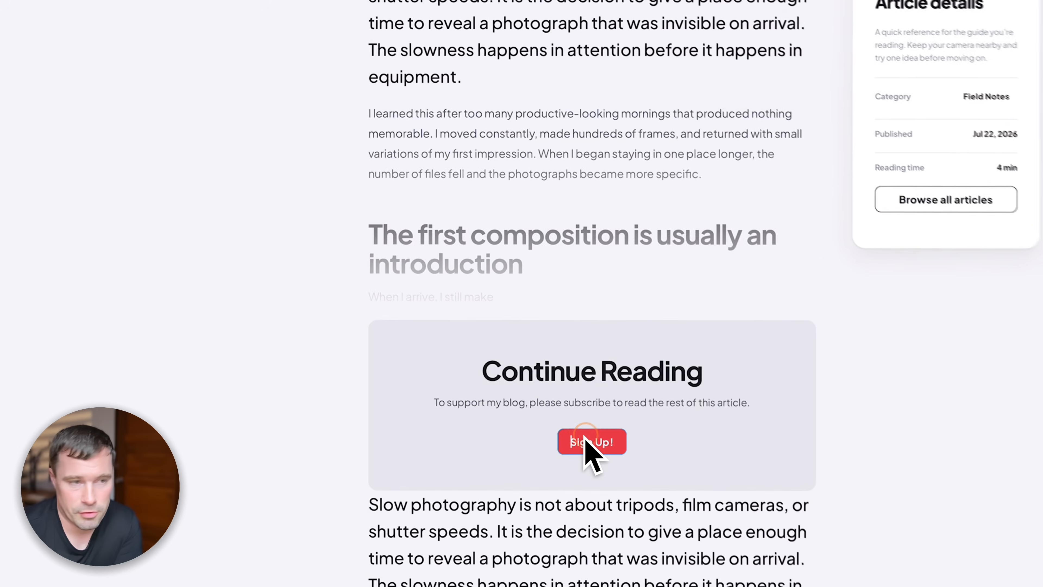
# - Link the Sign Up! button internally to the Free Signup page
pyautogui.click(462, 458)
pyautogui.click(198, 134)
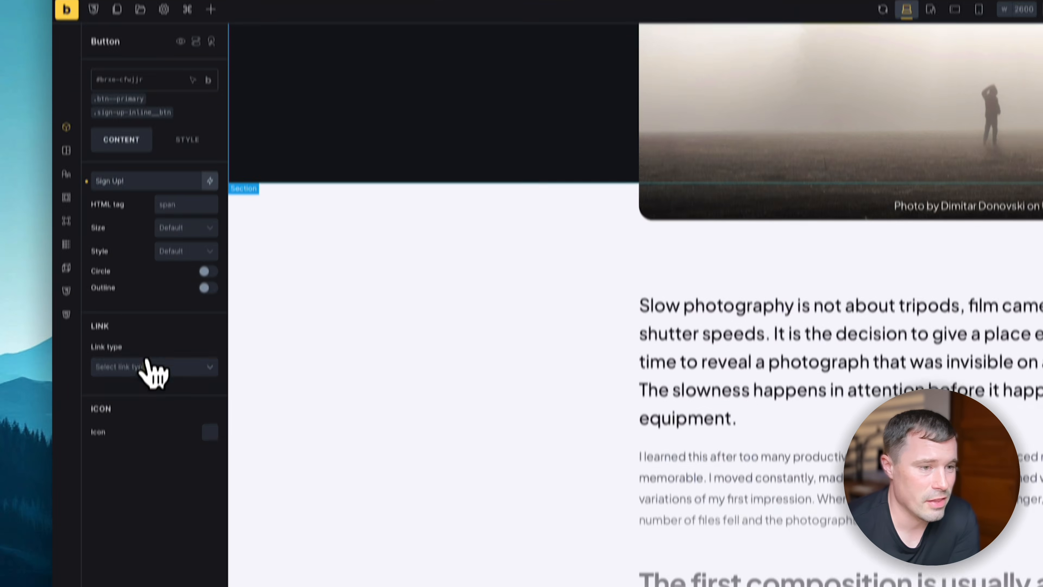
pyautogui.click(135, 423)
pyautogui.click(147, 247)
pyautogui.click(139, 230)
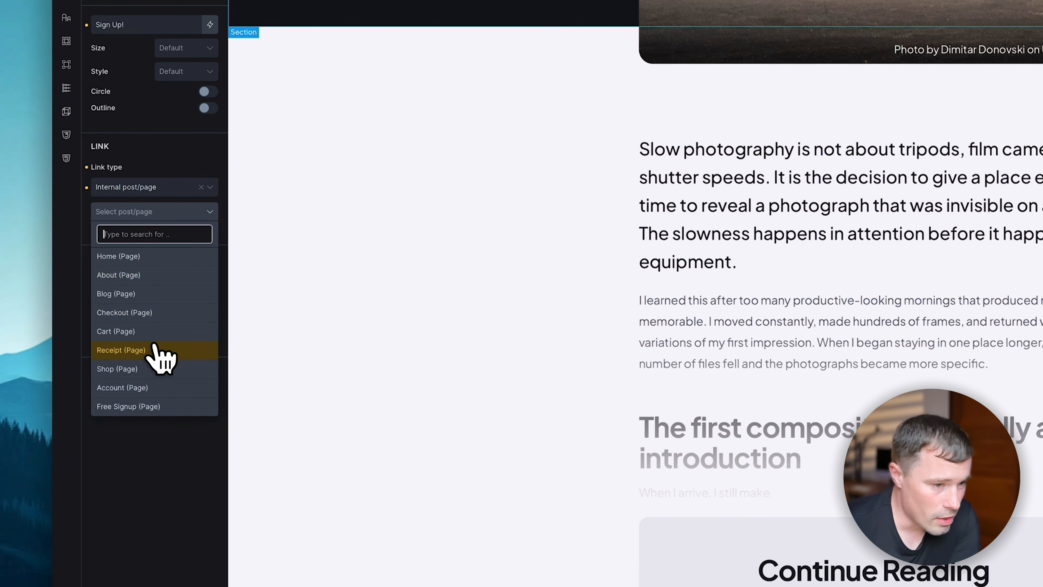
pyautogui.click(133, 406)
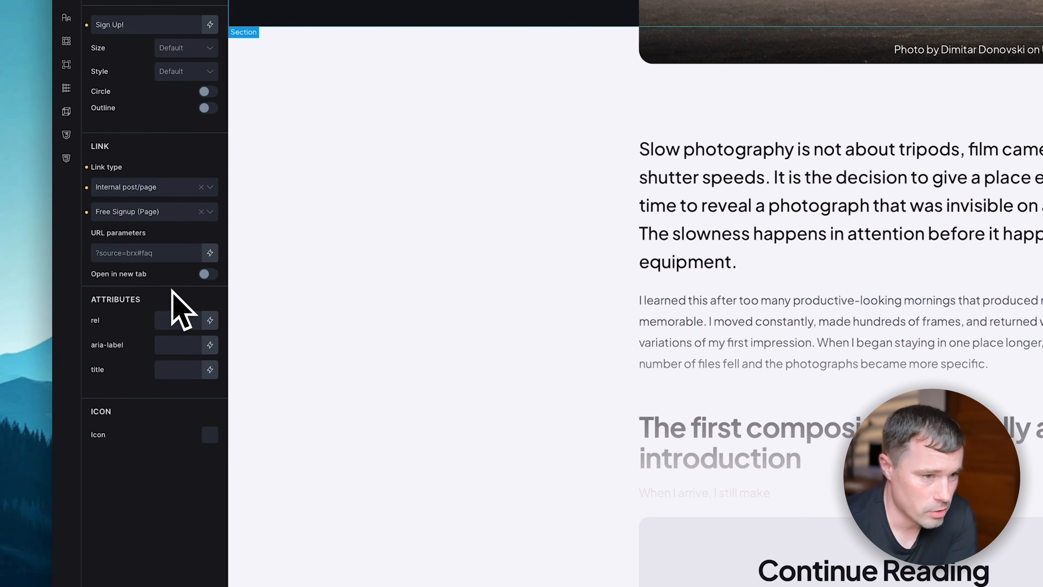
# - Fill the Free Signup form with a test name, email address and password and submit it
pyautogui.click(206, 275)
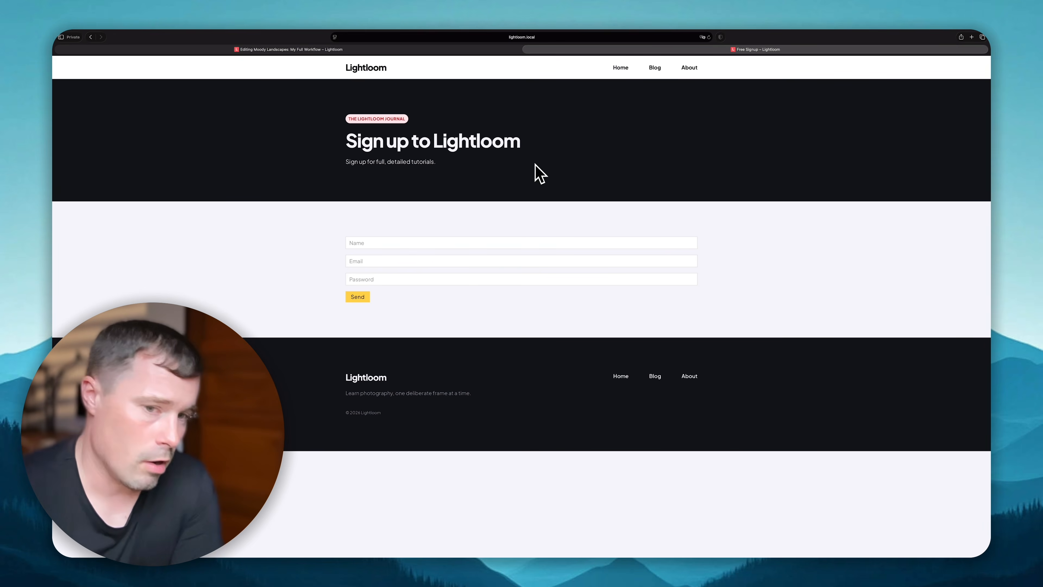
pyautogui.write('John')
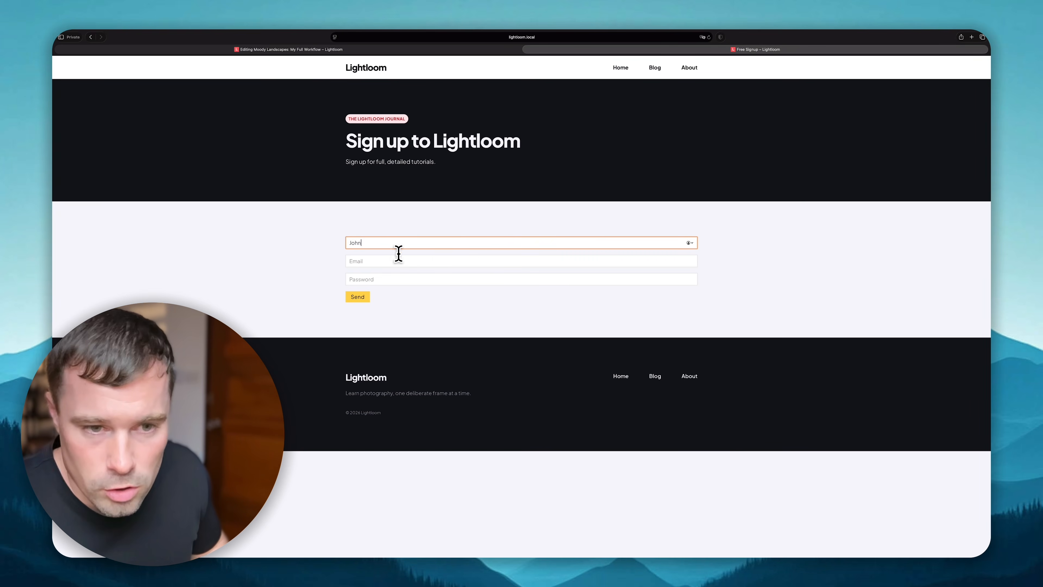
pyautogui.click(383, 260)
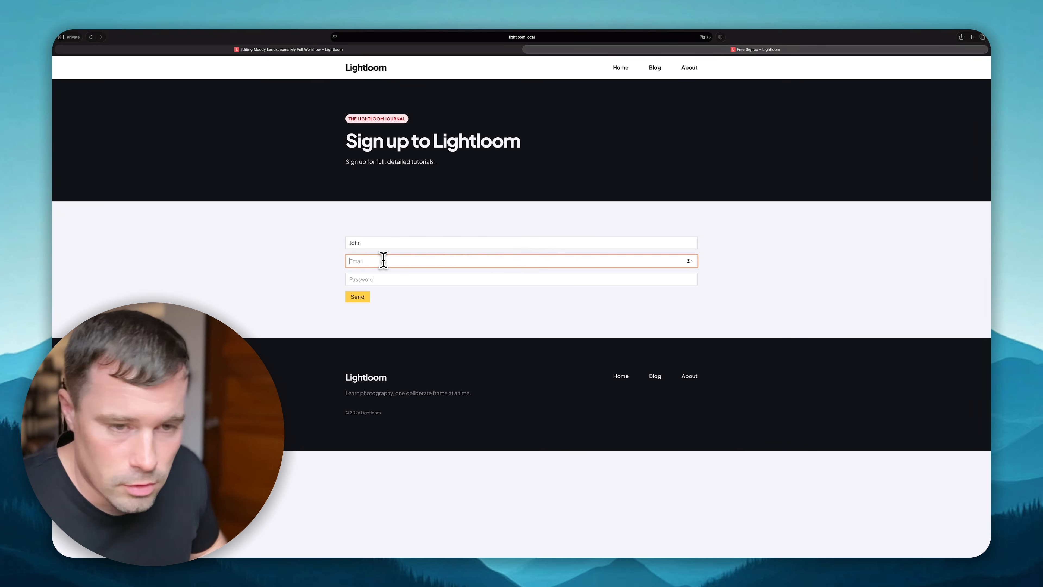
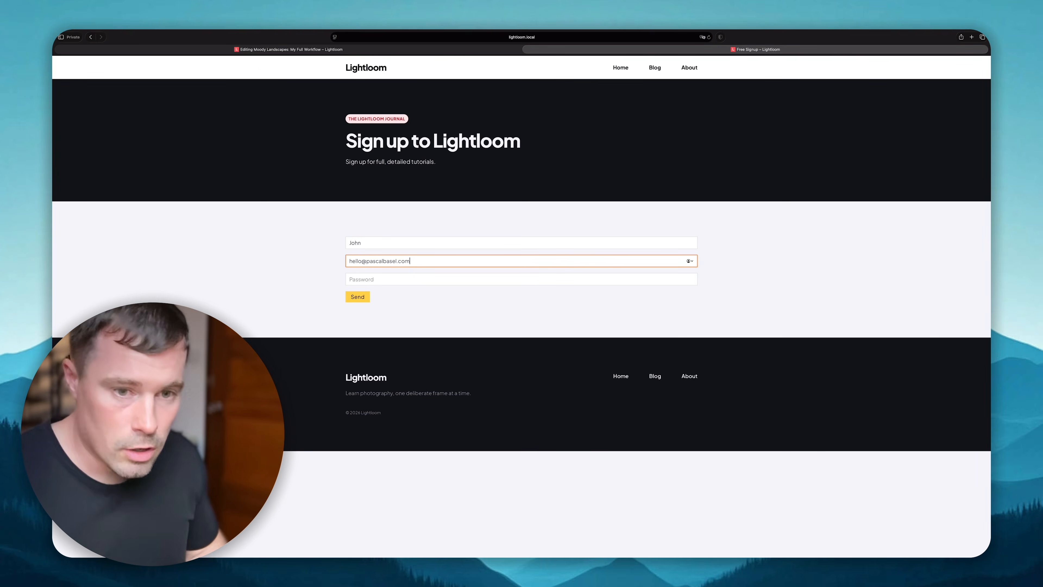
pyautogui.click(409, 280)
pyautogui.press('Return')
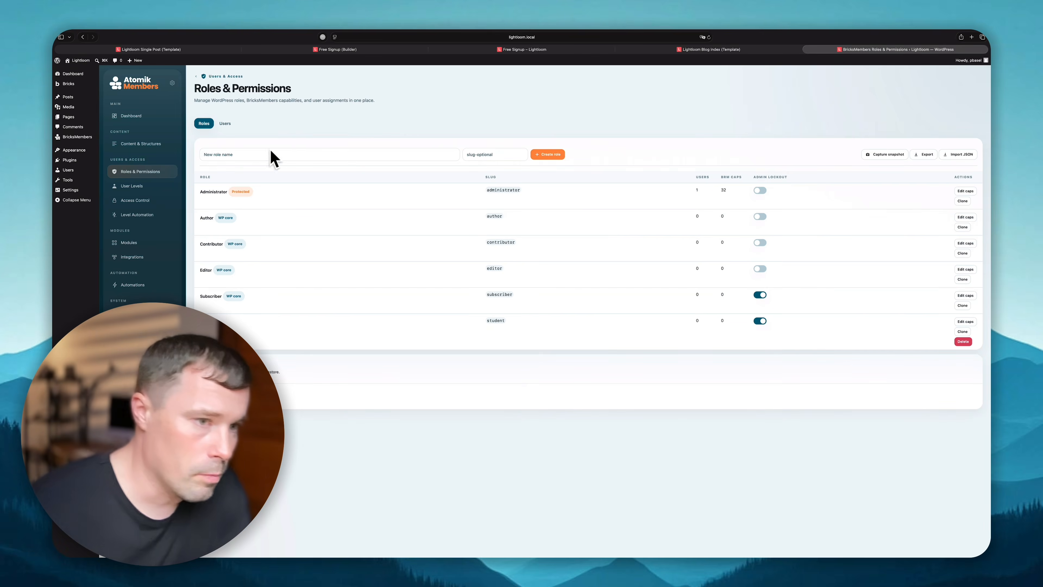
# - Open the new user's profile from All Users to confirm Student role and Free Member level
pyautogui.click(91, 173)
pyautogui.moveTo(146, 131)
pyautogui.click(140, 124)
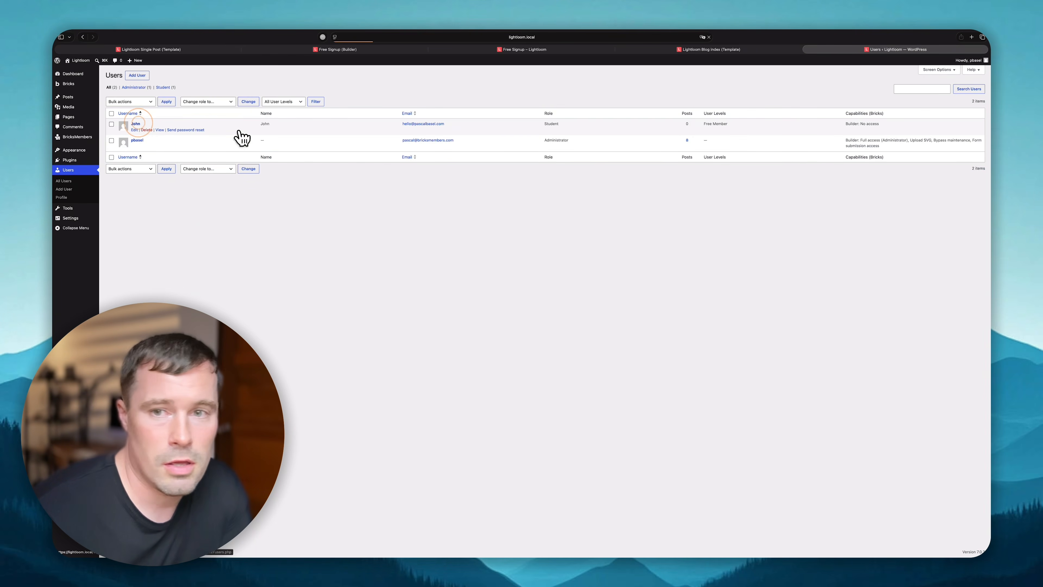
pyautogui.scroll(-15, 341, 271)
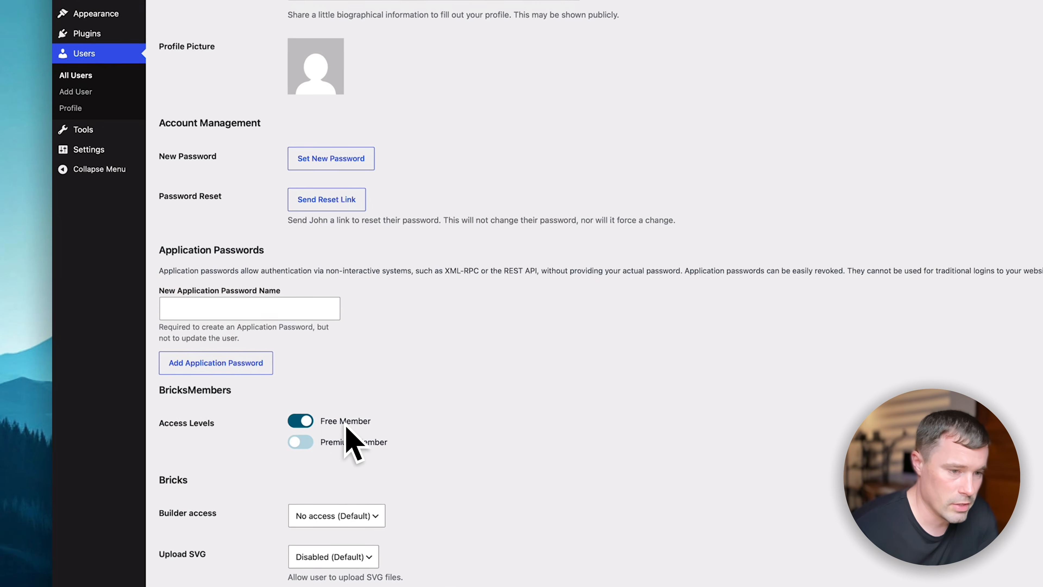
pyautogui.click(112, 22)
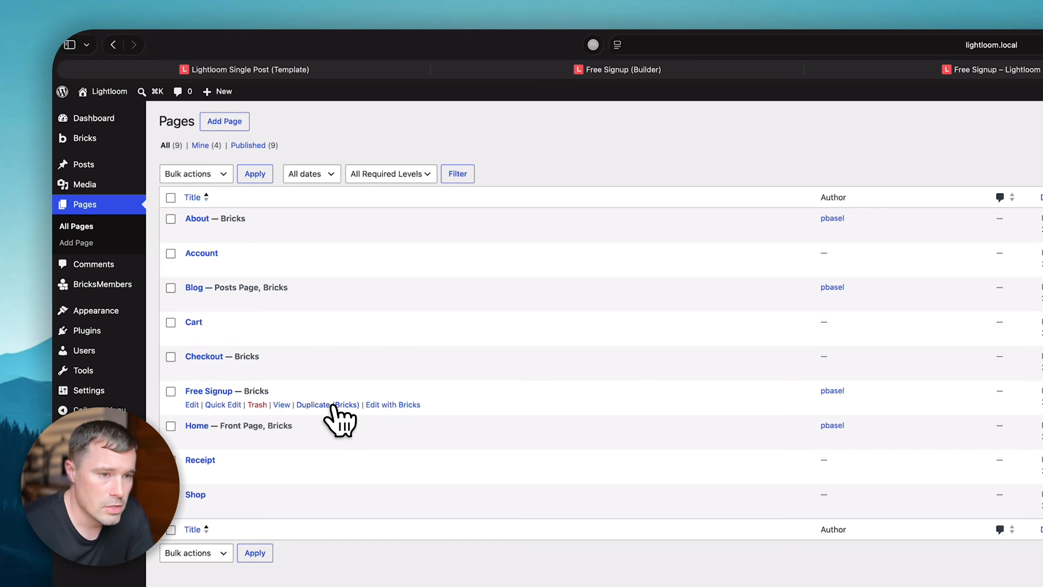
# - Retitle the Free Signup (Copy) page to 'Login' and open it in Bricks
pyautogui.click(235, 426)
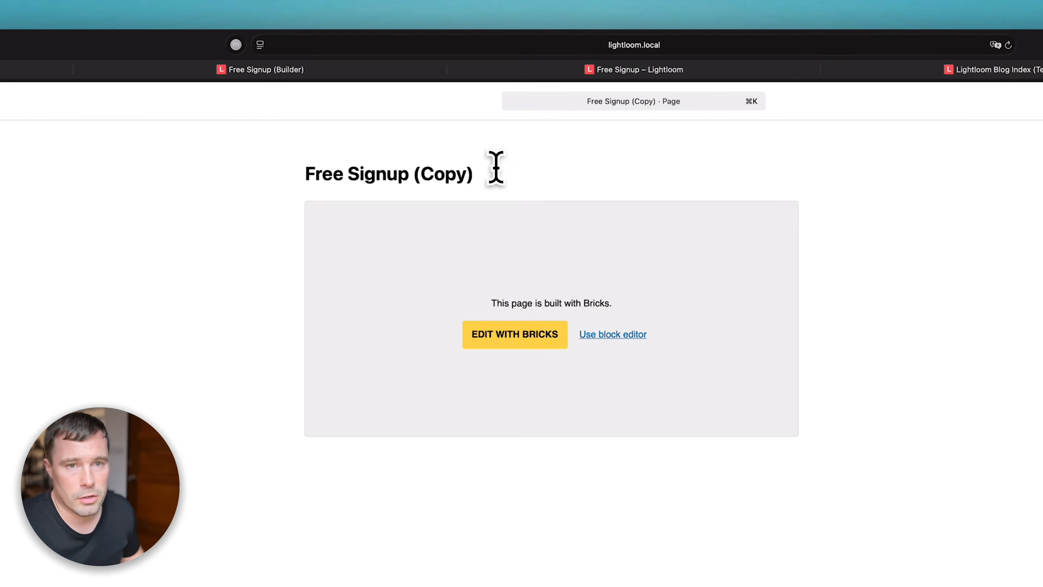
pyautogui.tripleClick(473, 174)
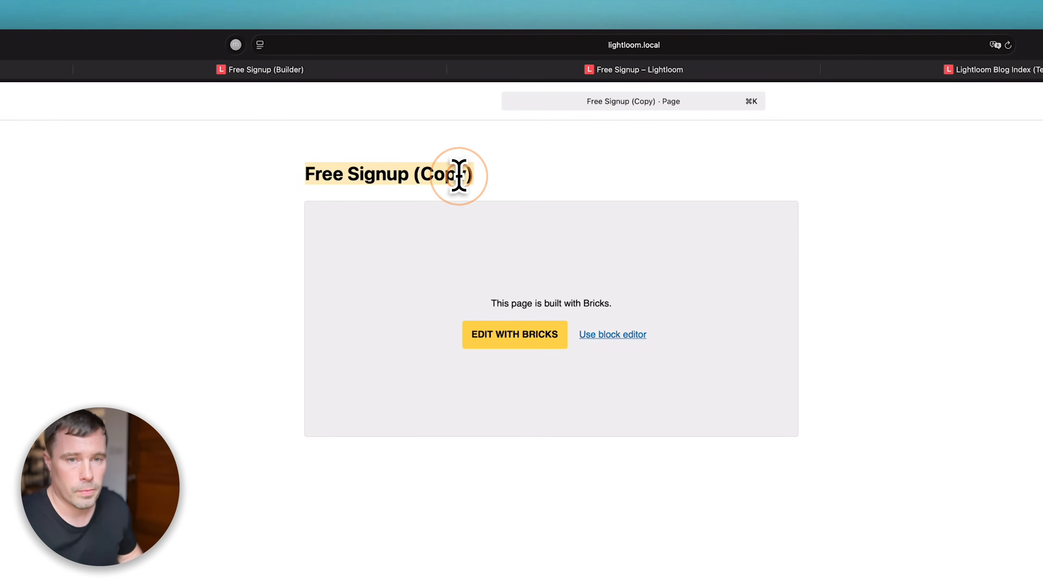
pyautogui.write('Login')
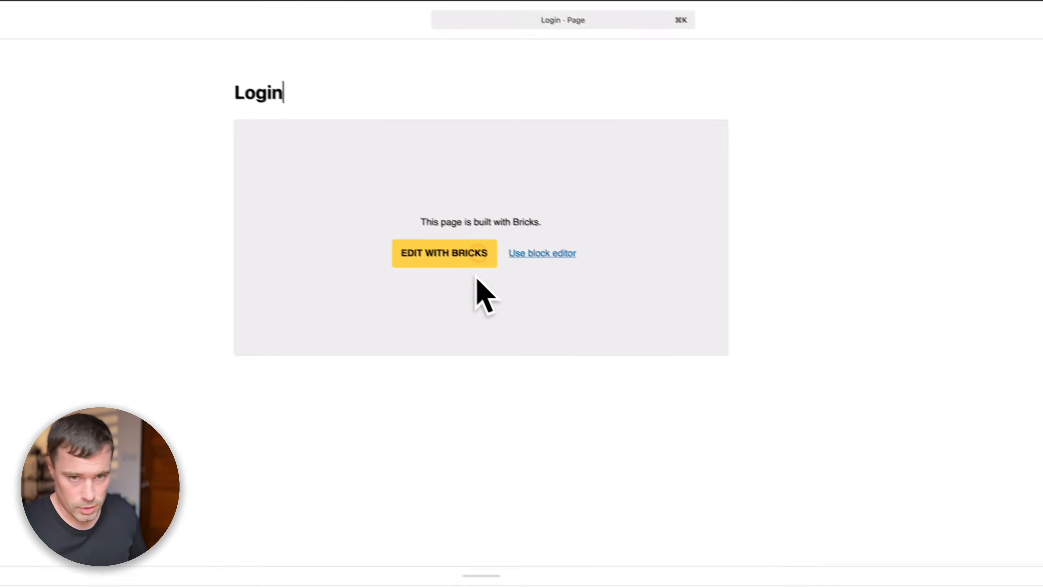
pyautogui.click(549, 334)
# - Remove the form's Name field and registration actions, setting its action to User login
pyautogui.click(617, 389)
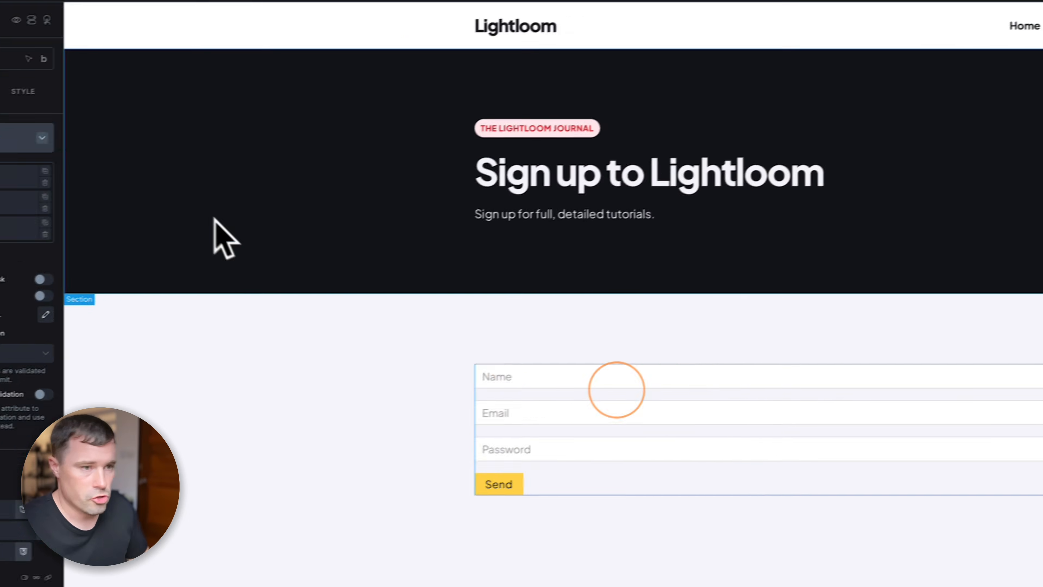
pyautogui.click(191, 198)
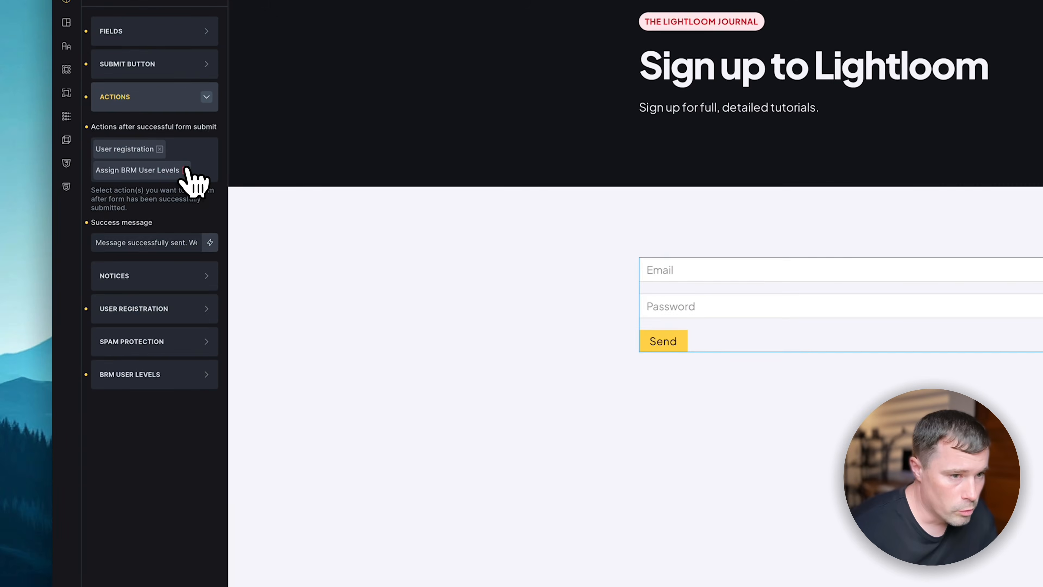
pyautogui.click(186, 170)
pyautogui.click(159, 149)
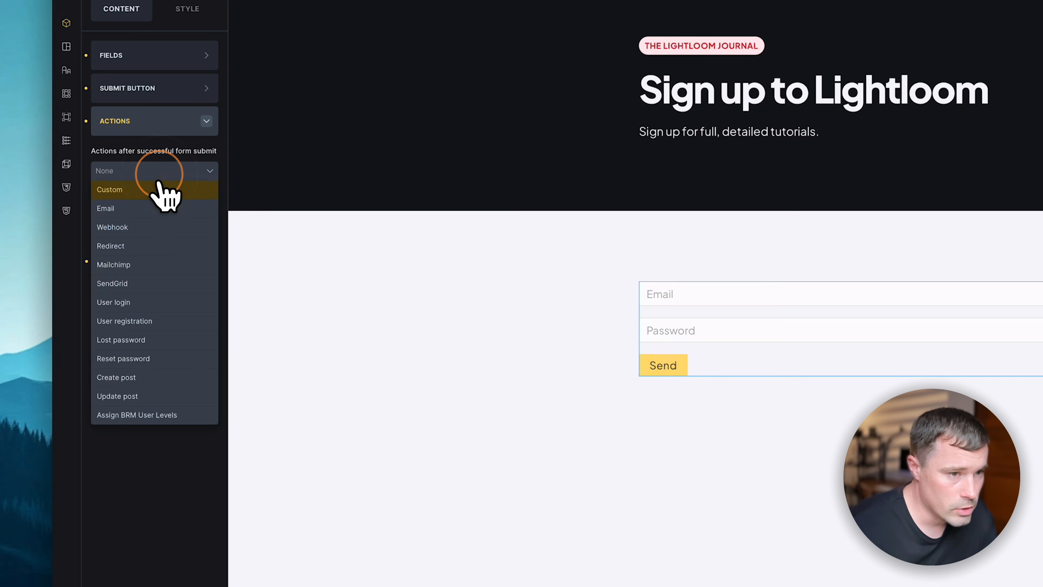
pyautogui.click(124, 304)
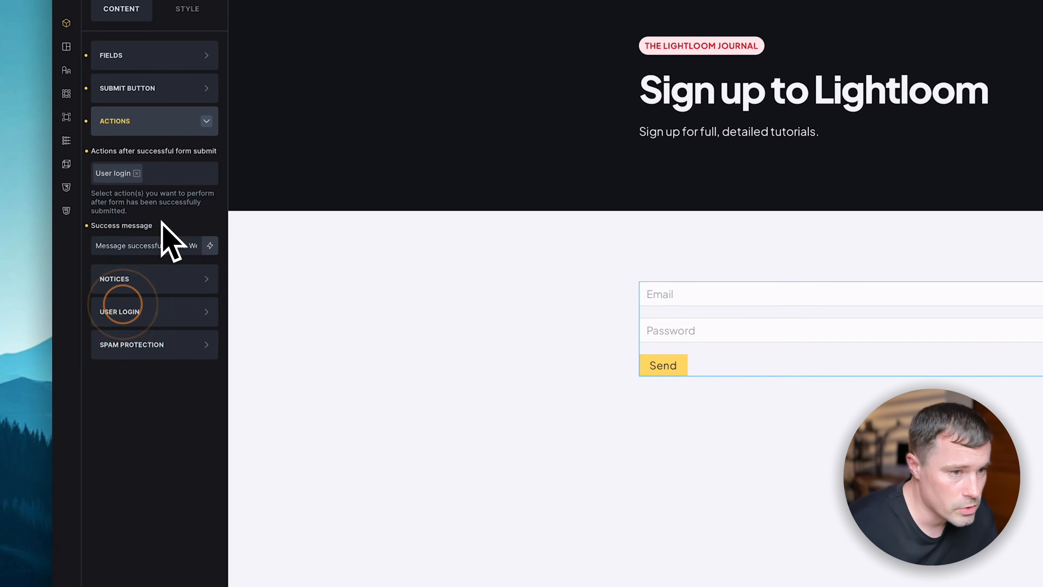
pyautogui.click(146, 349)
# - Map the login Password field and check the Remember me field options
pyautogui.click(147, 183)
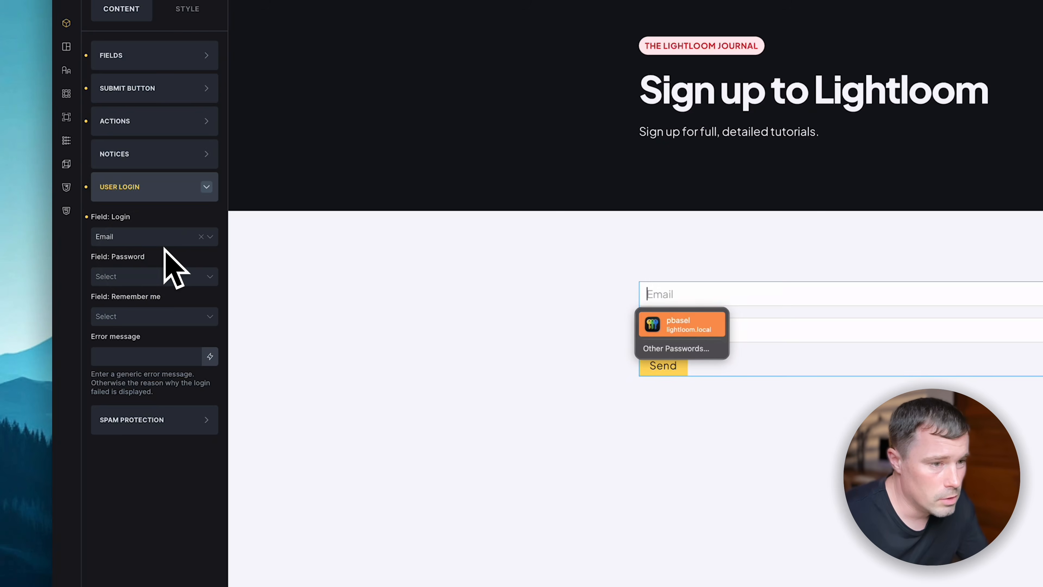
pyautogui.click(148, 271)
pyautogui.click(152, 320)
pyautogui.click(97, 528)
pyautogui.click(176, 220)
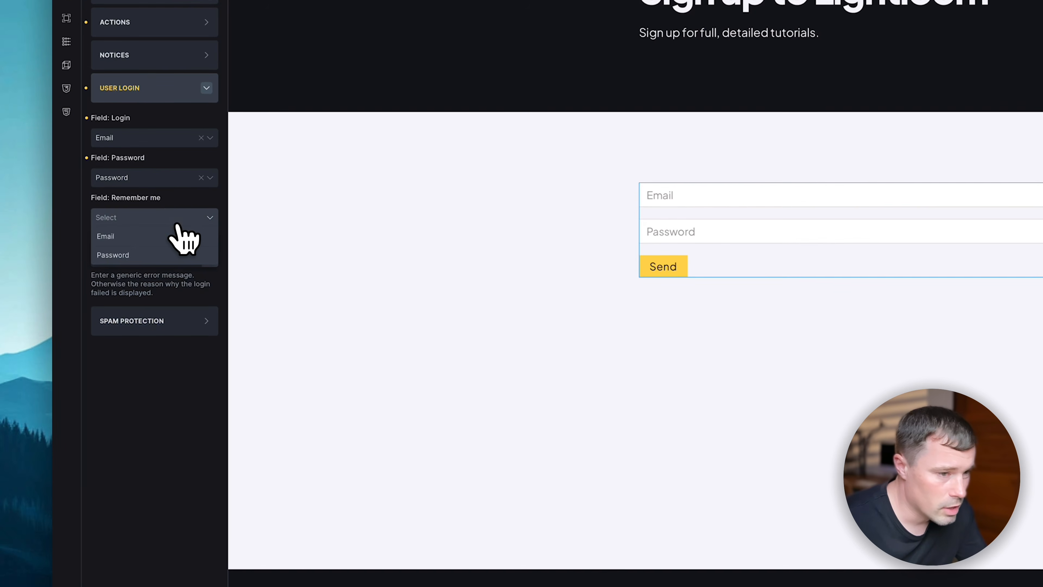
pyautogui.click(104, 454)
# - Add a checkbox field to the login form and edit its label
pyautogui.click(120, 51)
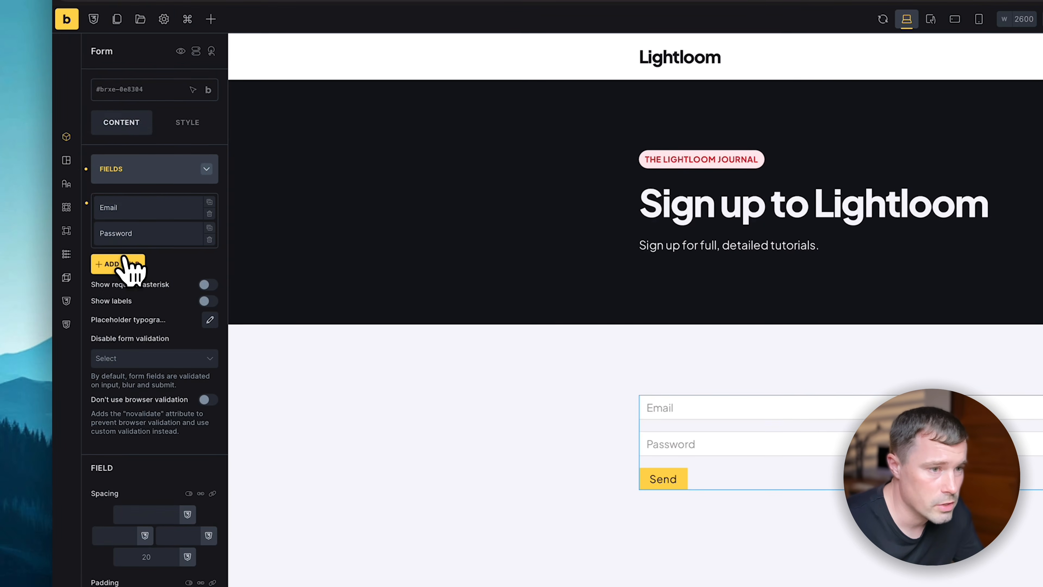
pyautogui.click(121, 261)
pyautogui.click(132, 305)
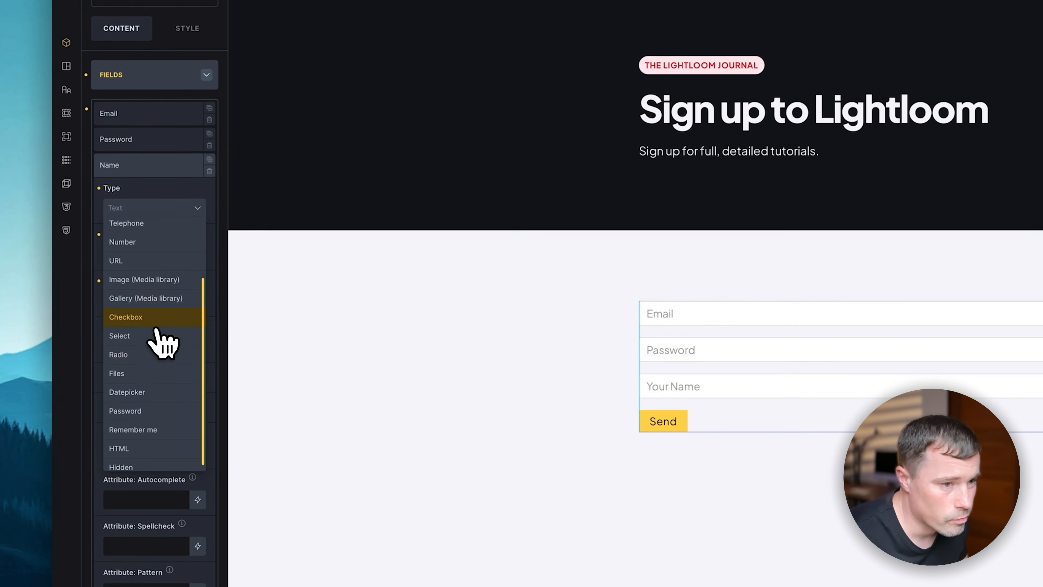
pyautogui.click(163, 440)
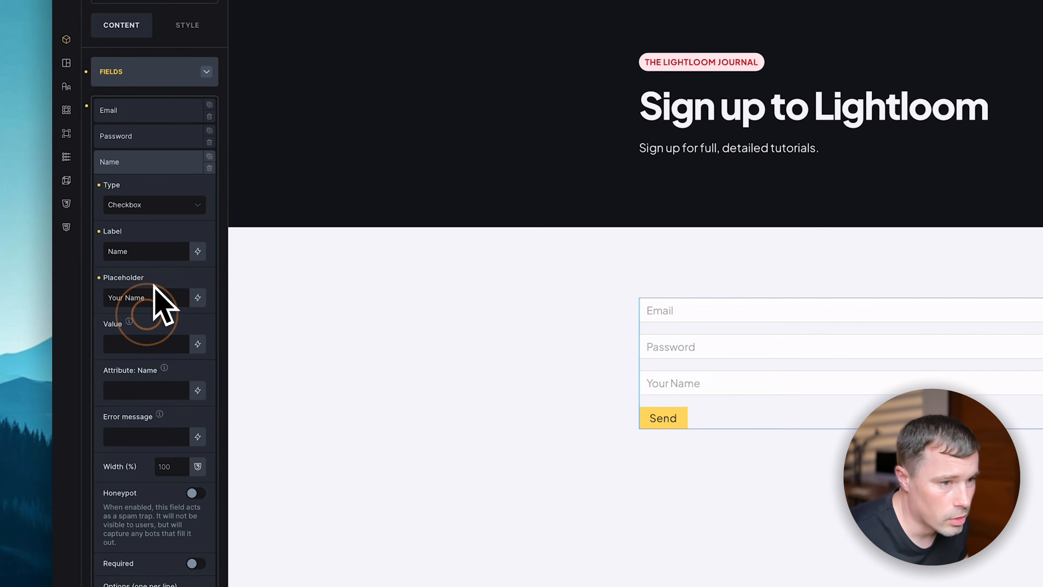
pyautogui.click(149, 251)
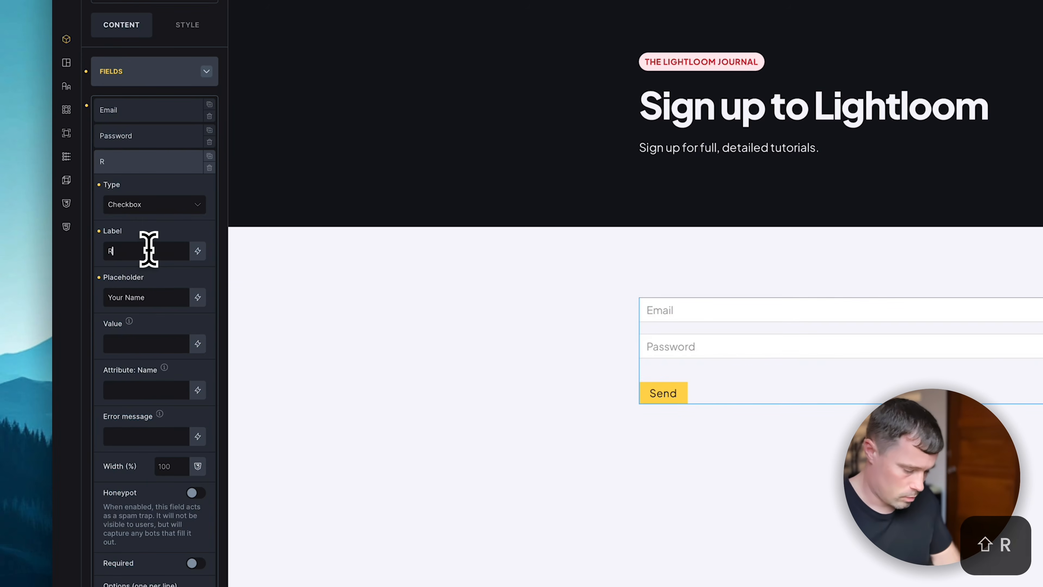
pyautogui.write('em')
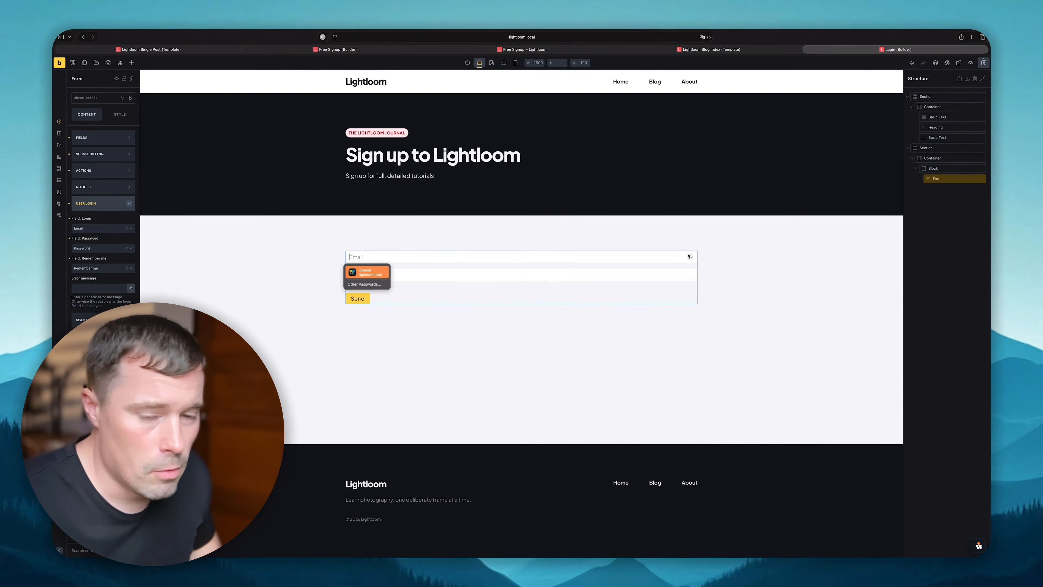
pyautogui.press('Escape')
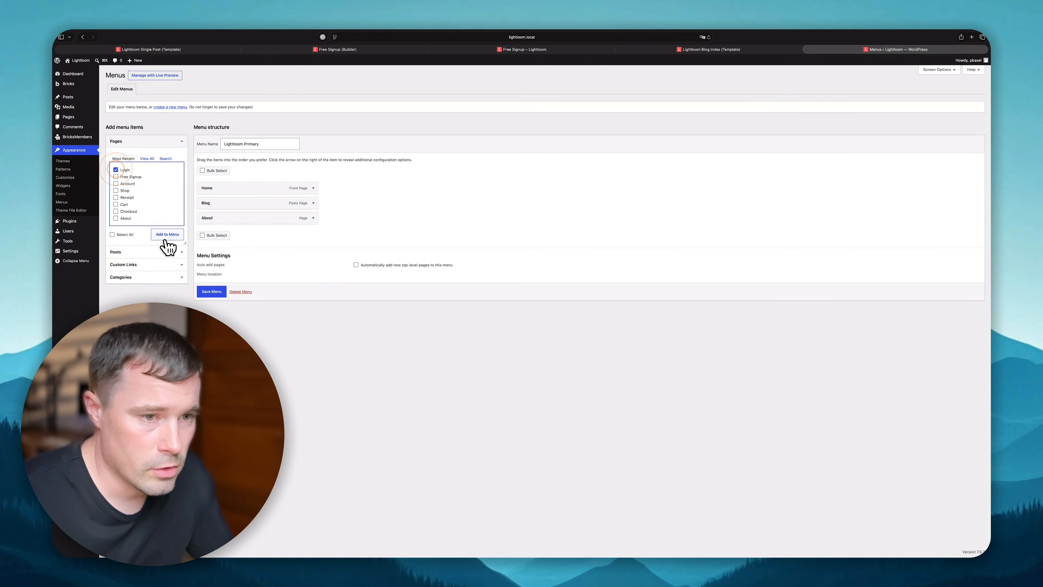
# - Add the Login page to the site menu, save it, and open Login from the live header
pyautogui.click(163, 236)
pyautogui.click(222, 311)
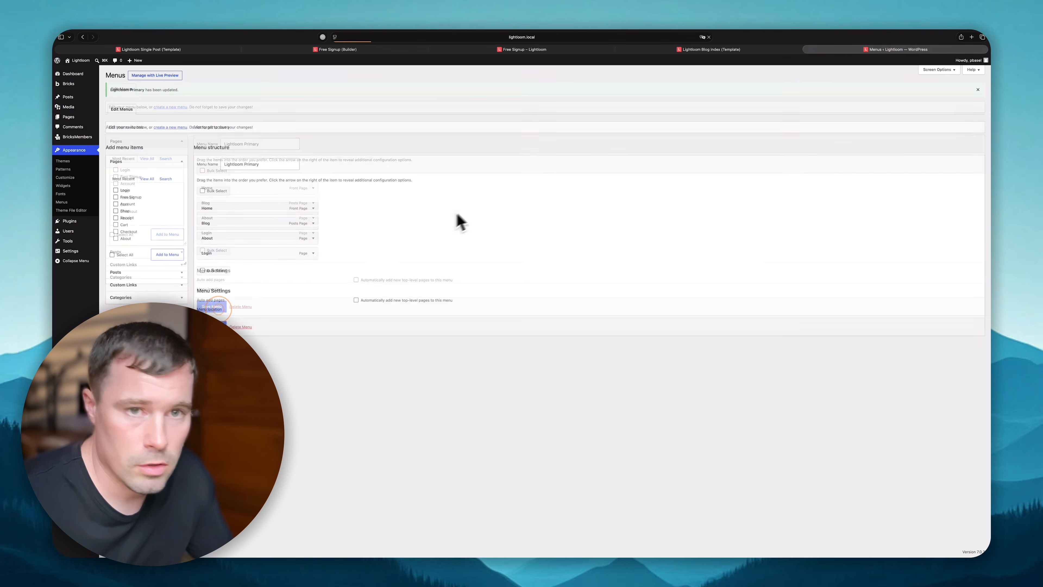
pyautogui.hotkey('ctrl', 'Right')
pyautogui.click(708, 37)
pyautogui.click(699, 70)
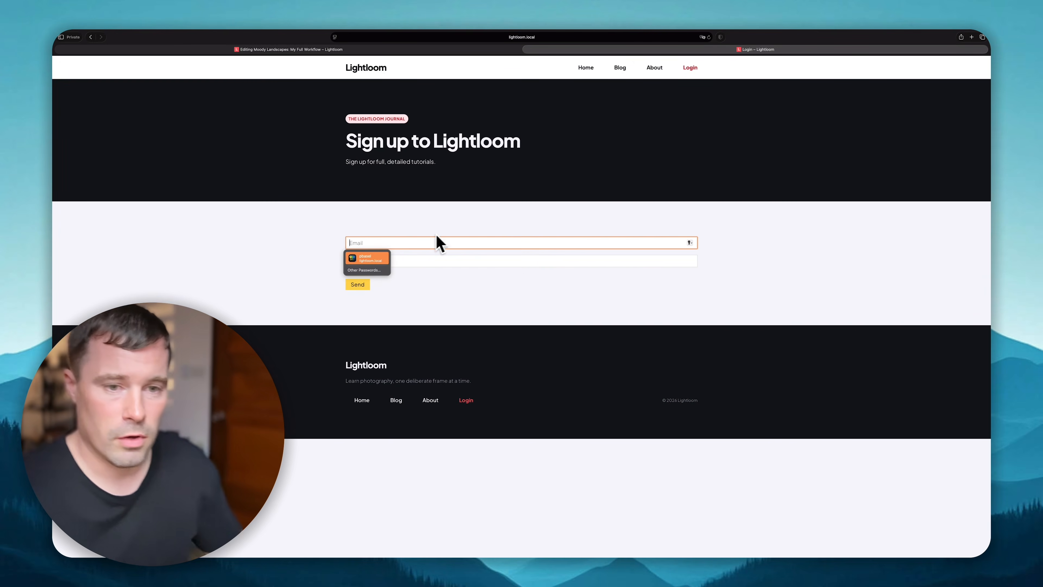
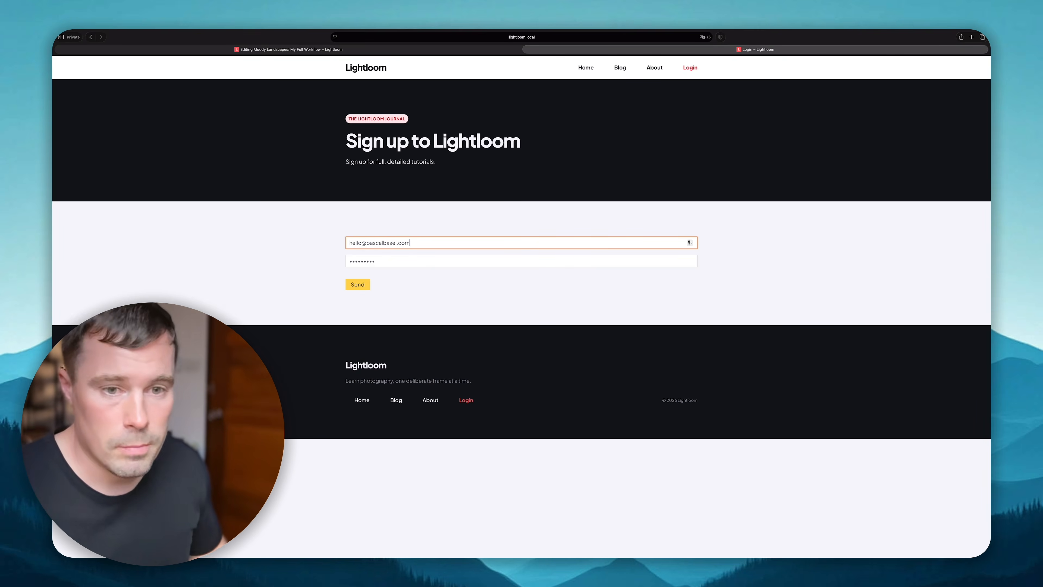
# - Log in with the test account's email and password and view the redirected article
pyautogui.press('Return')
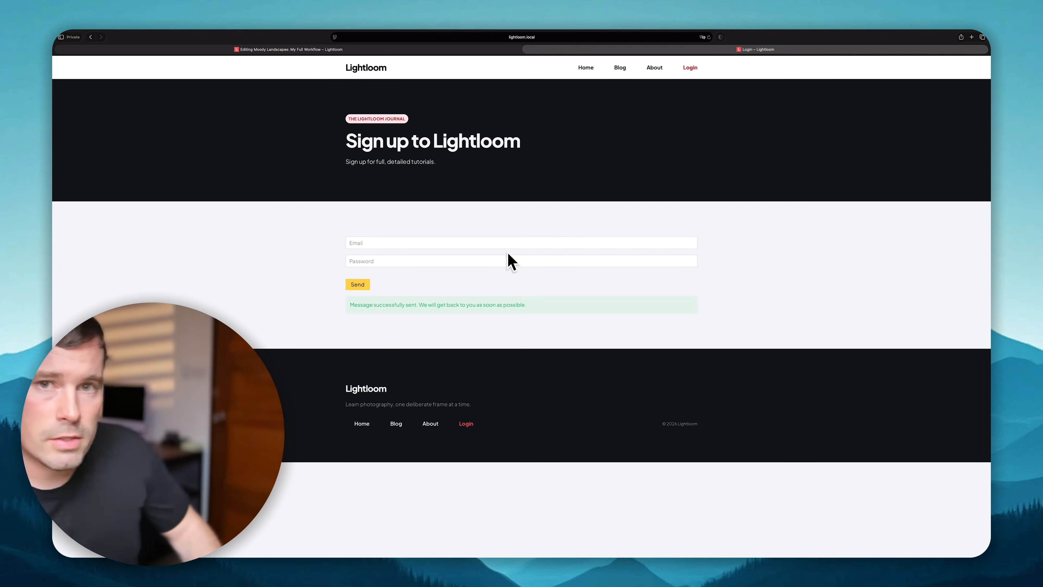
pyautogui.scroll(-5, 577, 417)
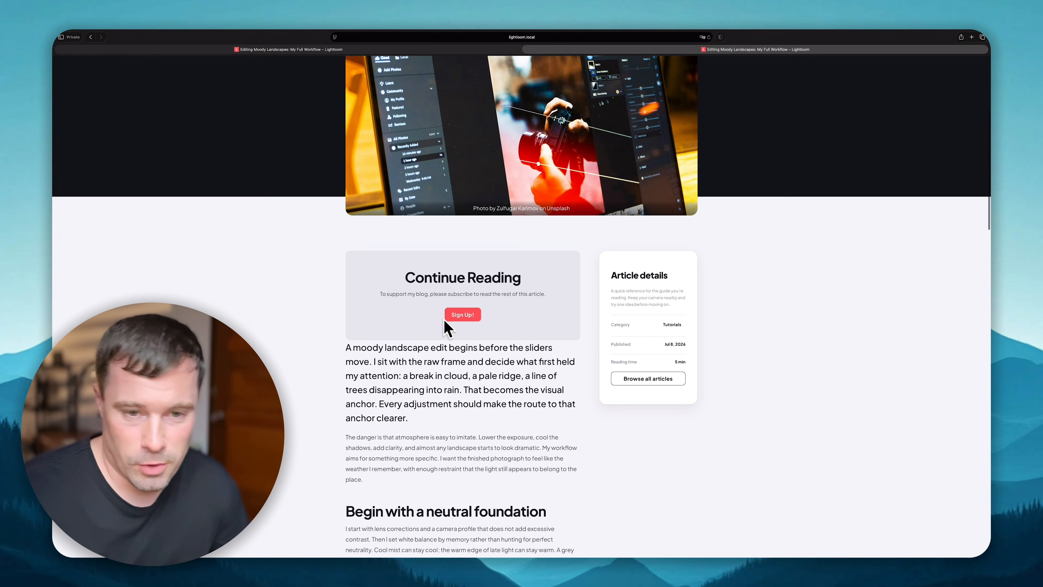
pyautogui.hotkey('ctrl', 'Left')
# - On the Single Post template, give the Continue Reading sign-up block a 'User login is Logged out' condition and save
pyautogui.click(349, 49)
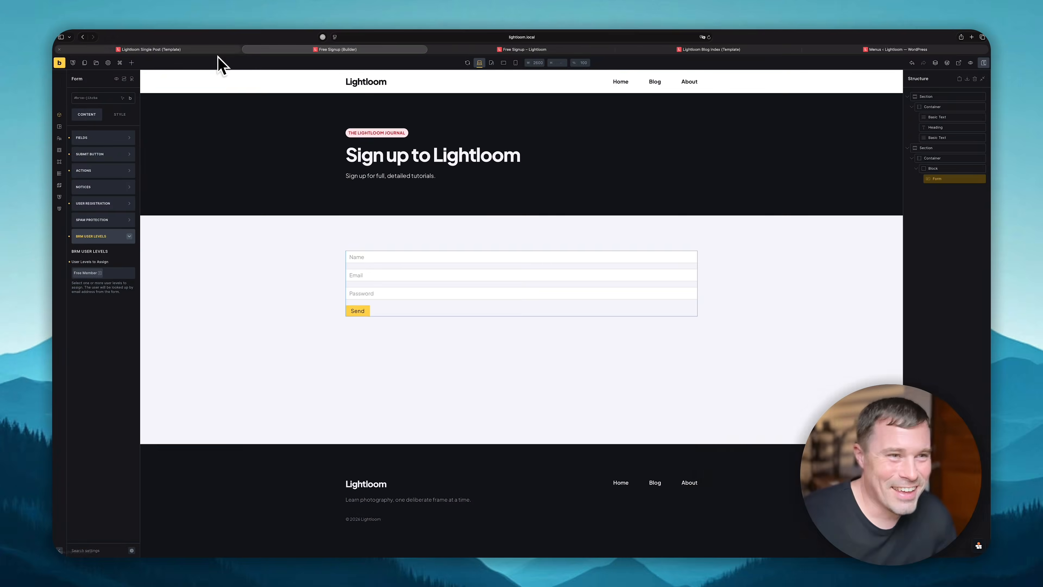
pyautogui.click(196, 48)
pyautogui.click(377, 404)
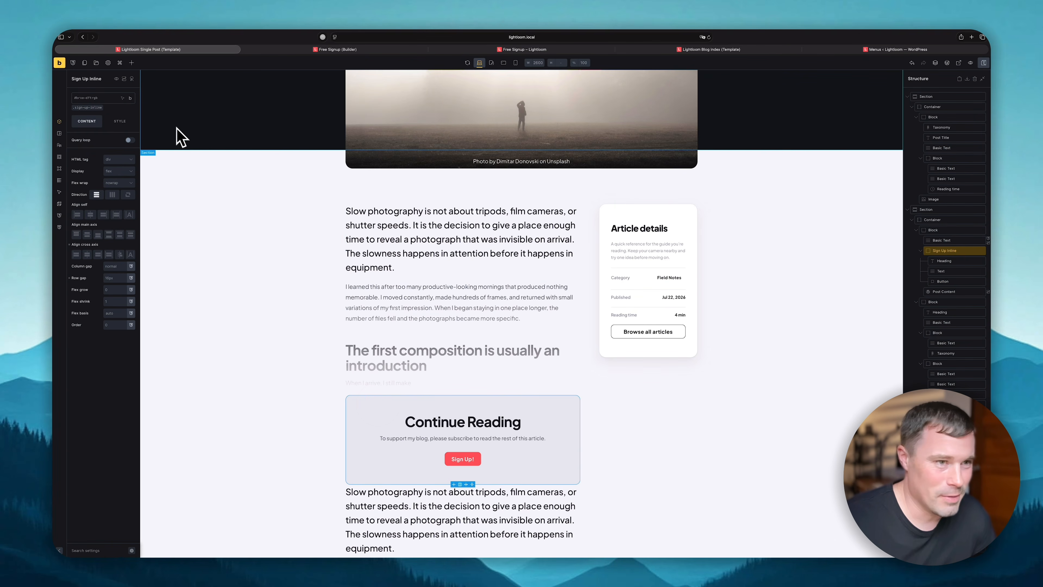
pyautogui.click(124, 79)
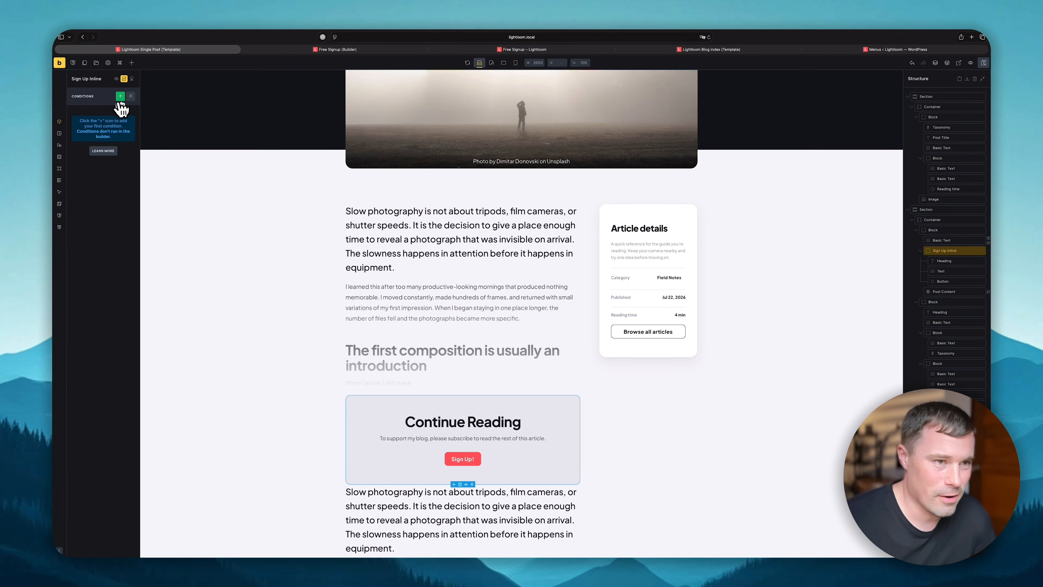
pyautogui.click(103, 121)
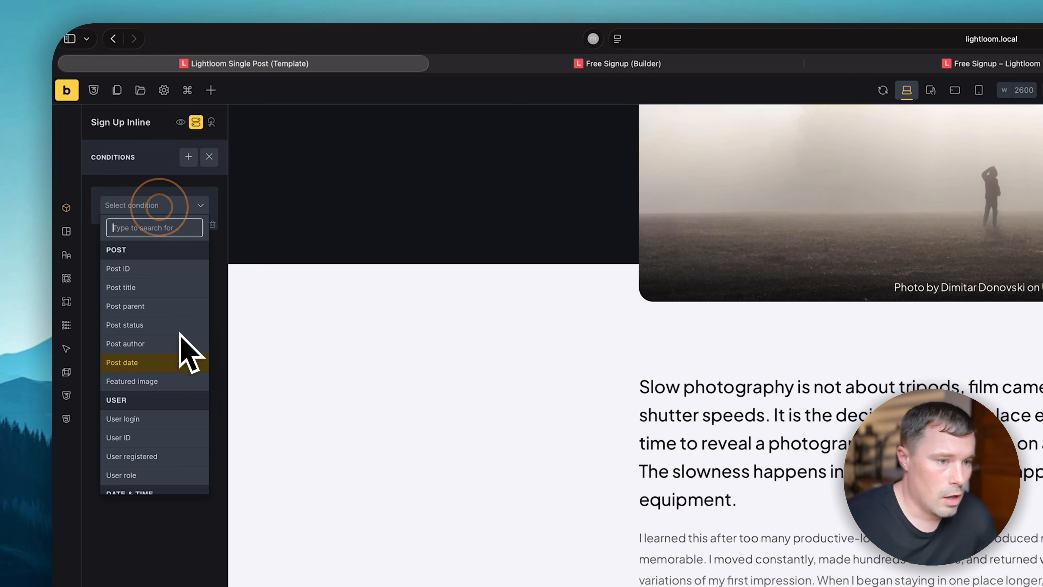
pyautogui.scroll(-2, 107, 213)
pyautogui.click(101, 182)
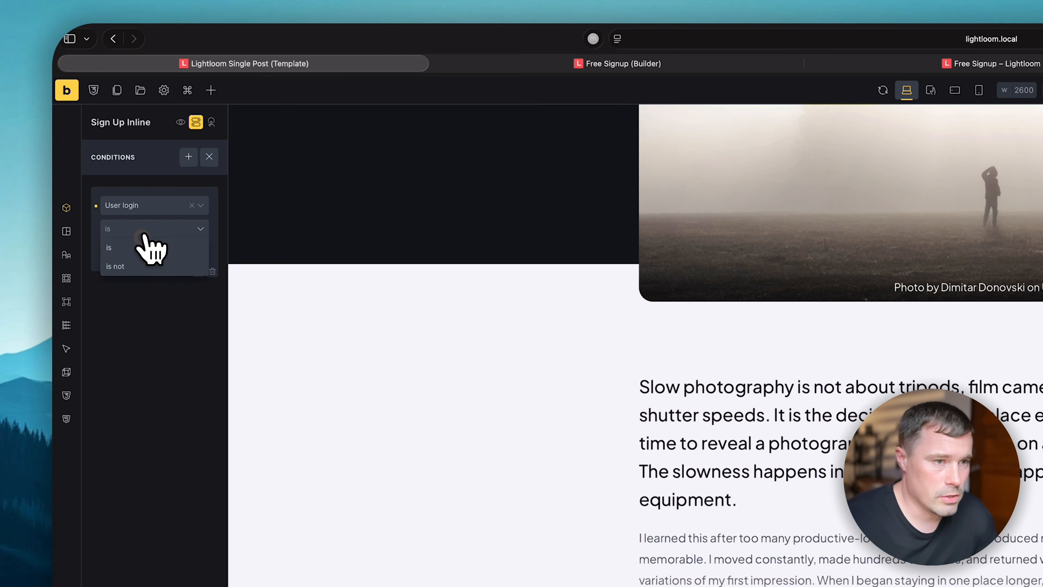
pyautogui.click(146, 254)
pyautogui.click(145, 272)
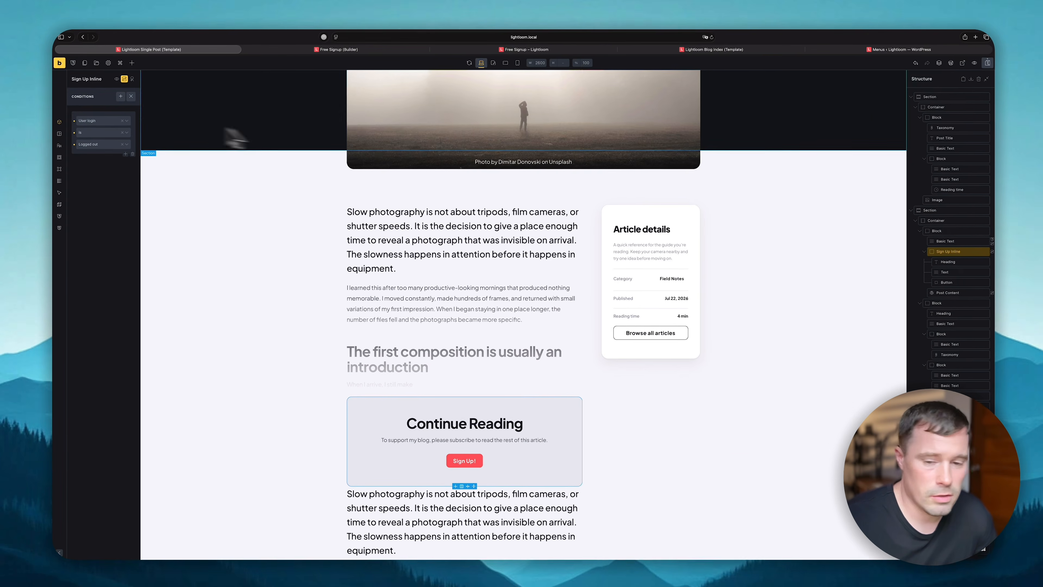
pyautogui.click(987, 63)
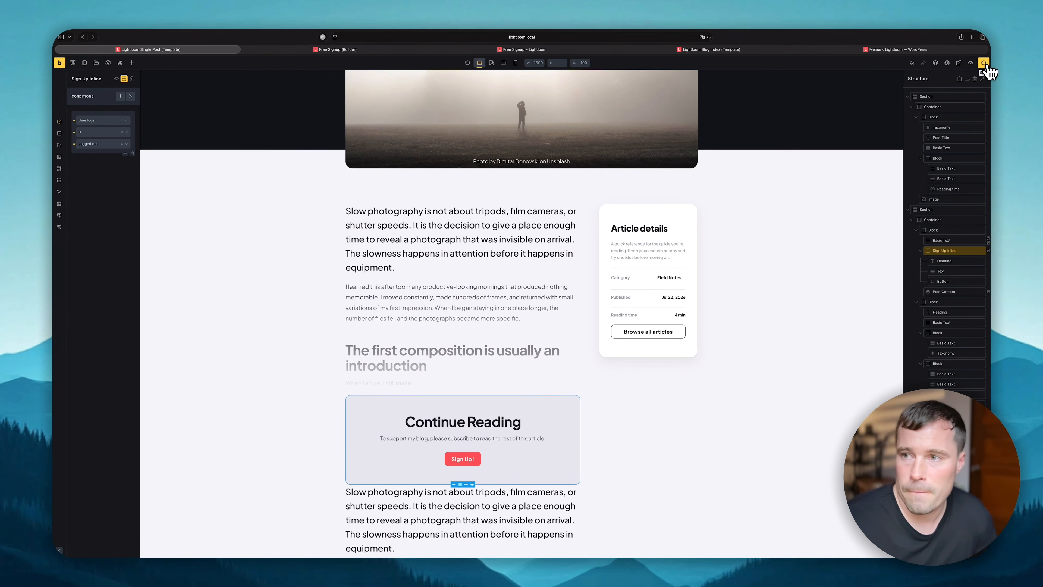
pyautogui.hotkey('ctrl', 'Right')
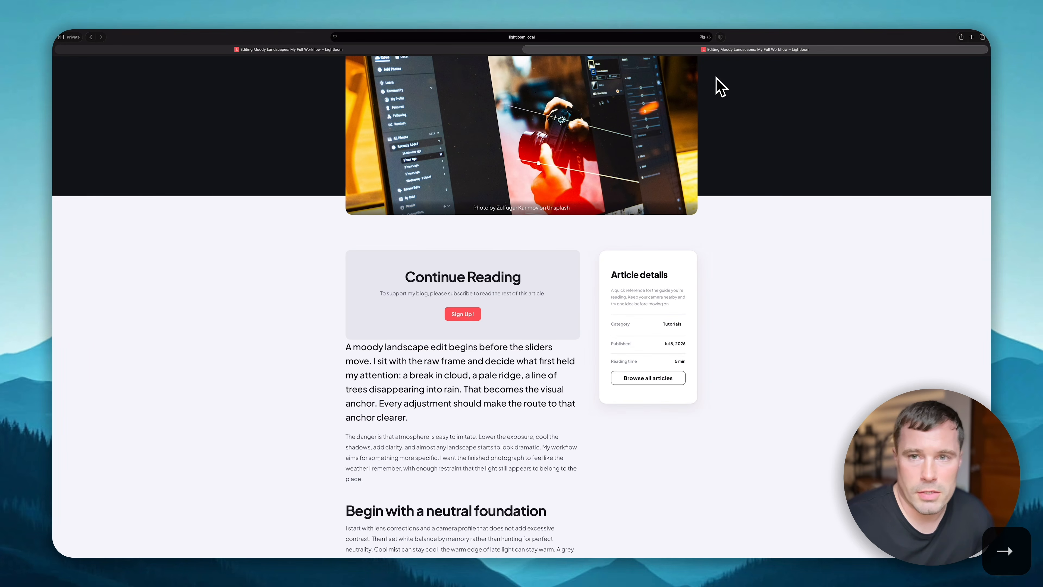
# - Reload the Editing Moody Landscapes article and scroll through it to confirm the Continue Reading gate is gone
pyautogui.click(708, 37)
pyautogui.scroll(-15, 461, 321)
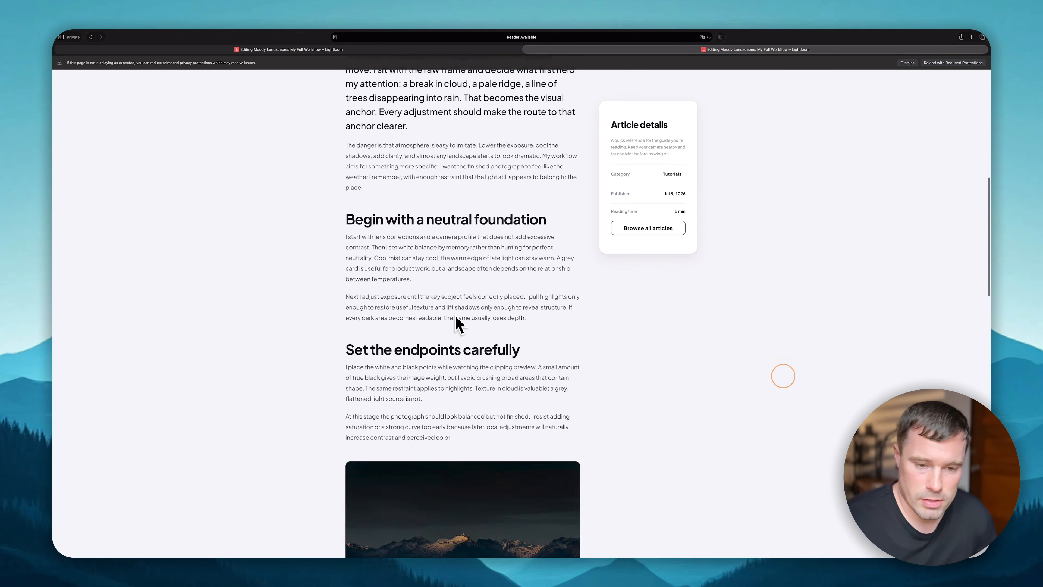
pyautogui.scroll(20, 452, 323)
pyautogui.scroll(4, 452, 323)
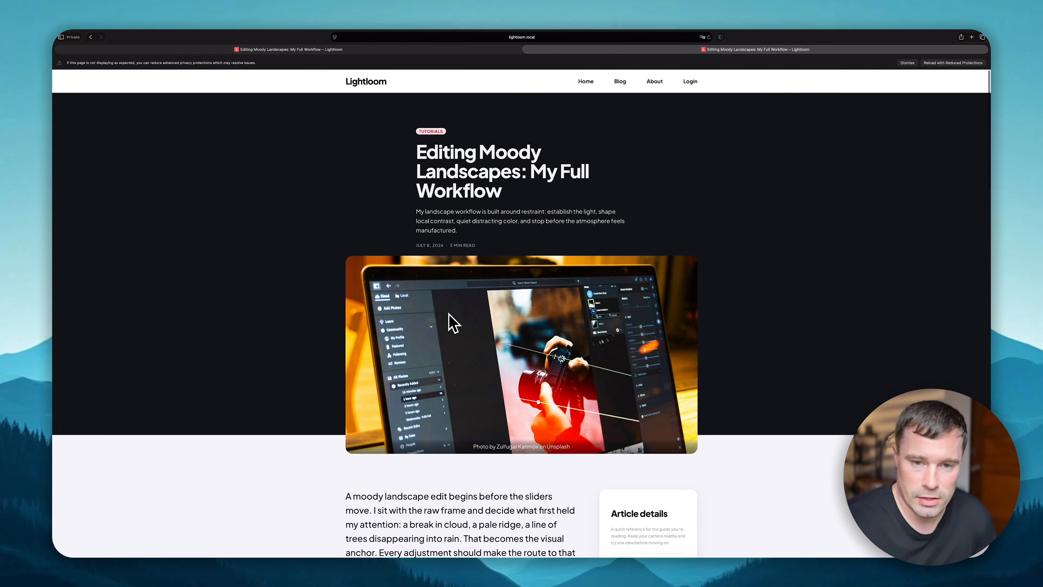
pyautogui.scroll(-15, 453, 320)
pyautogui.scroll(15, 454, 320)
pyautogui.scroll(-3, 453, 322)
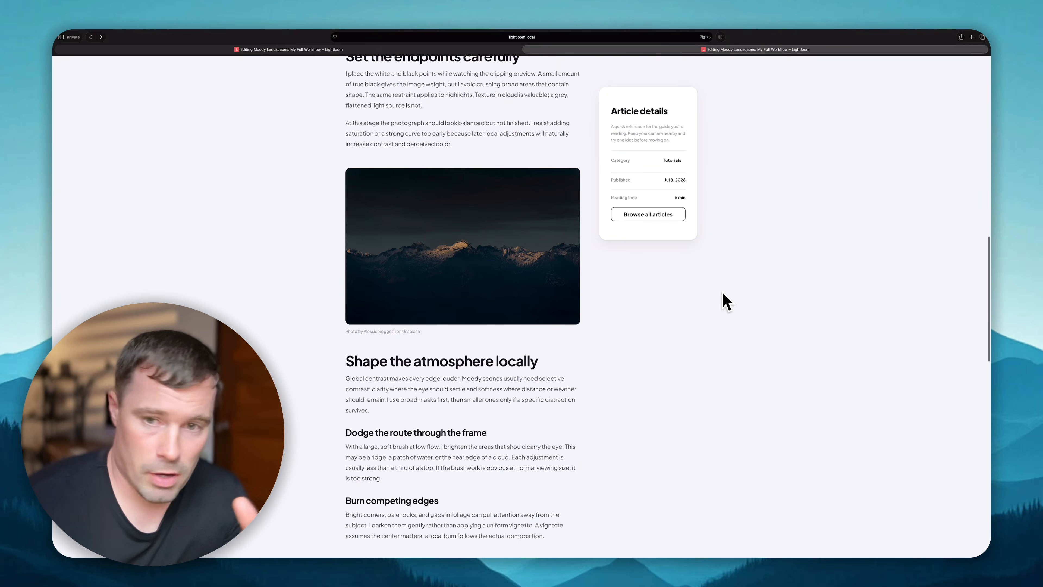
pyautogui.scroll(-10, 722, 298)
pyautogui.scroll(15, 722, 298)
pyautogui.scroll(-4, 722, 298)
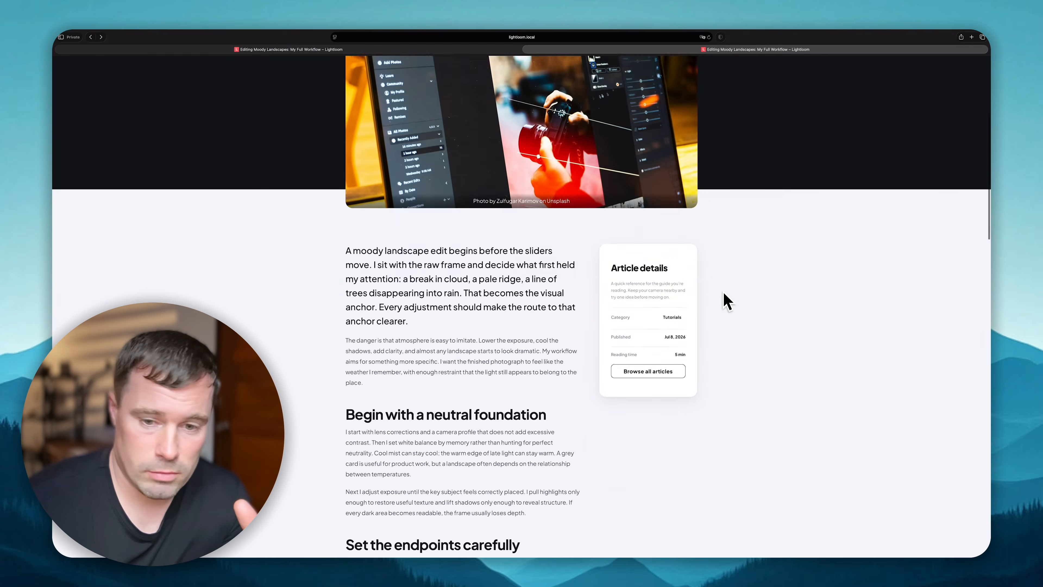
pyautogui.scroll(-5, 727, 301)
pyautogui.scroll(12, 727, 299)
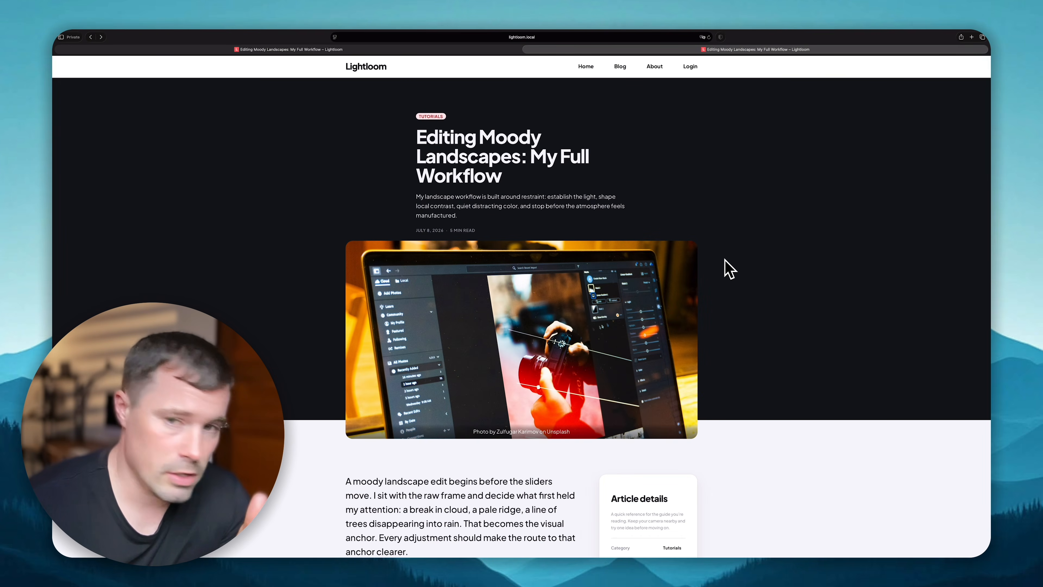
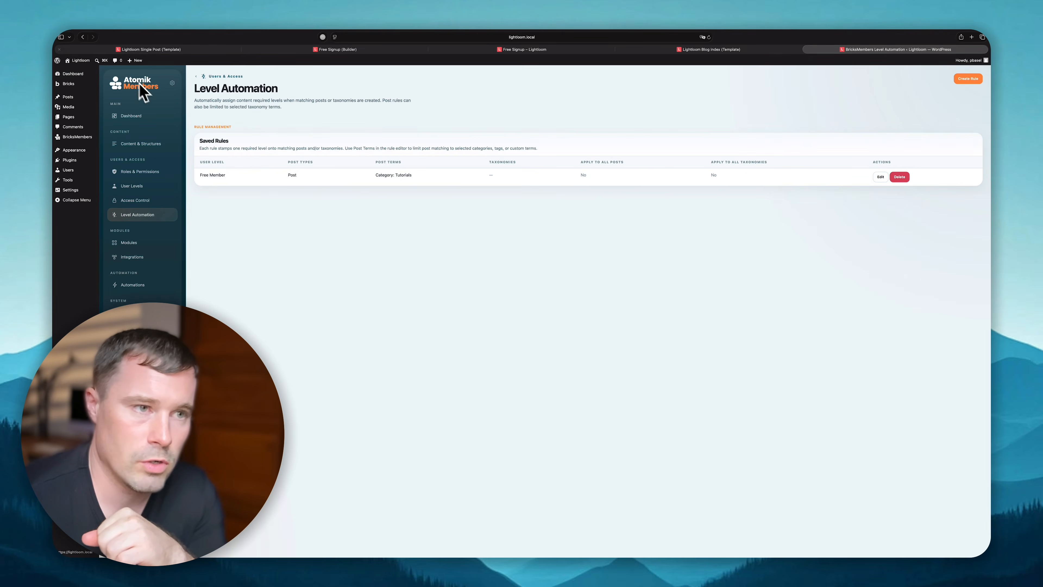
# - In User Levels > Posts, replace Free Member with Premium Member on the first two posts
pyautogui.click(84, 37)
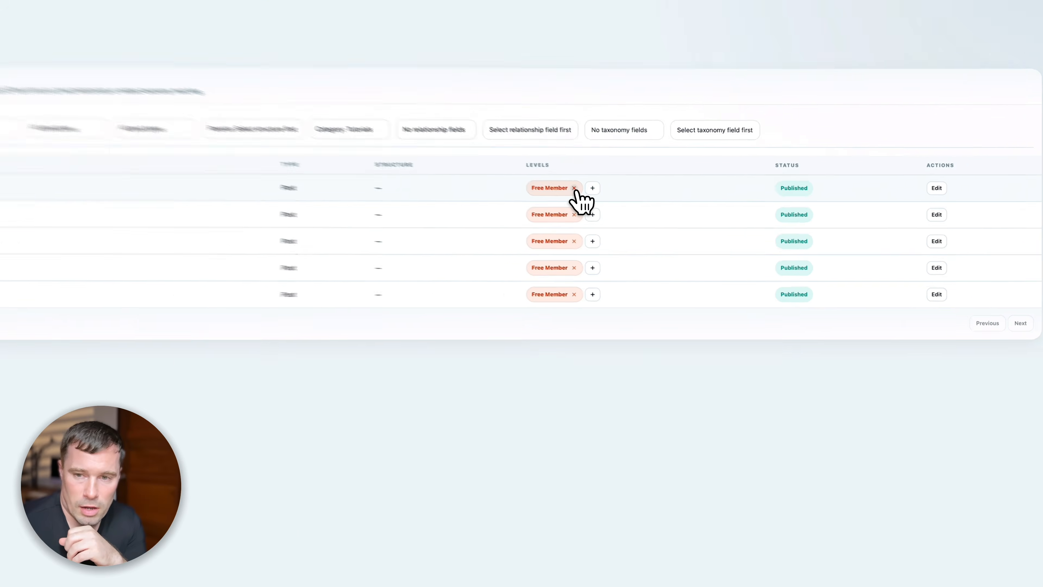
pyautogui.click(678, 220)
pyautogui.click(678, 237)
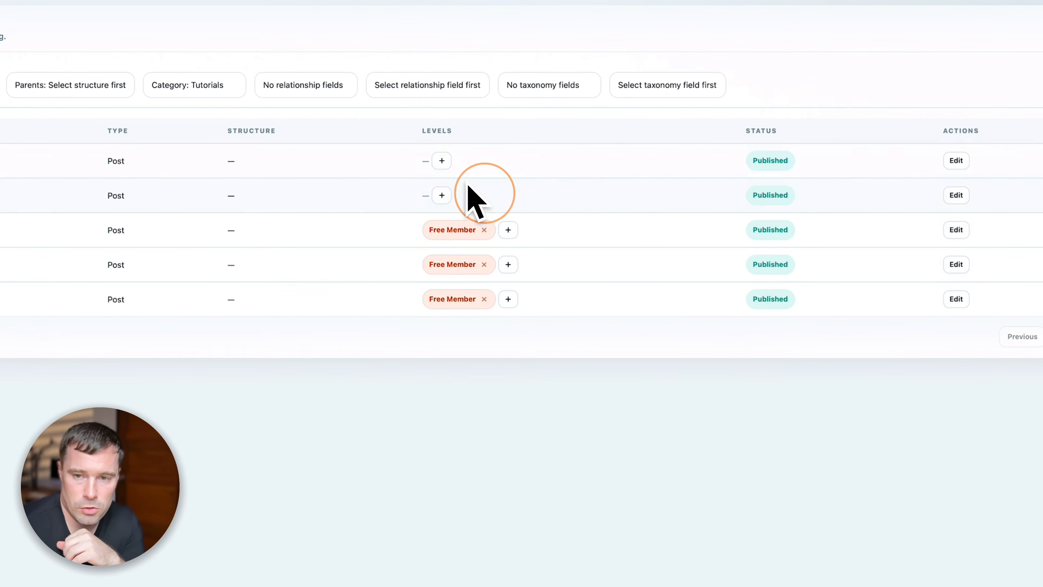
pyautogui.click(442, 160)
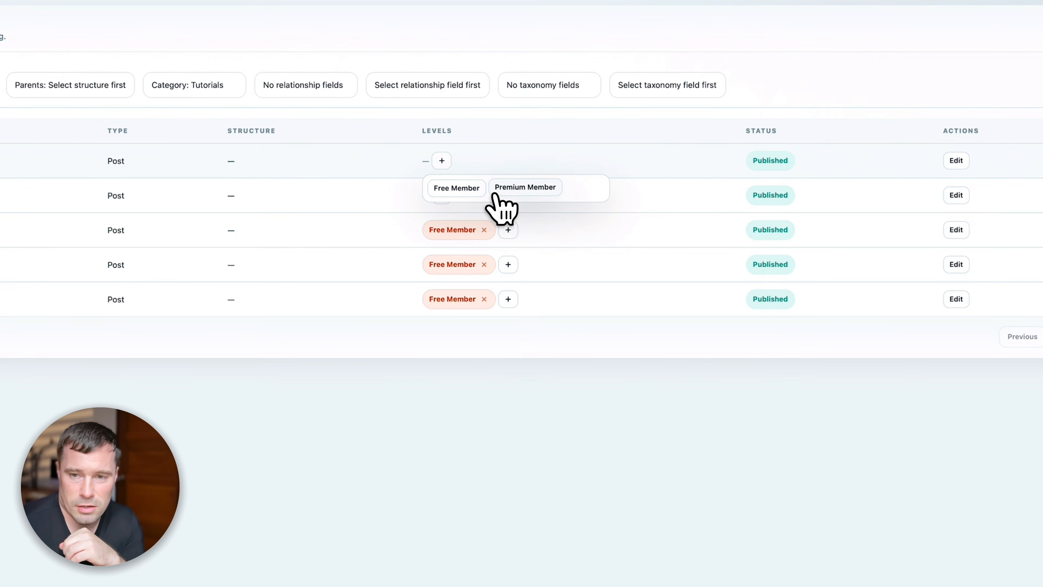
pyautogui.click(505, 188)
pyautogui.click(418, 195)
pyautogui.click(516, 222)
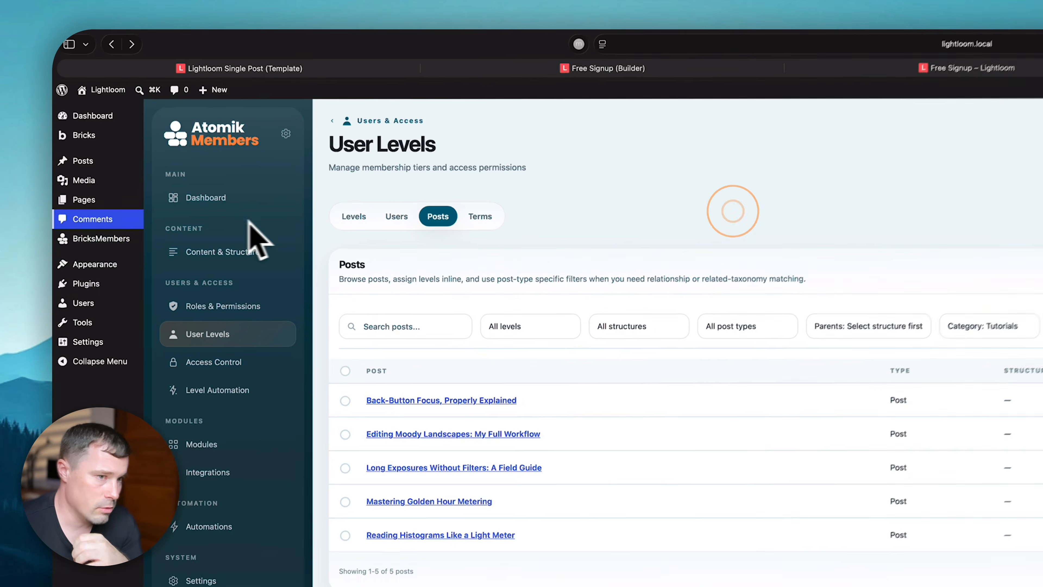
# - Activate the FluentCart plugin from the installed Plugins list, then go to Atomik Members Integrations
pyautogui.moveTo(85, 162)
pyautogui.click(119, 293)
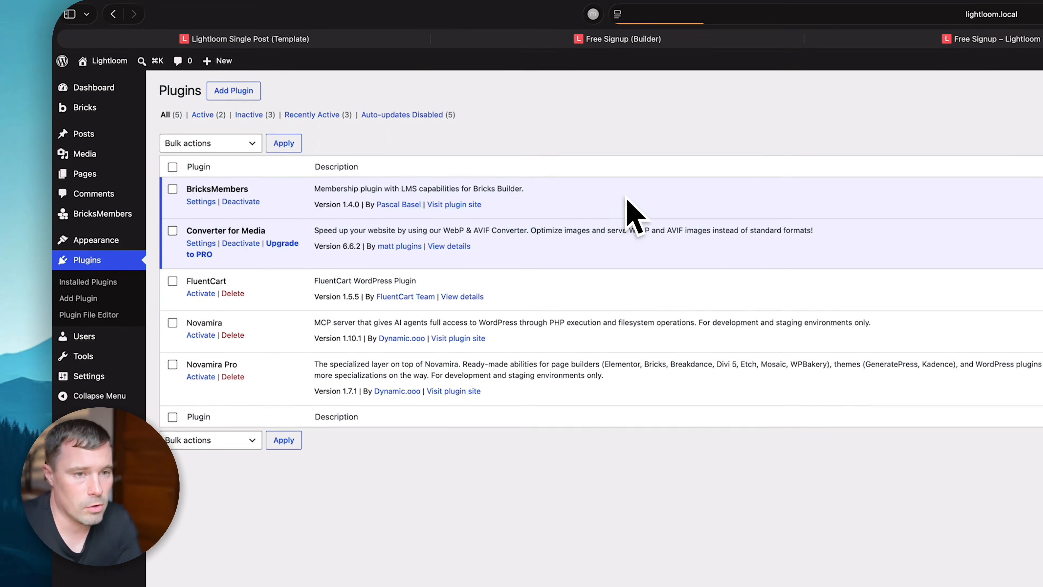
pyautogui.click(203, 284)
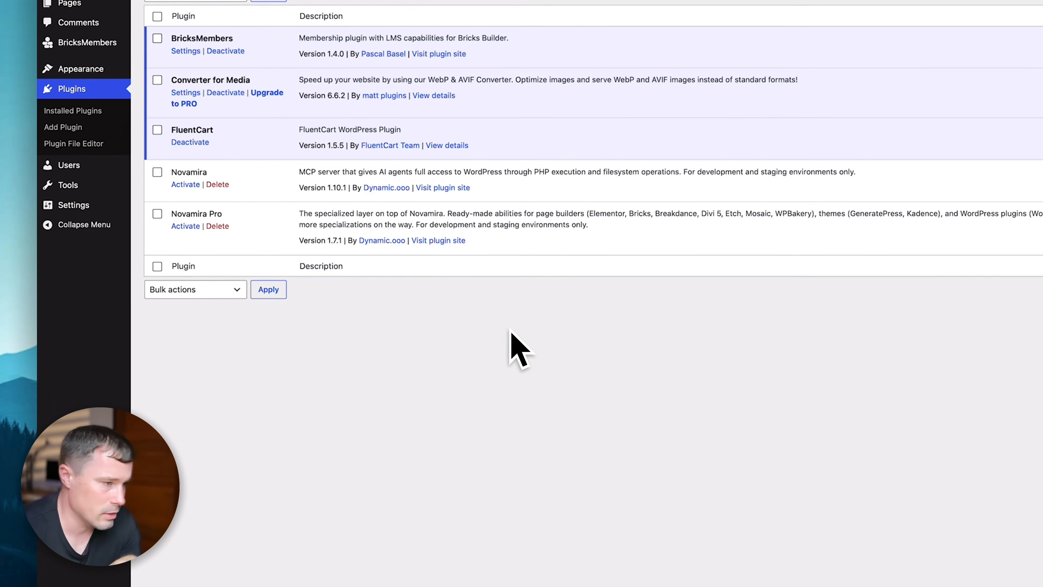
pyautogui.click(517, 529)
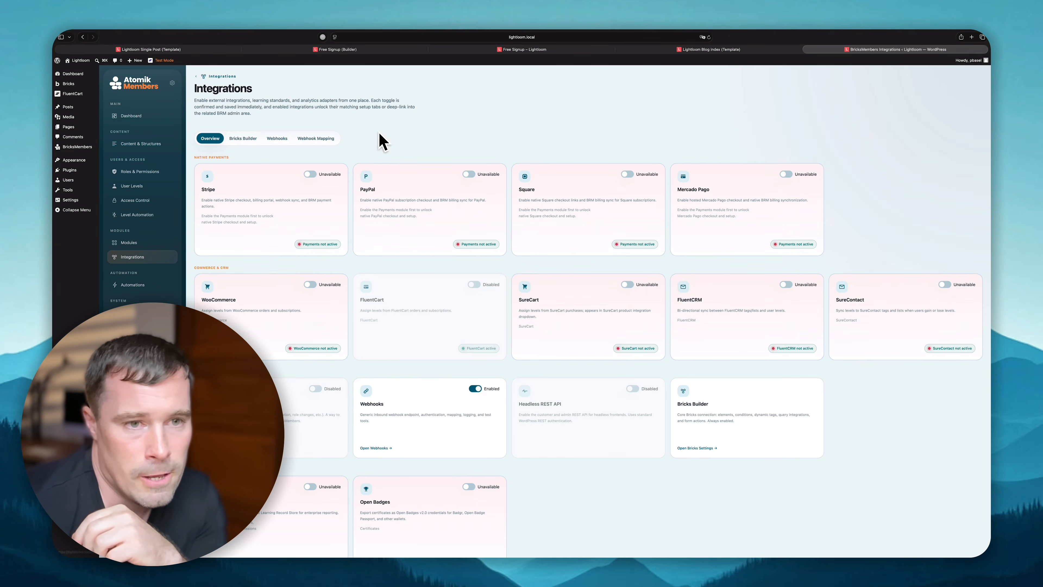
# - Enable the FluentCart integration card, confirm it, and open the FluentCart settings tab
pyautogui.scroll(-3, 407, 259)
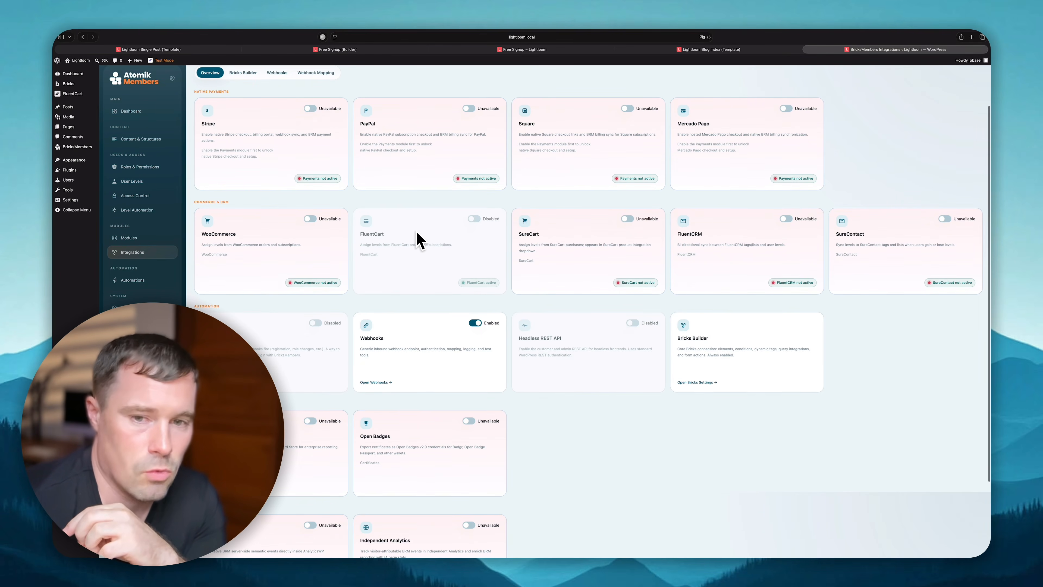
pyautogui.scroll(3, 419, 241)
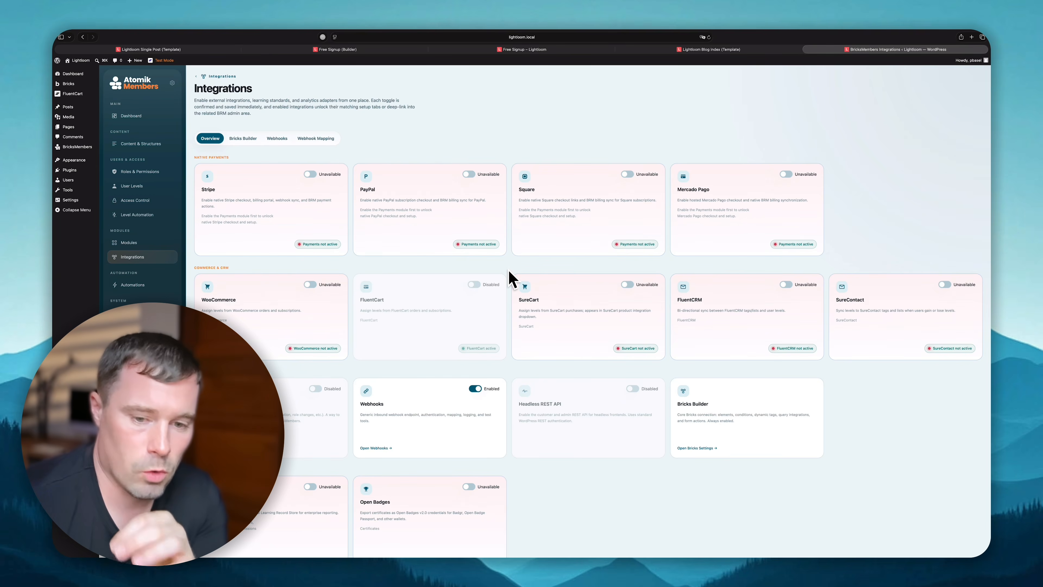
pyautogui.scroll(-5, 512, 279)
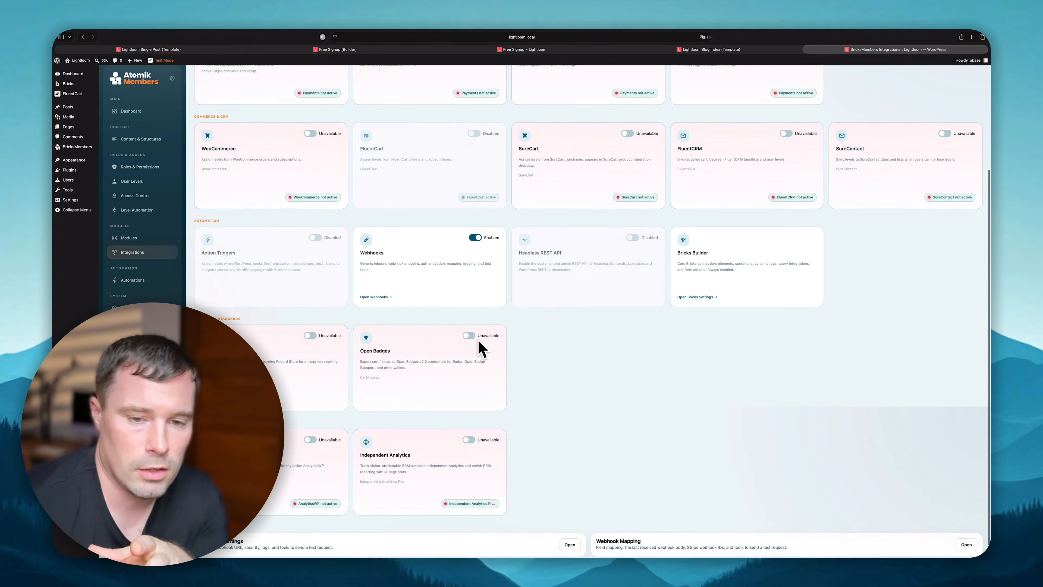
pyautogui.scroll(5, 567, 348)
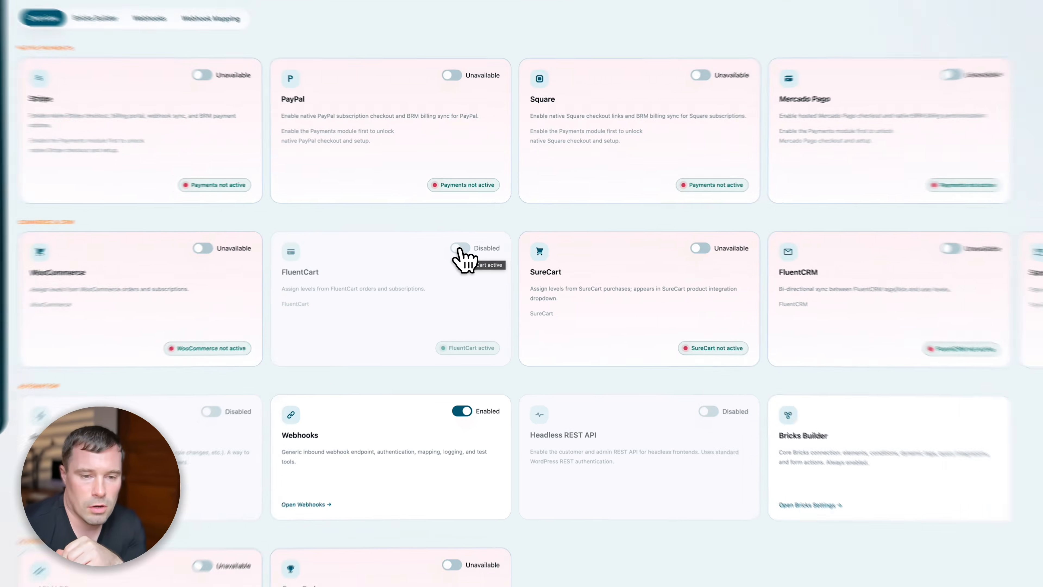
pyautogui.click(476, 287)
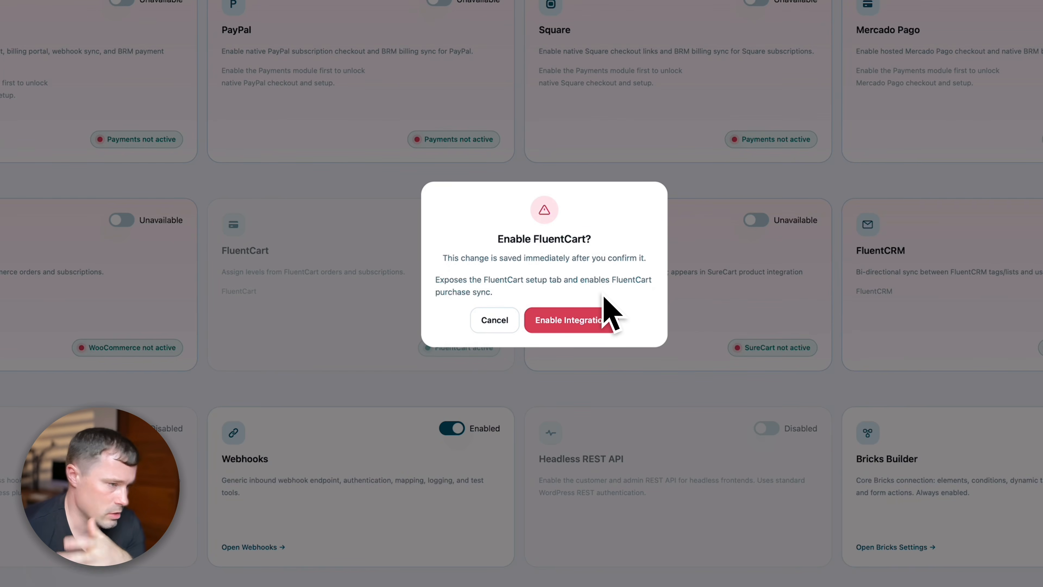
pyautogui.click(585, 320)
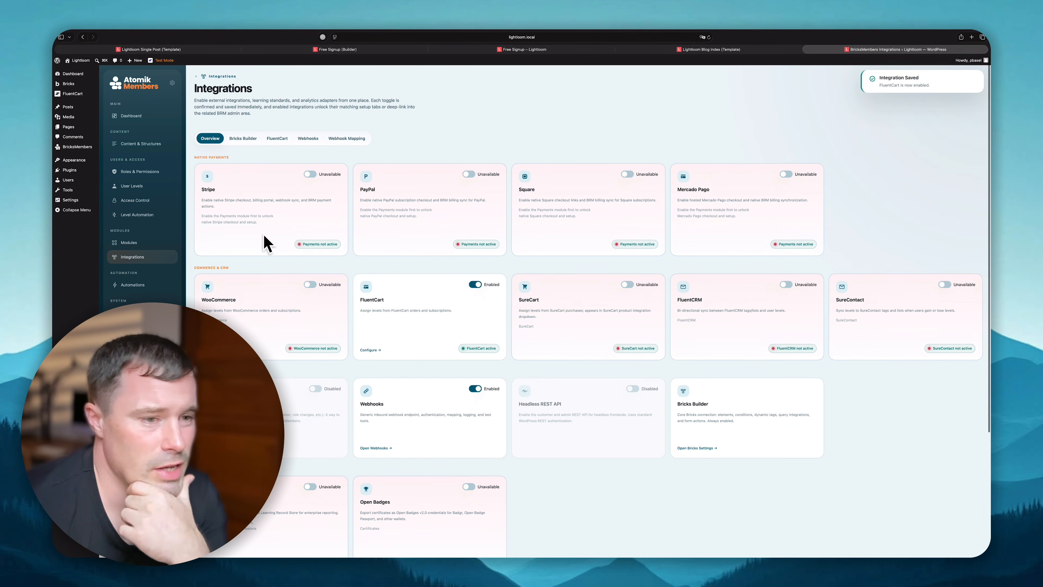
pyautogui.click(278, 142)
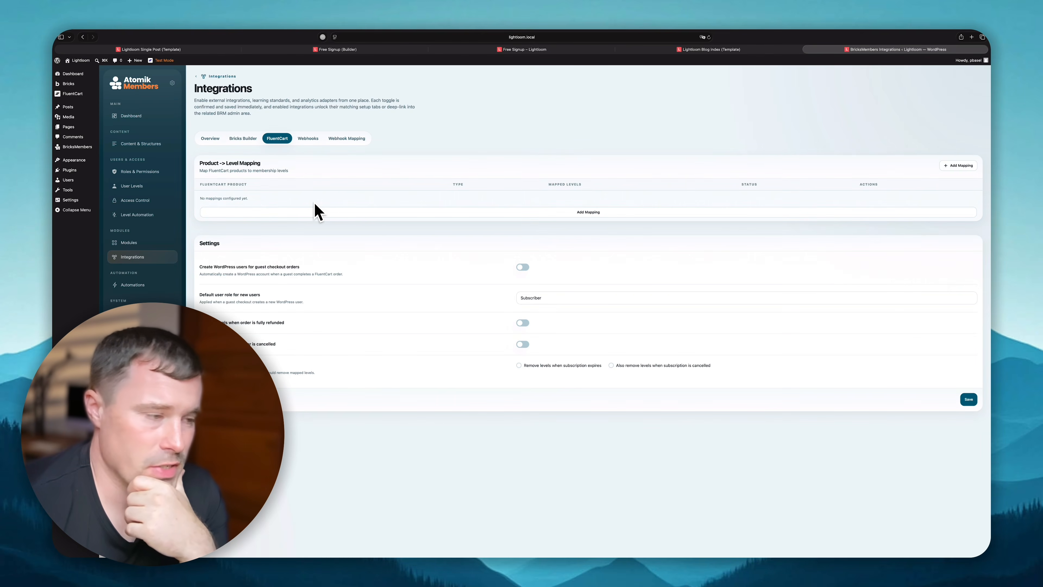
pyautogui.moveTo(75, 95)
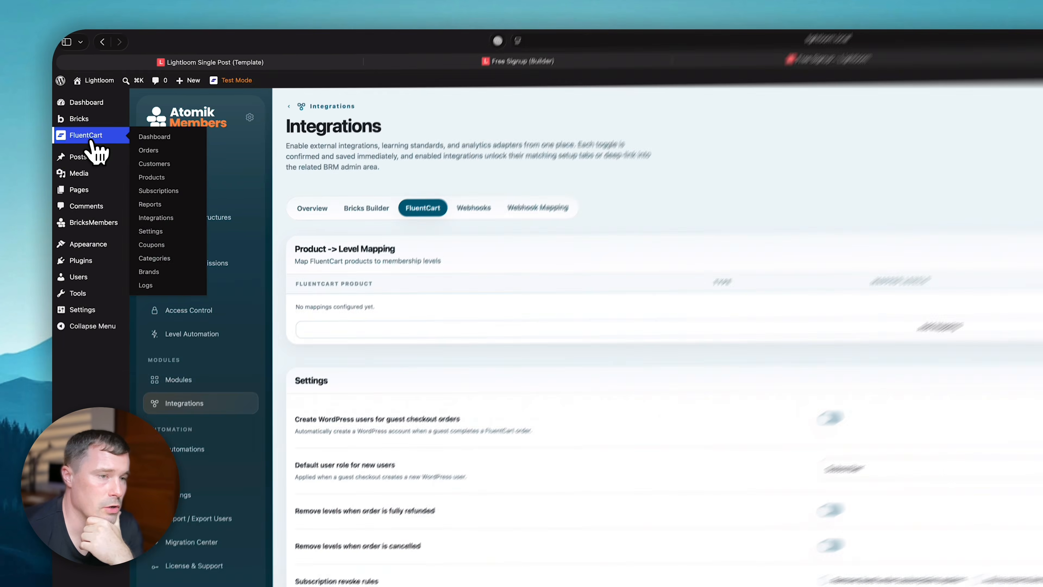
pyautogui.click(90, 136)
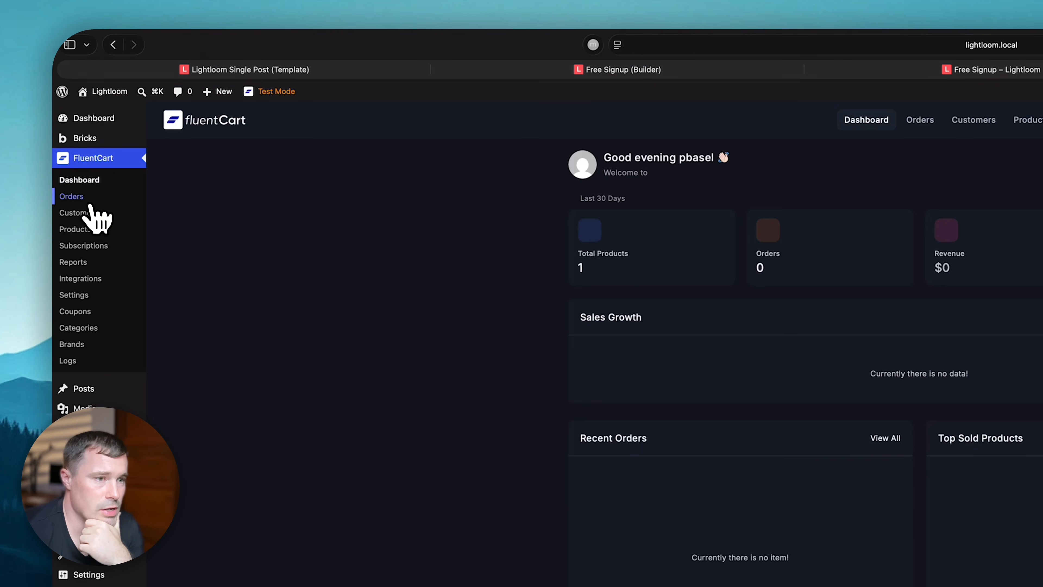
pyautogui.click(101, 229)
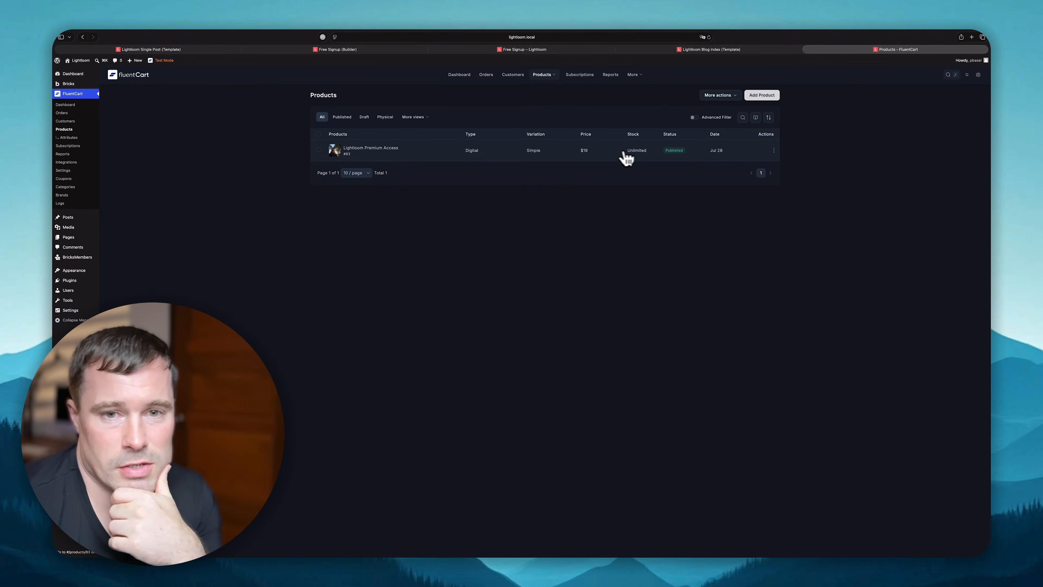
pyautogui.click(386, 149)
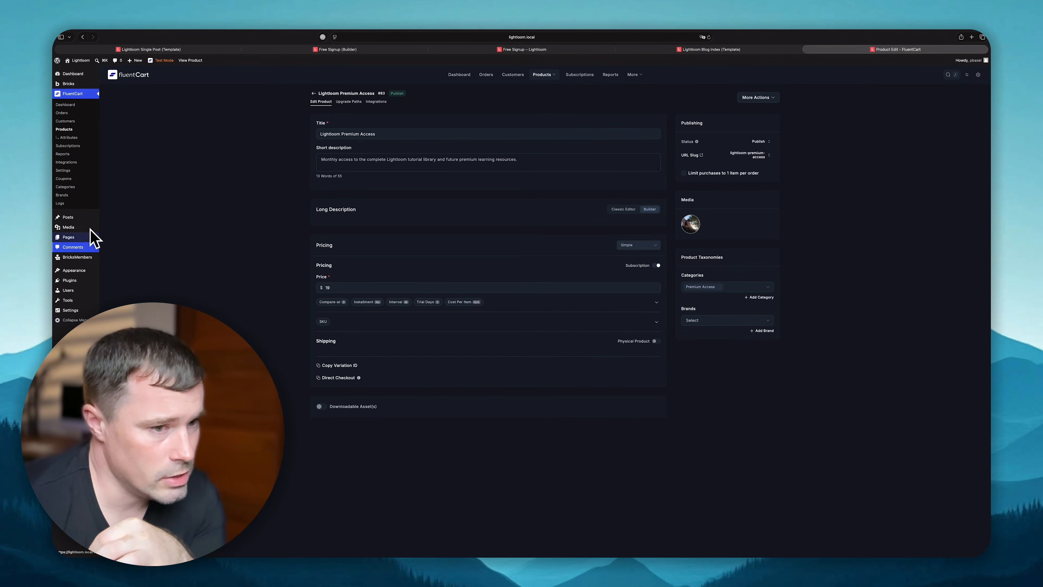
pyautogui.click(83, 37)
pyautogui.click(83, 36)
pyautogui.click(84, 37)
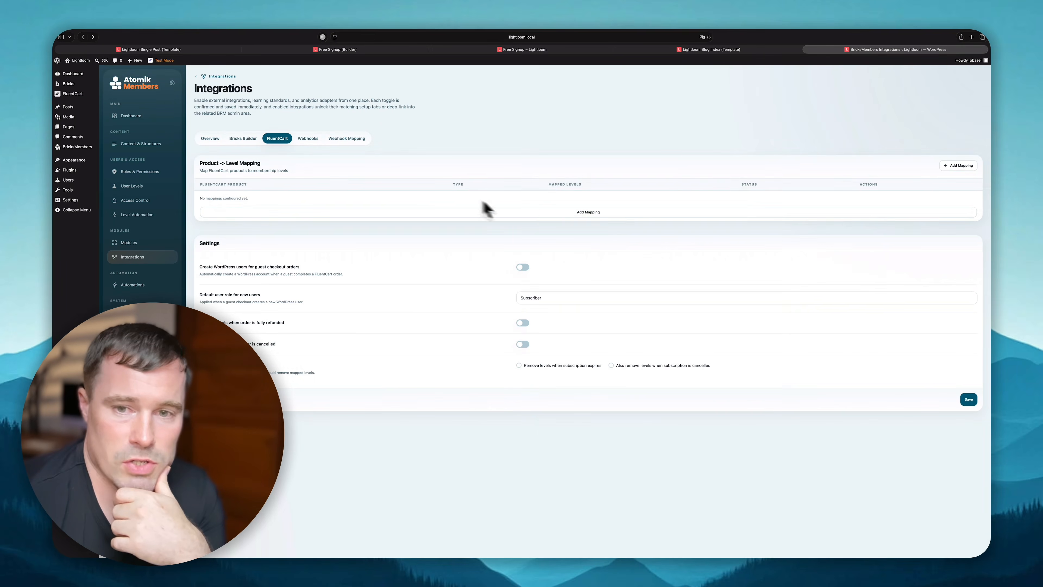
# - Add a mapping from the Lightloom Premium Access product to the Premium Member level
pyautogui.click(587, 215)
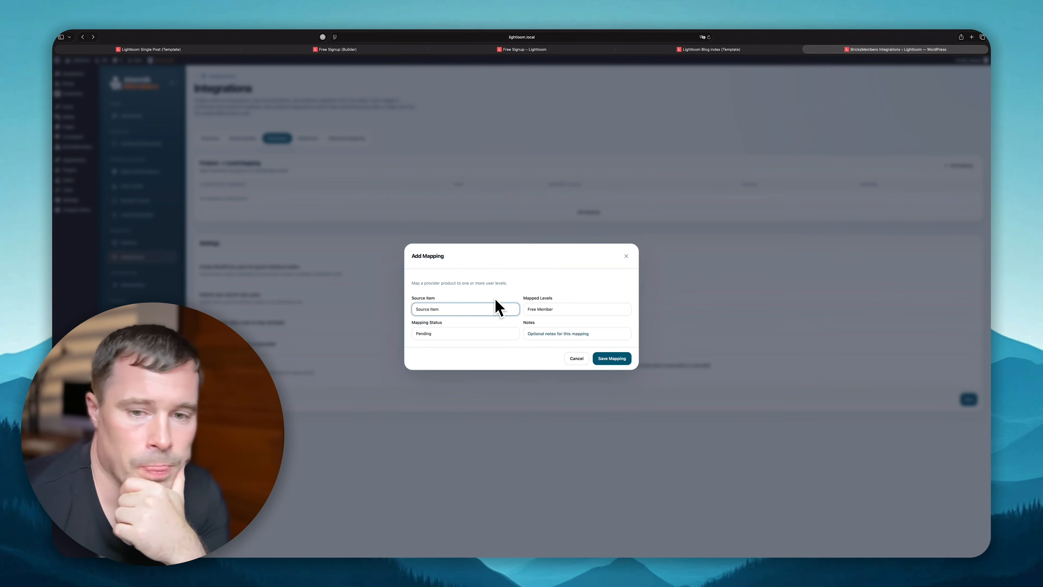
pyautogui.click(496, 303)
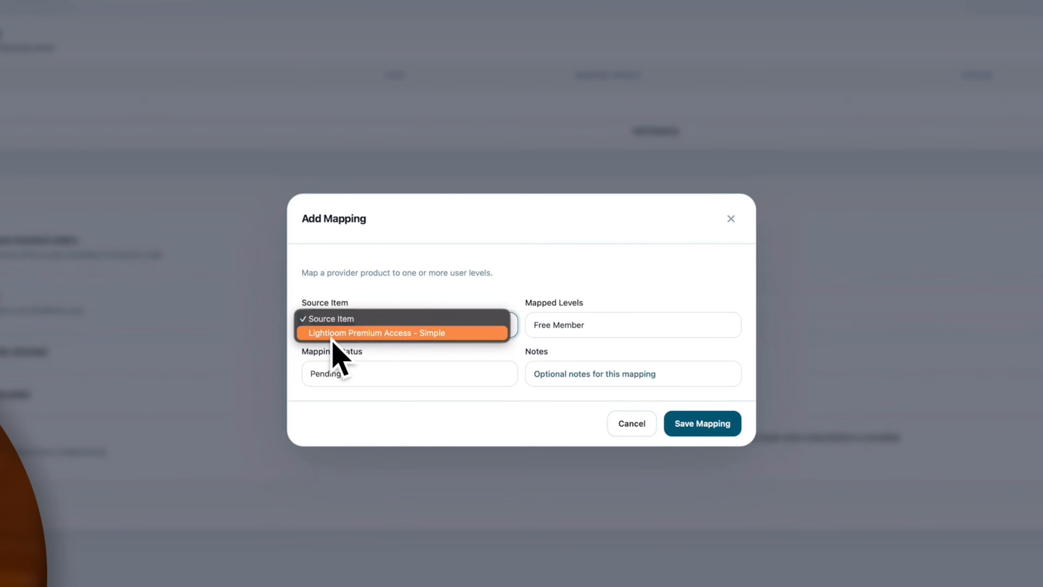
pyautogui.click(408, 334)
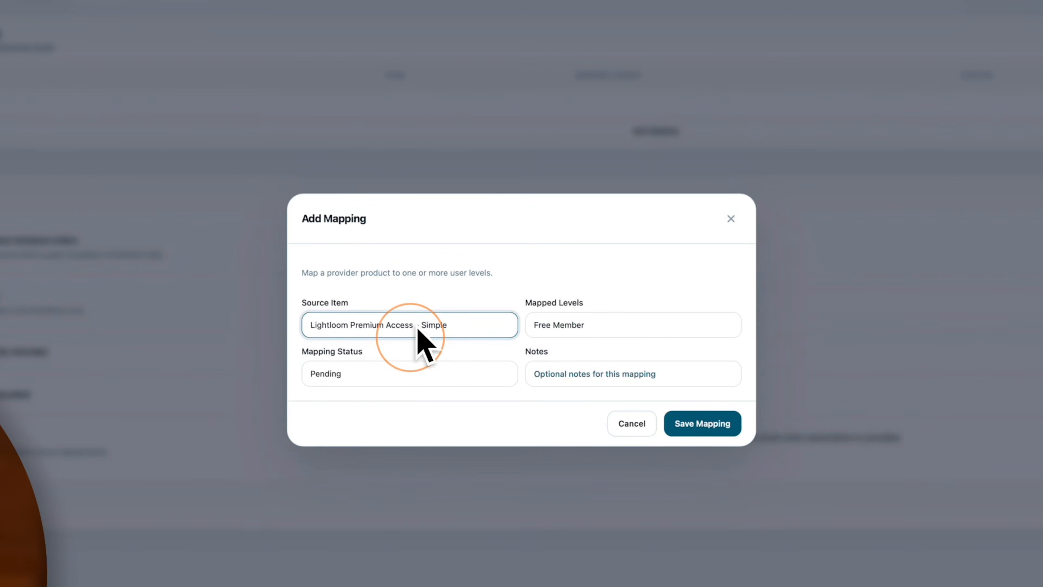
pyautogui.click(653, 326)
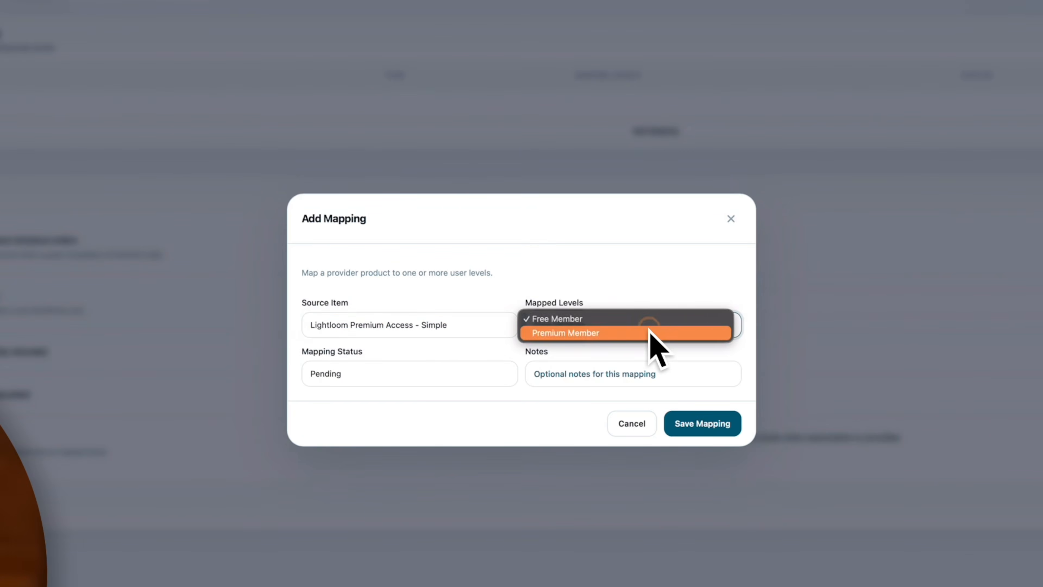
pyautogui.click(545, 333)
pyautogui.click(406, 379)
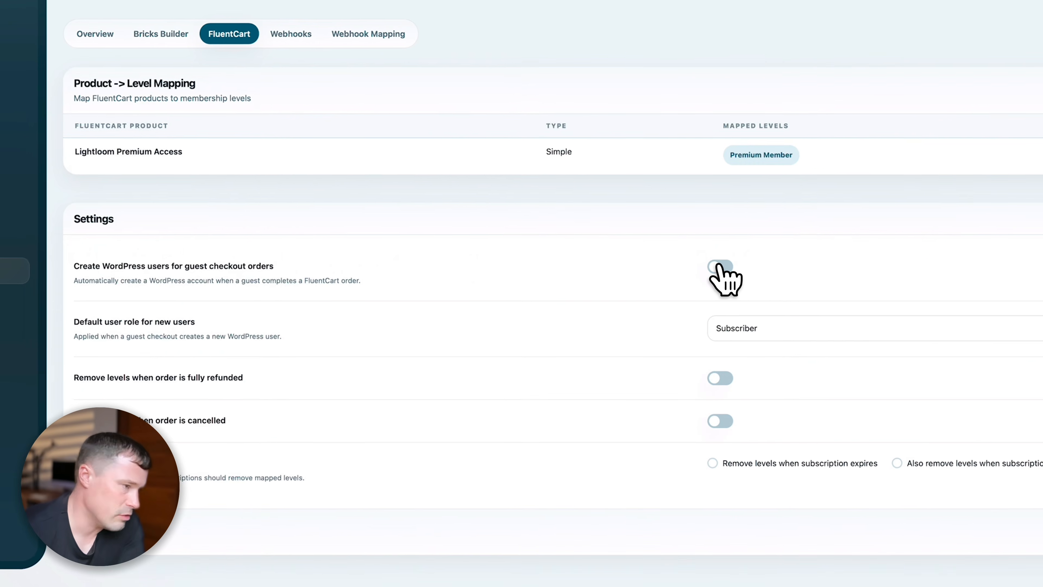
# - Create WordPress accounts for guest checkouts, with Student as the default role
pyautogui.click(911, 290)
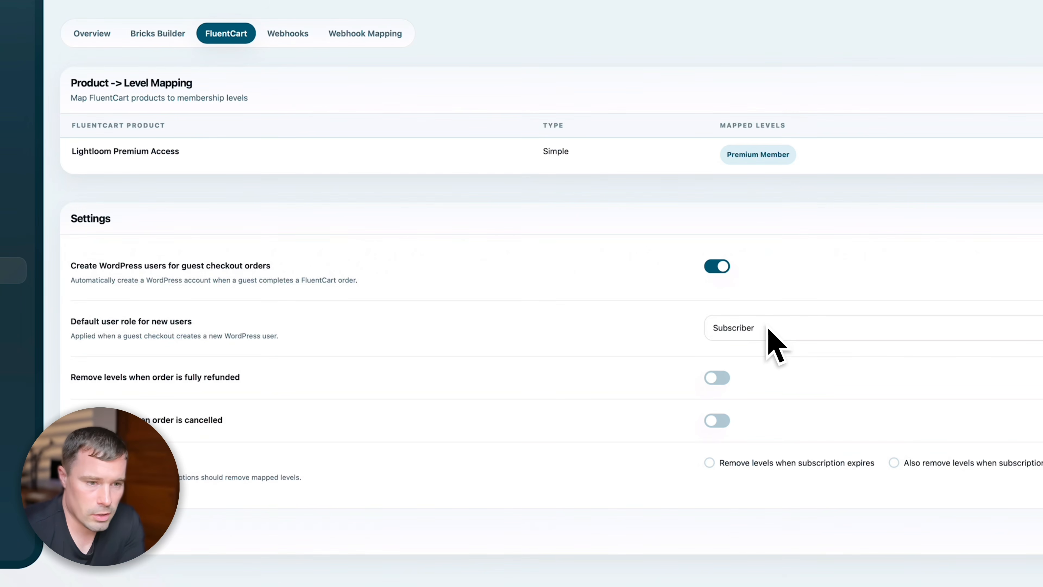
pyautogui.click(780, 328)
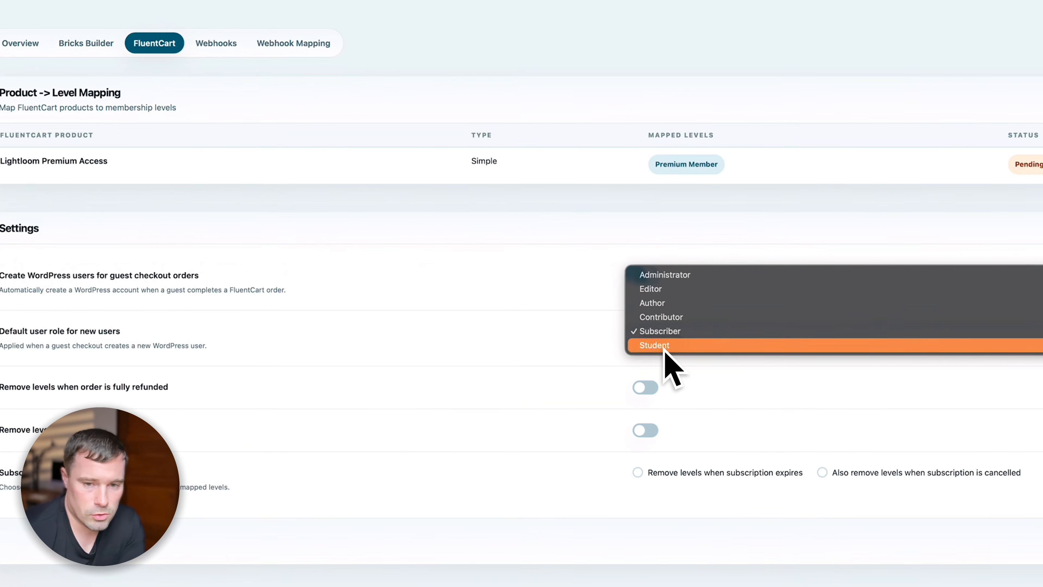
pyautogui.click(698, 341)
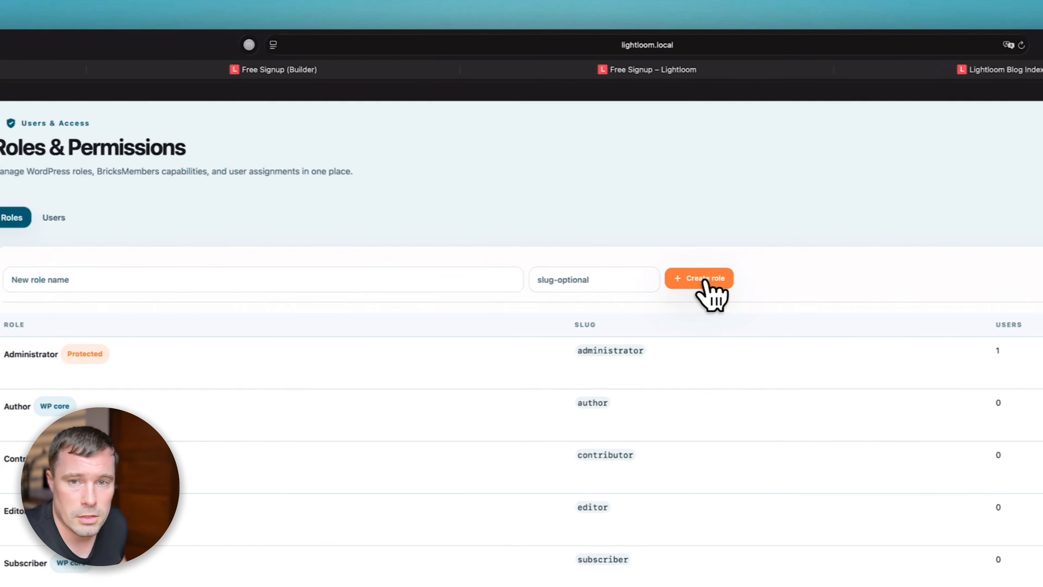
# - Start a new user role and name it 'Premium Member'
pyautogui.click(706, 281)
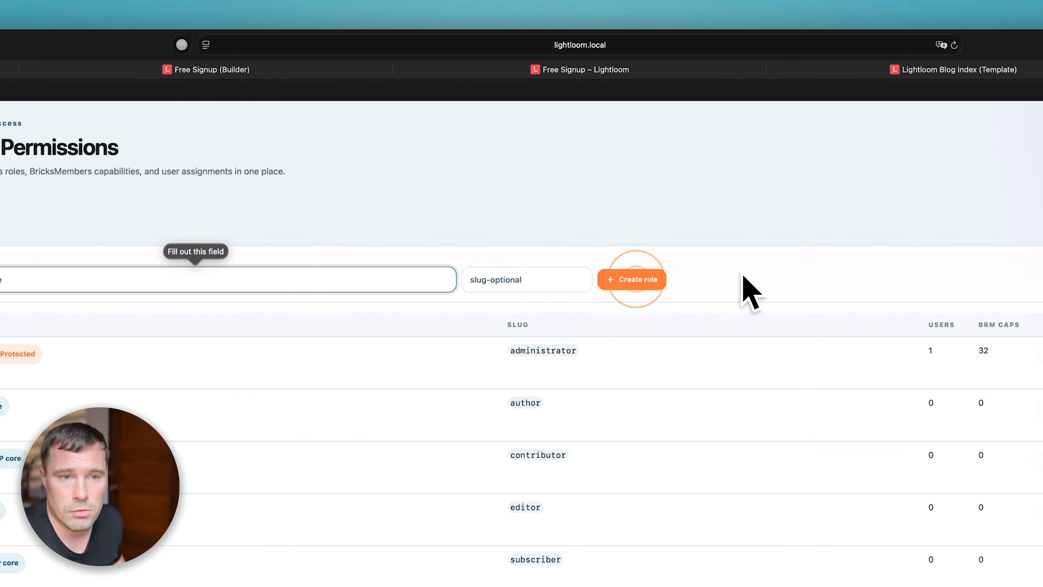
pyautogui.write('Premium m')
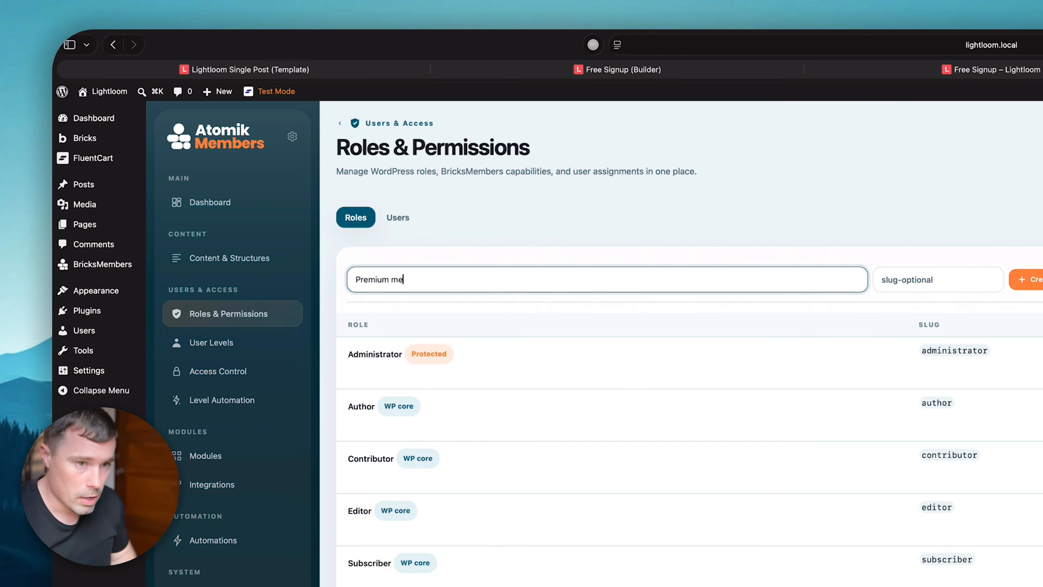
pyautogui.press('BackSpace')
pyautogui.write('Mem')
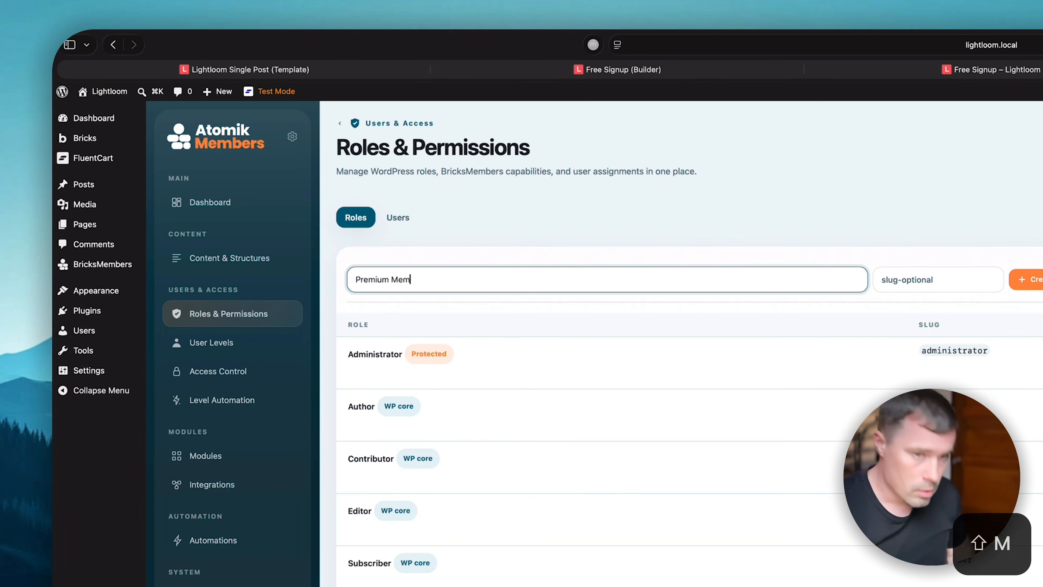
pyautogui.write('ber')
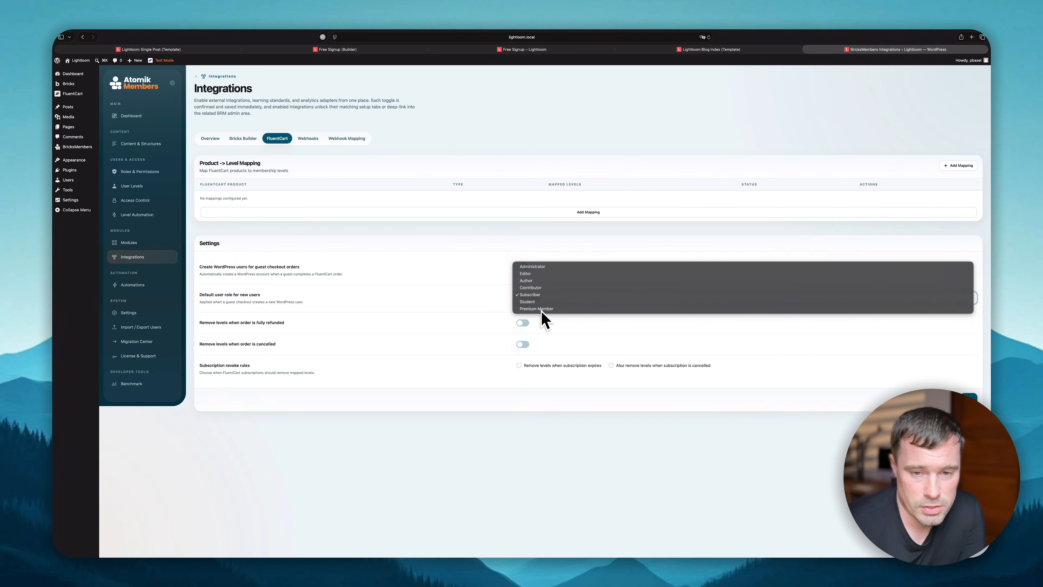
# - Make Premium Member the default new-user role, remove levels on full refund, and save
pyautogui.click(537, 309)
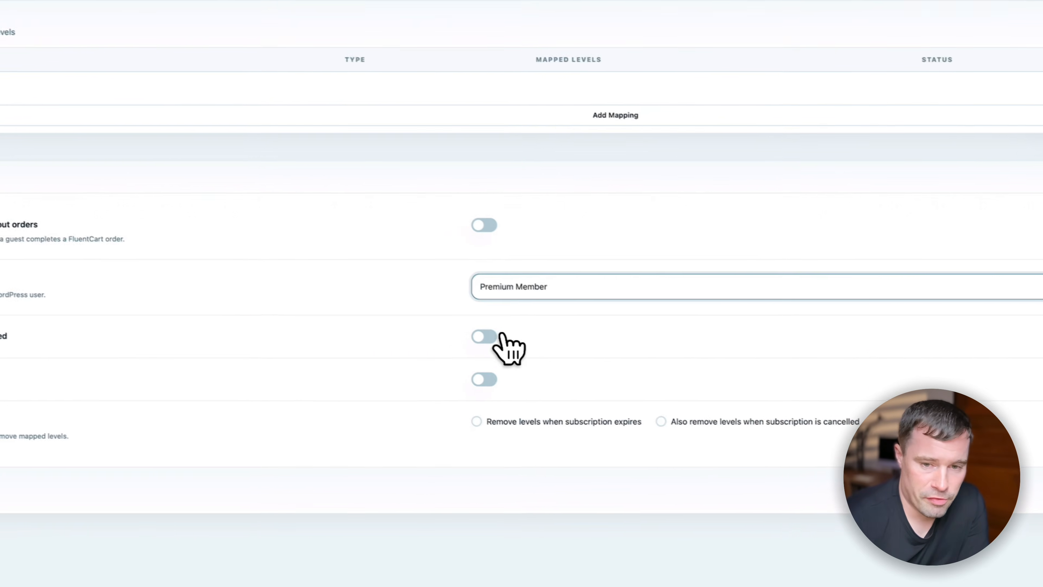
pyautogui.click(490, 337)
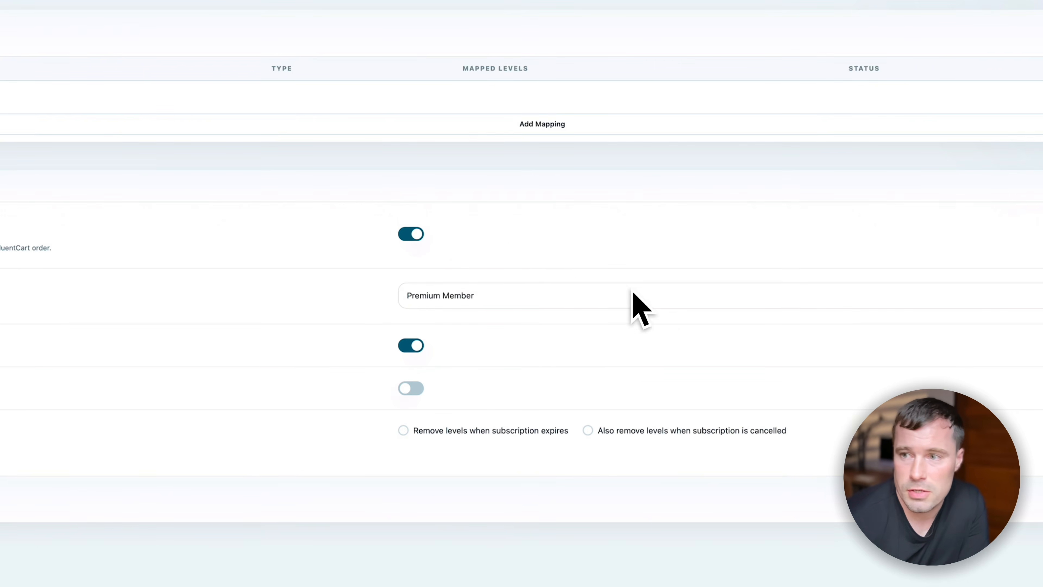
pyautogui.click(948, 347)
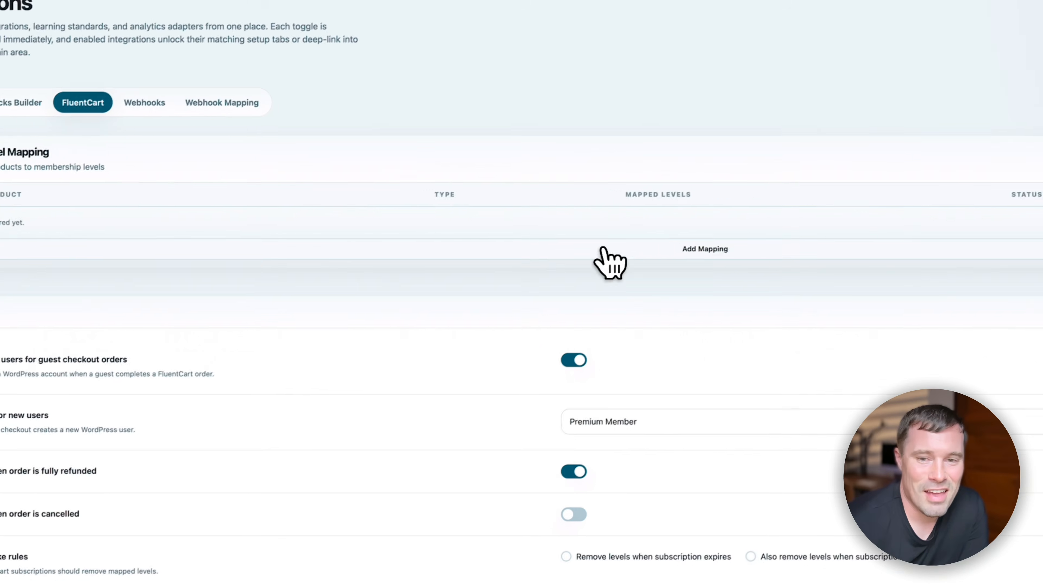
# - Map Lightloom Premium Access to Premium Member, save, and remove levels when subscriptions expire
pyautogui.click(683, 271)
pyautogui.click(489, 459)
pyautogui.click(491, 464)
pyautogui.click(649, 460)
pyautogui.click(676, 466)
pyautogui.click(615, 351)
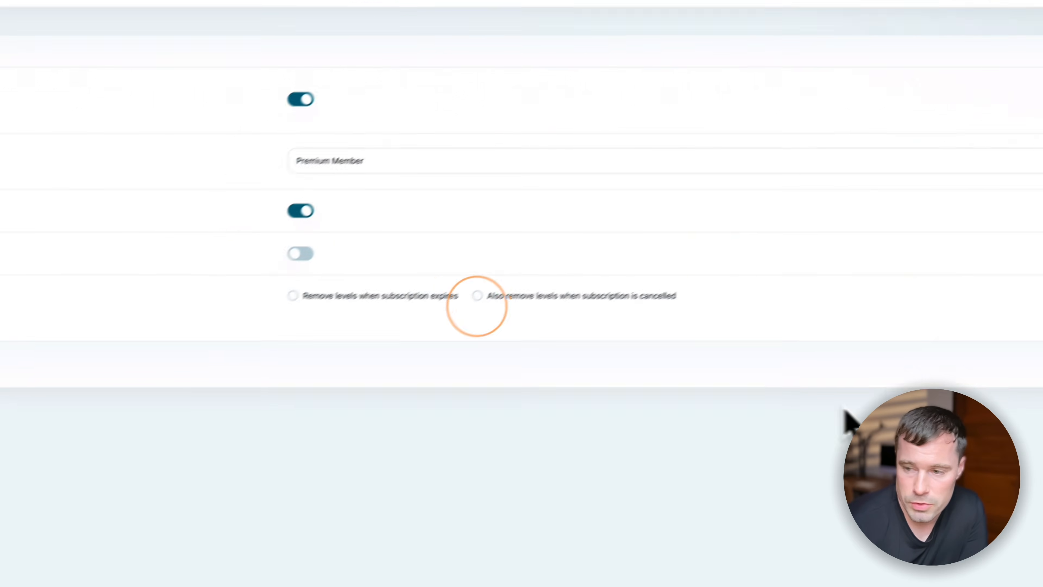
pyautogui.click(945, 386)
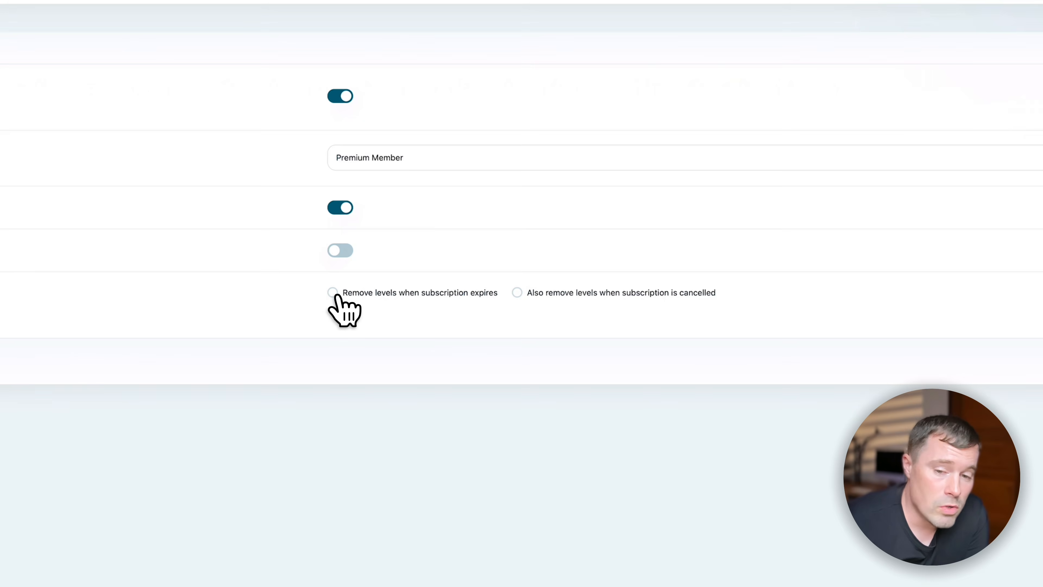
pyautogui.click(334, 293)
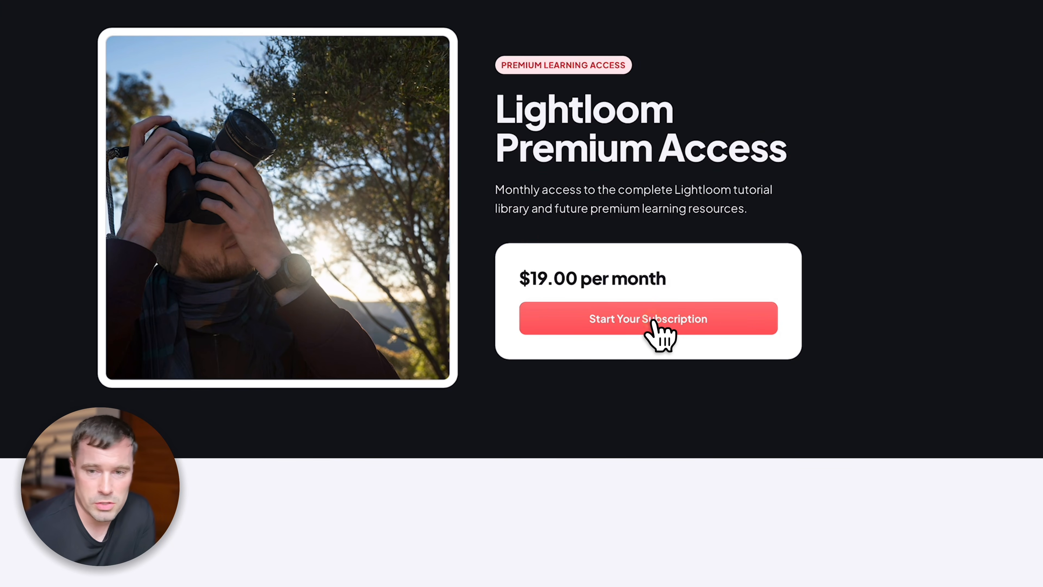
# - Check out Lightloom Premium Access with a billing address and Amnat Charoen state, placing the order
pyautogui.click(653, 323)
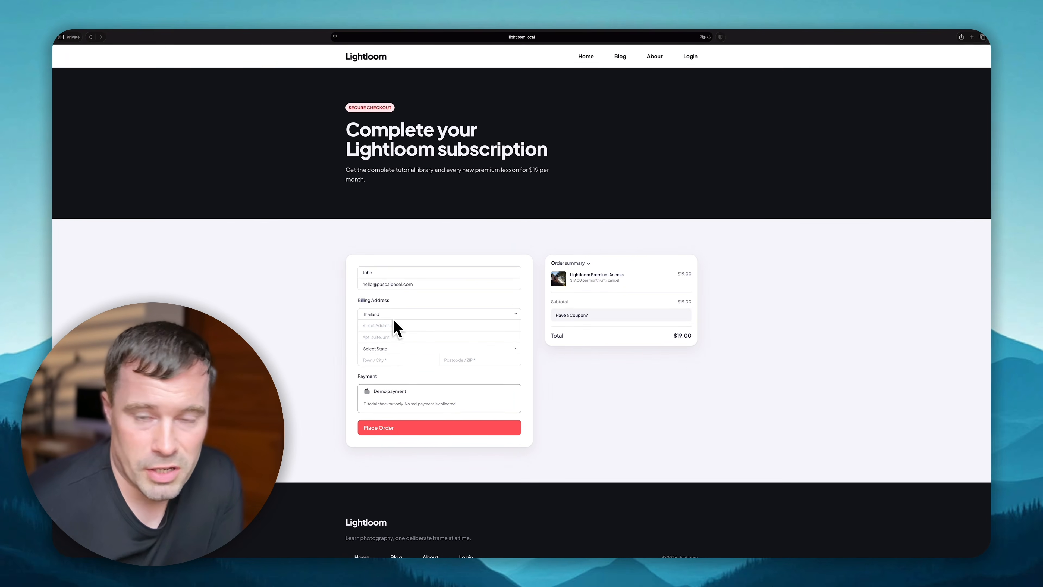
pyautogui.click(404, 326)
pyautogui.write('sdsfgbdf')
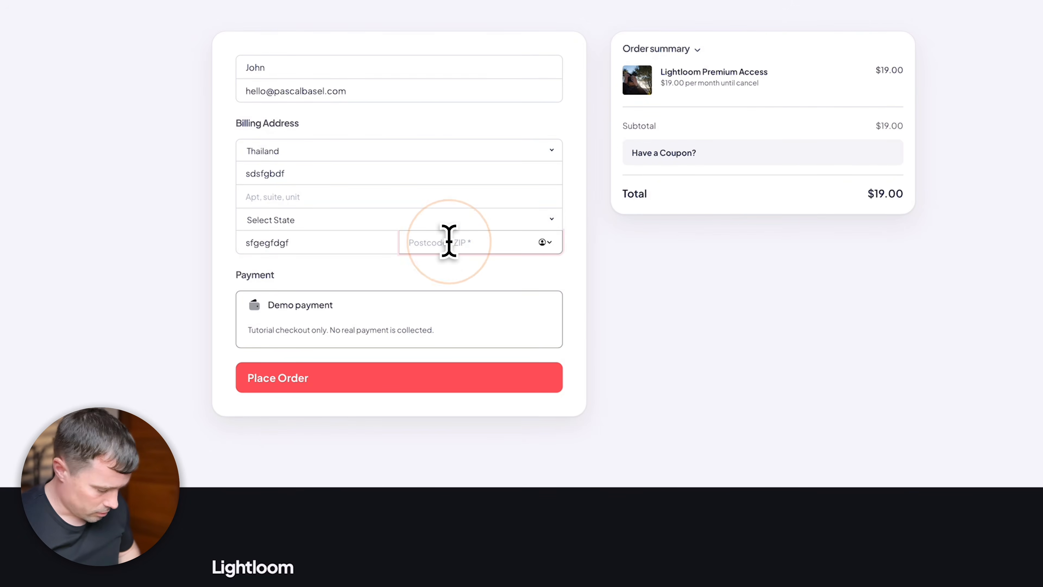
pyautogui.click(744, 324)
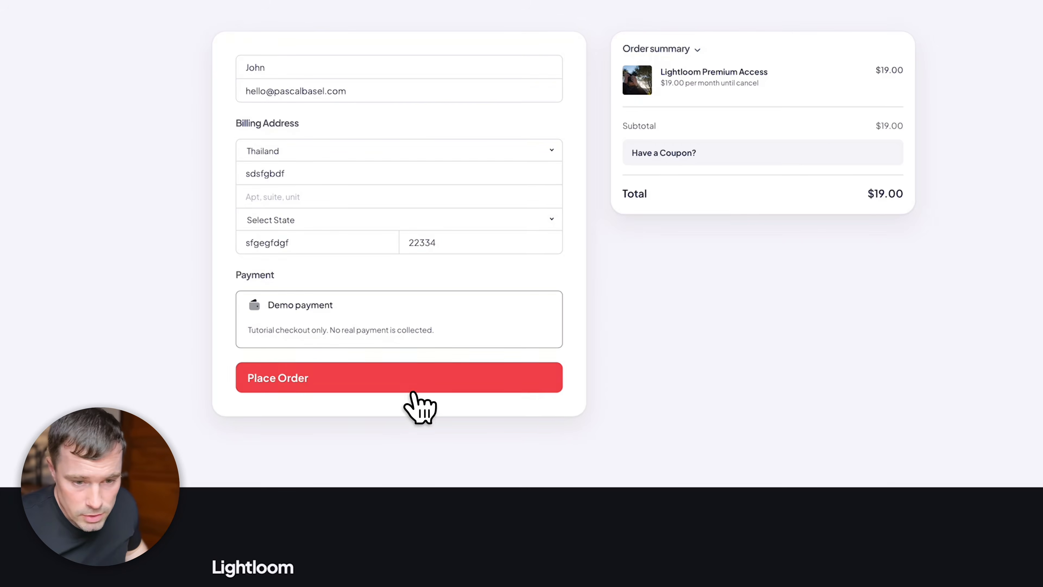
pyautogui.click(382, 385)
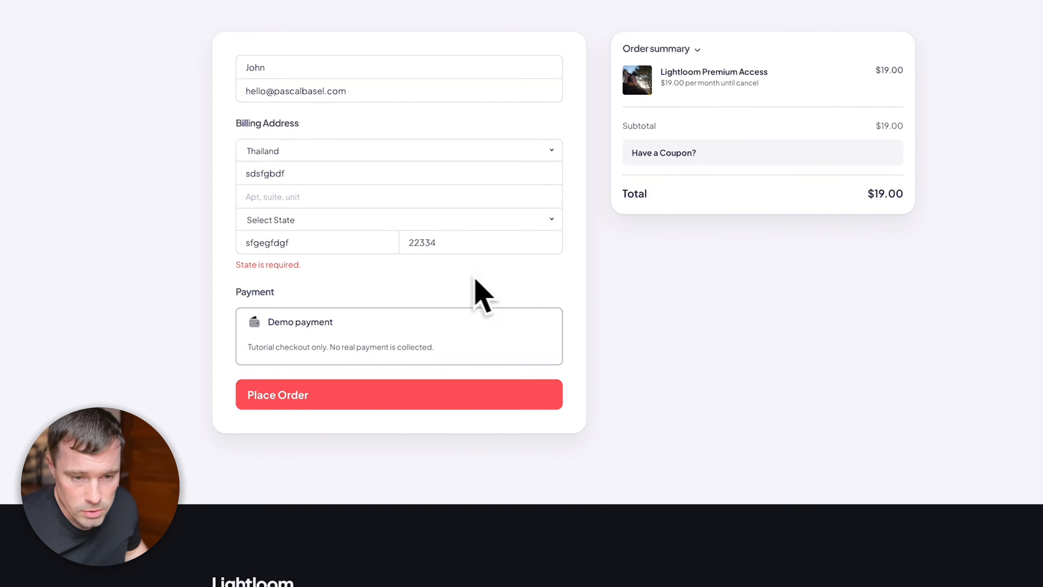
pyautogui.click(326, 213)
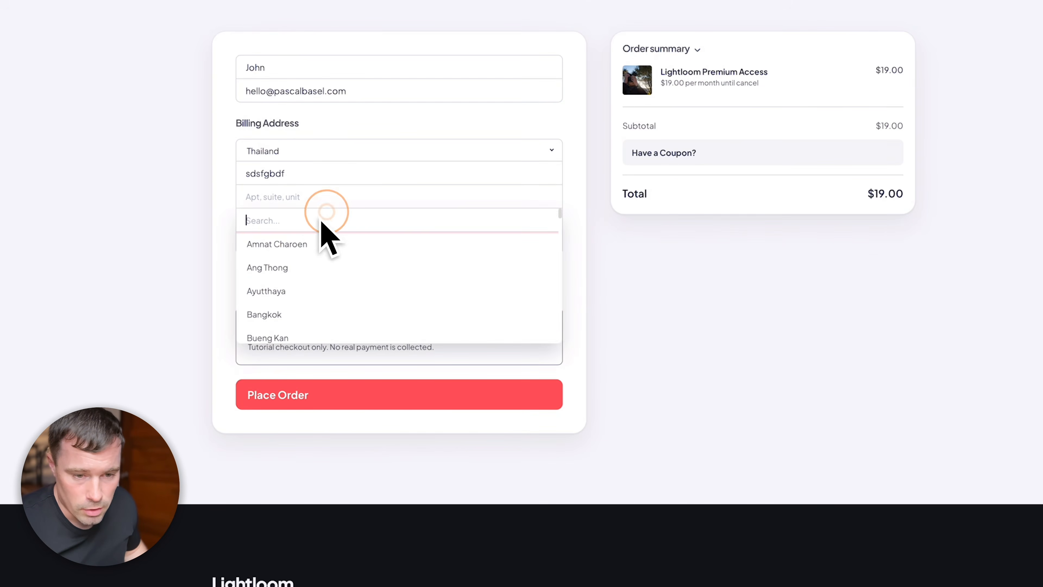
pyautogui.click(299, 246)
pyautogui.click(309, 378)
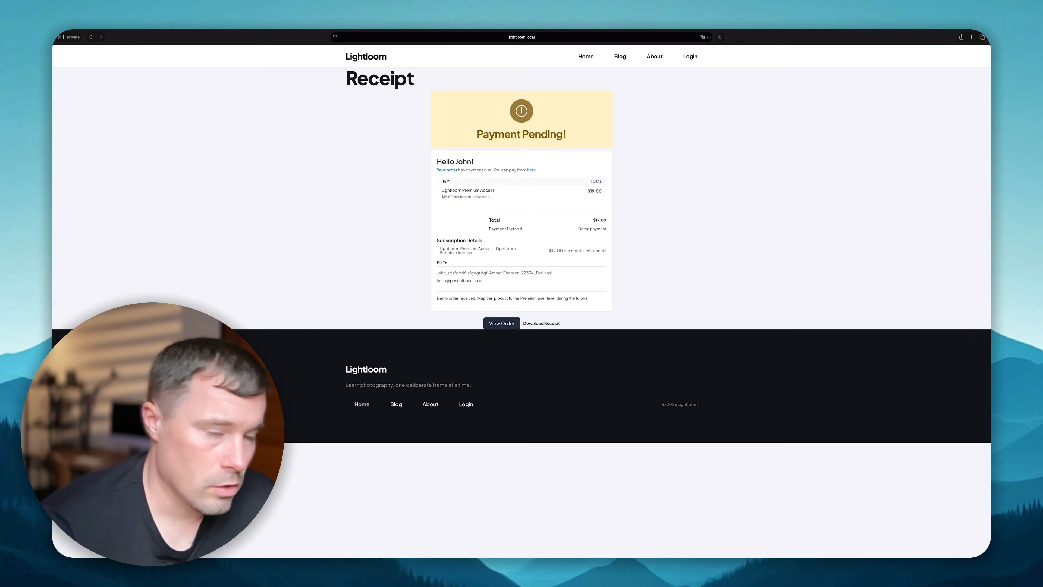
pyautogui.click(806, 305)
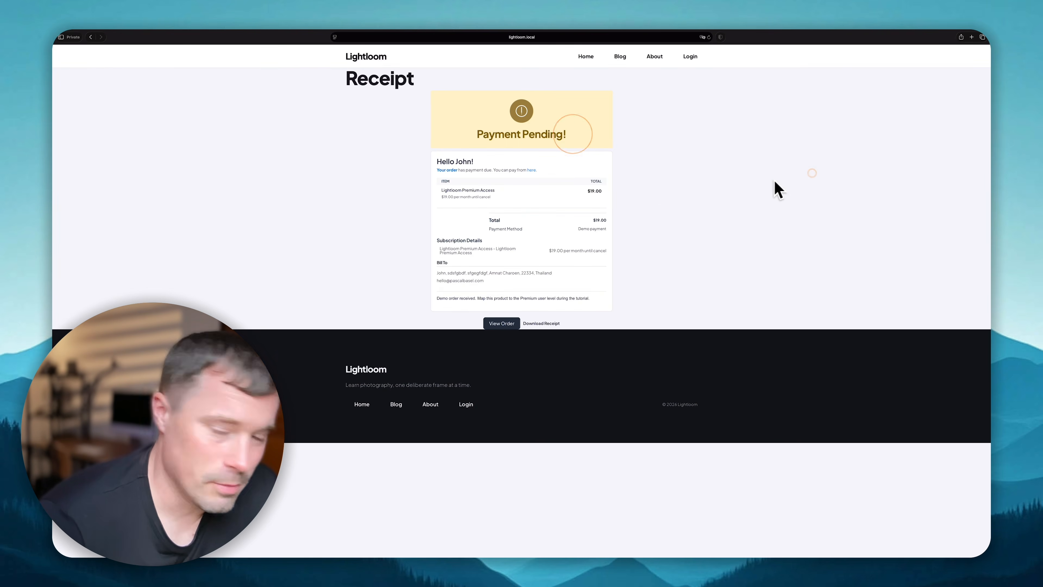
pyautogui.hotkey('ctrl', 'Left')
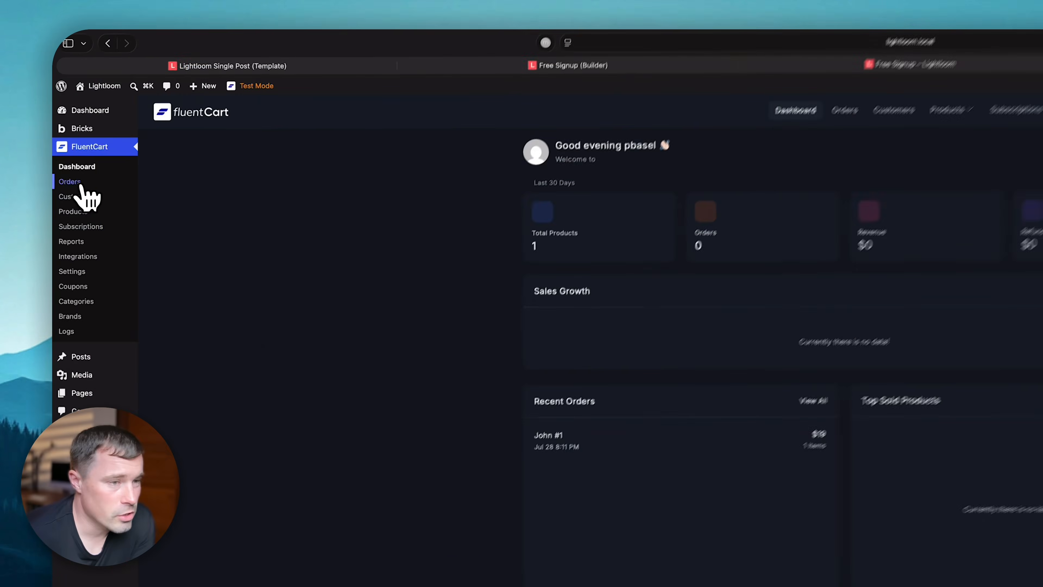
# - Open the FluentCart orders list, with the Users list opened in a new tab
pyautogui.click(81, 185)
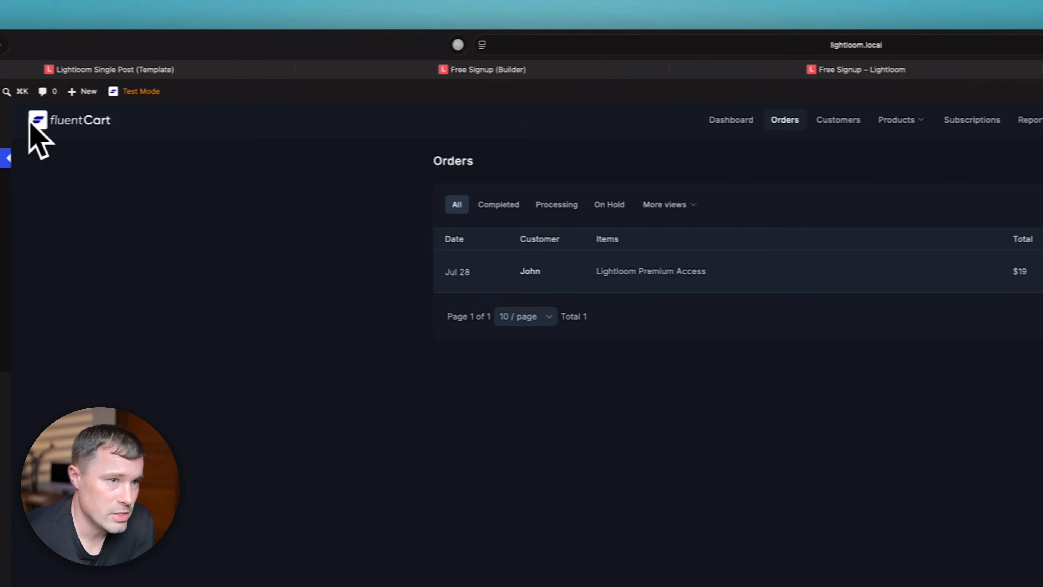
pyautogui.rightClick(111, 340)
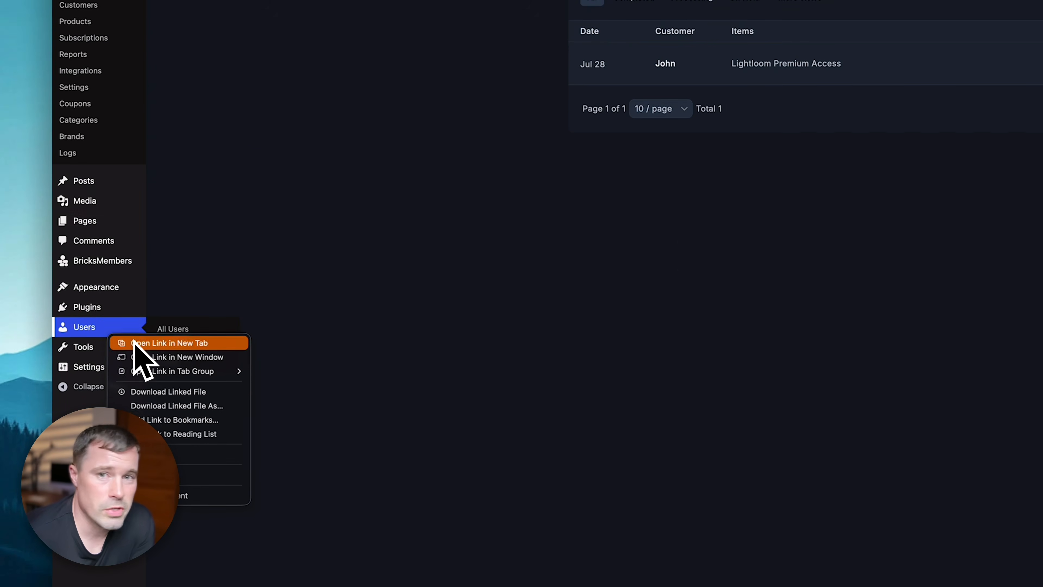
pyautogui.click(135, 347)
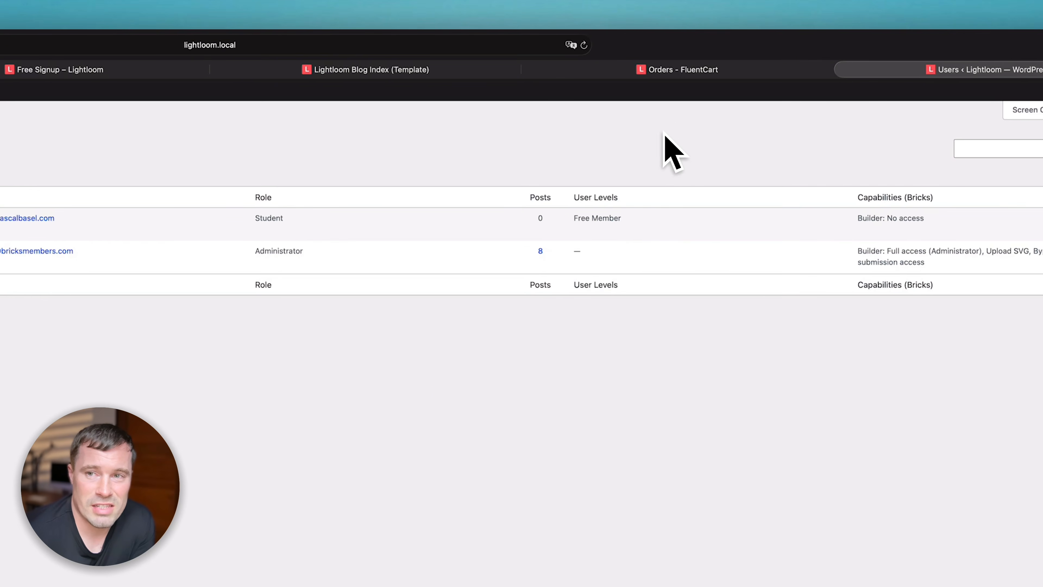
pyautogui.click(682, 70)
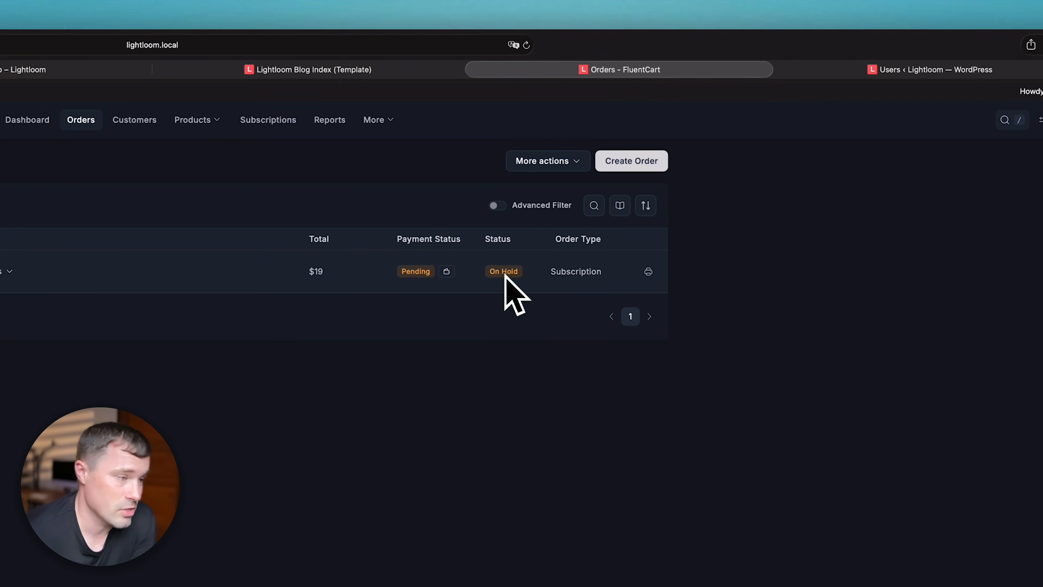
# - Mark the pending Lightloom Premium Access order as paid, then view the receipt window
pyautogui.click(589, 271)
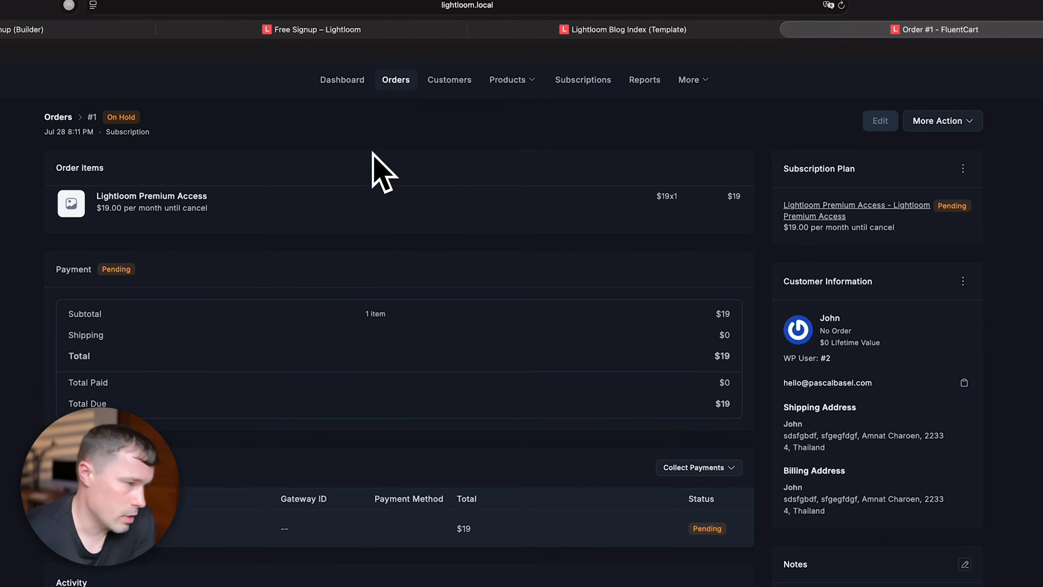
pyautogui.click(682, 406)
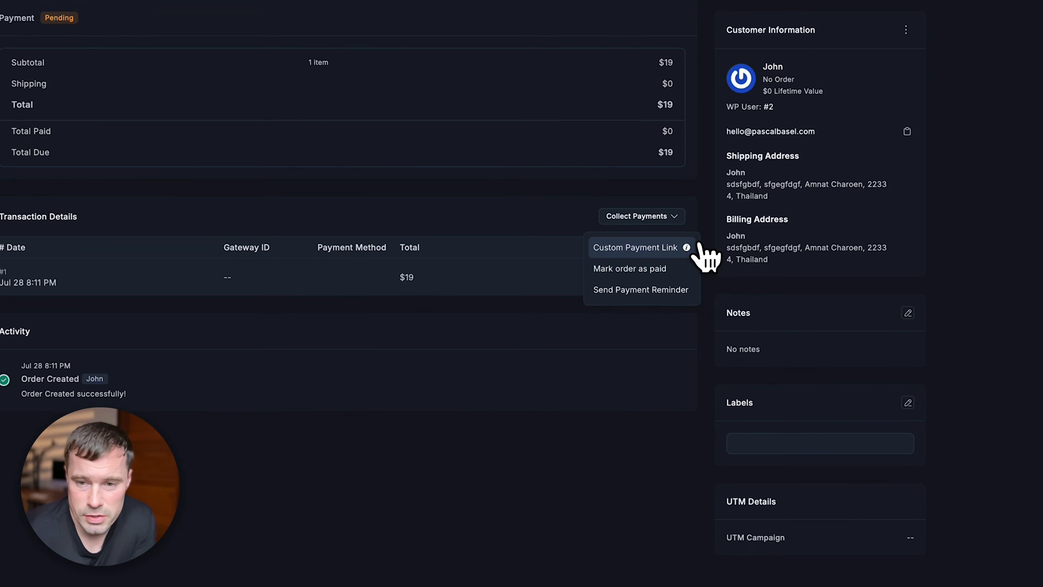
pyautogui.click(621, 288)
pyautogui.click(364, 299)
pyautogui.click(403, 258)
pyautogui.click(531, 463)
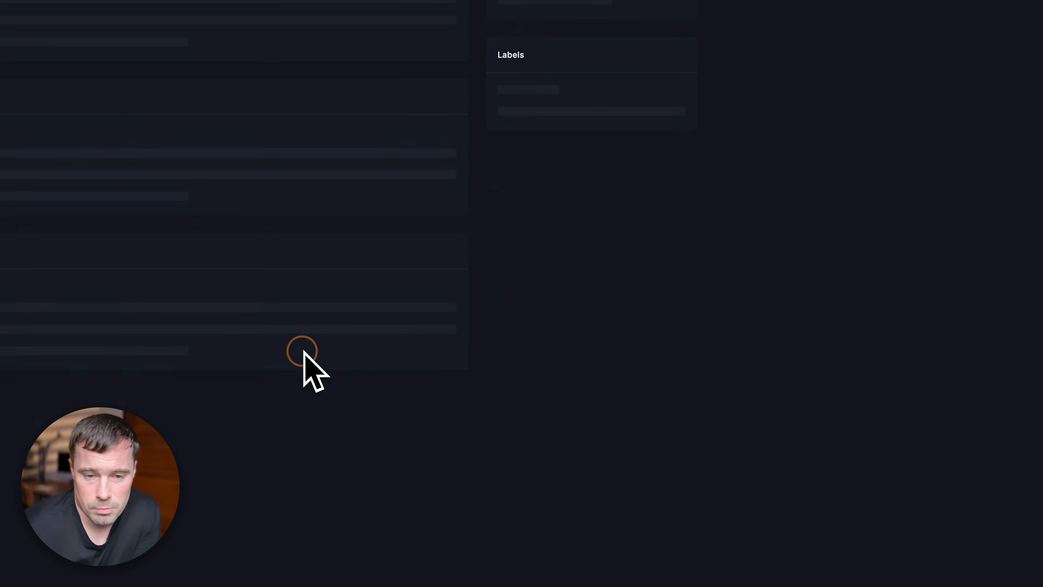
pyautogui.click(984, 112)
pyautogui.hotkey('ctrl', 'Right')
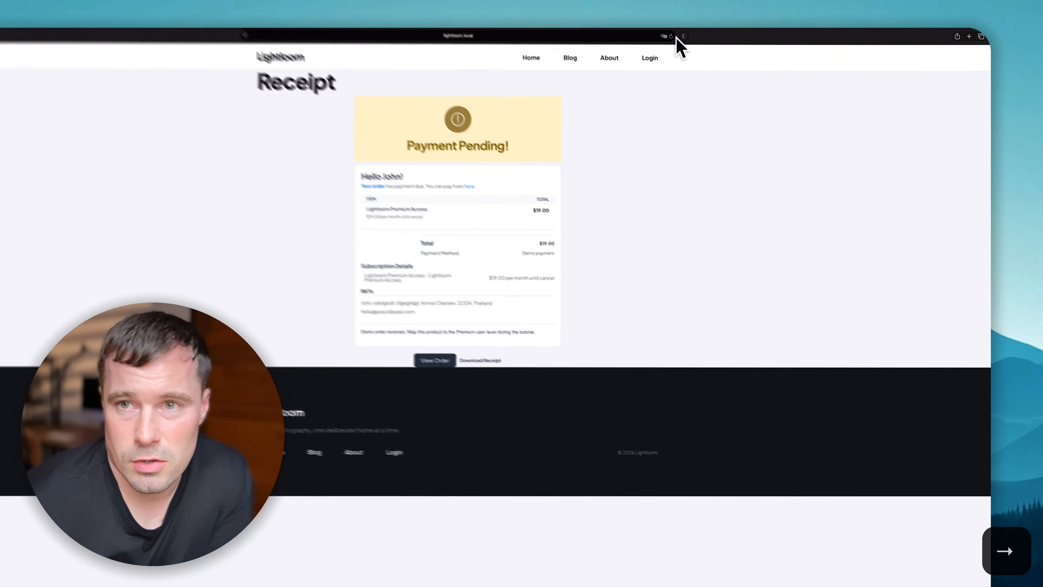
# - Reload the receipt, then switch off Free Member in the buyer's BricksMembers profile section
pyautogui.click(662, 36)
pyautogui.hotkey('ctrl', 'Left')
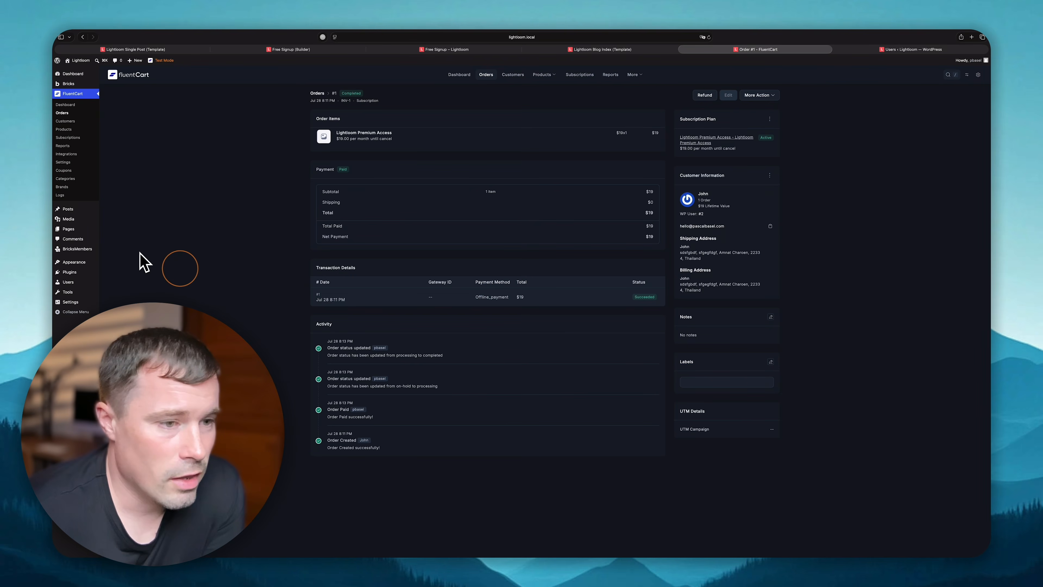
pyautogui.click(94, 289)
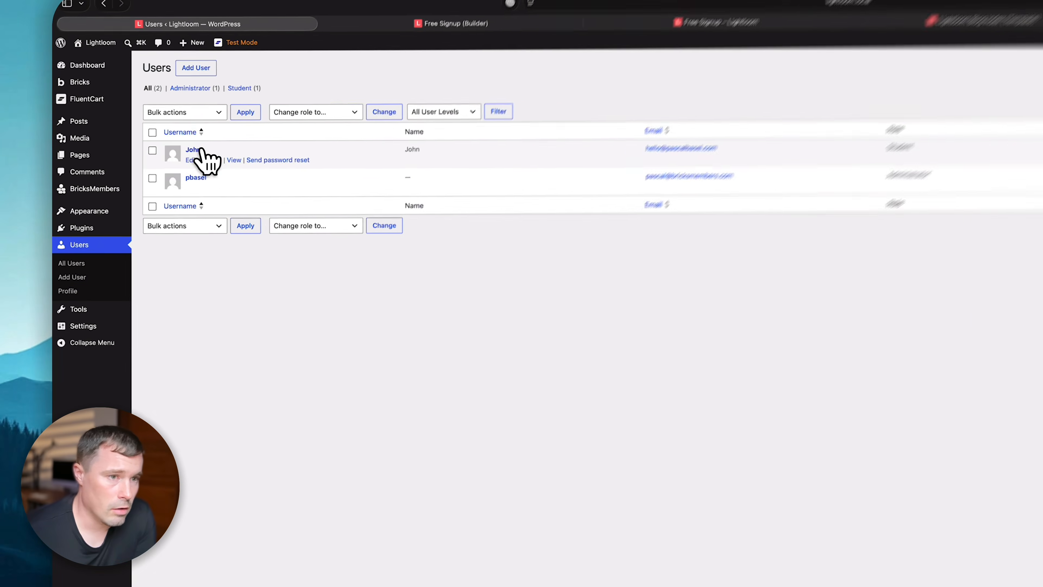
pyautogui.click(135, 124)
pyautogui.scroll(-15, 514, 473)
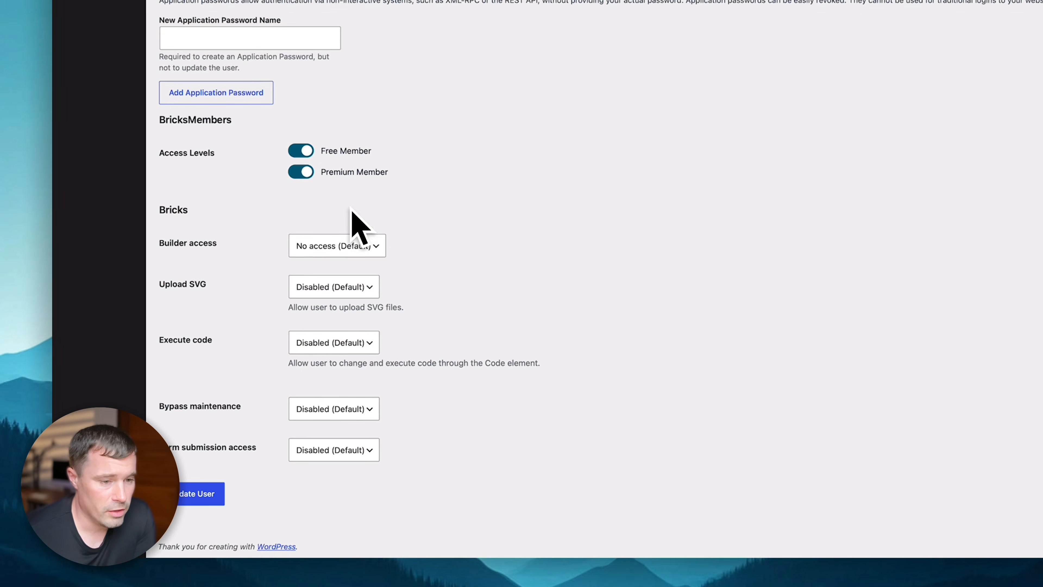
pyautogui.click(300, 163)
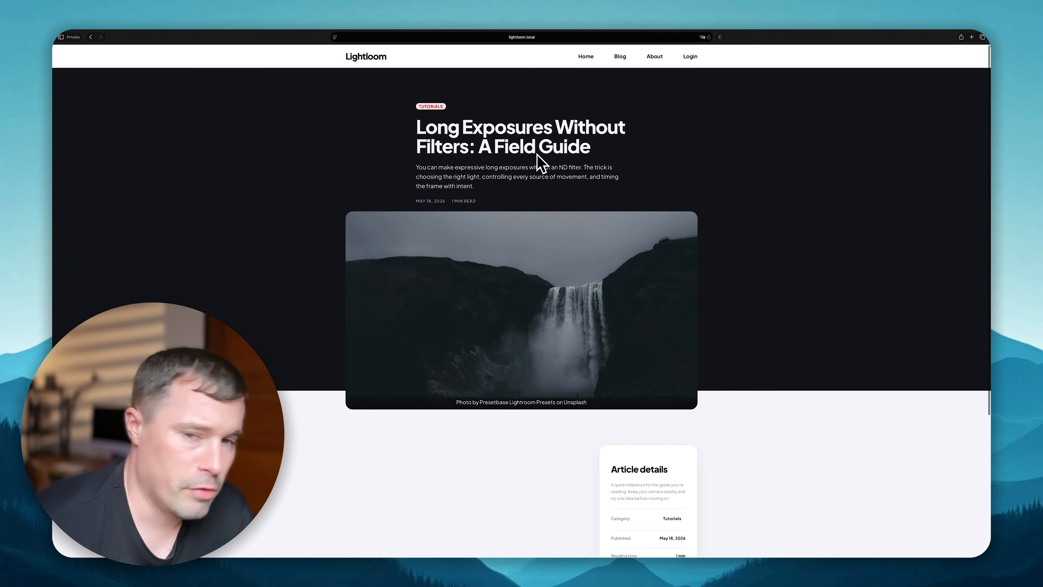
pyautogui.scroll(-5, 535, 304)
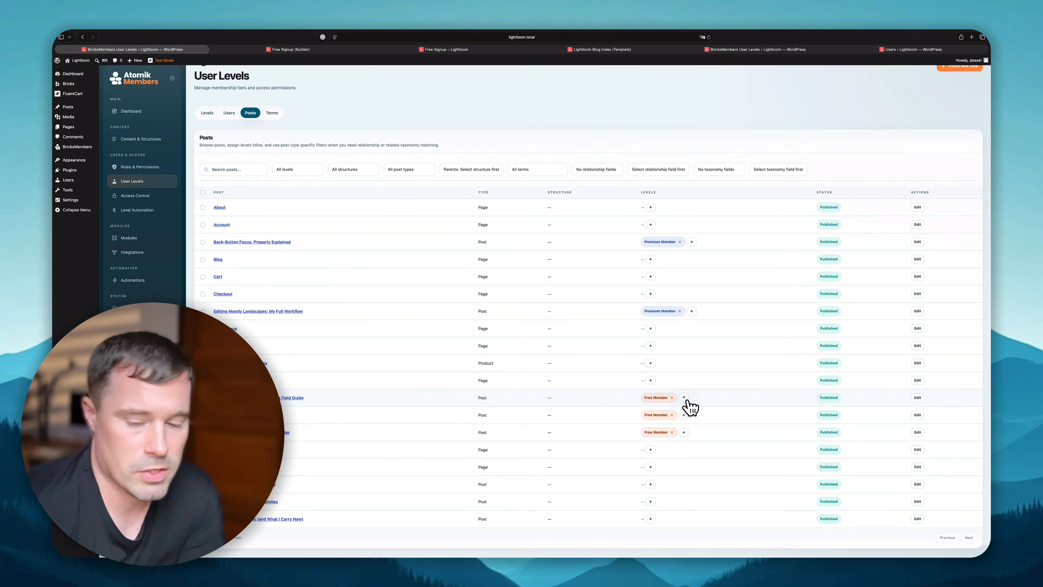
# - Add Premium Member to Long Exposures Without Filters, Mastering Golden Hour Metering and Reading Histograms posts
pyautogui.click(684, 398)
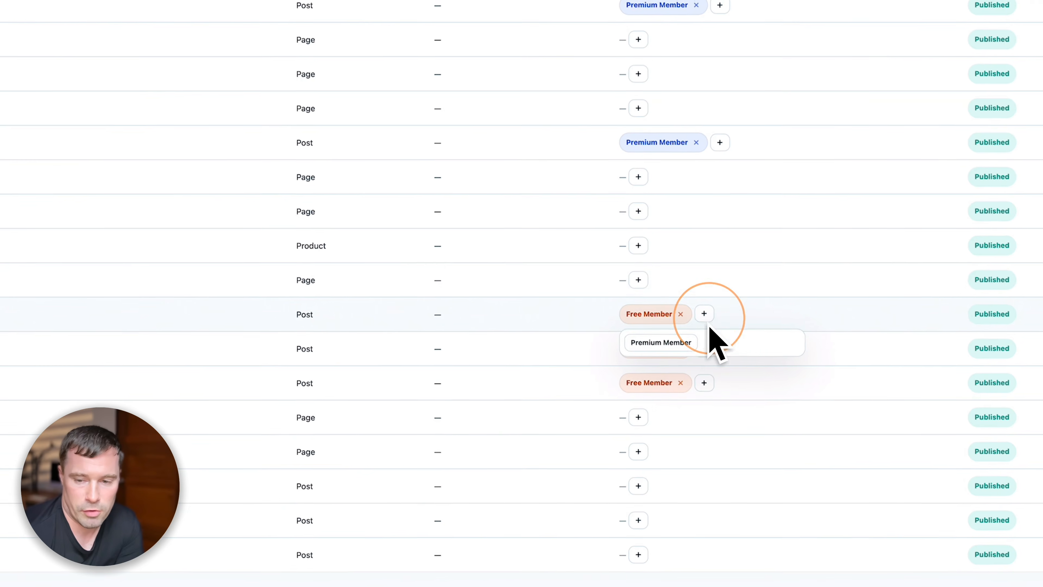
pyautogui.click(289, 289)
pyautogui.click(298, 322)
pyautogui.click(286, 378)
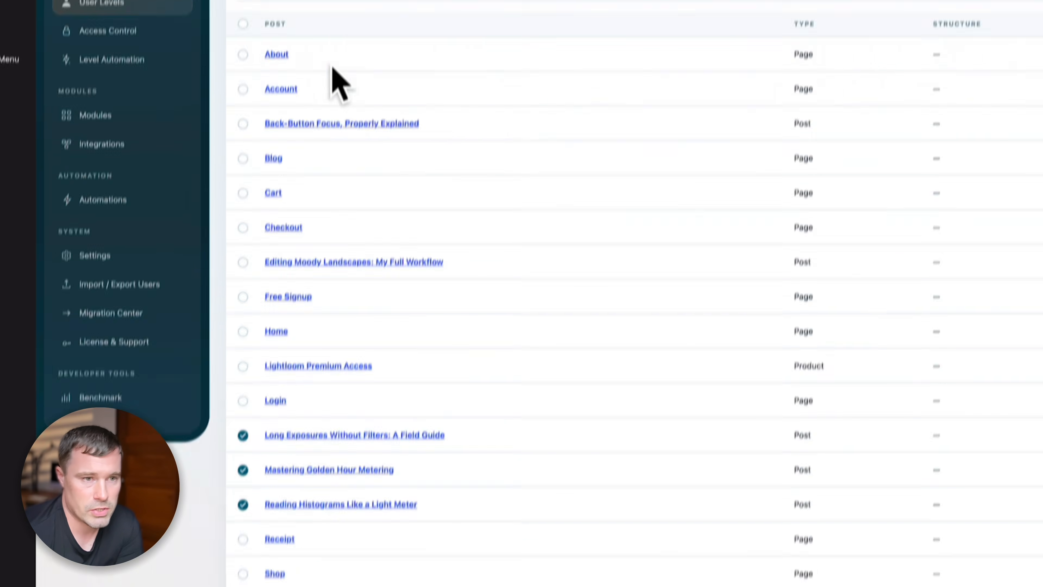
pyautogui.click(347, 153)
pyautogui.click(328, 194)
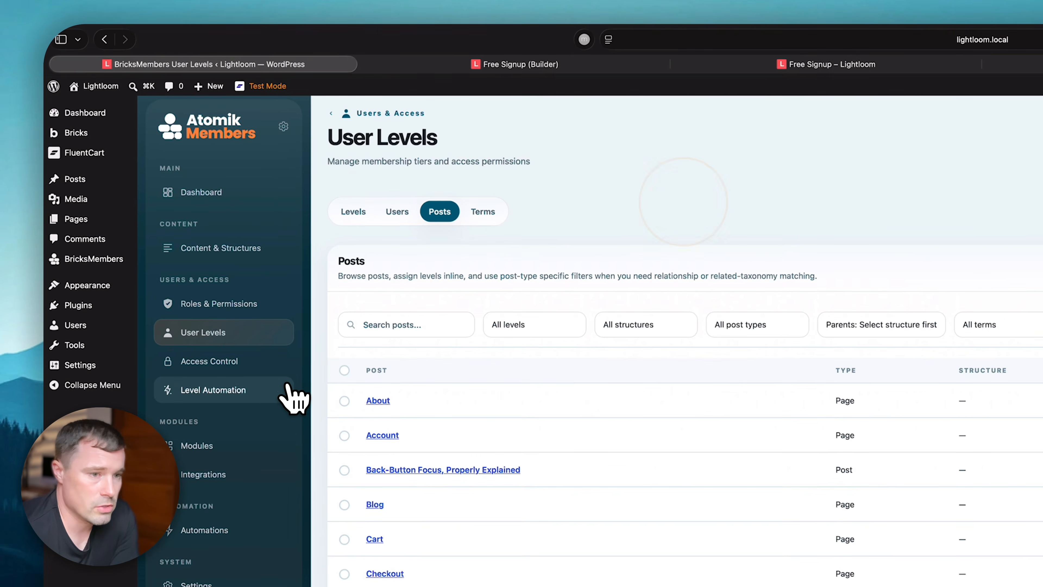
# - Create and save a Level Automation rule that assigns Premium Member to all Posts
pyautogui.click(270, 385)
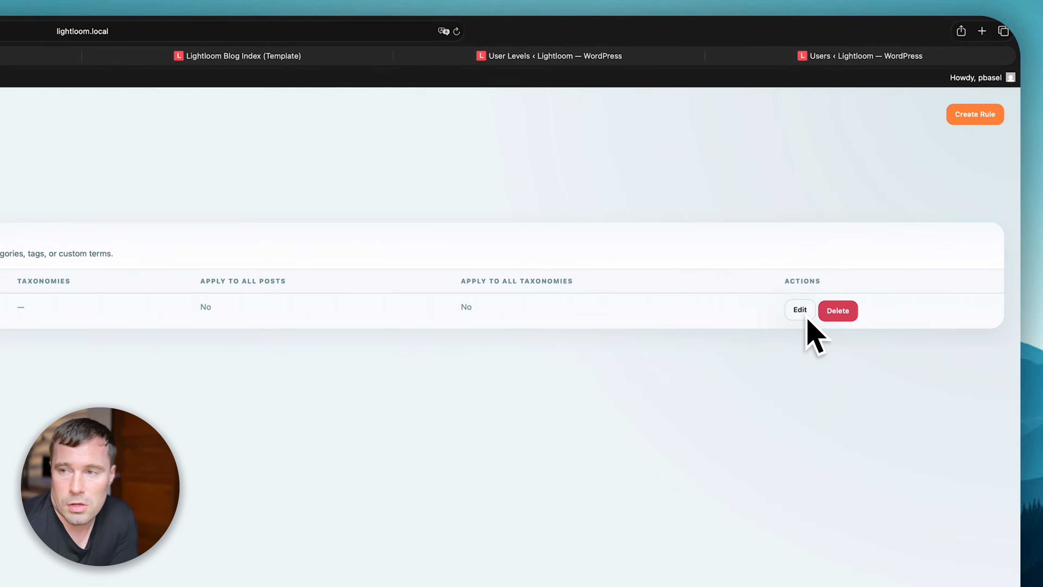
pyautogui.click(973, 111)
pyautogui.click(389, 298)
pyautogui.click(536, 272)
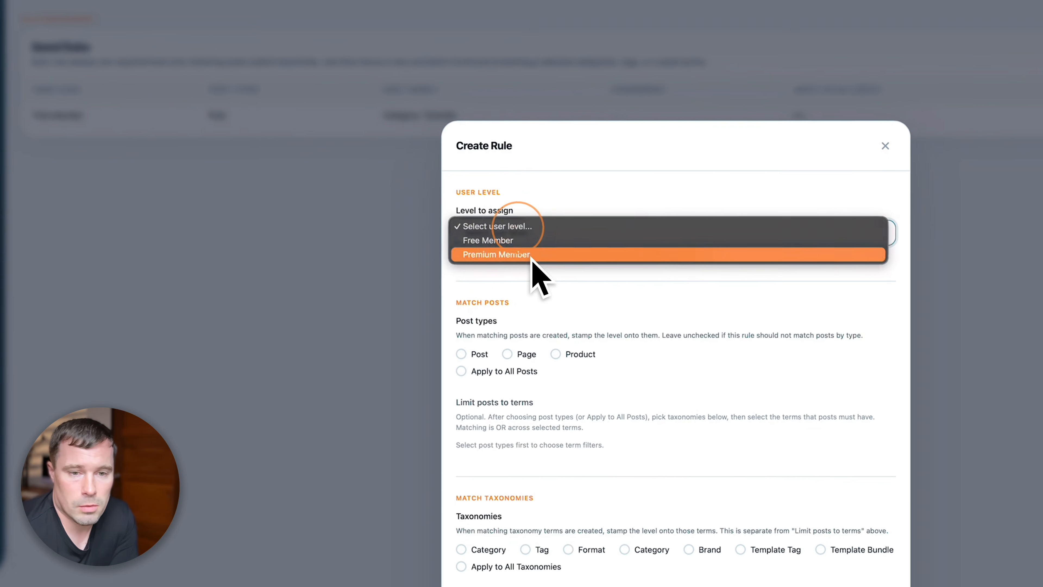
pyautogui.click(474, 348)
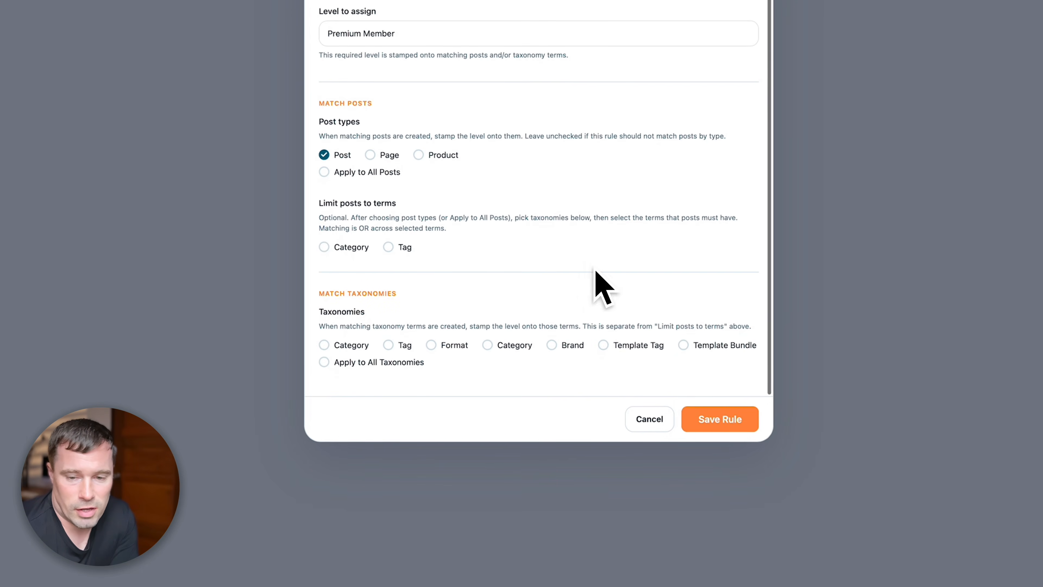
pyautogui.click(711, 416)
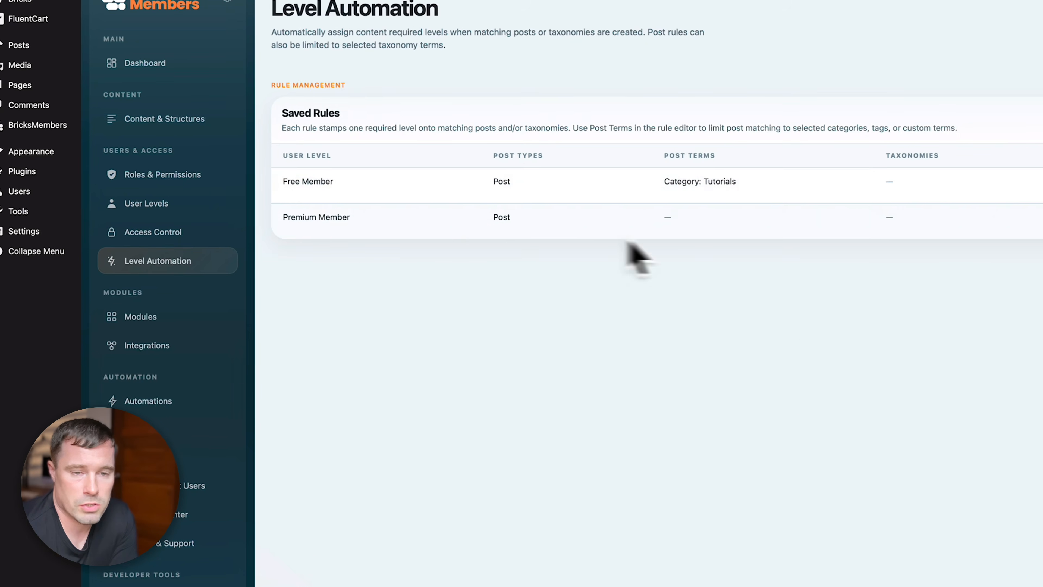
pyautogui.click(751, 432)
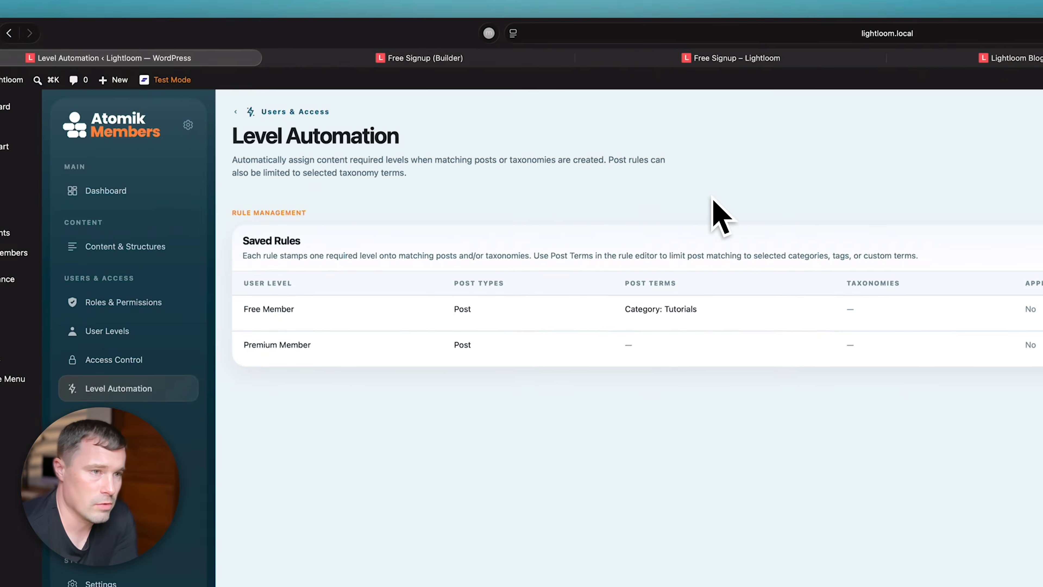
pyautogui.click(346, 98)
pyautogui.click(76, 184)
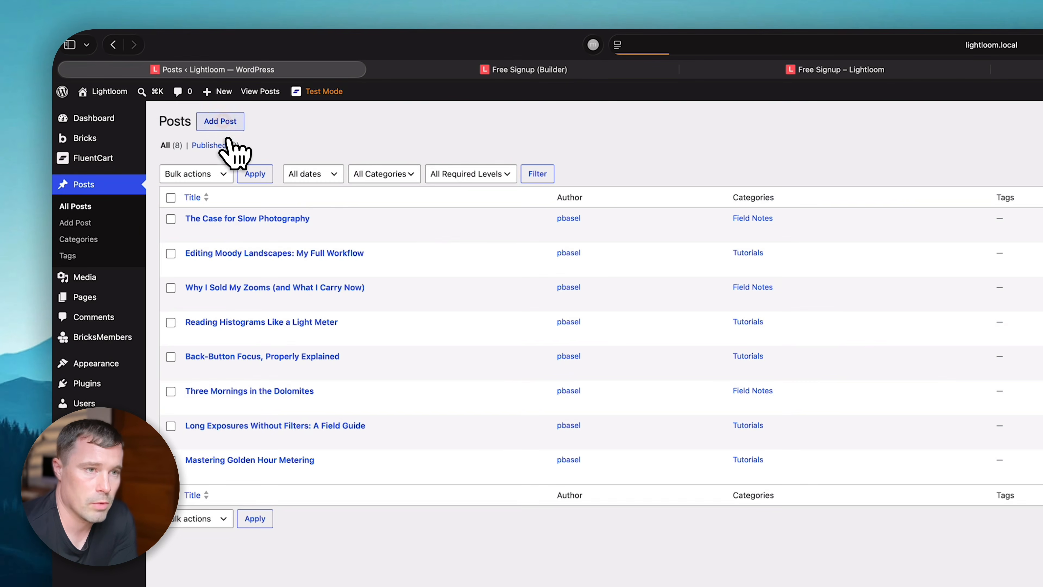
# - Start a new post to confirm Premium Member is pre-ticked, then return to the posts list
pyautogui.click(220, 122)
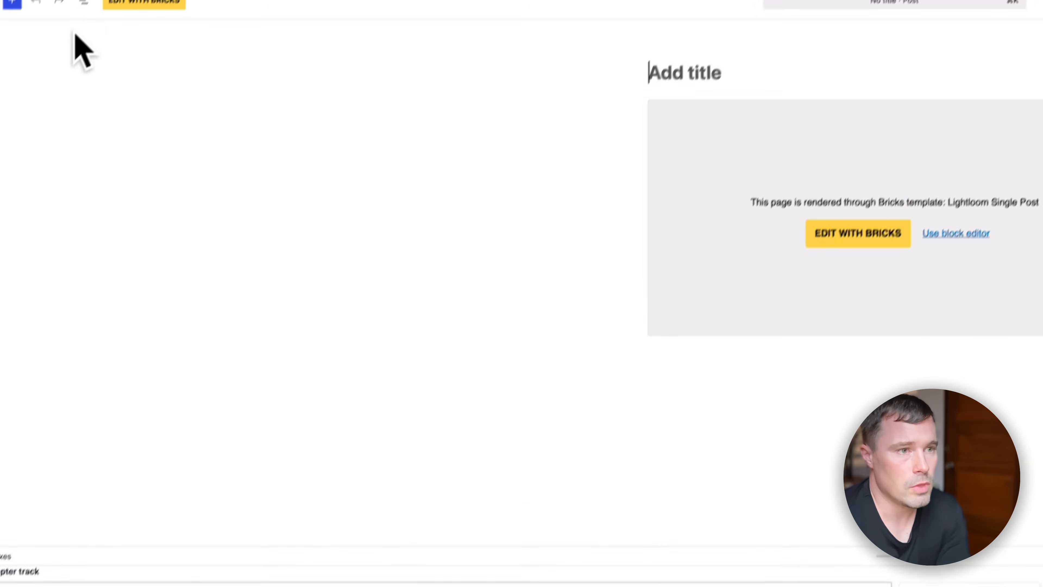
pyautogui.click(57, 86)
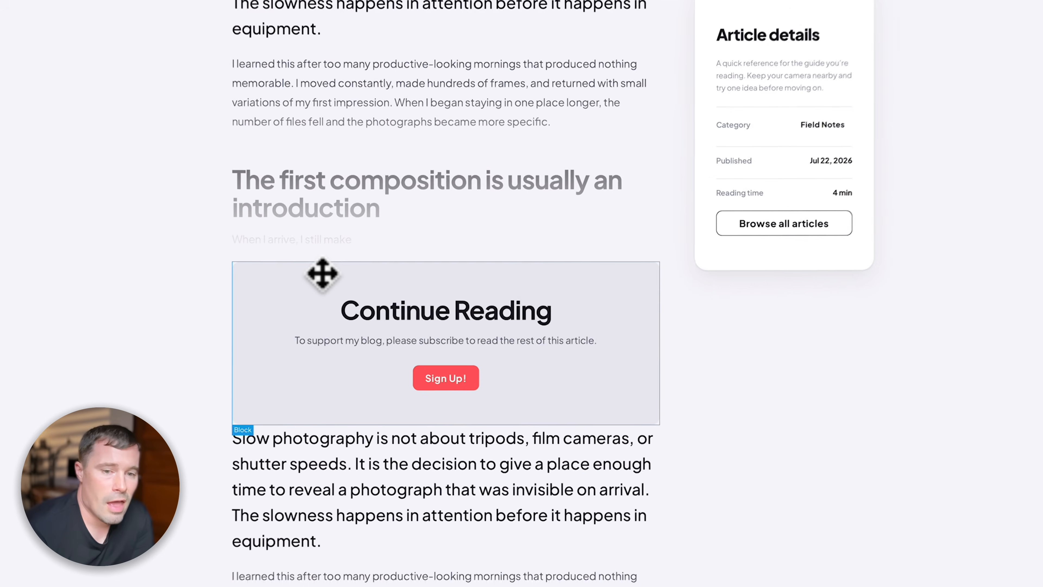
# - Duplicate the Continue Reading sign-up box and select the copy's heading
pyautogui.click(394, 255)
pyautogui.rightClick(307, 277)
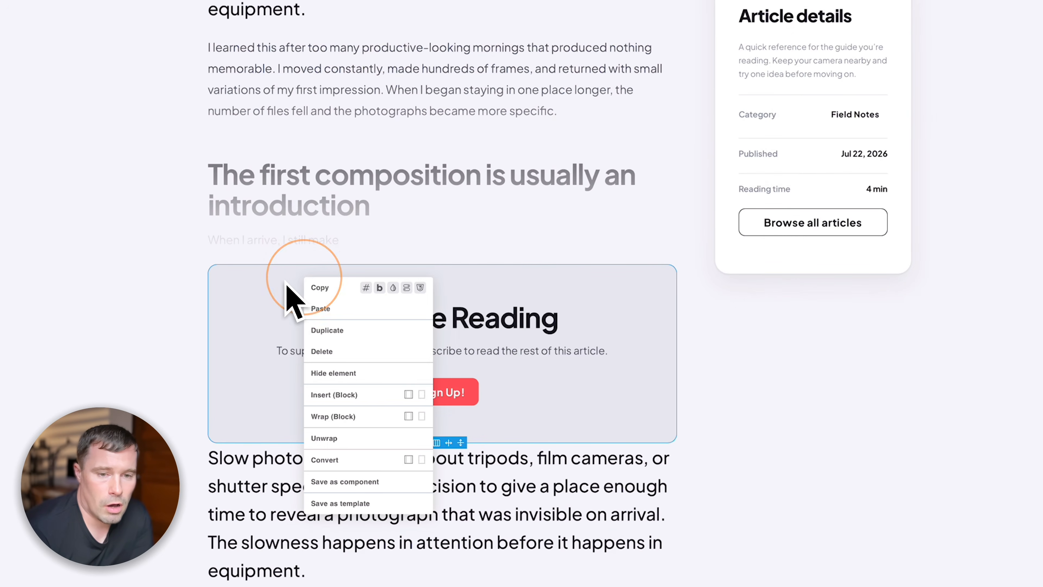
pyautogui.click(344, 338)
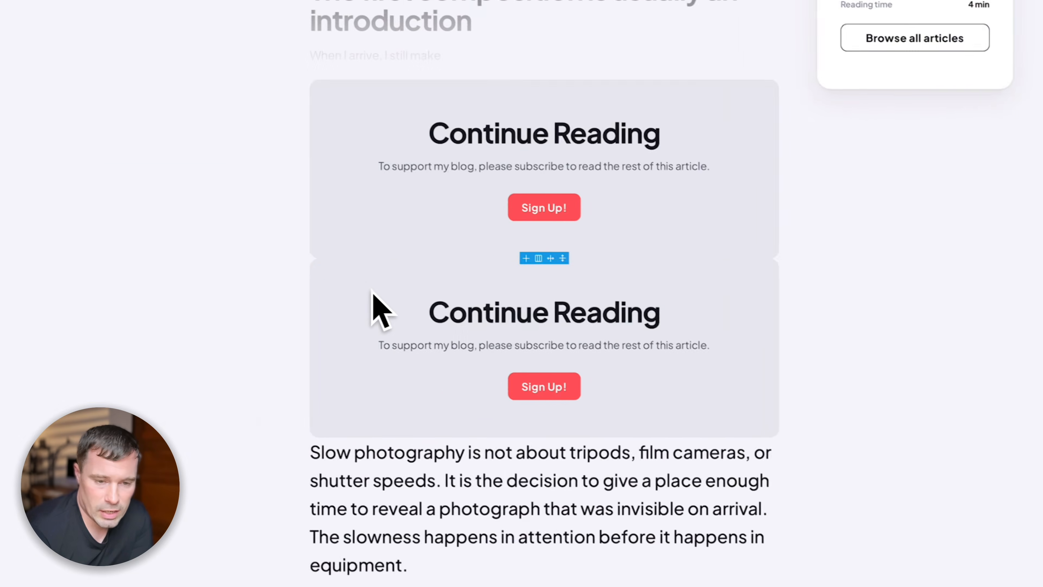
pyautogui.click(37, 318)
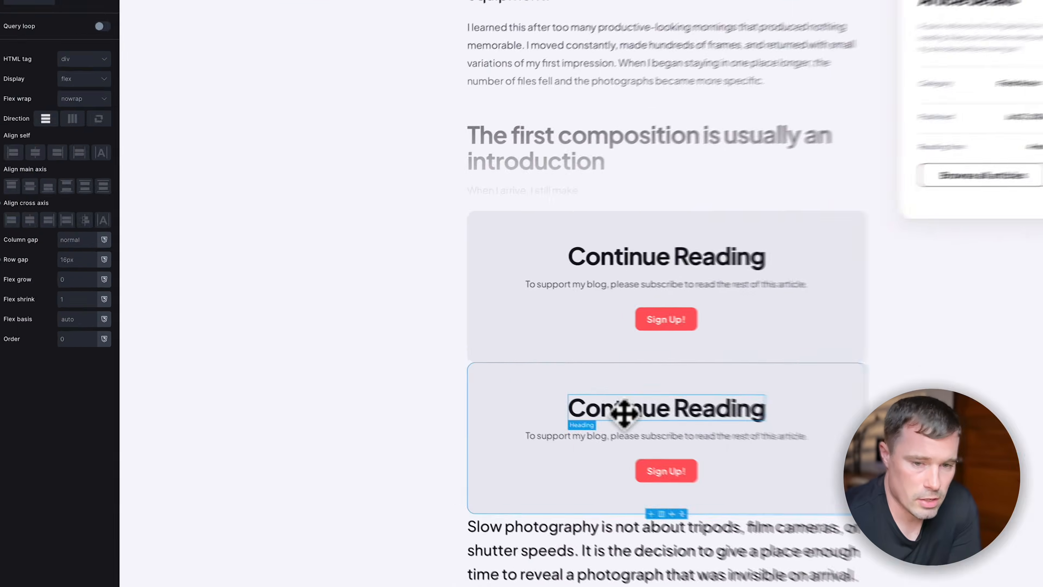
pyautogui.click(459, 366)
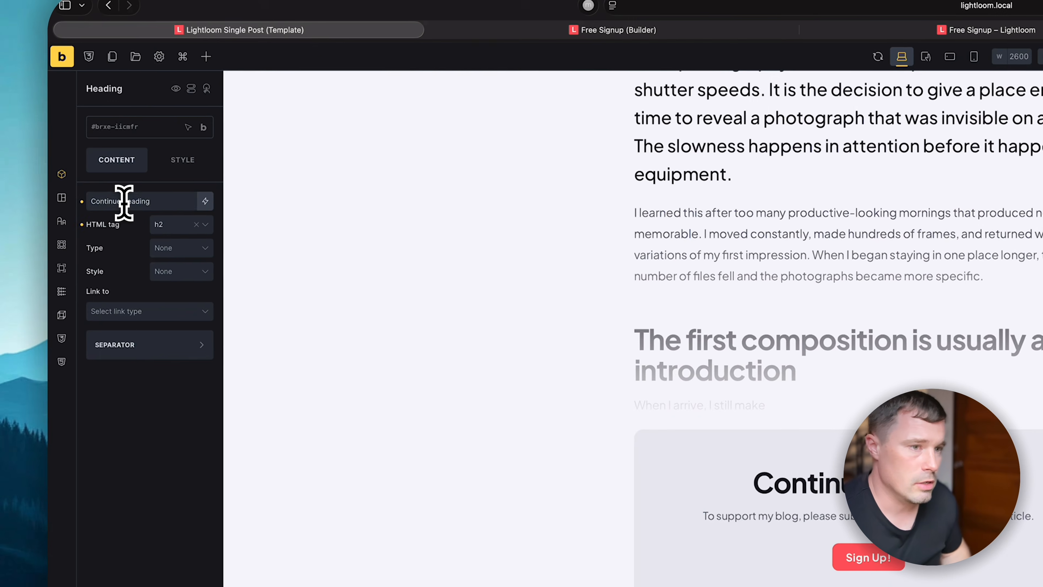
# - Retitle the copy 'Purchase Access' and set its text to 'This is premium content. Please purchase a subscription.'
pyautogui.tripleClick(87, 123)
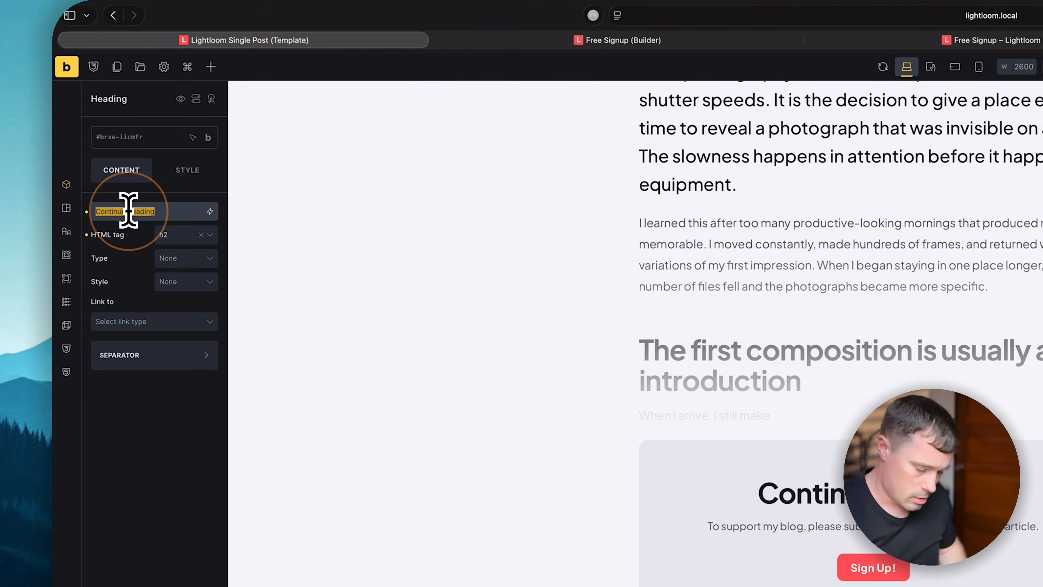
pyautogui.write('Purchase Ac')
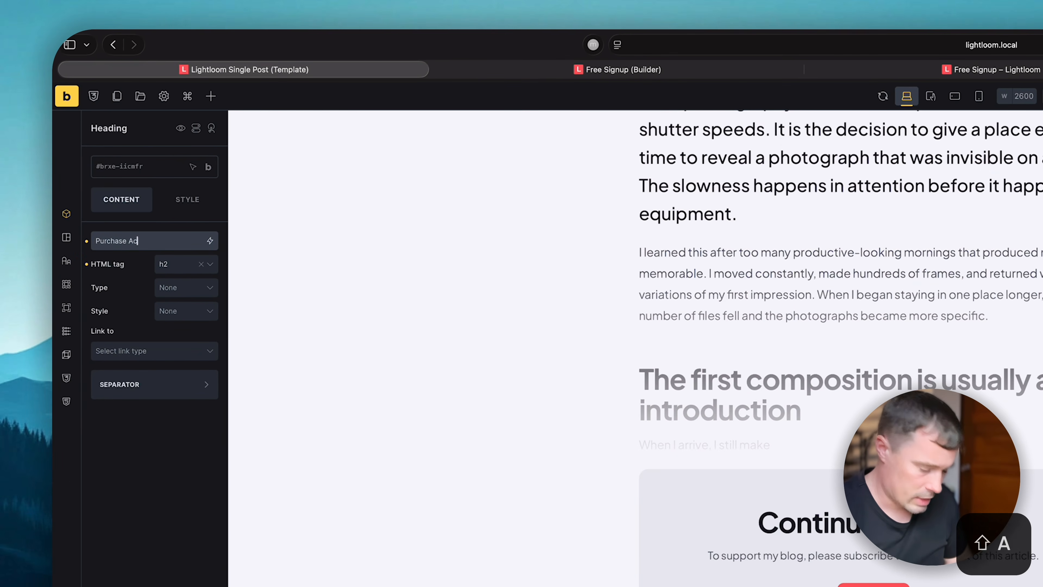
pyautogui.write('cess')
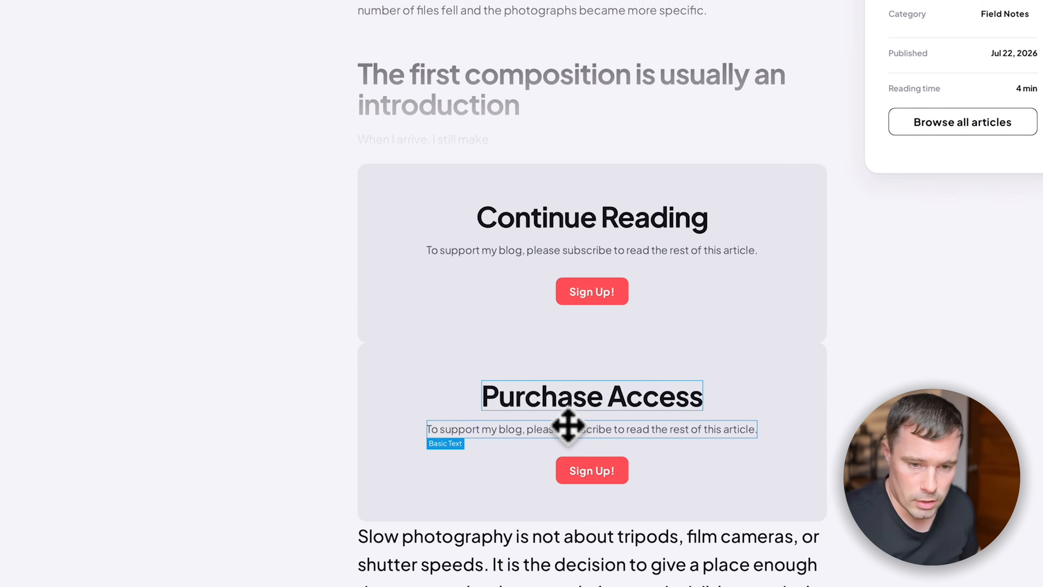
pyautogui.click(568, 426)
pyautogui.tripleClick(112, 205)
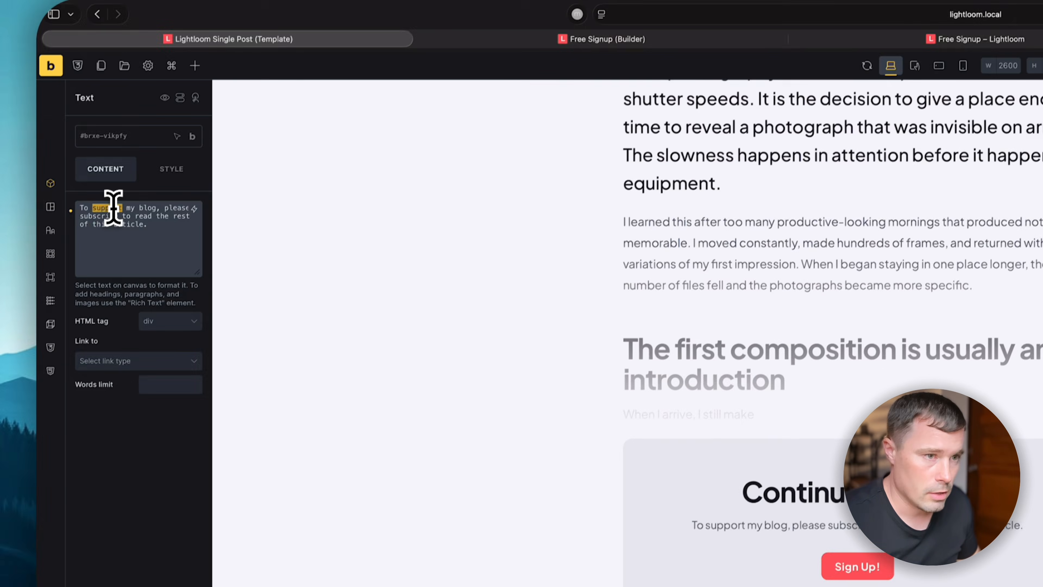
pyautogui.write('This is premium content. Please purcha')
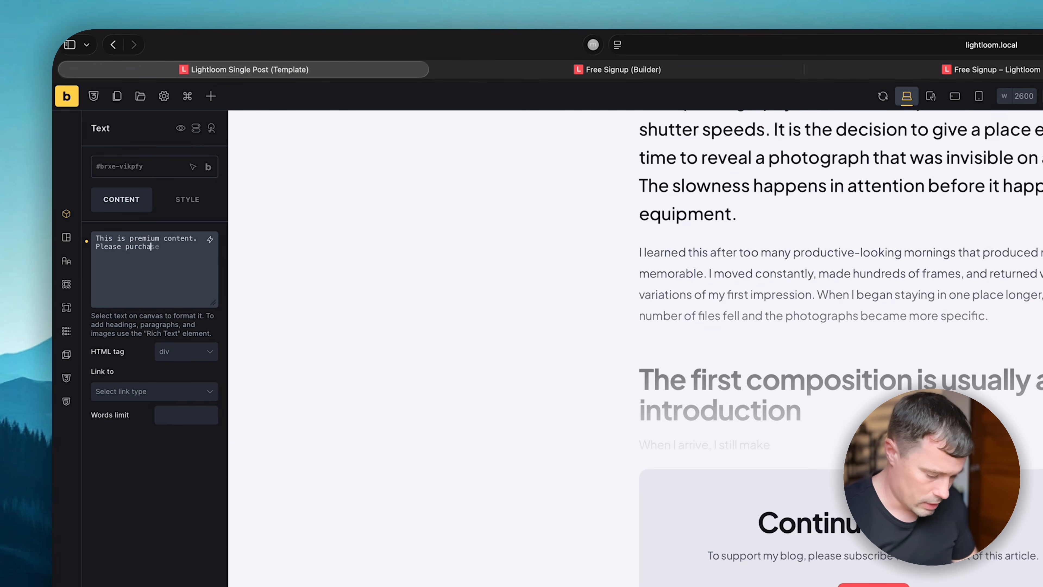
pyautogui.write('.')
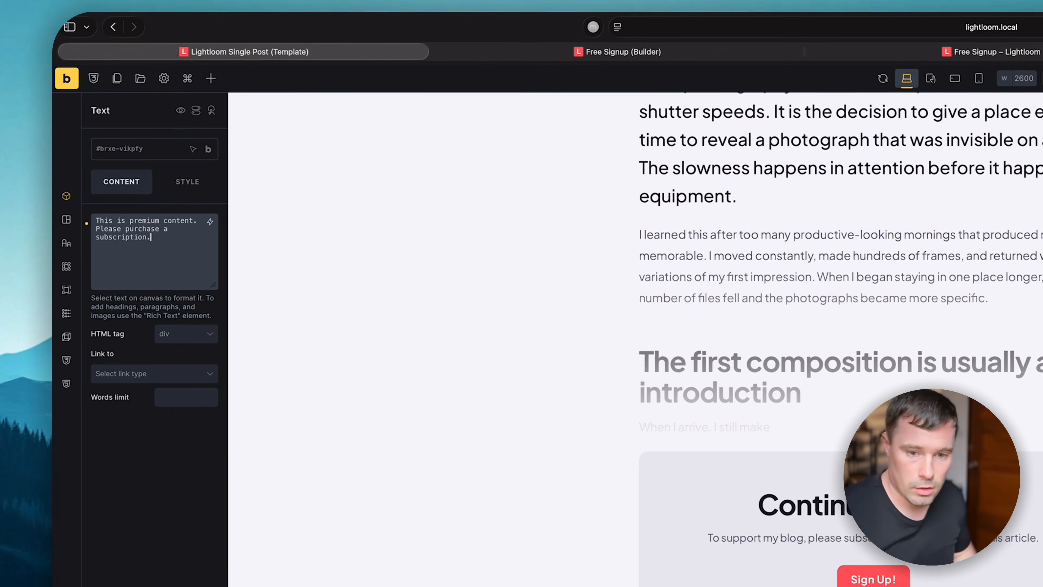
# - Start linking the Sign Up! button to an internal page by searching 'pr'
pyautogui.click(760, 433)
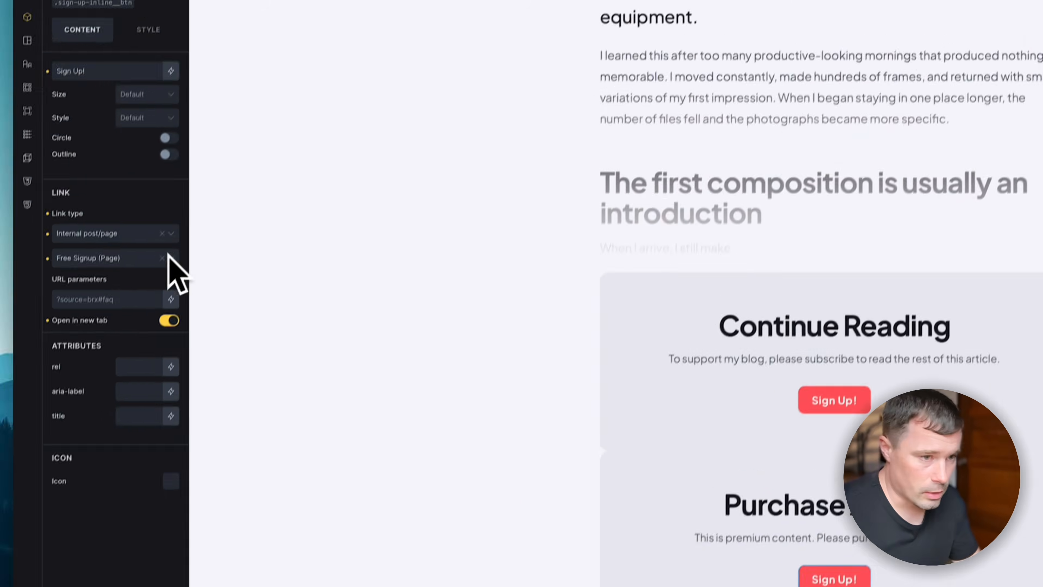
pyautogui.click(145, 326)
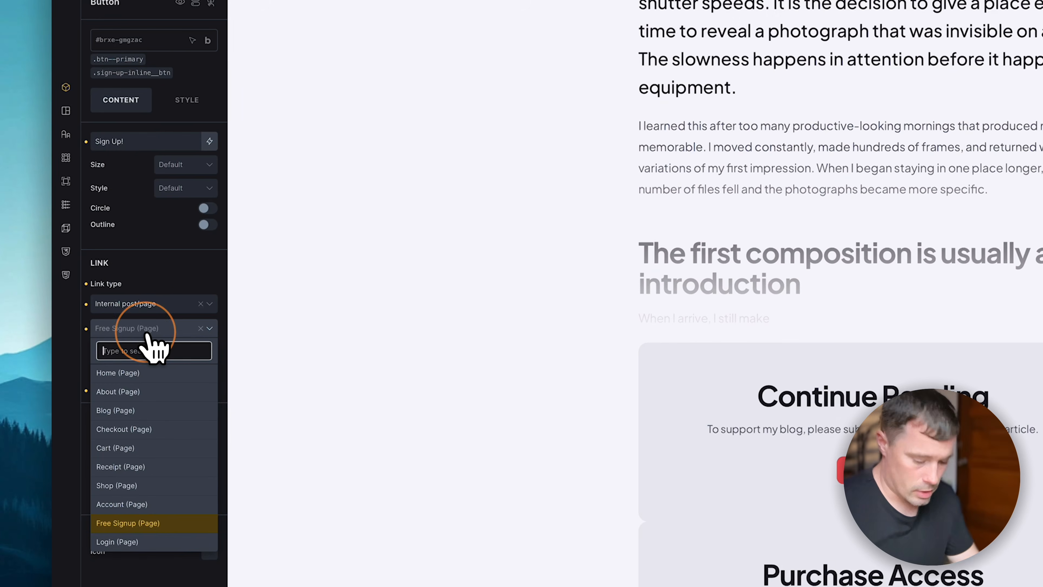
pyautogui.write('pr')
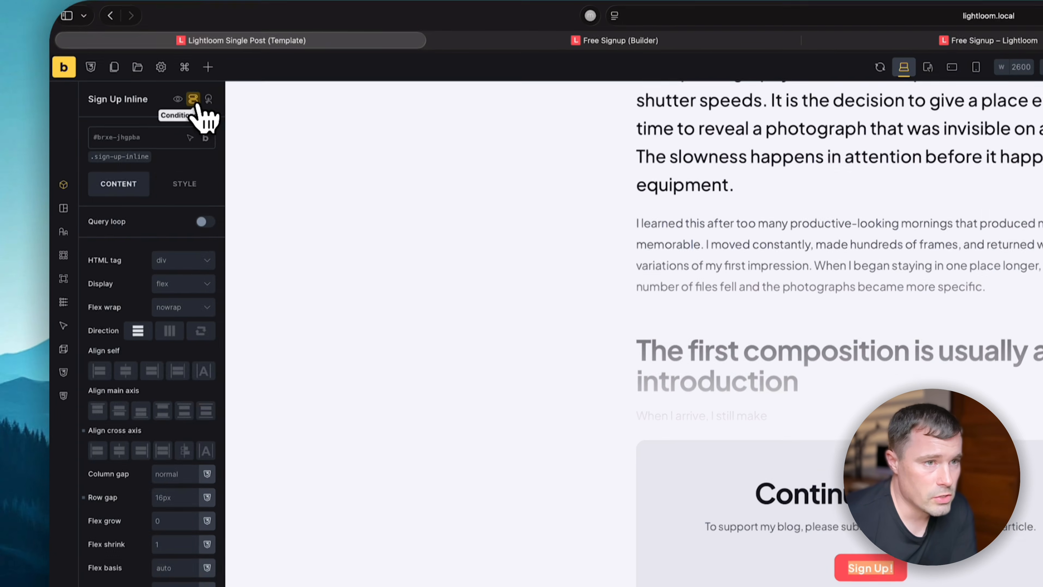
# - Change the Sign Up Inline block's condition to BRM 'Matches required level(s)' set to No
pyautogui.click(193, 100)
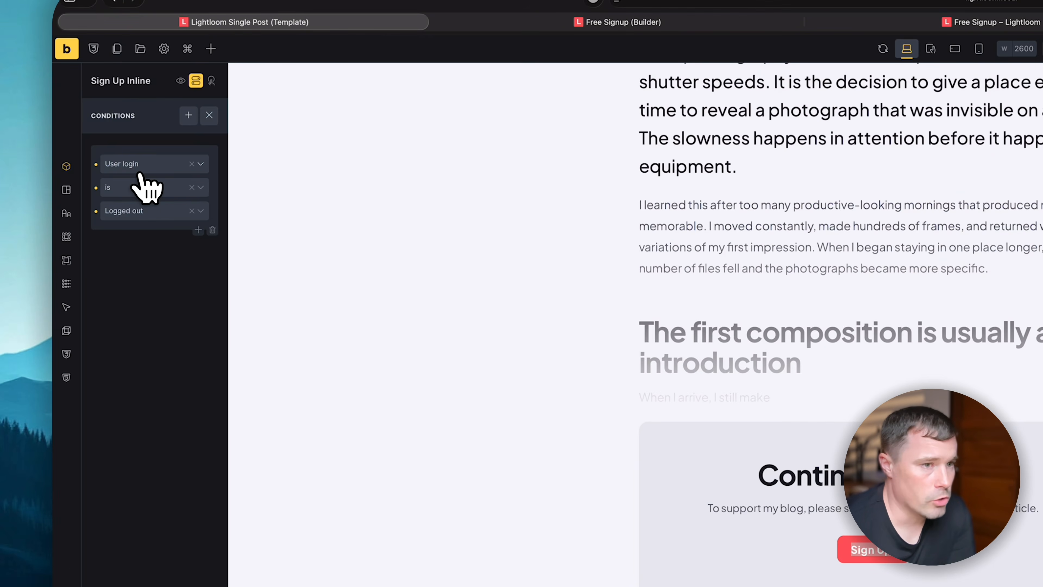
pyautogui.click(136, 164)
pyautogui.scroll(-3, 134, 288)
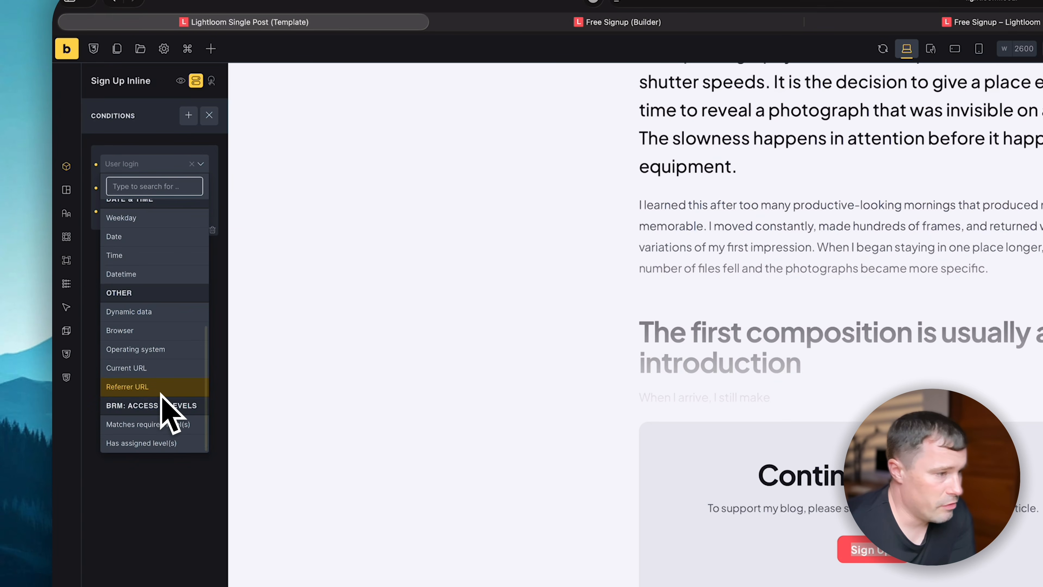
pyautogui.click(160, 425)
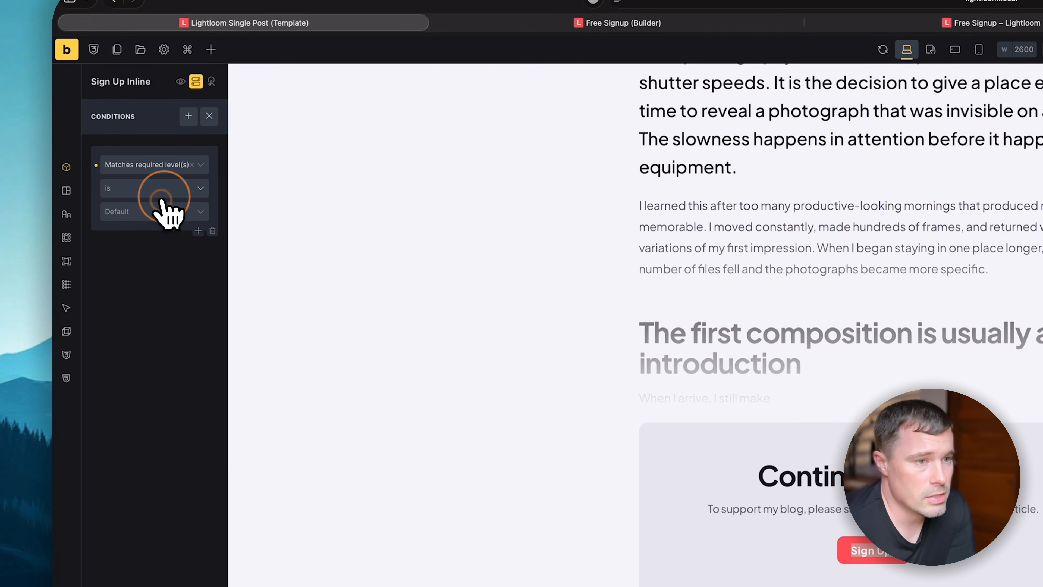
pyautogui.click(145, 211)
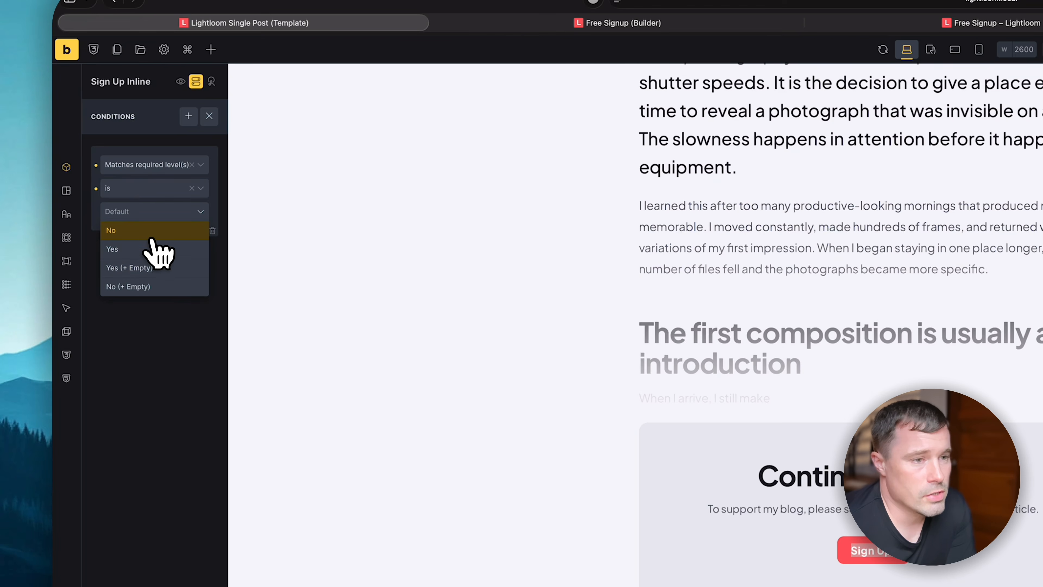
pyautogui.click(141, 232)
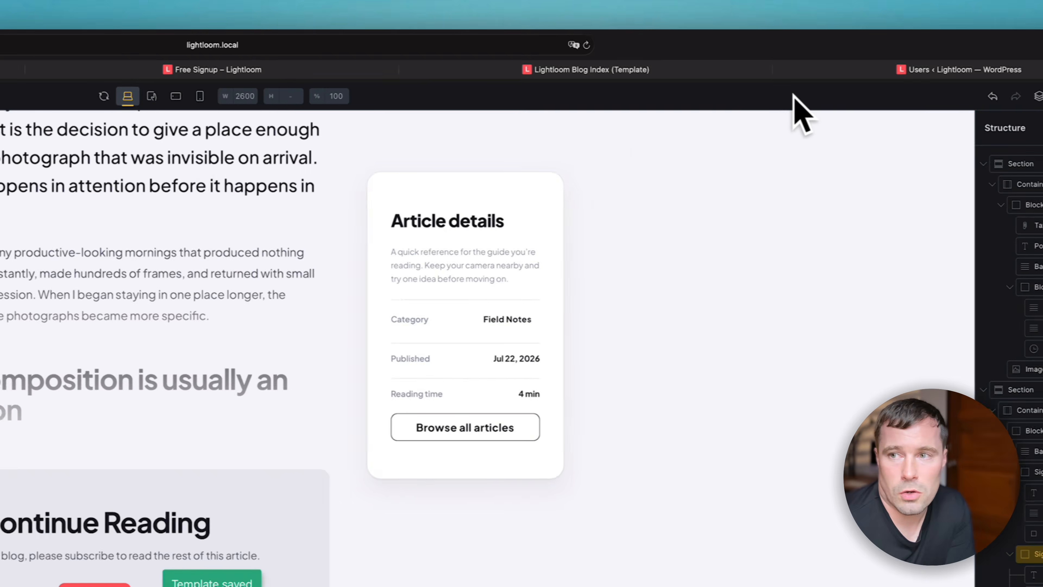
# - In the student user's profile, turn Free Member on and Premium Member off
pyautogui.click(780, 70)
pyautogui.click(481, 48)
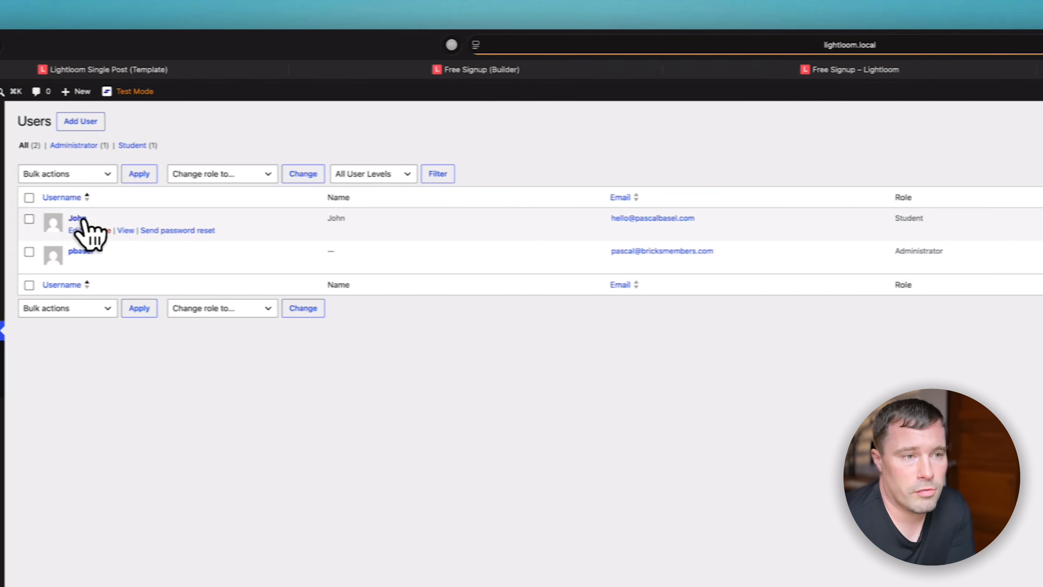
pyautogui.click(83, 219)
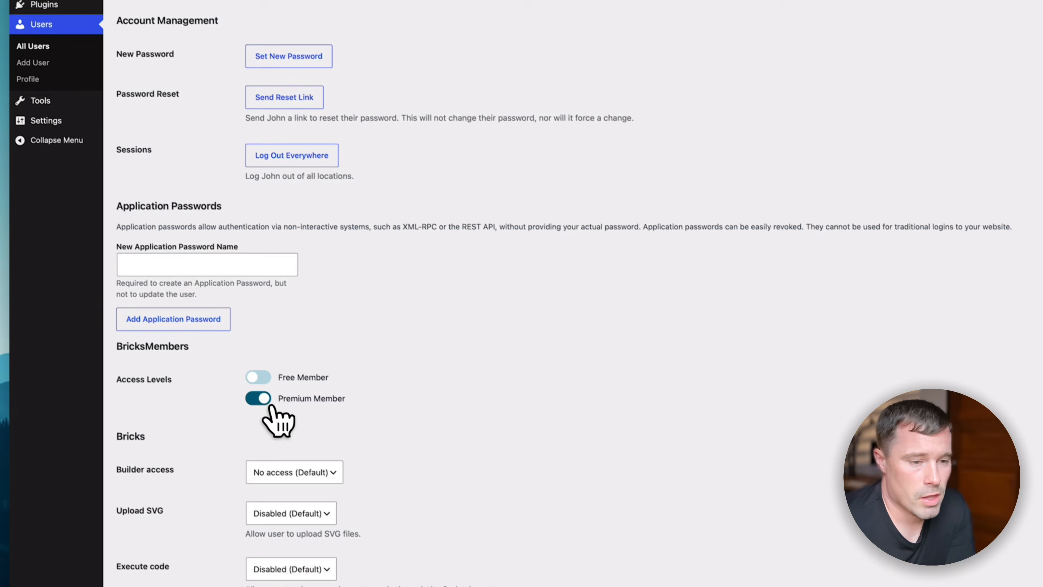
pyautogui.click(261, 399)
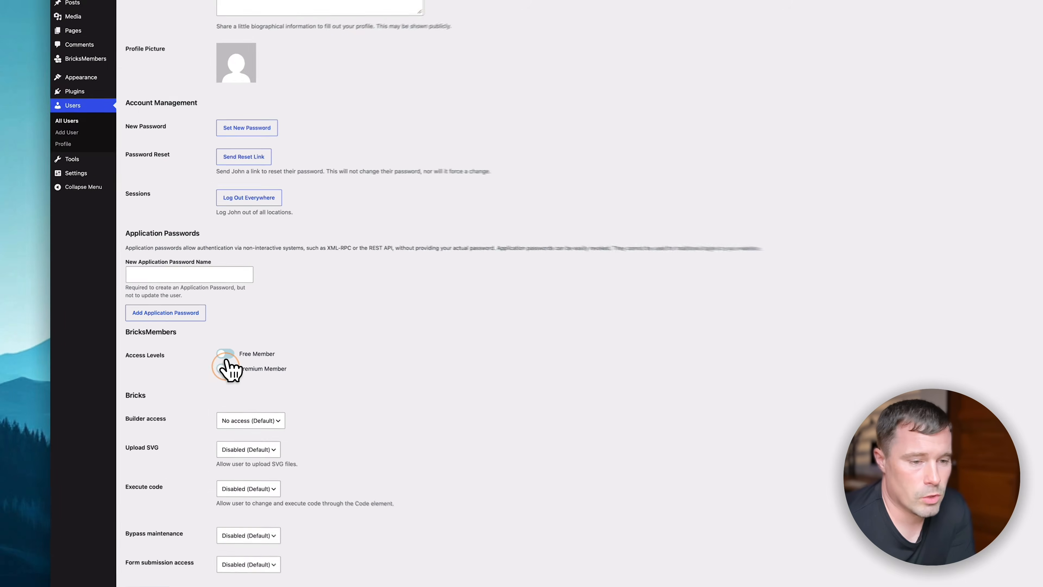
pyautogui.click(251, 373)
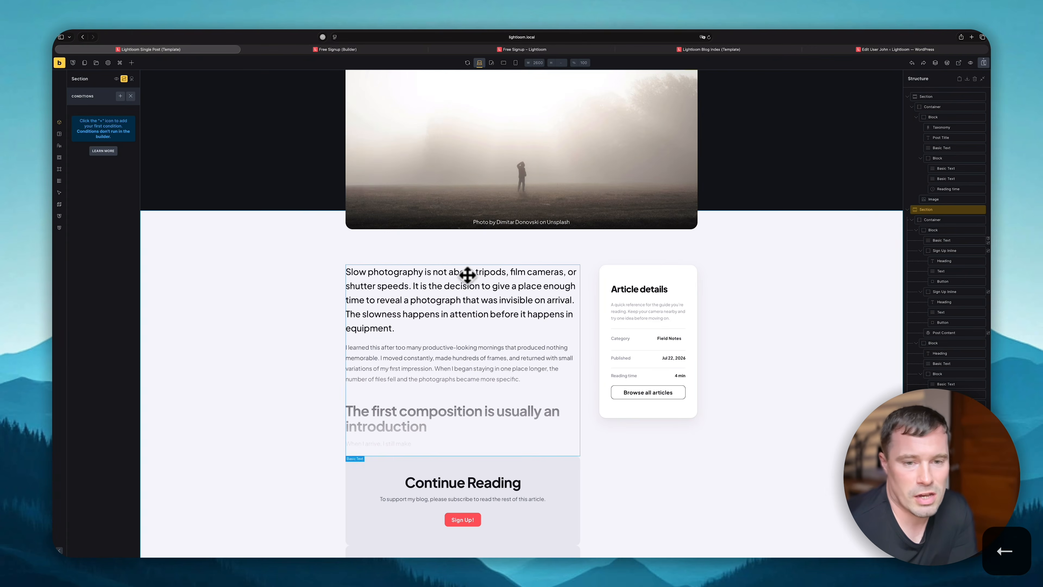
# - Select the post-content Basic Text element in the single-post template
pyautogui.click(456, 283)
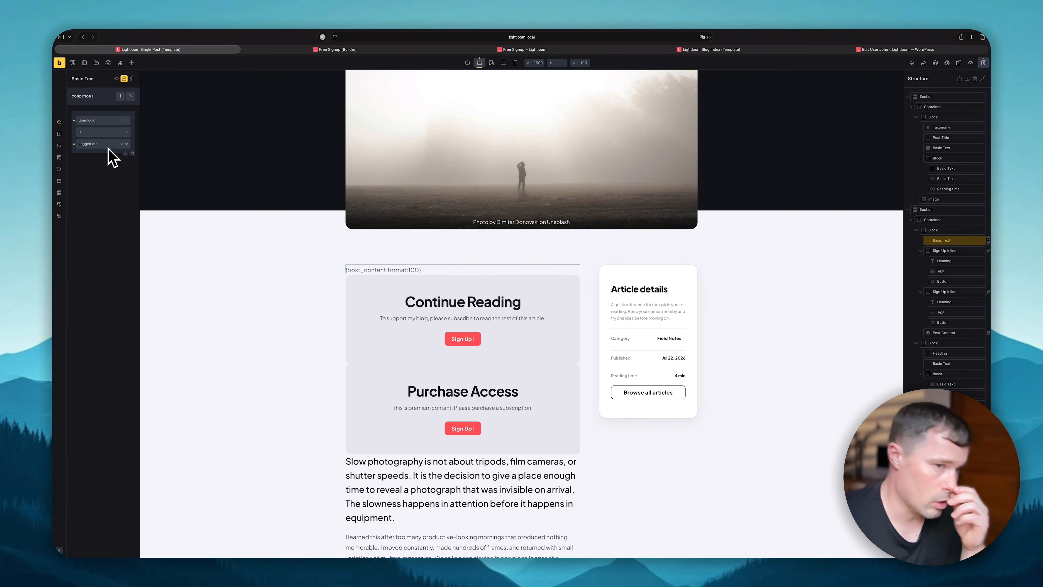
# - Add an OR condition group to the post-content text: 'Matches required level(s)' is No
pyautogui.click(113, 188)
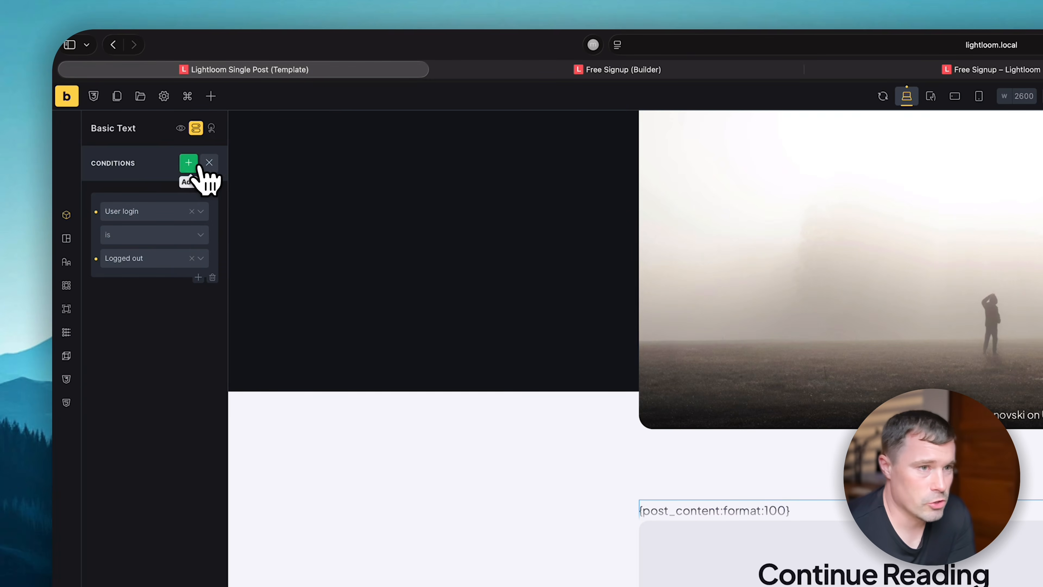
pyautogui.click(189, 163)
pyautogui.click(148, 343)
pyautogui.scroll(-6, 160, 407)
pyautogui.click(167, 426)
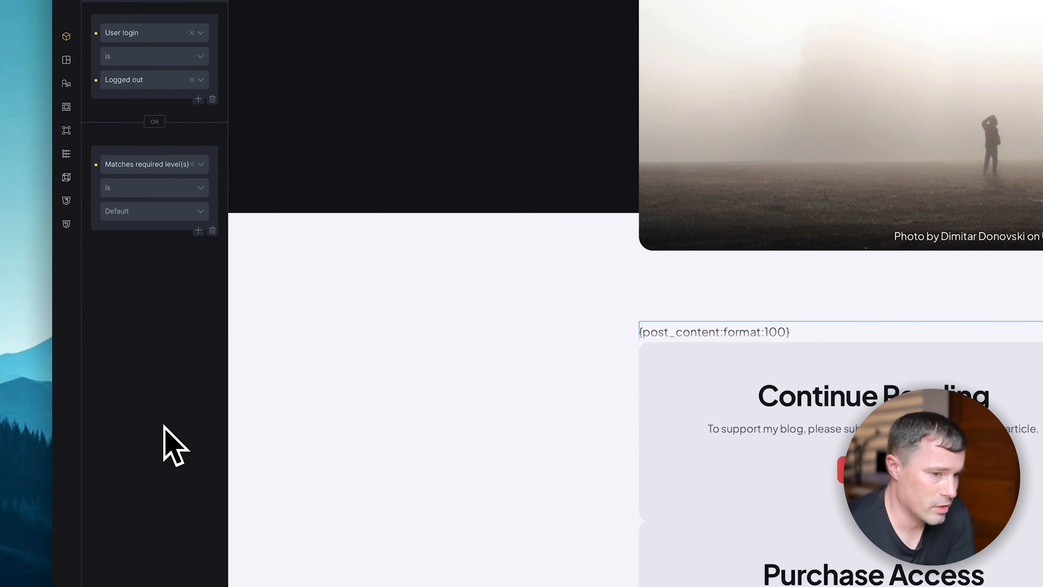
pyautogui.click(138, 212)
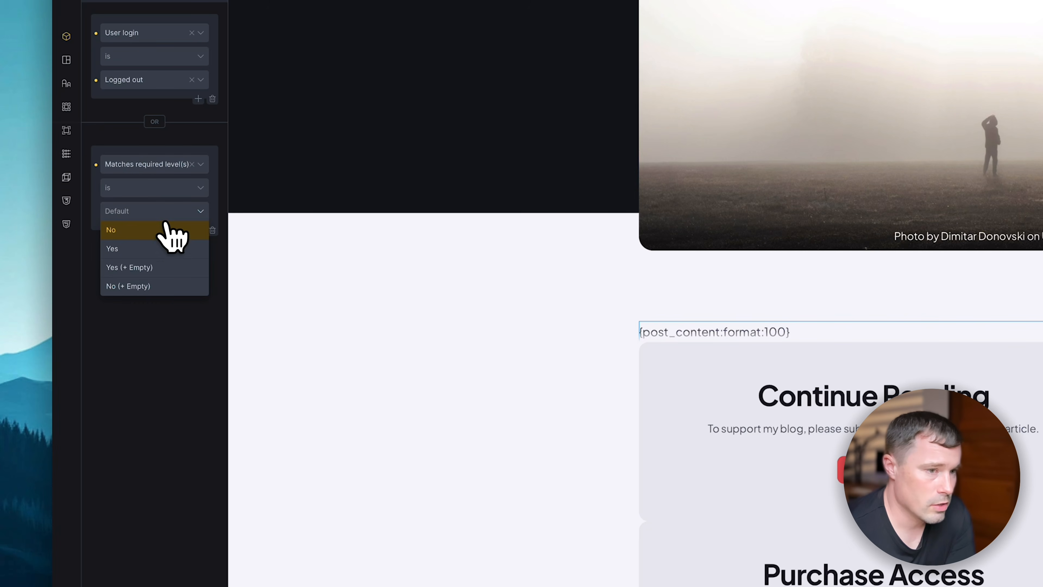
pyautogui.click(141, 226)
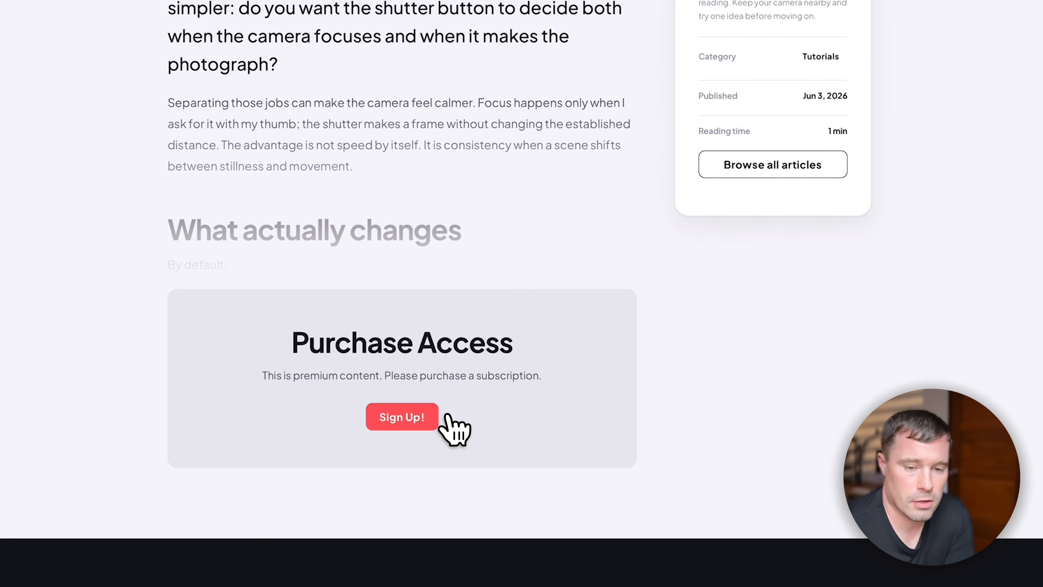
# - Follow Sign Up! to the $19.00/month Premium Access page, then go back to the article
pyautogui.click(405, 416)
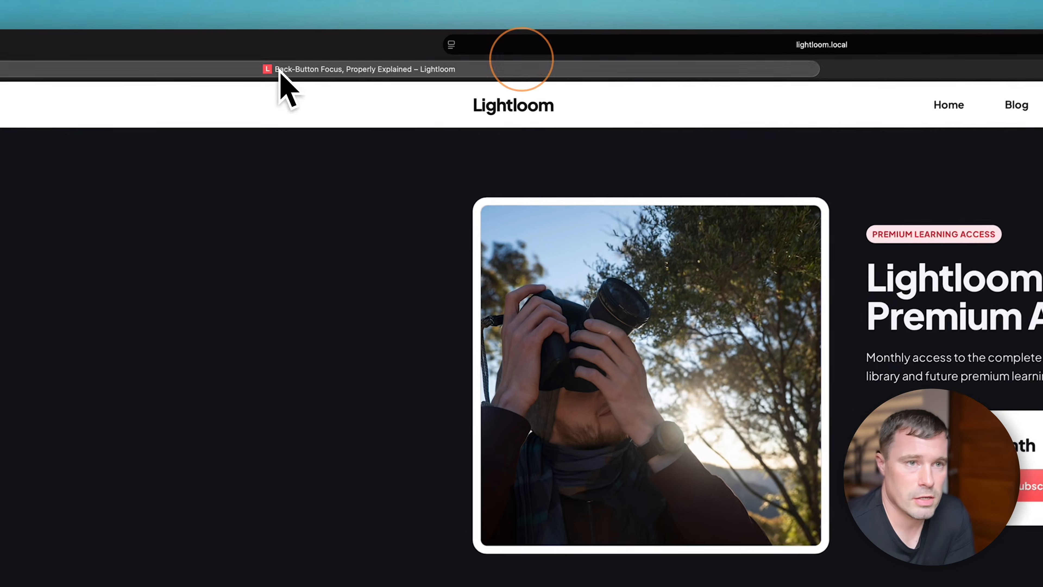
pyautogui.click(251, 50)
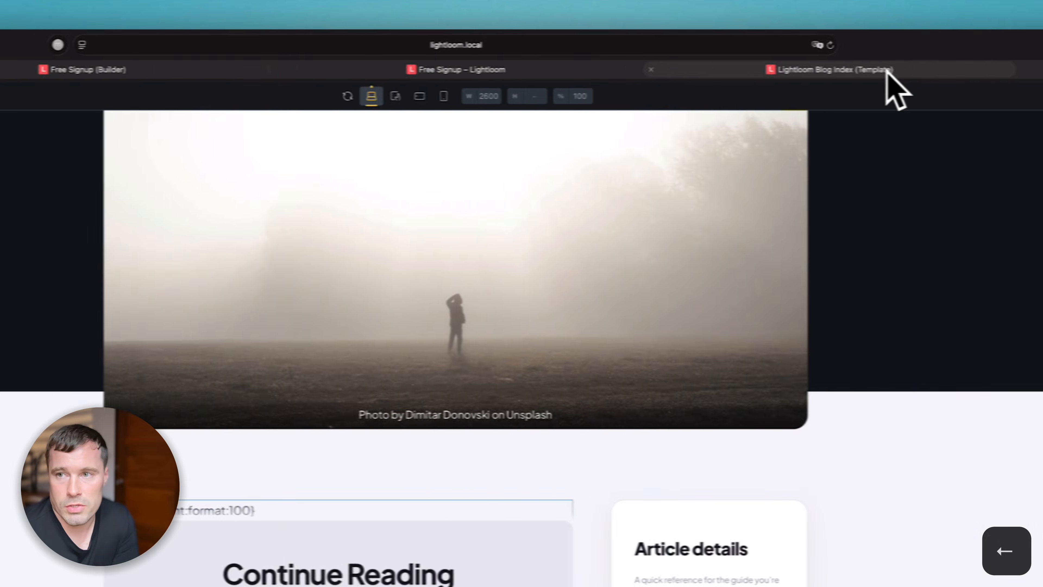
pyautogui.click(803, 66)
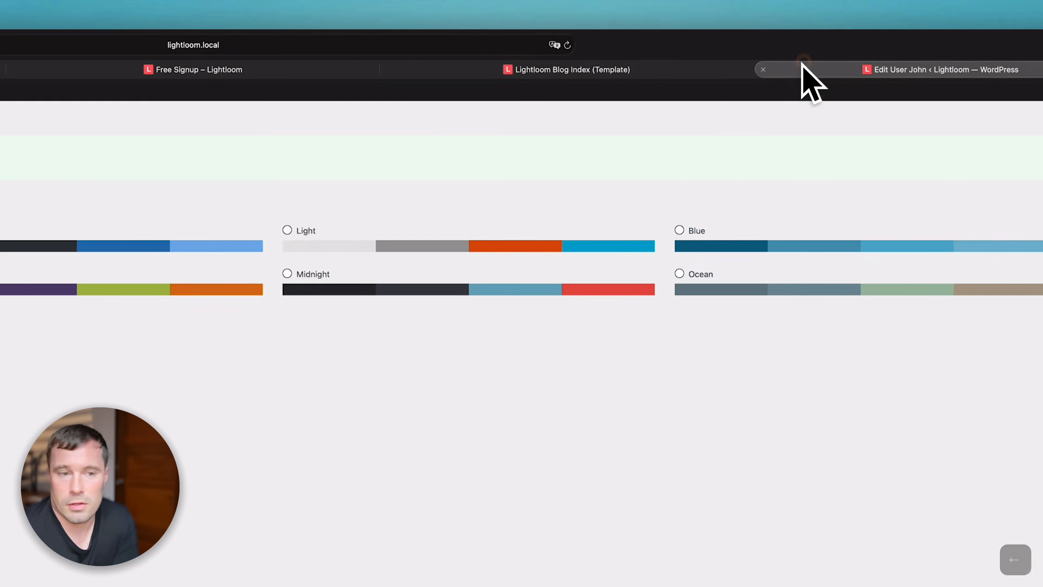
# - Turn on Premium Member for the student user and save with Update User
pyautogui.scroll(-15, 427, 347)
pyautogui.click(241, 382)
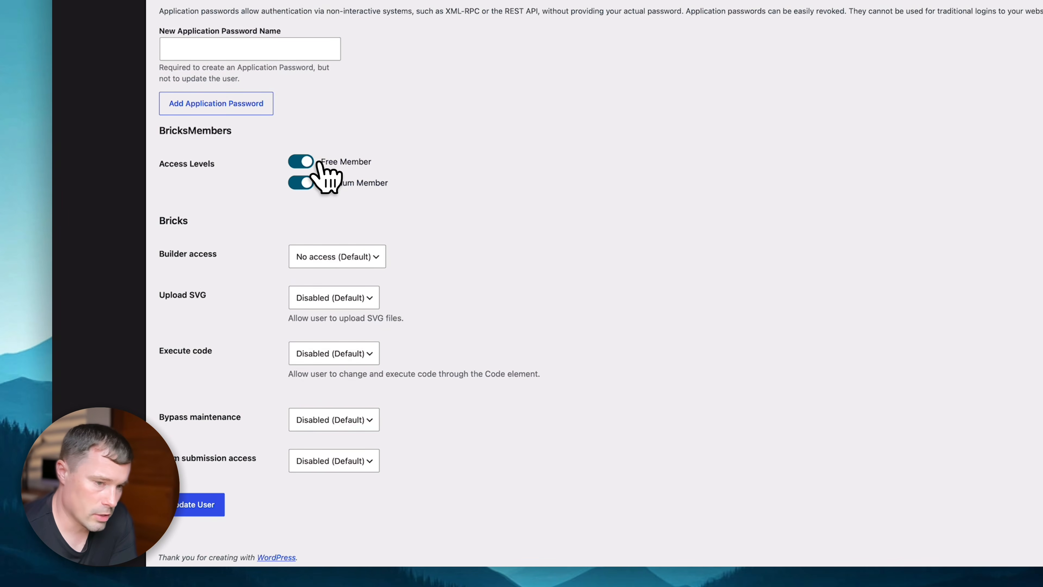
pyautogui.click(201, 504)
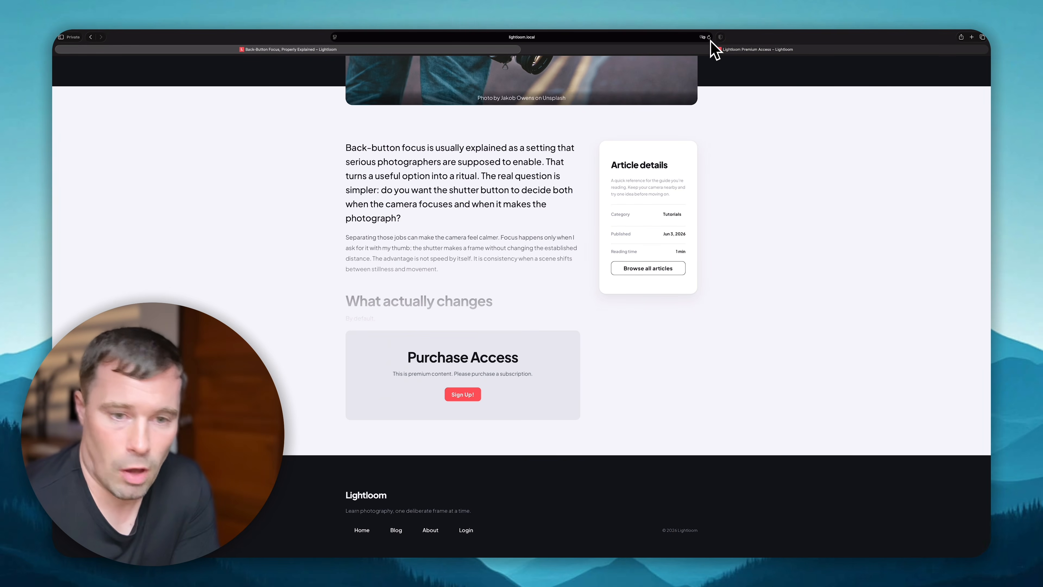
# - Reload the Back-Button Focus post as the premium member and scroll through the unlocked article
pyautogui.click(710, 38)
pyautogui.scroll(-20, 458, 308)
pyautogui.scroll(20, 456, 310)
pyautogui.scroll(-15, 451, 395)
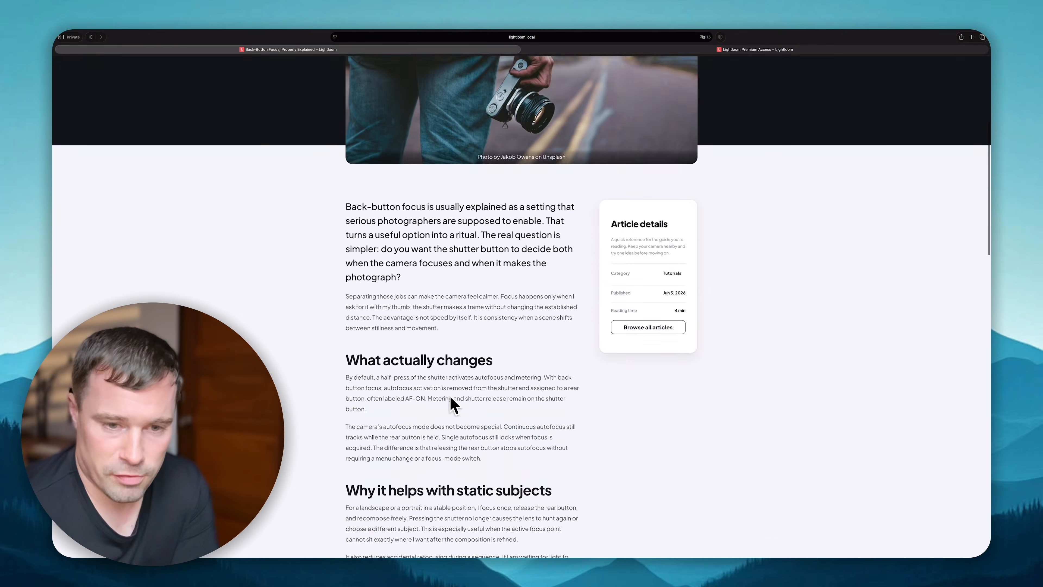
pyautogui.scroll(8, 452, 391)
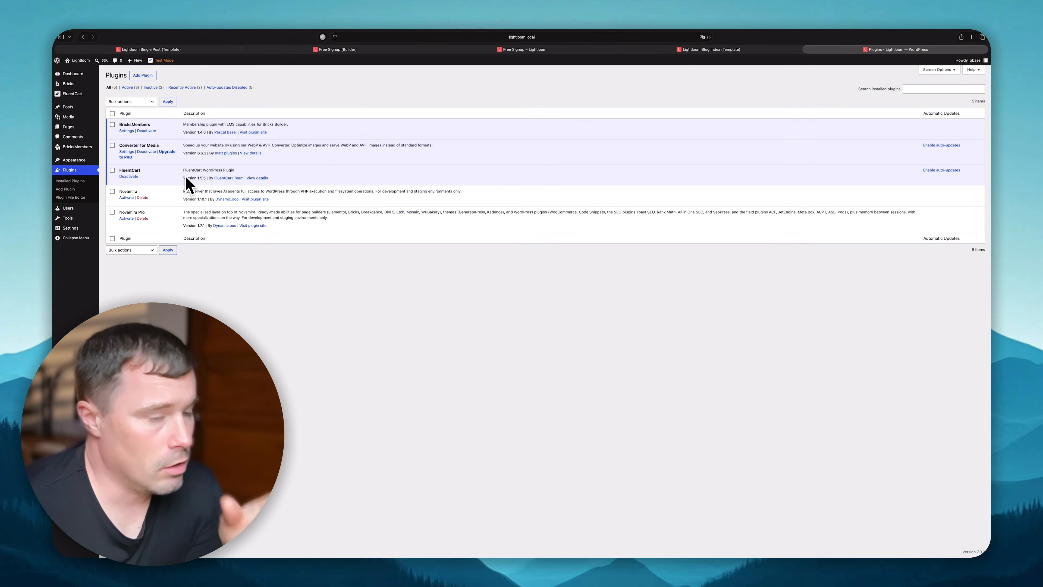
# - Deactivate FluentCart on the Plugins page and go back to the admin Dashboard
pyautogui.click(136, 176)
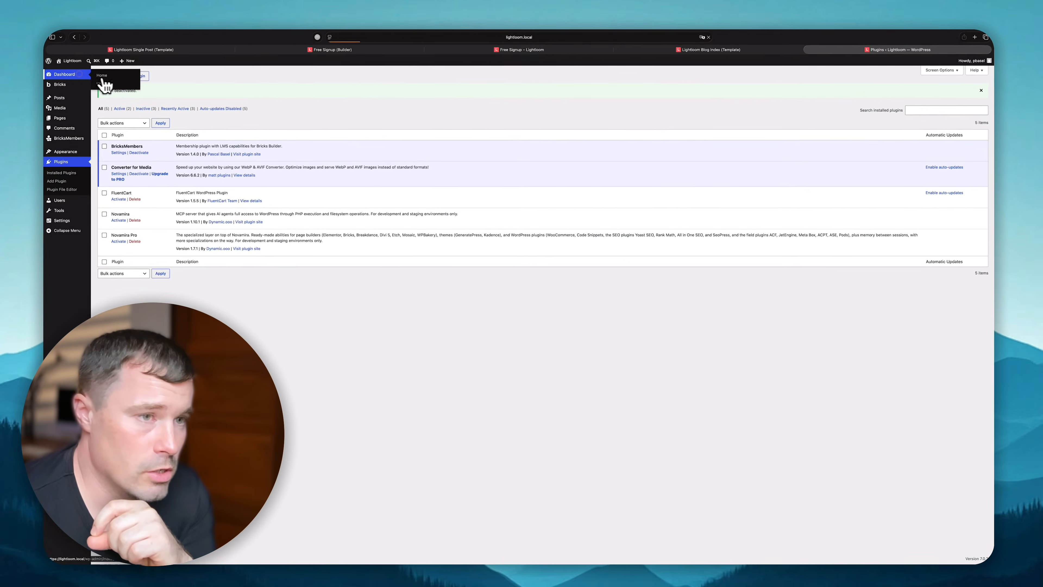
pyautogui.click(87, 74)
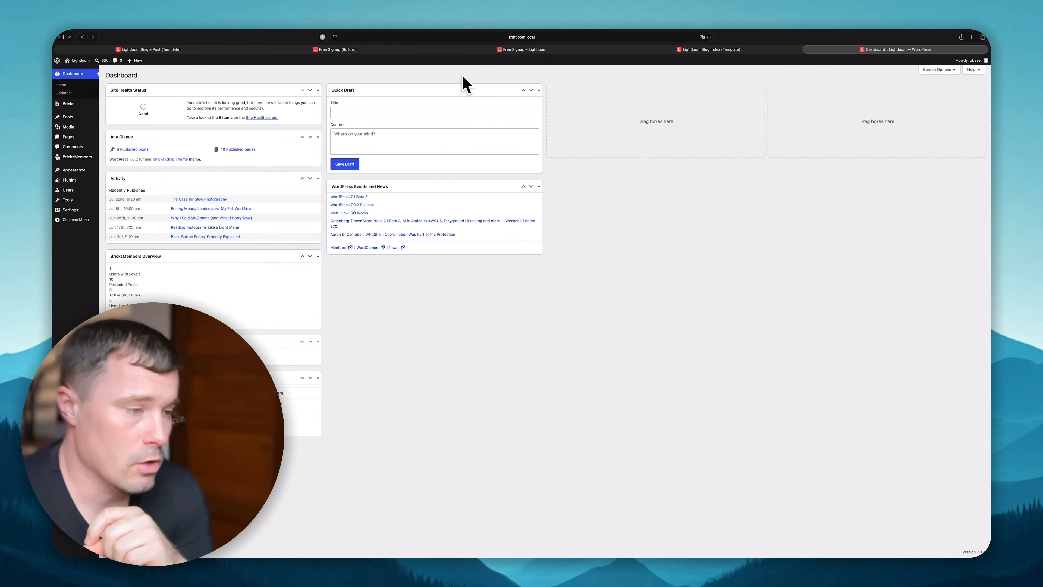
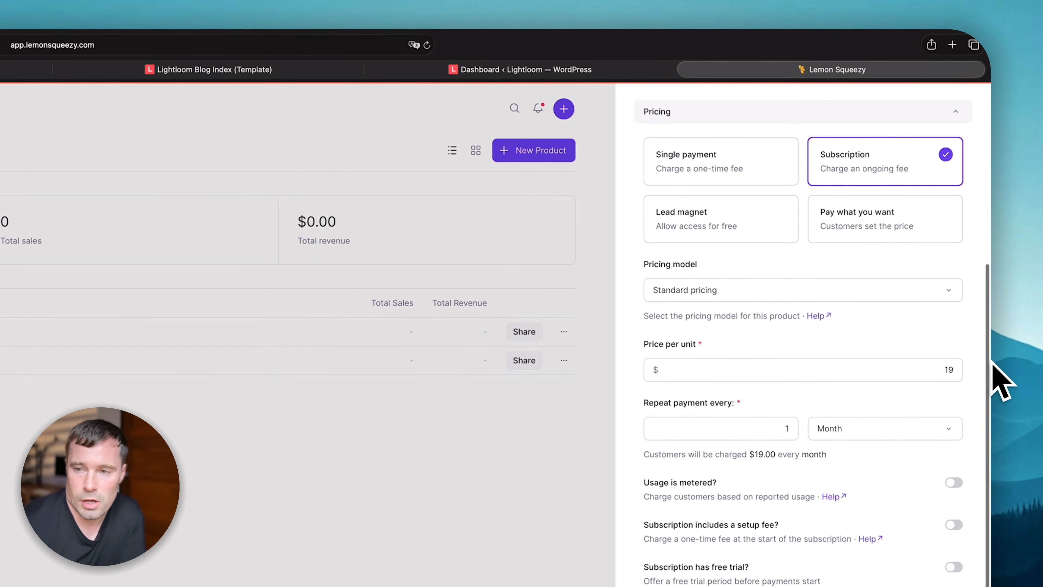
# - Open the sharing options for the published Lightloom Premium Access product
pyautogui.scroll(5, 694, 400)
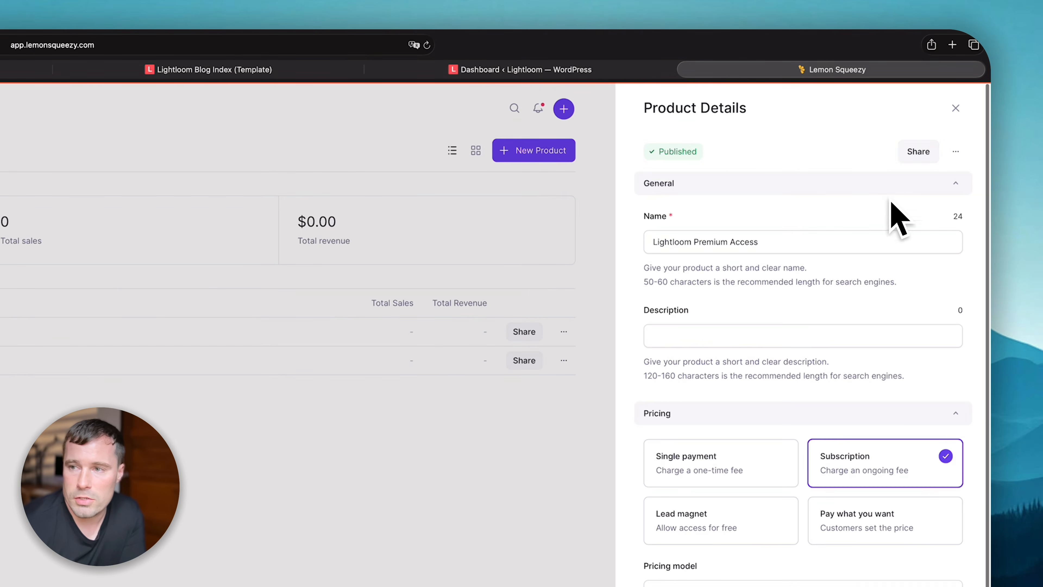
pyautogui.click(919, 153)
# - Load the copied Lightloom Premium Access checkout link in a new tab, then return to Lemon Squeezy
pyautogui.click(972, 37)
pyautogui.press('super+v')
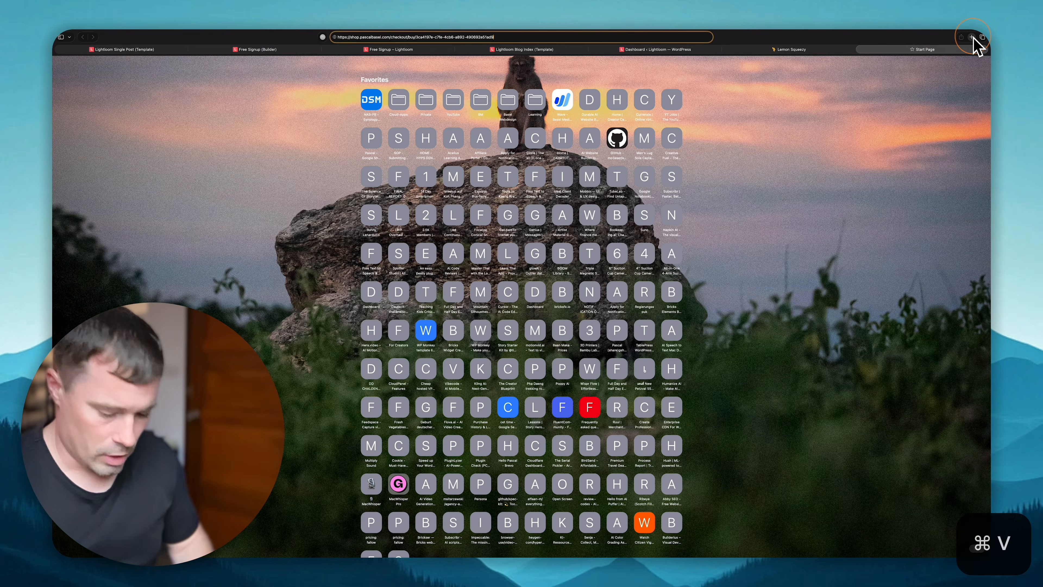
pyautogui.press('Return')
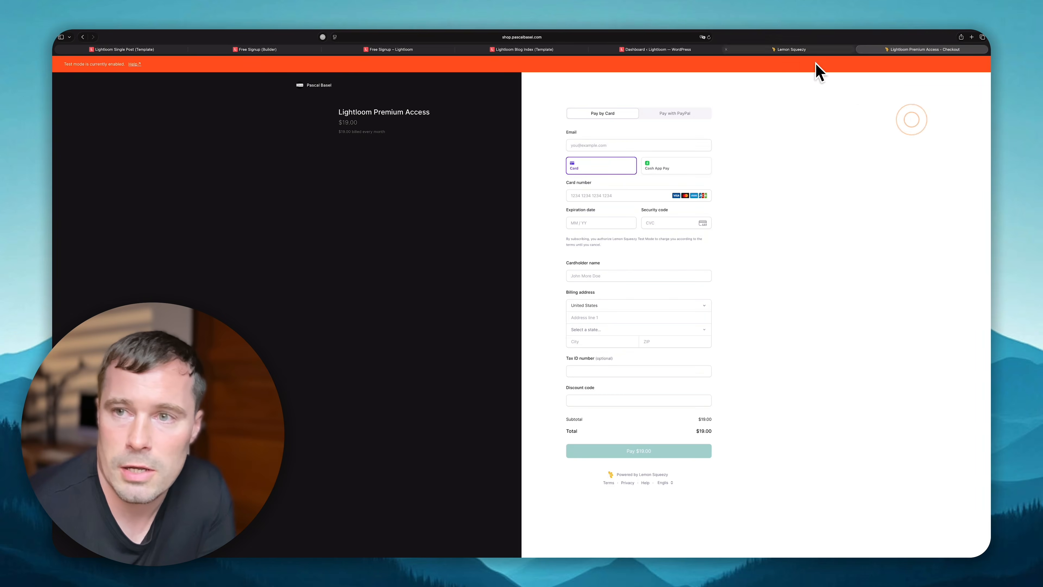
pyautogui.click(818, 49)
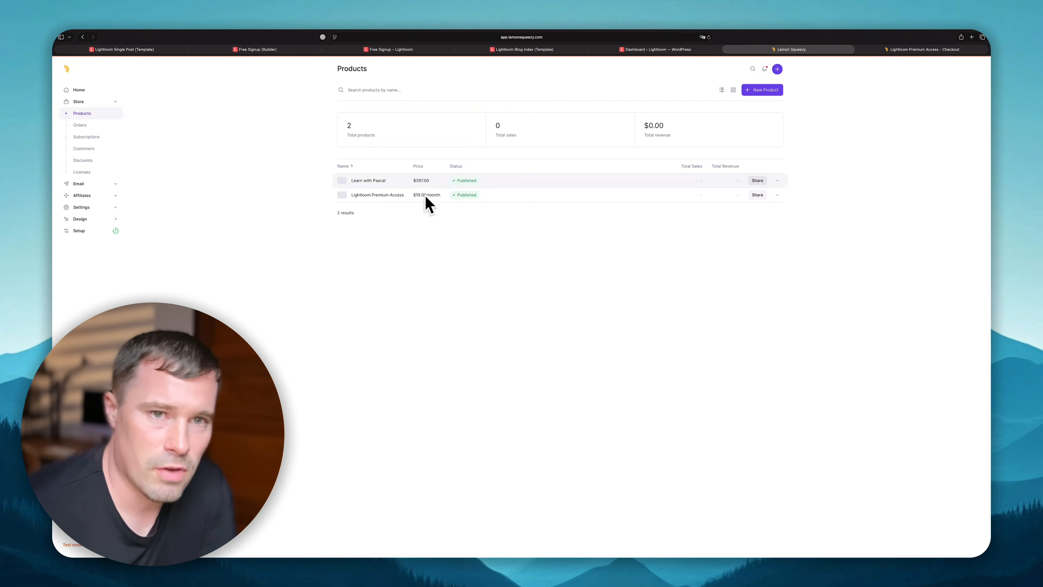
# - Go to the BricksMembers Integrations page in WordPress and show its webhook settings
pyautogui.click(657, 49)
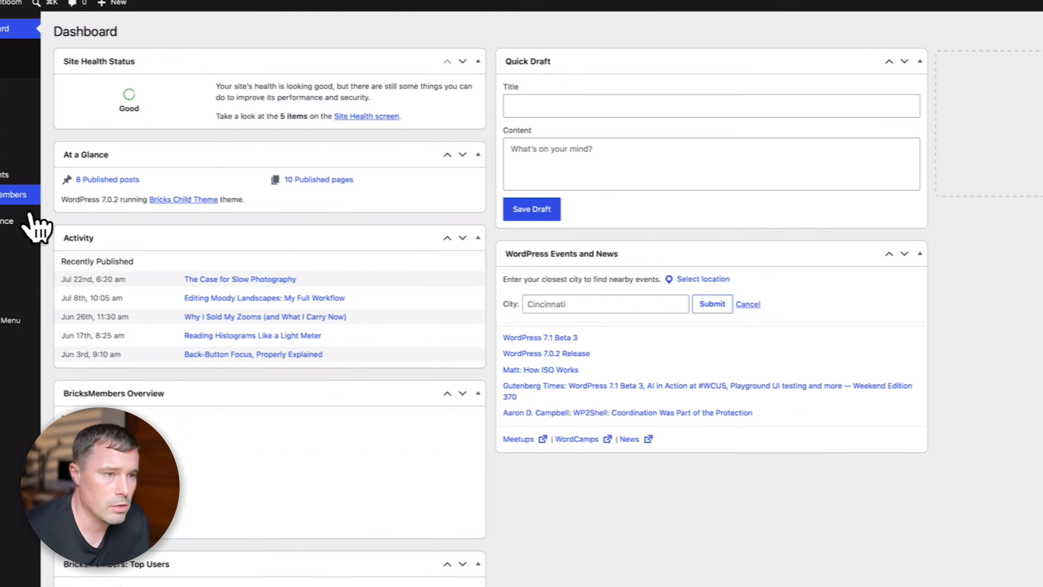
pyautogui.click(5, 198)
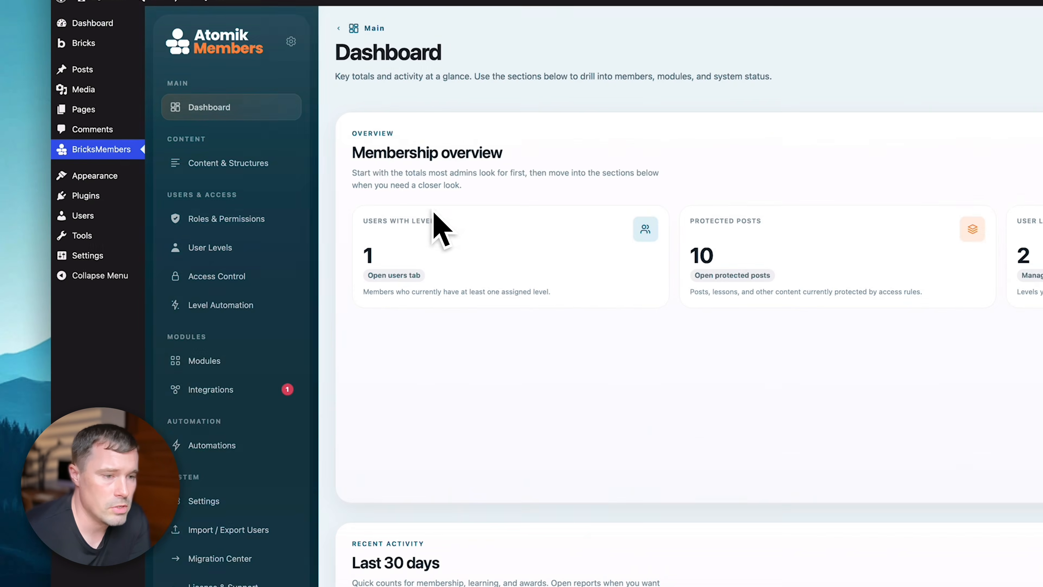
pyautogui.click(235, 389)
pyautogui.click(473, 171)
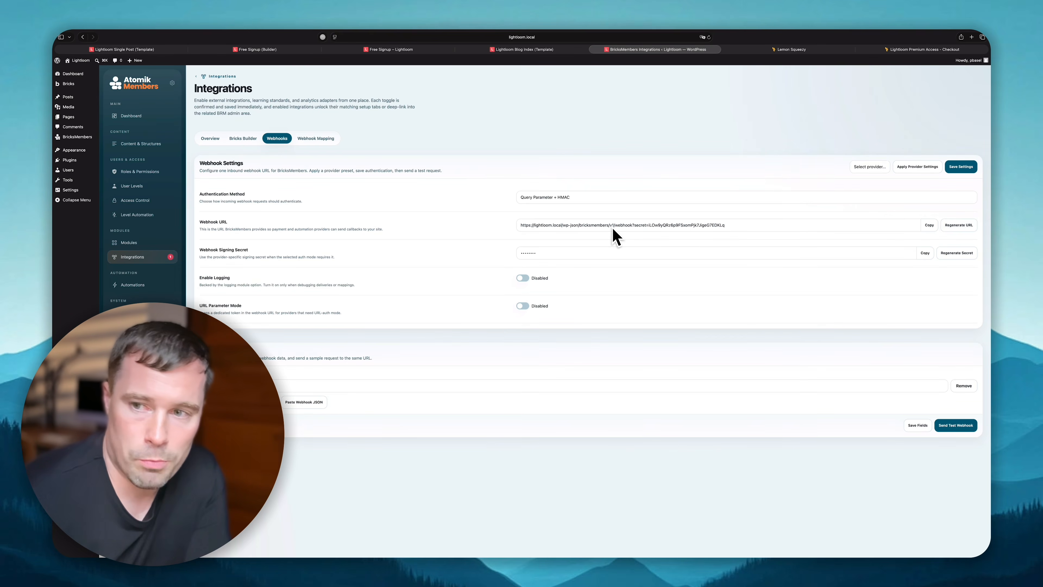
# - Select LemonSqueezy as the webhook provider and apply its preset, switching to HMAC Signature
pyautogui.click(870, 172)
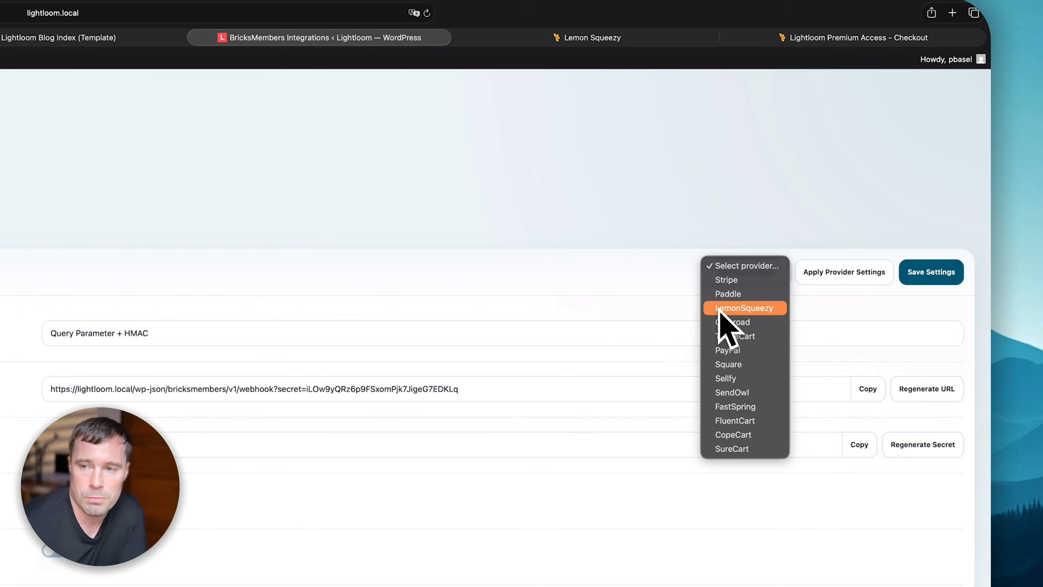
pyautogui.click(723, 309)
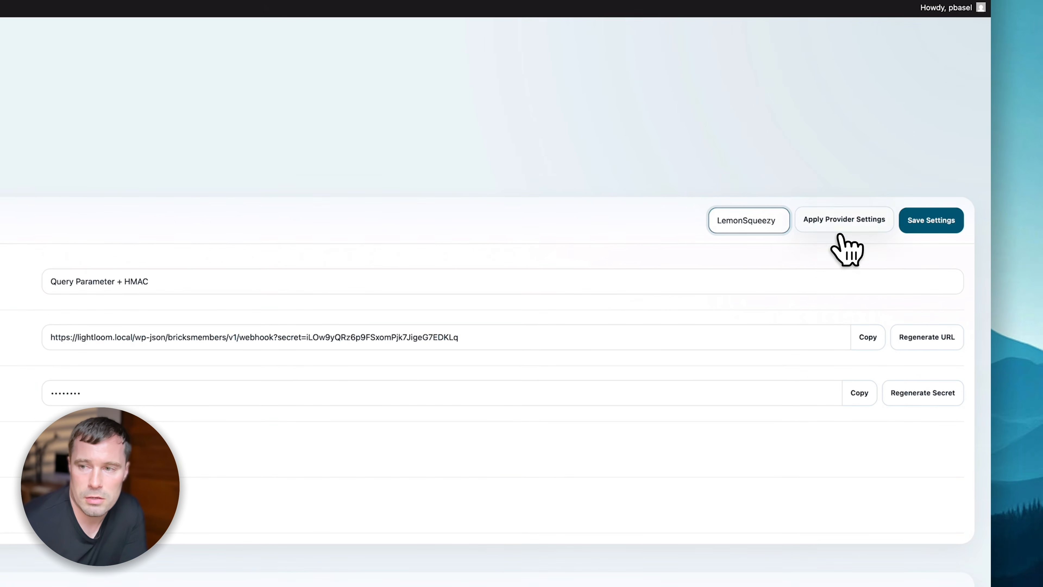
pyautogui.click(840, 228)
pyautogui.click(158, 533)
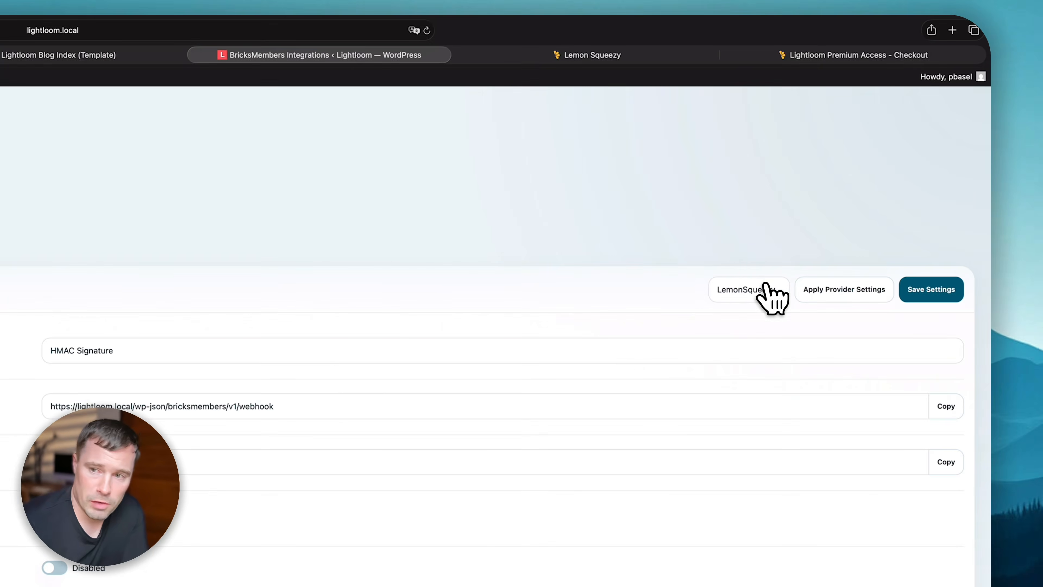
pyautogui.click(768, 289)
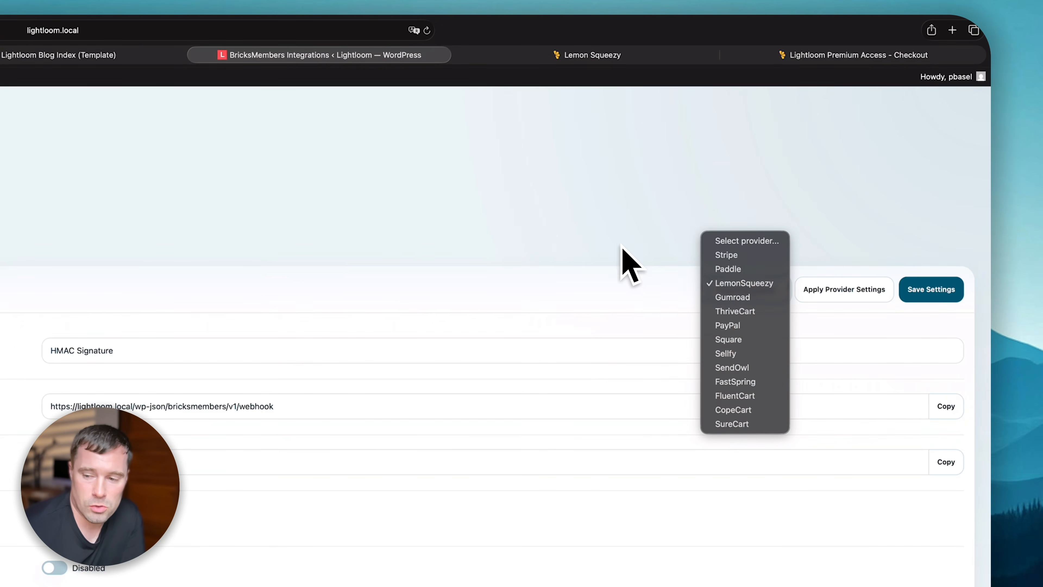
pyautogui.click(603, 241)
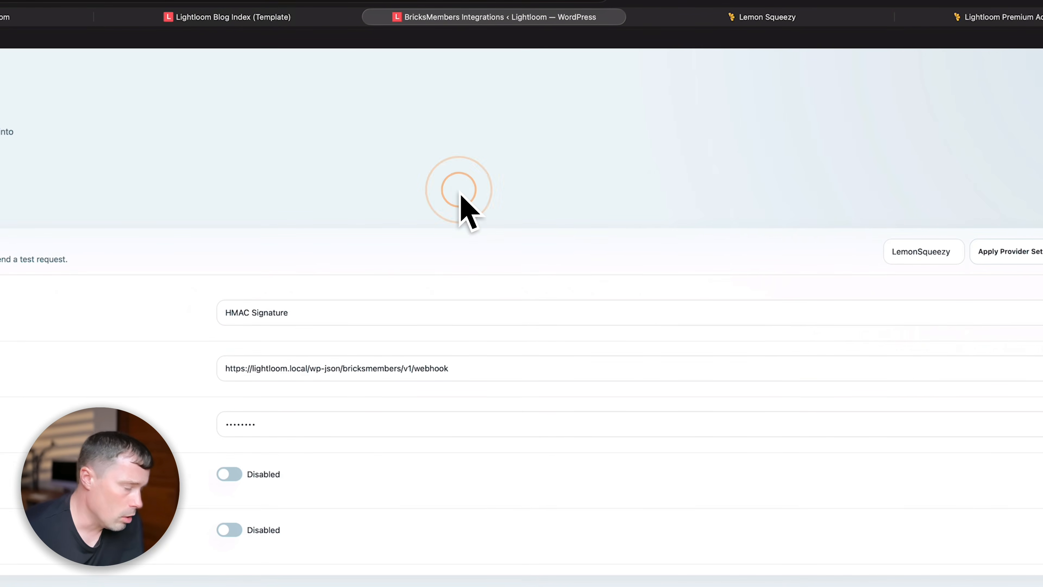
pyautogui.click(922, 252)
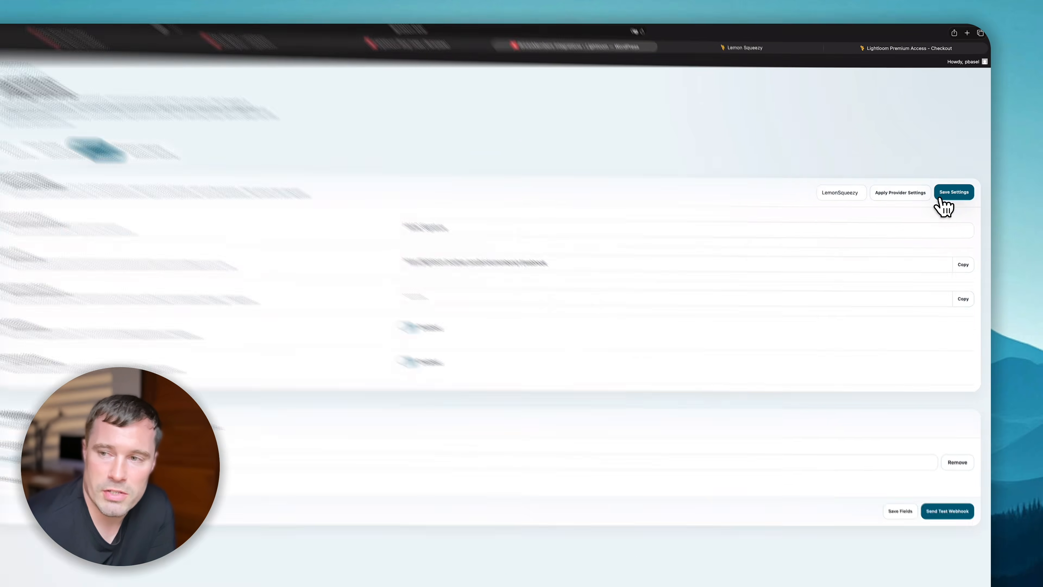
# - Save the webhook settings, copy the Webhook URL, and open Lemon Squeezy's Settings > Webhooks
pyautogui.click(961, 168)
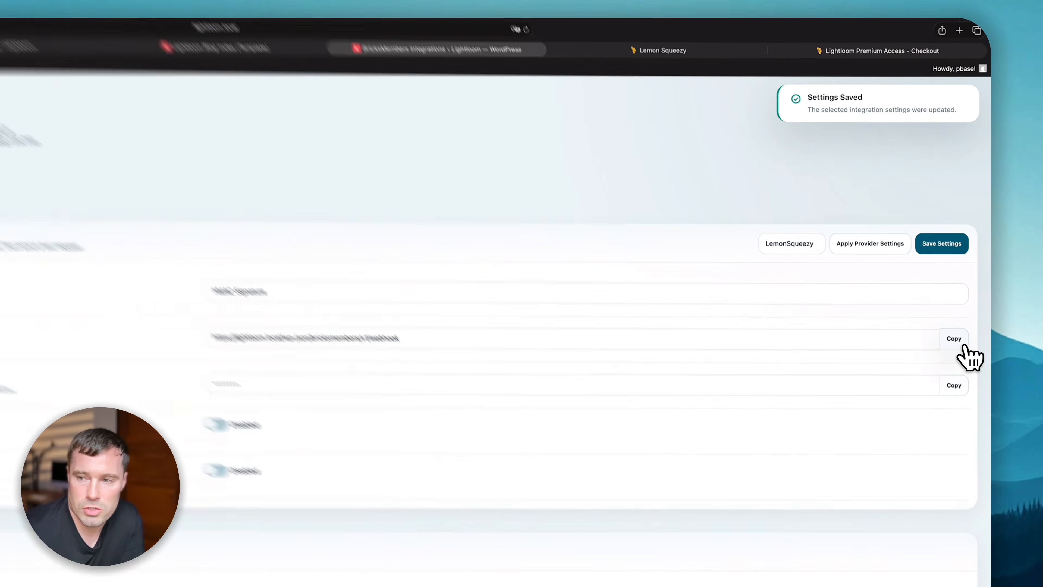
pyautogui.click(968, 225)
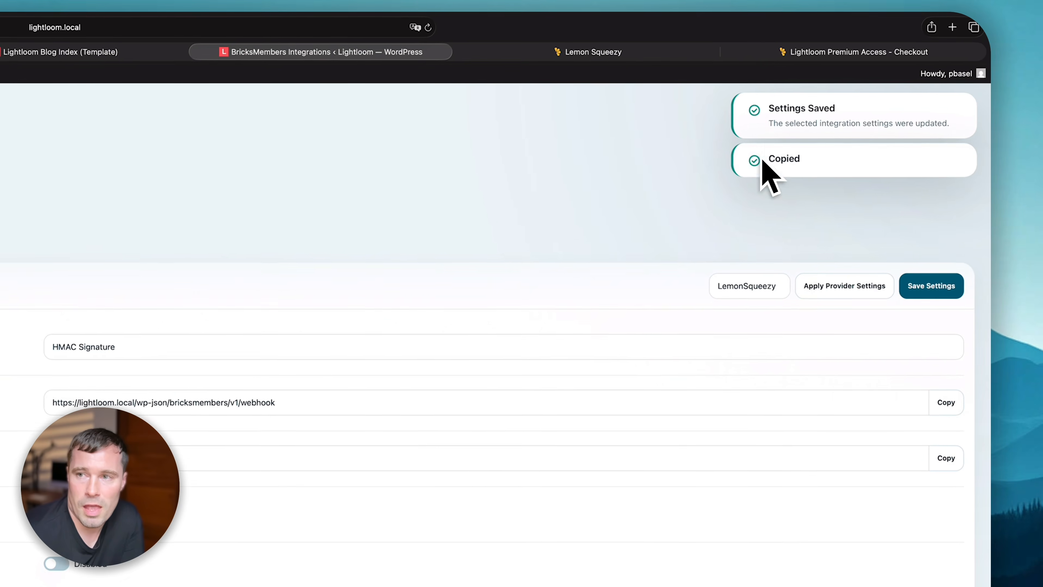
pyautogui.click(648, 66)
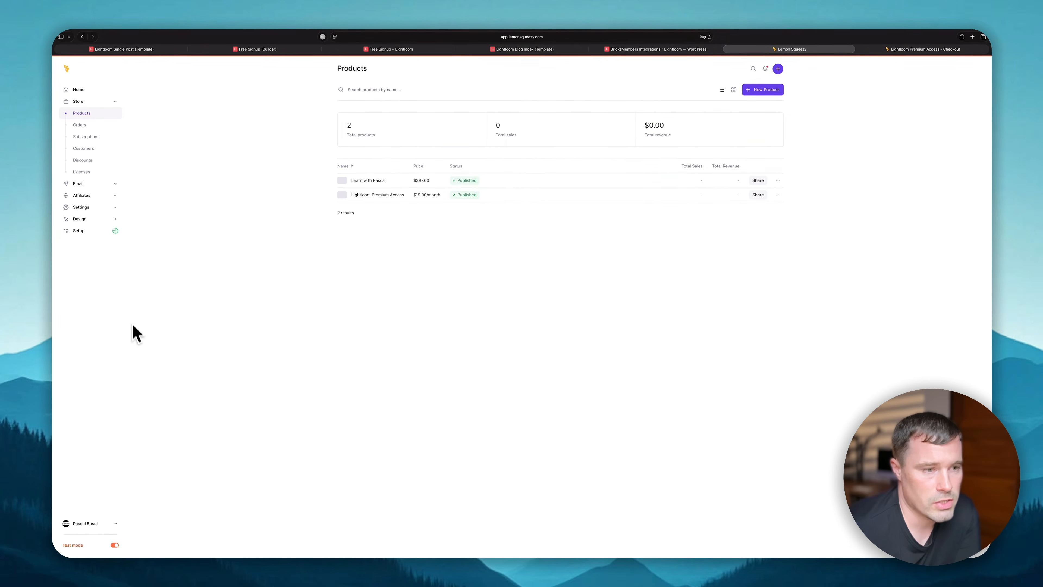
pyautogui.click(132, 514)
pyautogui.click(132, 511)
pyautogui.click(122, 127)
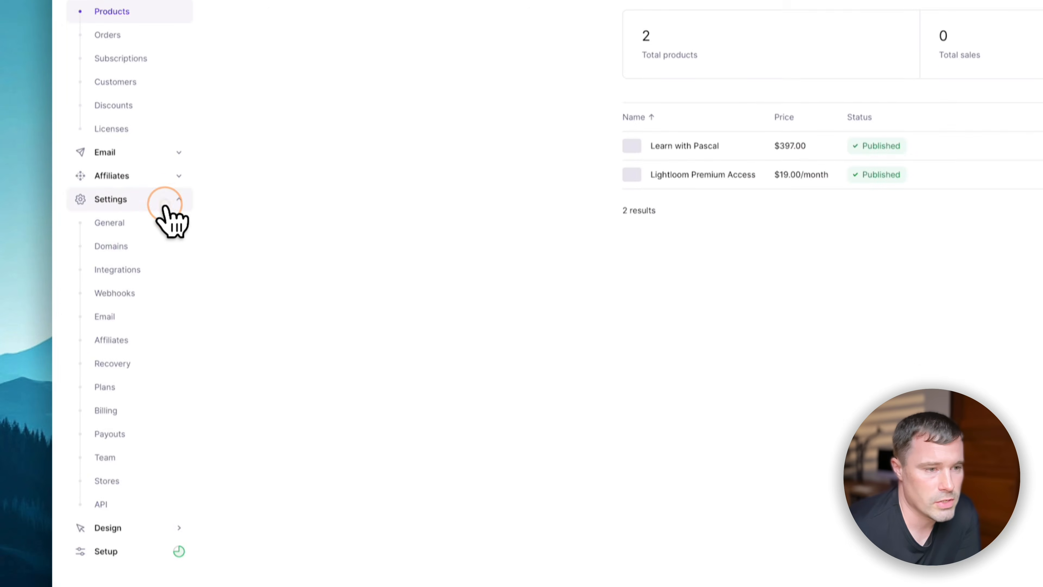
pyautogui.click(115, 292)
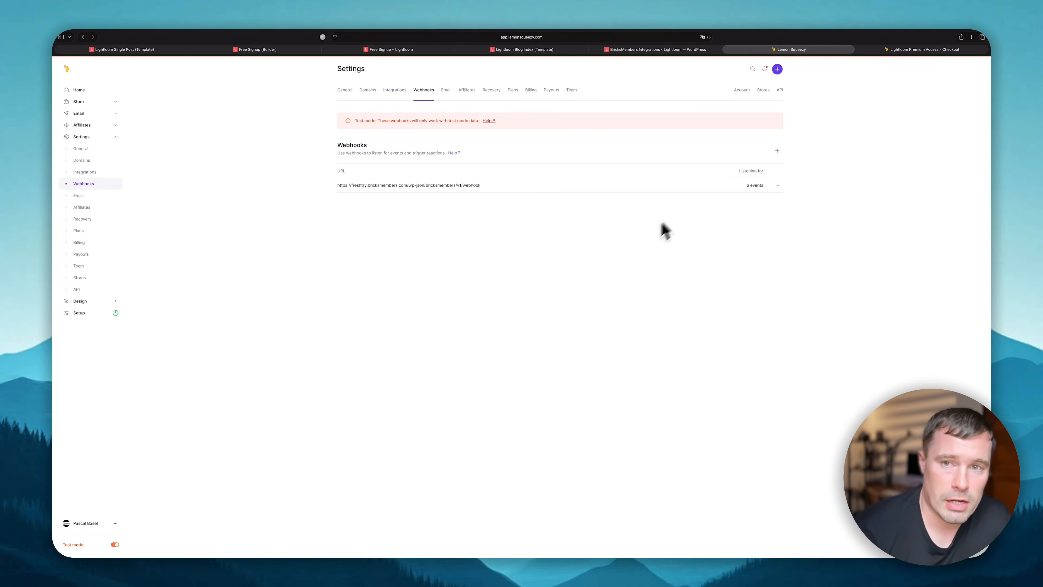
# - Look at the Paste Webhook JSON dialog in BricksMembers, close it, and return to the checkout
pyautogui.click(666, 48)
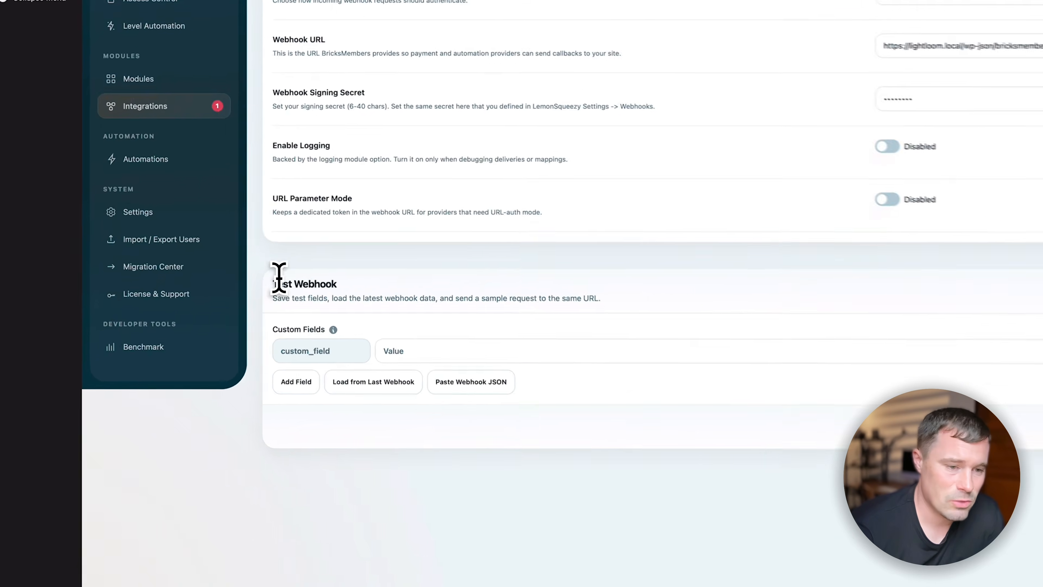
pyautogui.moveTo(210, 339); pyautogui.dragTo(264, 339)
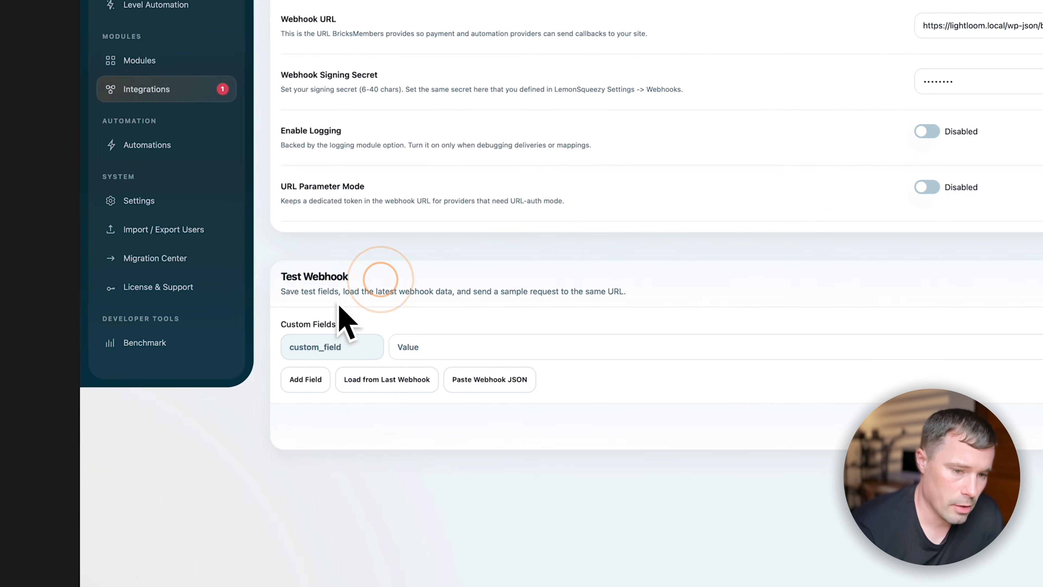
pyautogui.click(479, 395)
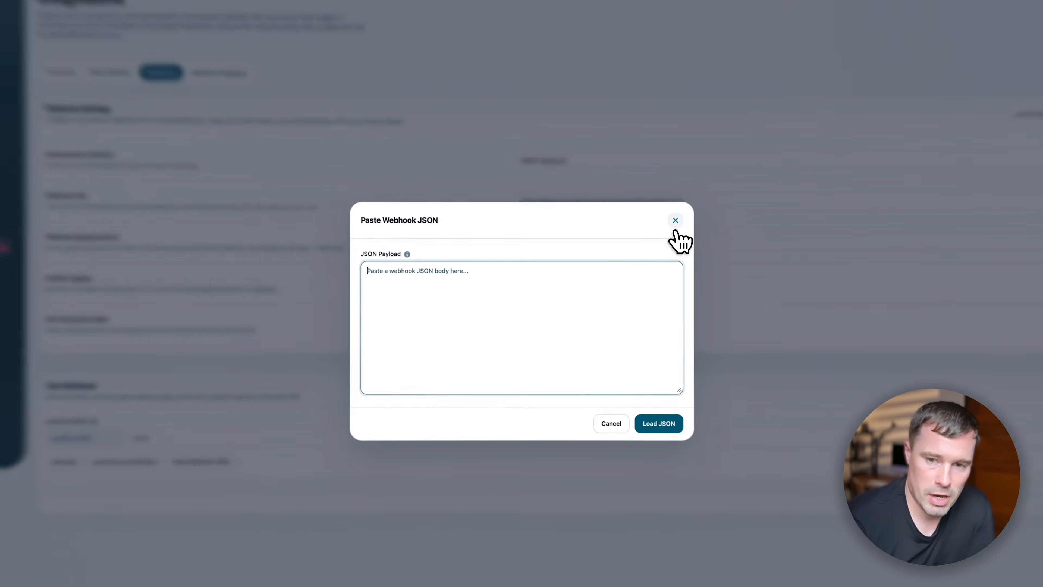
pyautogui.click(676, 225)
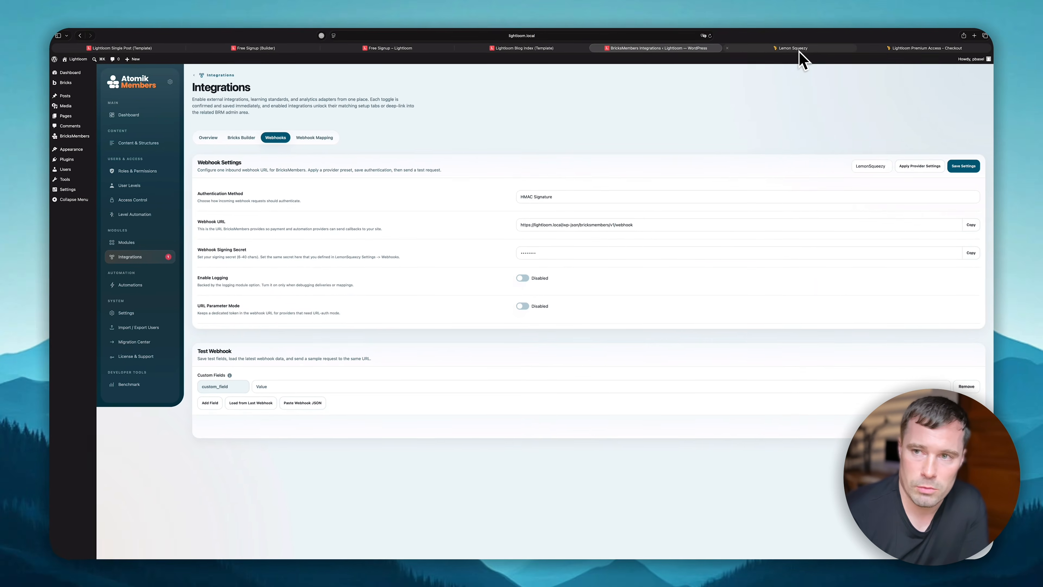
pyautogui.click(888, 48)
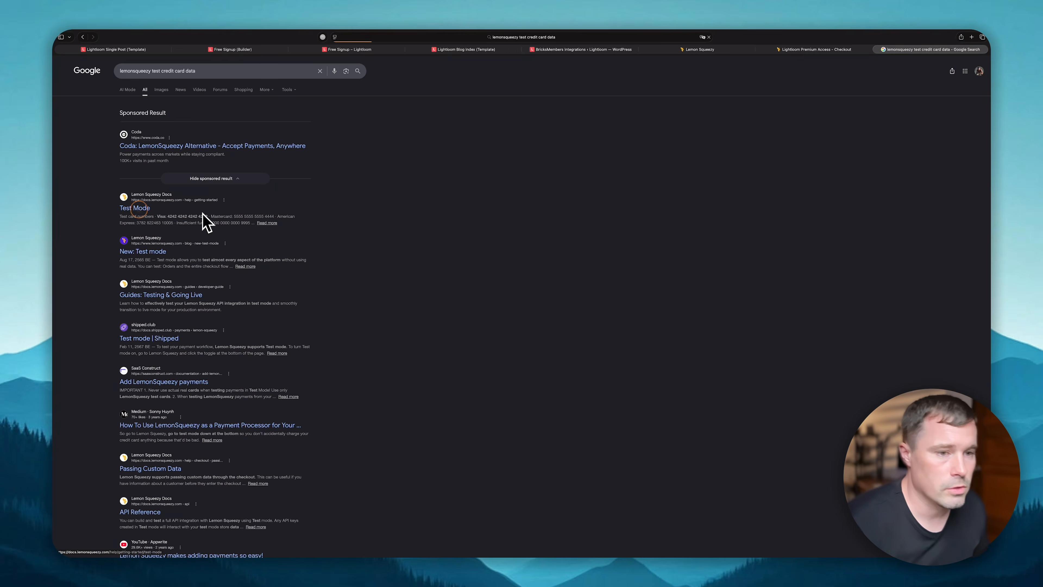
# - Copy the Visa test card number 4242… from Lemon Squeezy's test mode documentation
pyautogui.click(205, 221)
pyautogui.scroll(-3, 575, 254)
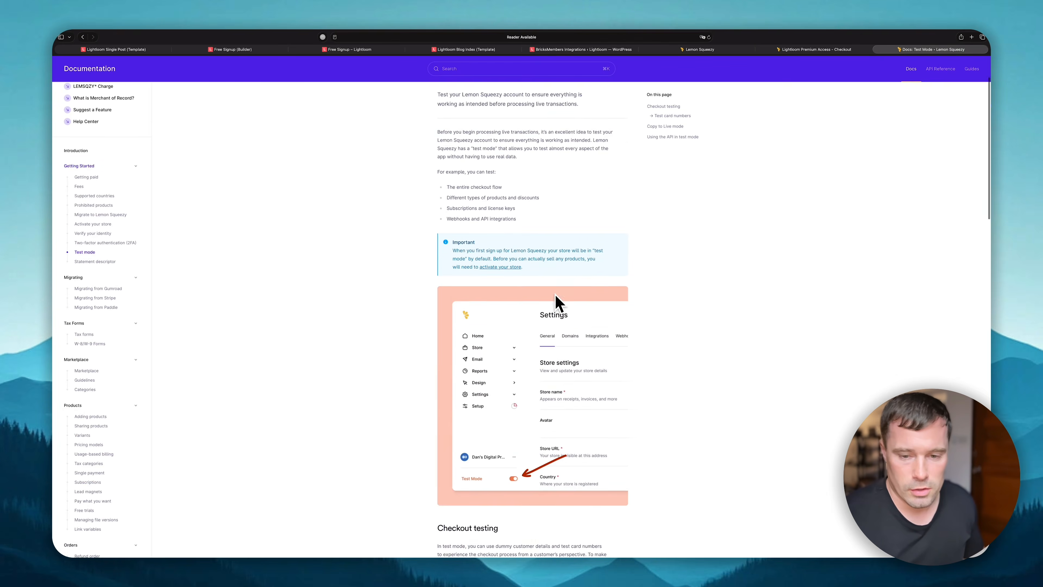
pyautogui.scroll(-10, 557, 302)
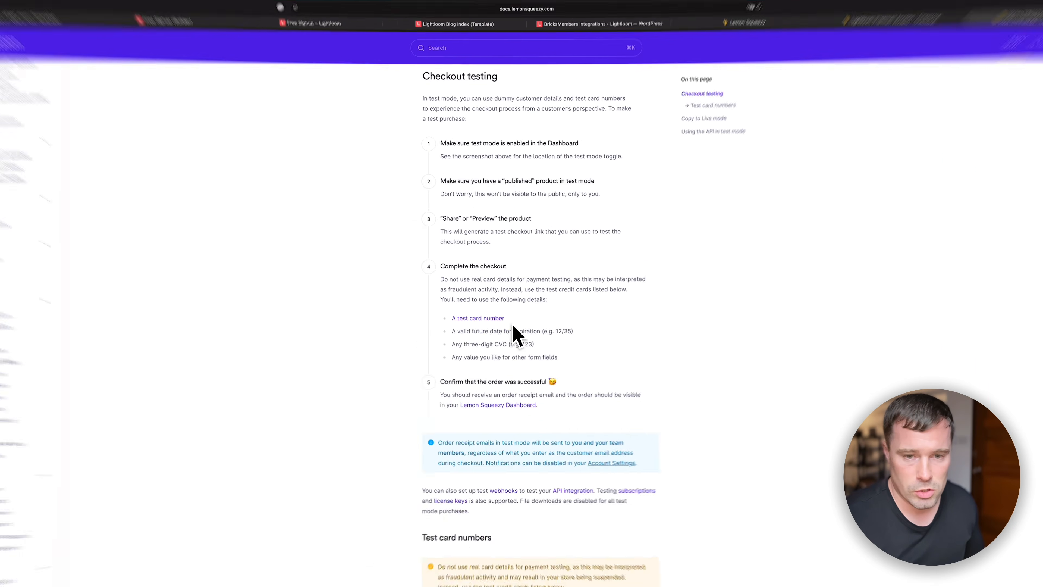
pyautogui.scroll(-8, 514, 329)
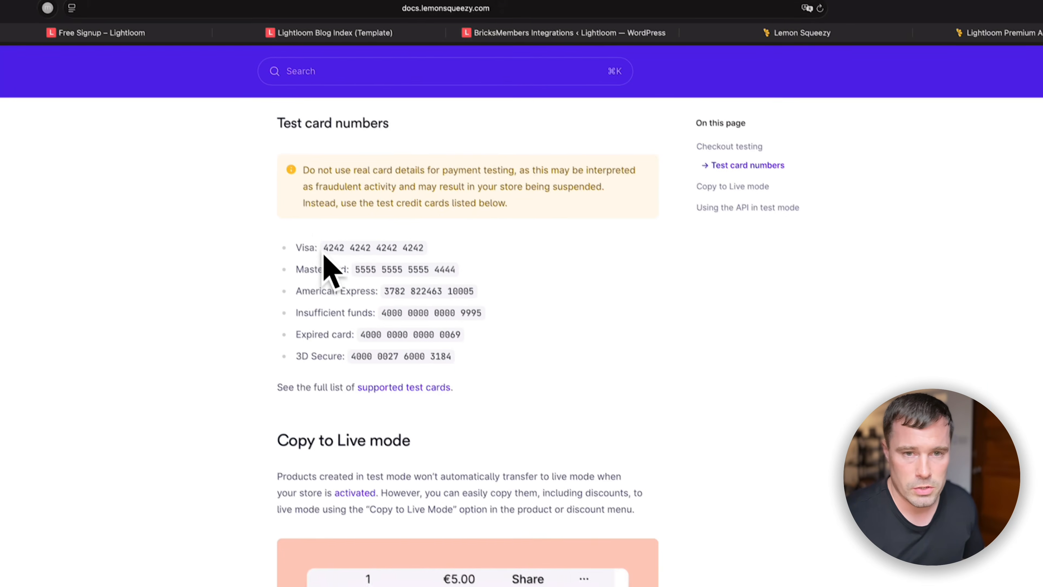
pyautogui.moveTo(421, 156); pyautogui.dragTo(521, 157)
pyautogui.press('super+c')
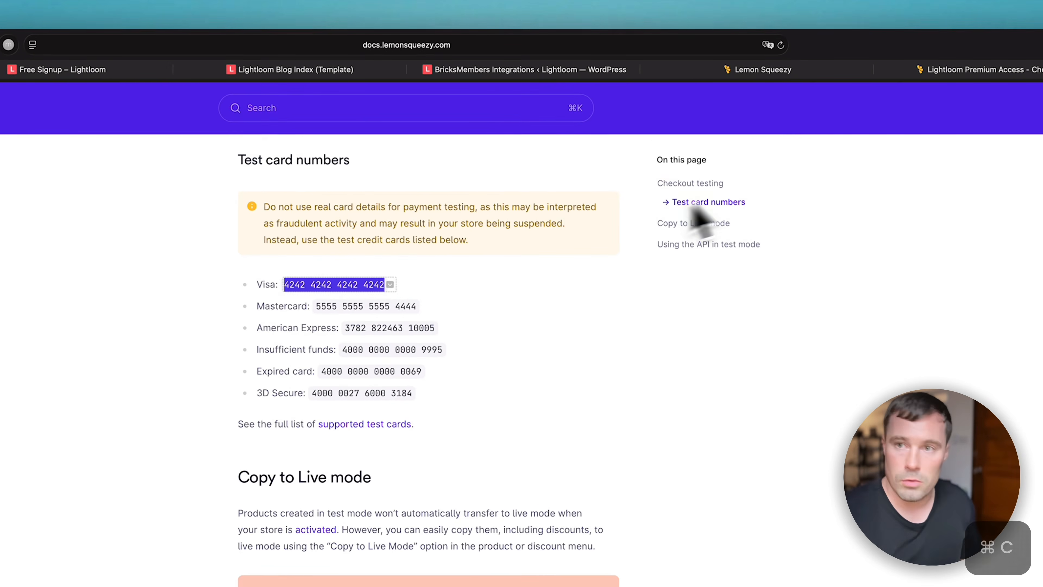
# - Fill the checkout with the test card, expiry 12/27, CVC and cardholder name, then pay
pyautogui.click(817, 70)
pyautogui.click(952, 70)
pyautogui.click(557, 359)
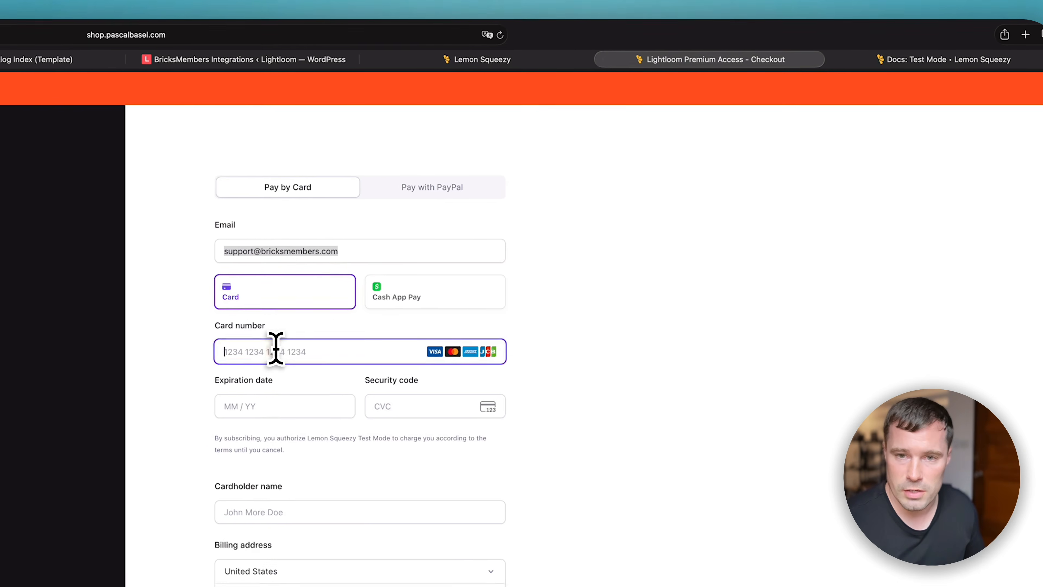
pyautogui.press('super+v')
pyautogui.click(925, 56)
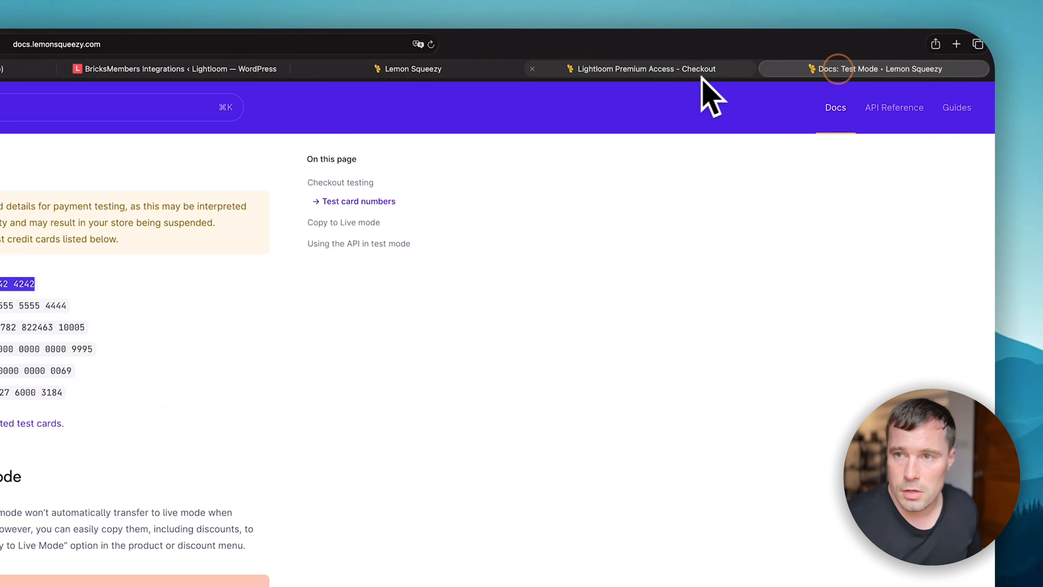
pyautogui.click(698, 55)
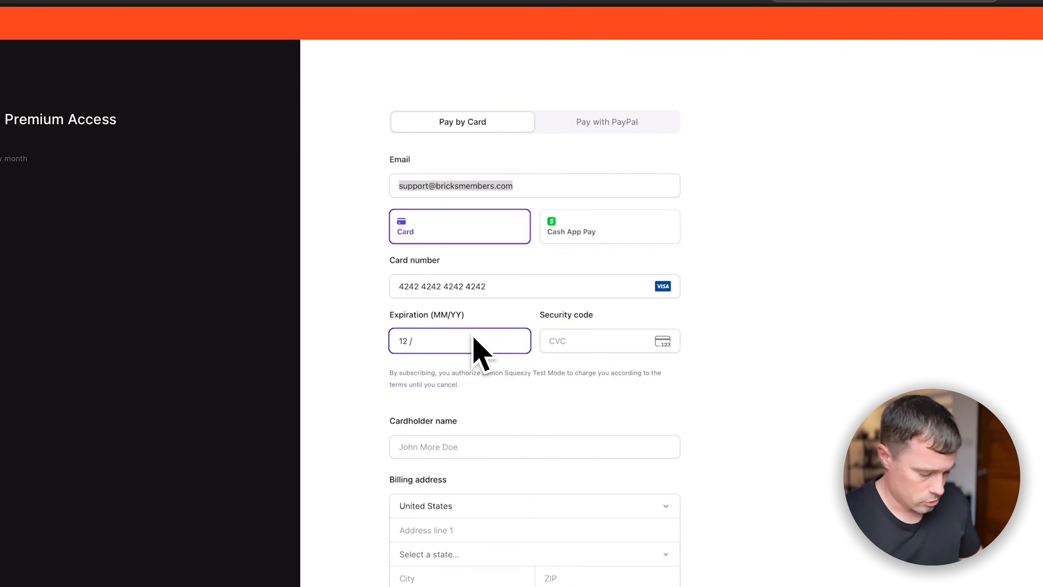
pyautogui.write('8')
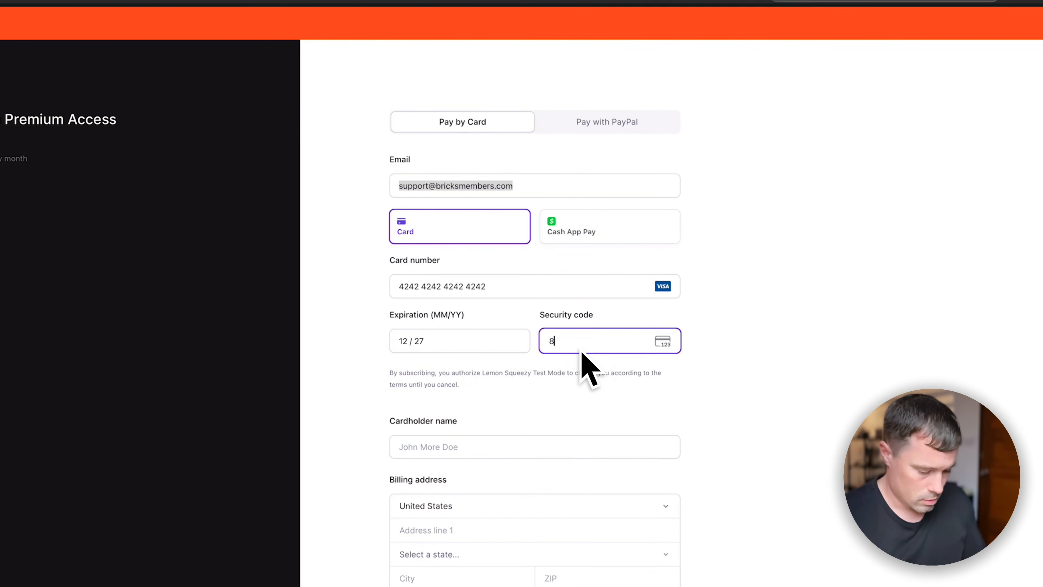
pyautogui.write('76')
pyautogui.click(857, 391)
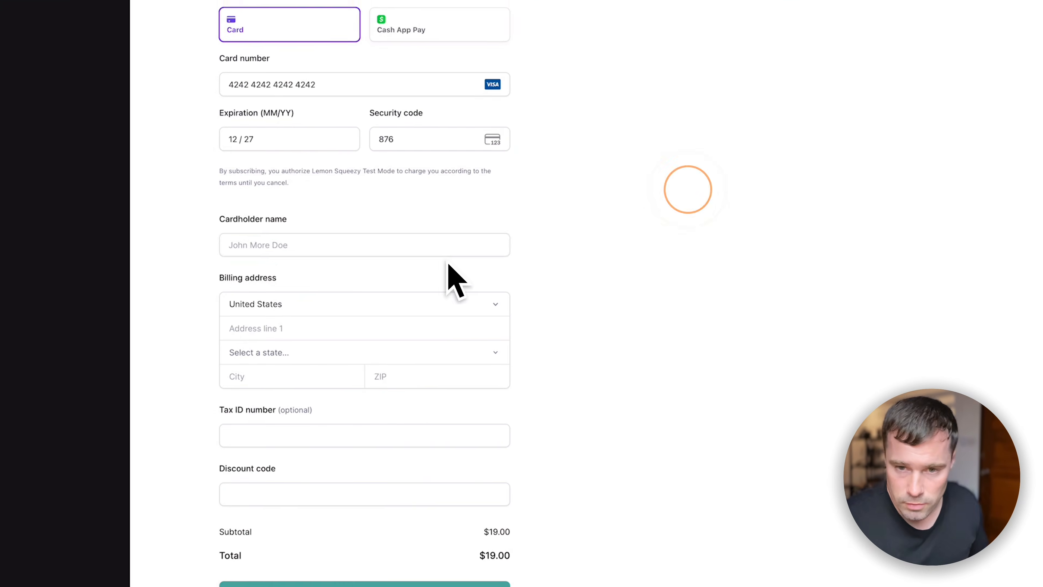
pyautogui.click(580, 450)
pyautogui.click(357, 413)
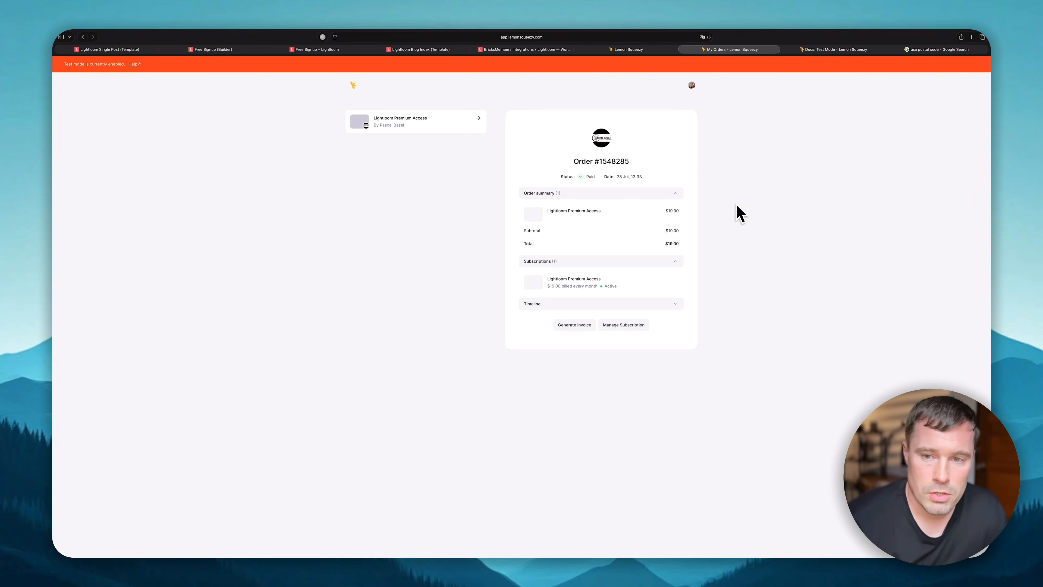
# - Copy the subscription_created request JSON and load it through Paste Webhook JSON in BricksMembers
pyautogui.click(628, 49)
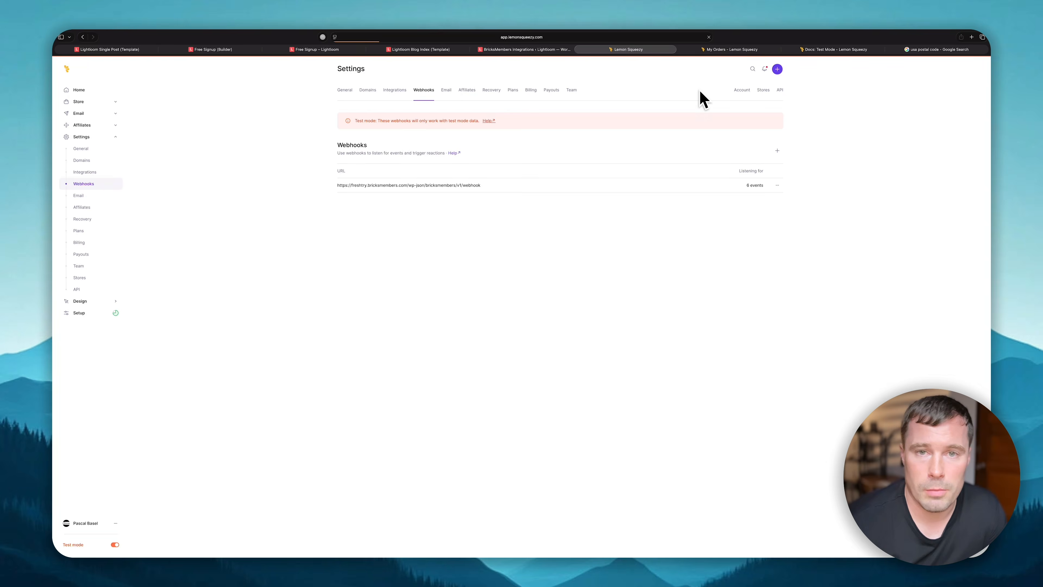
pyautogui.scroll(-3, 649, 287)
pyautogui.scroll(3, 657, 327)
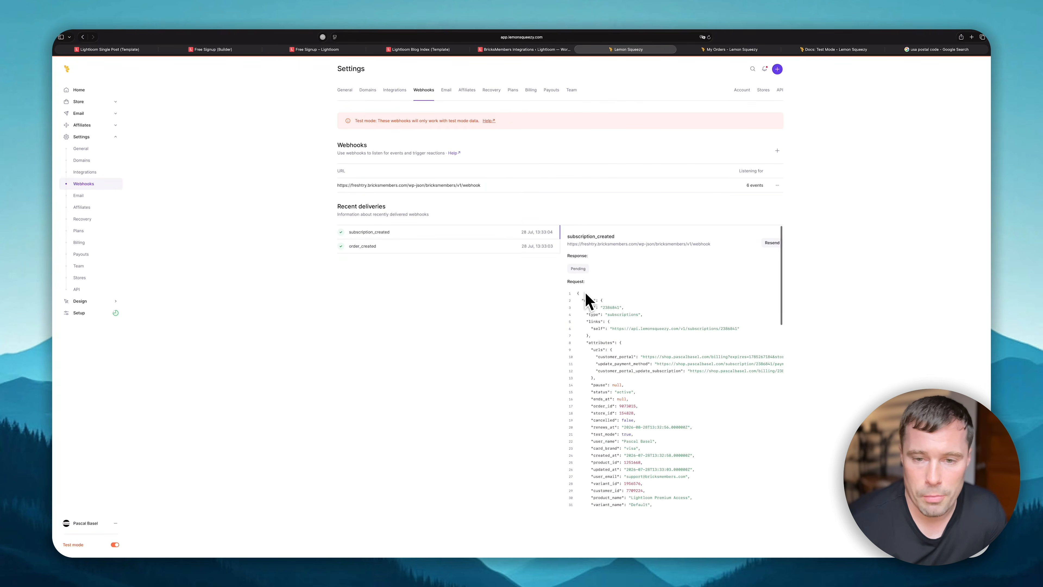
pyautogui.moveTo(578, 293); pyautogui.dragTo(757, 563)
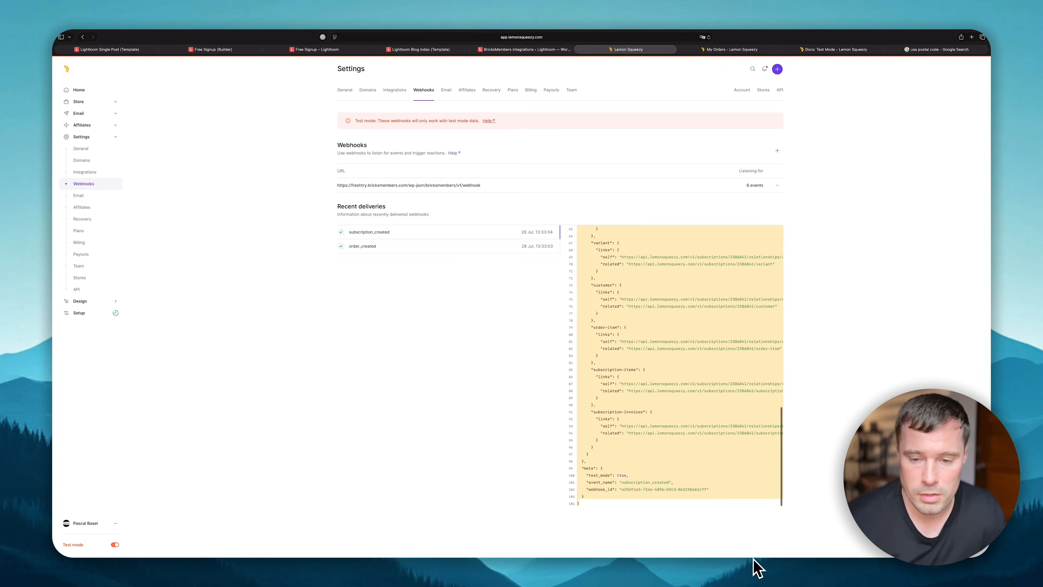
pyautogui.click(519, 50)
pyautogui.click(304, 402)
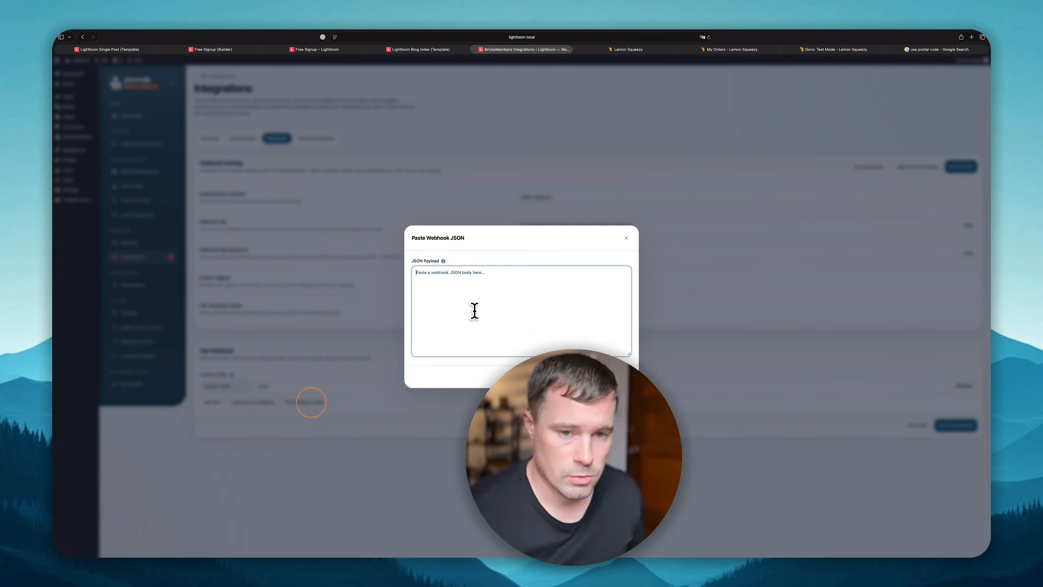
pyautogui.press('super+v')
pyautogui.click(609, 377)
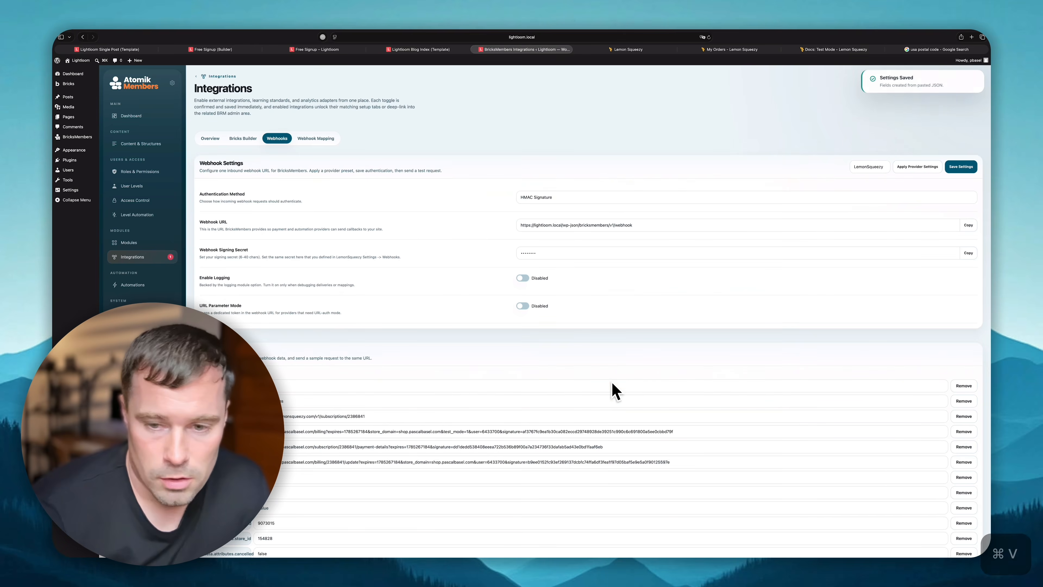
pyautogui.scroll(-15, 414, 408)
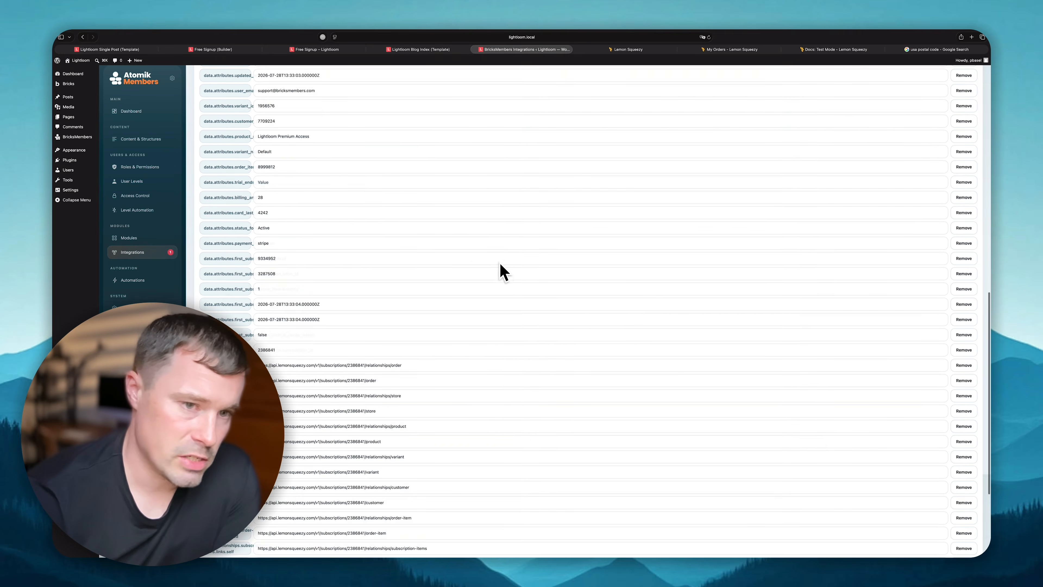
# - Send a test webhook from BricksMembers and confirm it
pyautogui.click(673, 49)
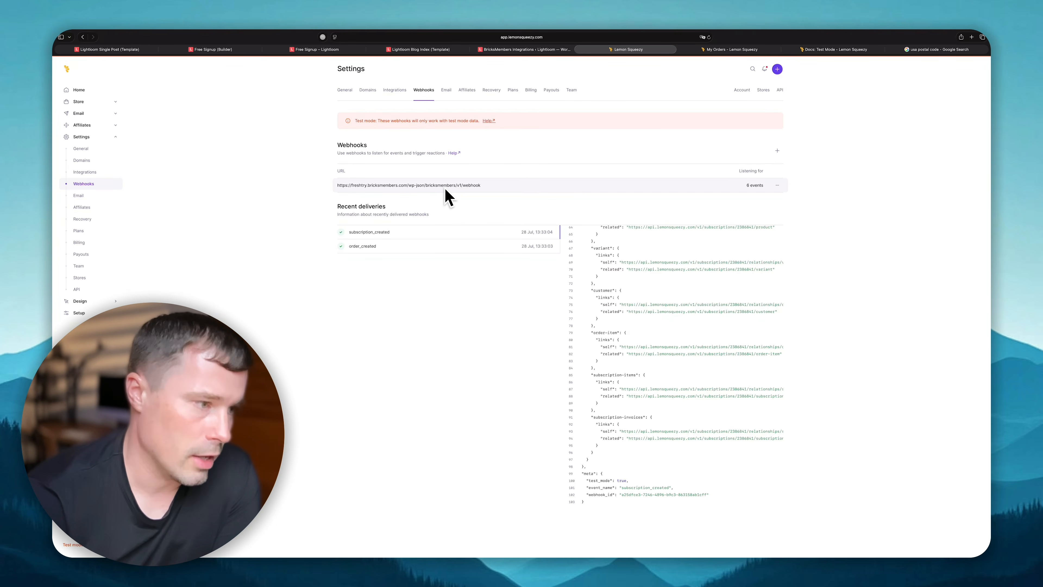
pyautogui.click(521, 50)
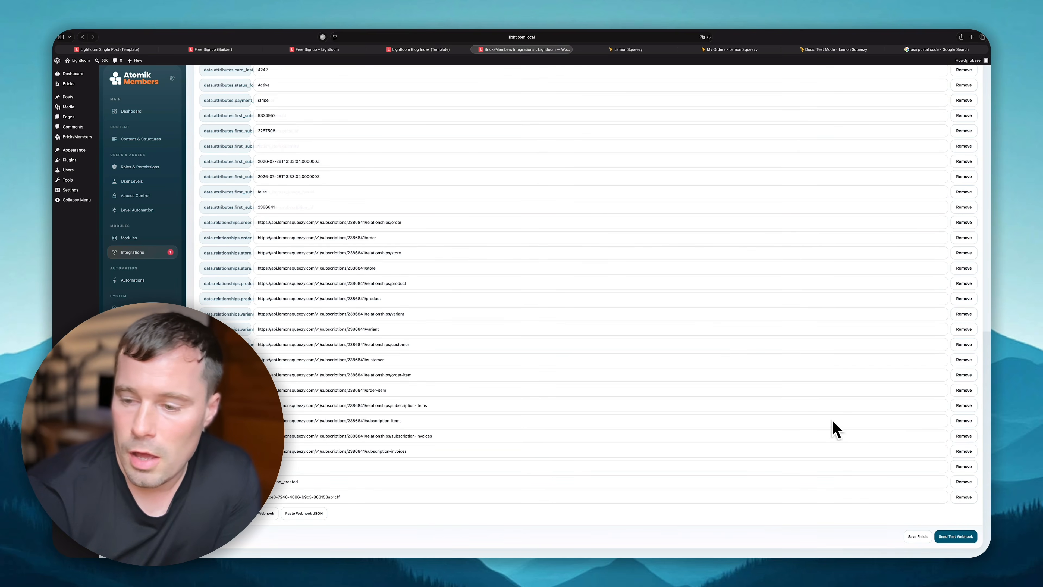
pyautogui.click(967, 535)
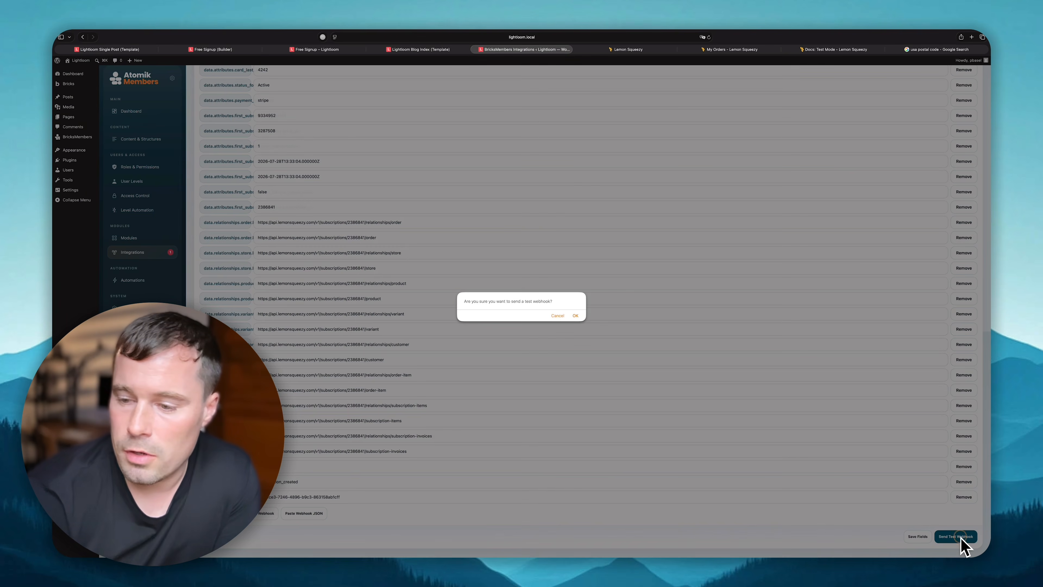
pyautogui.click(576, 316)
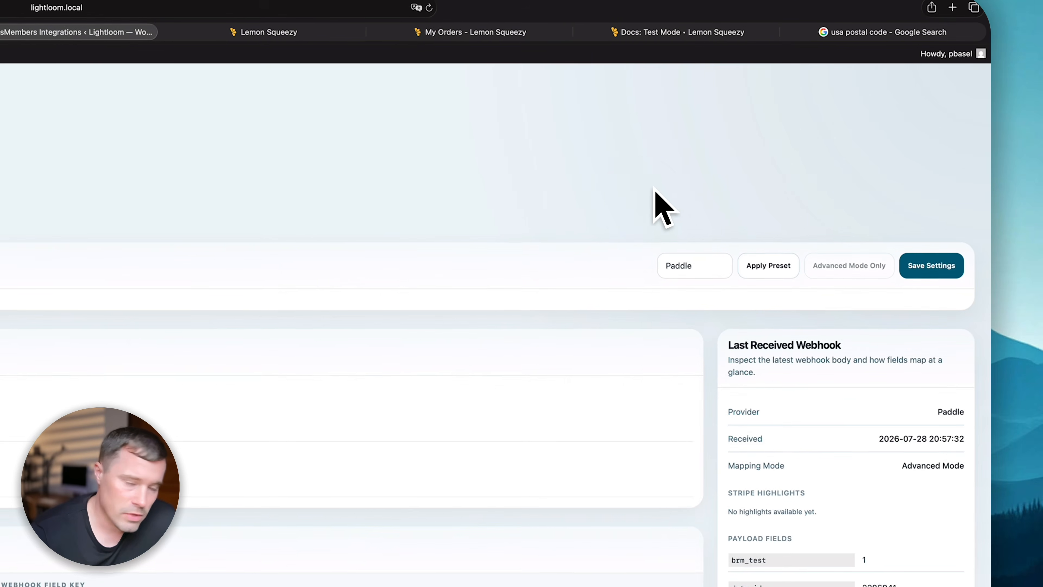
# - Apply the LemonSqueezy mapping preset and save, mapping Email to data.attributes.user_email
pyautogui.click(659, 180)
pyautogui.click(686, 266)
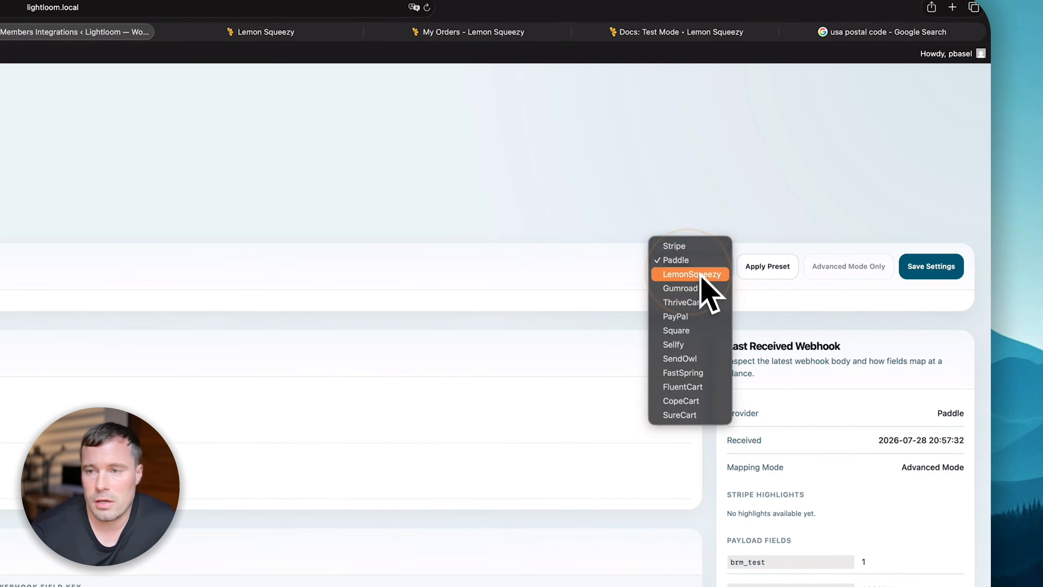
pyautogui.click(769, 267)
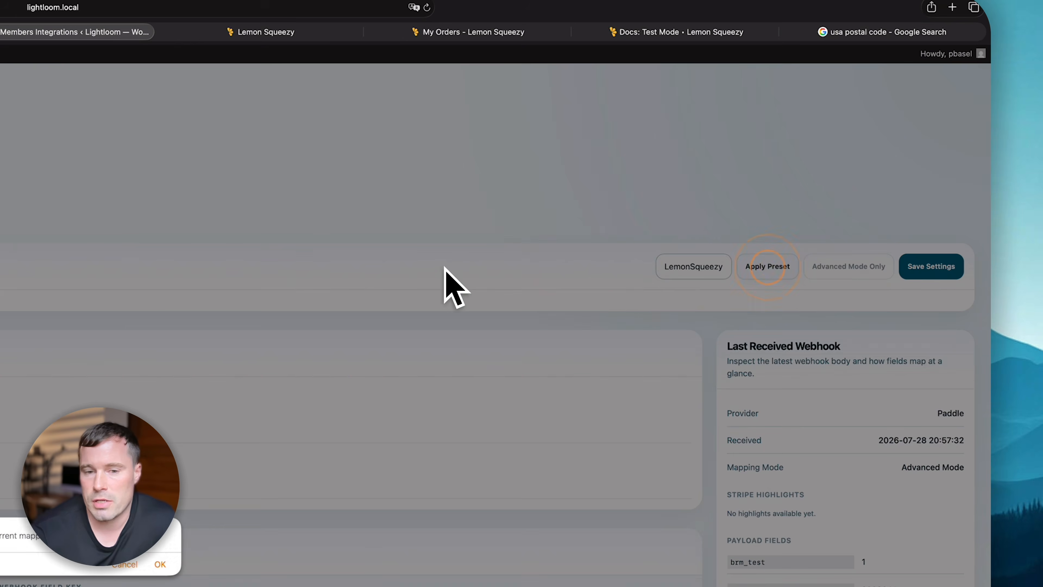
pyautogui.click(160, 563)
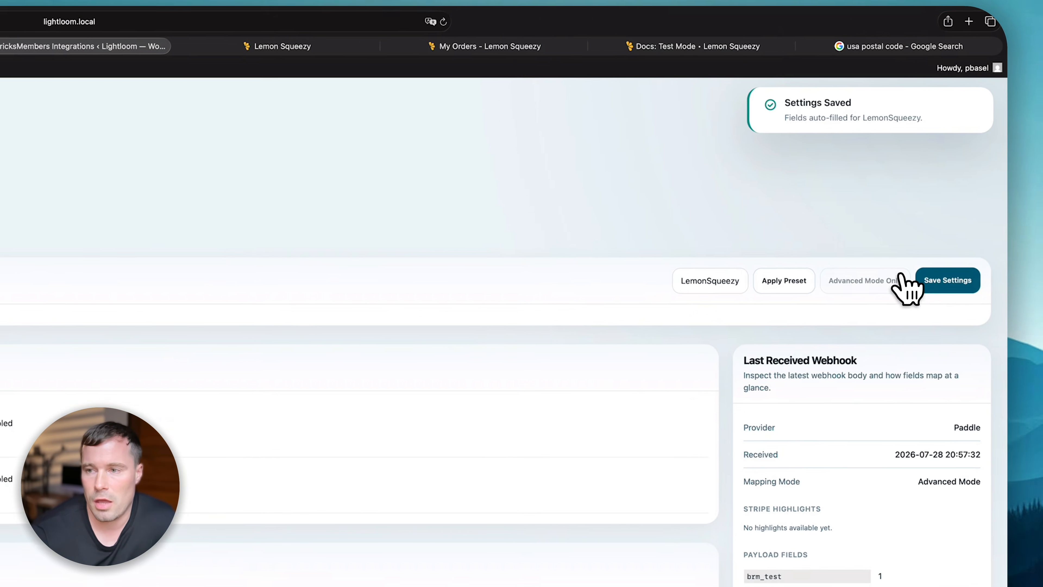
pyautogui.click(906, 284)
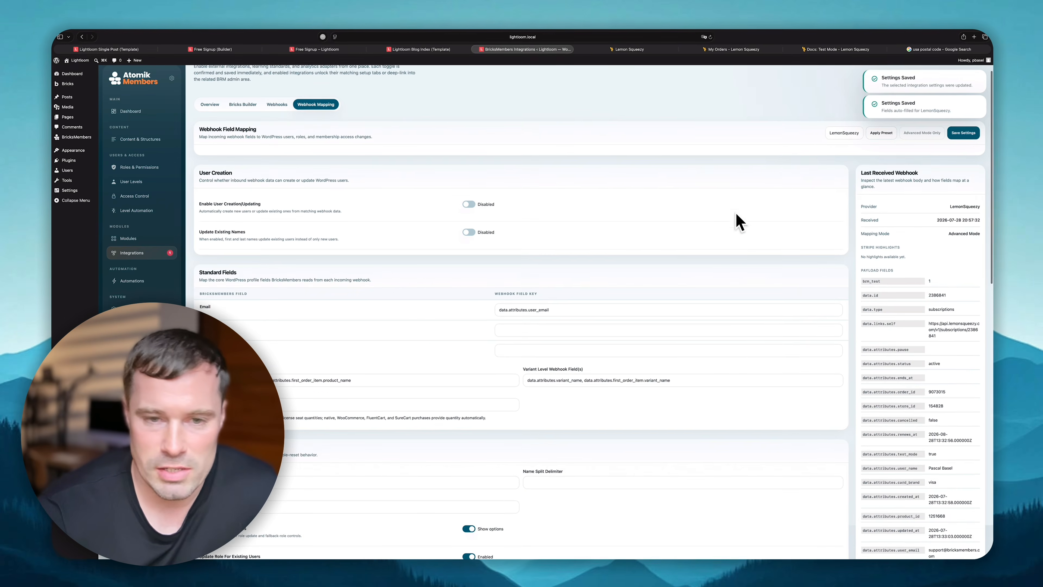
pyautogui.click(842, 167)
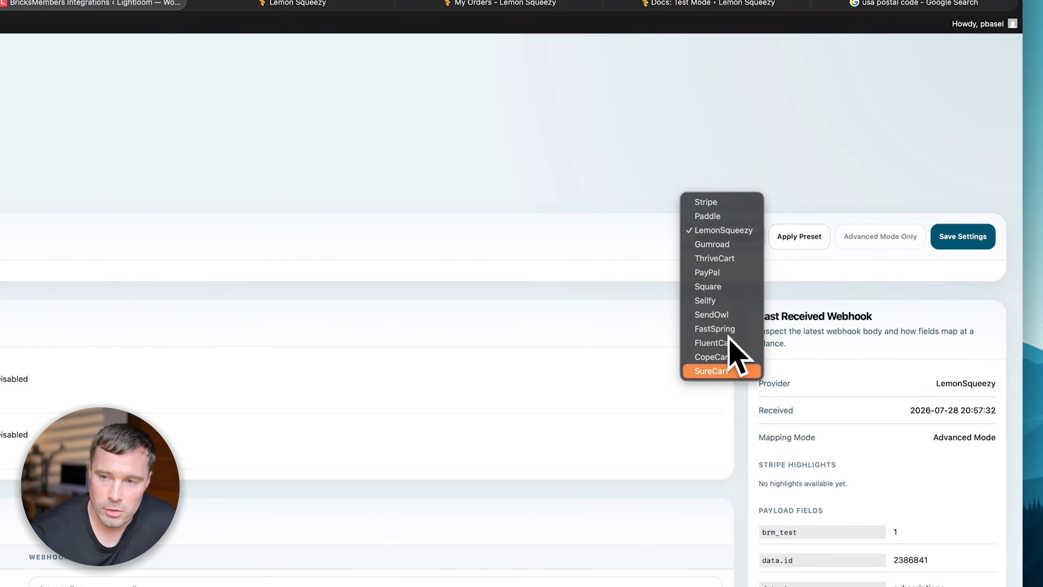
pyautogui.click(519, 180)
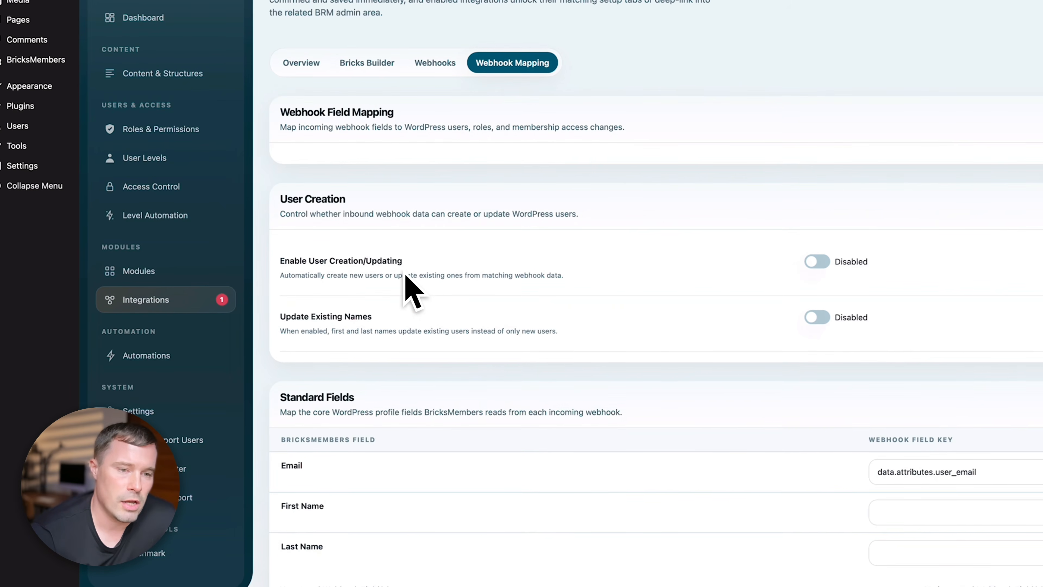
# - Turn on Enable User Creation/Updating and Update Existing Names, then save the settings
pyautogui.click(817, 262)
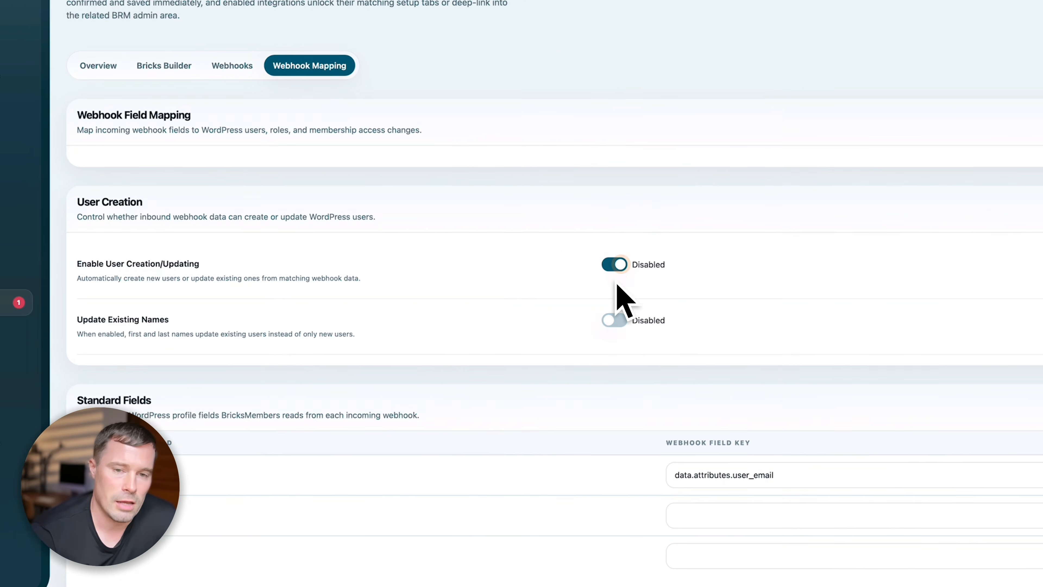
pyautogui.click(817, 316)
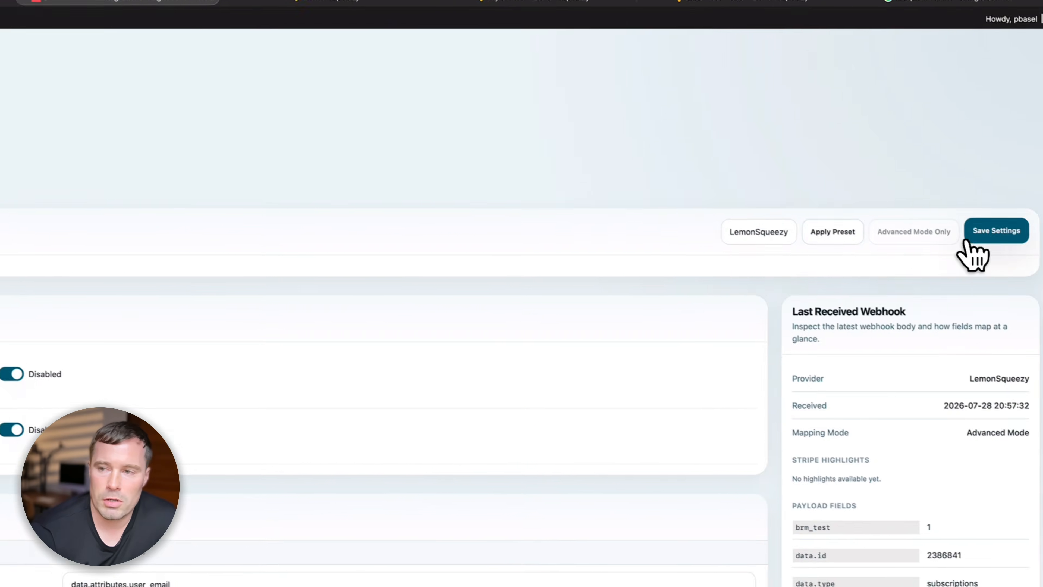
pyautogui.click(965, 239)
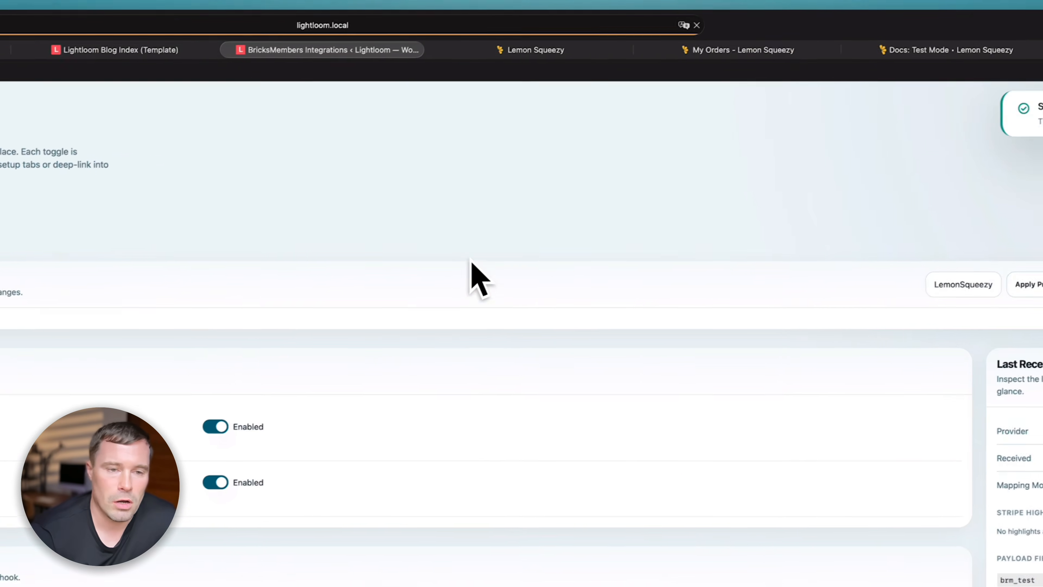
pyautogui.click(456, 206)
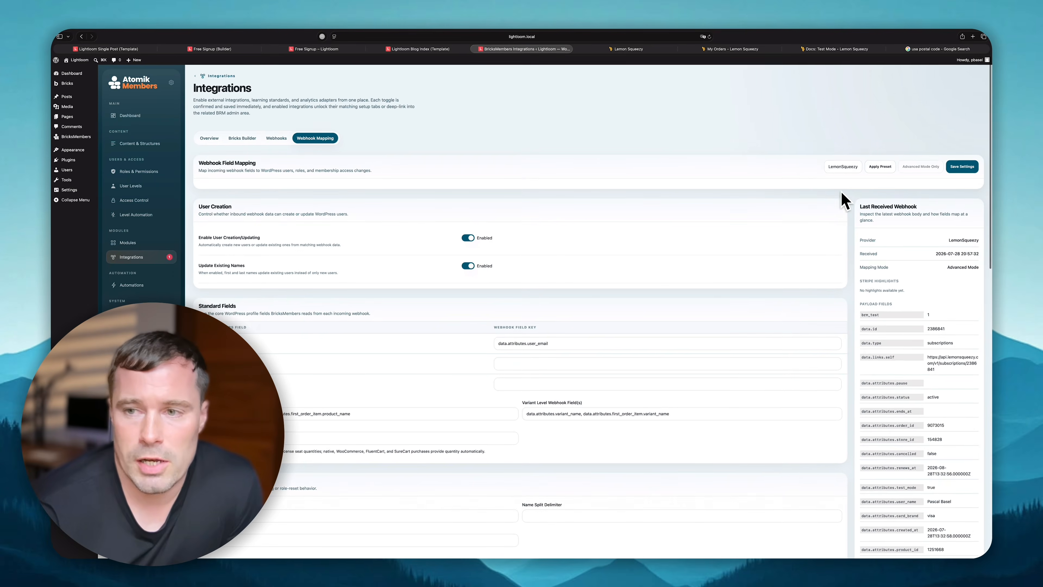
pyautogui.scroll(-10, 768, 214)
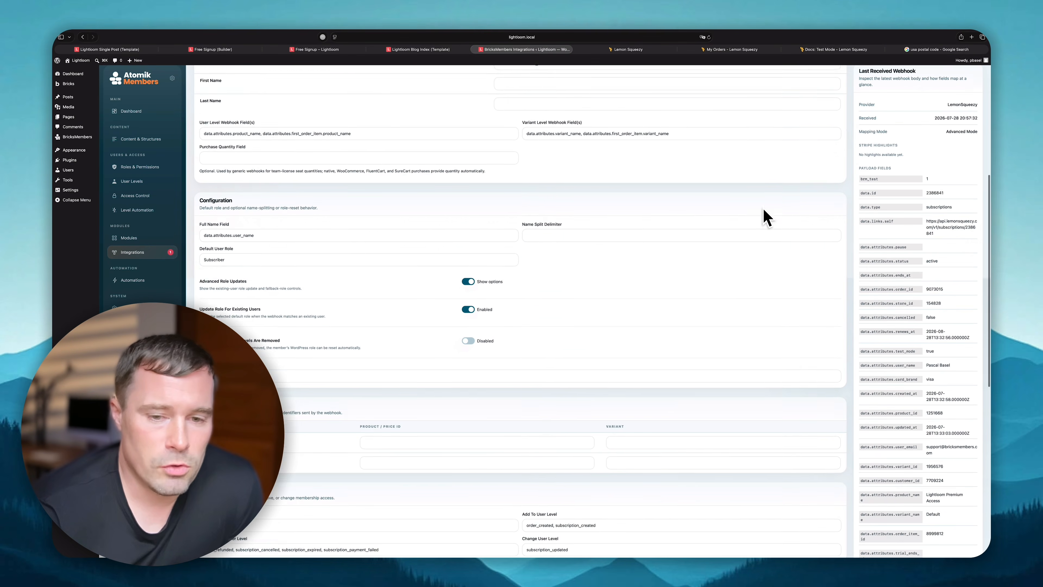
pyautogui.scroll(-5, 769, 214)
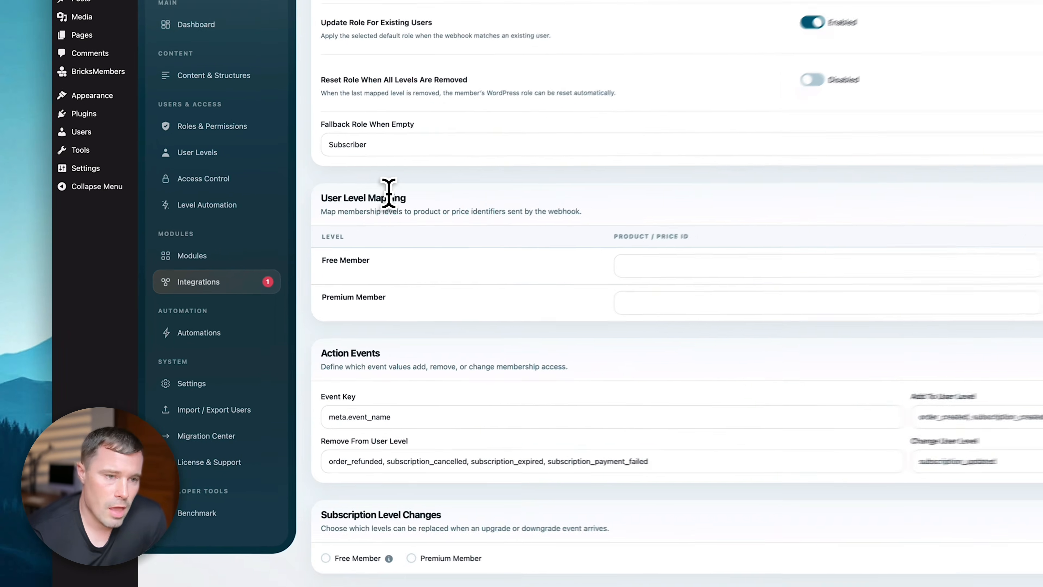
pyautogui.click(236, 161)
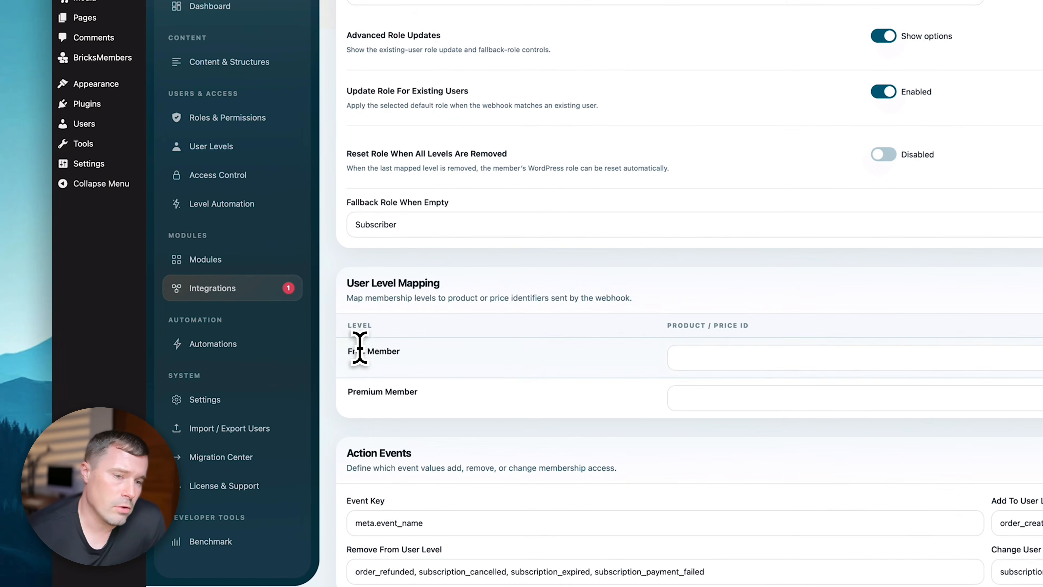
pyautogui.click(386, 350)
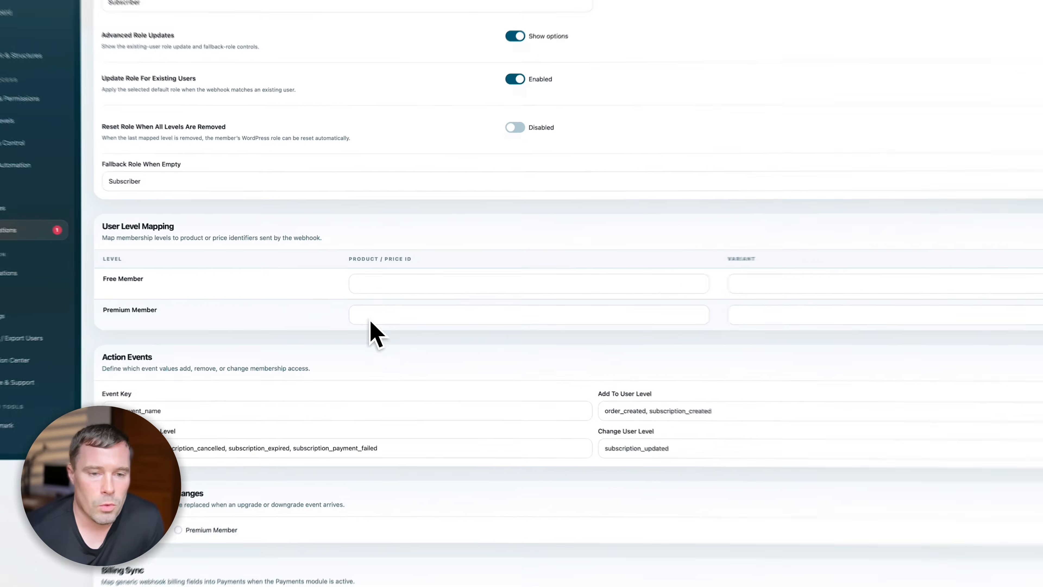
pyautogui.click(390, 307)
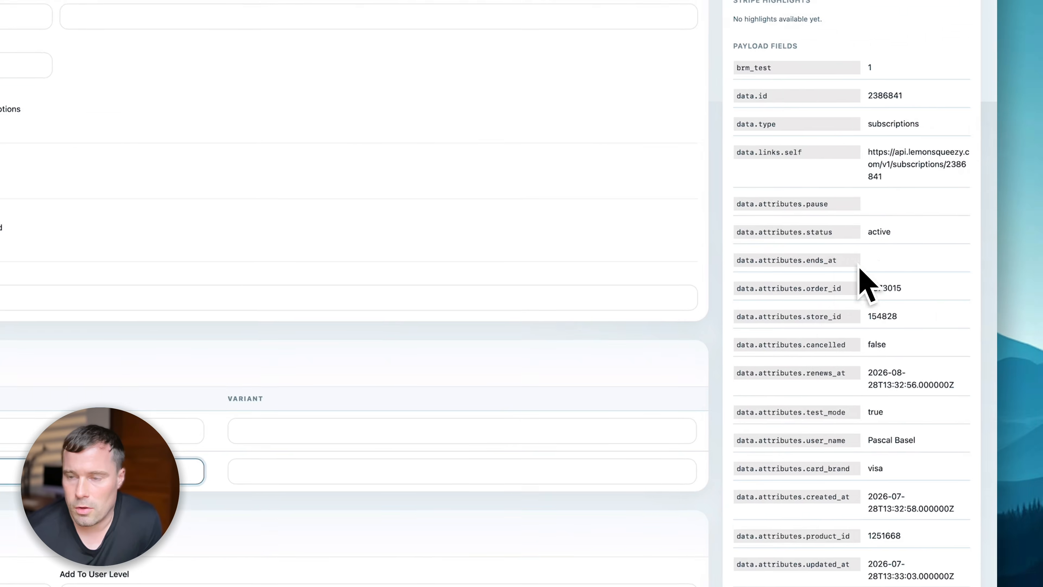
pyautogui.scroll(3, 867, 247)
pyautogui.scroll(3, 805, 201)
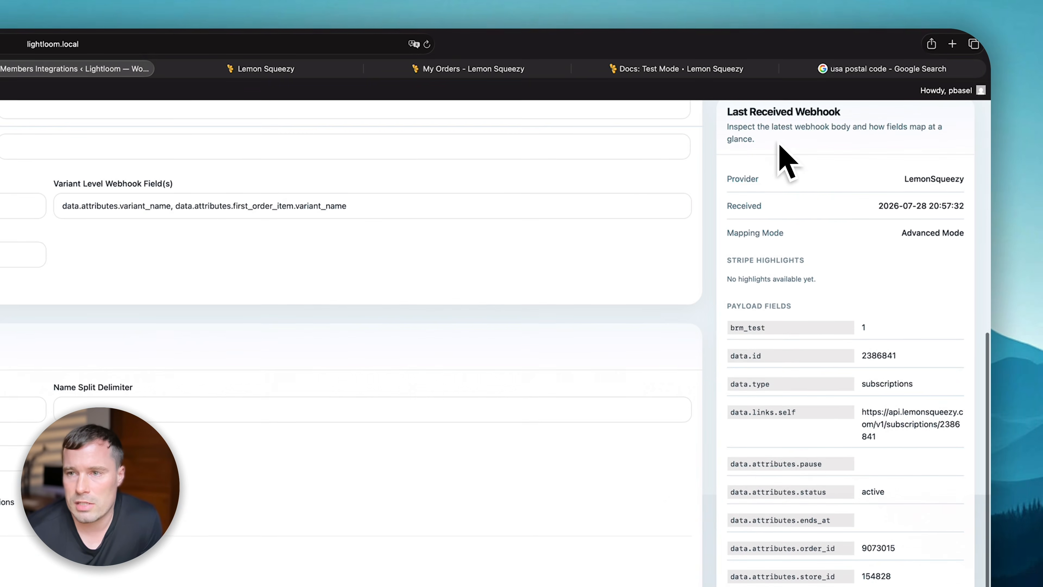
pyautogui.scroll(-10, 825, 423)
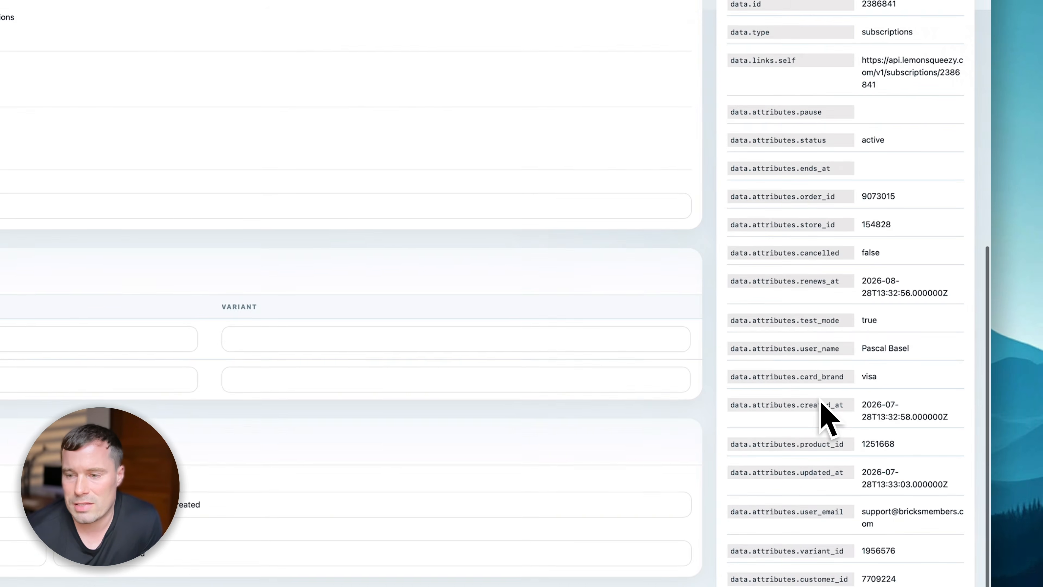
pyautogui.click(910, 352)
pyautogui.scroll(-1, 910, 352)
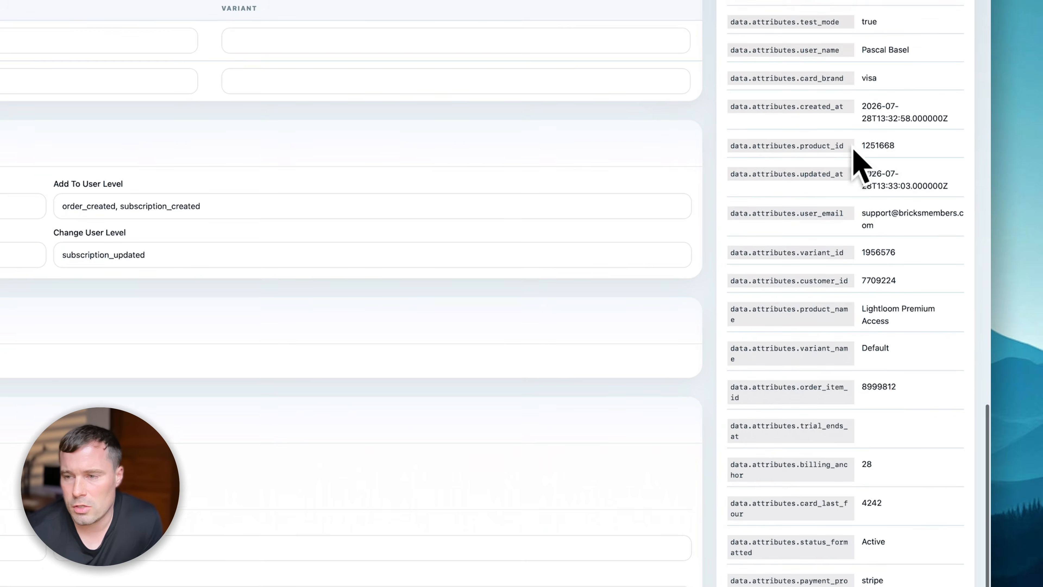
pyautogui.scroll(-3, 862, 438)
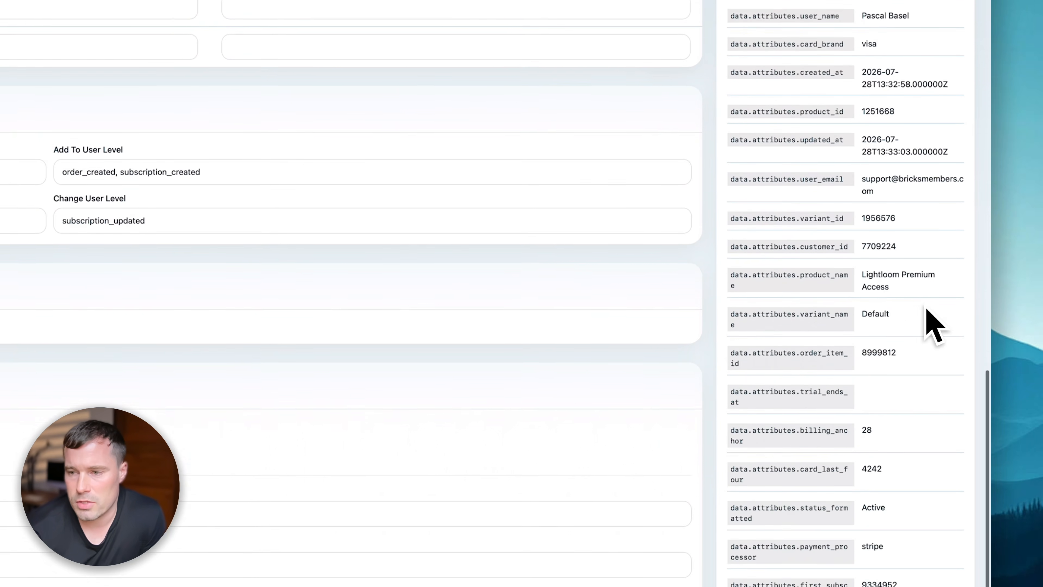
pyautogui.click(932, 279)
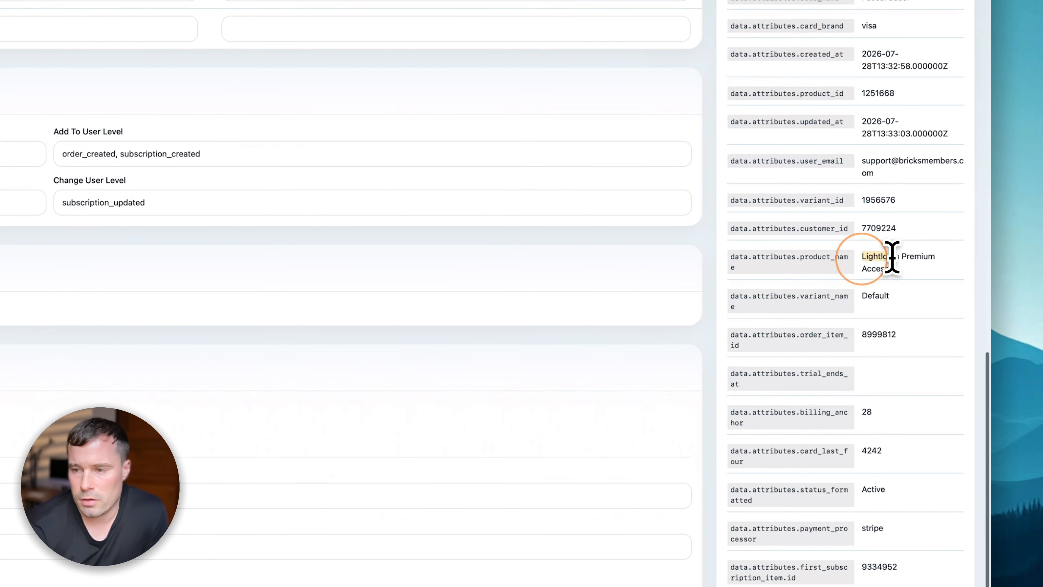
pyautogui.moveTo(932, 259); pyautogui.dragTo(946, 267)
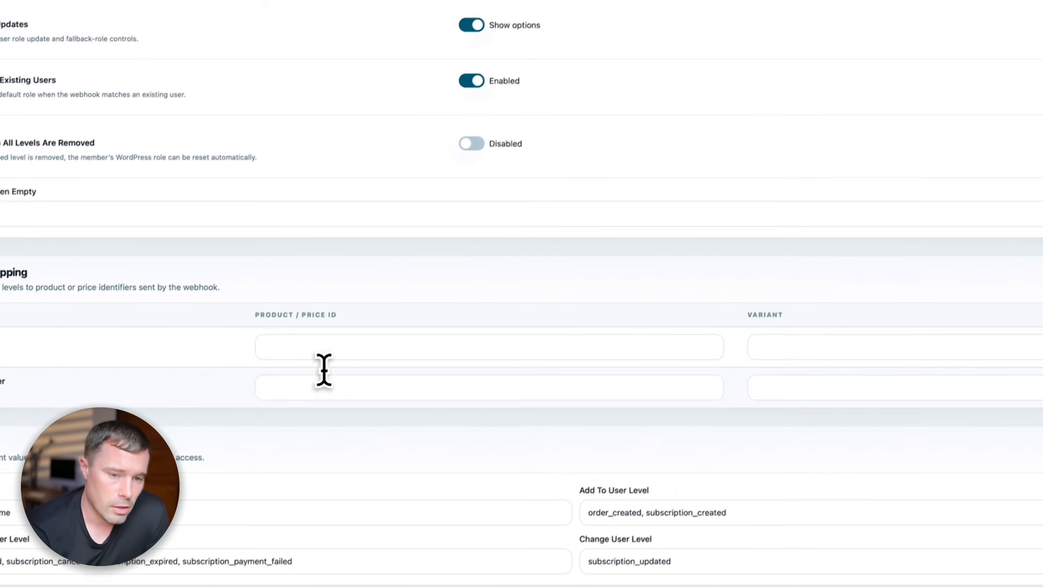
pyautogui.click(99, 102)
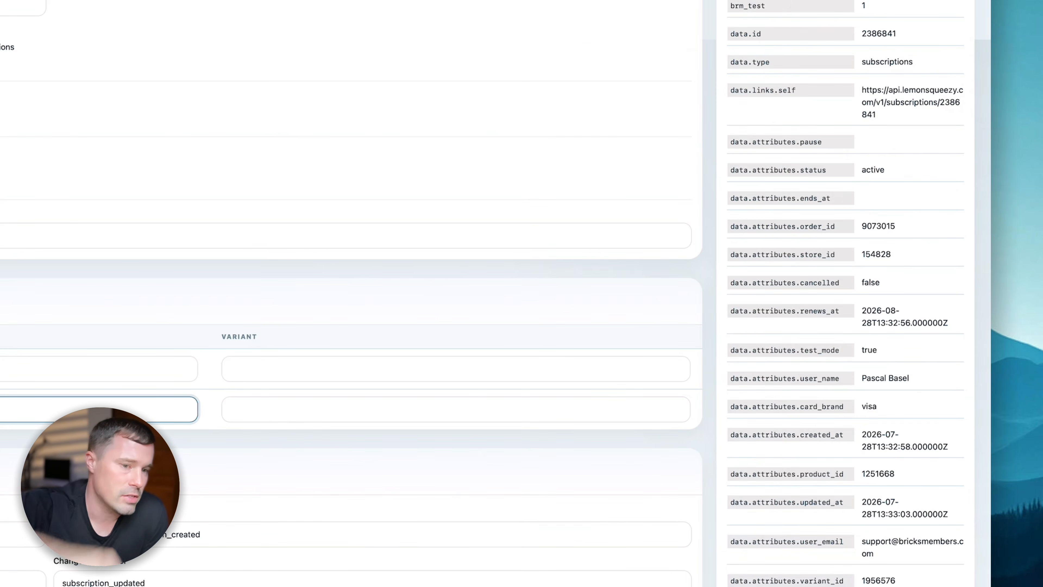
# - Inspect the product-name path in the level webhook fields setting and the Premium Member identifier field
pyautogui.click(65, 336)
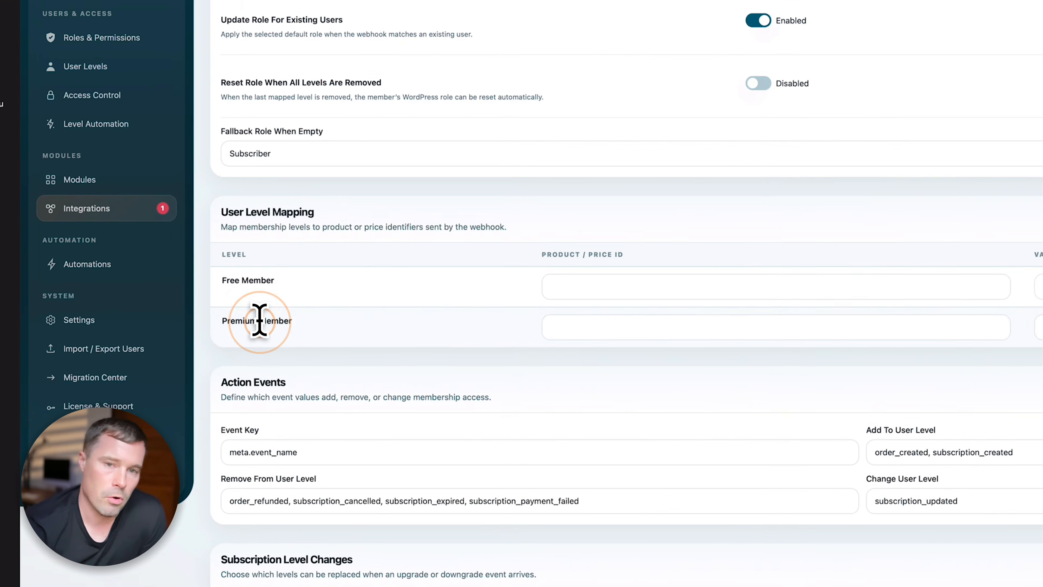
pyautogui.click(764, 326)
pyautogui.scroll(15, 993, 253)
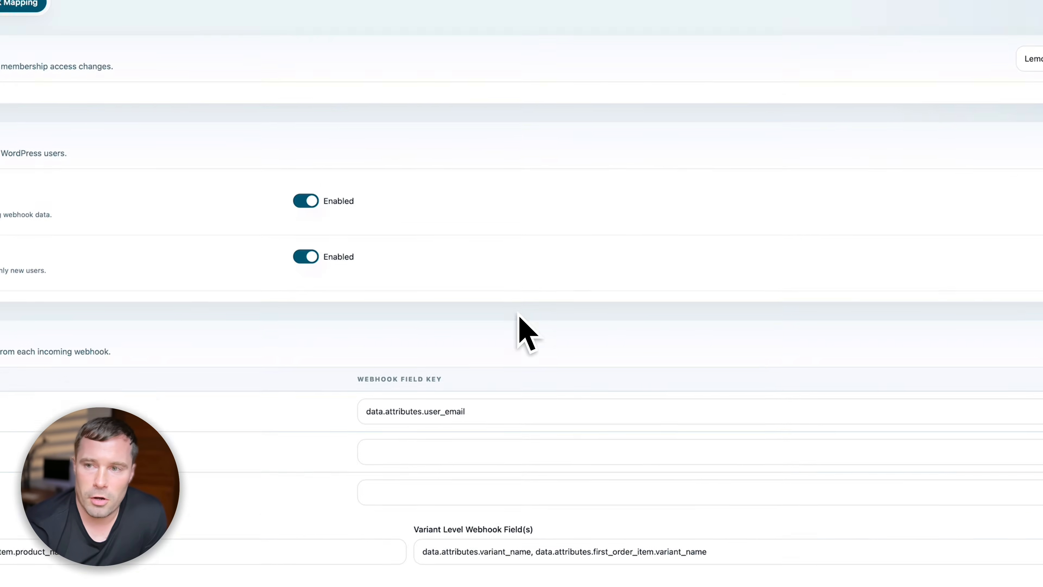
pyautogui.scroll(-10, 566, 373)
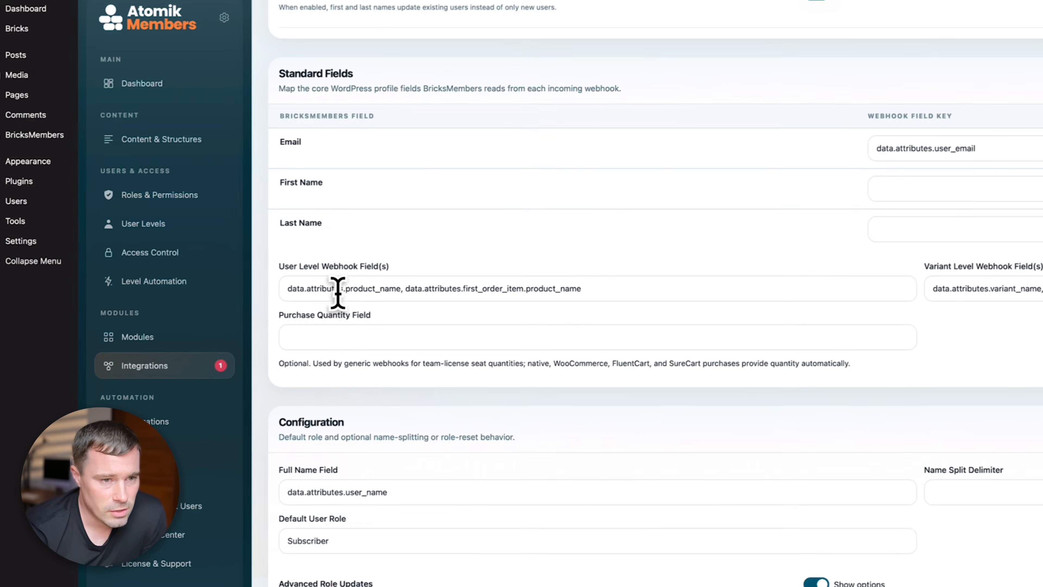
pyautogui.moveTo(345, 294); pyautogui.dragTo(667, 289)
pyautogui.click(670, 293)
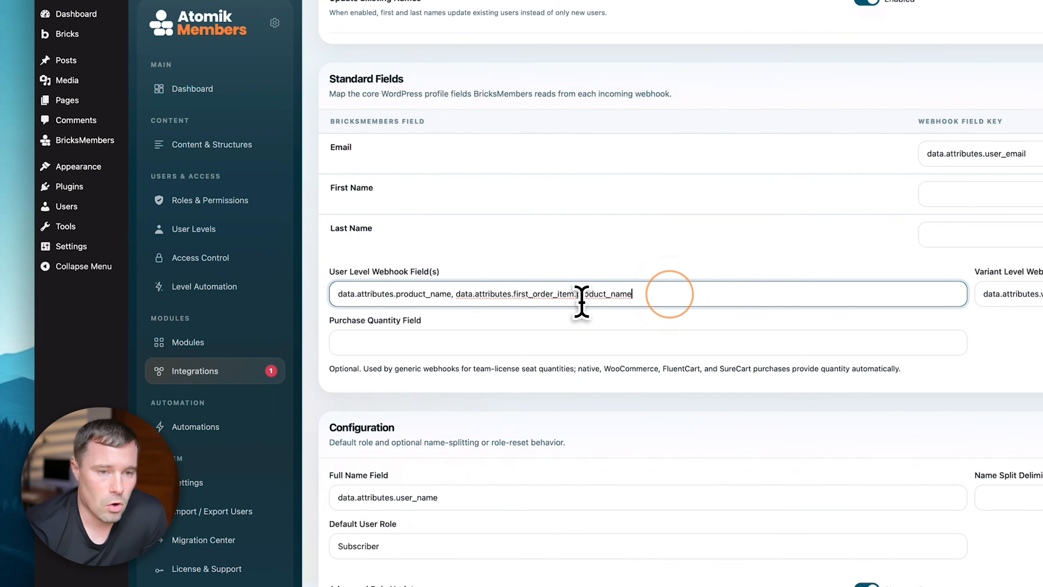
pyautogui.click(706, 296)
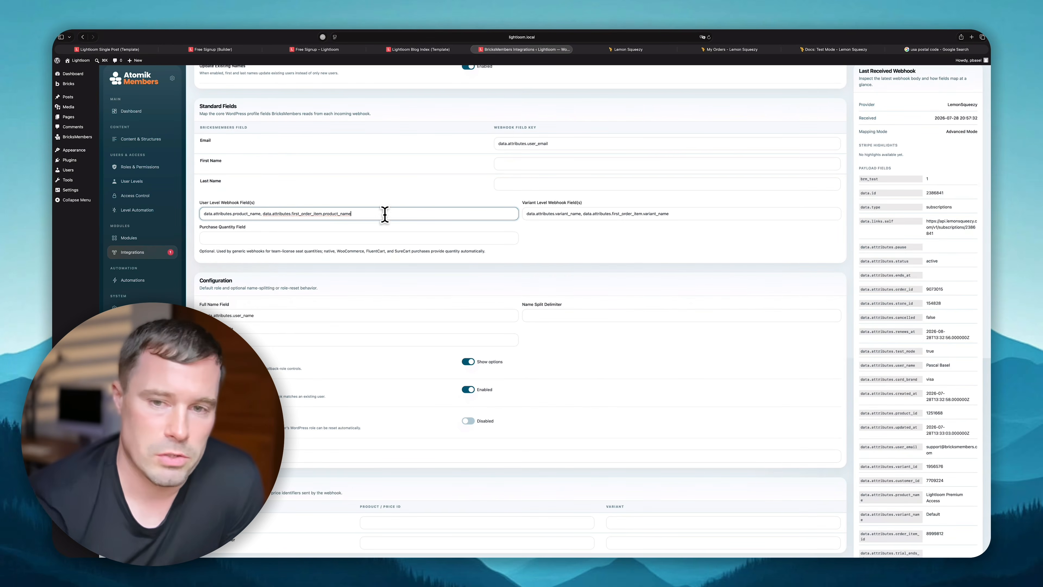
# - Review the Variant Level Webhook Field(s) setting and the Premium Member variant field
pyautogui.click(673, 215)
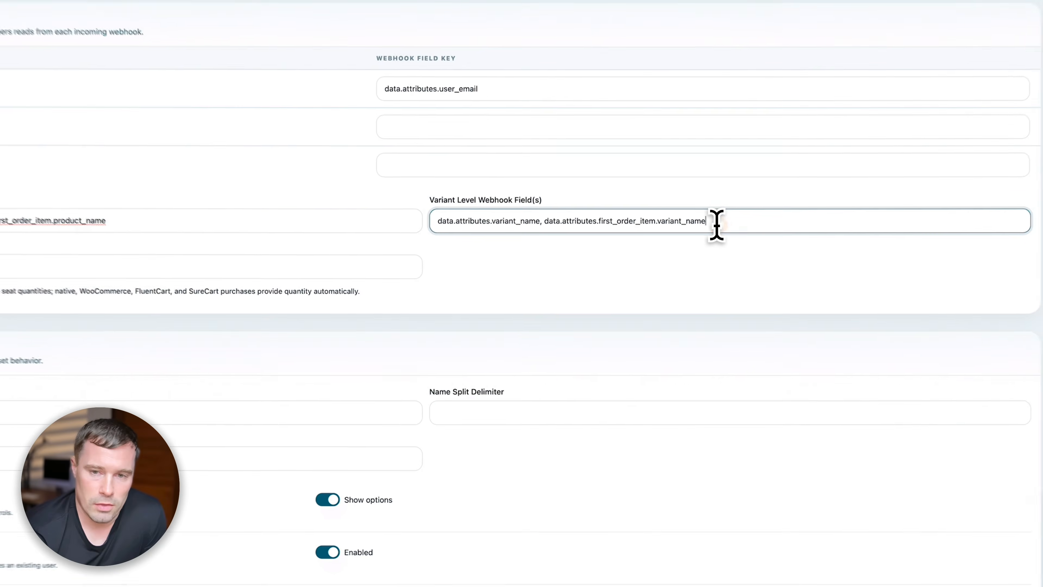
pyautogui.click(750, 223)
pyautogui.moveTo(503, 218); pyautogui.dragTo(540, 218)
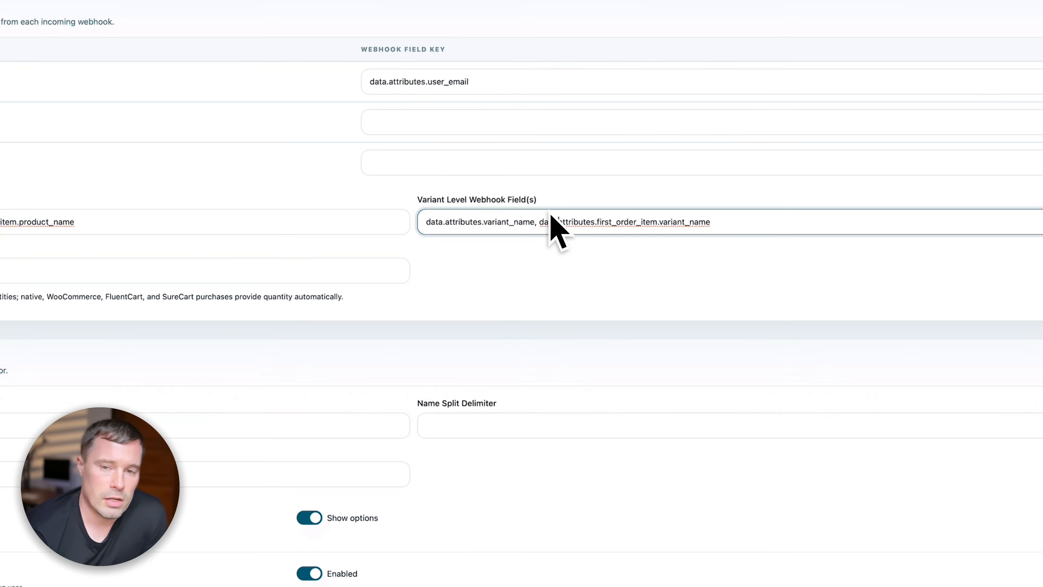
pyautogui.scroll(-10, 617, 368)
pyautogui.click(293, 332)
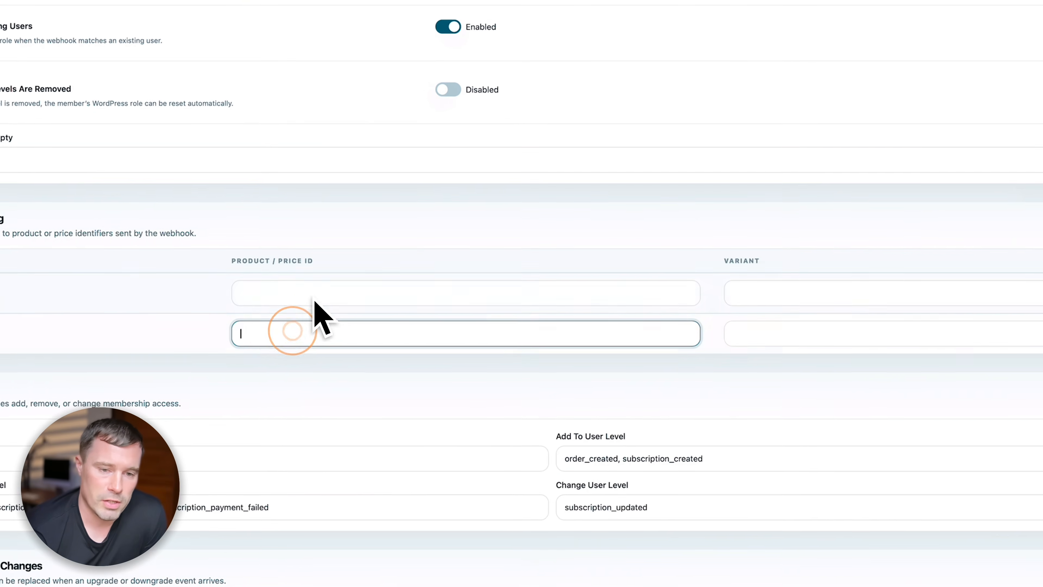
pyautogui.click(316, 335)
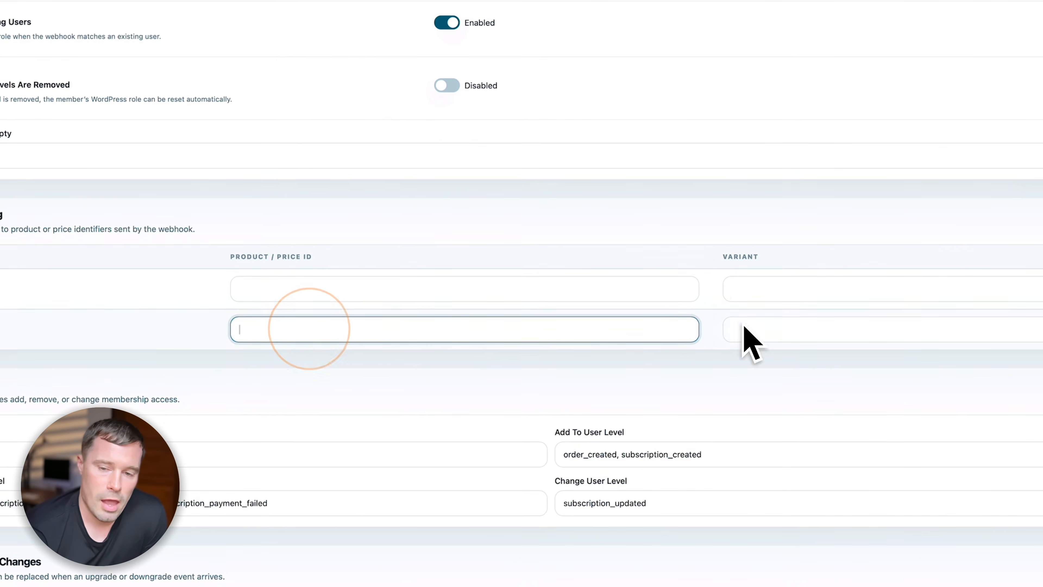
pyautogui.click(770, 327)
pyautogui.click(466, 315)
pyautogui.scroll(5, 519, 213)
pyautogui.click(285, 229)
pyautogui.click(305, 221)
pyautogui.click(397, 223)
pyautogui.click(508, 231)
pyautogui.scroll(-8, 461, 289)
pyautogui.scroll(-8, 460, 289)
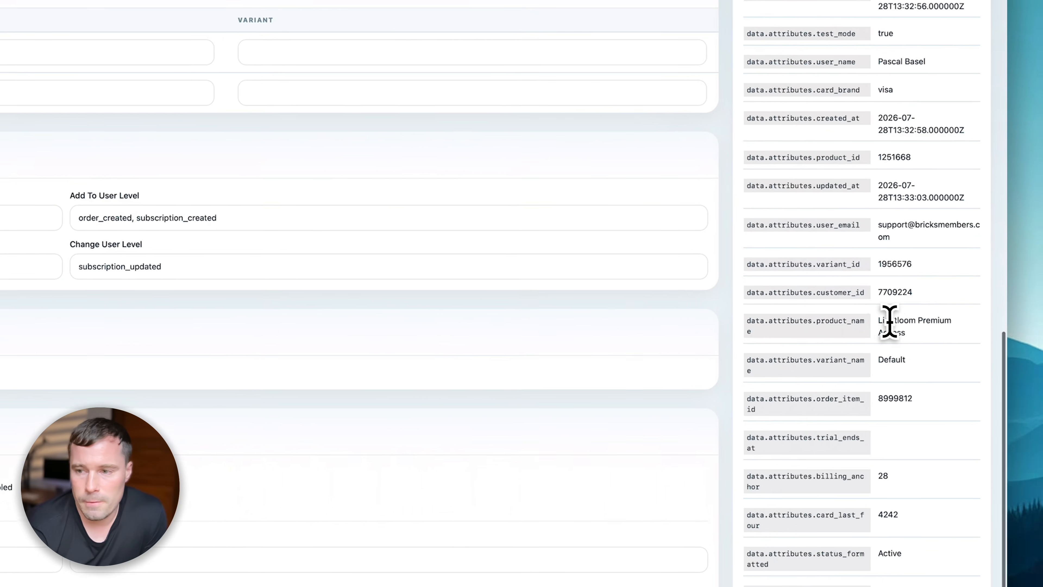
# - Copy 'Lightloom Premium Access' from the webhook payload into Premium Member's product identifier field
pyautogui.tripleClick(905, 352)
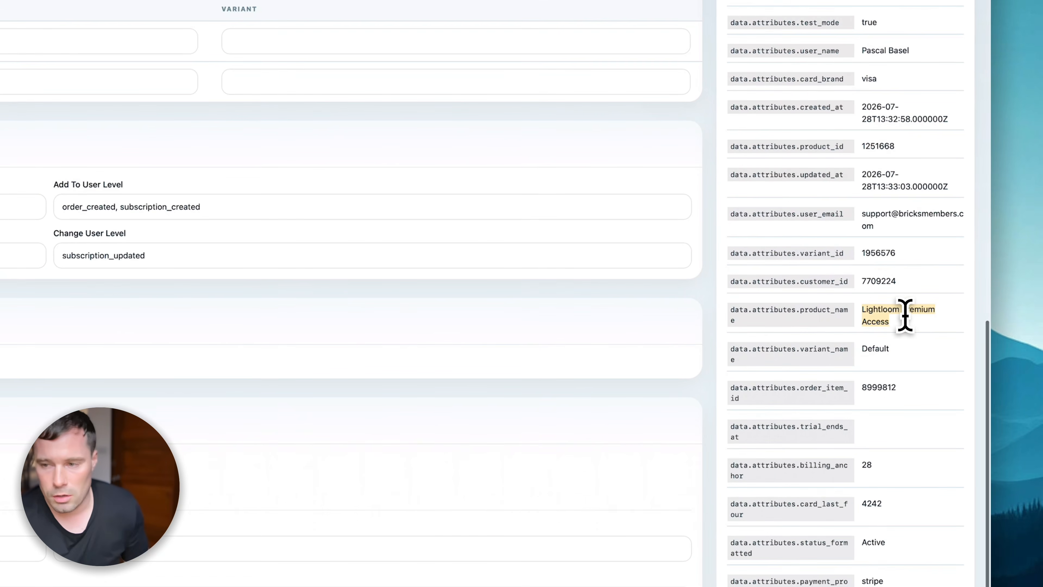
pyautogui.press('super+c')
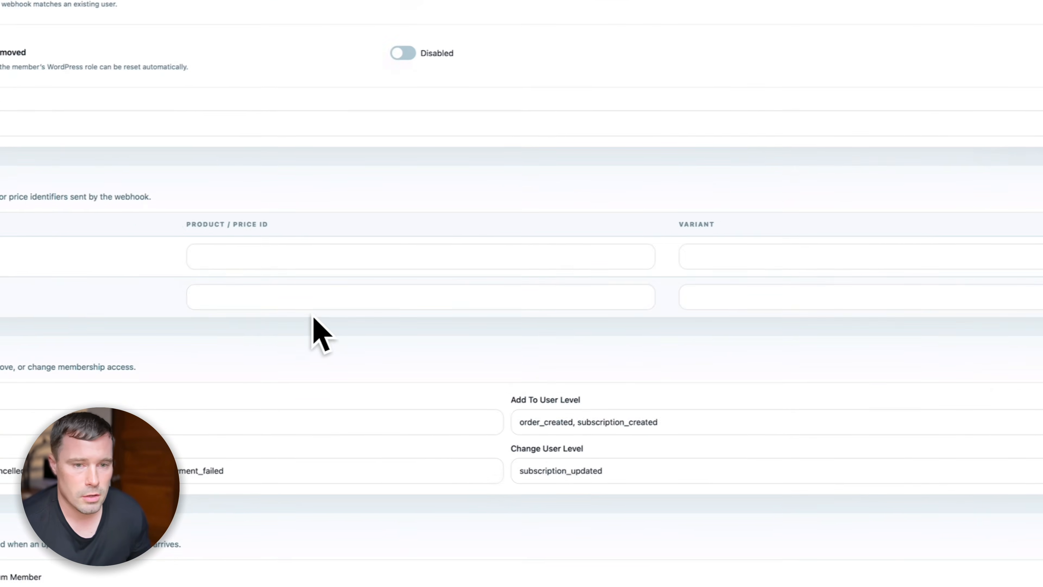
pyautogui.click(303, 306)
pyautogui.press('super+v')
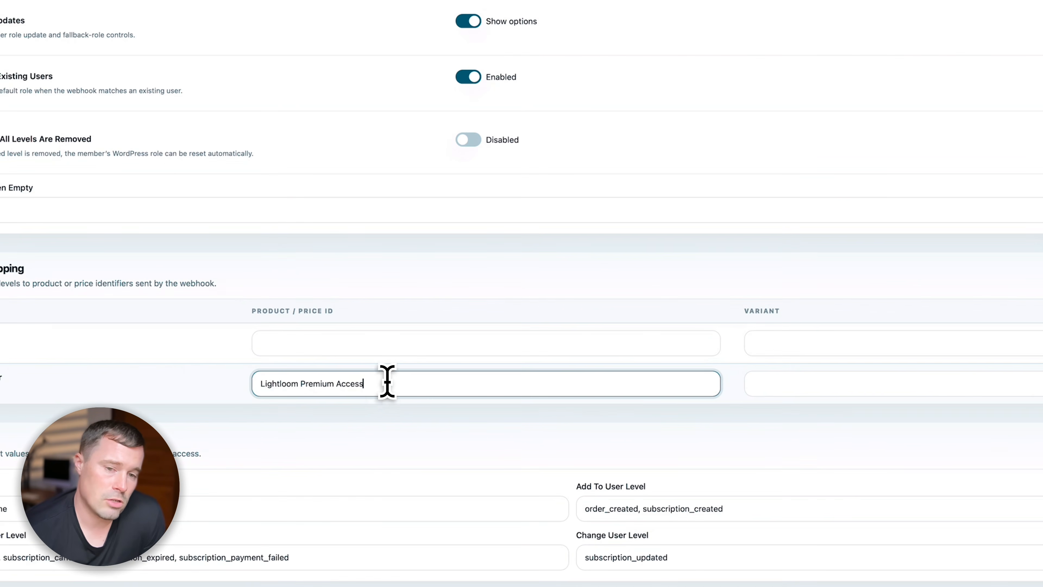
pyautogui.tripleClick(394, 386)
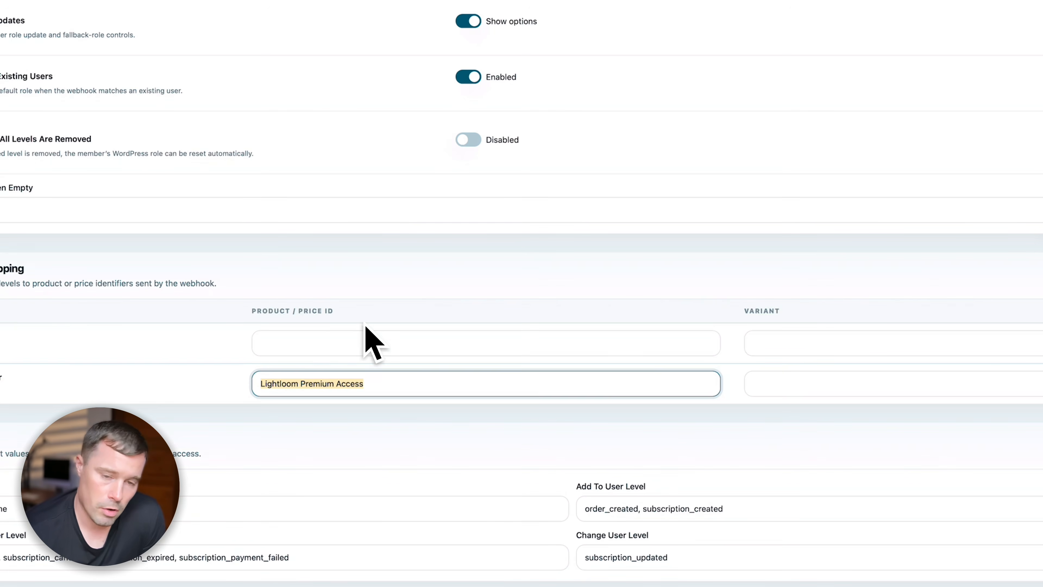
pyautogui.click(409, 381)
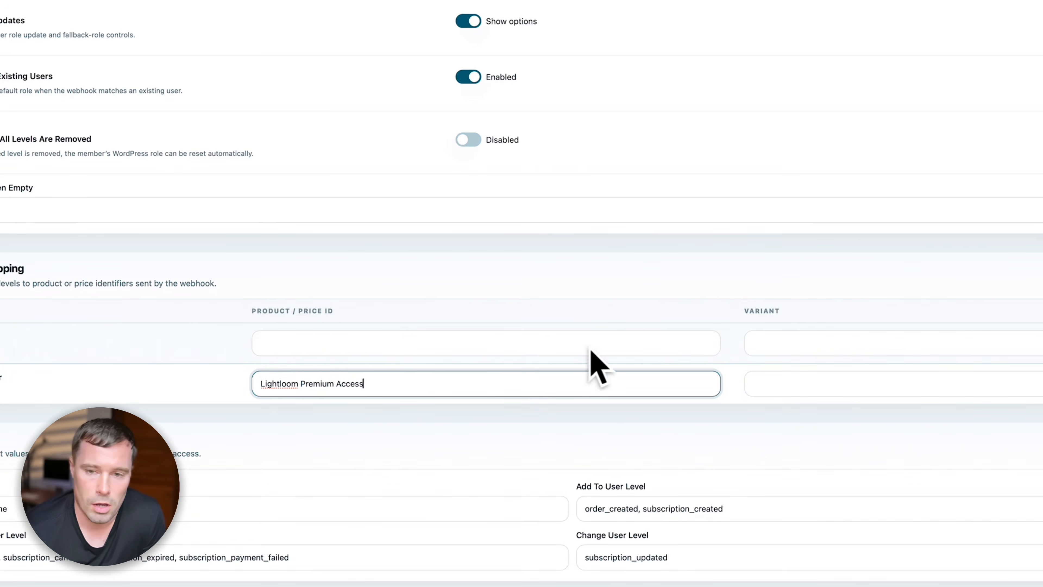
pyautogui.click(807, 377)
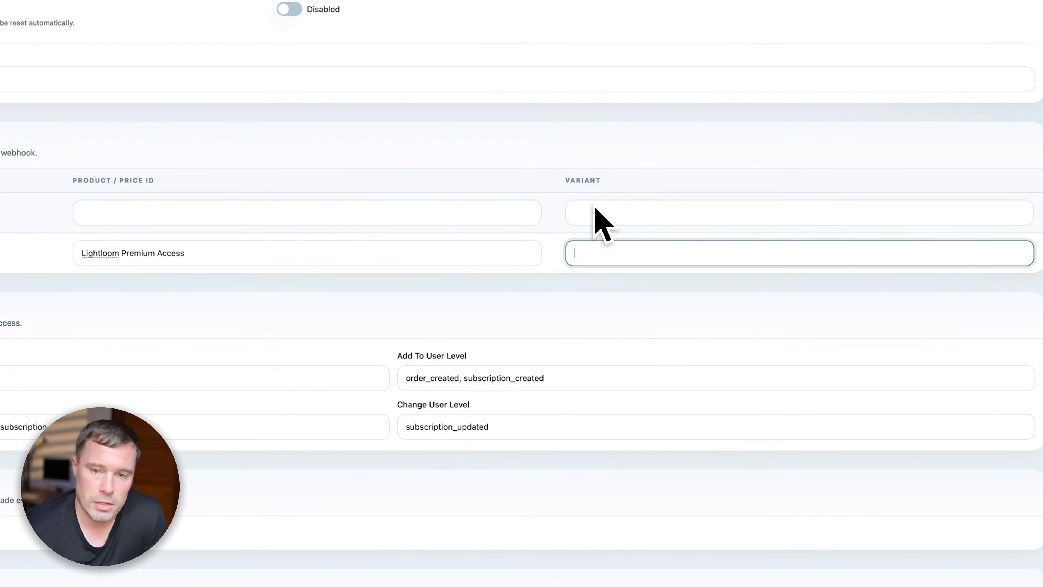
pyautogui.click(662, 256)
pyautogui.scroll(10, 333, 191)
pyautogui.scroll(5, 335, 193)
pyautogui.scroll(-15, 338, 214)
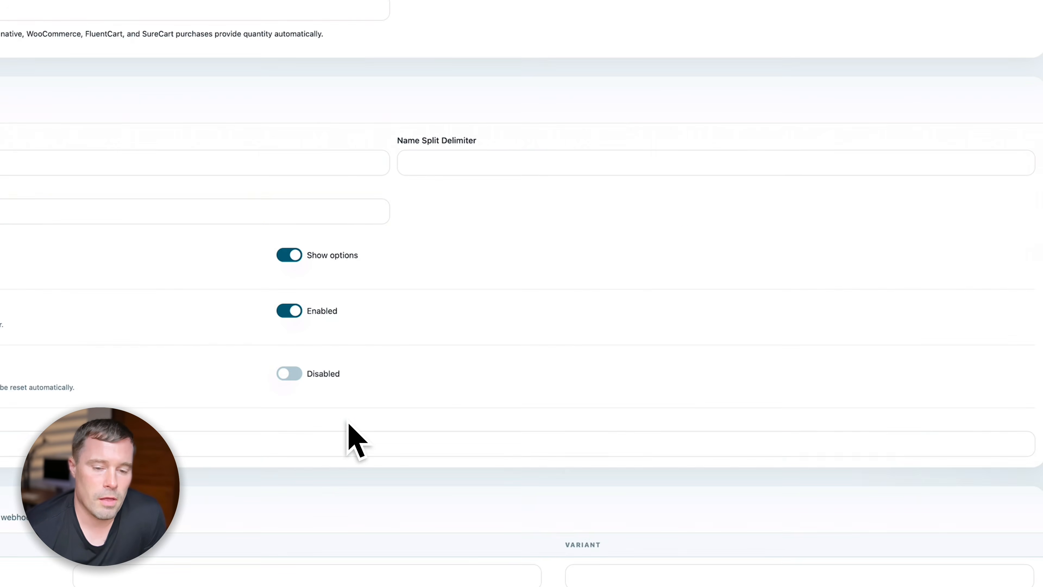
pyautogui.click(390, 362)
pyautogui.scroll(12, 740, 319)
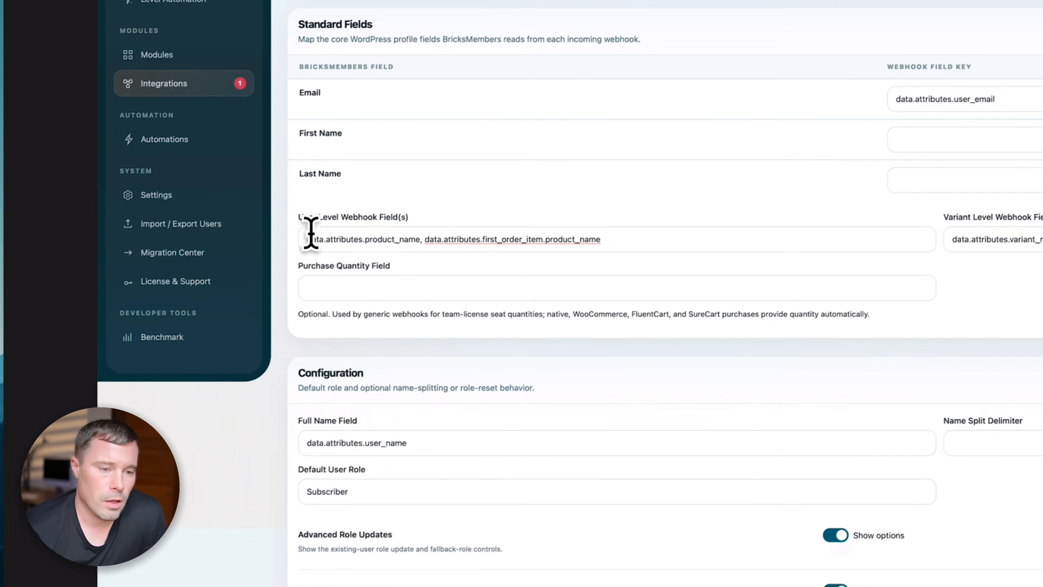
pyautogui.moveTo(347, 256); pyautogui.dragTo(634, 255)
pyautogui.click(656, 255)
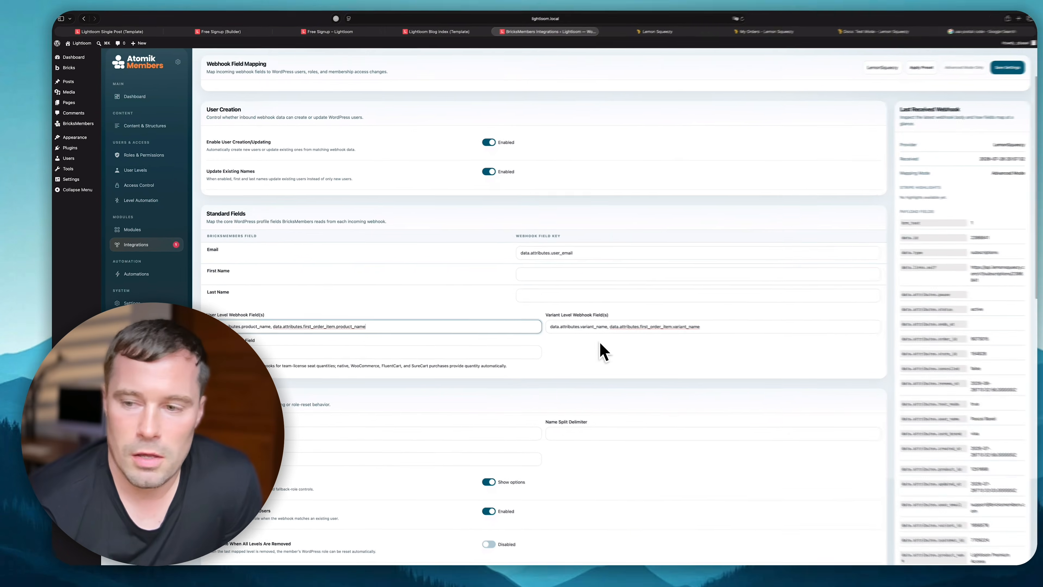
pyautogui.scroll(-10, 939, 376)
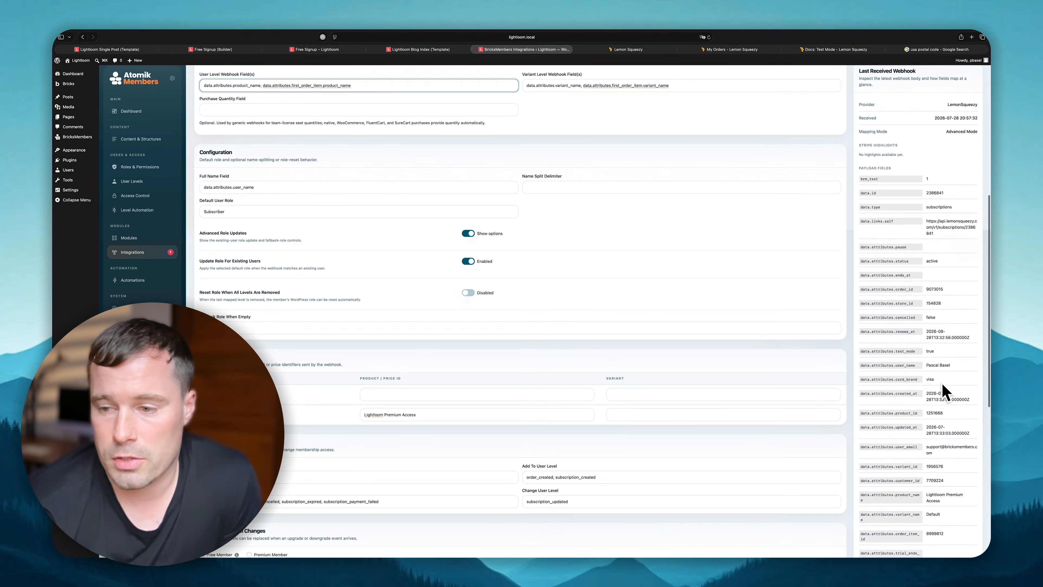
pyautogui.scroll(-4, 911, 434)
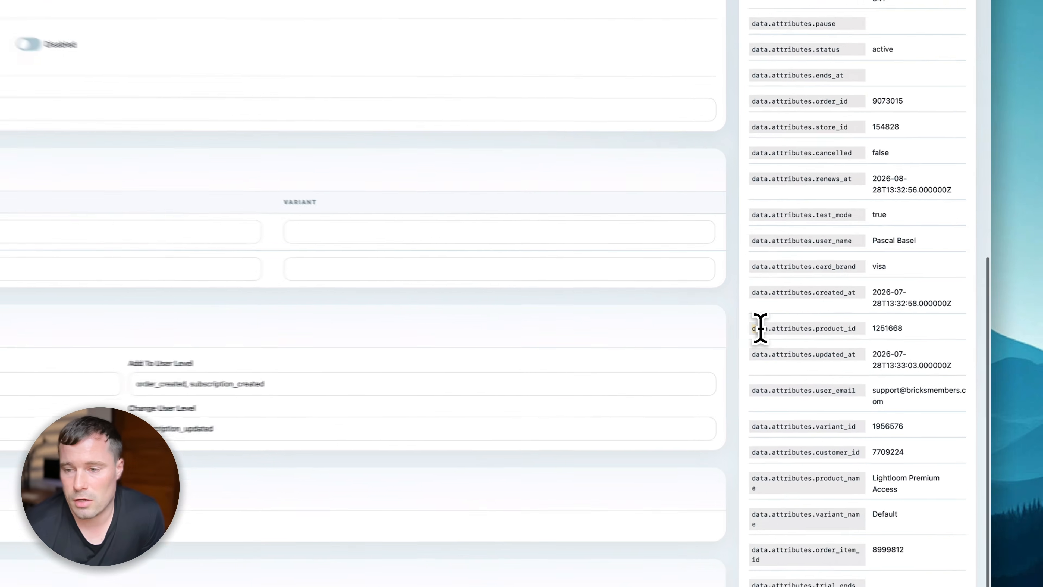
pyautogui.click(867, 297)
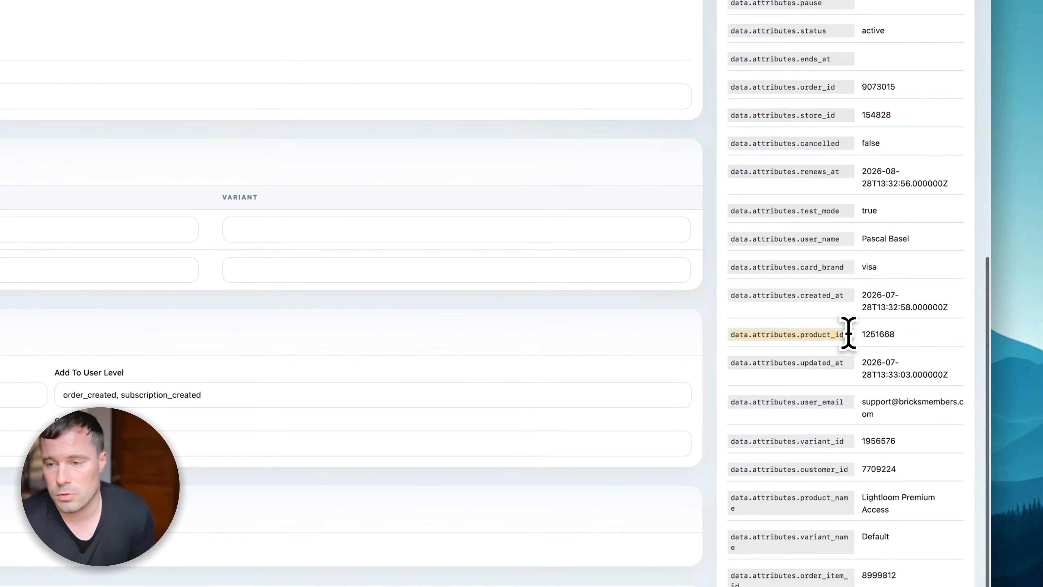
pyautogui.press('super+c')
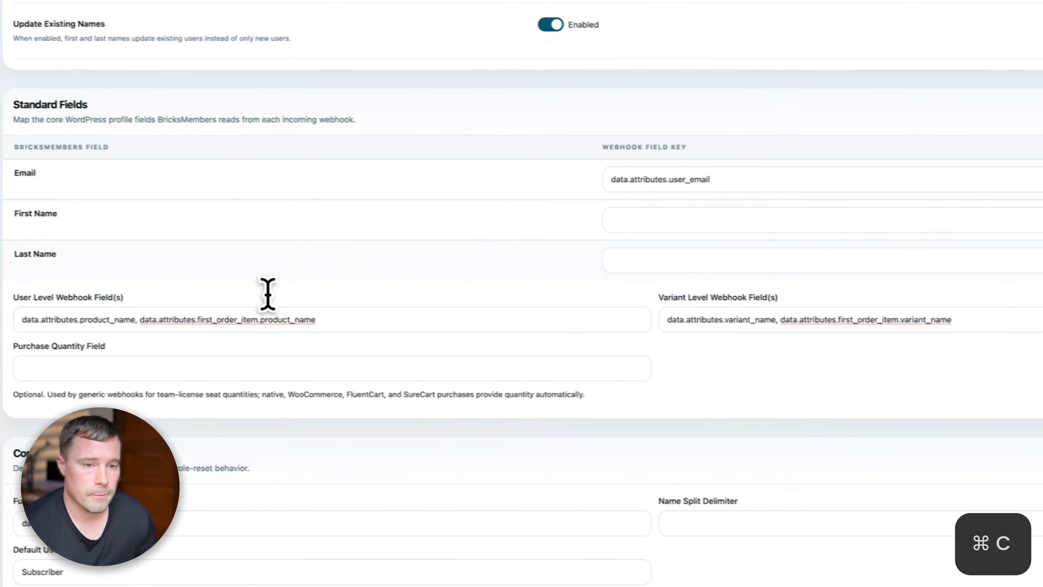
pyautogui.click(461, 307)
pyautogui.write(',')
pyautogui.press('super+v')
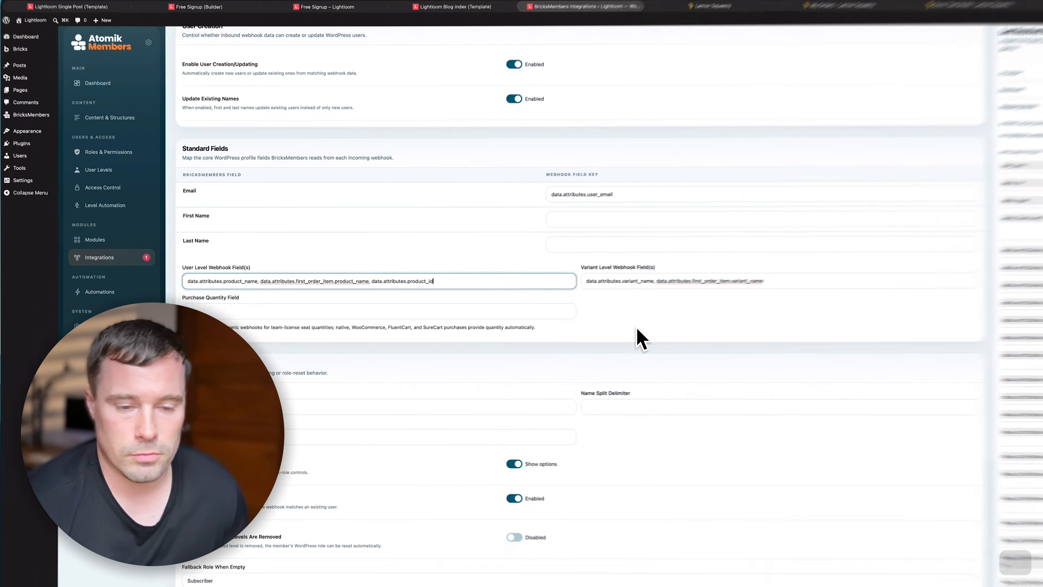
pyautogui.scroll(-10, 865, 397)
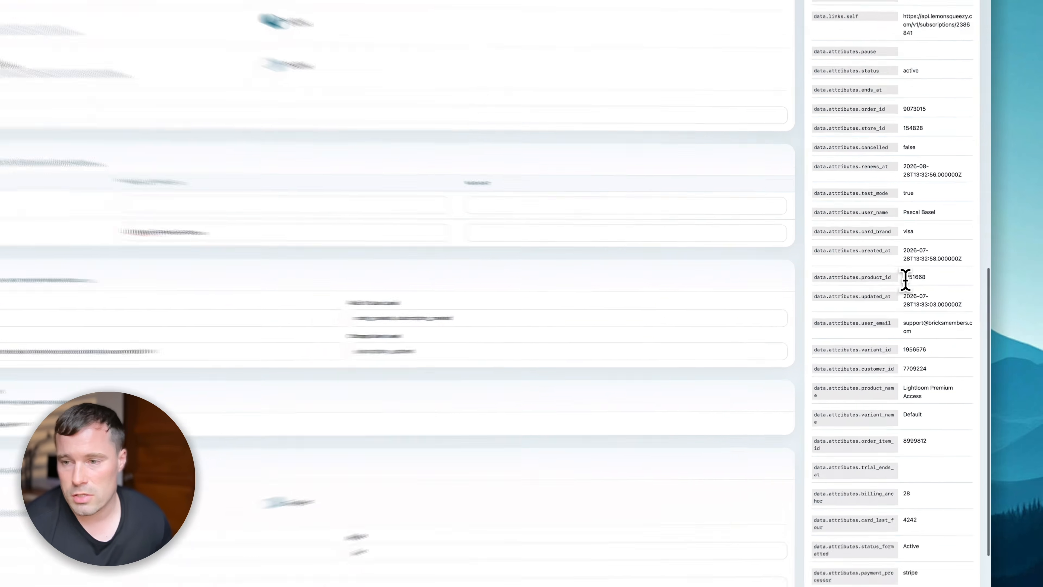
pyautogui.doubleClick(935, 320)
pyautogui.press('super+c')
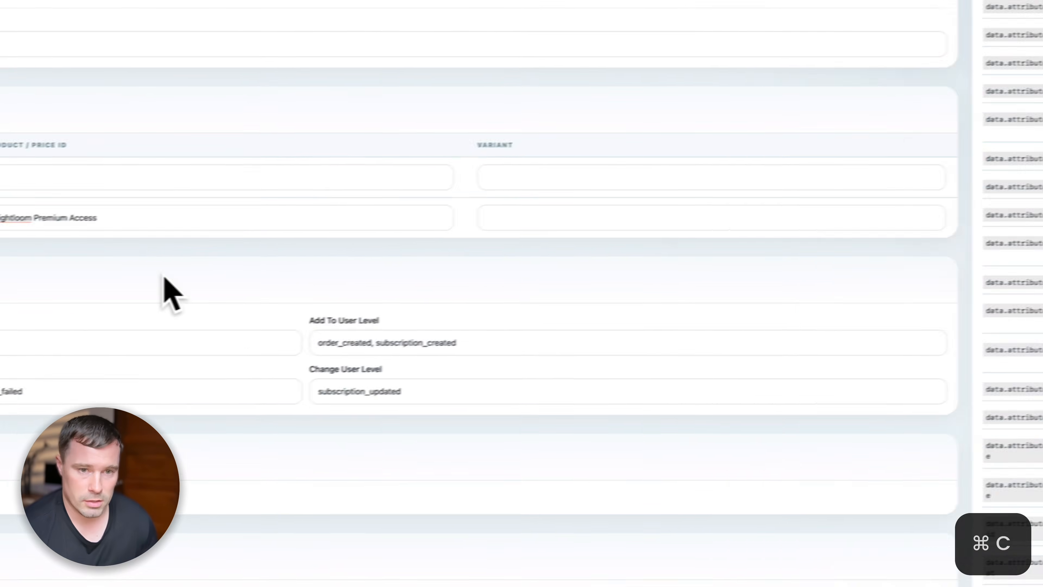
pyautogui.click(99, 216)
pyautogui.press('super+v')
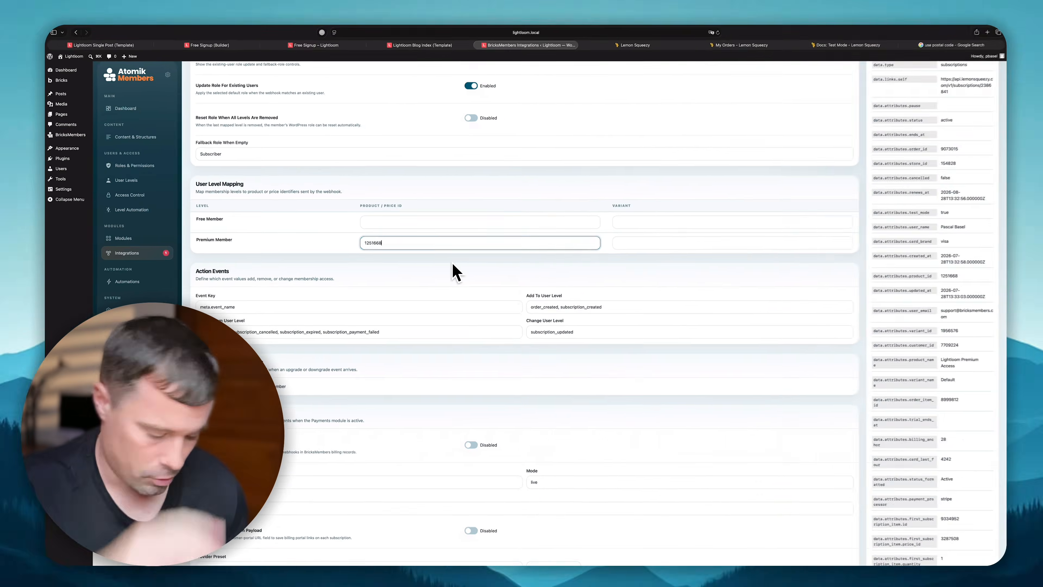
pyautogui.press('super+z')
pyautogui.scroll(9, 398, 257)
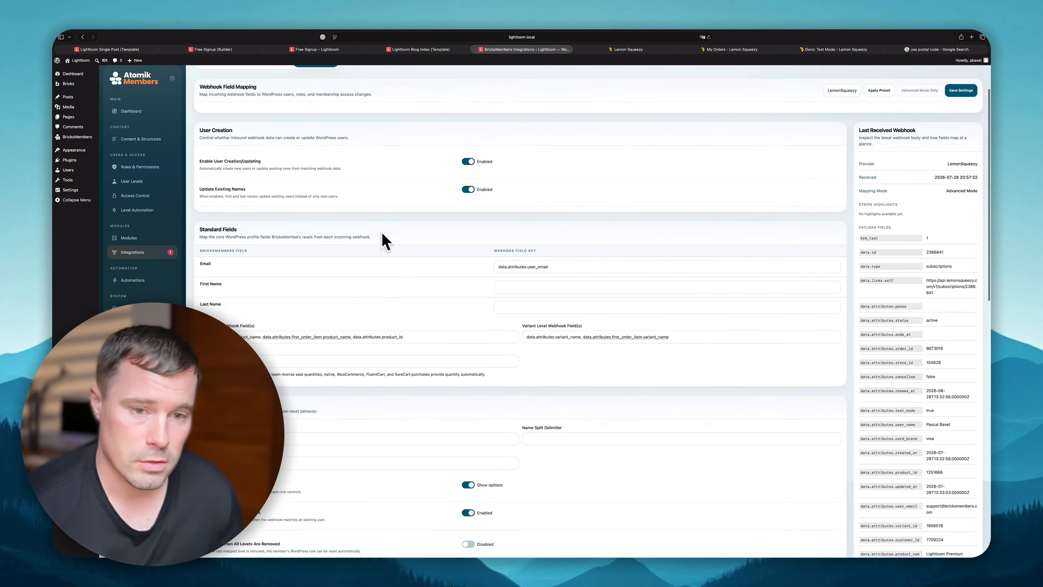
pyautogui.click(435, 335)
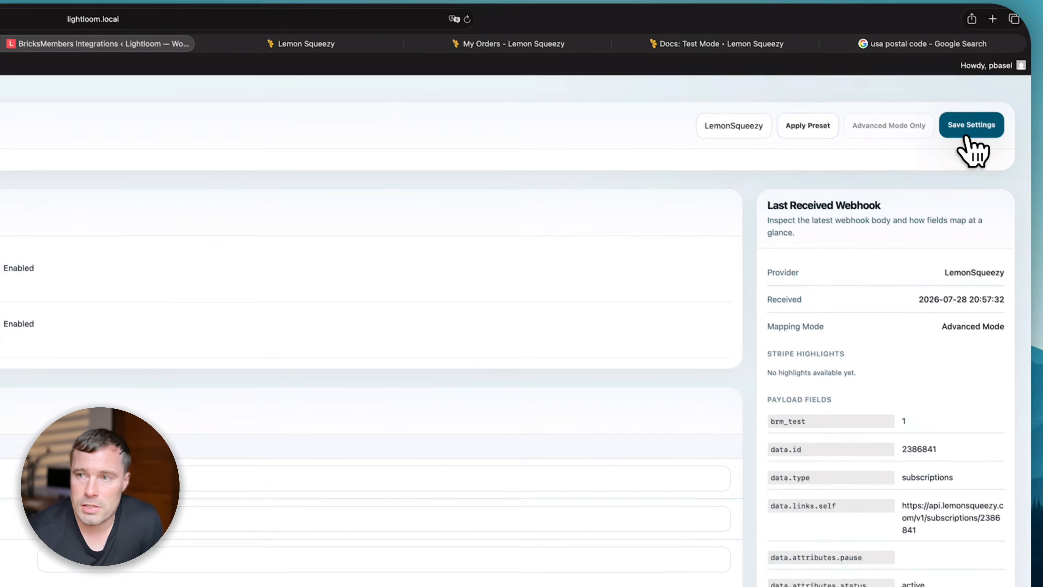
# - Save the Webhook Mapping settings, leaving only the two product-name paths in User Level Webhook Field(s)
pyautogui.click(971, 124)
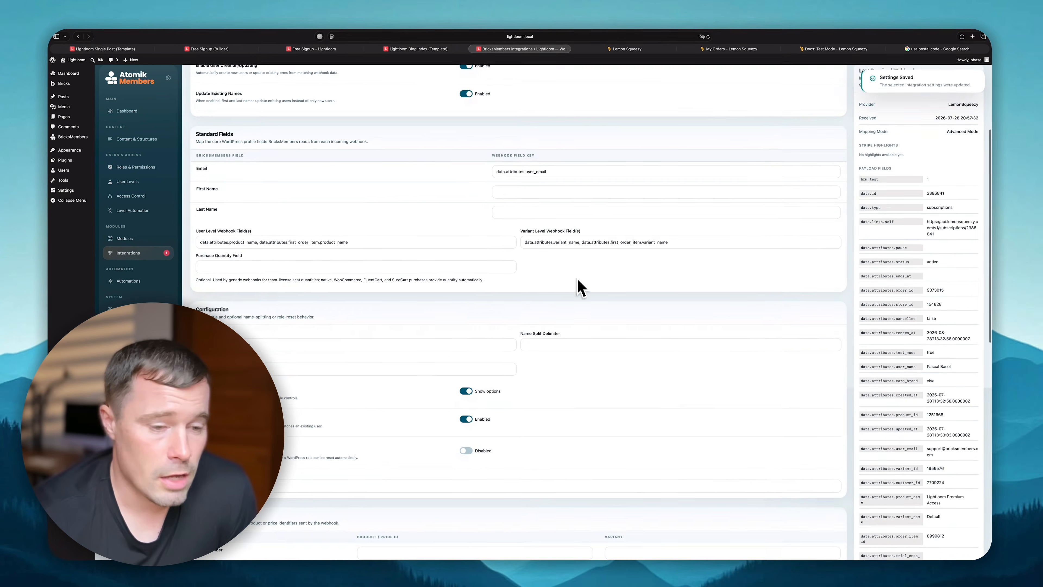
pyautogui.scroll(5, 699, 230)
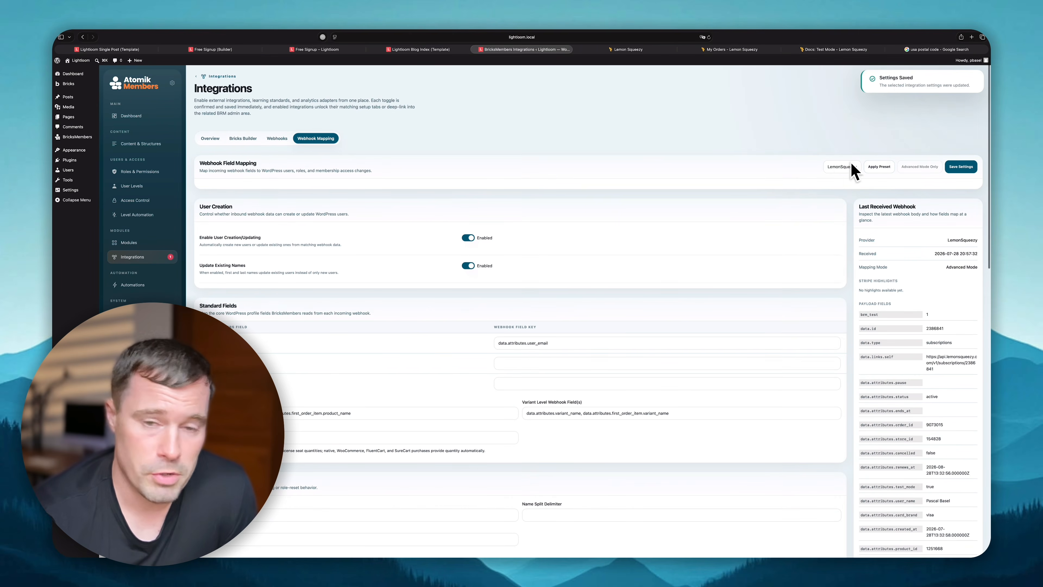
pyautogui.scroll(-5, 662, 269)
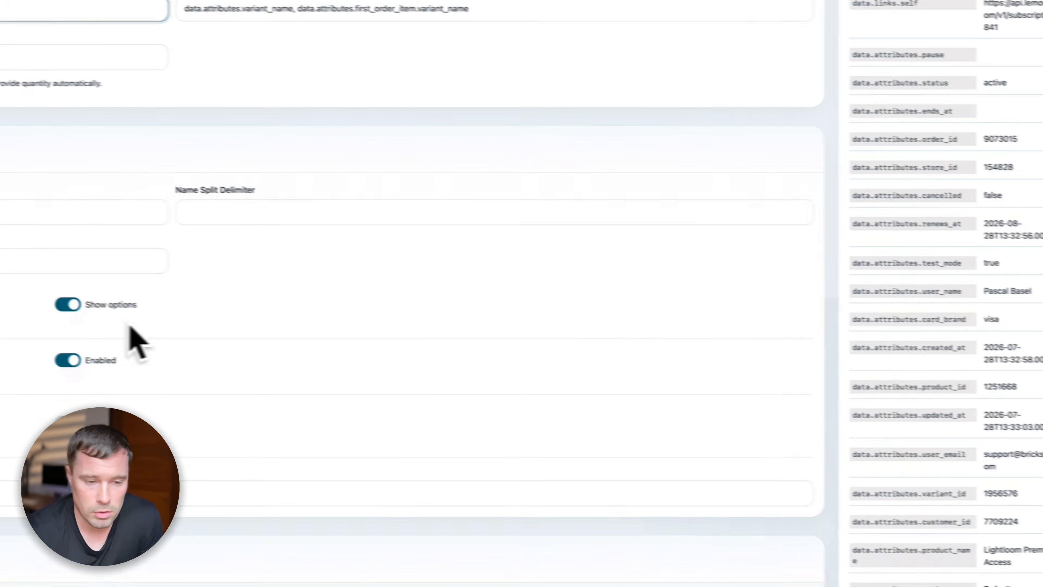
pyautogui.scroll(-5, 129, 327)
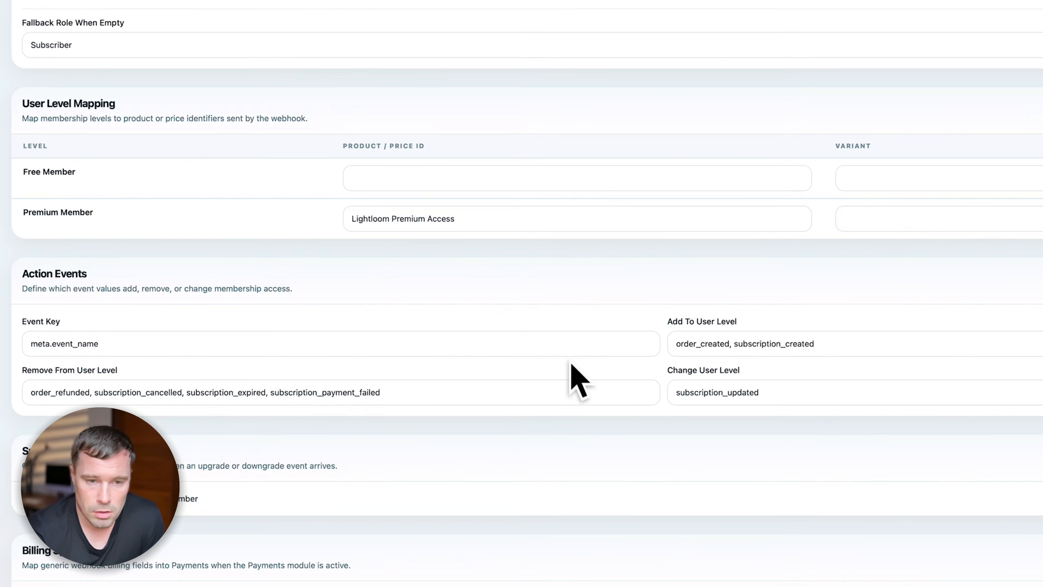
# - Confirm the Premium Member level still maps to the 'Lightloom Premium Access' product name
pyautogui.click(532, 232)
pyautogui.moveTo(563, 234); pyautogui.dragTo(442, 163)
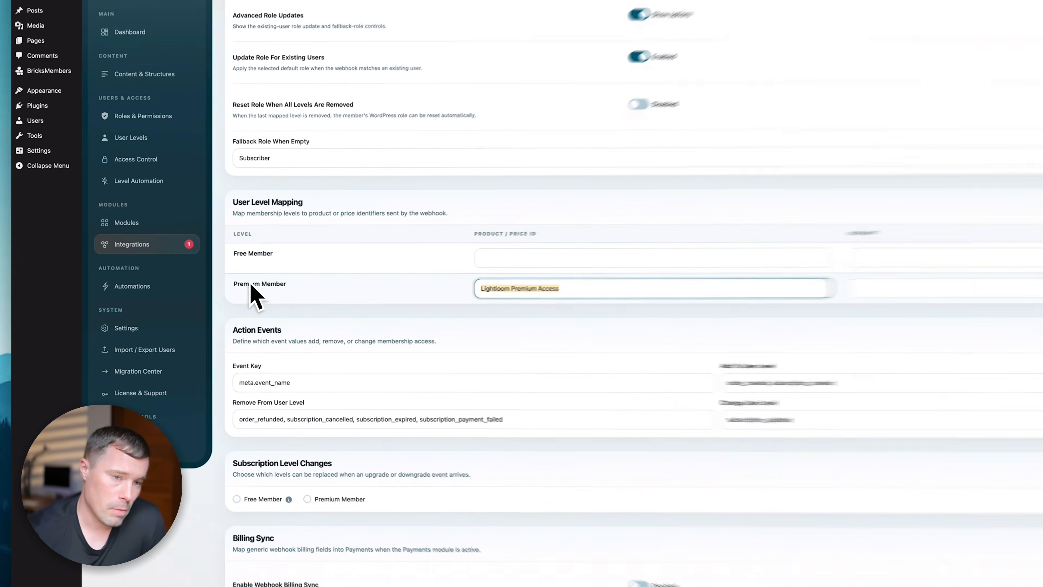
pyautogui.click(211, 282)
pyautogui.click(244, 279)
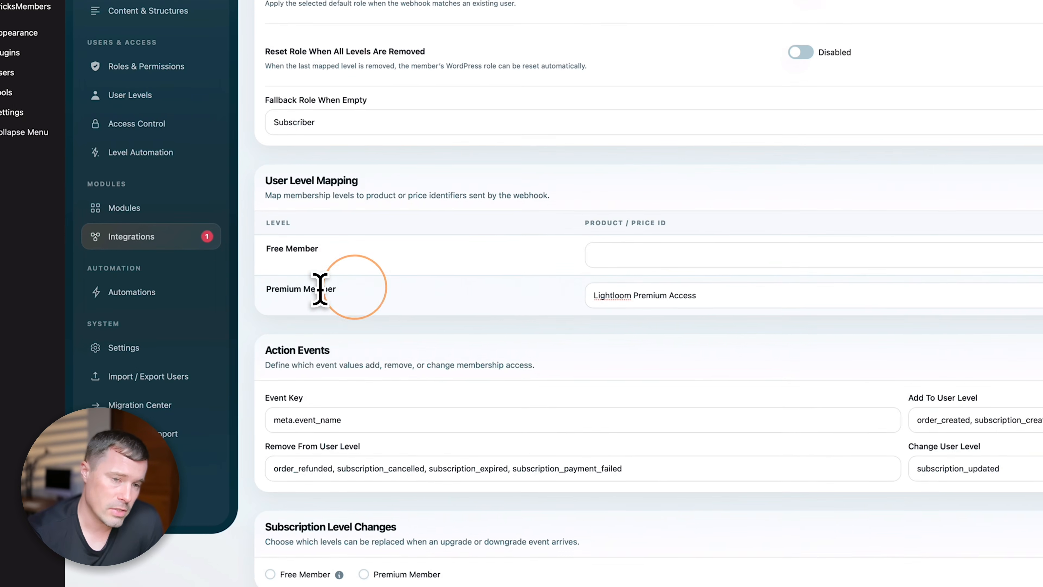
pyautogui.tripleClick(736, 295)
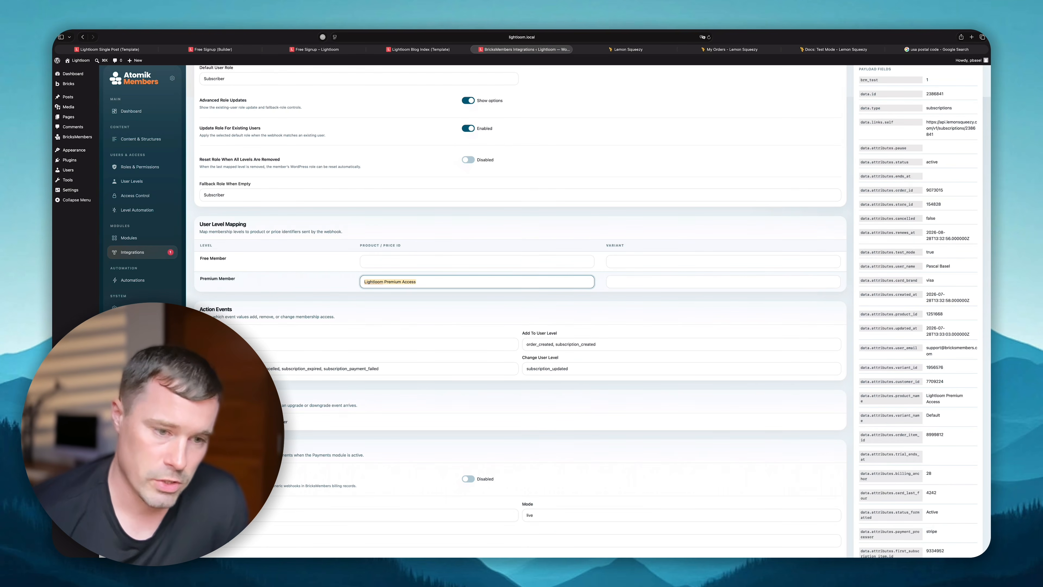
# - Review the email webhook field key and the remaining mapping values
pyautogui.scroll(10, 467, 269)
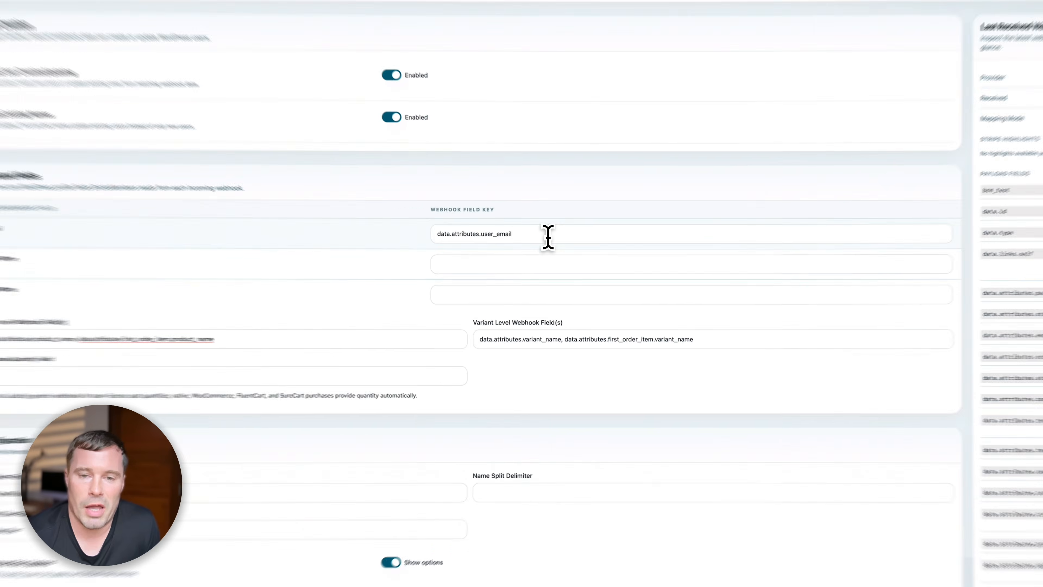
pyautogui.tripleClick(591, 240)
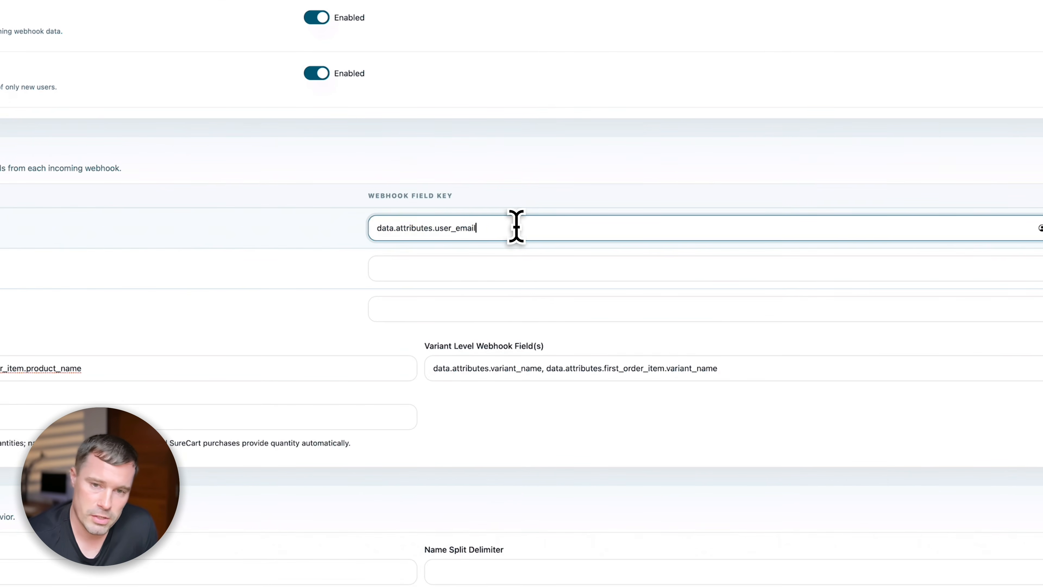
pyautogui.scroll(-5, 324, 427)
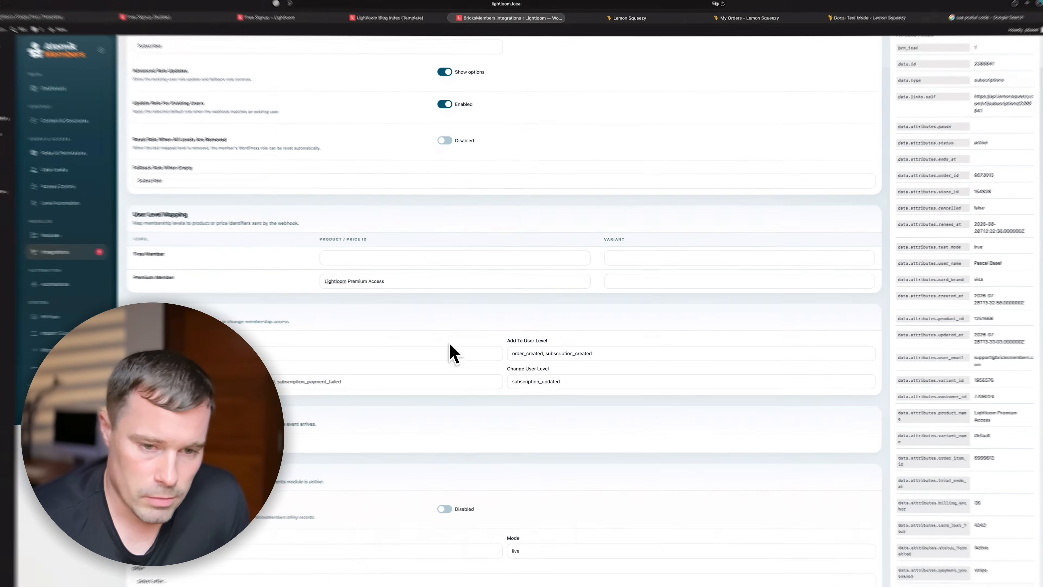
pyautogui.scroll(10, 467, 342)
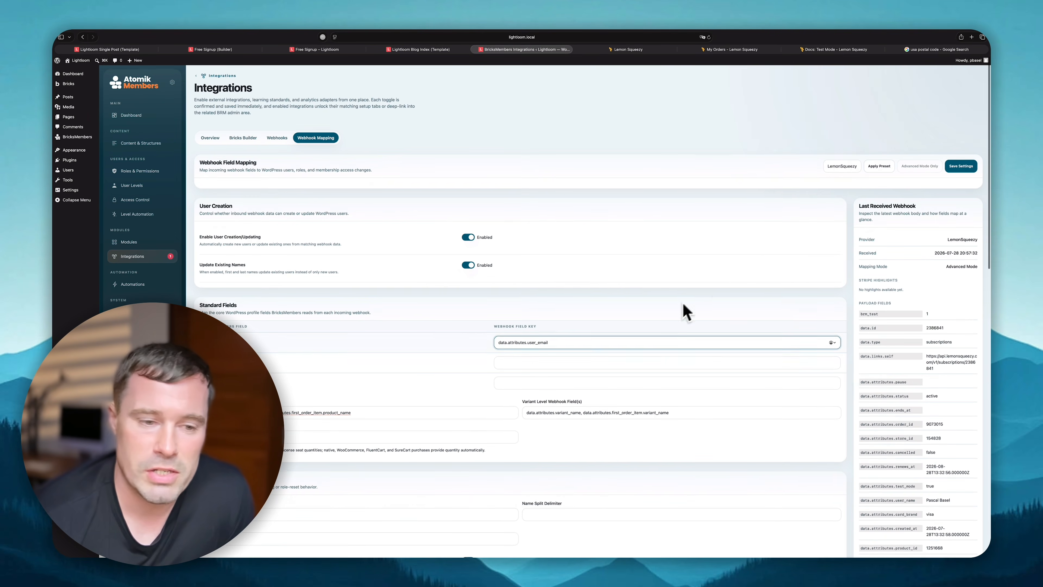
pyautogui.scroll(-15, 640, 349)
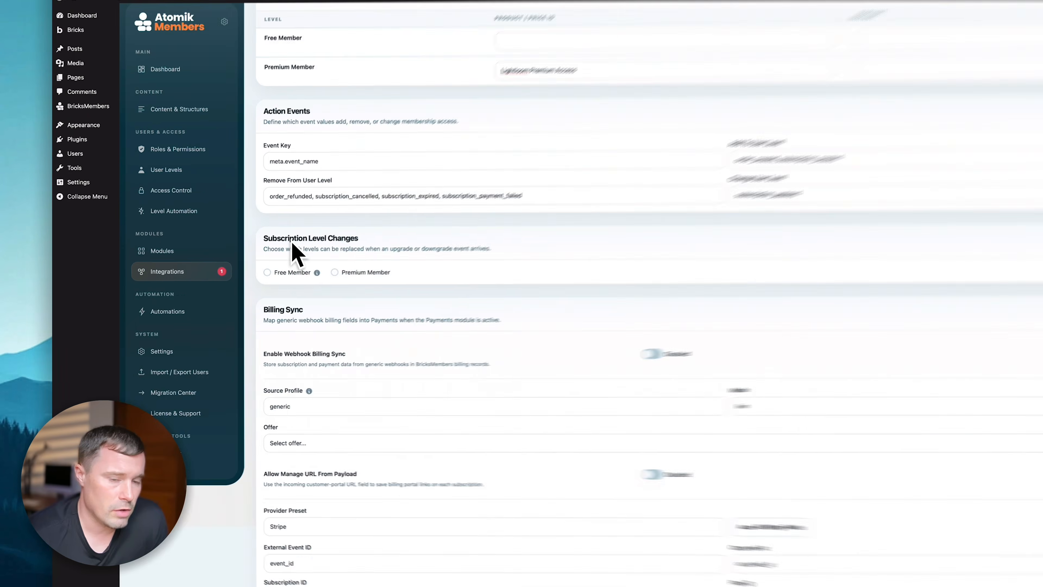
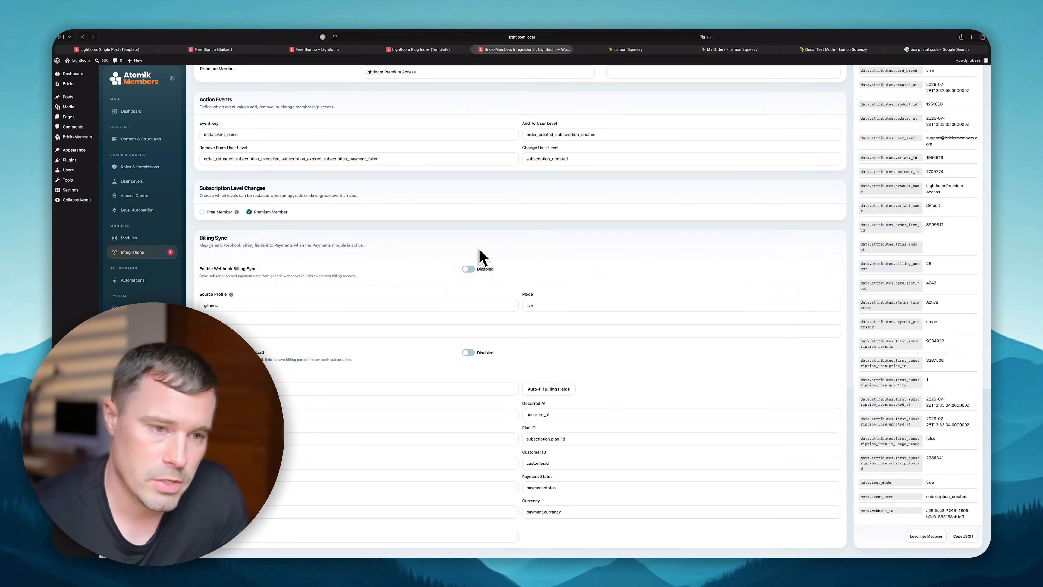
# - Scroll the Webhook Mapping tab to the User Creation section
pyautogui.scroll(20, 500, 246)
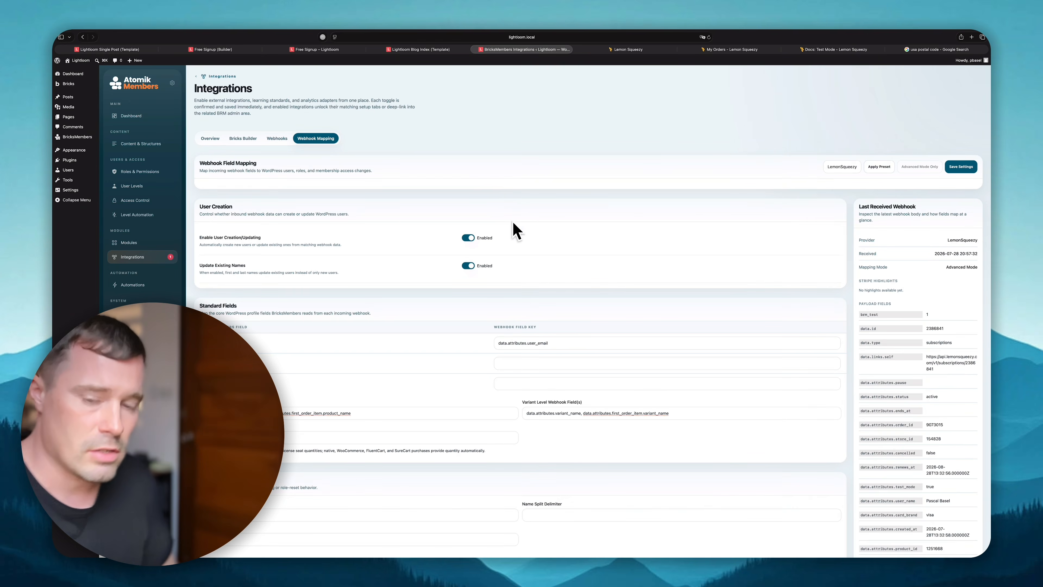
pyautogui.scroll(-5, 508, 213)
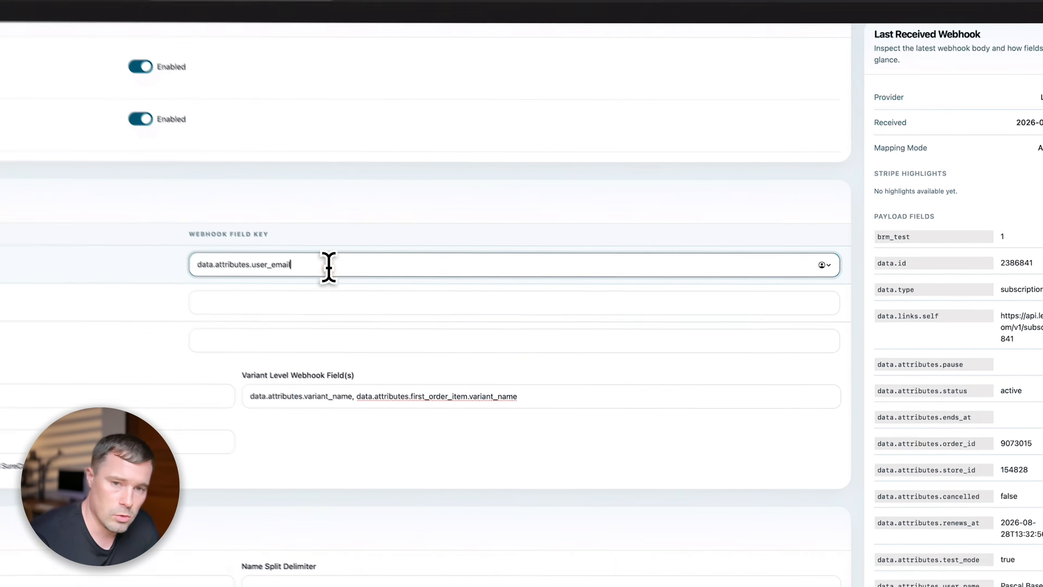
pyautogui.click(548, 201)
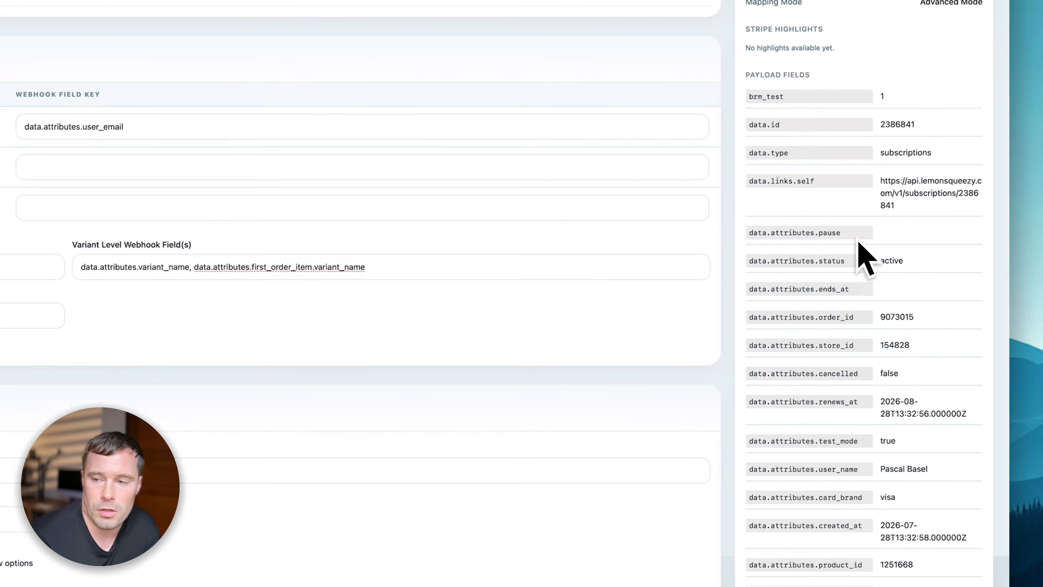
pyautogui.scroll(-5, 986, 395)
pyautogui.scroll(-10, 916, 442)
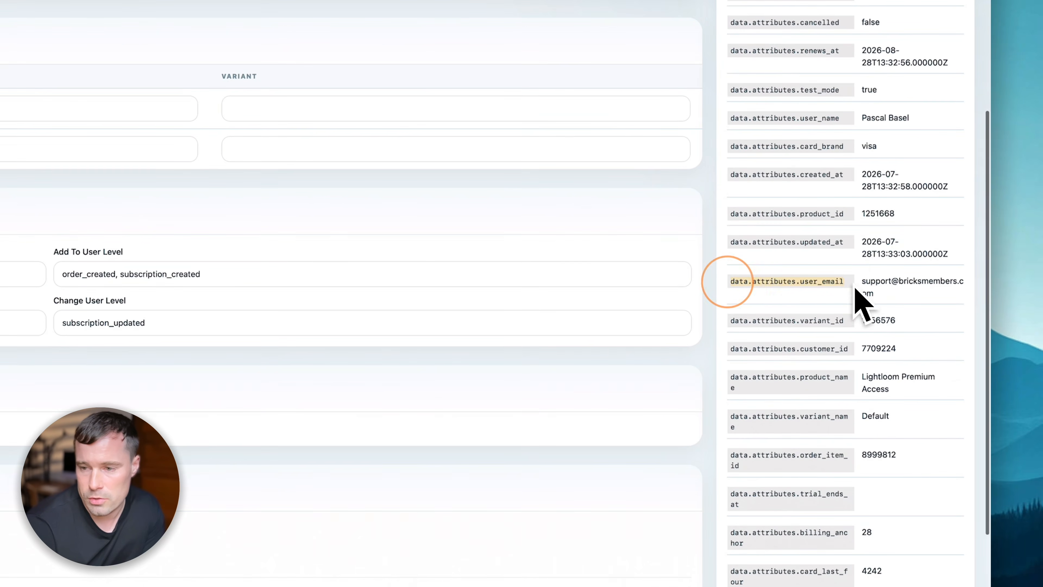
pyautogui.scroll(9, 818, 285)
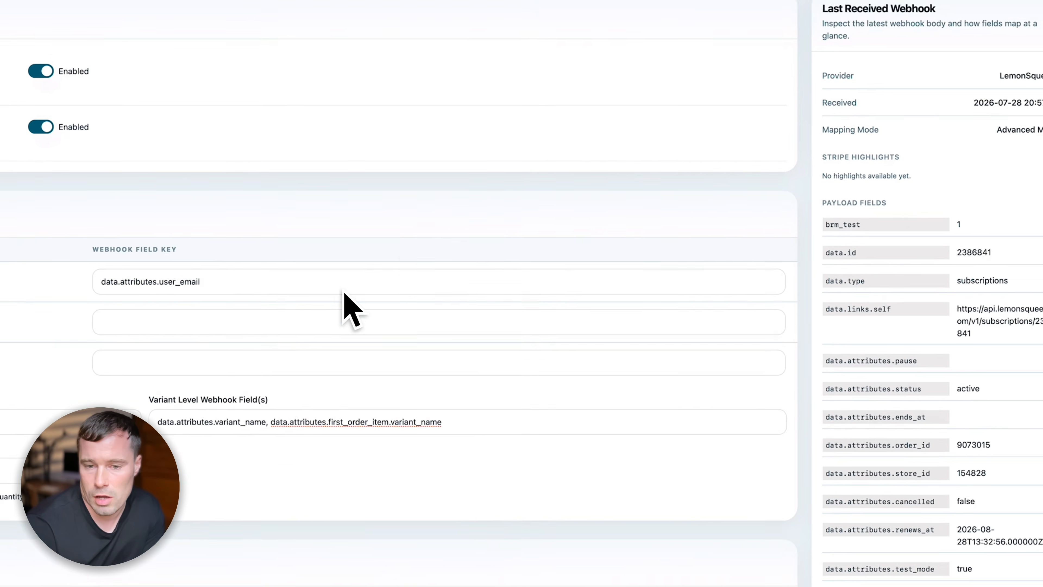
pyautogui.tripleClick(277, 284)
pyautogui.scroll(-6, 904, 386)
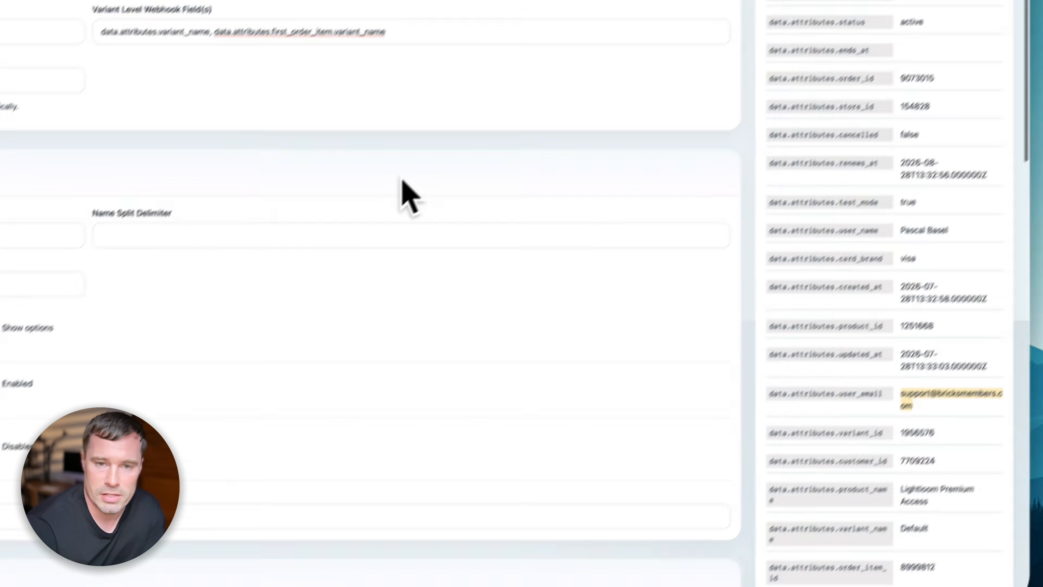
pyautogui.scroll(5, 514, 263)
pyautogui.click(542, 291)
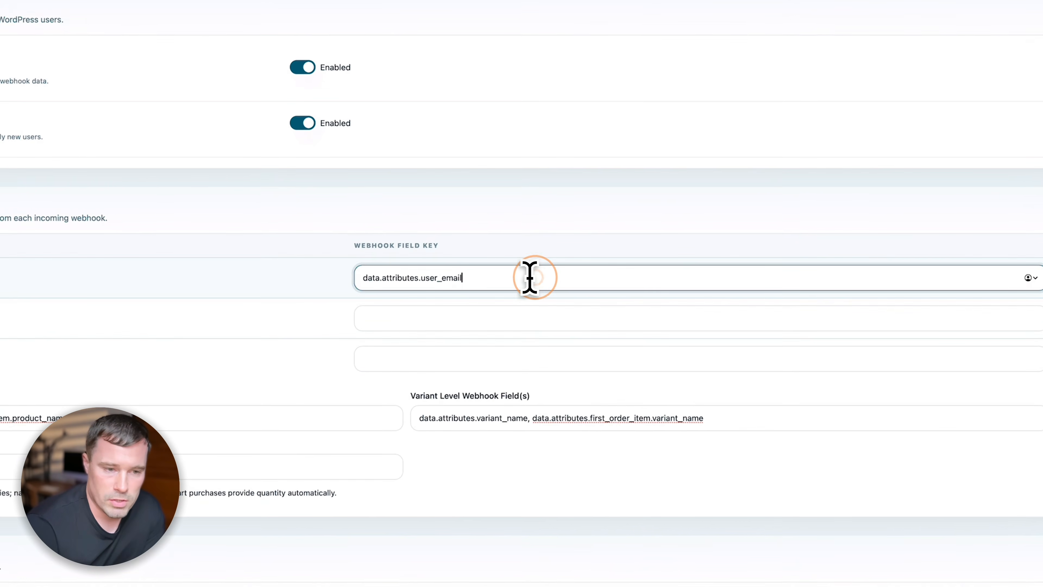
pyautogui.scroll(-3, 530, 278)
pyautogui.click(274, 288)
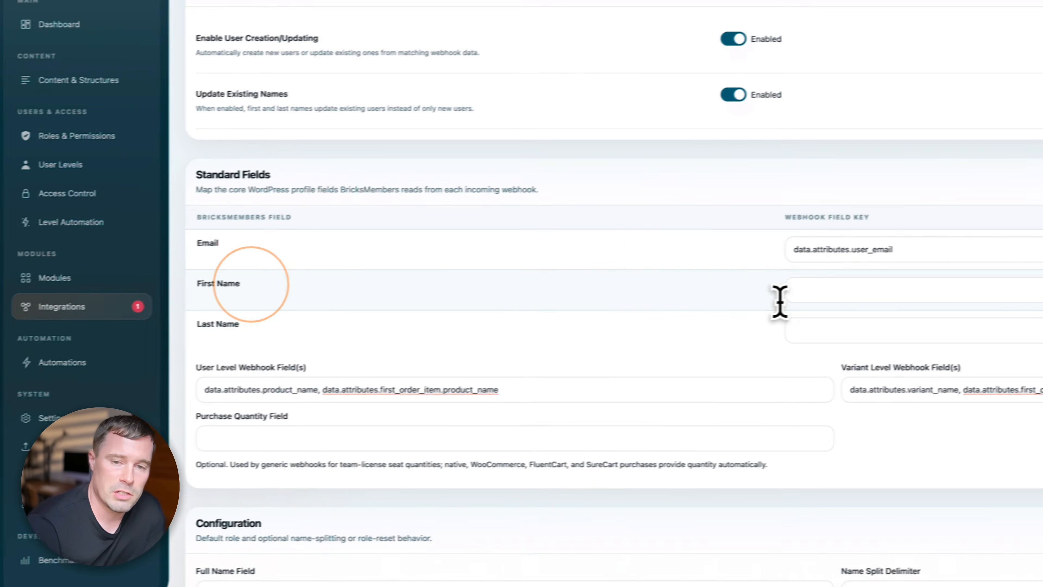
pyautogui.click(858, 288)
pyautogui.click(855, 329)
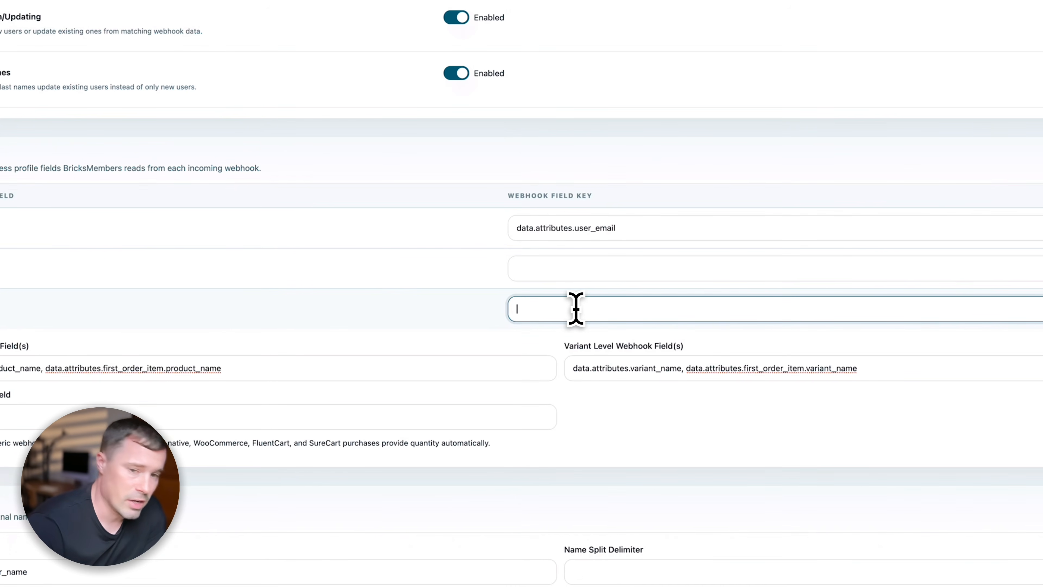
pyautogui.click(576, 273)
pyautogui.click(582, 308)
pyautogui.click(594, 269)
pyautogui.click(582, 309)
pyautogui.click(597, 268)
pyautogui.click(583, 308)
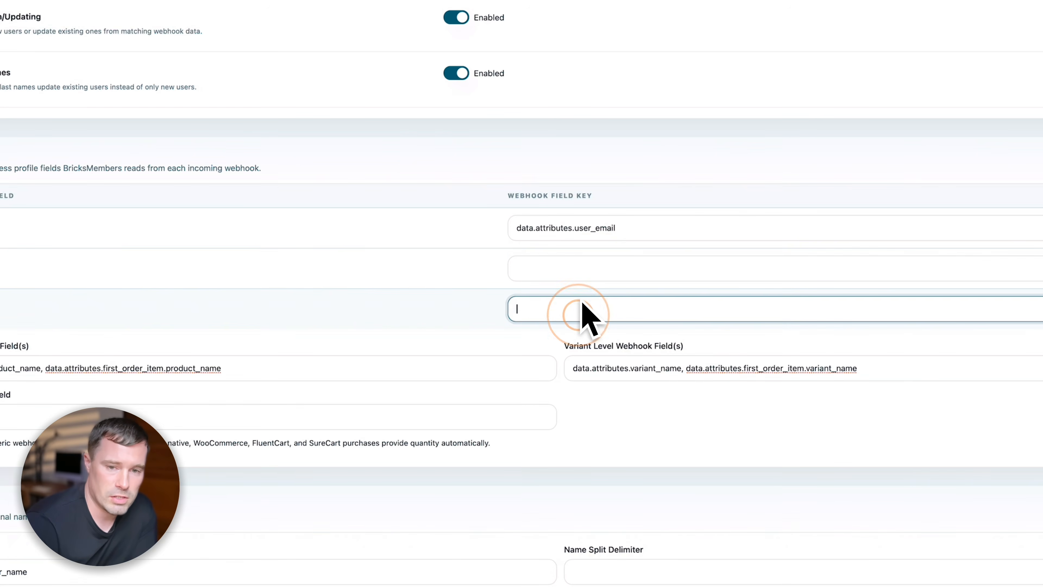
pyautogui.scroll(-1, 525, 214)
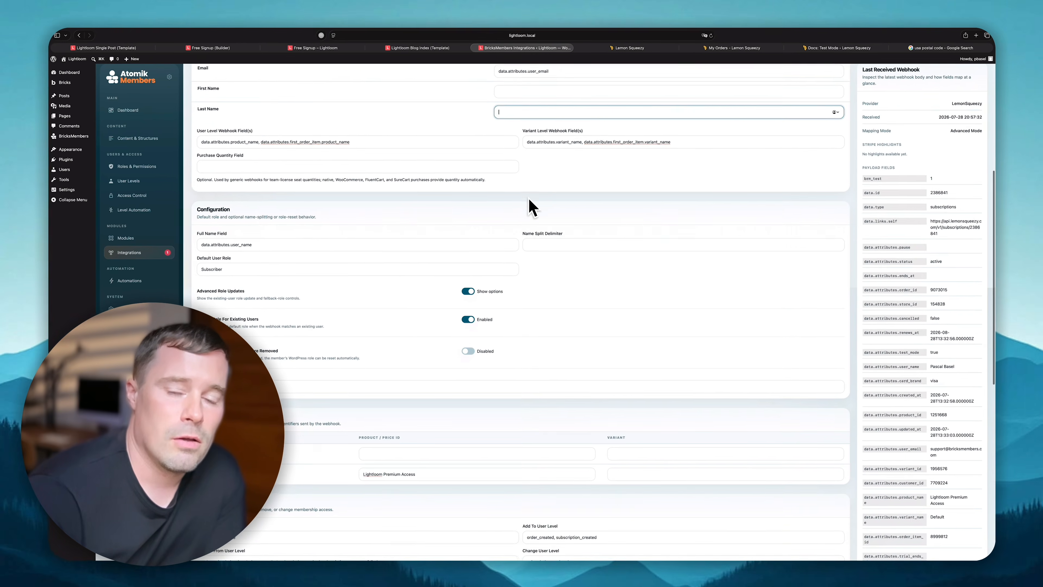
pyautogui.scroll(2, 528, 199)
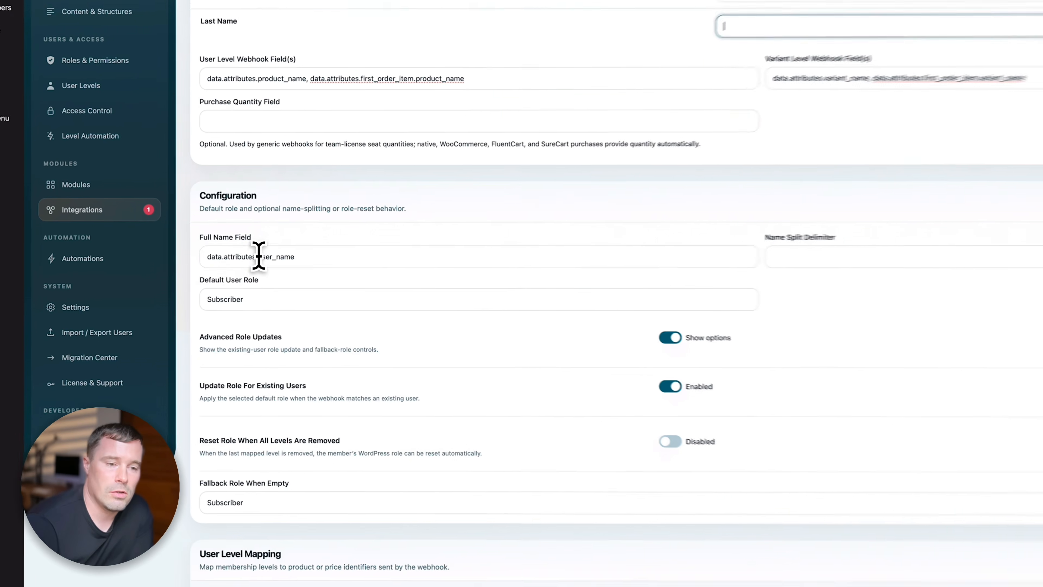
pyautogui.doubleClick(242, 279)
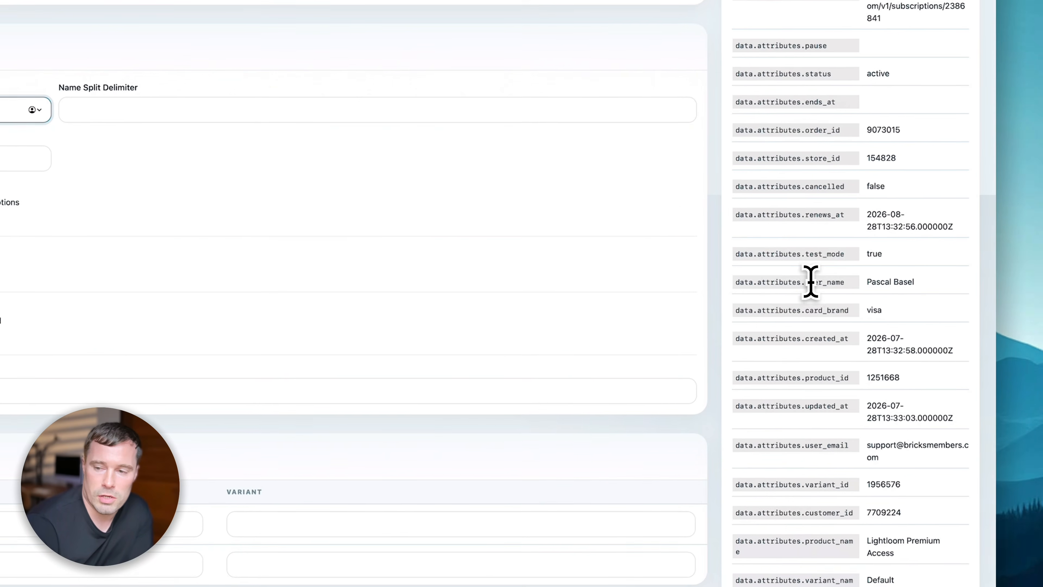
pyautogui.click(810, 280)
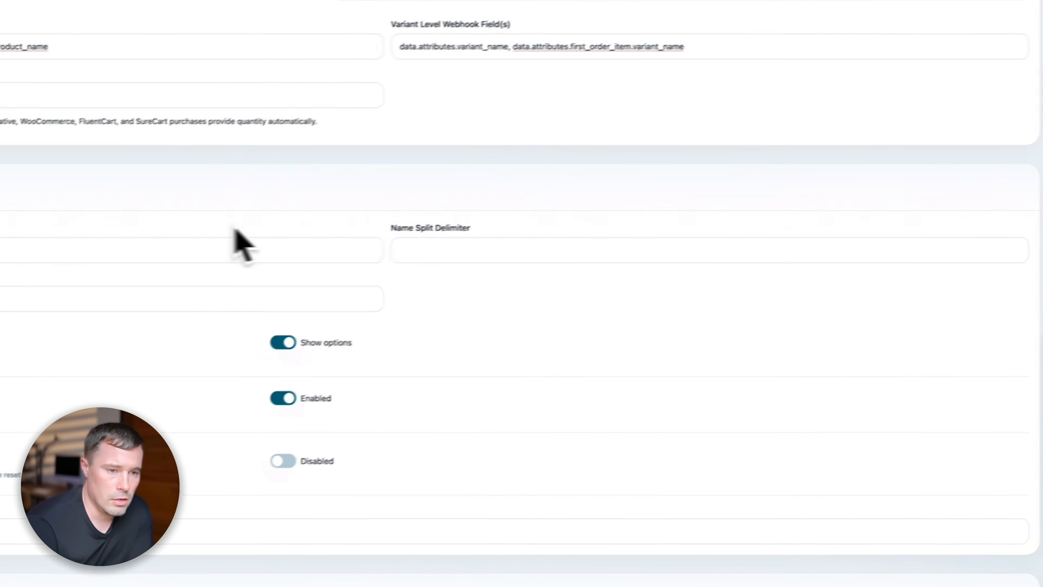
pyautogui.tripleClick(304, 300)
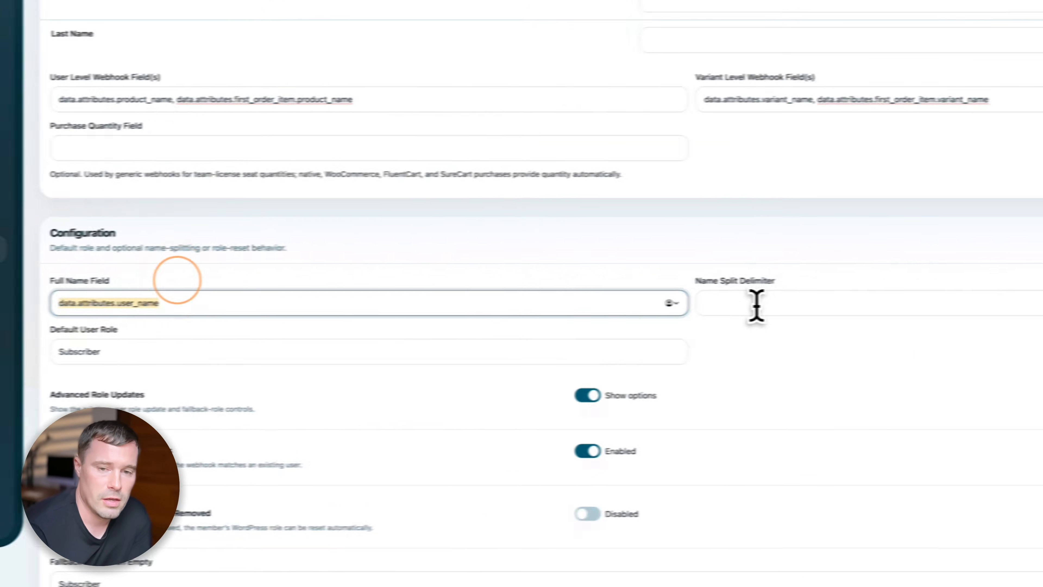
pyautogui.click(1024, 307)
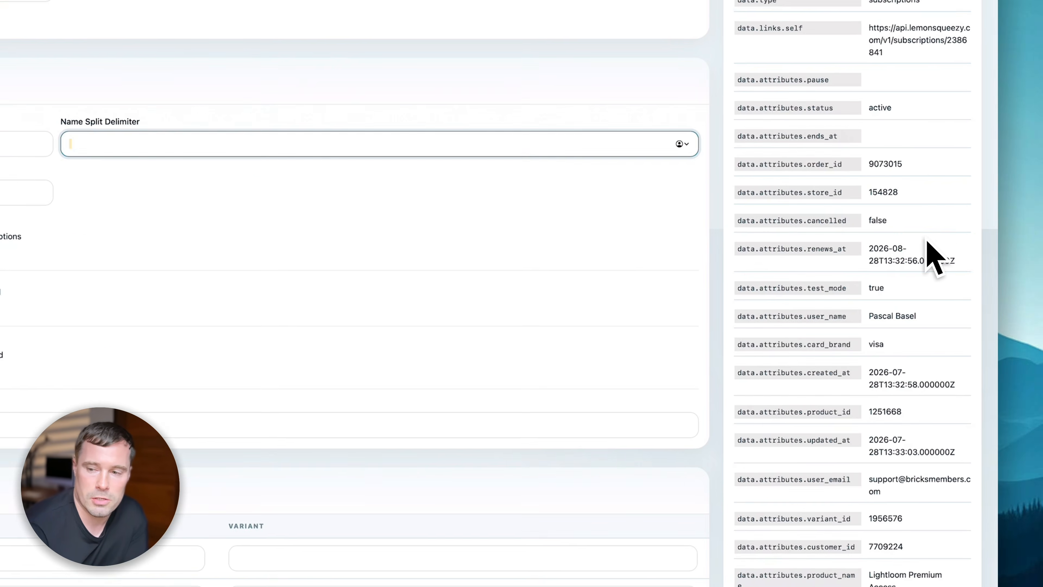
pyautogui.click(930, 236)
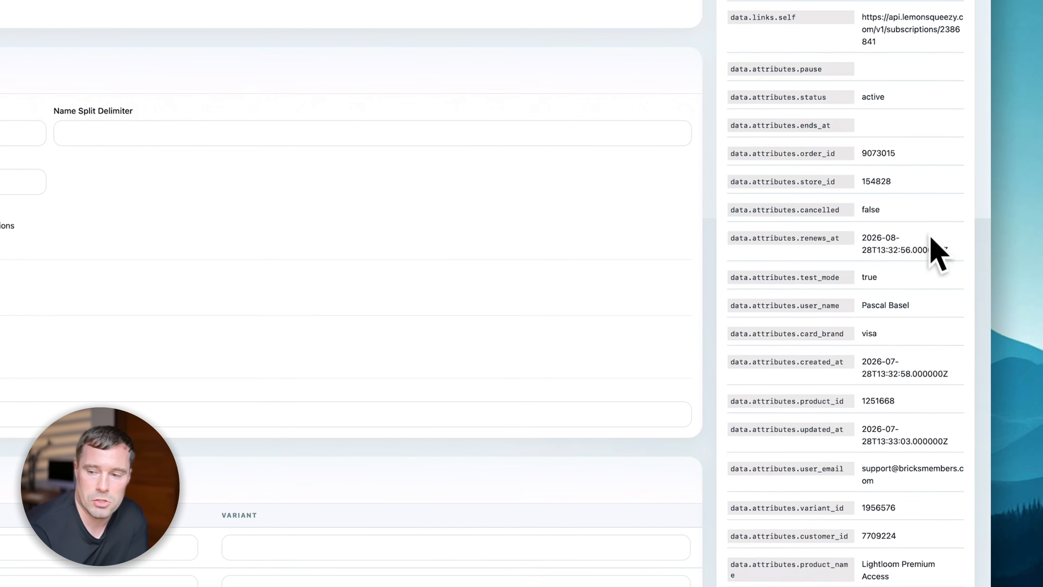
pyautogui.scroll(3, 932, 416)
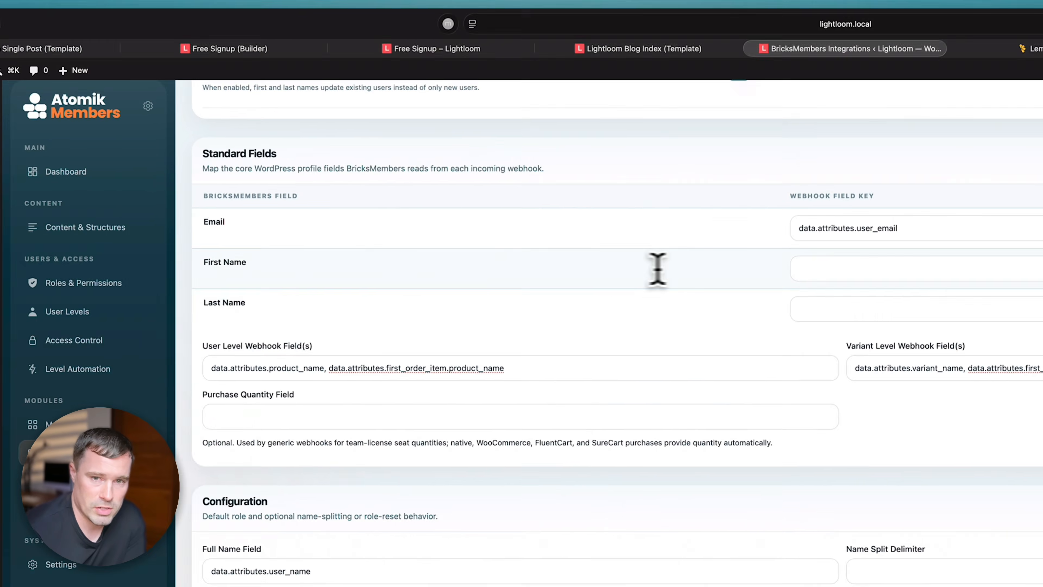
pyautogui.click(516, 160)
pyautogui.click(191, 471)
pyautogui.doubleClick(240, 484)
pyautogui.click(503, 421)
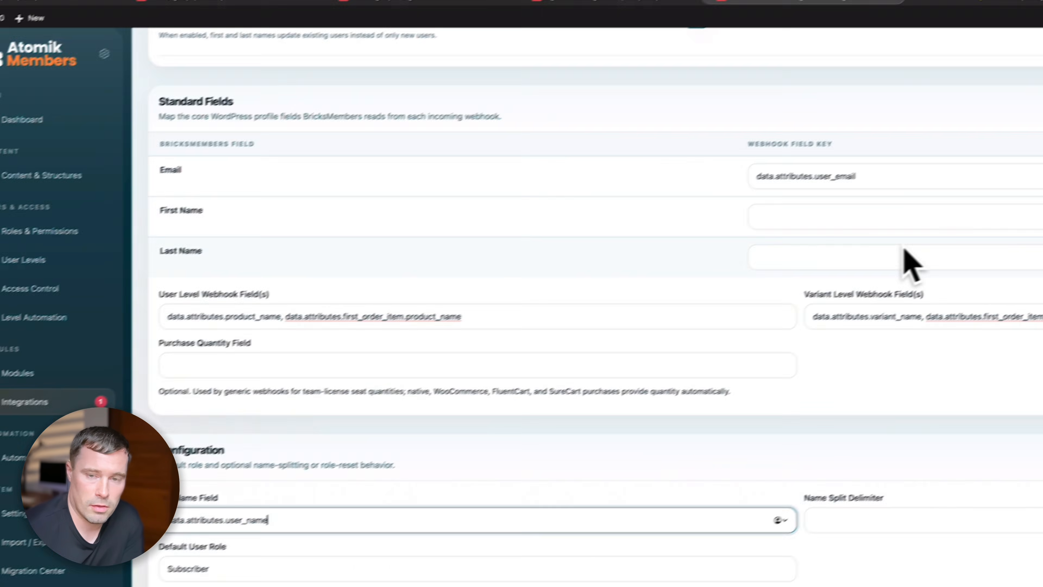
pyautogui.click(1028, 156)
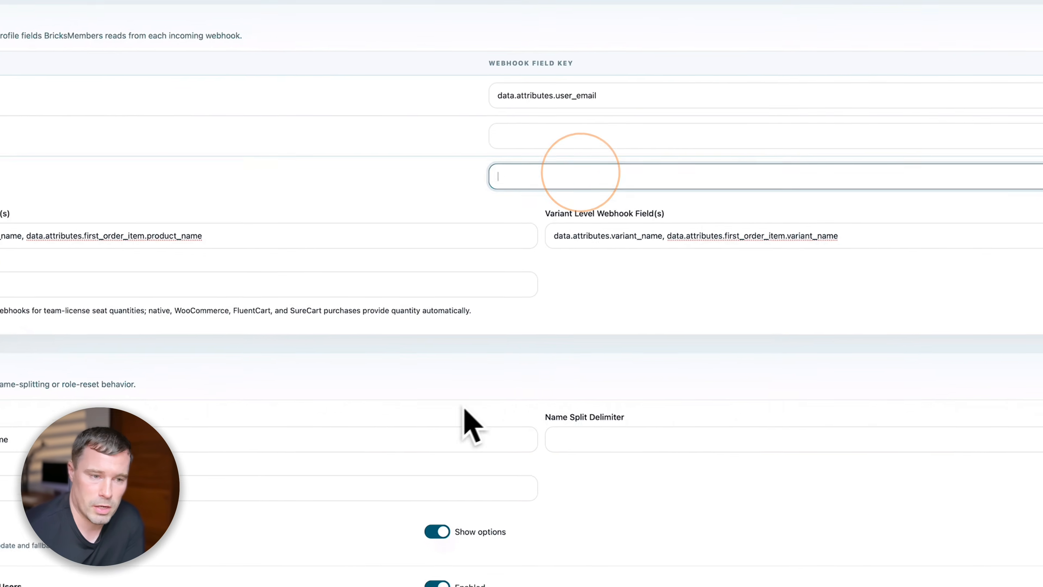
pyautogui.click(276, 322)
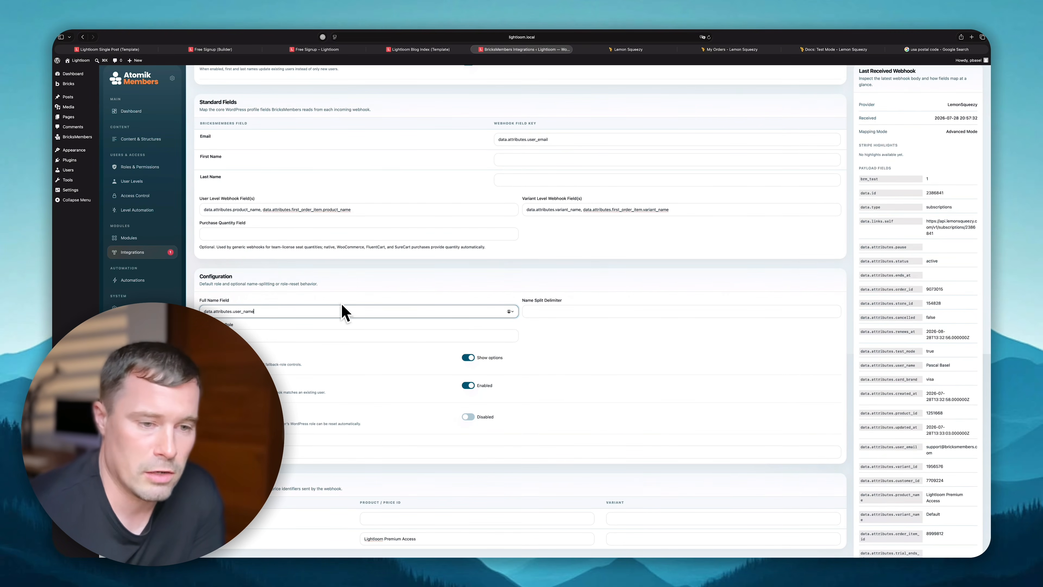
pyautogui.scroll(-4, 335, 308)
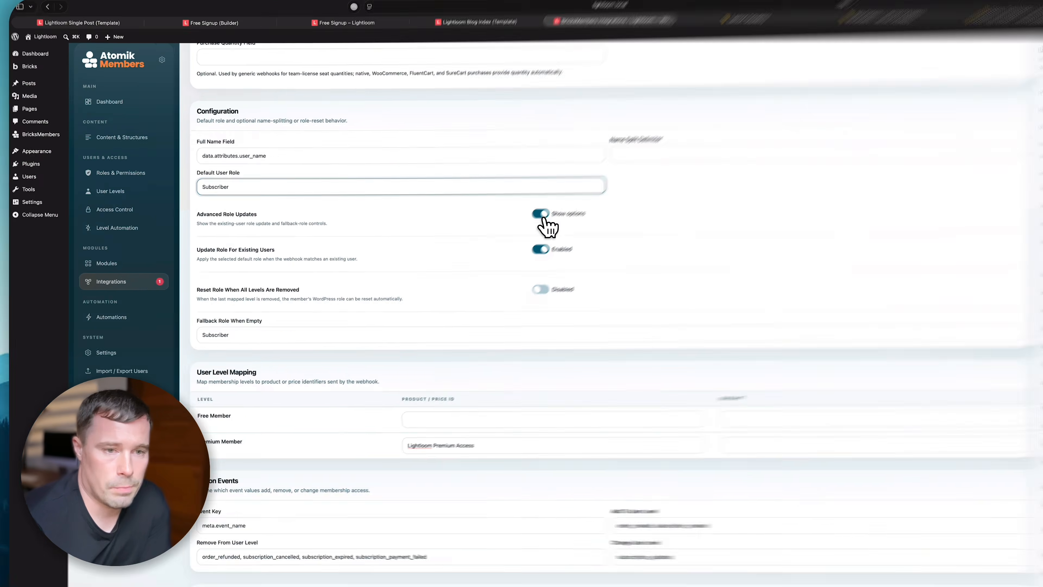
# - Make Premium Member the default role, enable role reset with Subscriber fallback, and save
pyautogui.click(468, 200)
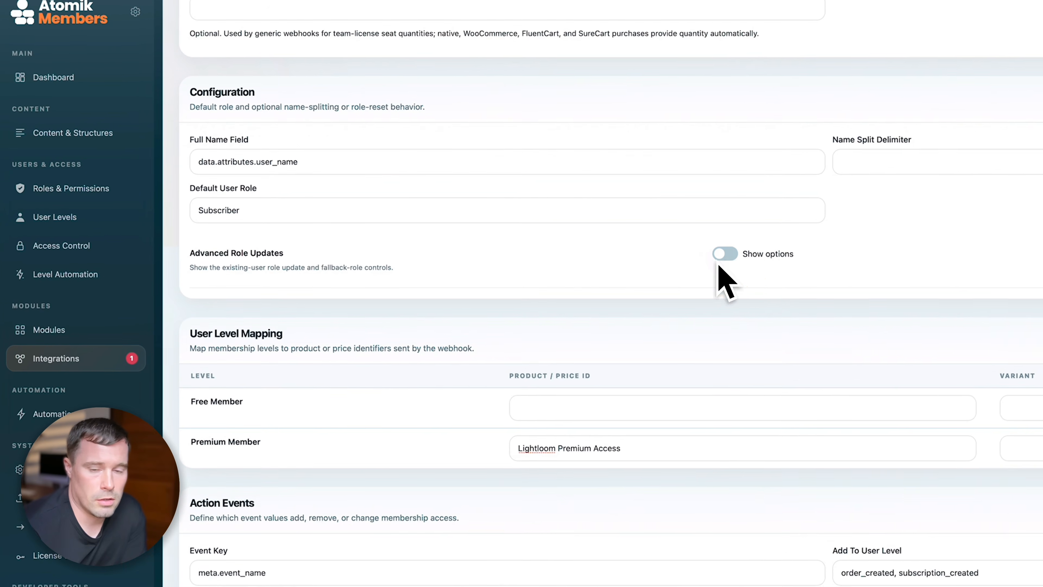
pyautogui.click(728, 254)
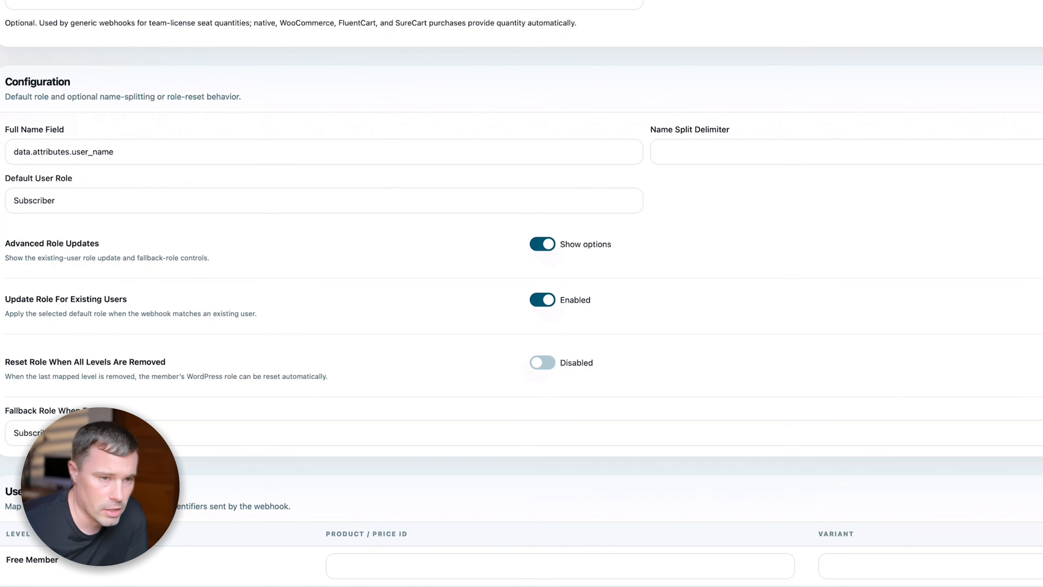
pyautogui.click(473, 203)
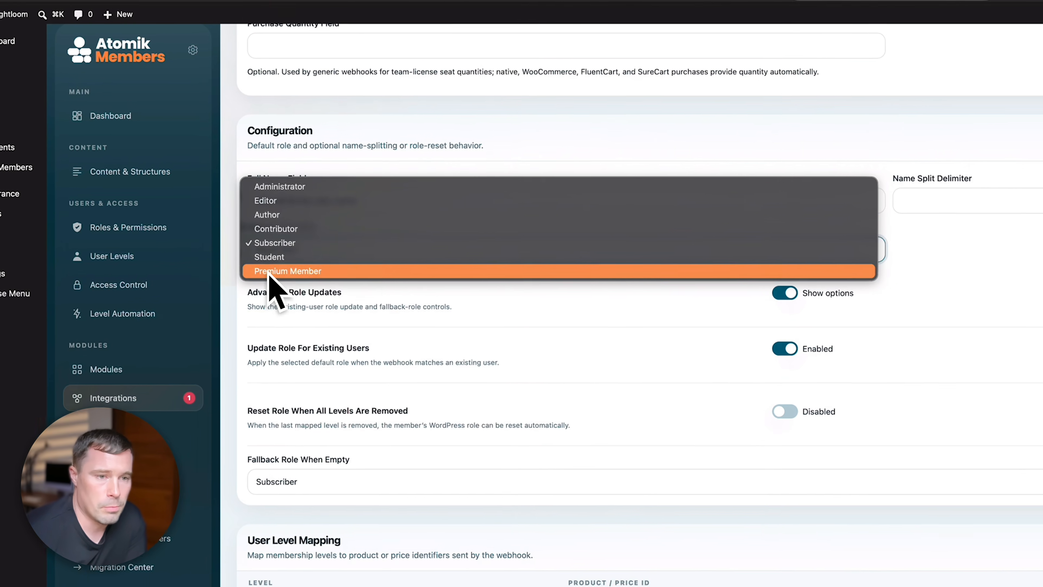
pyautogui.click(271, 271)
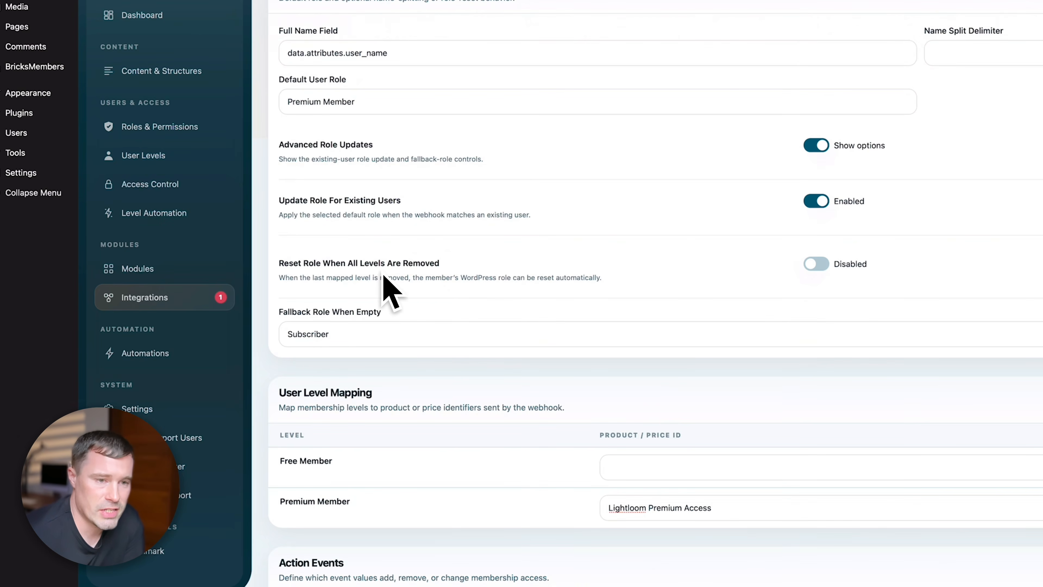
pyautogui.click(815, 264)
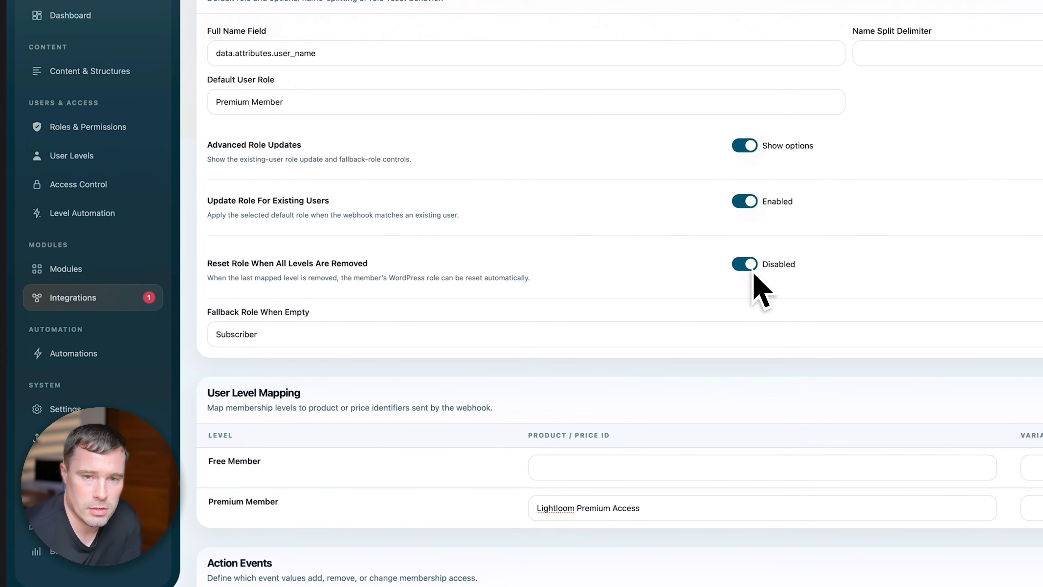
pyautogui.click(305, 328)
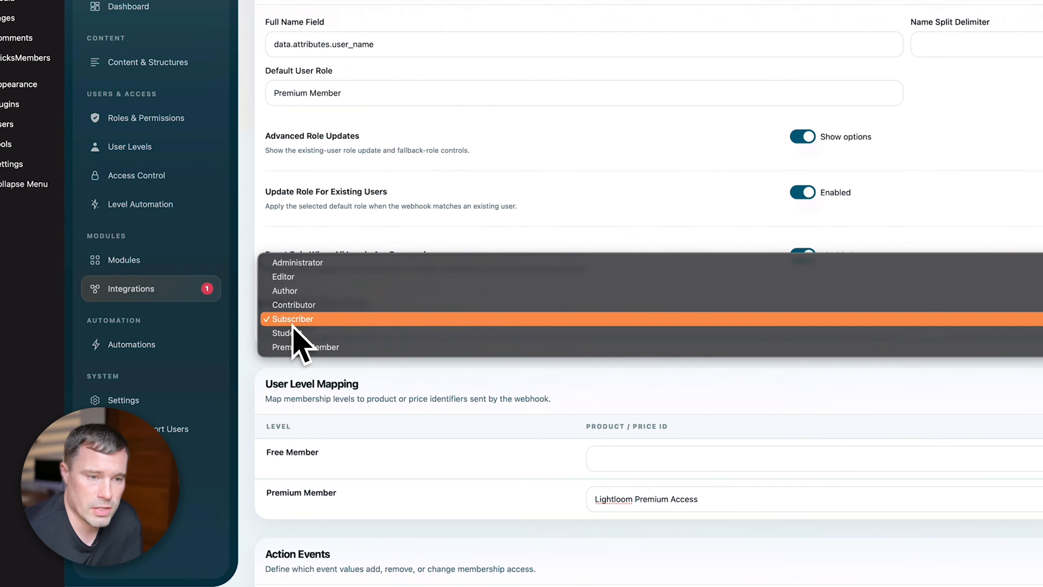
pyautogui.click(233, 334)
pyautogui.scroll(15, 710, 263)
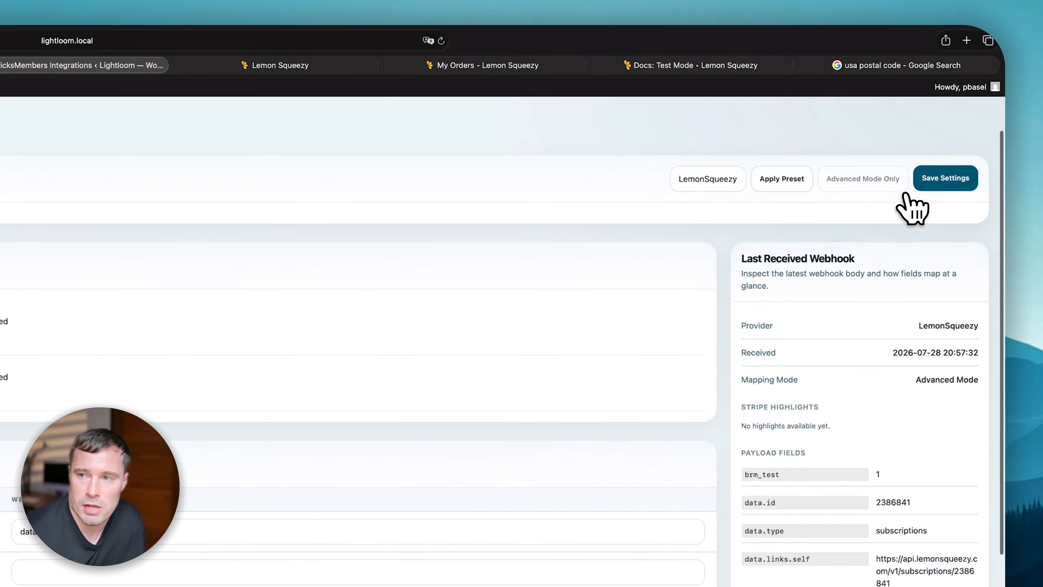
pyautogui.click(932, 175)
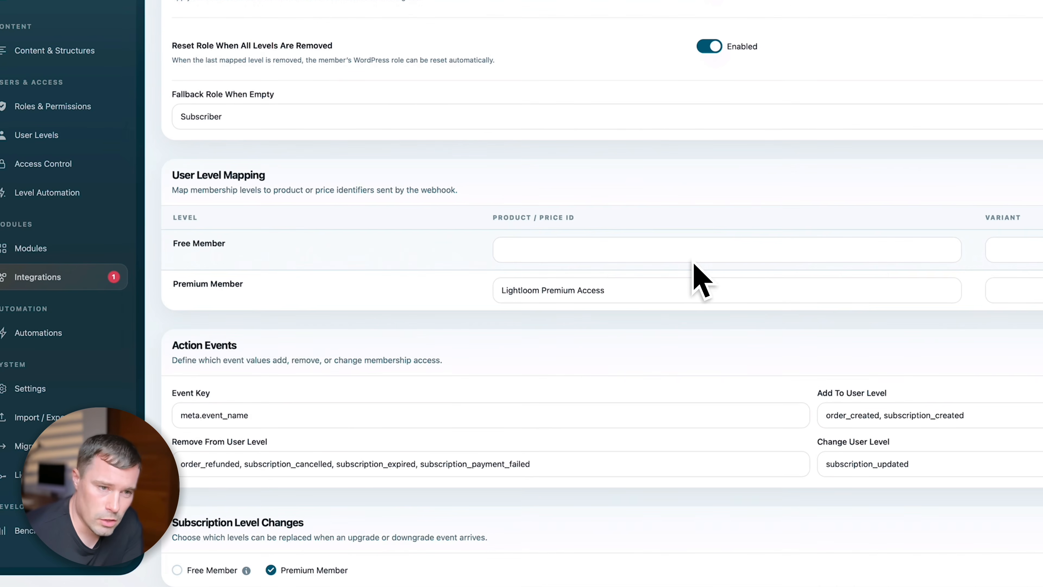
pyautogui.click(693, 297)
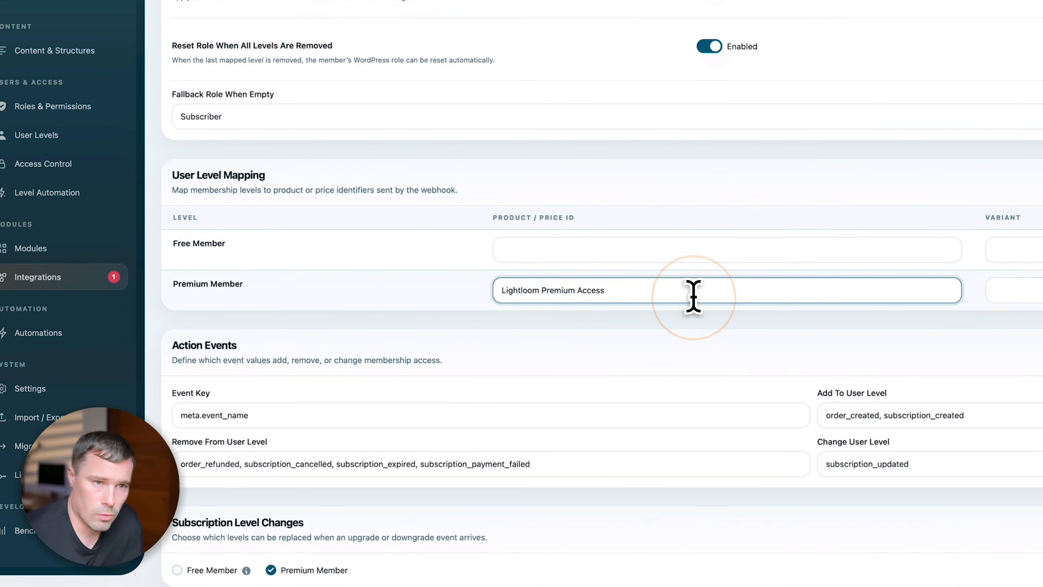
pyautogui.scroll(10, 693, 297)
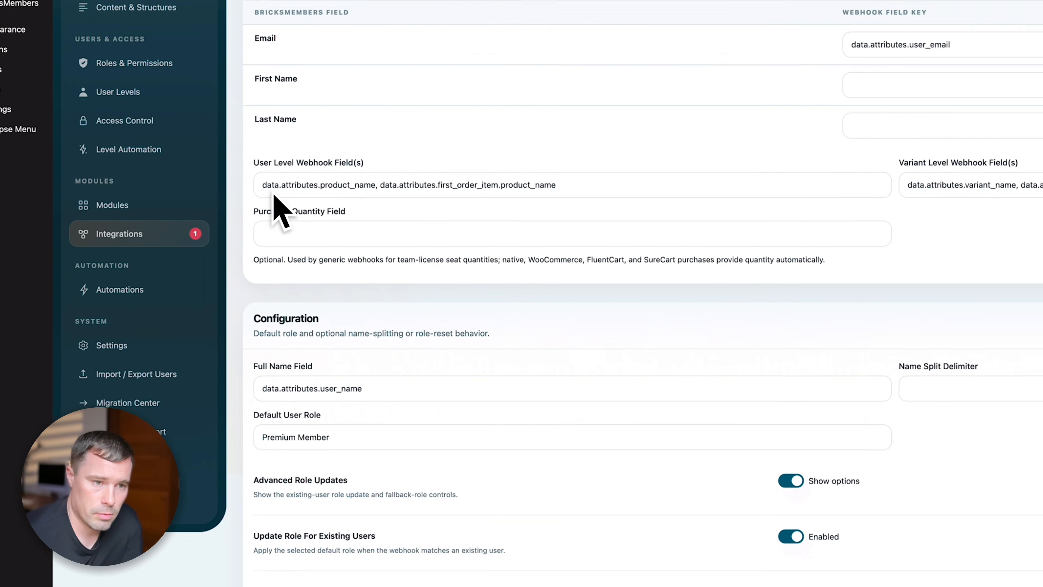
pyautogui.moveTo(258, 185); pyautogui.dragTo(375, 185)
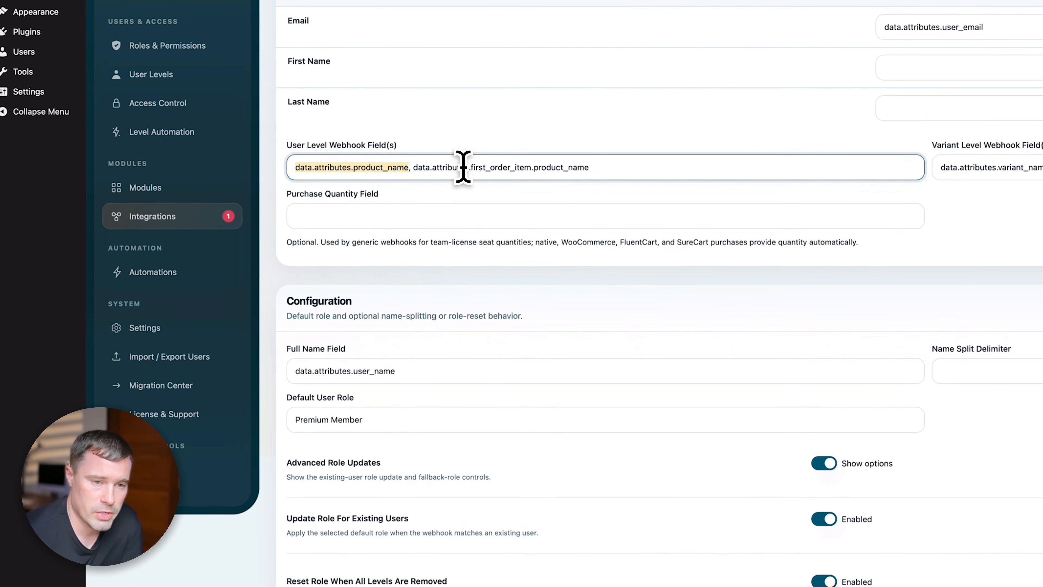
pyautogui.scroll(-9, 575, 288)
pyautogui.click(788, 422)
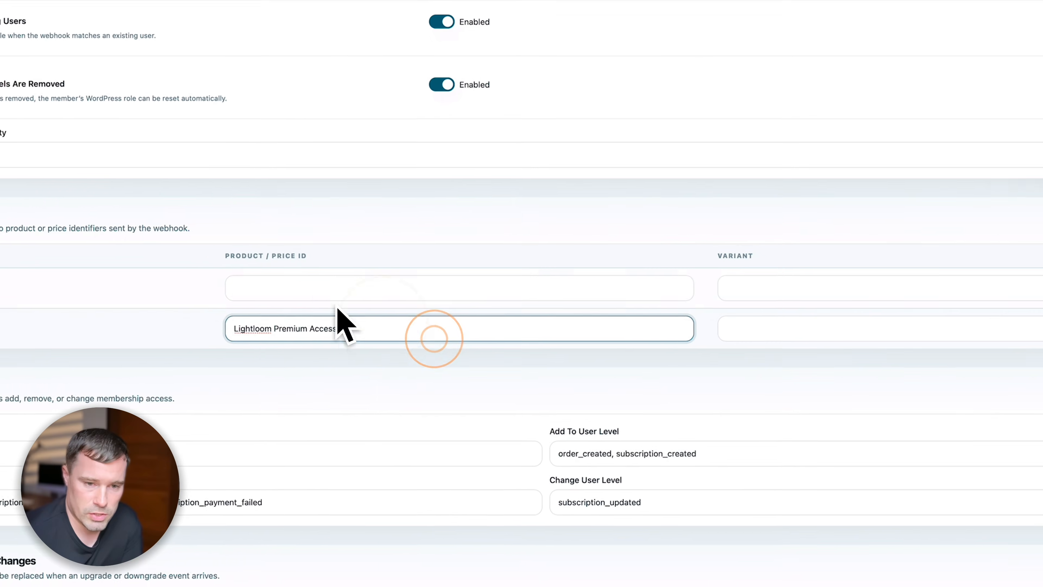
pyautogui.click(834, 329)
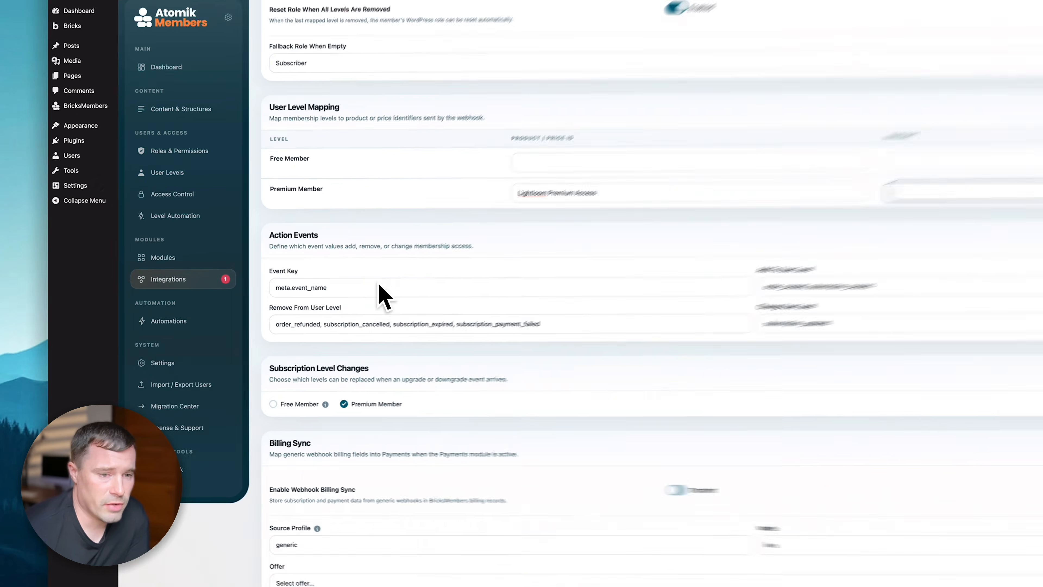
pyautogui.click(291, 258)
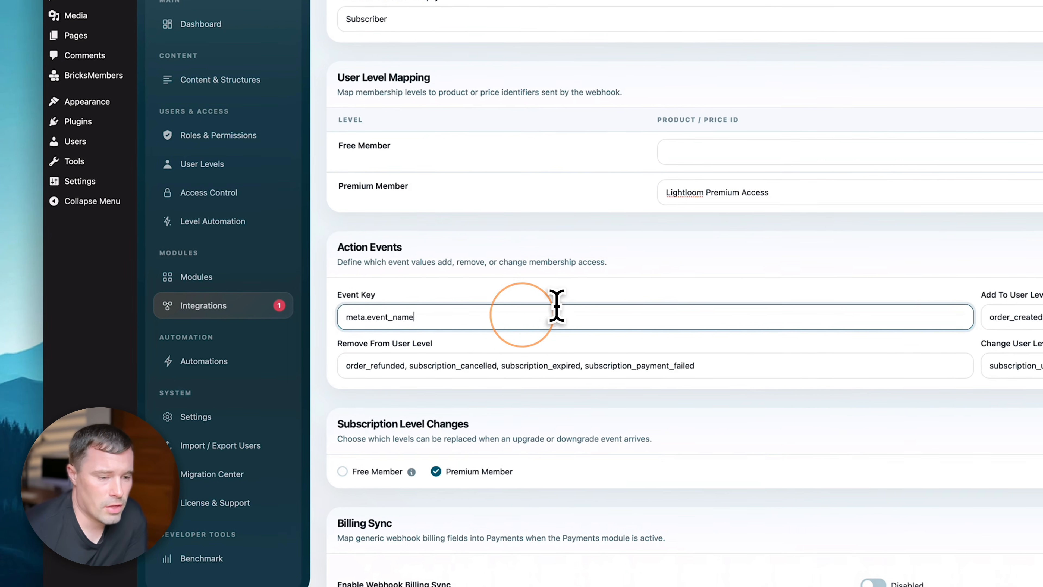
pyautogui.click(575, 282)
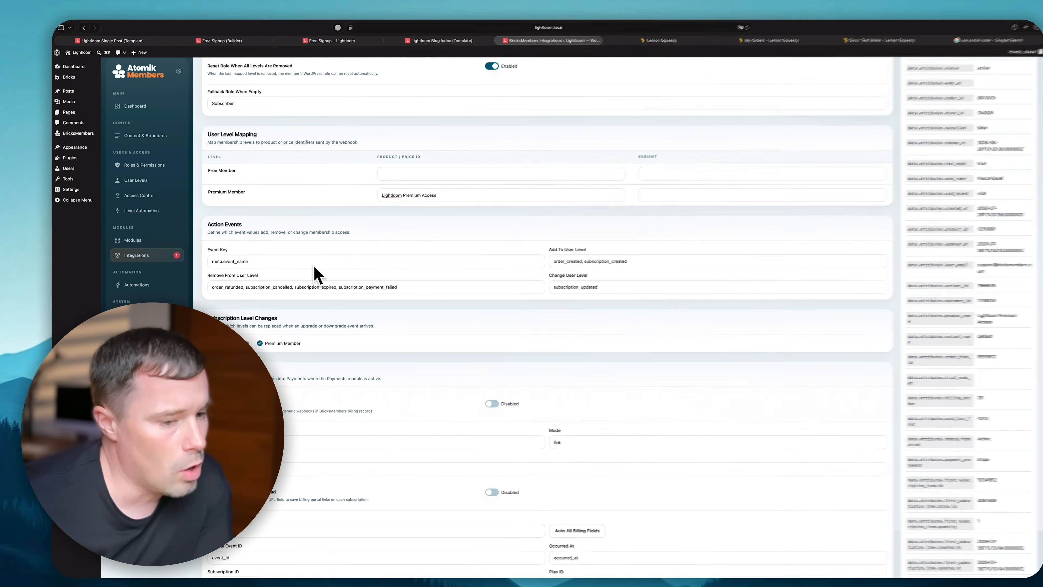
pyautogui.click(301, 259)
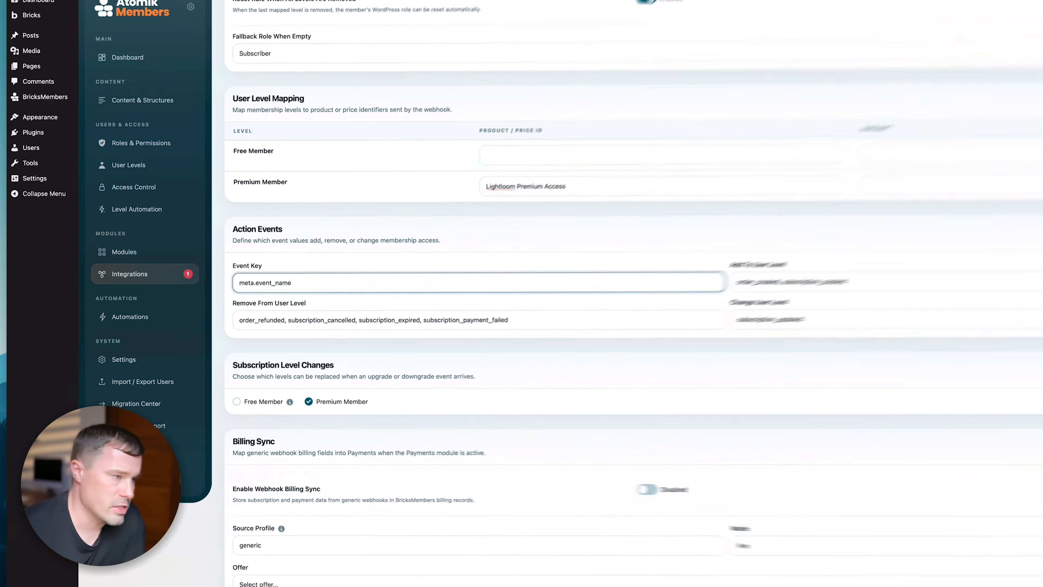
pyautogui.click(234, 266)
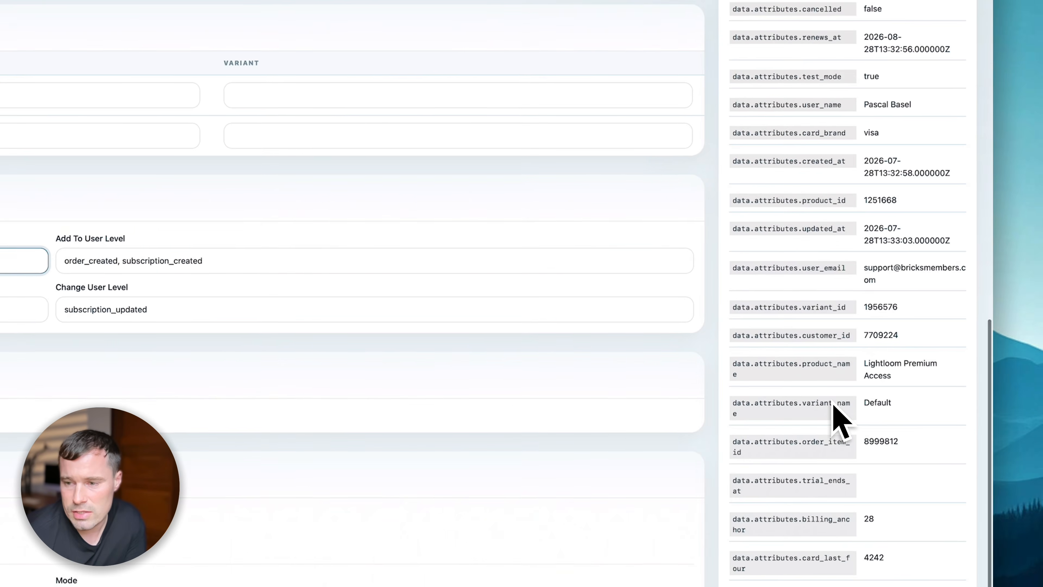
pyautogui.scroll(8, 832, 405)
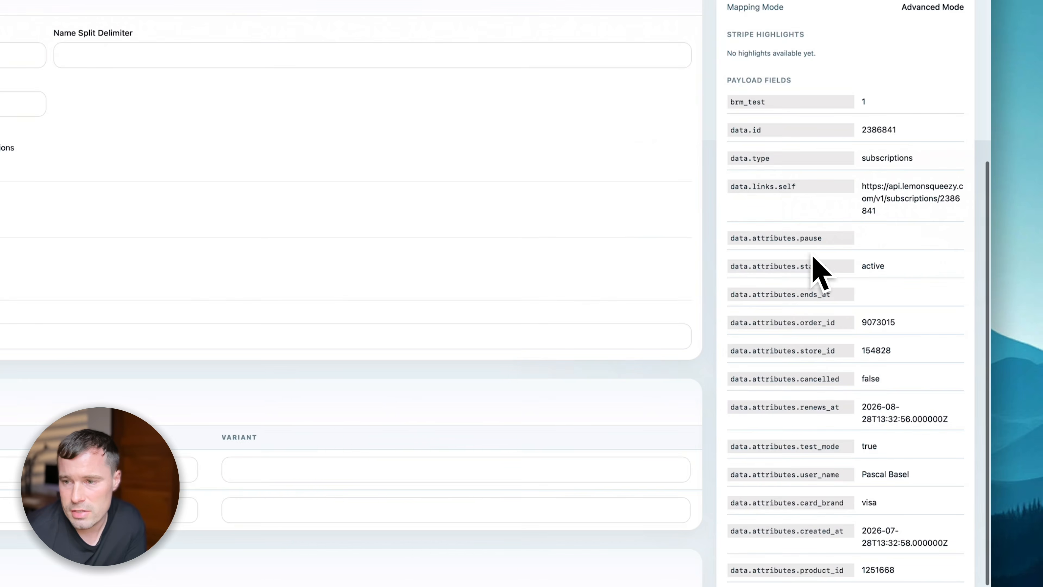
pyautogui.scroll(-10, 817, 239)
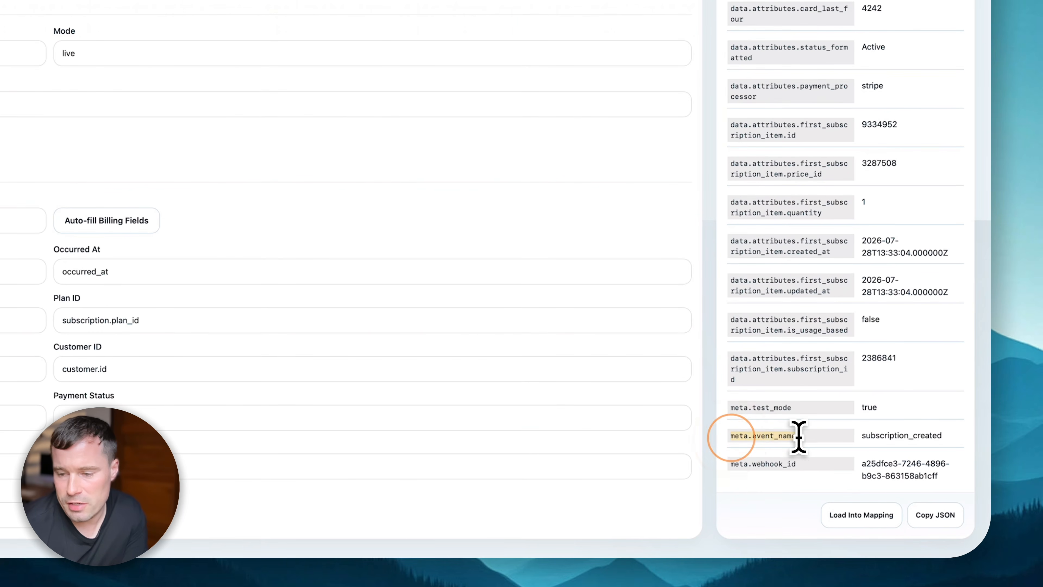
pyautogui.moveTo(861, 435); pyautogui.dragTo(978, 435)
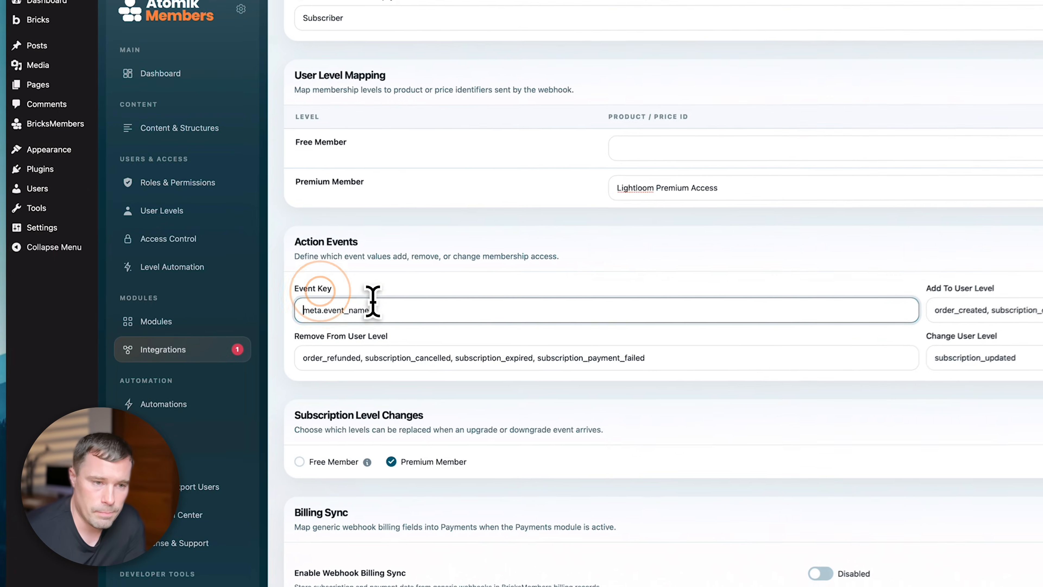
pyautogui.click(247, 230)
pyautogui.moveTo(410, 315); pyautogui.dragTo(348, 295)
pyautogui.click(1037, 313)
pyautogui.click(659, 273)
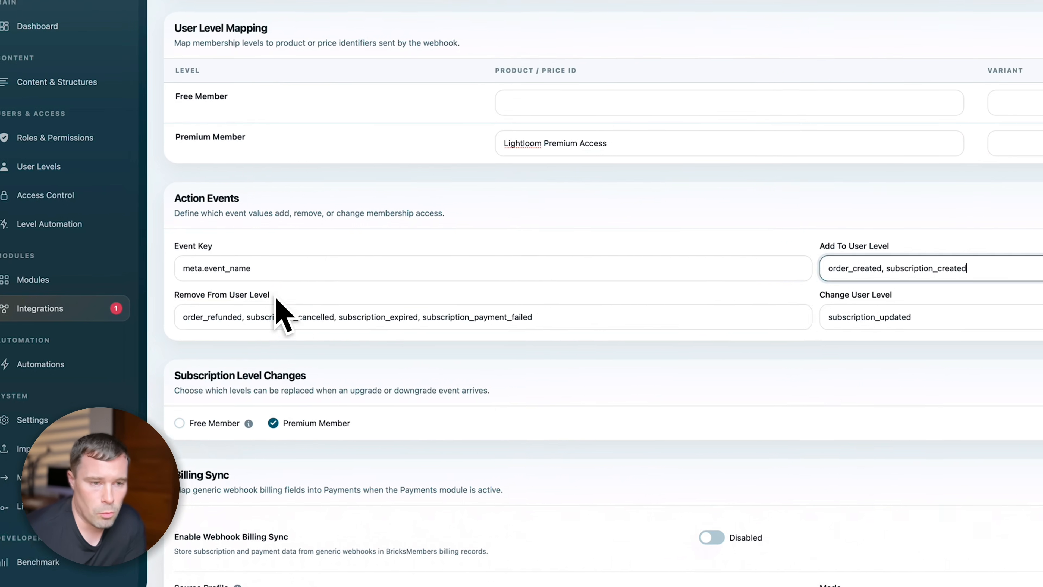
pyautogui.click(25, 341)
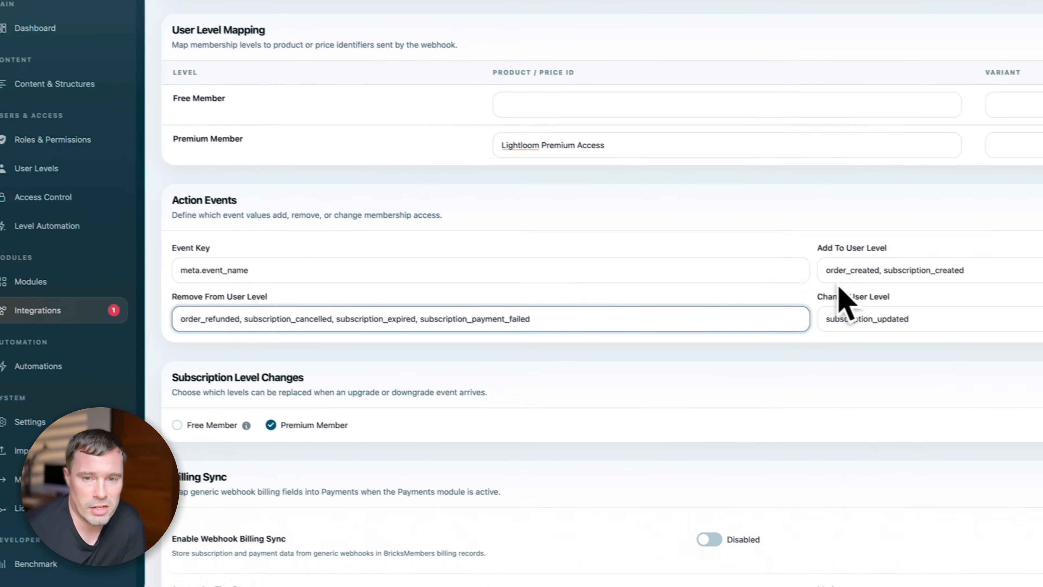
pyautogui.click(922, 317)
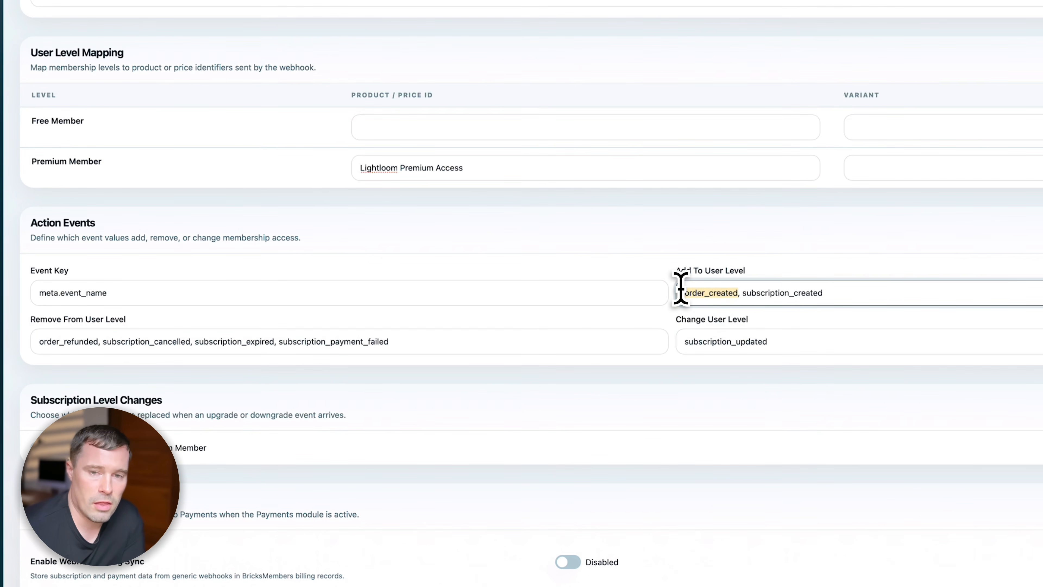
pyautogui.click(713, 272)
pyautogui.click(772, 254)
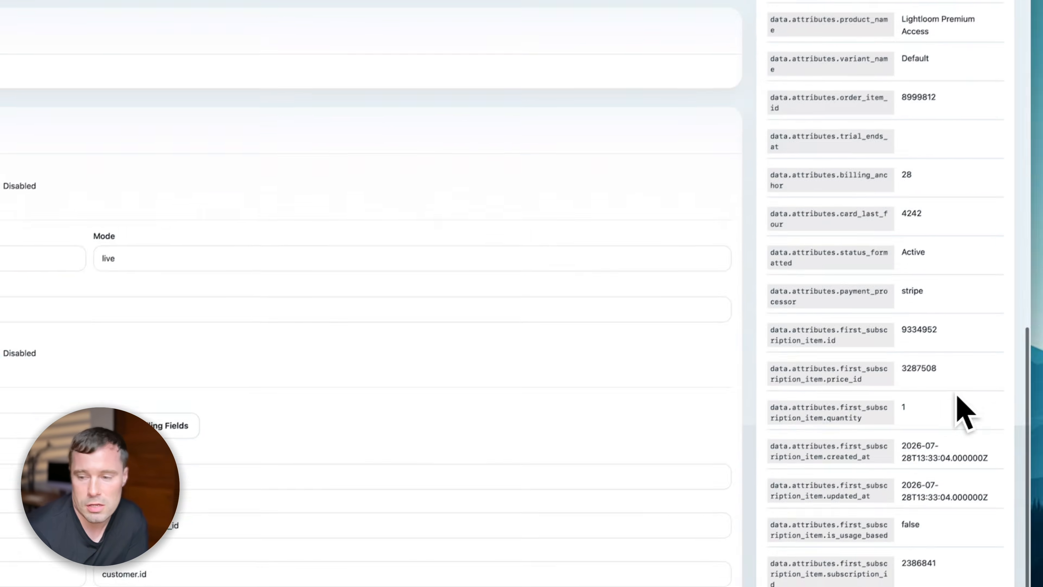
pyautogui.moveTo(866, 447); pyautogui.dragTo(956, 444)
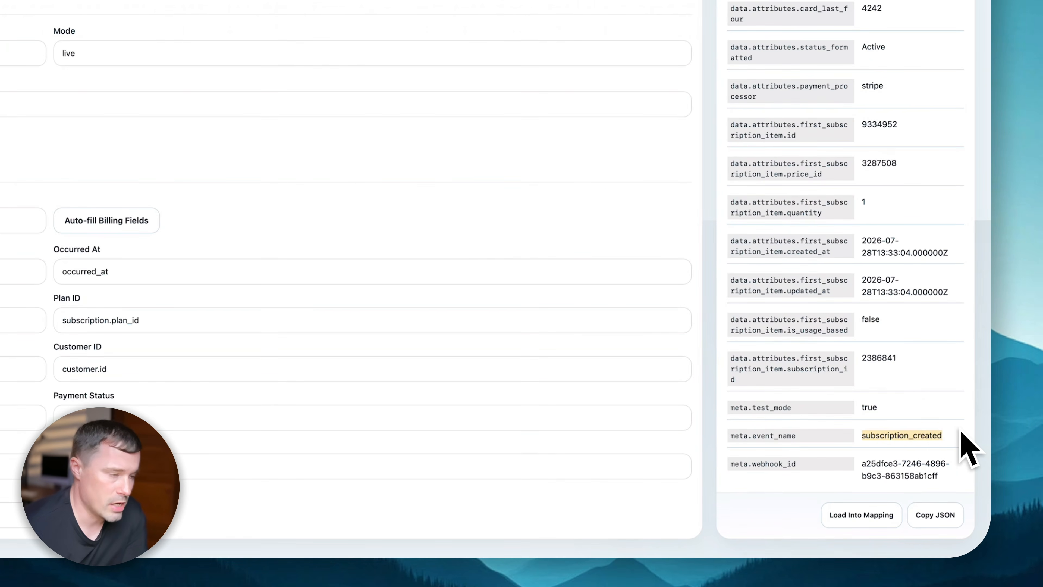
pyautogui.scroll(4, 510, 198)
pyautogui.click(445, 179)
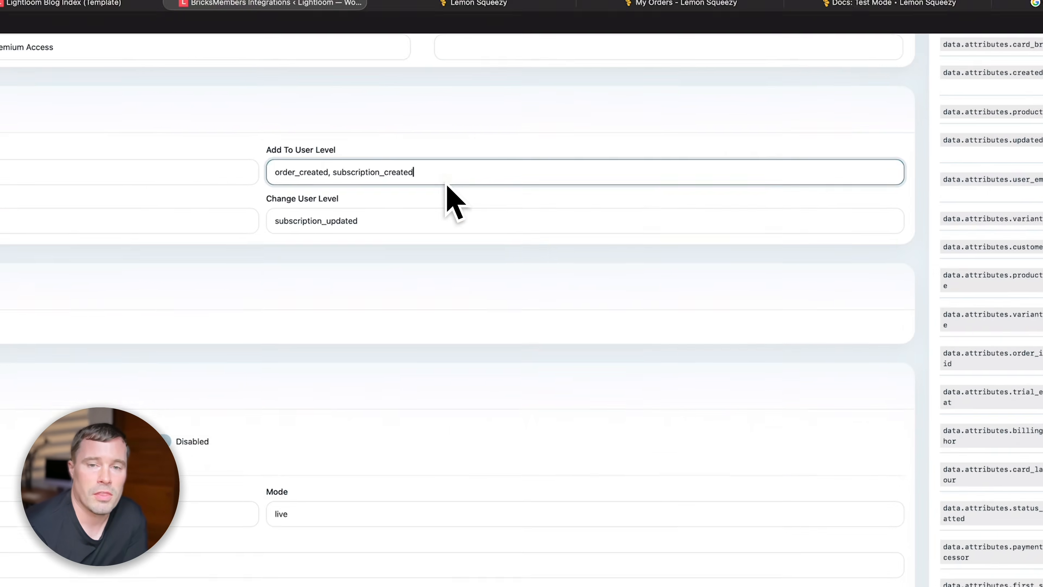
pyautogui.scroll(2, 455, 201)
pyautogui.scroll(3, 457, 202)
pyautogui.scroll(2, 504, 289)
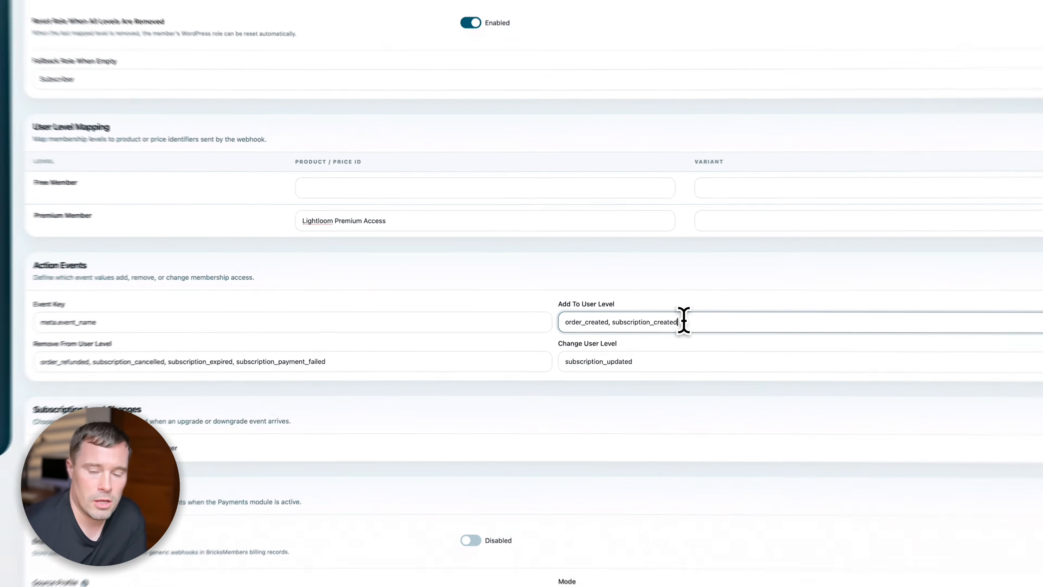
pyautogui.click(603, 318)
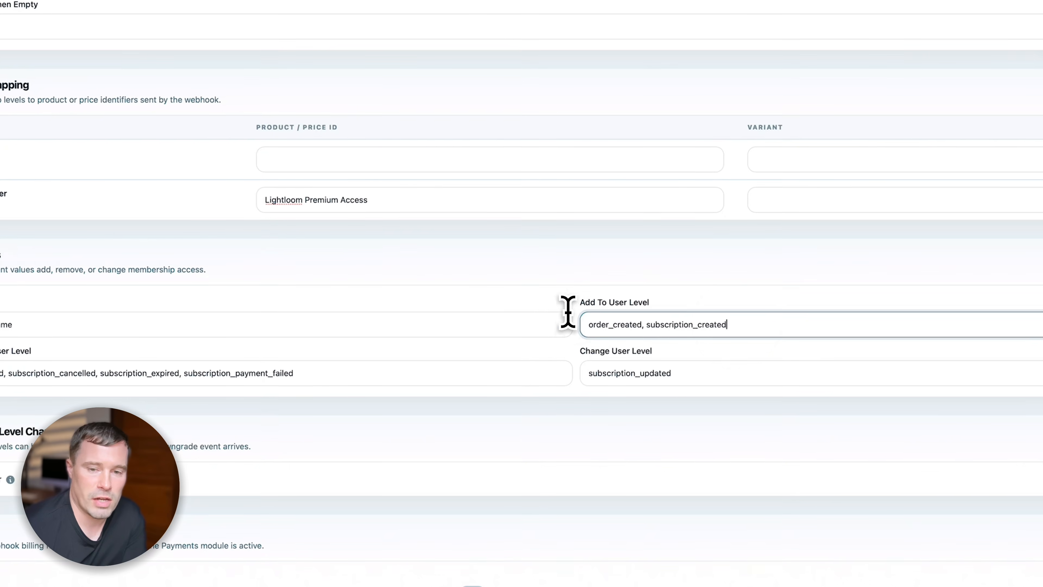
pyautogui.moveTo(649, 325); pyautogui.dragTo(757, 331)
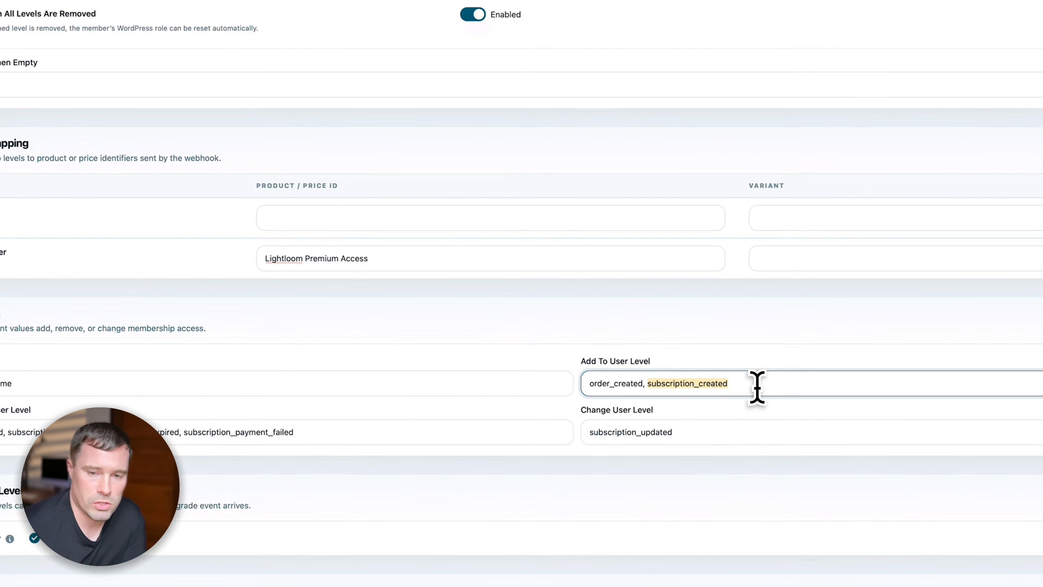
pyautogui.click(450, 326)
pyautogui.moveTo(275, 314); pyautogui.dragTo(363, 317)
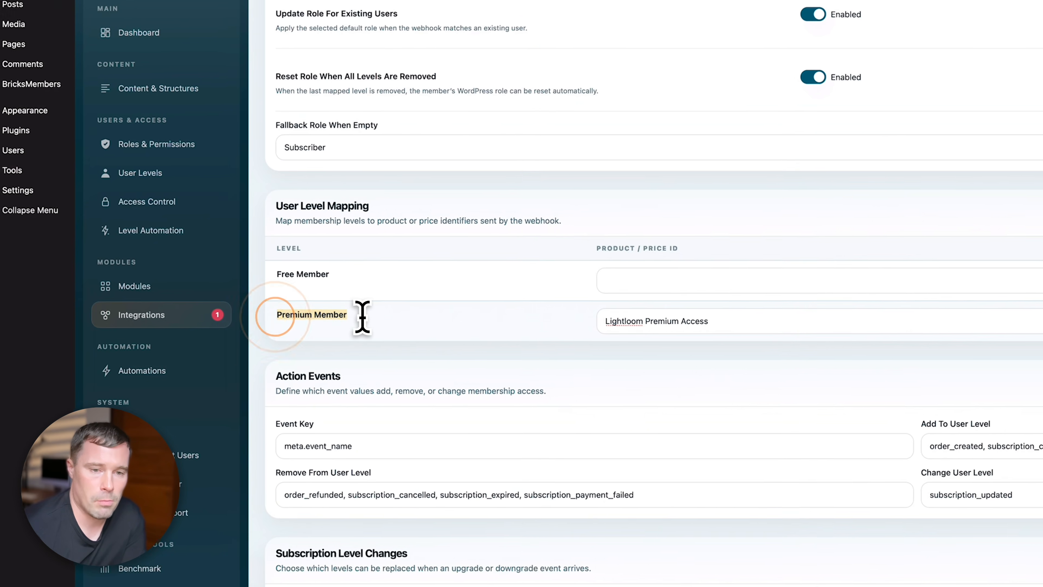
pyautogui.click(367, 319)
pyautogui.moveTo(610, 321); pyautogui.dragTo(827, 322)
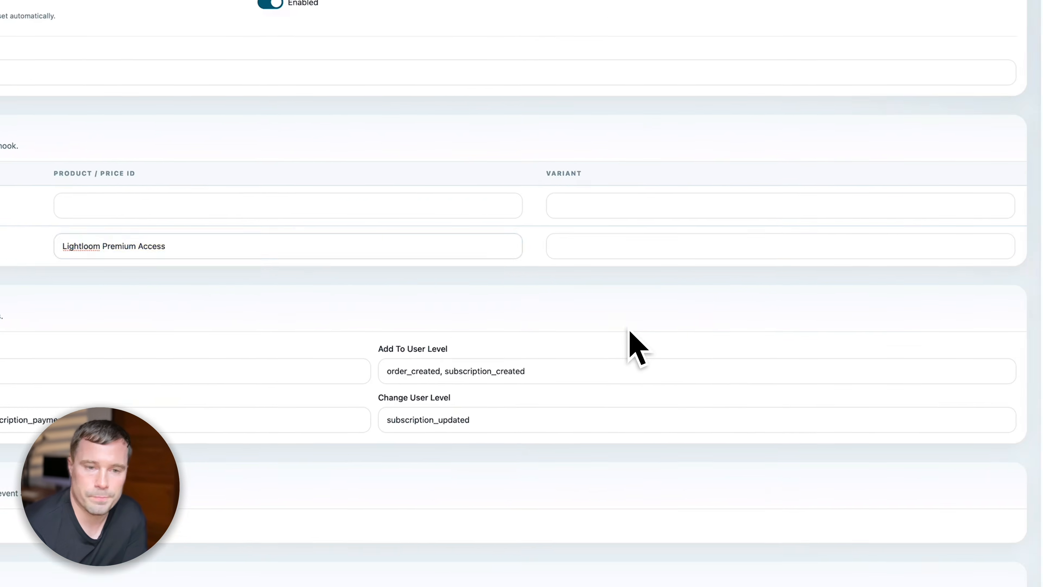
pyautogui.click(62, 311)
pyautogui.scroll(-4, 329, 287)
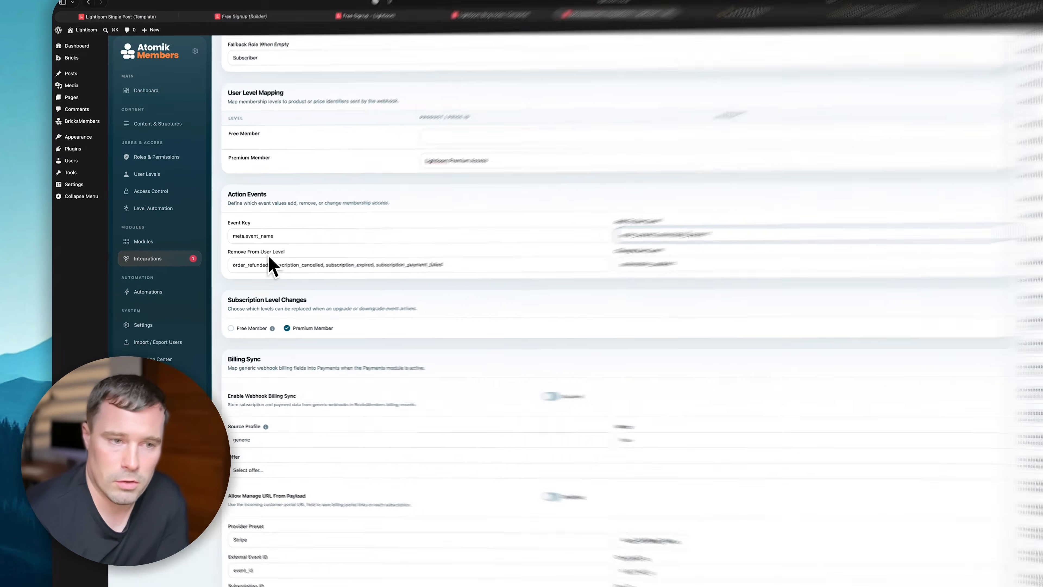
pyautogui.click(245, 255)
pyautogui.moveTo(342, 291); pyautogui.dragTo(395, 292)
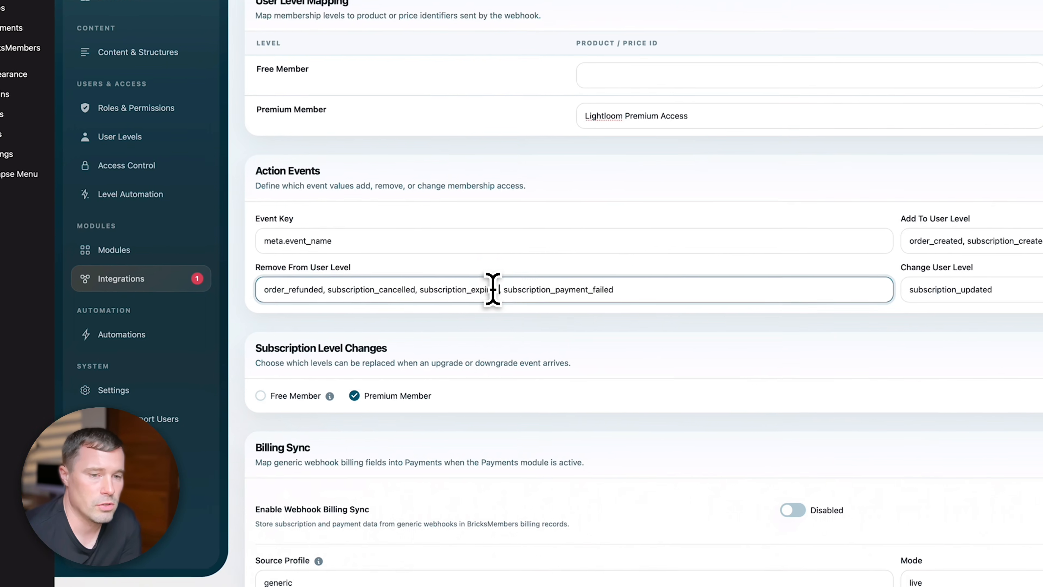
# - Delete subscription_cancelled from the Remove From User Level events and recheck the remaining events
pyautogui.click(550, 296)
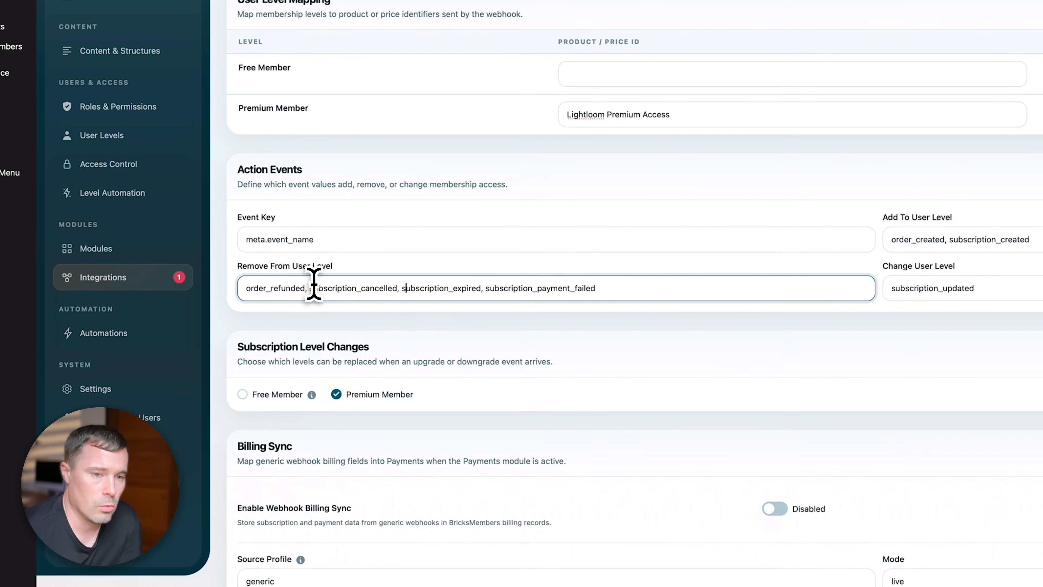
pyautogui.press('BackSpace')
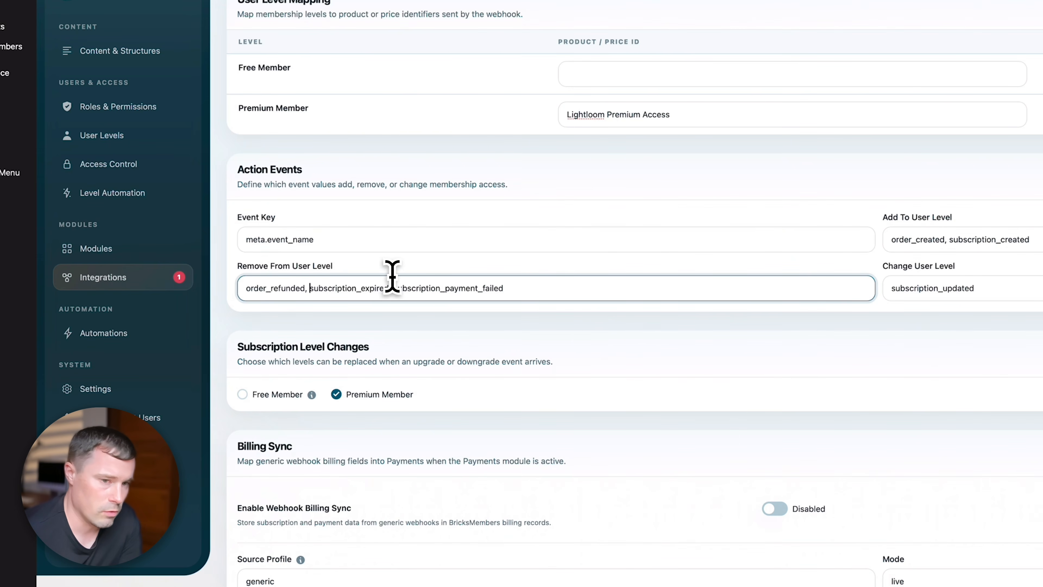
pyautogui.click(435, 293)
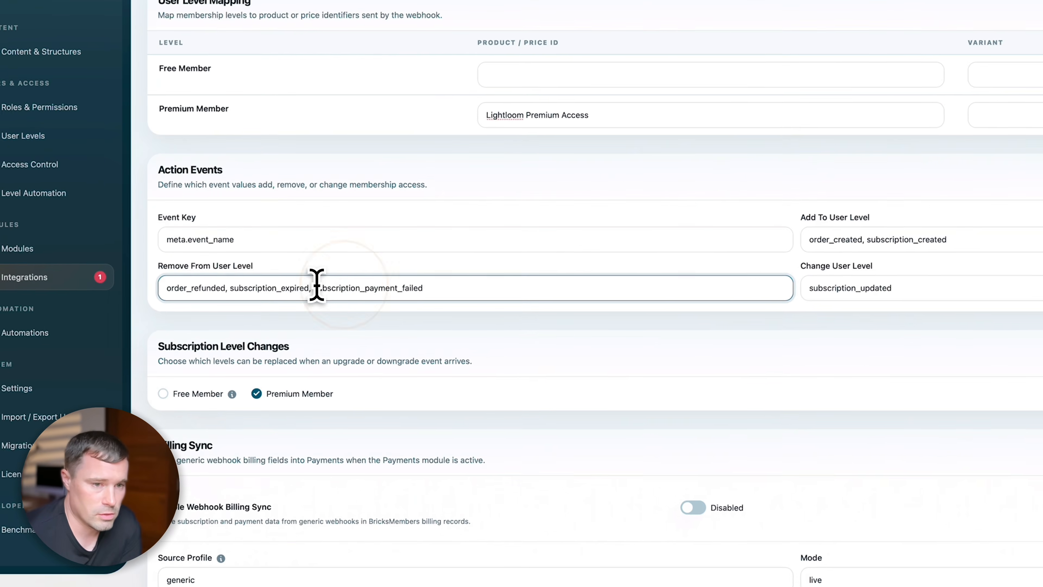
pyautogui.click(279, 258)
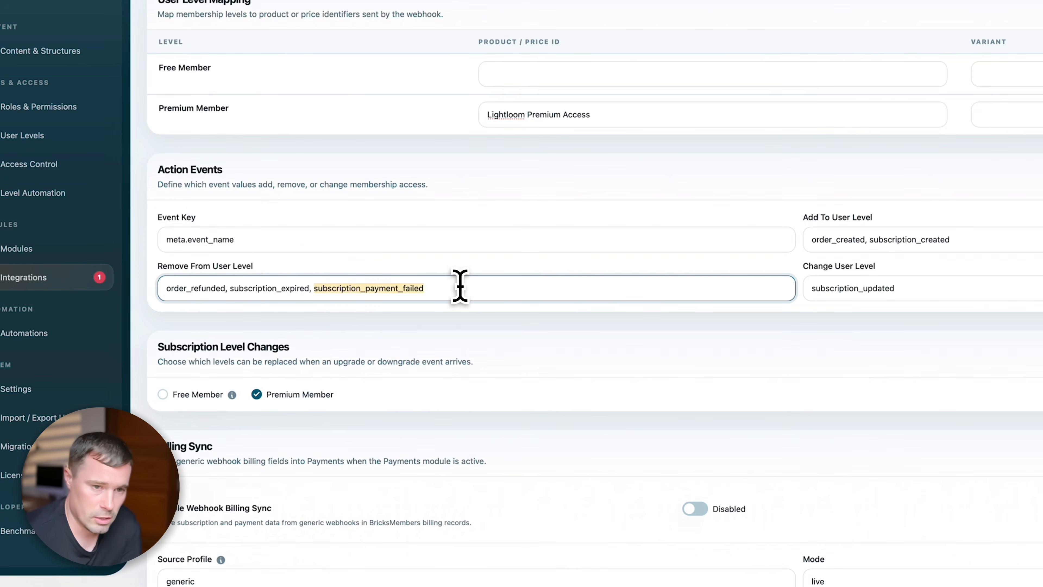
pyautogui.click(538, 296)
pyautogui.click(981, 289)
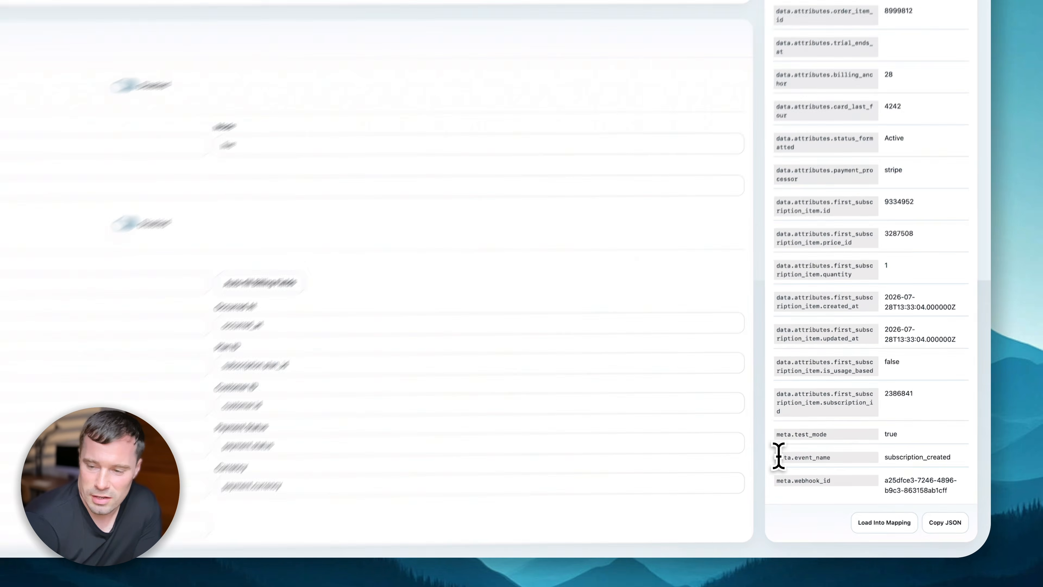
pyautogui.click(877, 497)
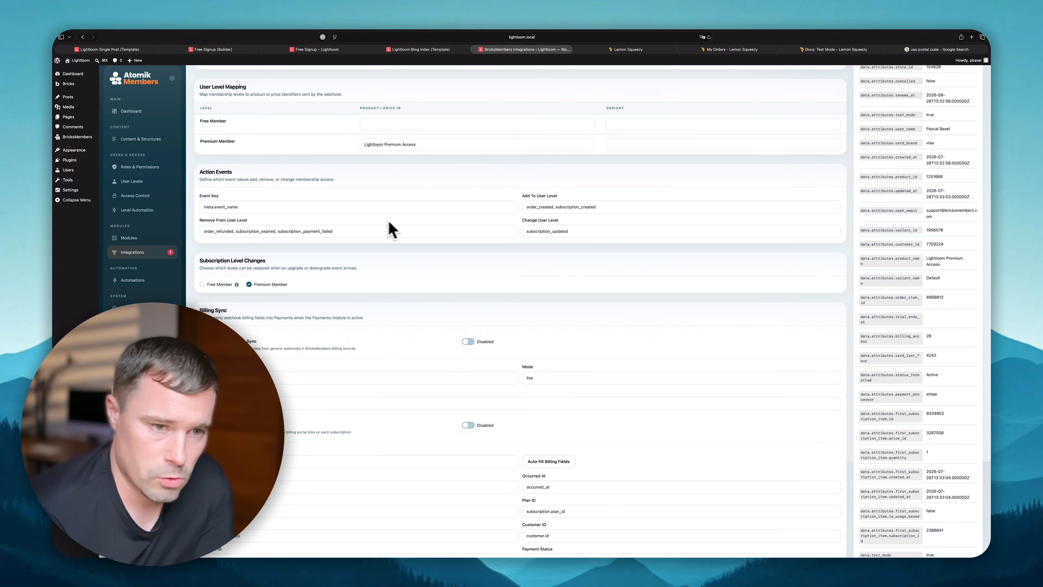
# - Send and confirm a test webhook, then go to the WordPress Users list
pyautogui.scroll(-3, 397, 241)
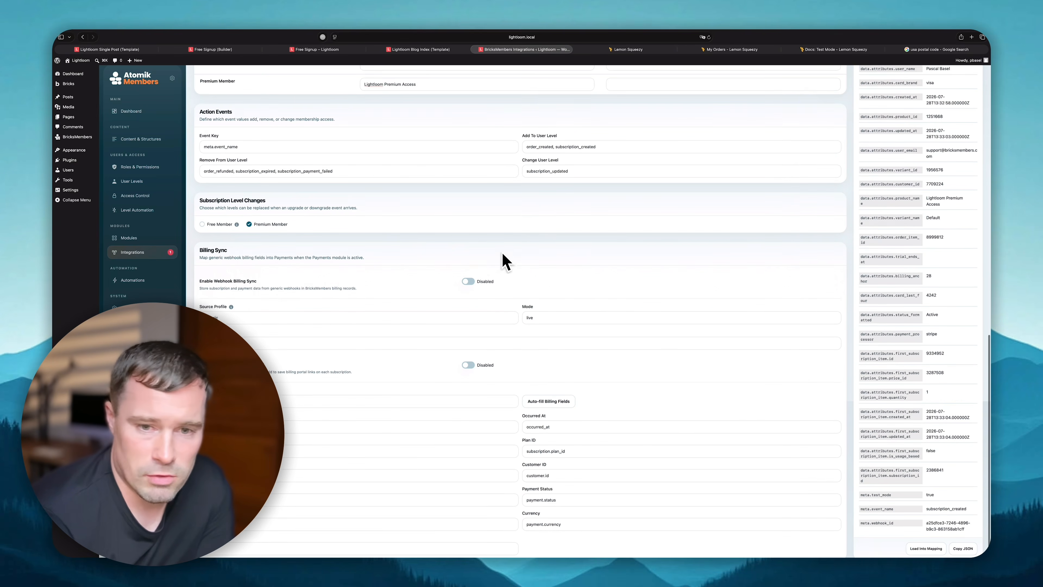
pyautogui.scroll(-1, 505, 259)
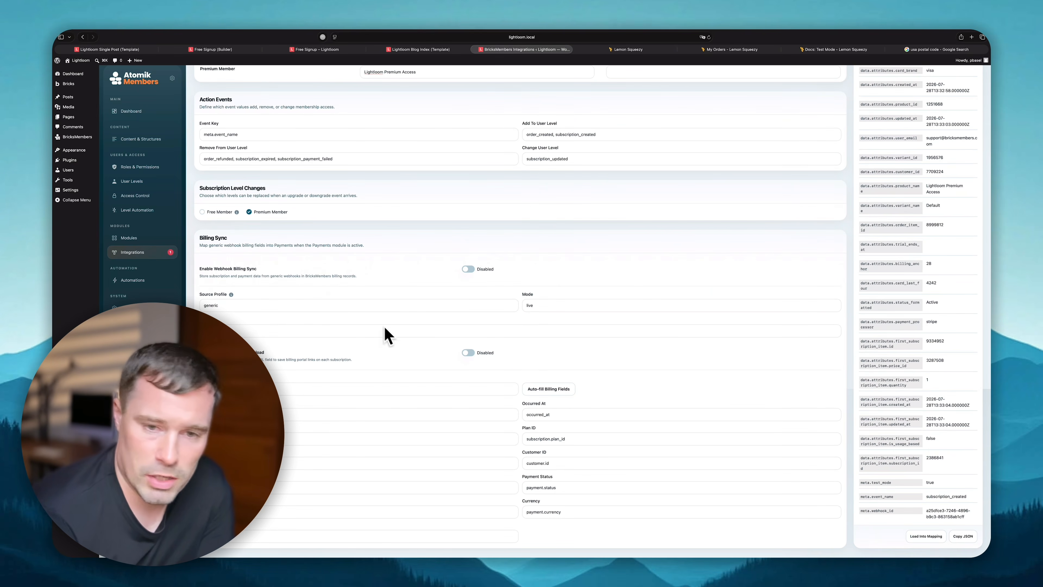
pyautogui.scroll(15, 494, 268)
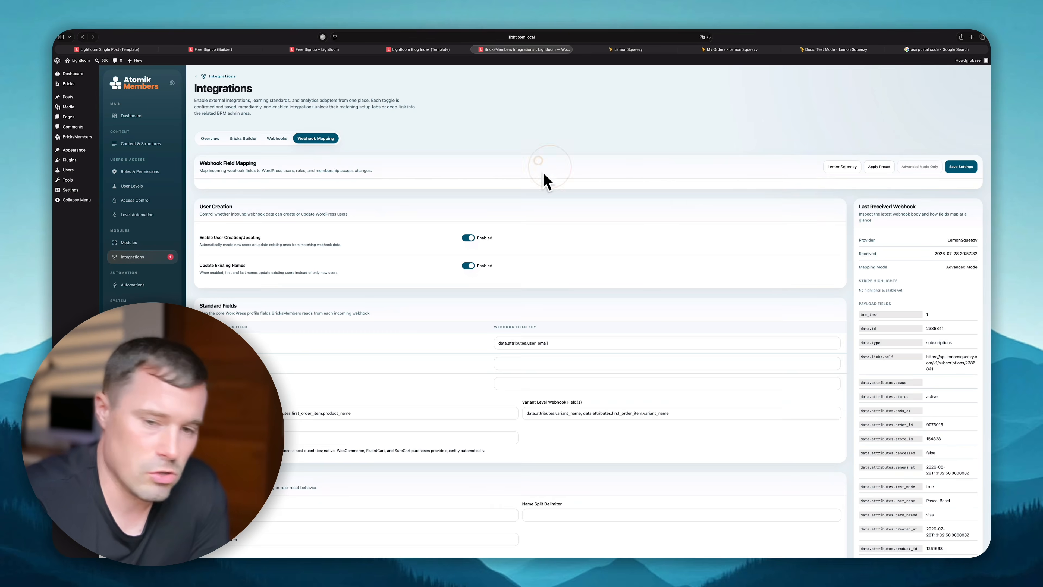
pyautogui.scroll(-10, 594, 279)
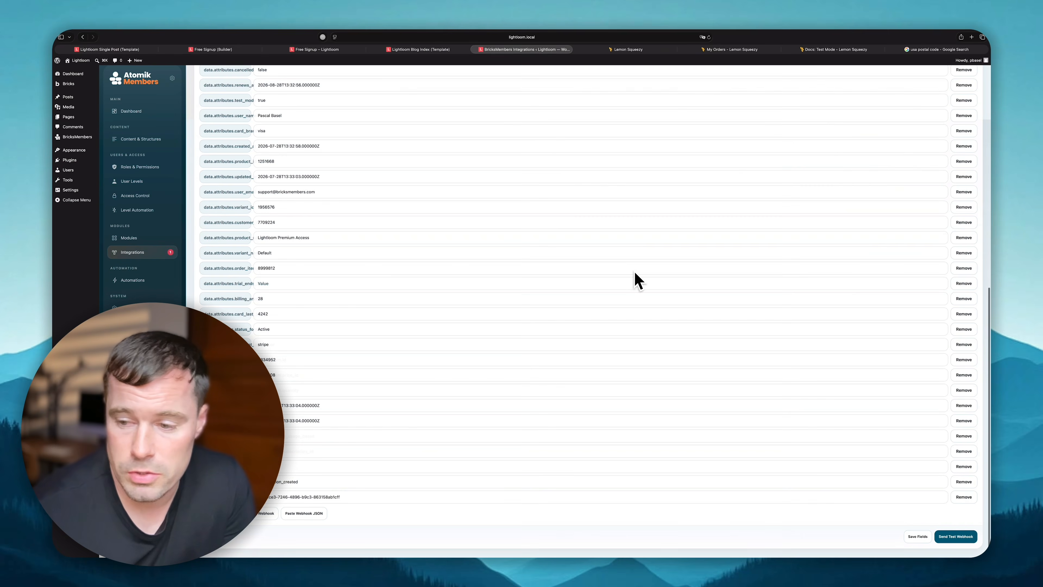
pyautogui.click(961, 537)
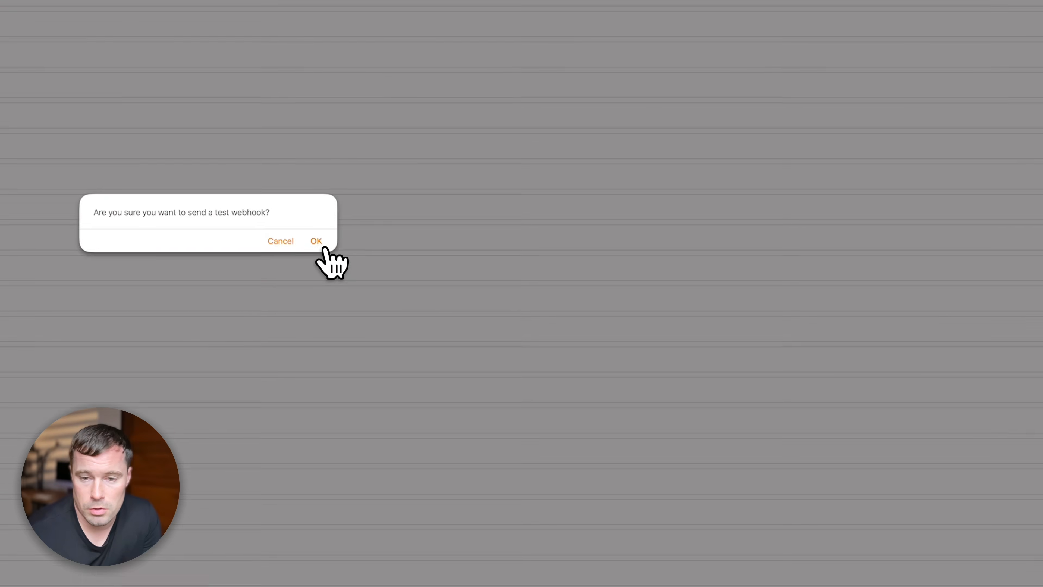
pyautogui.click(321, 246)
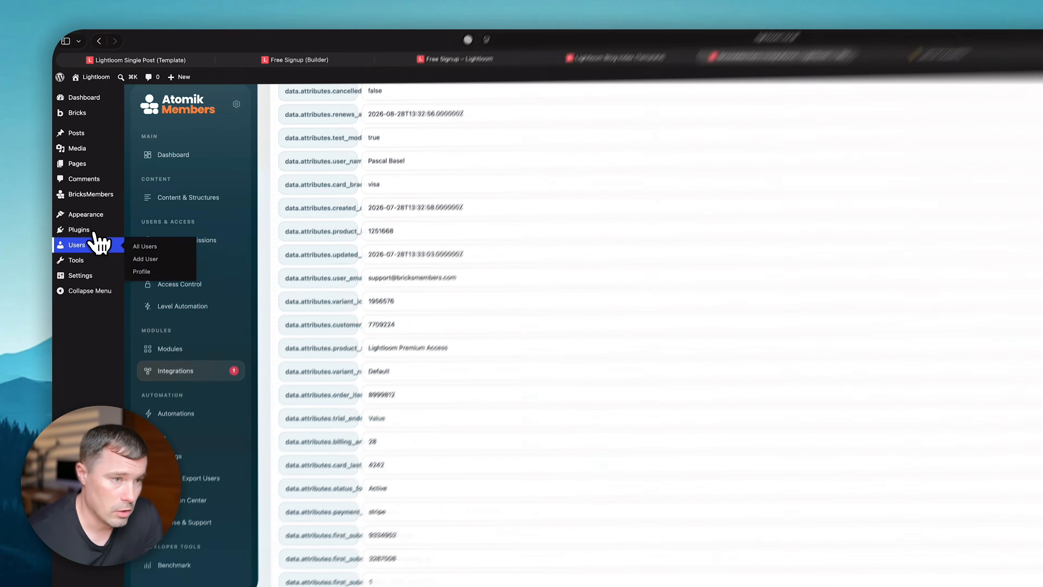
pyautogui.click(65, 170)
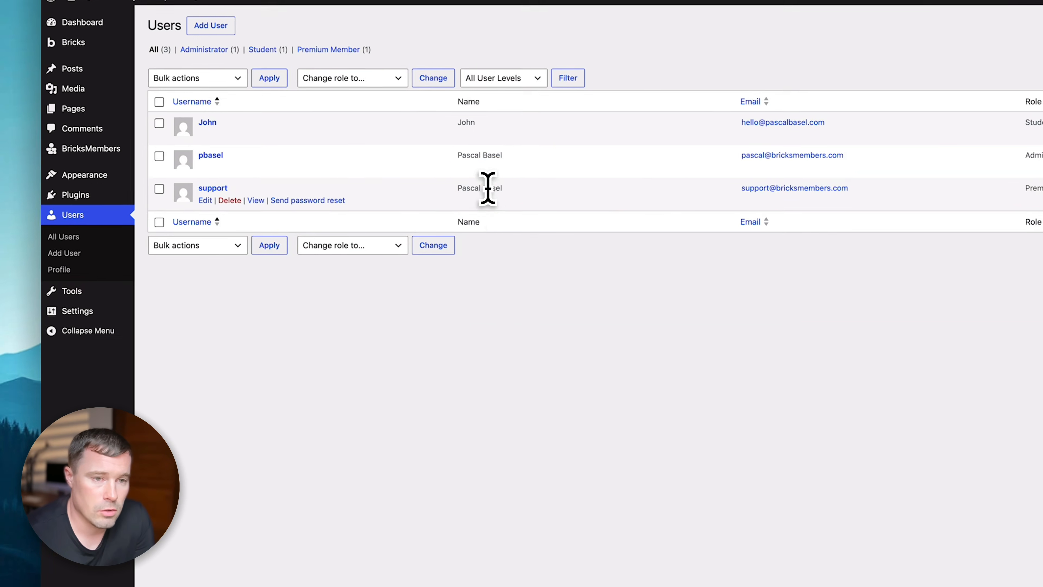
# - Check the third user's Premium Member level, then go to BricksMembers Integrations webhook settings
pyautogui.click(507, 284)
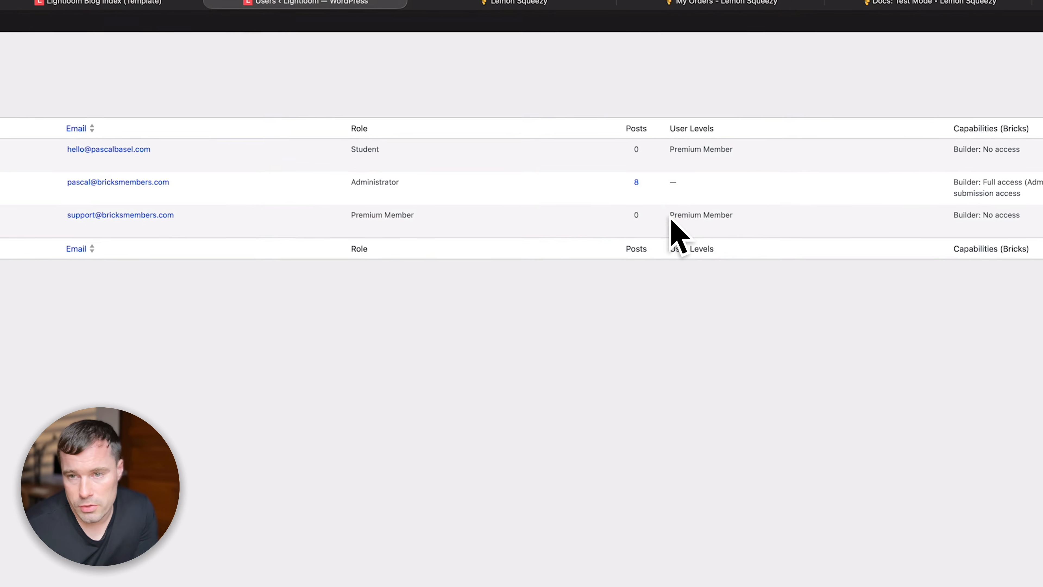
pyautogui.moveTo(666, 214); pyautogui.dragTo(753, 216)
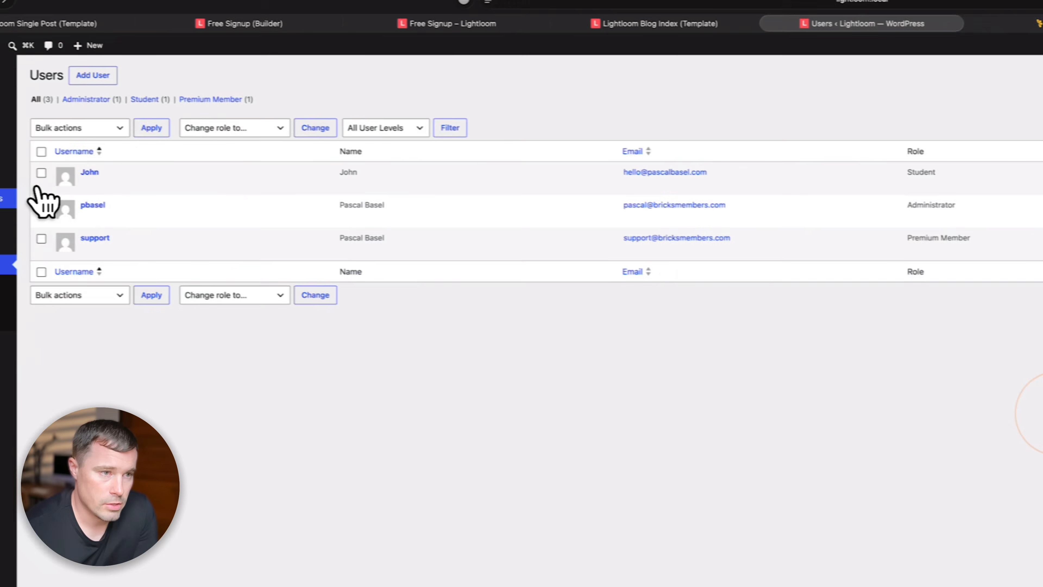
pyautogui.click(109, 199)
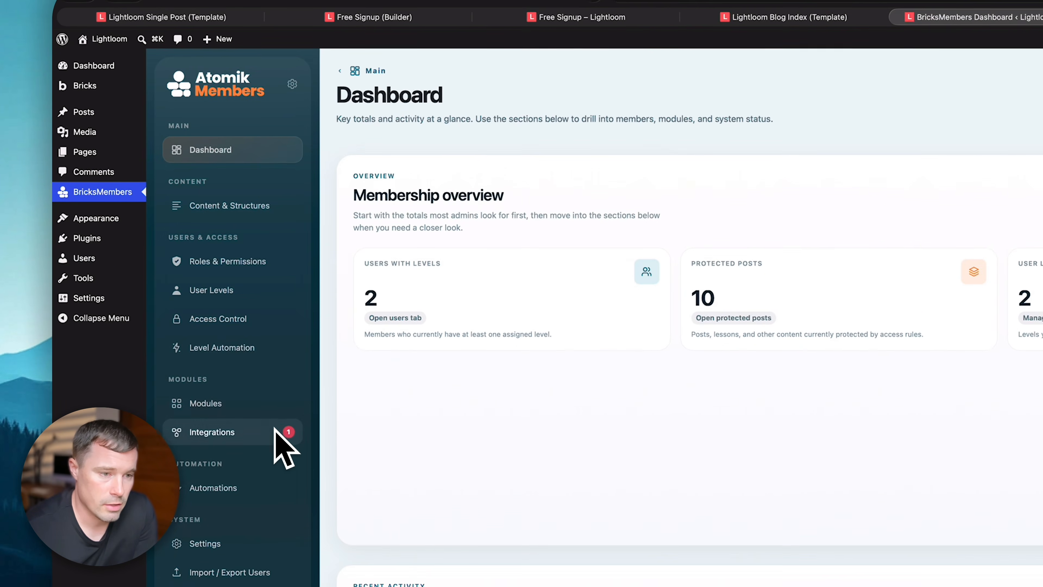
pyautogui.click(247, 439)
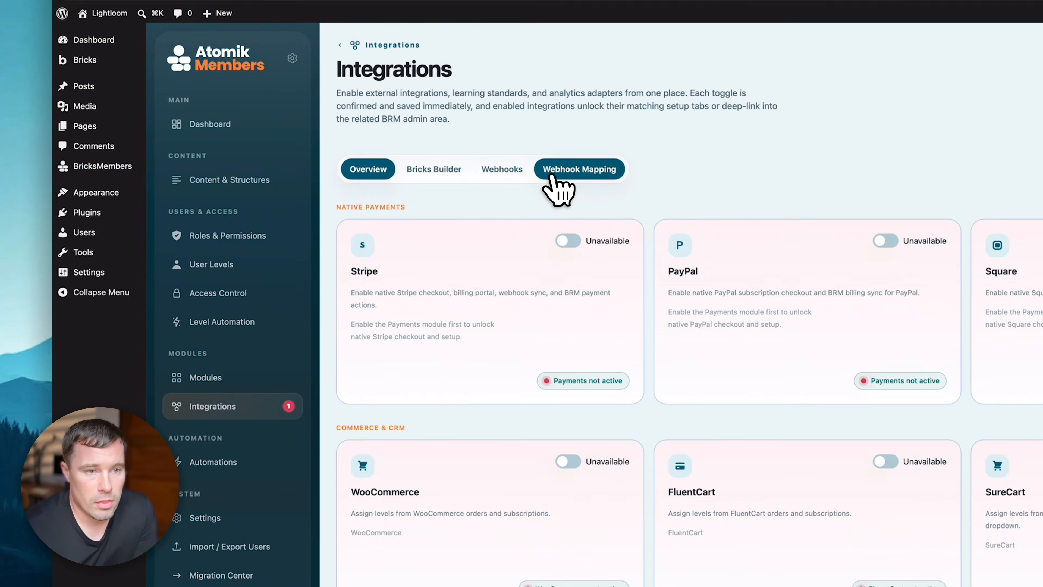
pyautogui.click(501, 169)
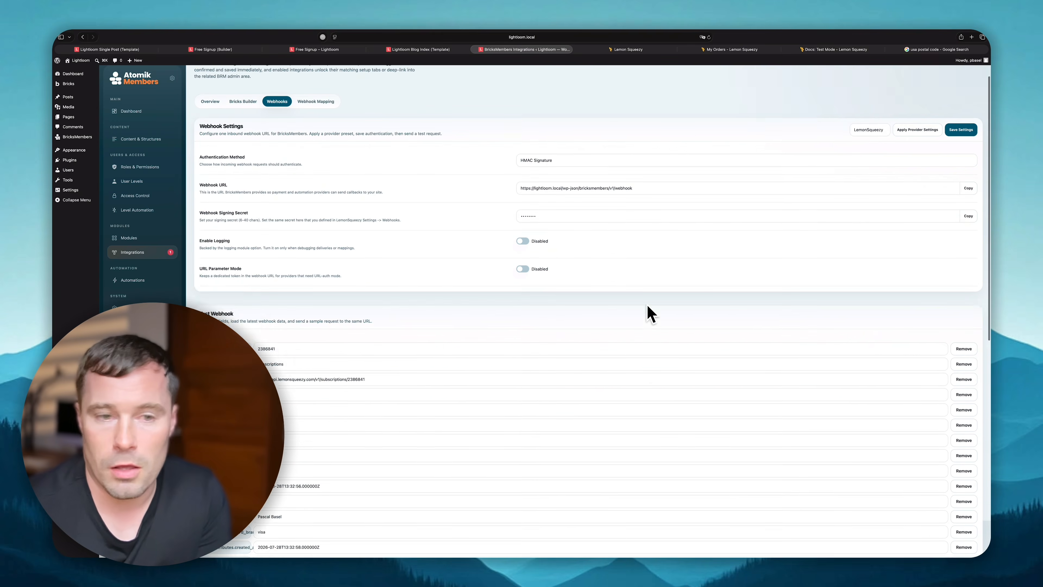
# - Browse the Field Mapping and Lemon Squeezy tabs, ending back on the Webhooks tab
pyautogui.scroll(1, 650, 314)
pyautogui.scroll(-15, 603, 275)
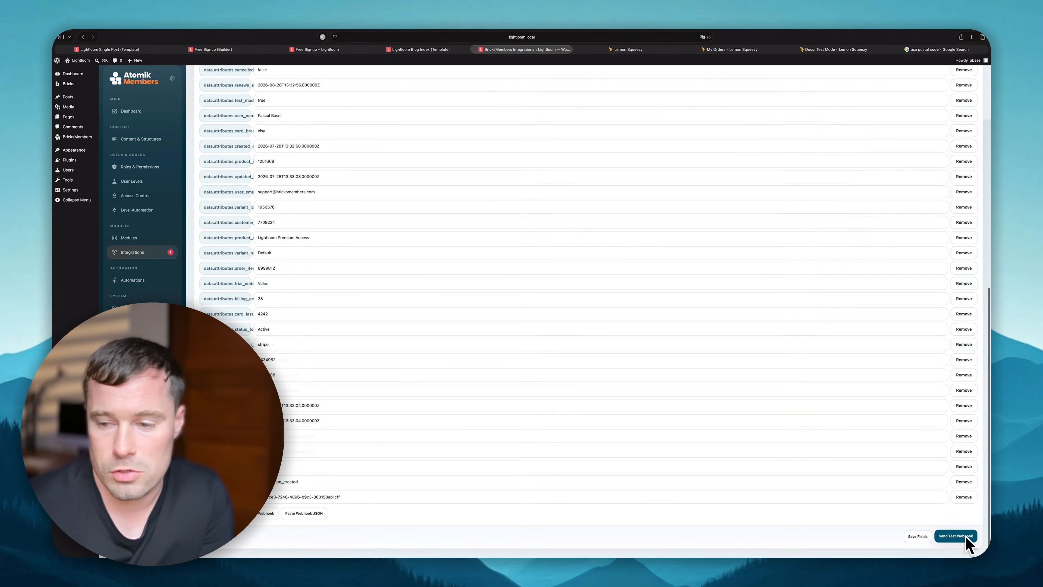
pyautogui.scroll(15, 750, 384)
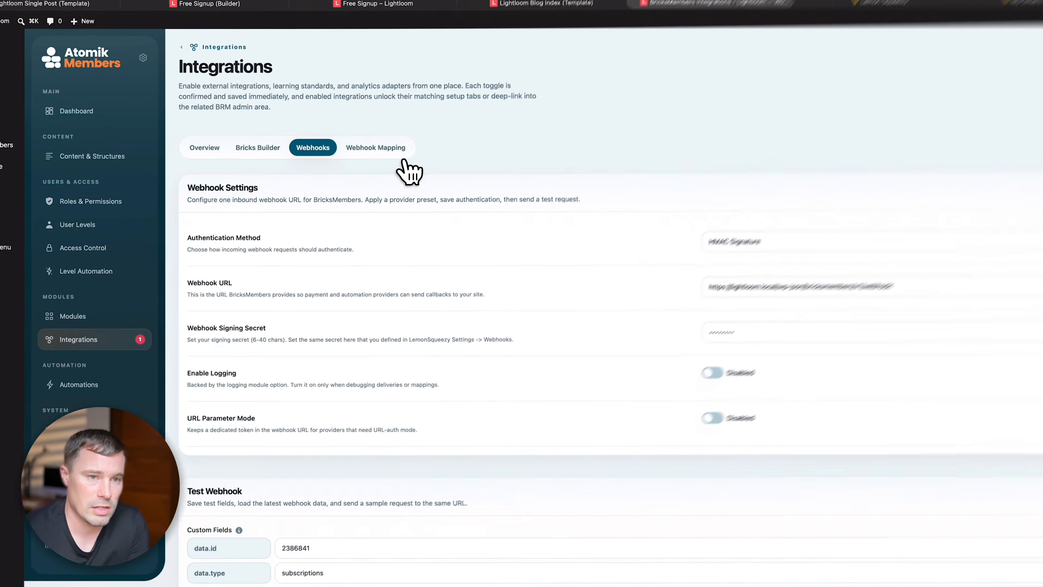
pyautogui.click(394, 151)
pyautogui.scroll(-10, 507, 275)
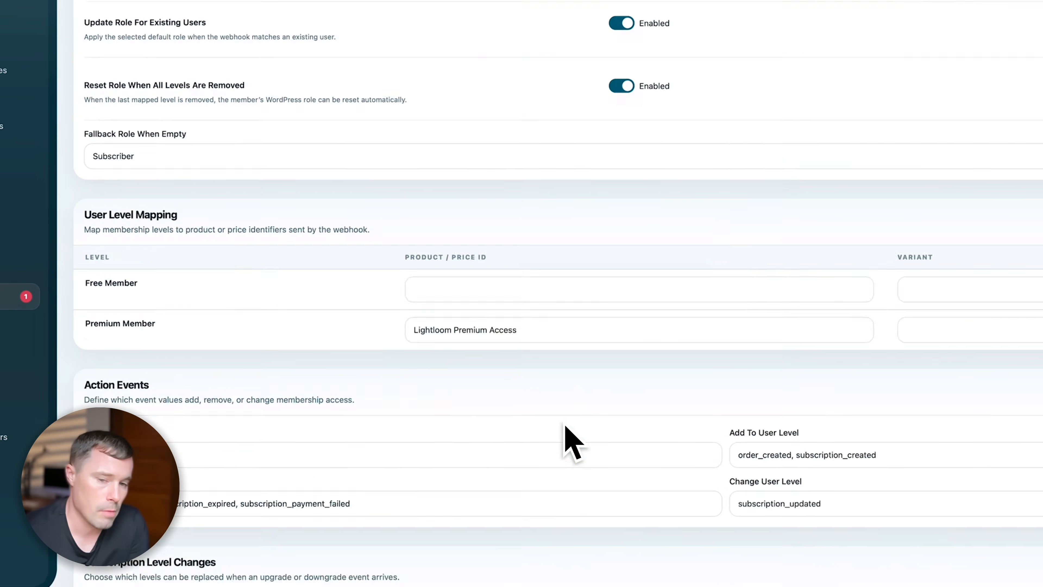
pyautogui.scroll(12, 566, 428)
pyautogui.click(266, 195)
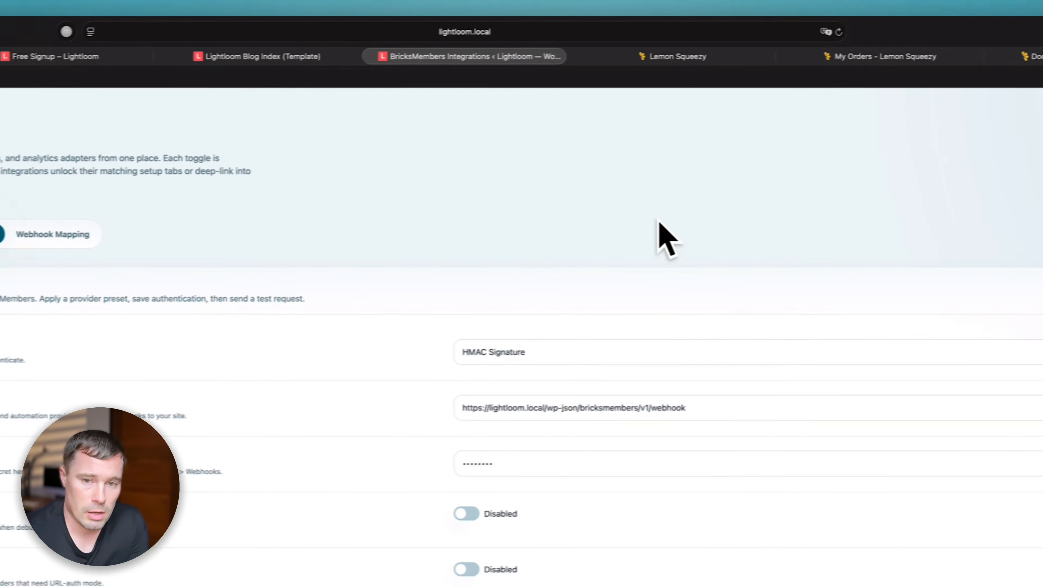
pyautogui.click(668, 211)
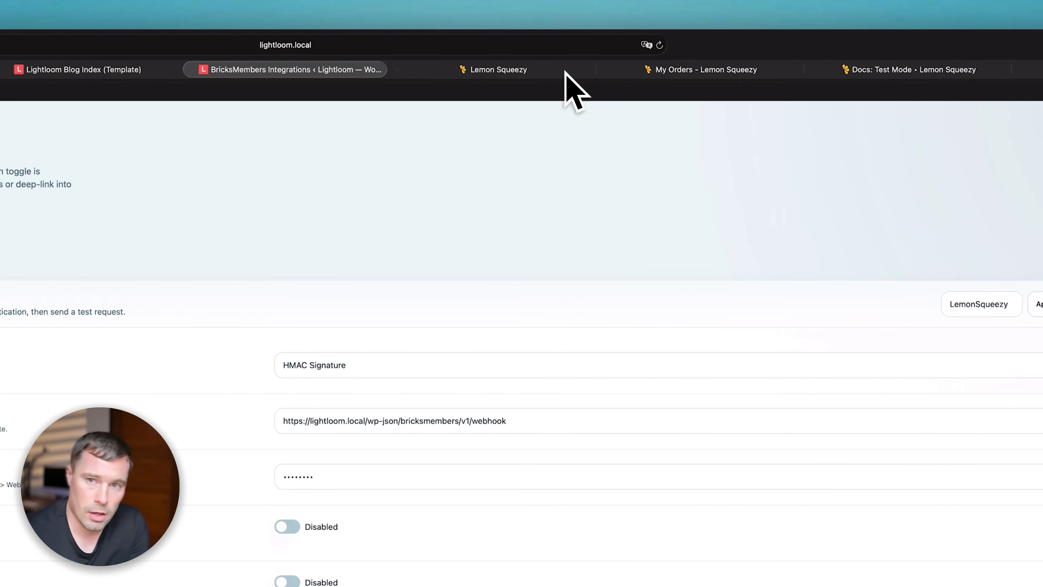
pyautogui.click(543, 70)
pyautogui.click(320, 71)
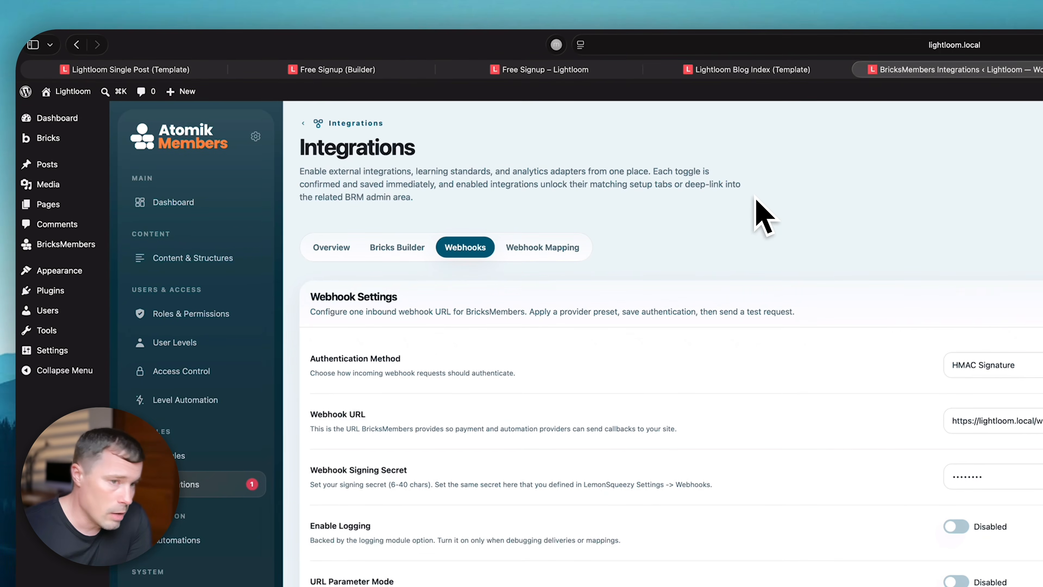
# - Enable the Emails module under BricksMembers Modules and open its empty templates page
pyautogui.click(180, 456)
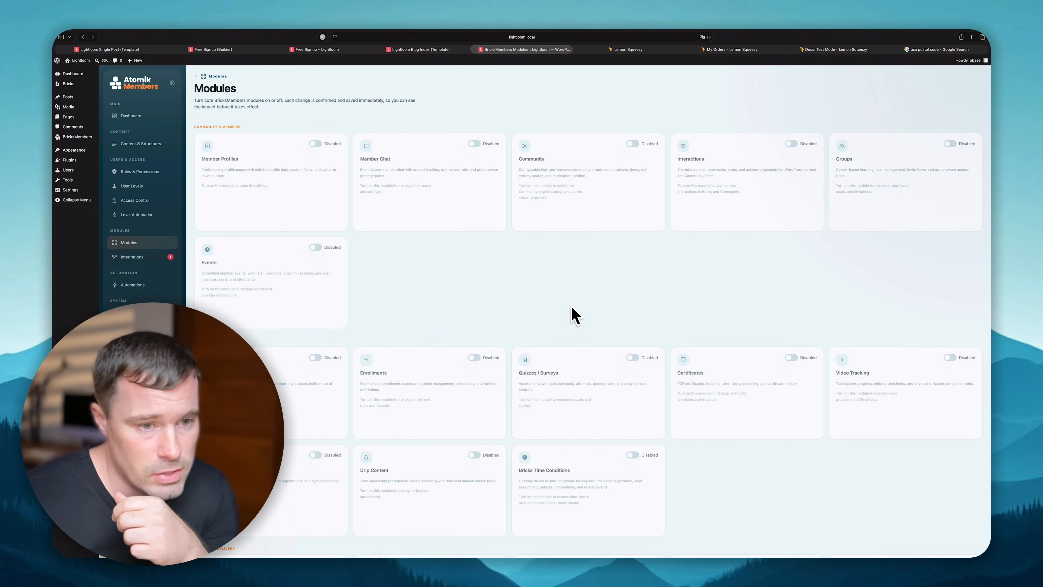
pyautogui.scroll(-3, 576, 316)
pyautogui.scroll(-2, 540, 294)
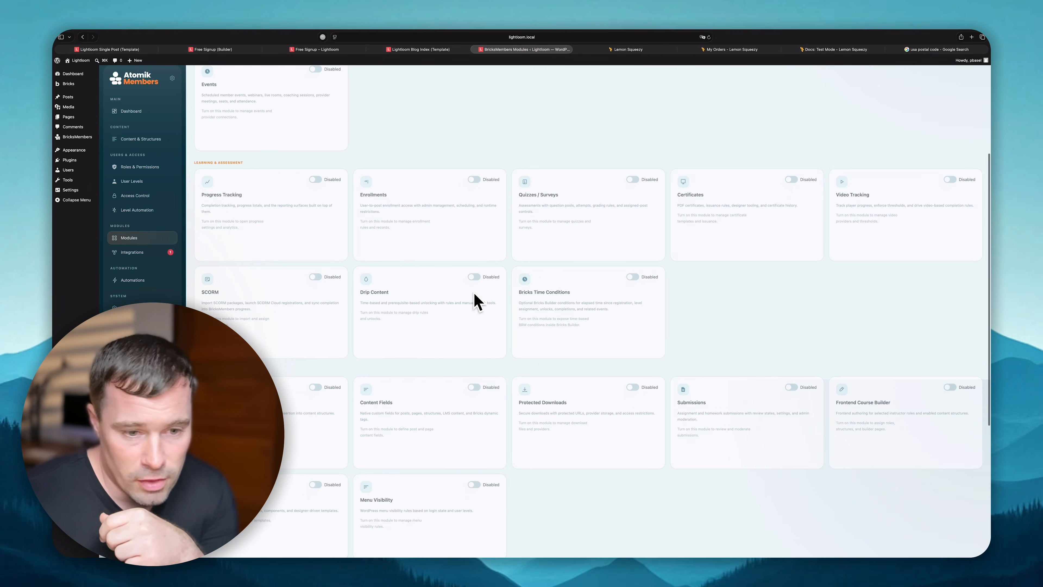
pyautogui.scroll(-5, 710, 293)
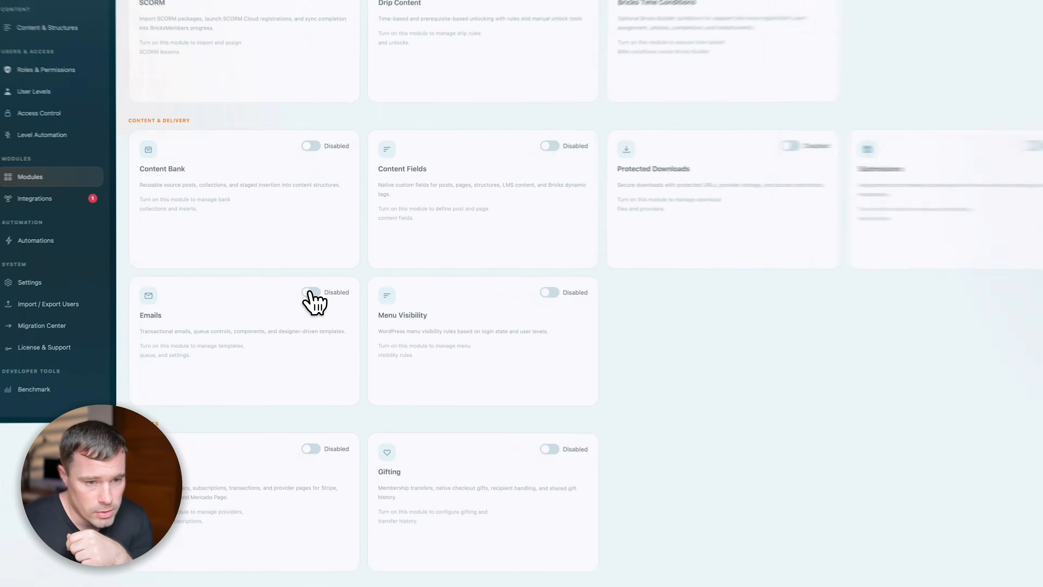
pyautogui.click(315, 314)
pyautogui.click(538, 343)
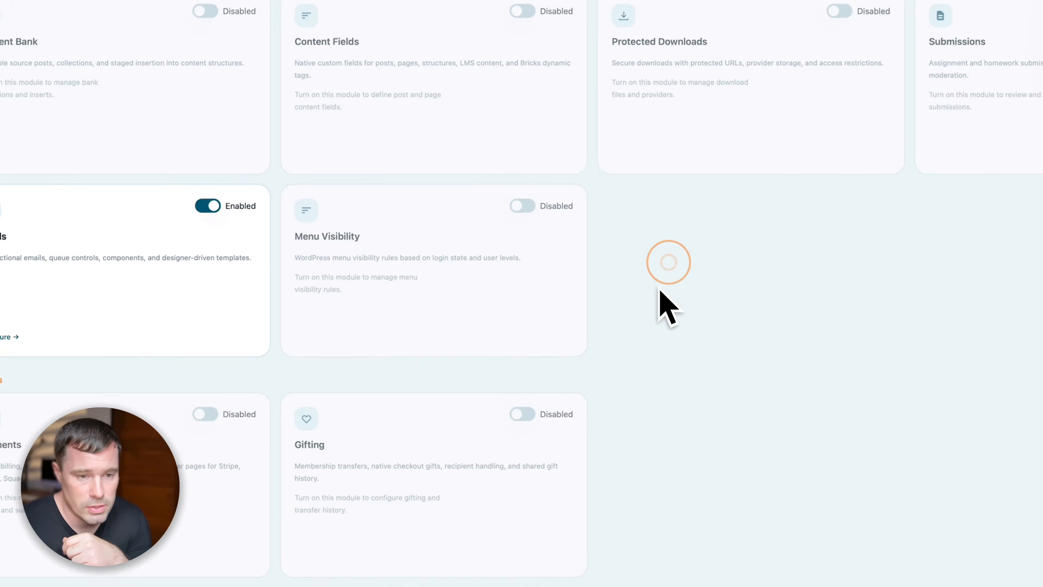
pyautogui.click(5, 336)
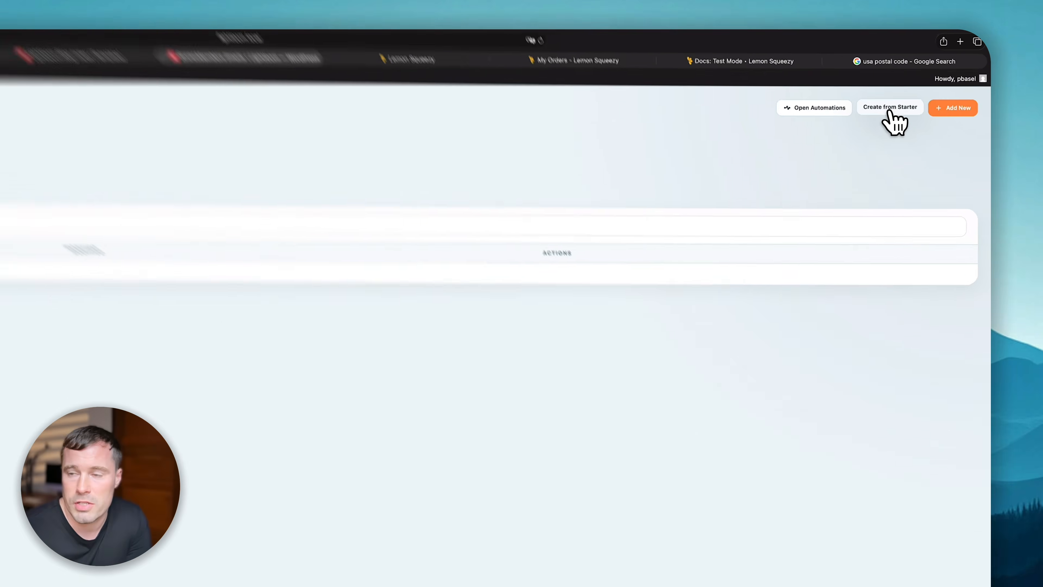
# - Create a new email template from the WordPress Login Details starter
pyautogui.click(929, 84)
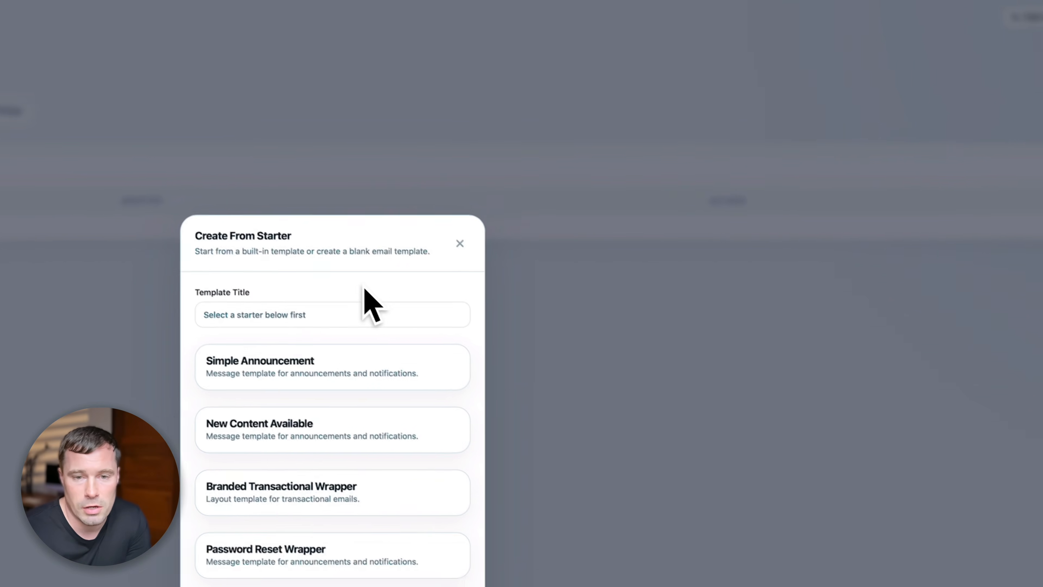
pyautogui.scroll(-3, 308, 411)
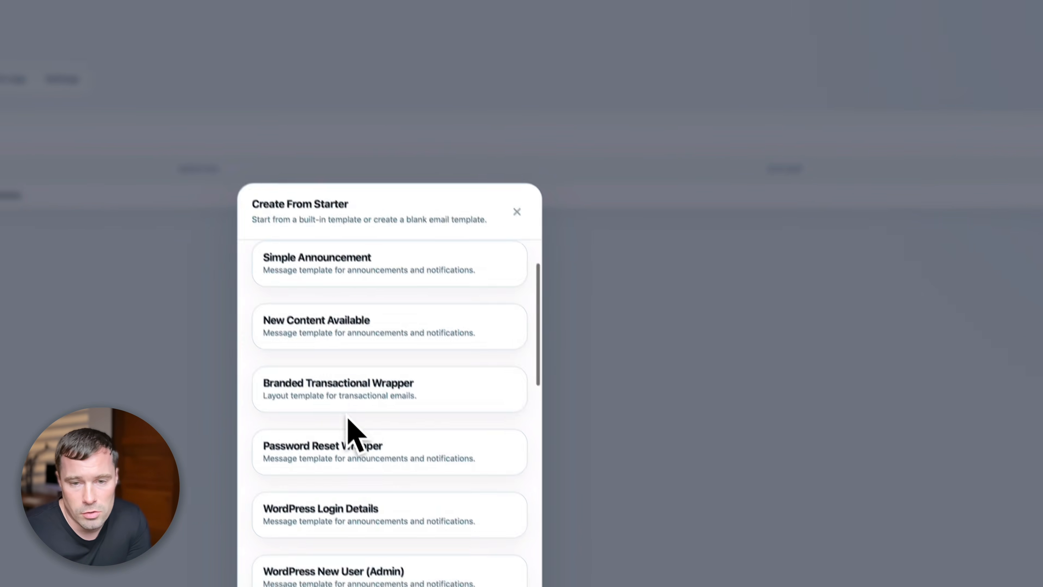
pyautogui.scroll(-3, 353, 448)
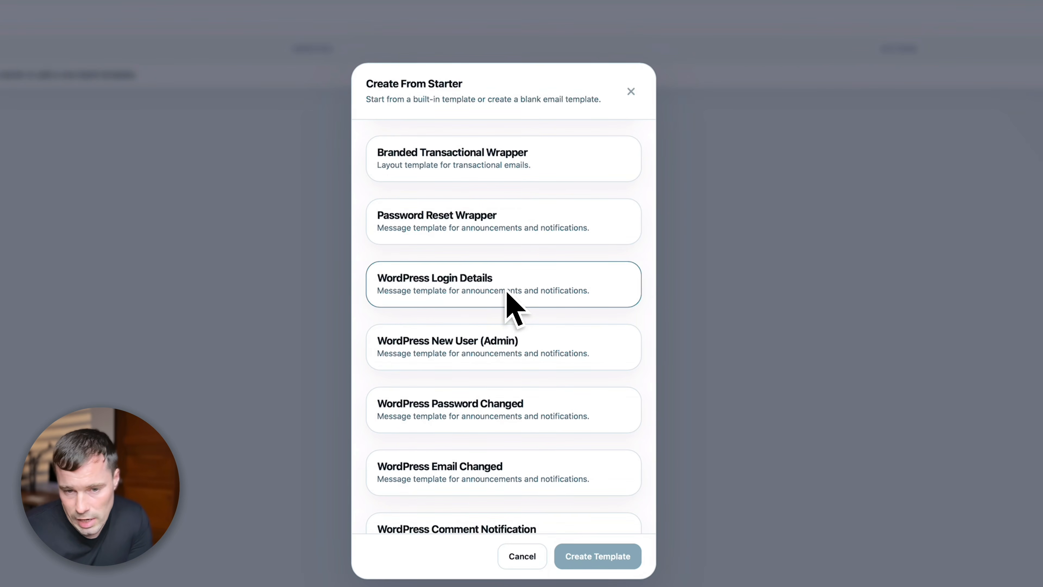
pyautogui.scroll(-1, 507, 309)
pyautogui.click(612, 556)
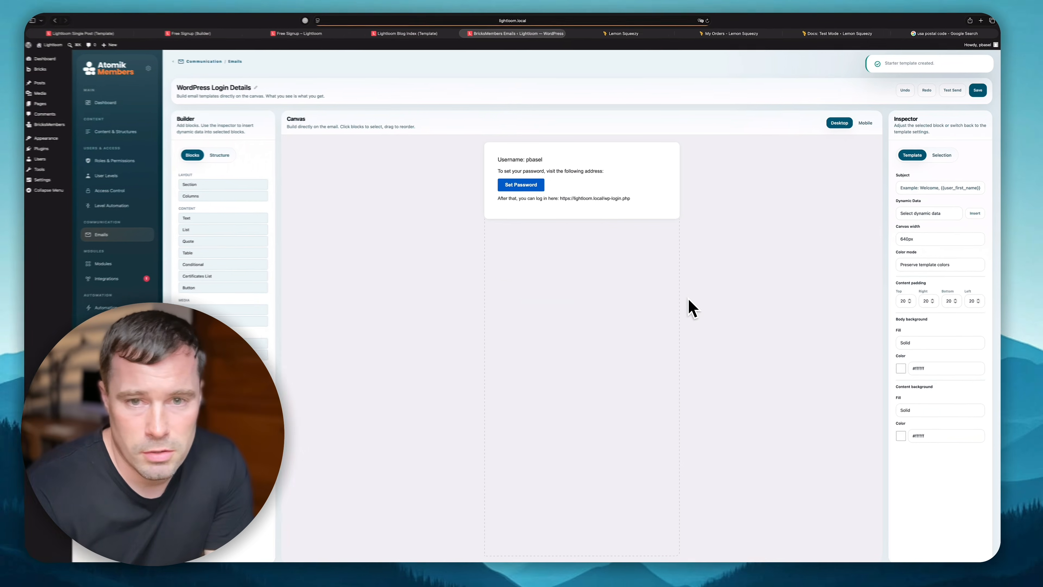
# - Add an Image block below the login text, then delete it again
pyautogui.click(573, 161)
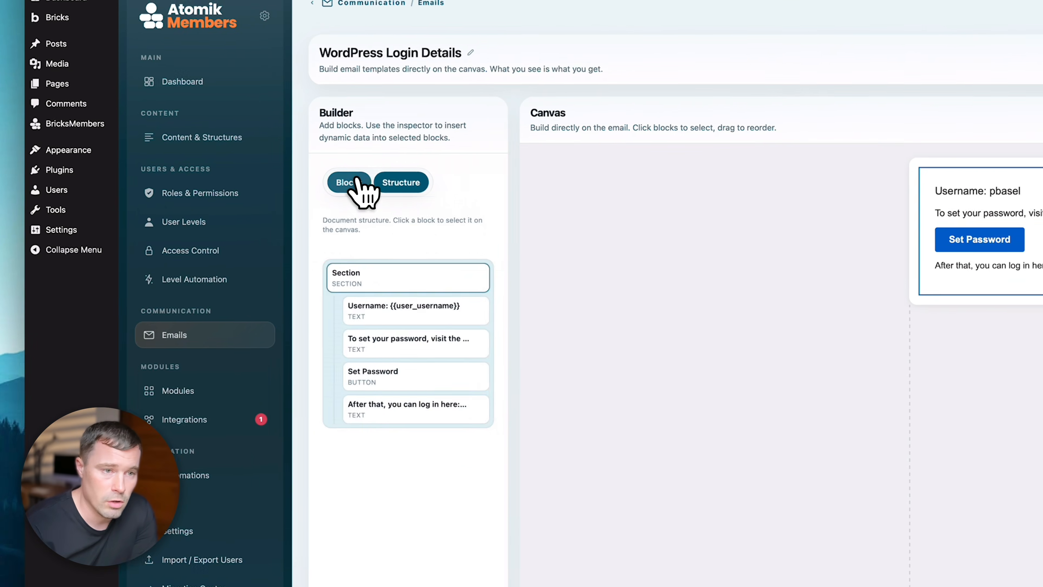
pyautogui.click(356, 183)
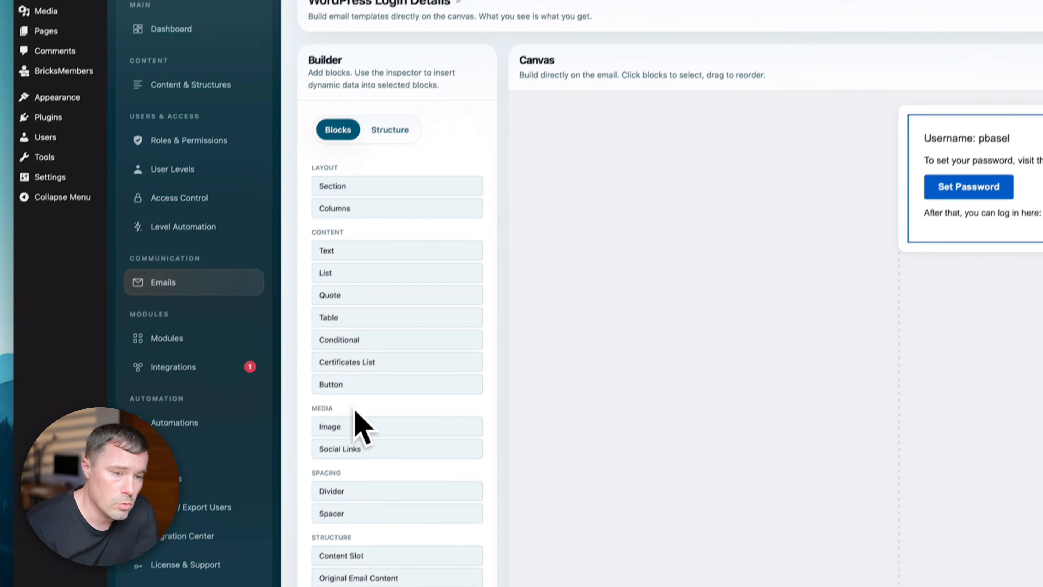
pyautogui.moveTo(395, 475); pyautogui.dragTo(1042, 315)
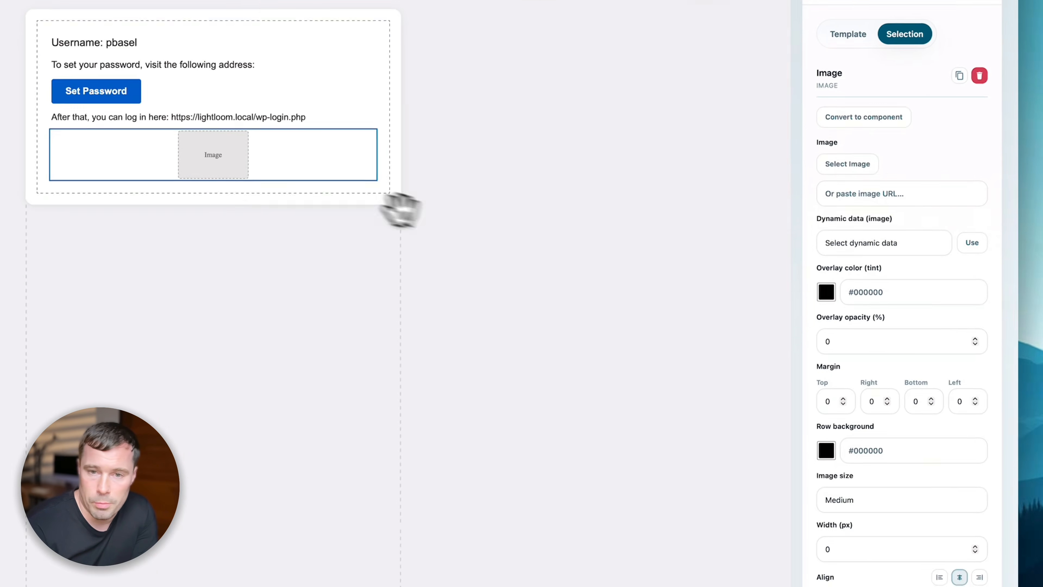
pyautogui.click(249, 156)
pyautogui.click(980, 75)
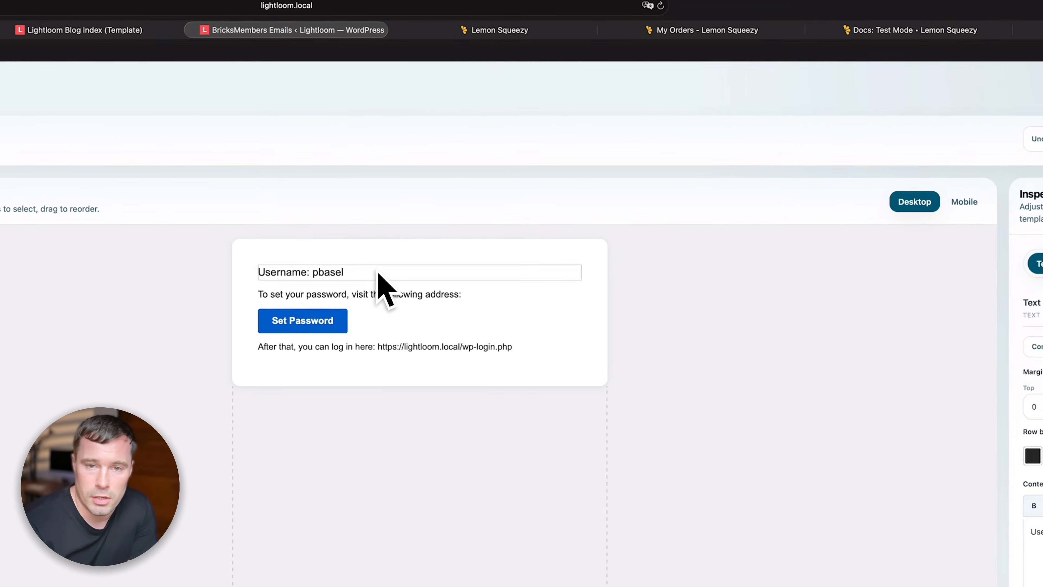
pyautogui.click(177, 261)
pyautogui.click(329, 276)
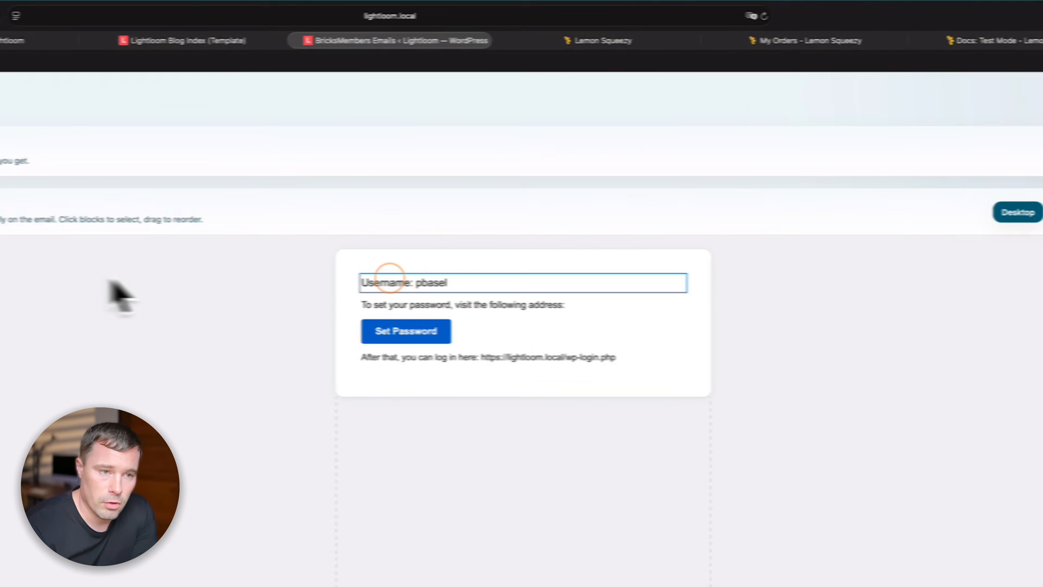
# - Add a text block above Username: 'Welcome to Lightloom. Thanks for signing up. Here are you login details:'
pyautogui.click(214, 244)
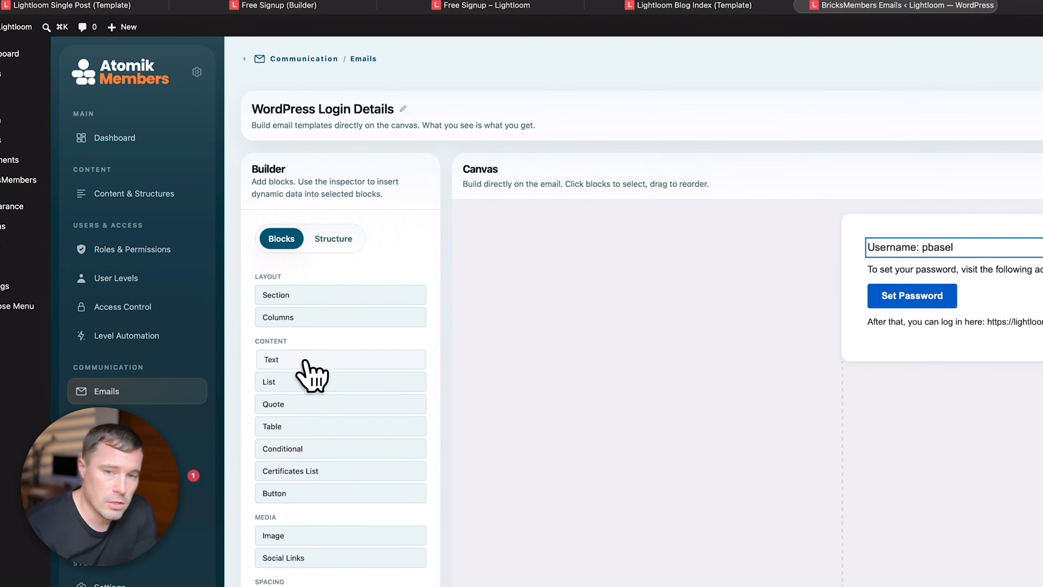
pyautogui.click(306, 362)
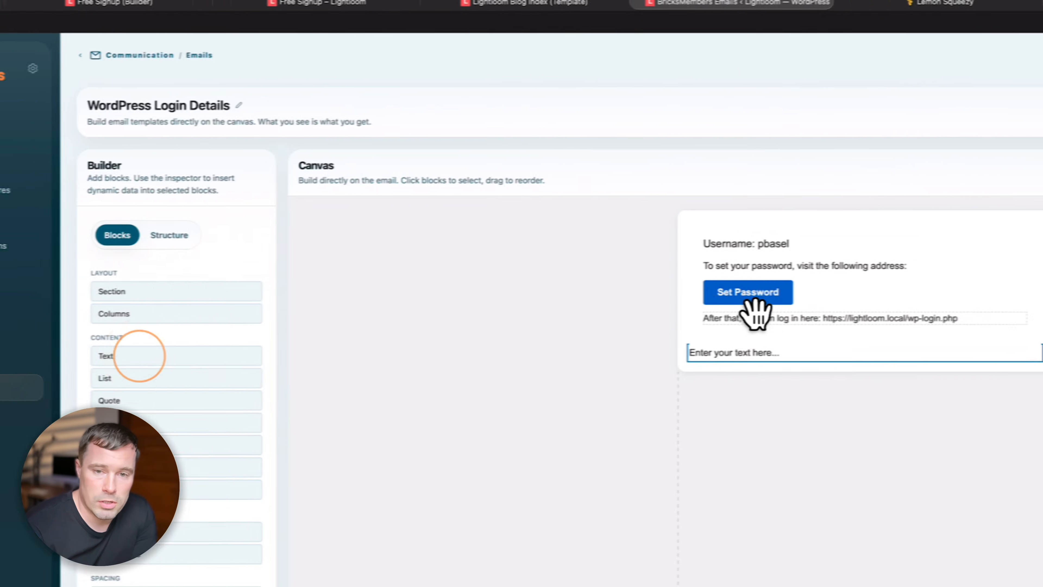
pyautogui.moveTo(904, 347); pyautogui.dragTo(911, 239)
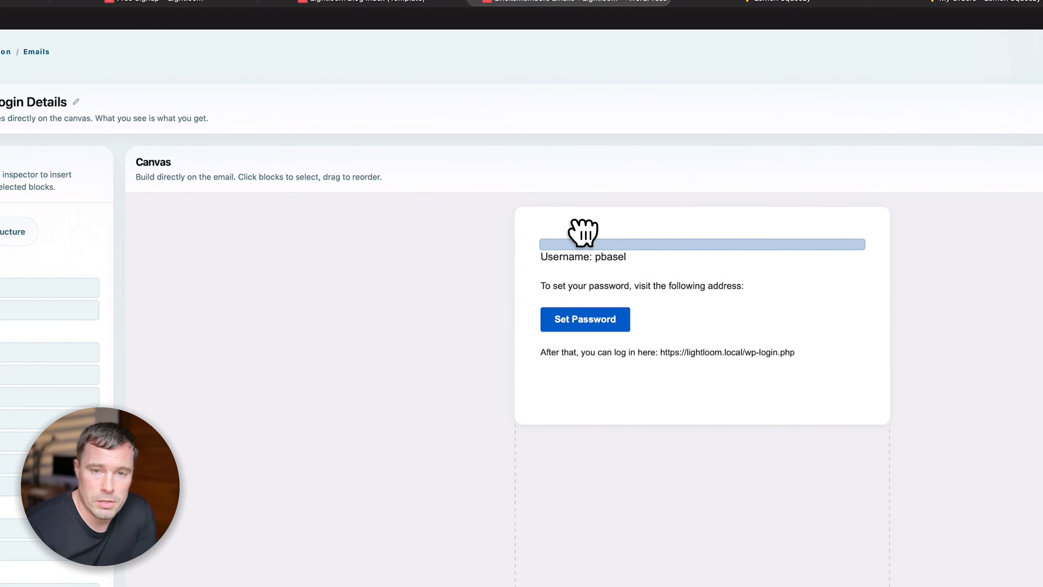
pyautogui.moveTo(584, 232); pyautogui.dragTo(603, 239)
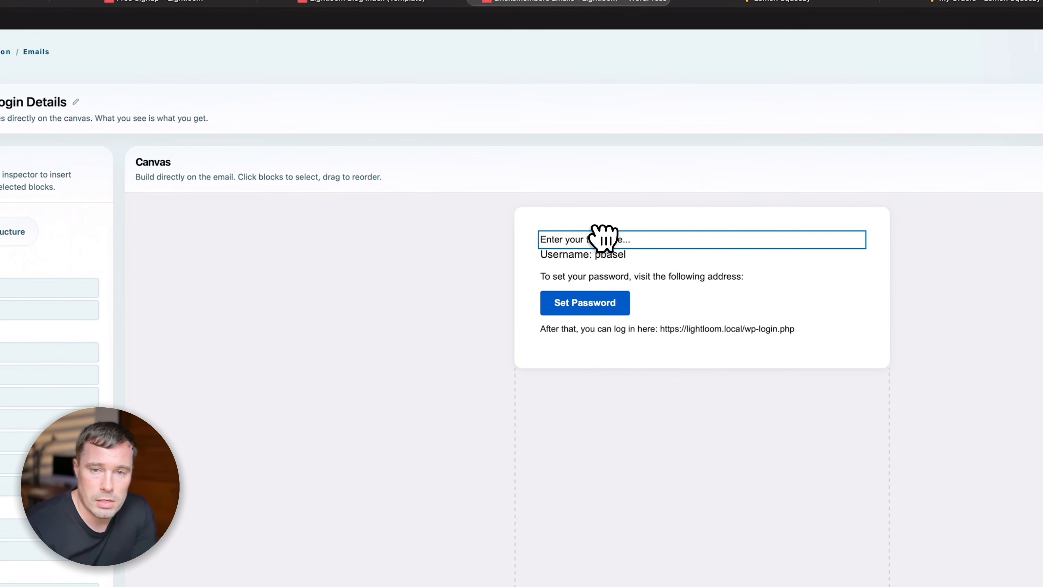
pyautogui.write('Welcome to Lightl')
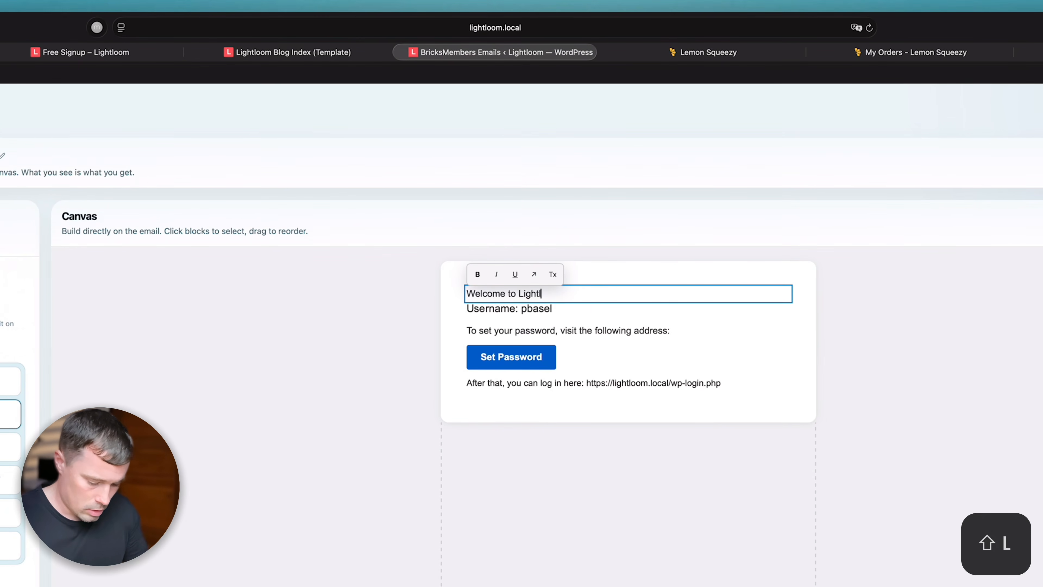
pyautogui.write('oom. Thanks for signing up. Here are yo')
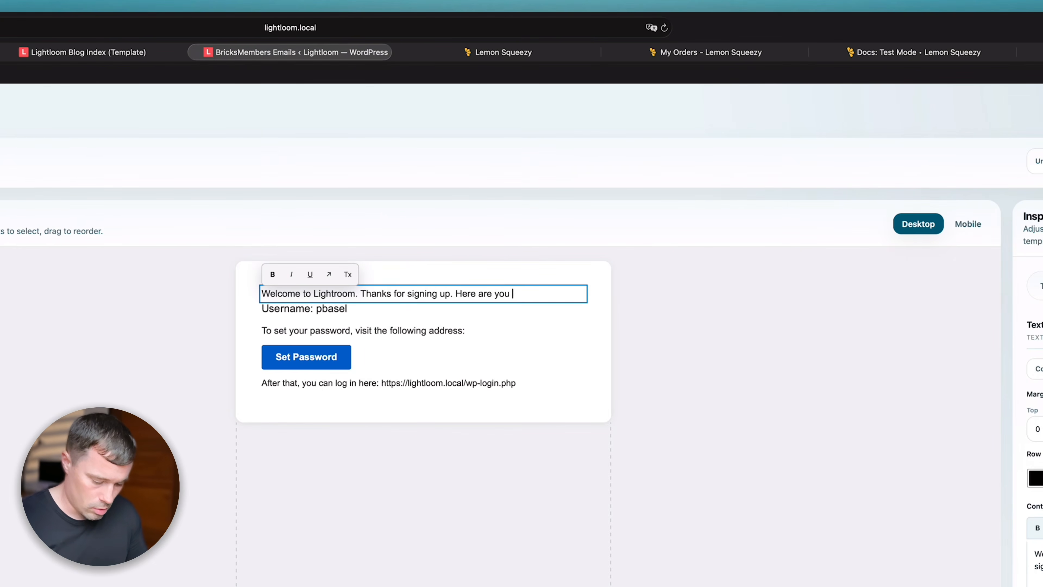
pyautogui.write('u login details')
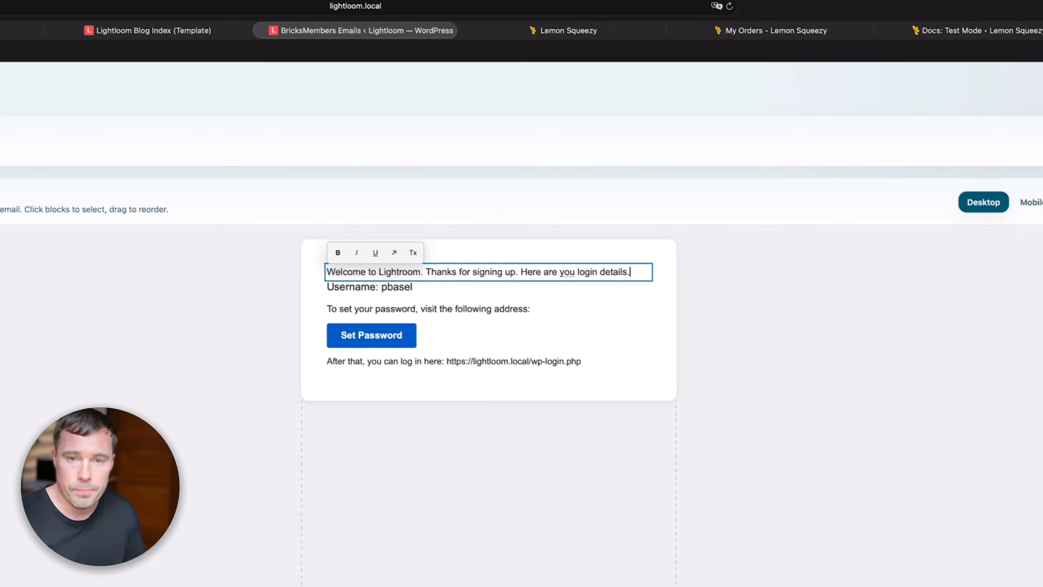
pyautogui.press('BackSpace')
pyautogui.write(':')
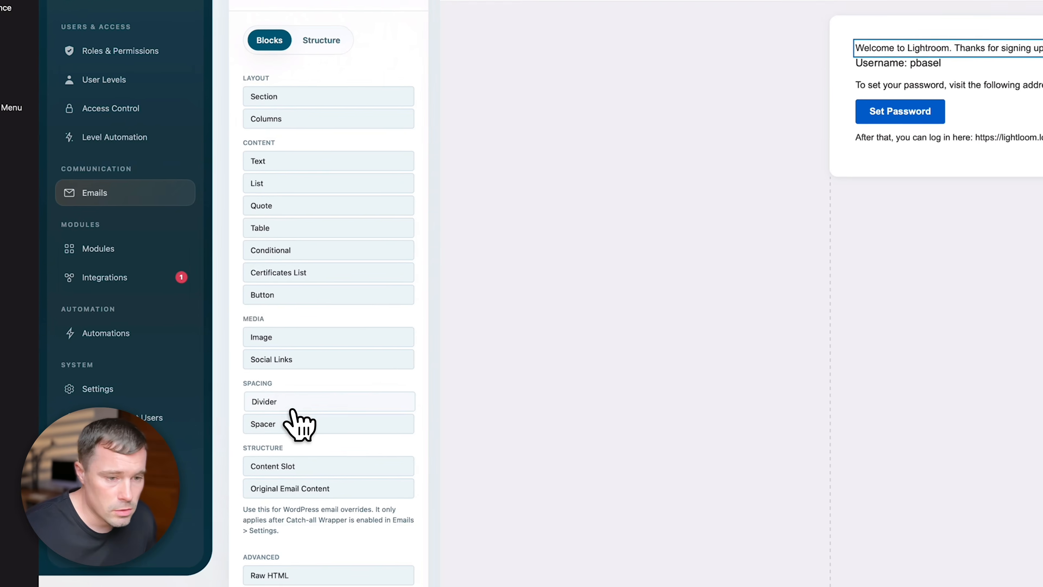
# - Add a Divider block directly below the welcome line
pyautogui.click(395, 531)
pyautogui.moveTo(994, 168); pyautogui.dragTo(994, 50)
pyautogui.click(689, 218)
pyautogui.click(428, 168)
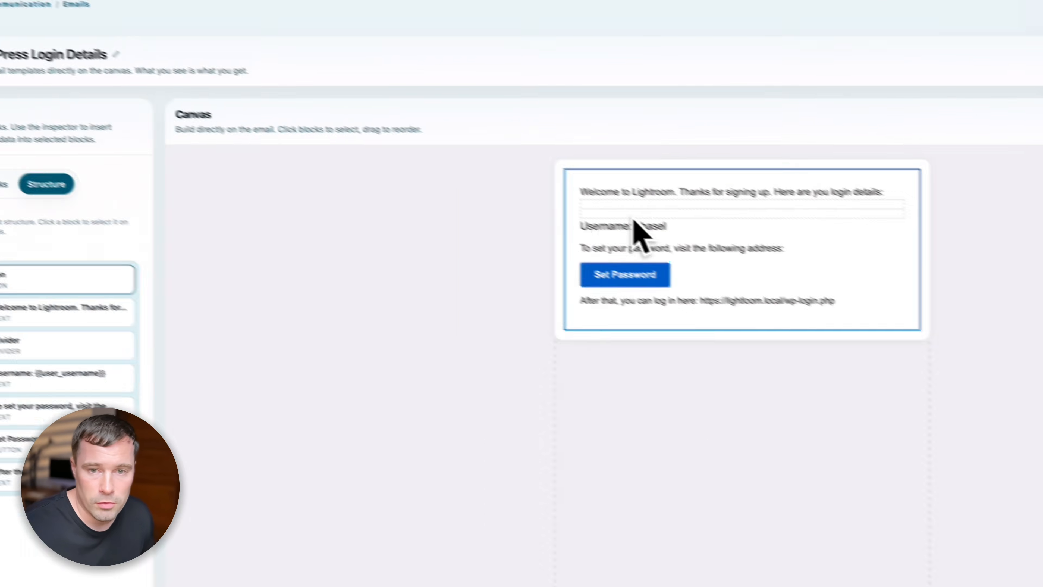
pyautogui.click(740, 181)
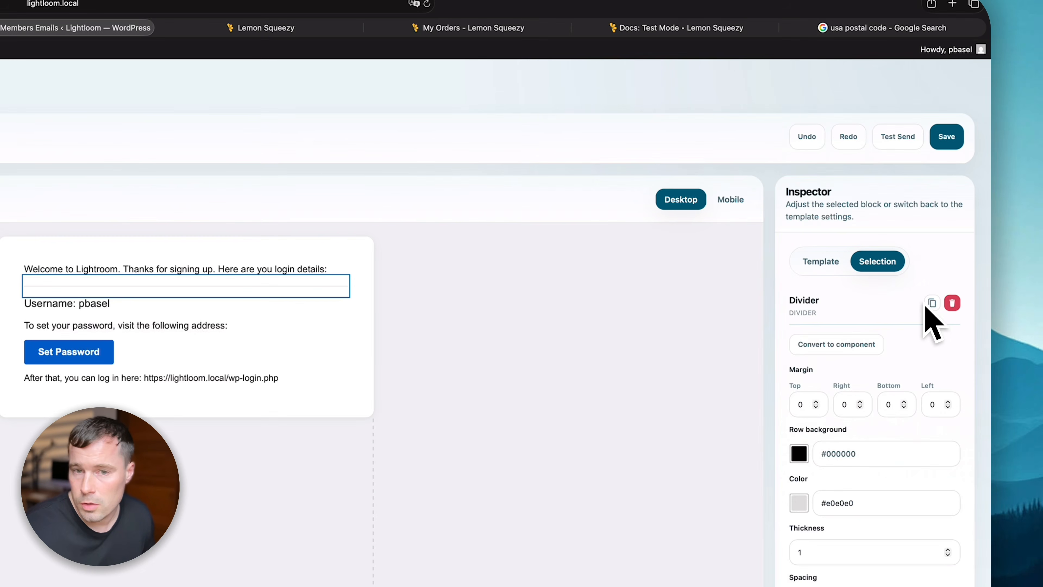
# - Duplicate the divider above the 'After that' line and end the welcome with 'you can set your password:'
pyautogui.click(932, 303)
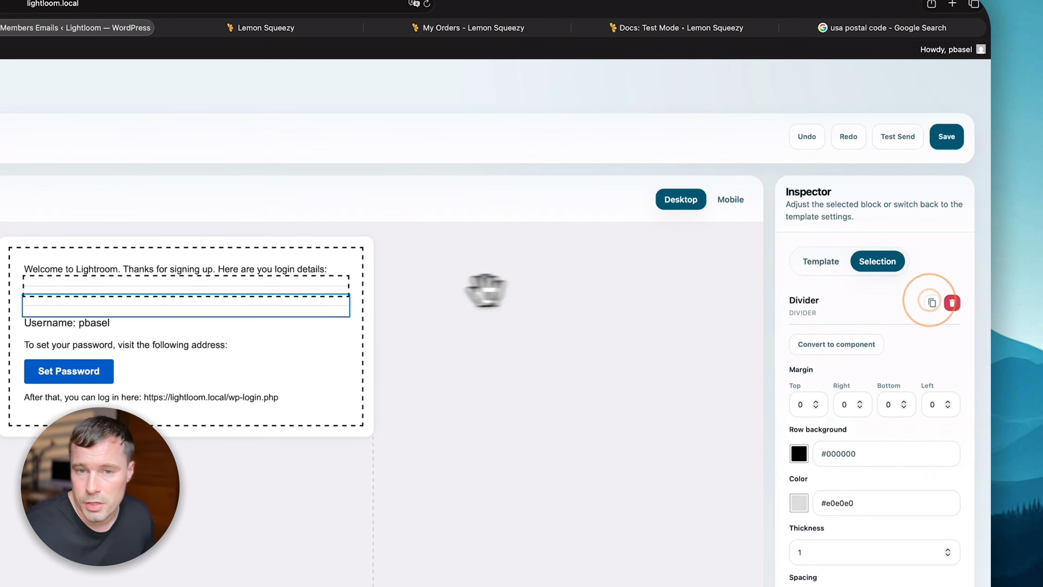
pyautogui.moveTo(160, 308); pyautogui.dragTo(163, 421)
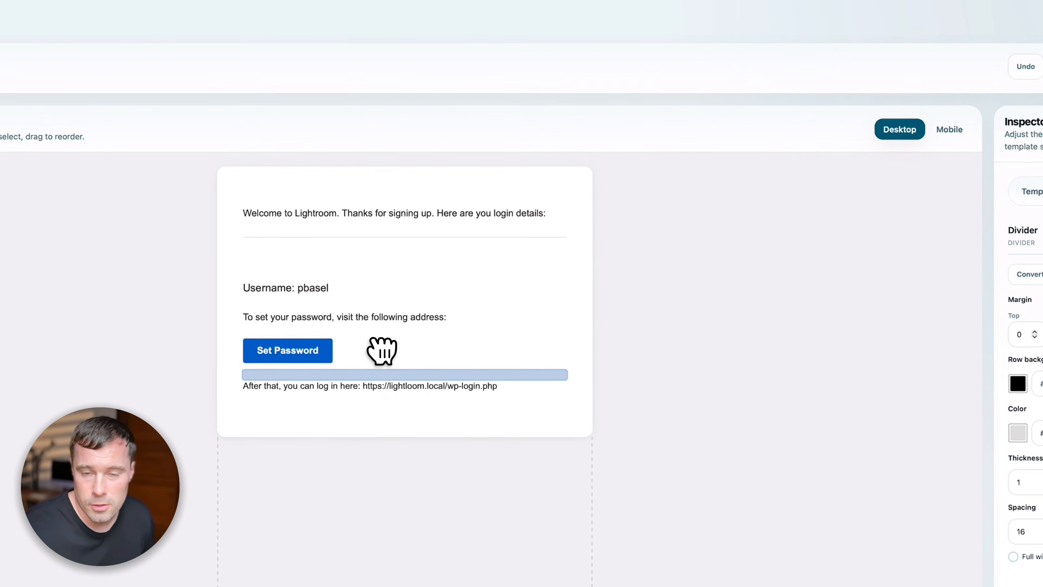
pyautogui.moveTo(382, 351); pyautogui.dragTo(385, 361)
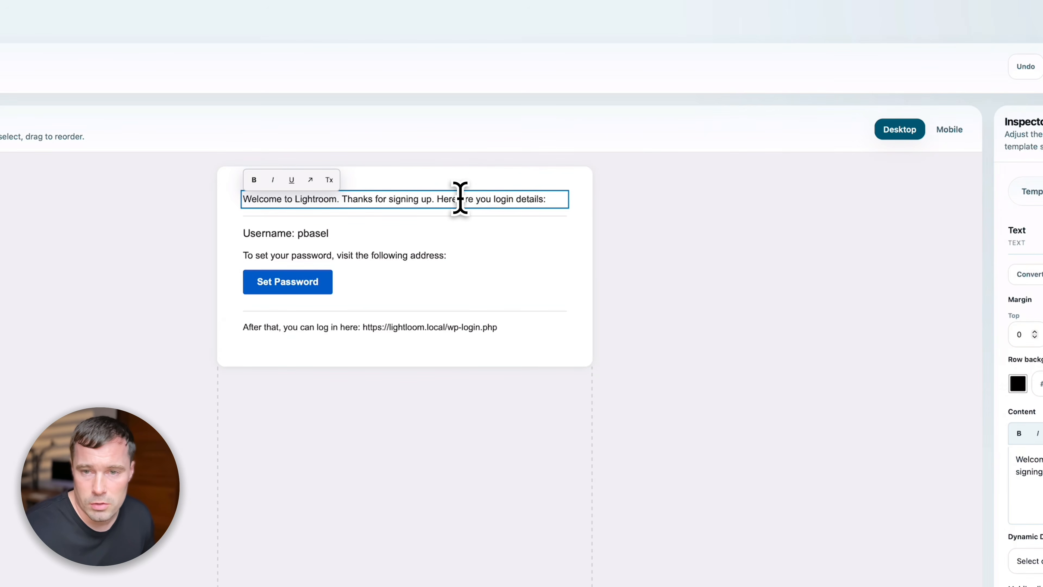
pyautogui.write('you can set yo')
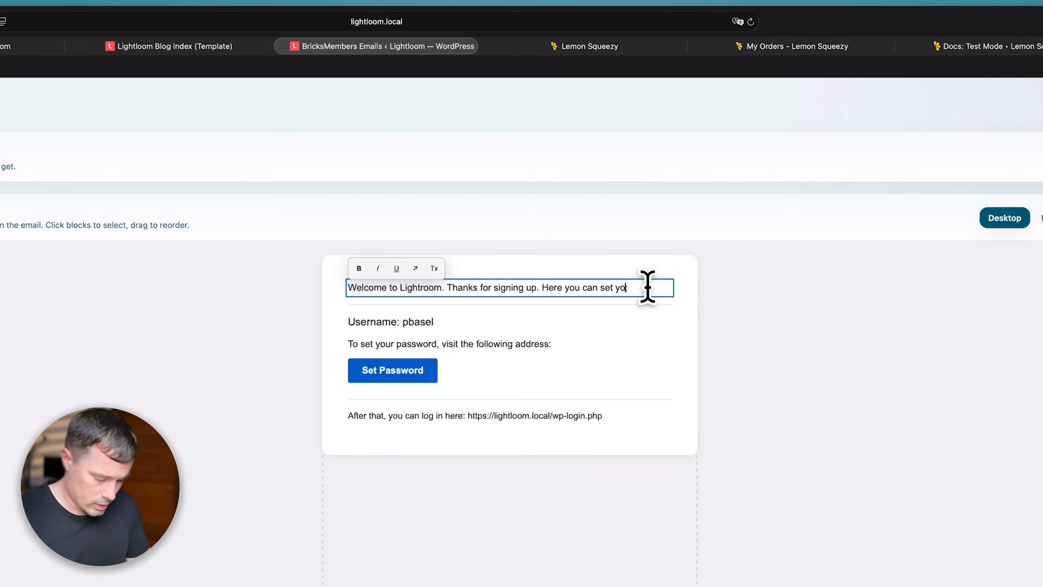
pyautogui.write('ur passwo')
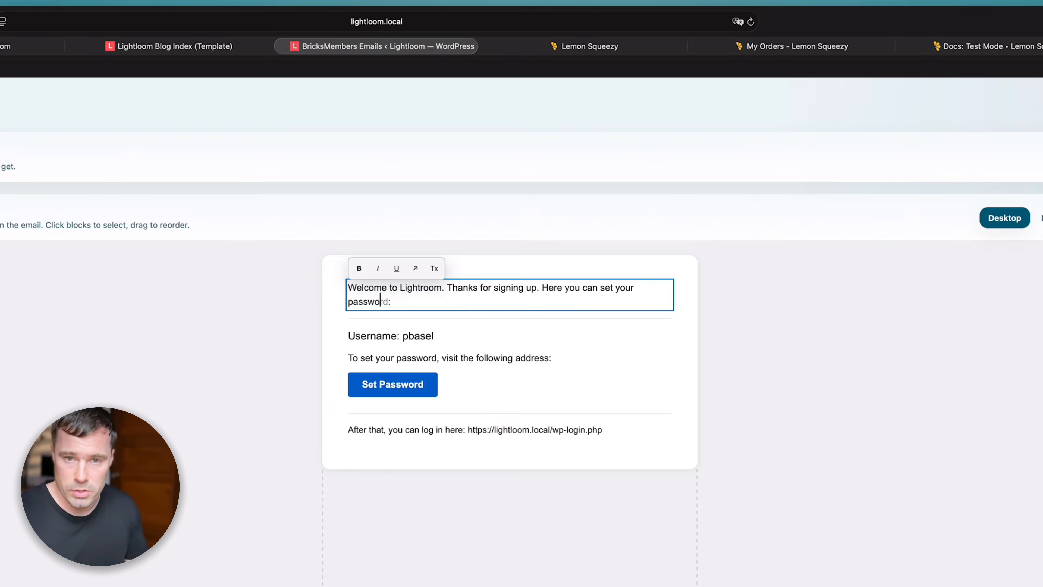
pyautogui.write('rd:')
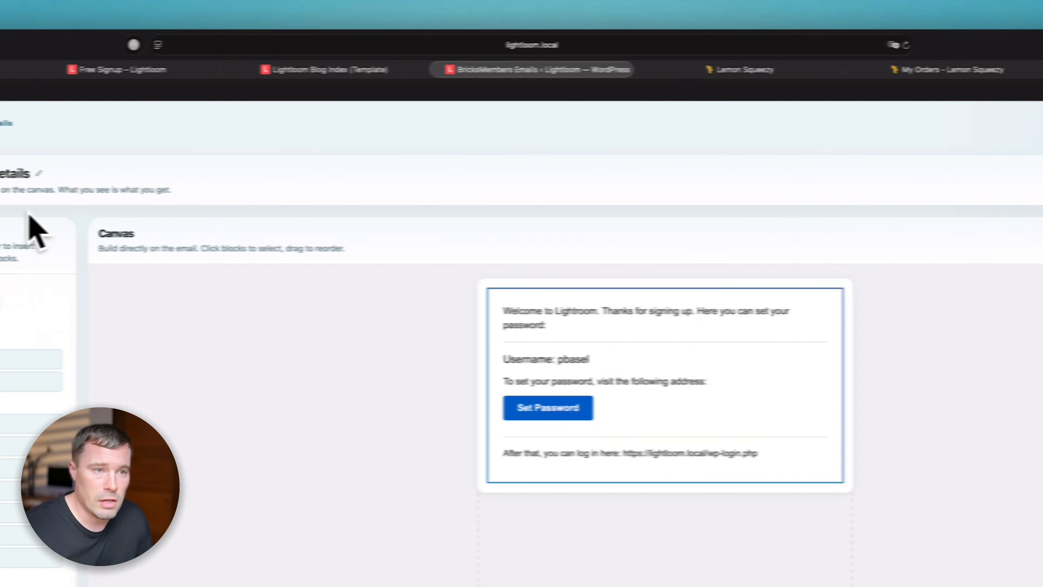
pyautogui.click(333, 123)
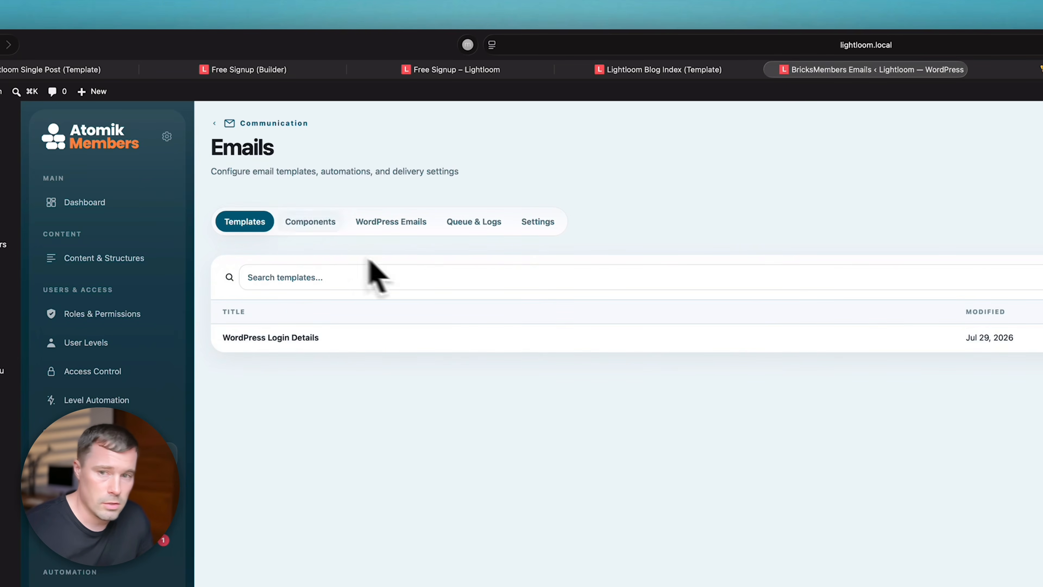
# - Map the New User (to user) email to WordPress Login Details and save the mappings
pyautogui.click(310, 221)
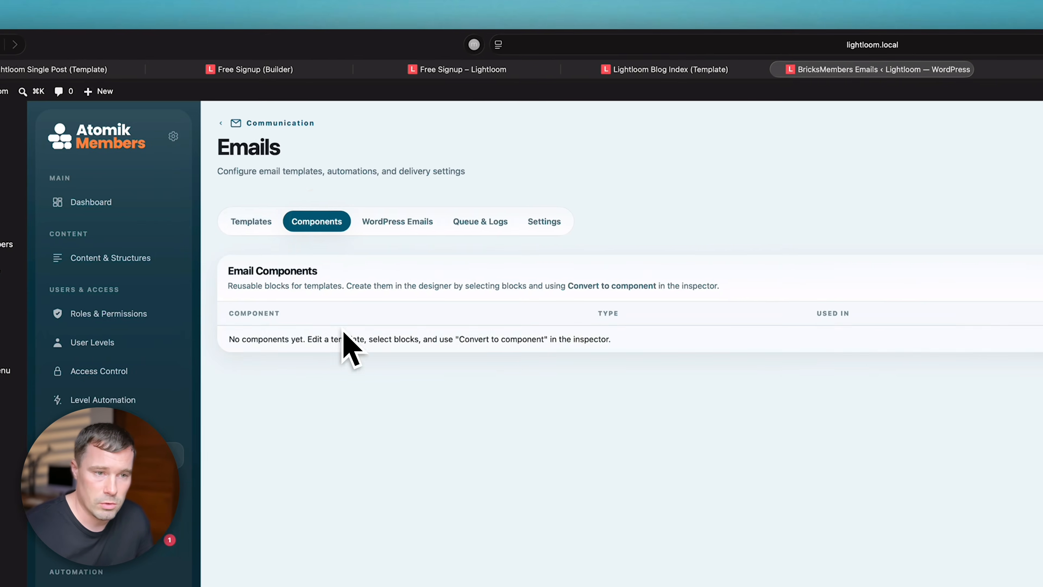
pyautogui.click(265, 224)
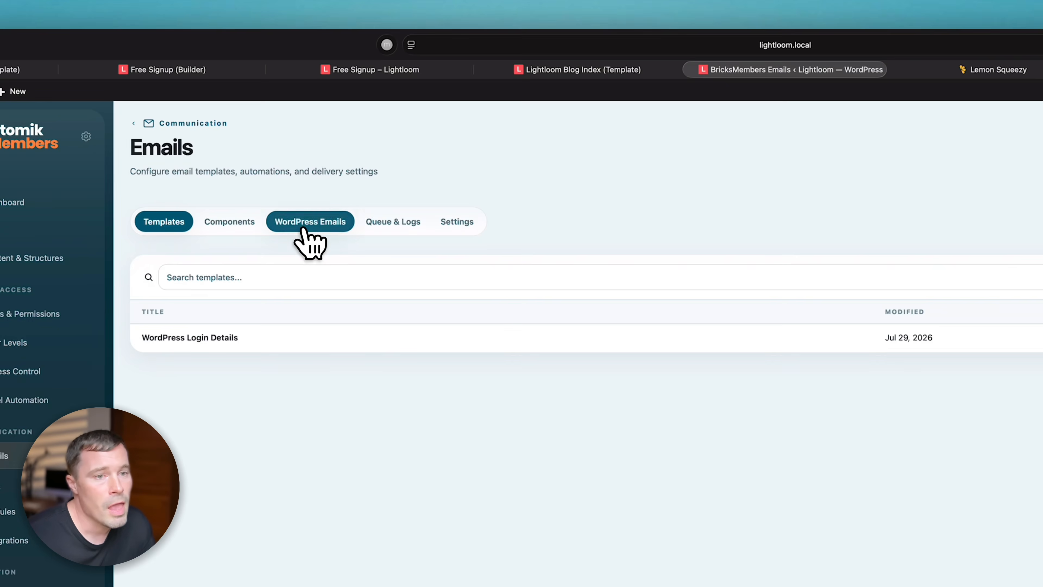
pyautogui.click(303, 228)
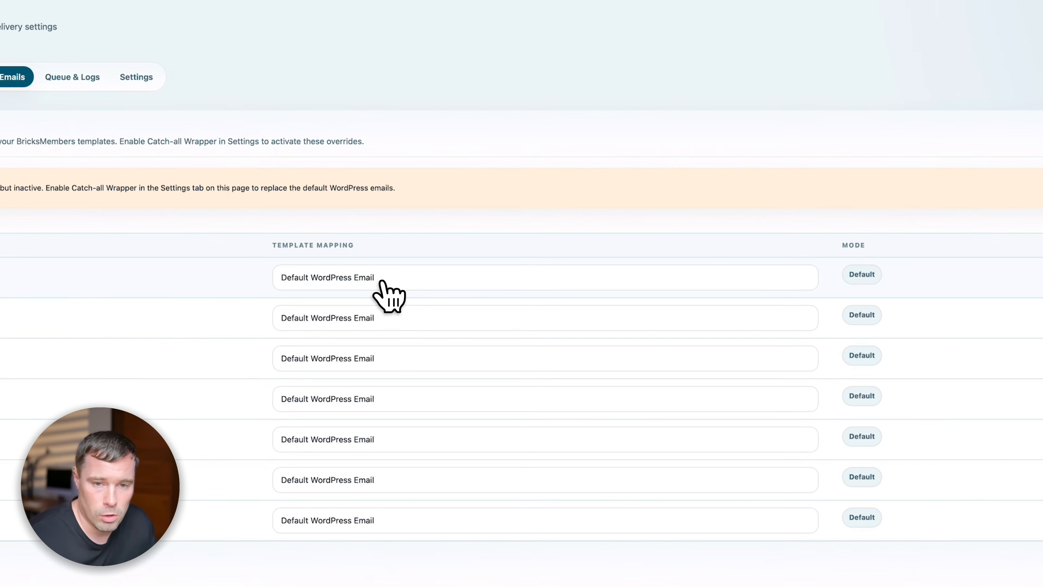
pyautogui.click(389, 278)
pyautogui.click(309, 287)
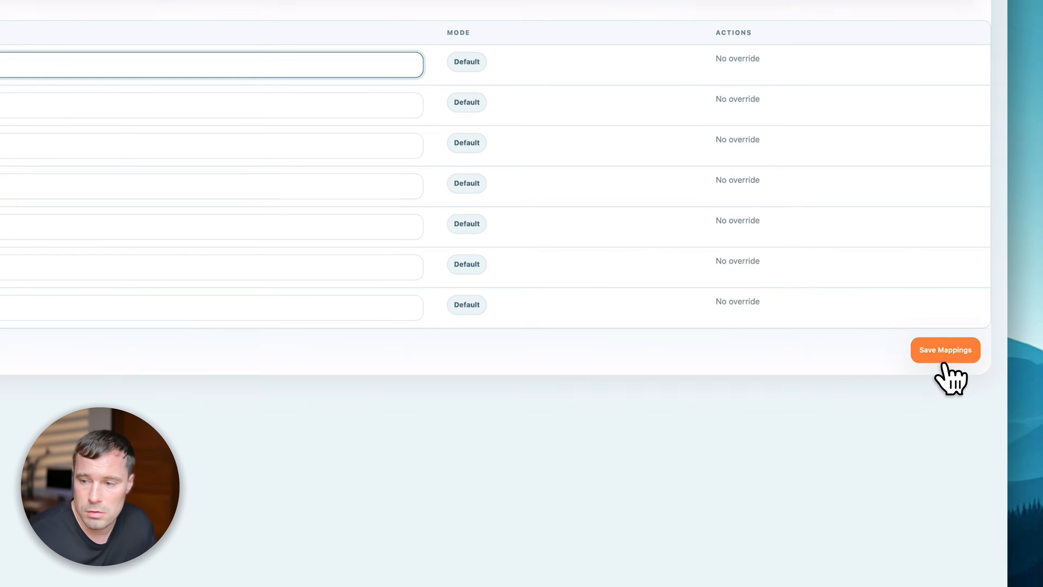
pyautogui.click(942, 354)
pyautogui.click(373, 168)
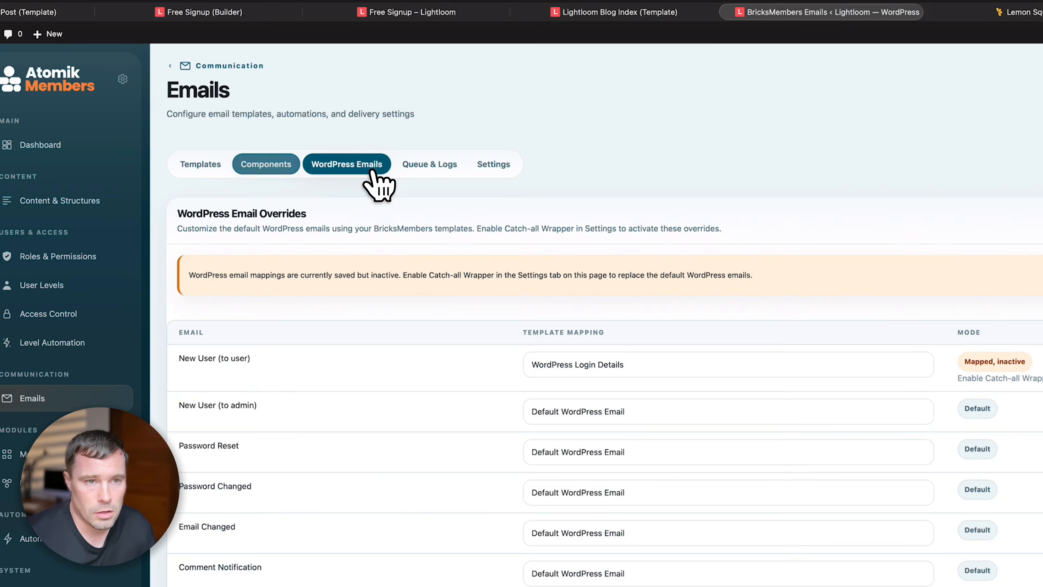
pyautogui.moveTo(634, 352); pyautogui.dragTo(692, 361)
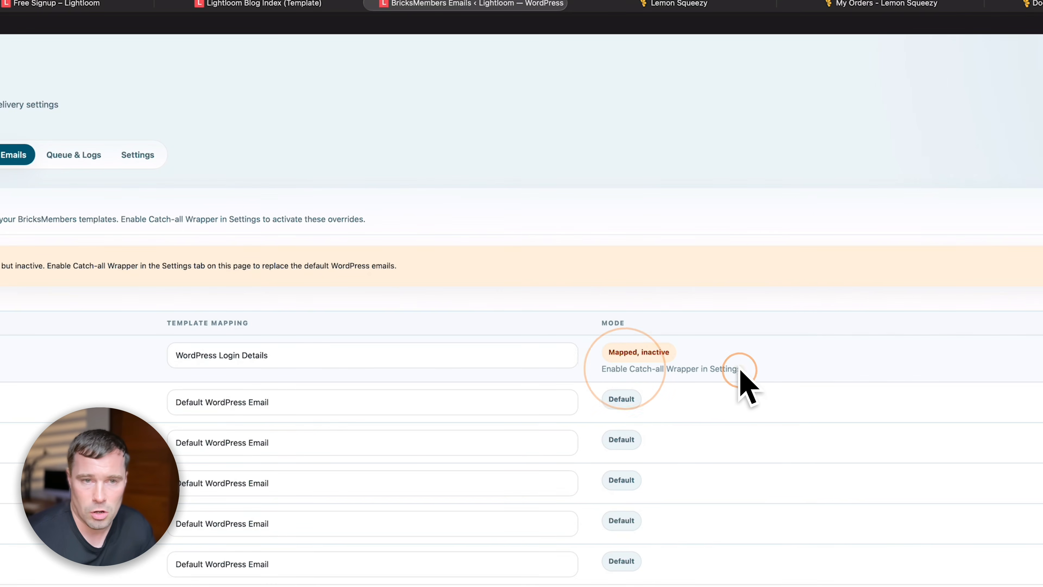
# - Enable the Catch-all Wrapper in email Settings and reload to confirm the override is active
pyautogui.click(137, 154)
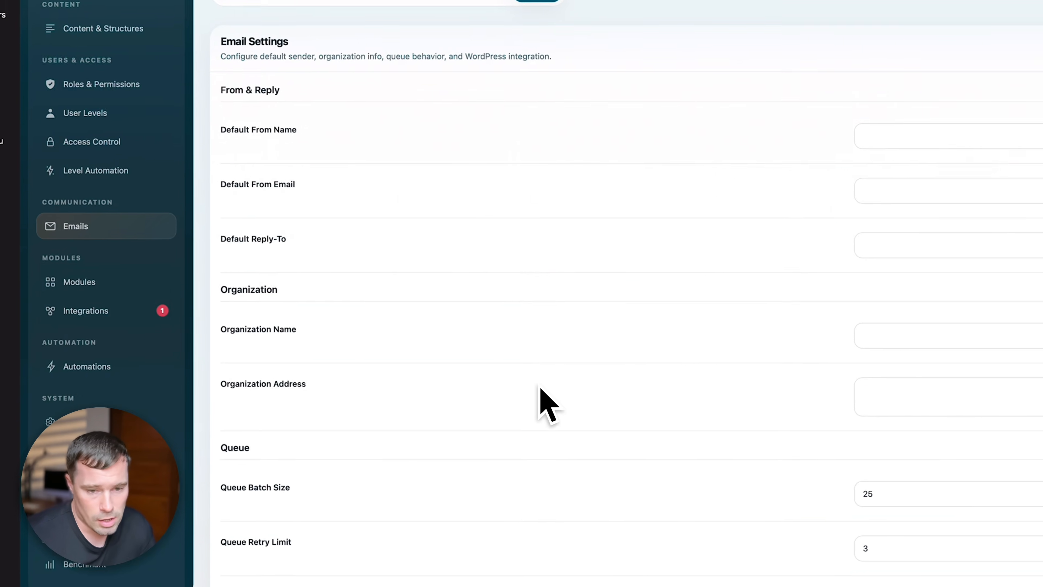
pyautogui.scroll(-3, 540, 388)
pyautogui.scroll(-8, 546, 430)
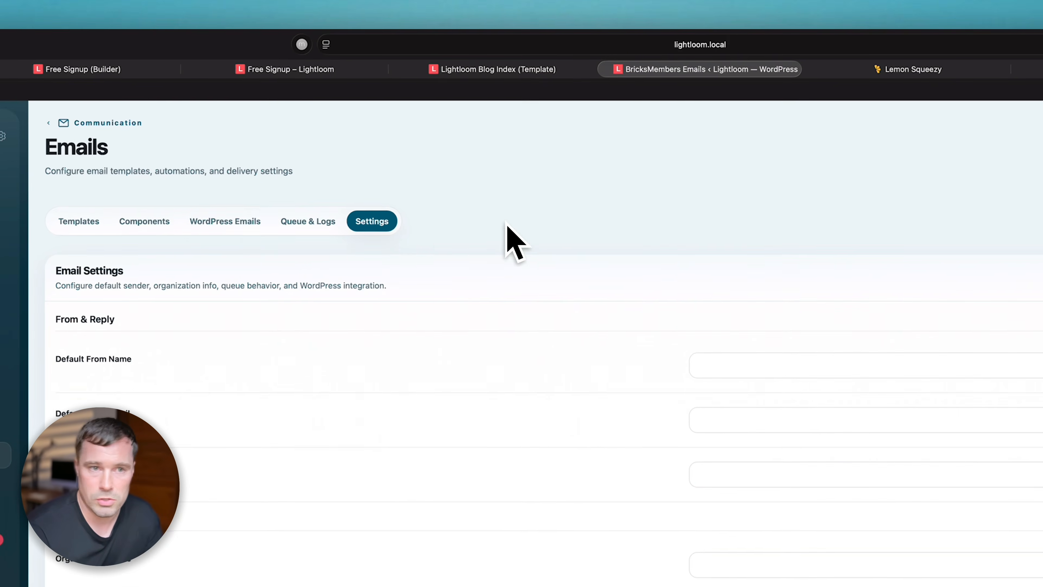
pyautogui.click(225, 222)
pyautogui.click(861, 223)
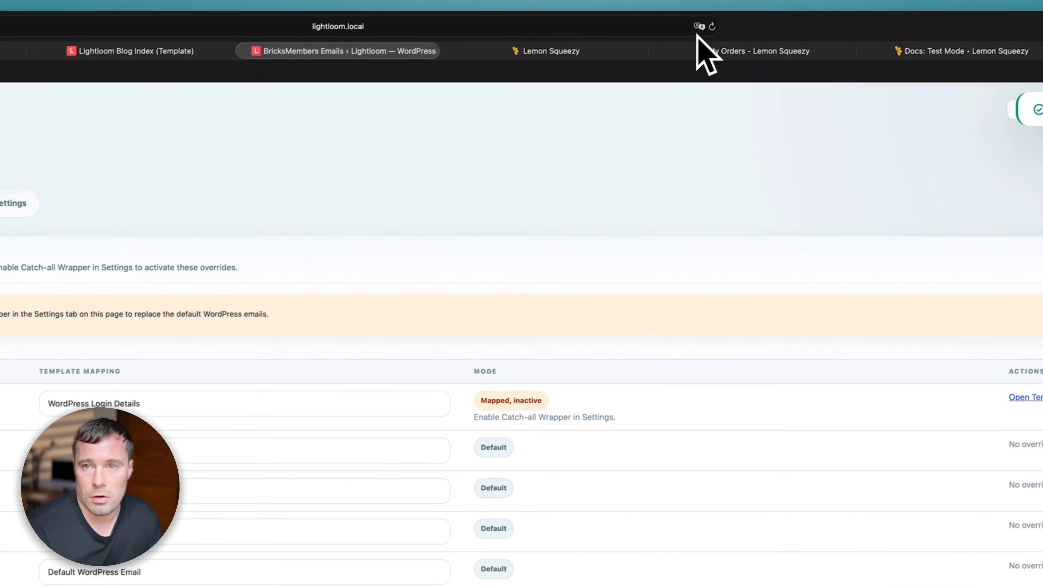
pyautogui.click(713, 27)
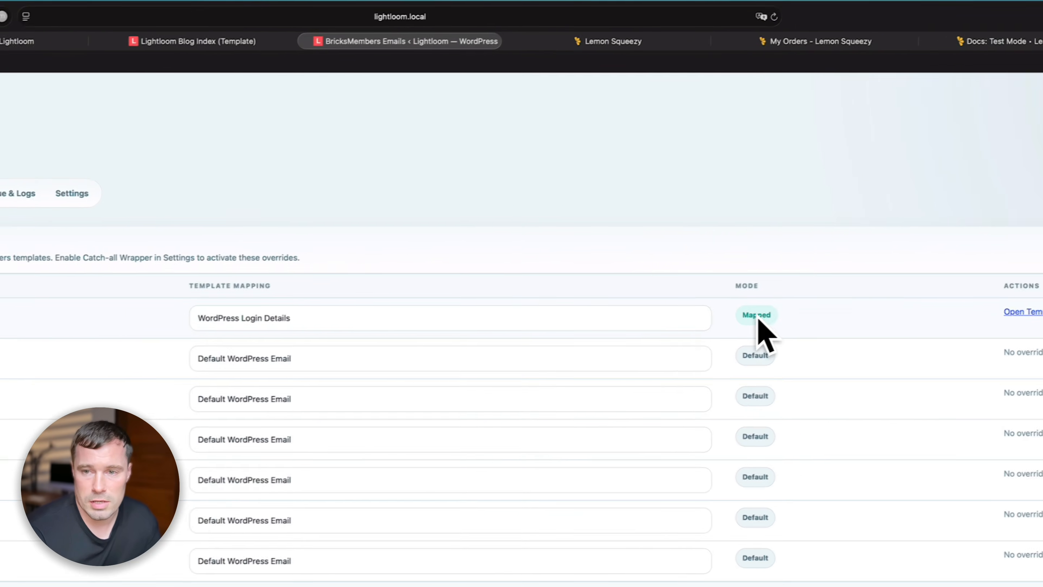
pyautogui.click(575, 247)
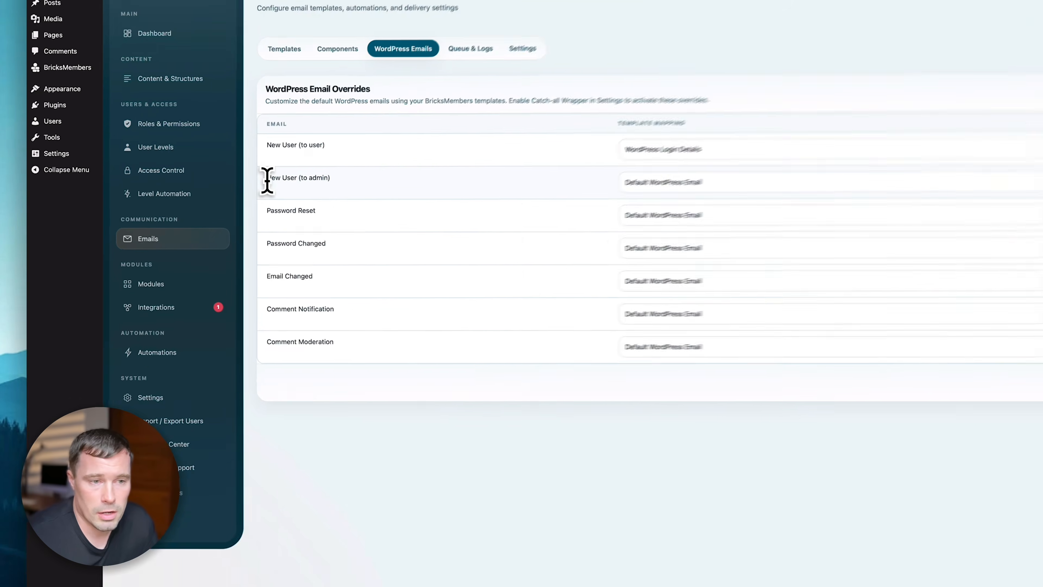
pyautogui.moveTo(198, 205); pyautogui.dragTo(248, 204)
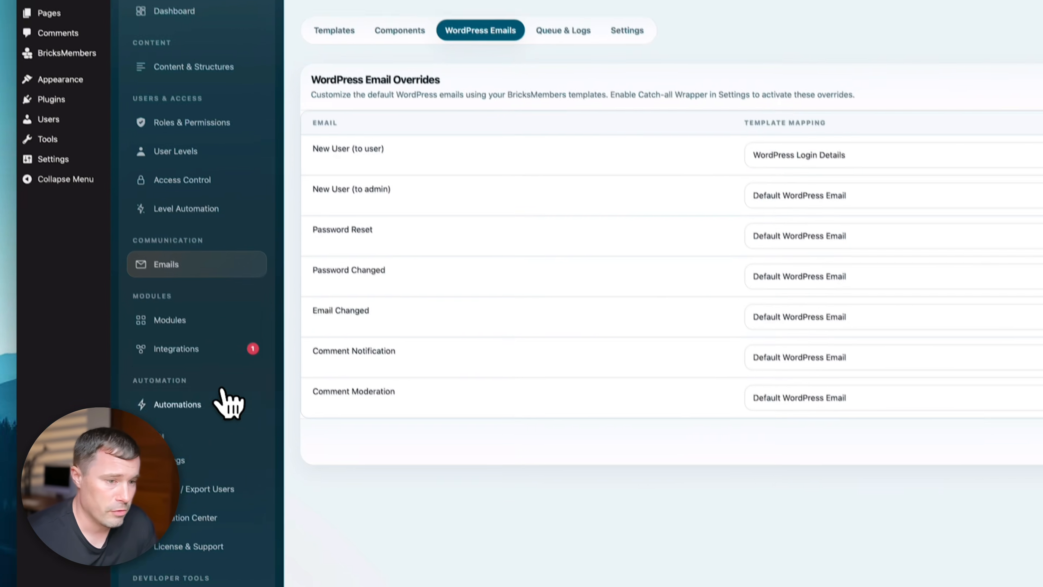
pyautogui.click(224, 397)
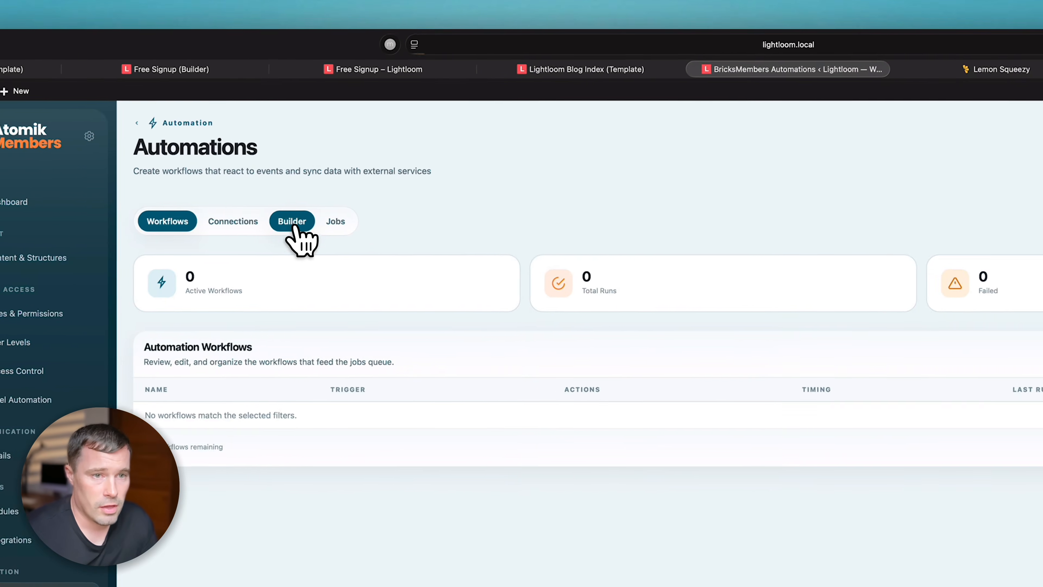
pyautogui.click(199, 183)
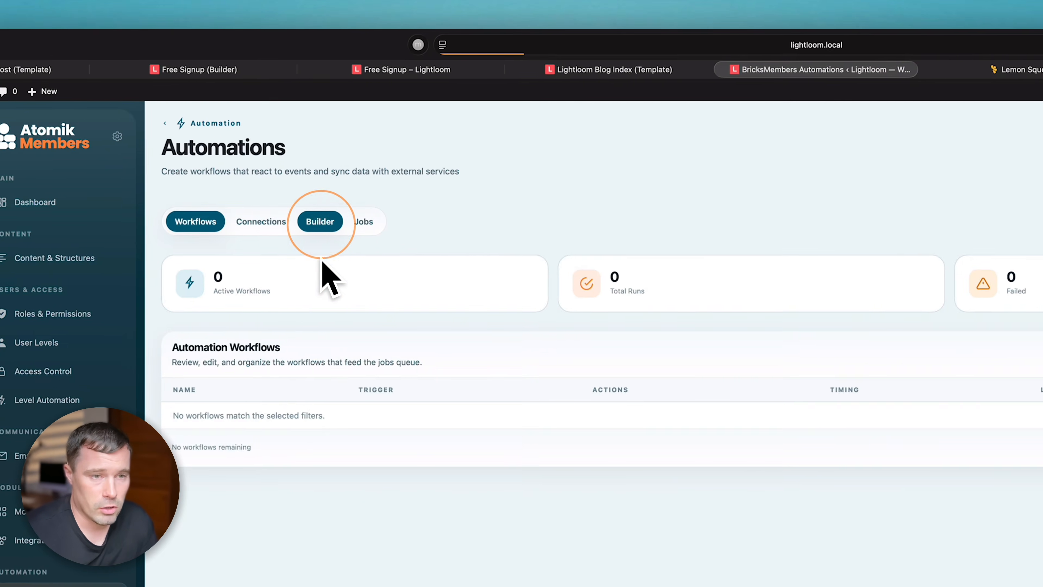
pyautogui.click(859, 349)
pyautogui.click(1042, 390)
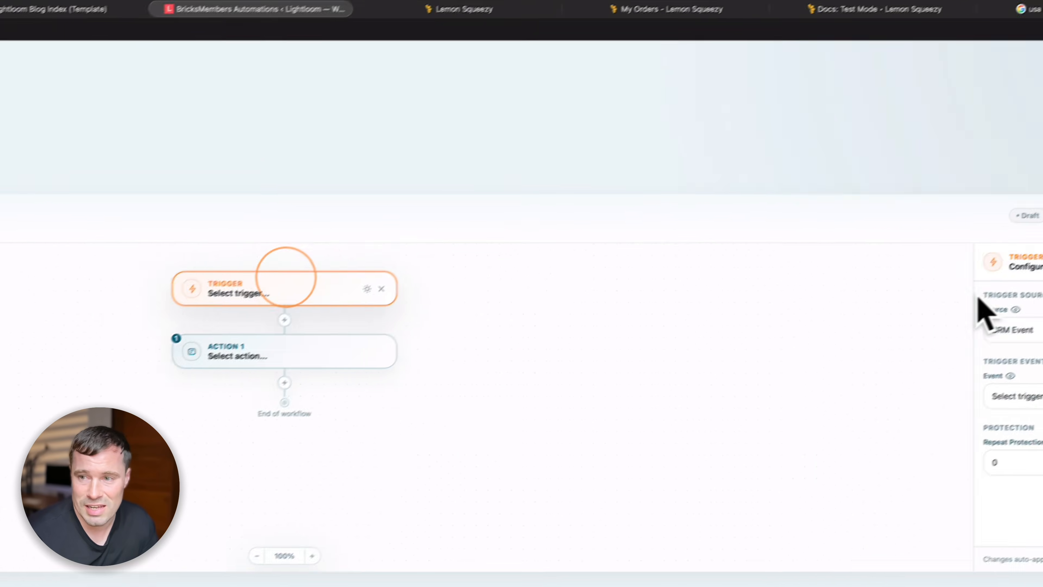
pyautogui.click(842, 283)
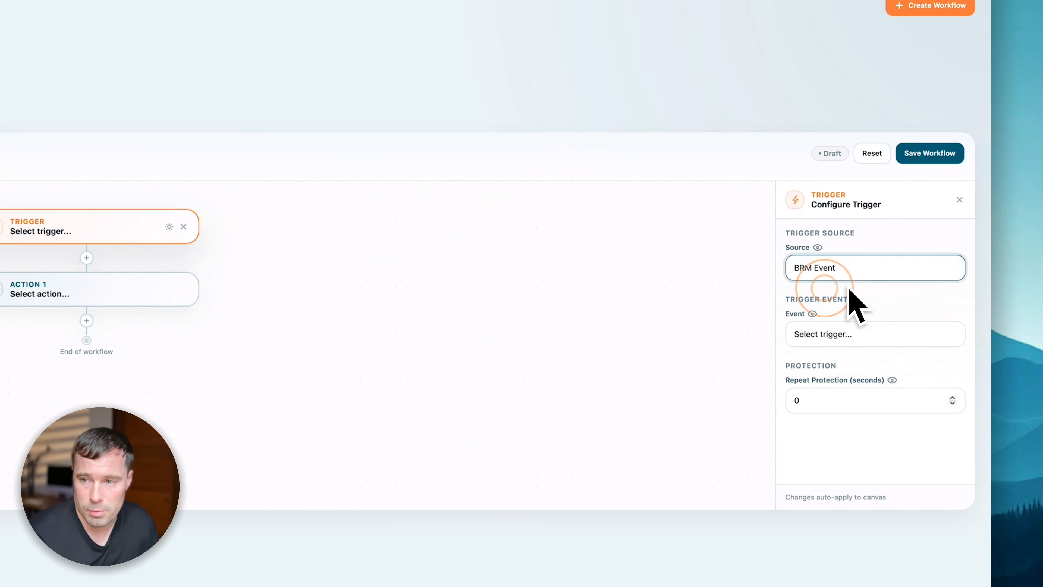
pyautogui.click(840, 334)
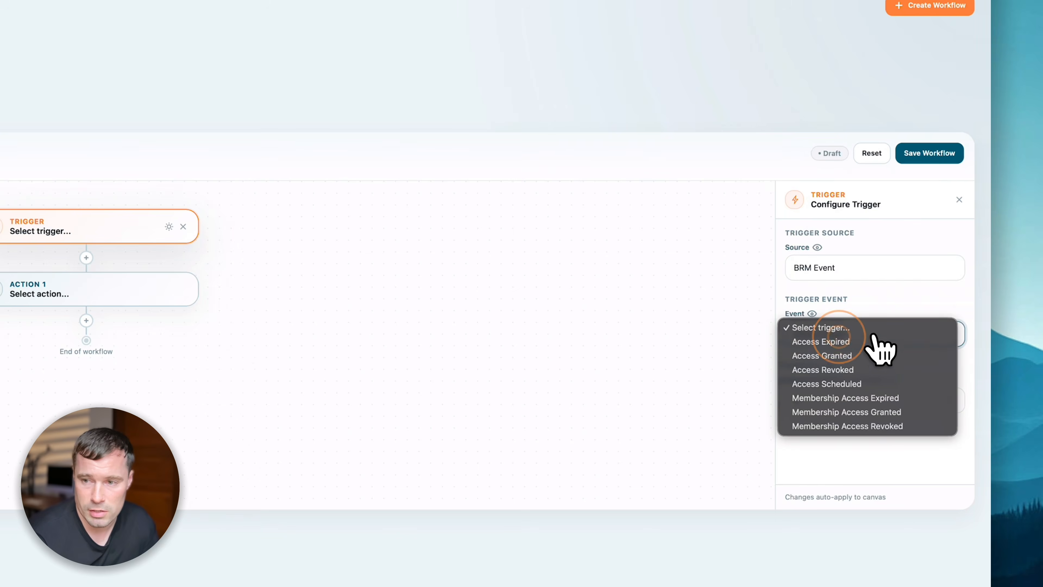
pyautogui.click(850, 355)
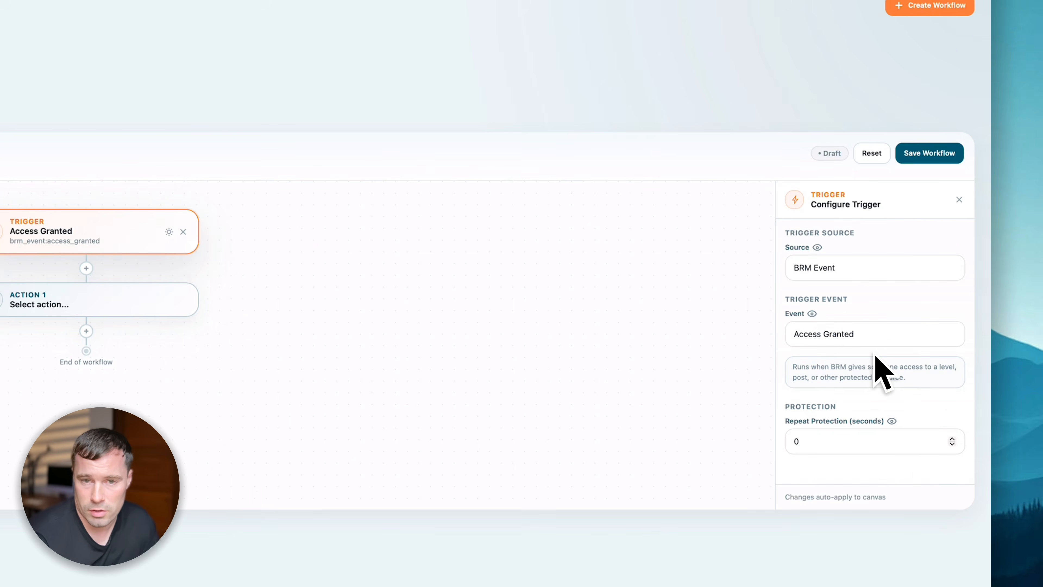
pyautogui.click(78, 308)
pyautogui.click(861, 311)
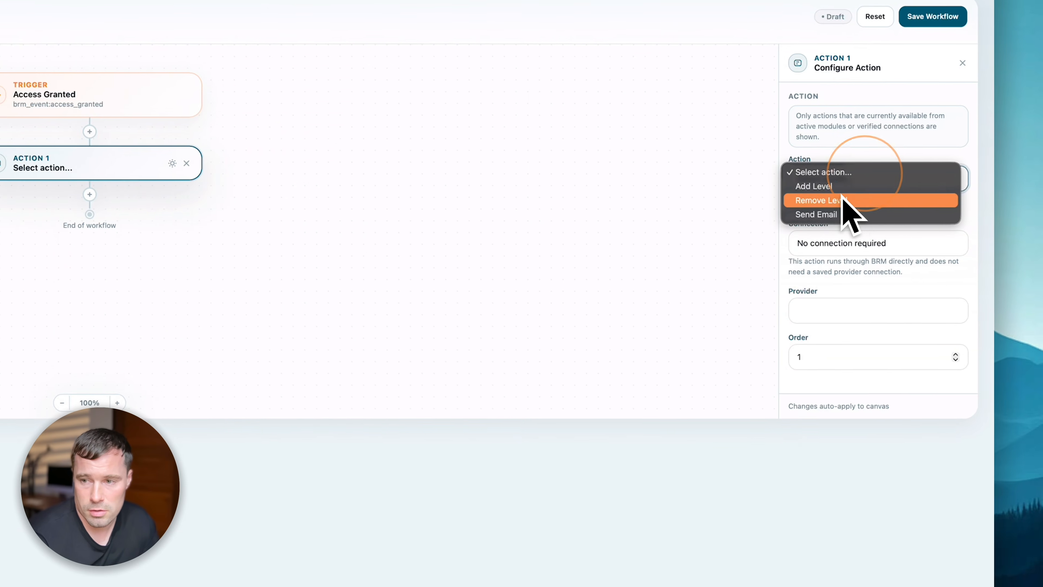
pyautogui.click(826, 215)
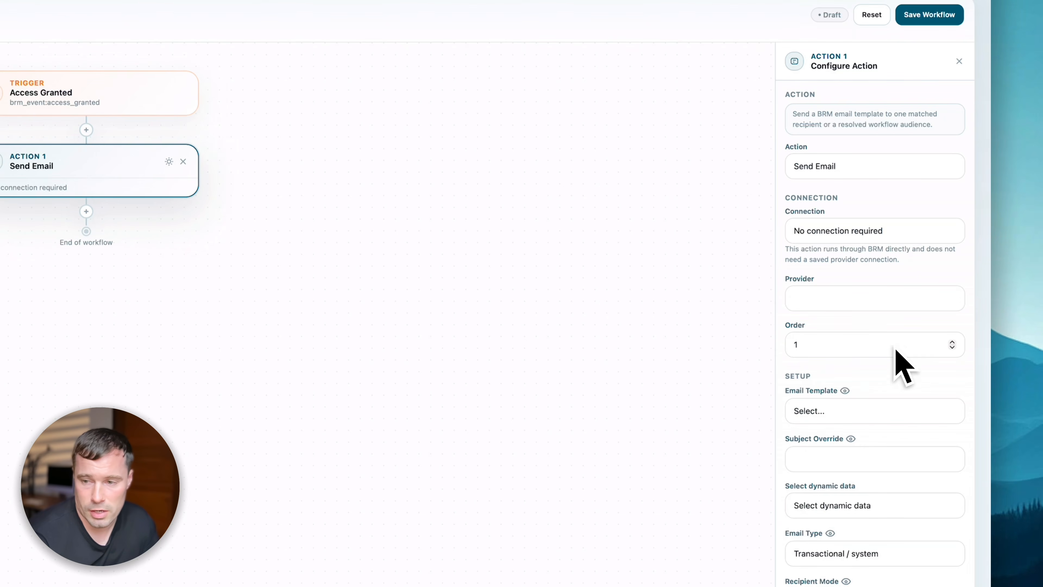
pyautogui.scroll(-3, 883, 445)
pyautogui.click(883, 298)
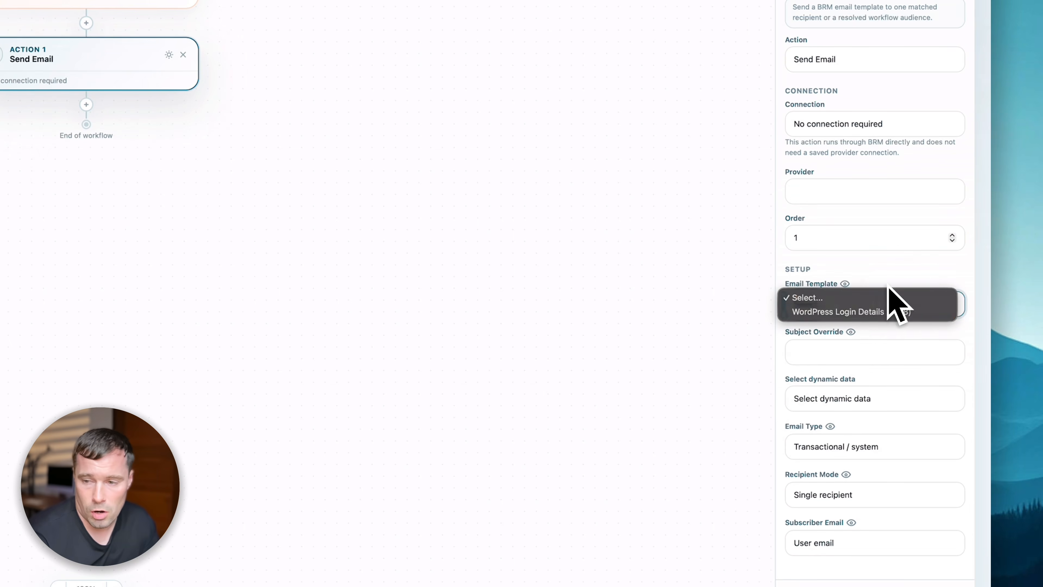
pyautogui.click(894, 304)
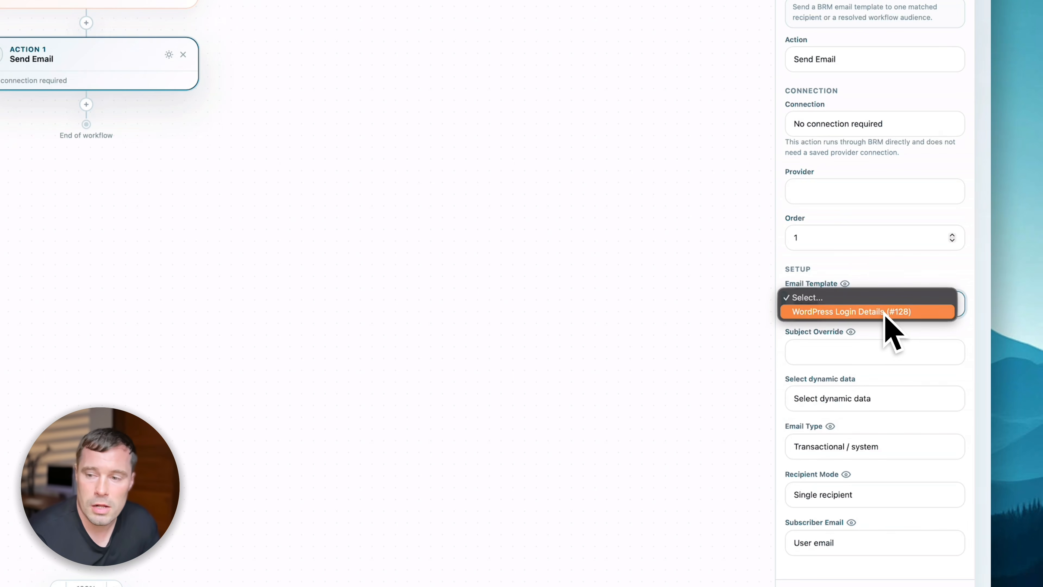
pyautogui.click(887, 311)
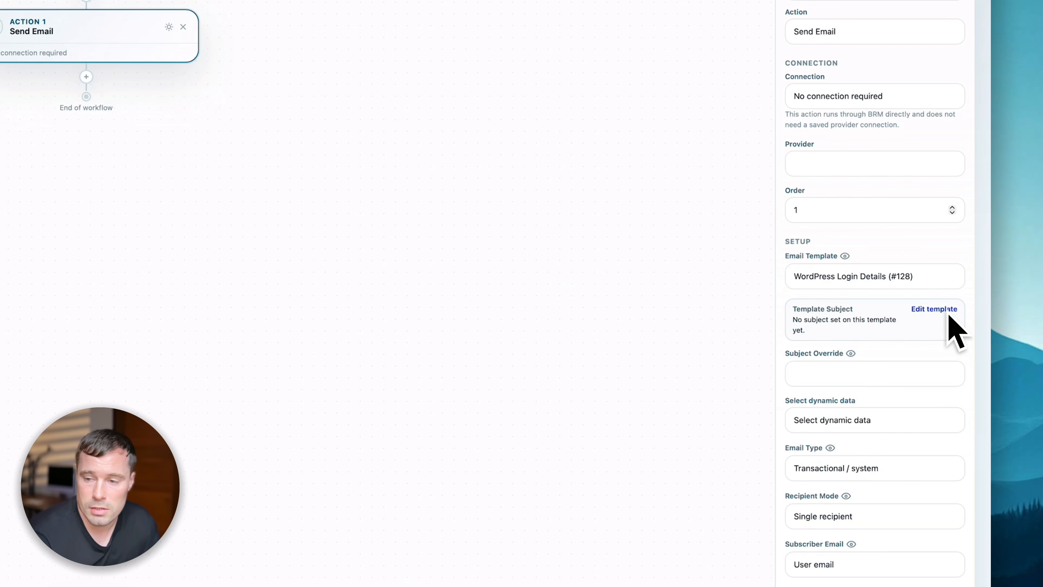
pyautogui.click(872, 376)
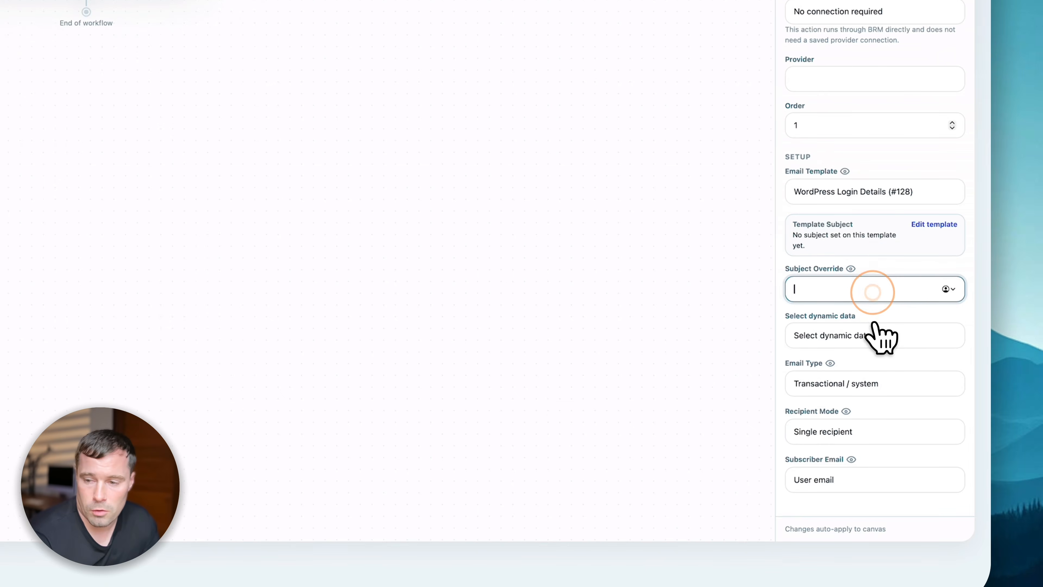
pyautogui.click(880, 419)
pyautogui.scroll(-12, 883, 424)
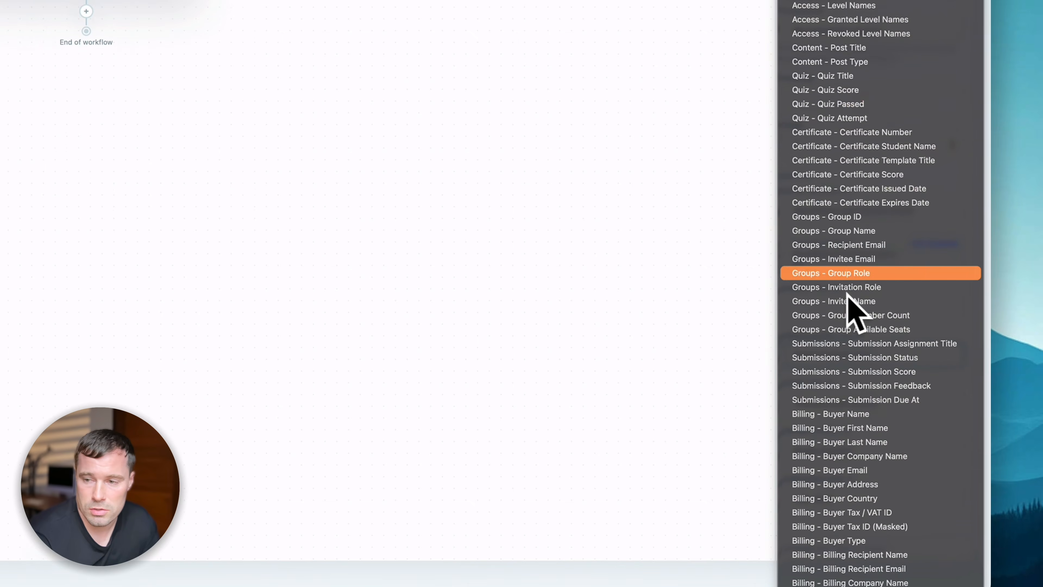
pyautogui.click(477, 262)
pyautogui.click(838, 419)
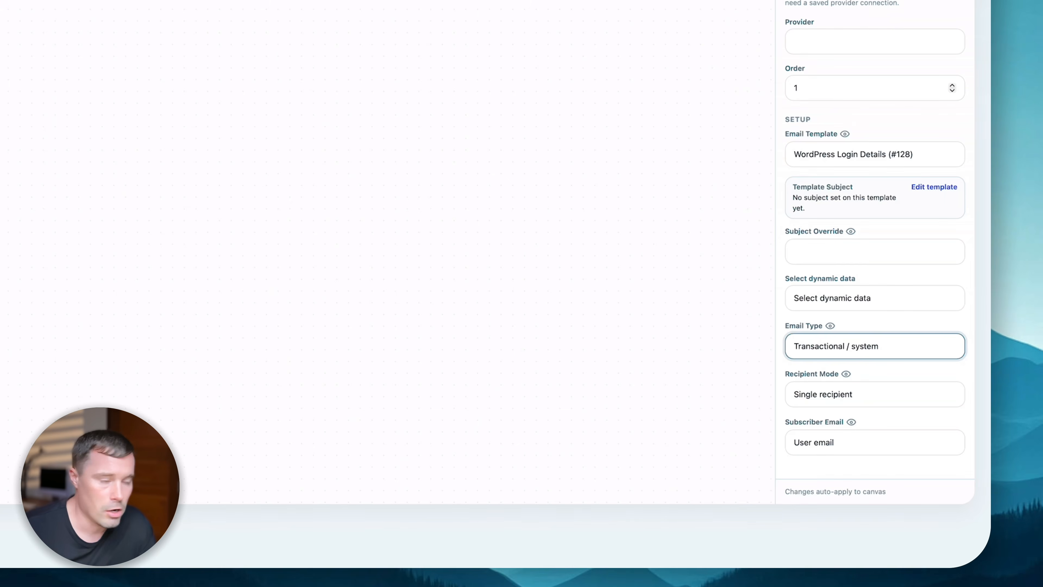
pyautogui.click(842, 350)
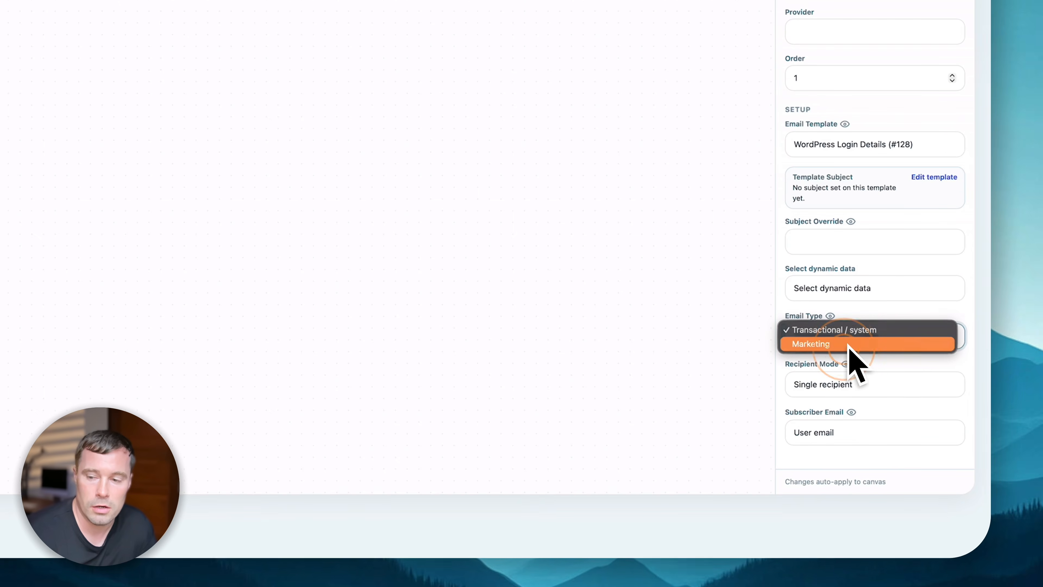
pyautogui.click(870, 329)
pyautogui.click(865, 382)
pyautogui.click(887, 402)
pyautogui.click(867, 431)
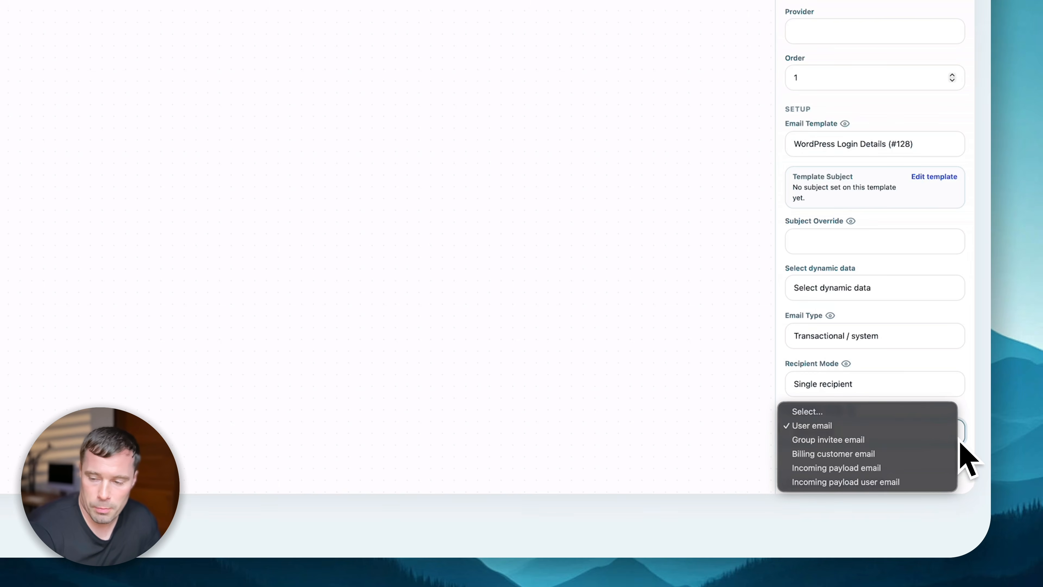
pyautogui.click(973, 444)
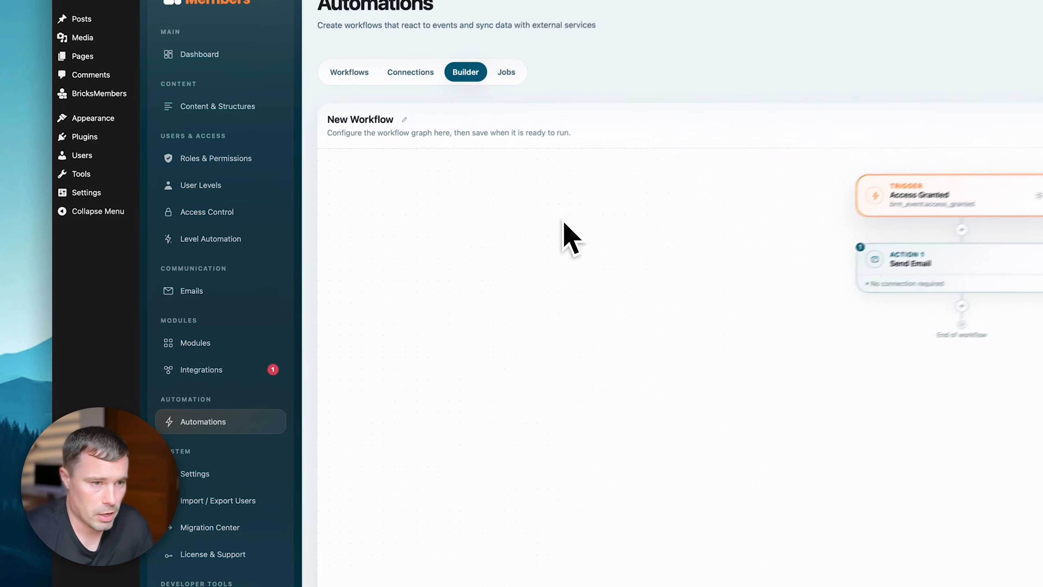
# - Enable the Action Triggers integration and start a new workflow in the Automations builder
pyautogui.click(253, 348)
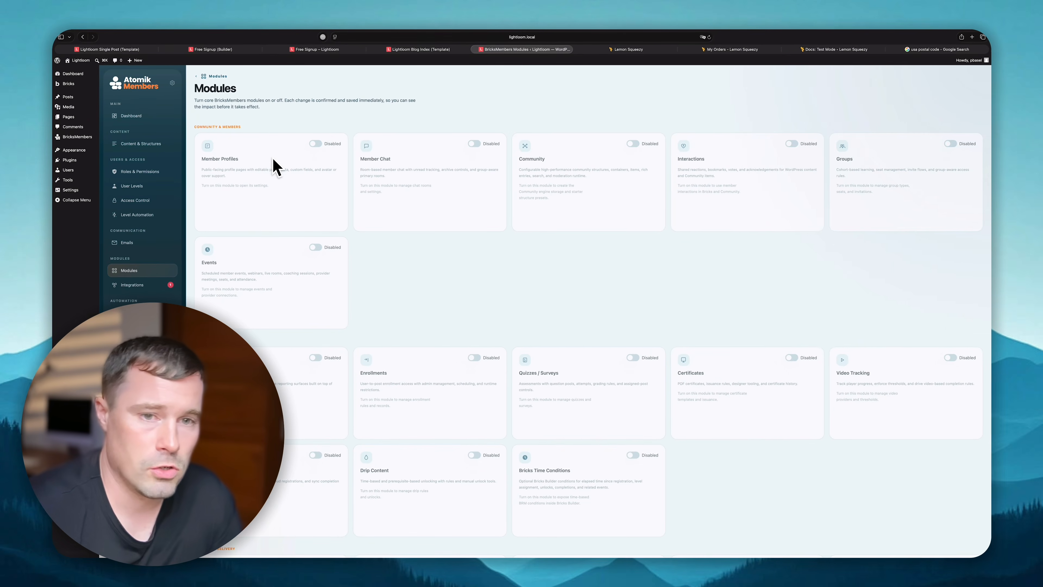
pyautogui.scroll(-10, 366, 331)
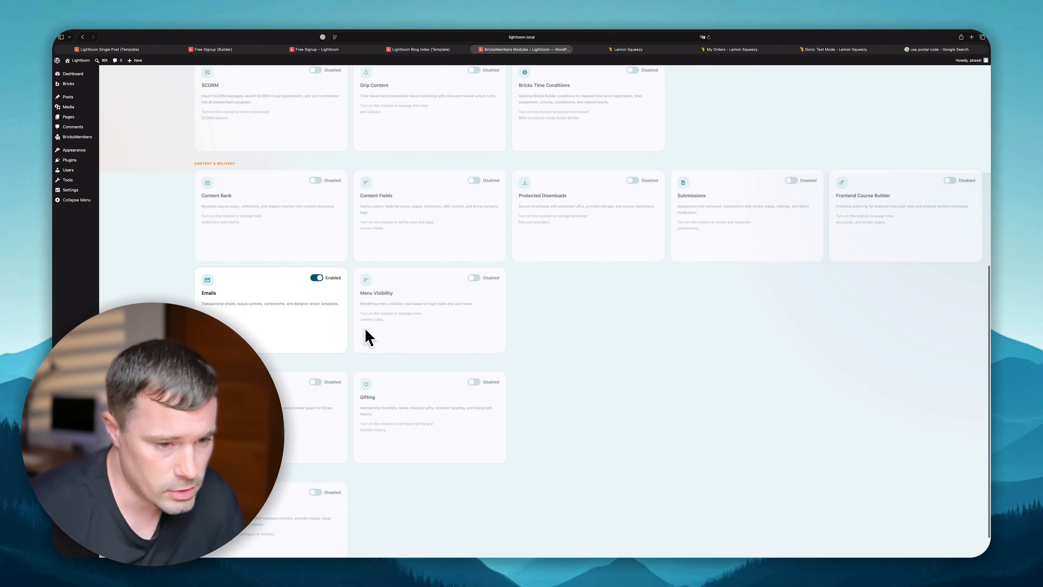
pyautogui.scroll(4, 367, 340)
pyautogui.scroll(6, 291, 179)
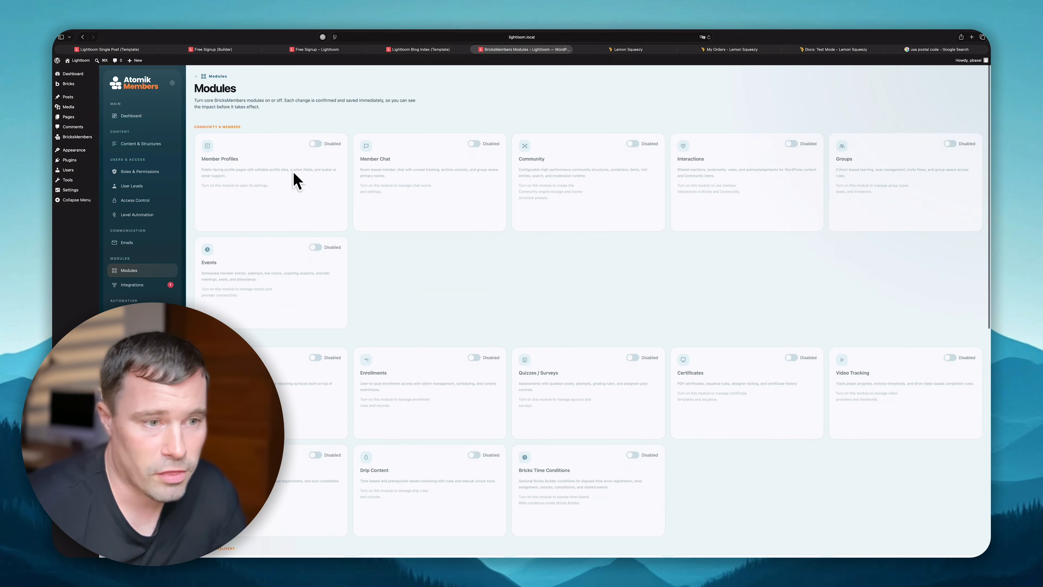
pyautogui.click(132, 283)
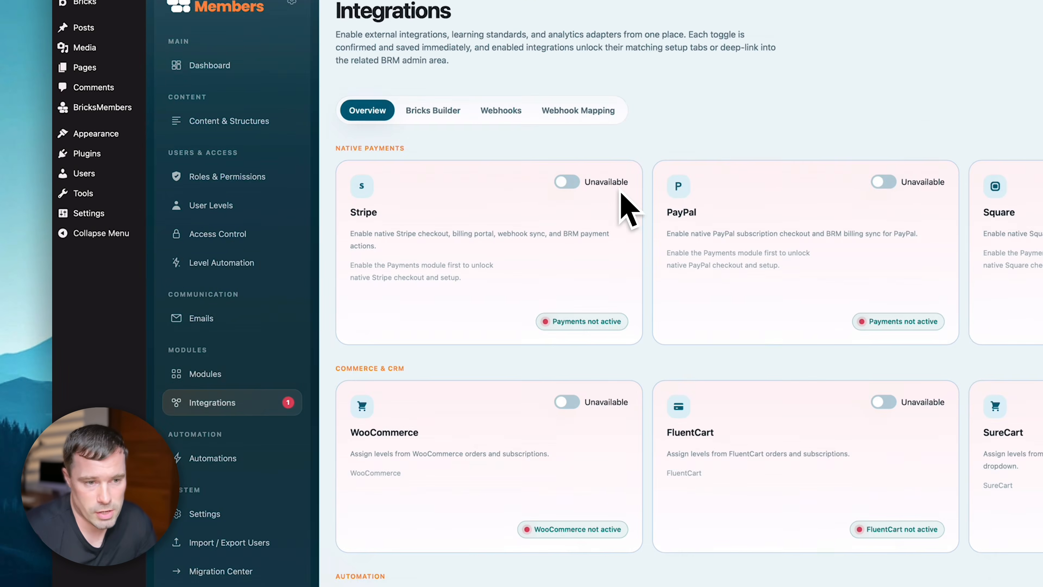
pyautogui.scroll(-5, 628, 210)
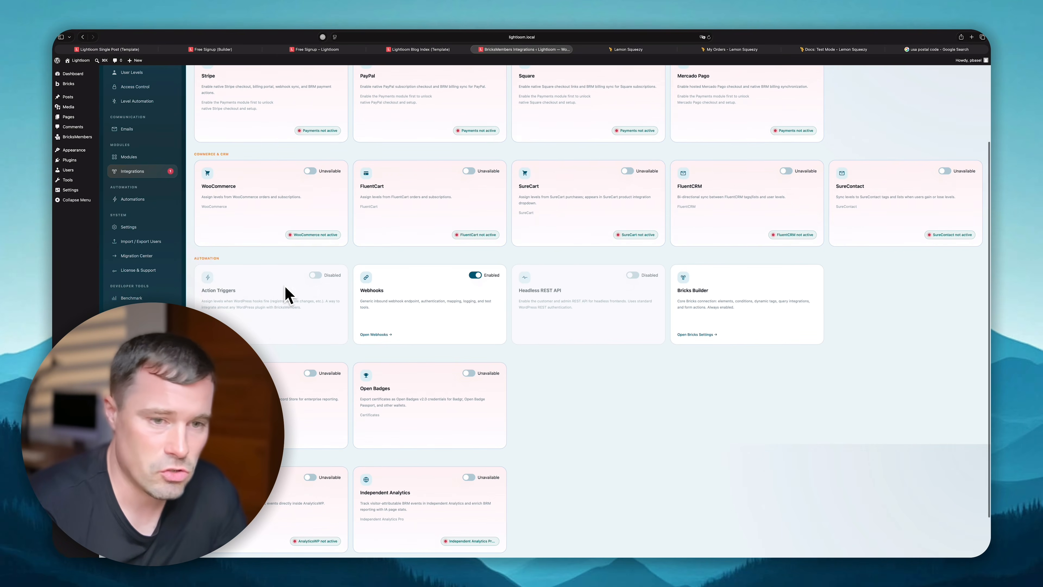
pyautogui.click(316, 275)
pyautogui.click(561, 336)
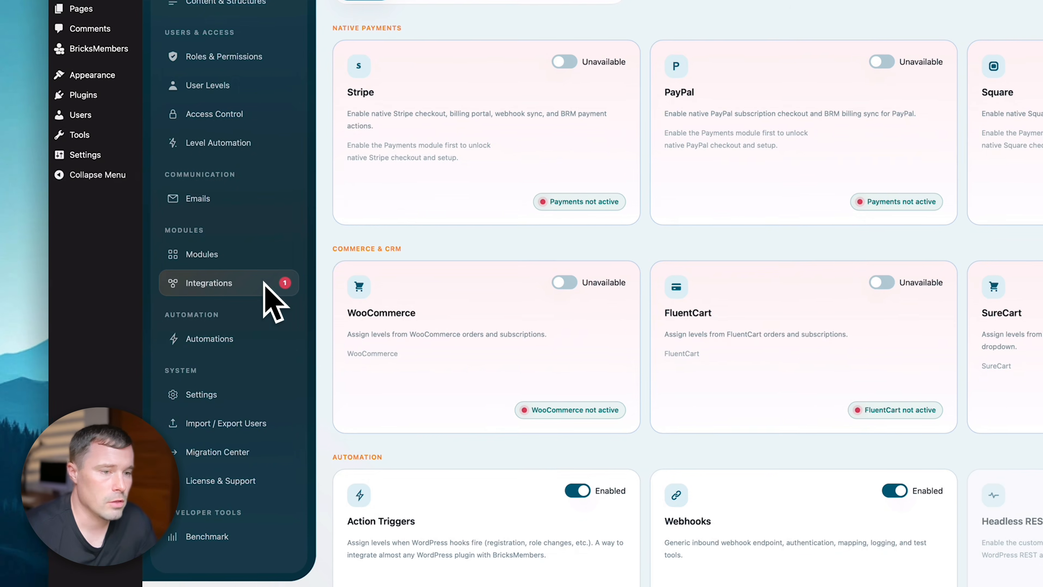
pyautogui.click(234, 343)
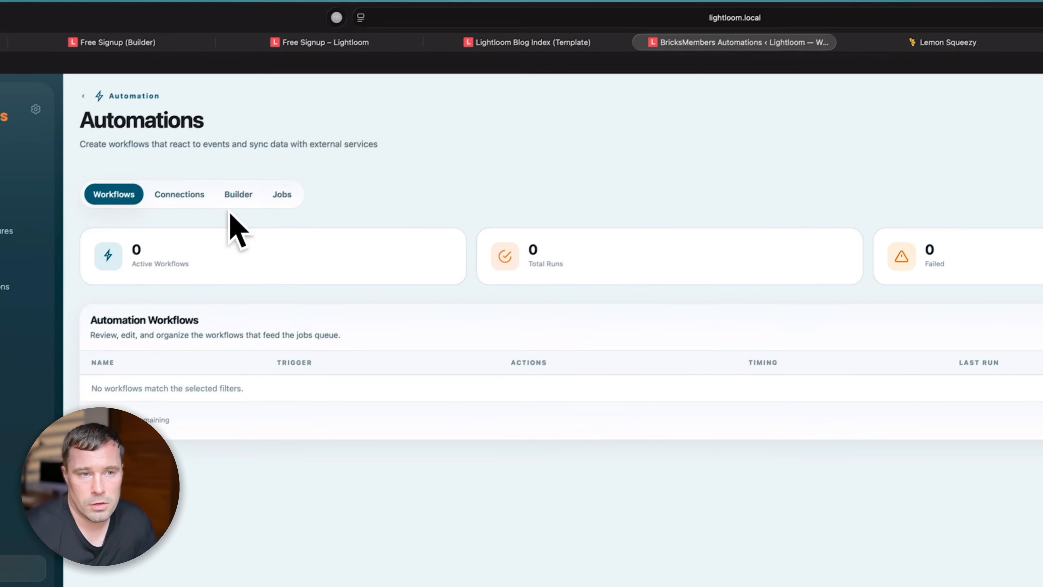
pyautogui.click(287, 217)
# - Set the trigger source to WordPress / Plugin Action with the Custom Hook preset group
pyautogui.click(220, 283)
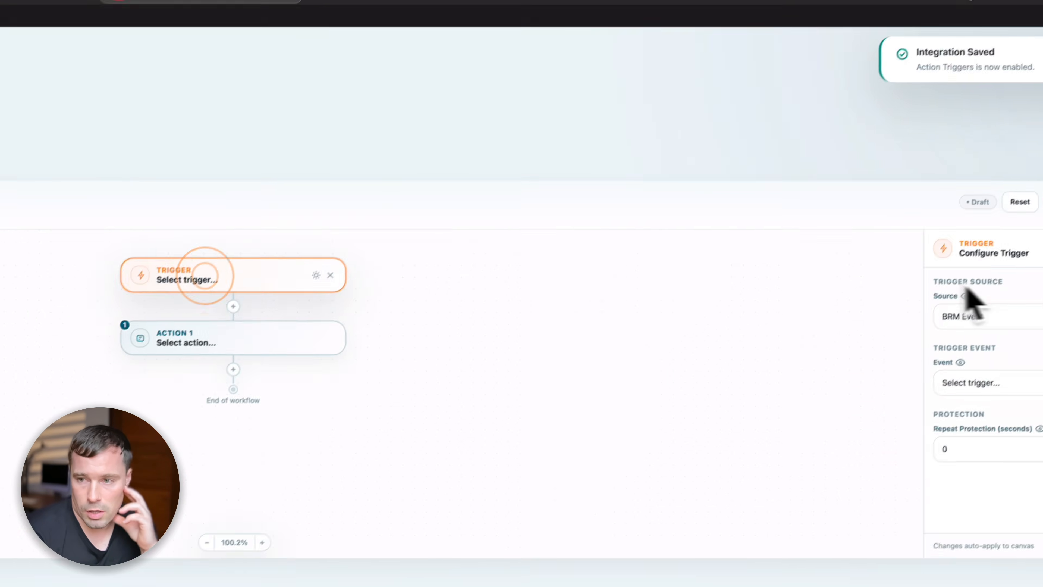
pyautogui.click(1014, 323)
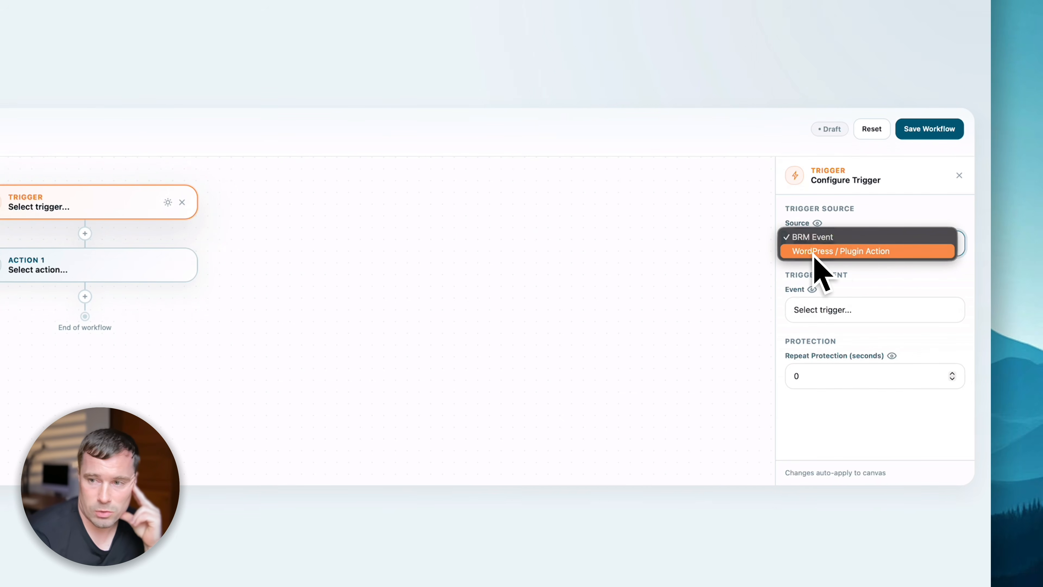
pyautogui.click(859, 252)
pyautogui.click(870, 309)
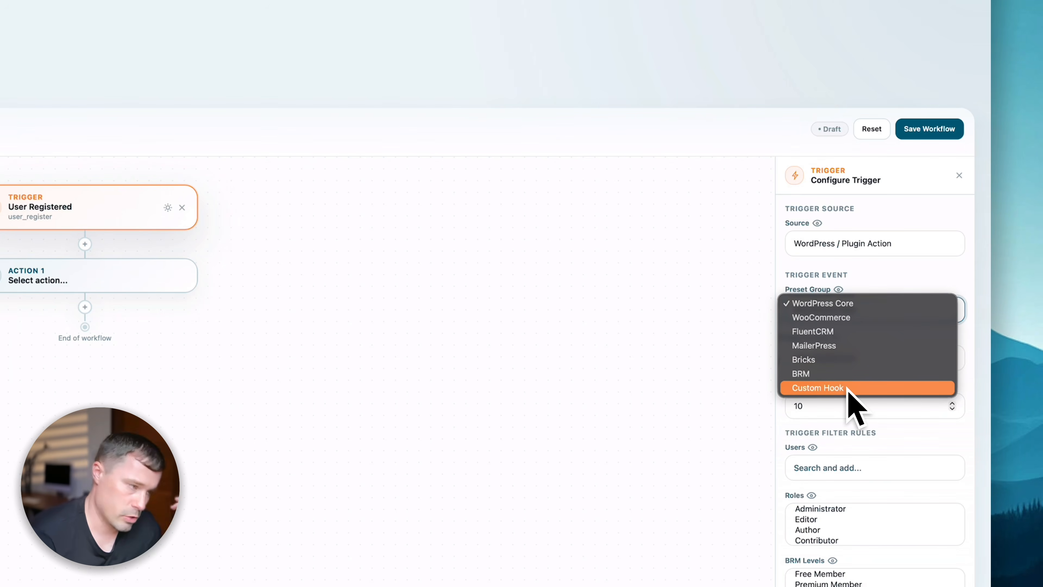
pyautogui.scroll(-3, 847, 390)
pyautogui.click(847, 320)
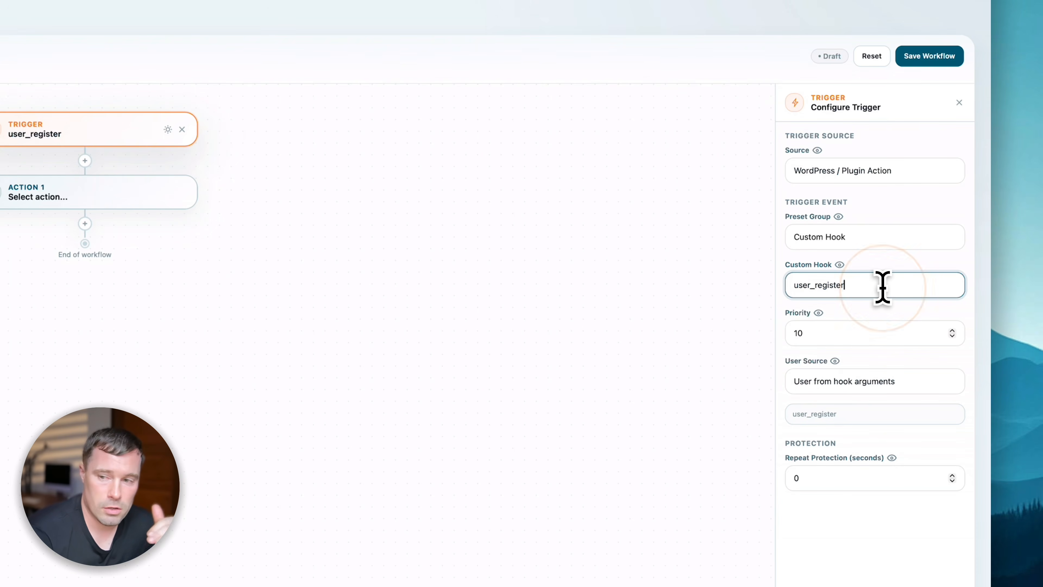
# - Review the first action's available options without choosing one, returning to the trigger settings
pyautogui.click(14, 192)
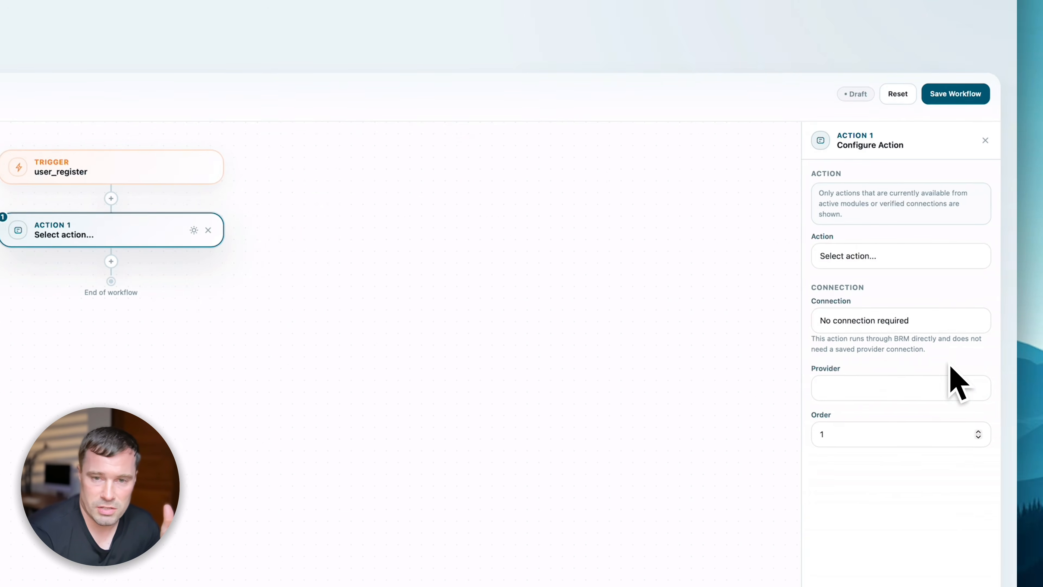
pyautogui.click(132, 167)
pyautogui.click(90, 230)
pyautogui.click(949, 288)
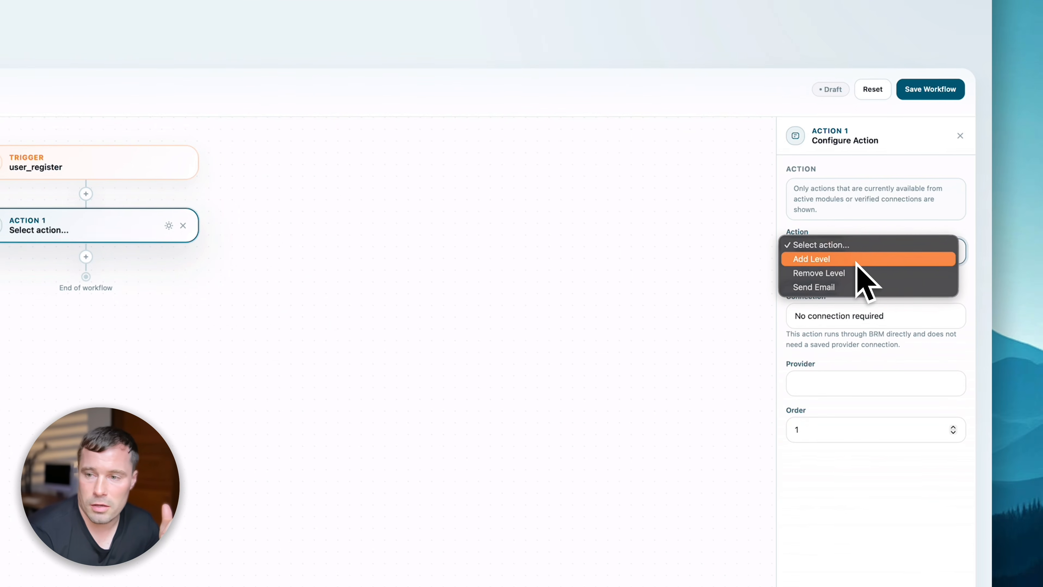
pyautogui.click(629, 392)
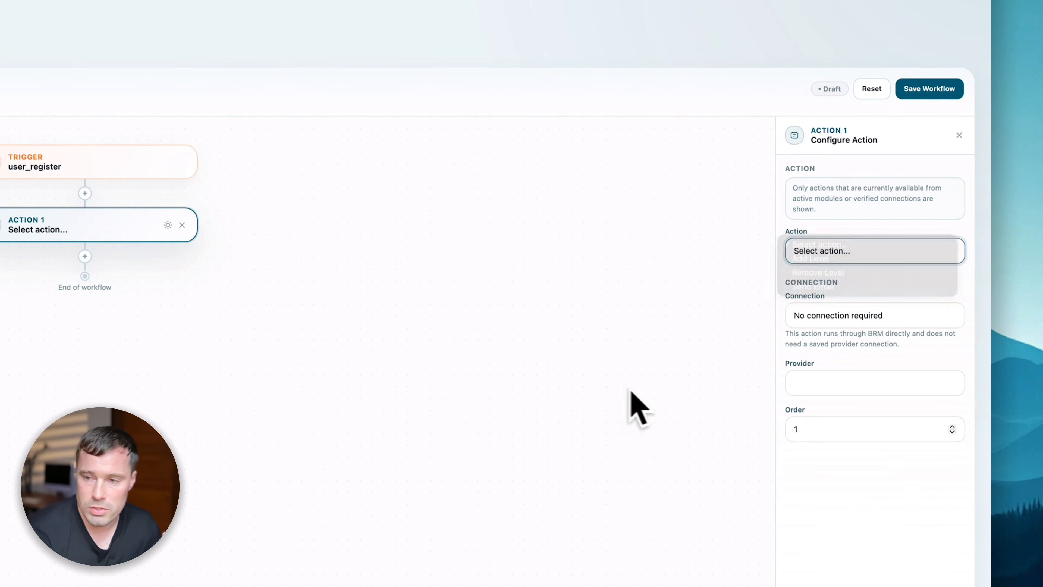
pyautogui.click(67, 176)
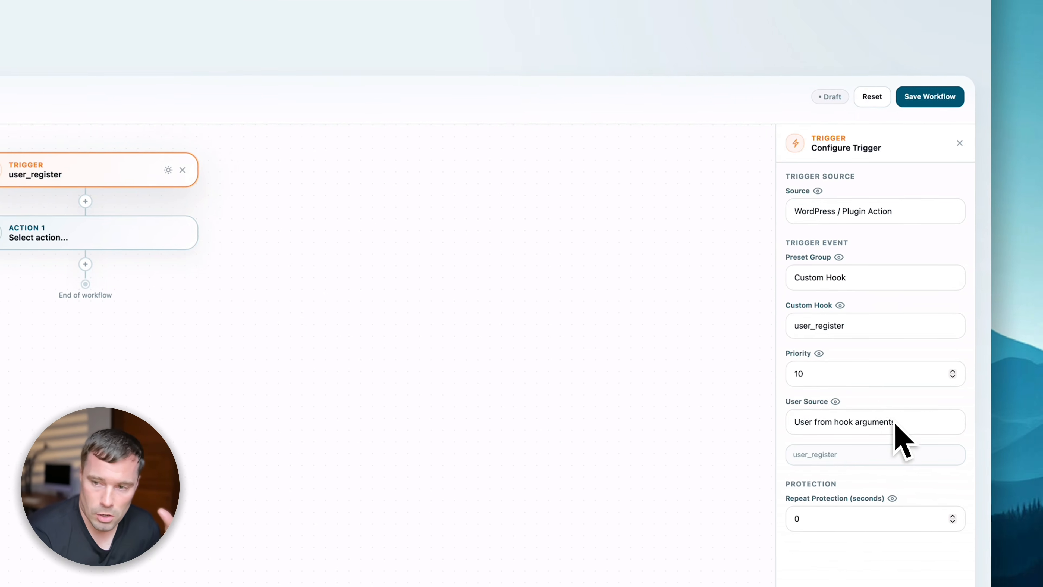
pyautogui.click(456, 295)
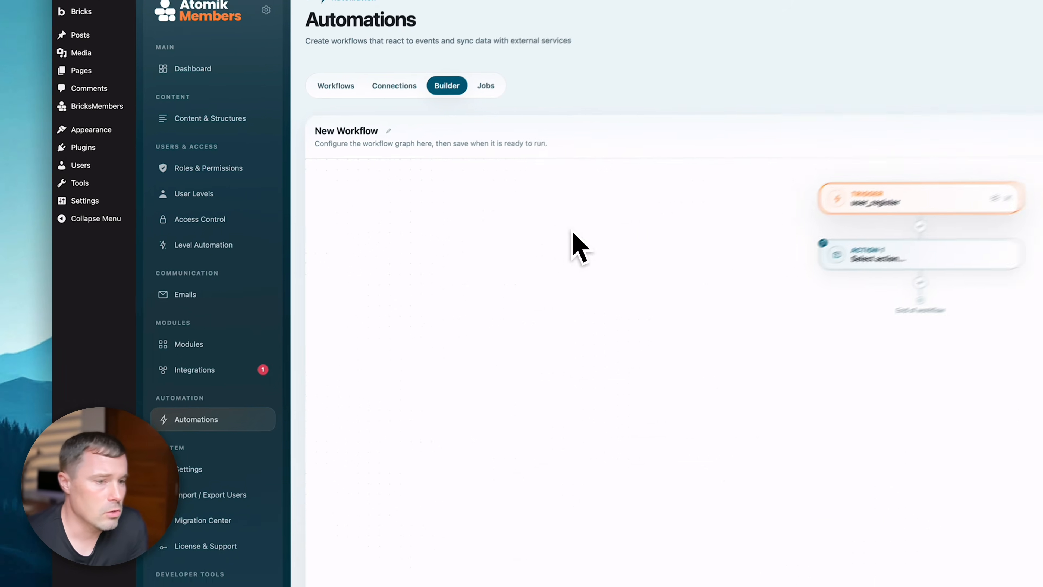
# - Enable the Menu Visibility module and go to Appearance > Menus for the Lightloom Primary menu
pyautogui.click(581, 233)
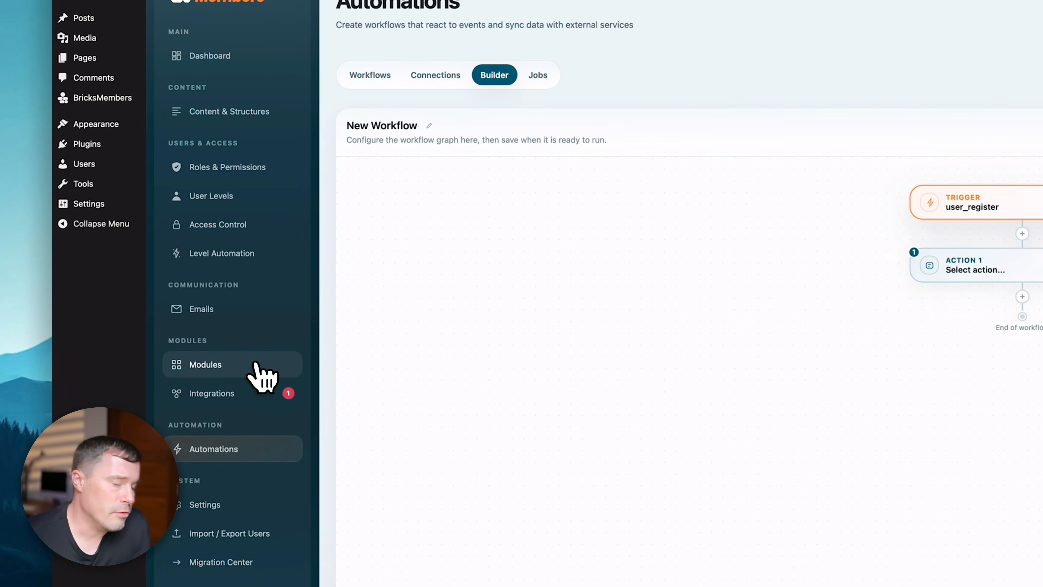
pyautogui.click(255, 365)
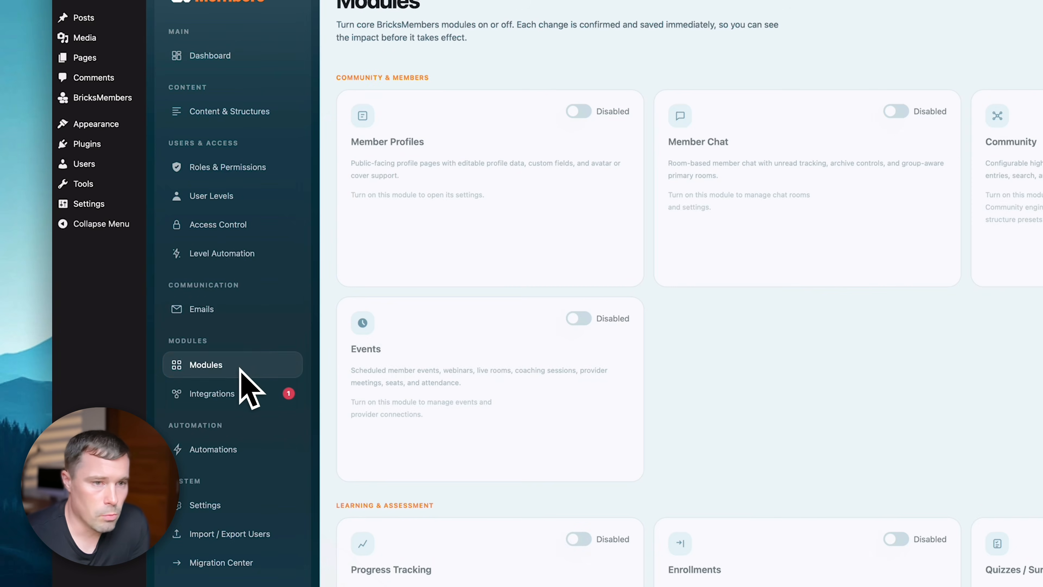
pyautogui.click(880, 343)
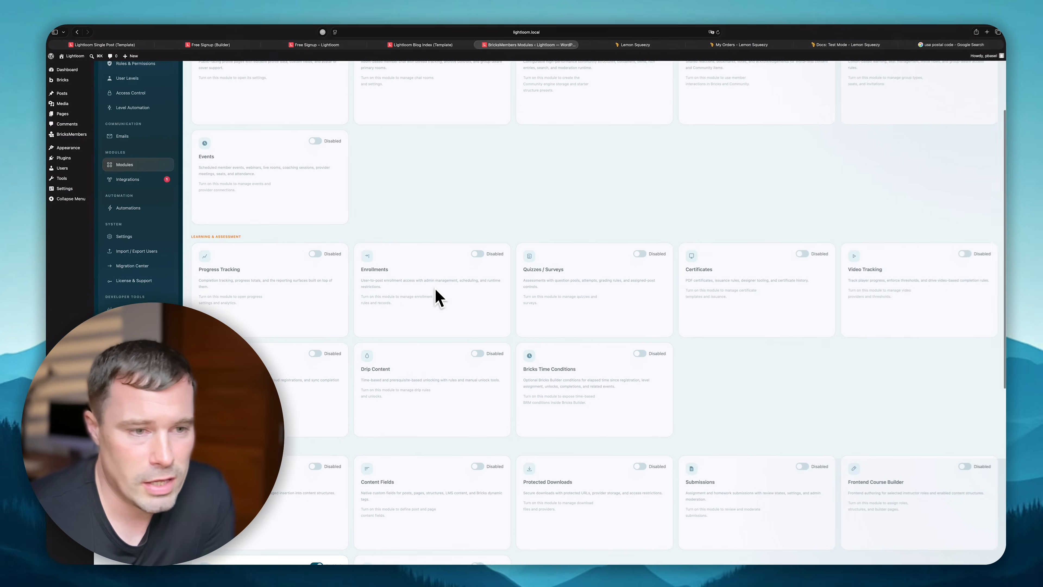
pyautogui.scroll(-7, 436, 296)
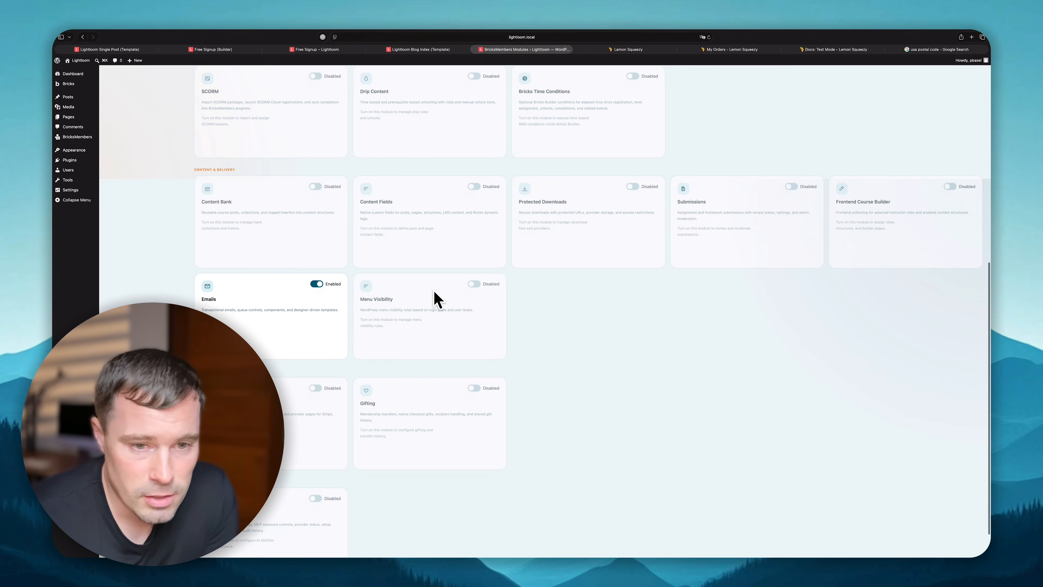
pyautogui.scroll(-2, 386, 312)
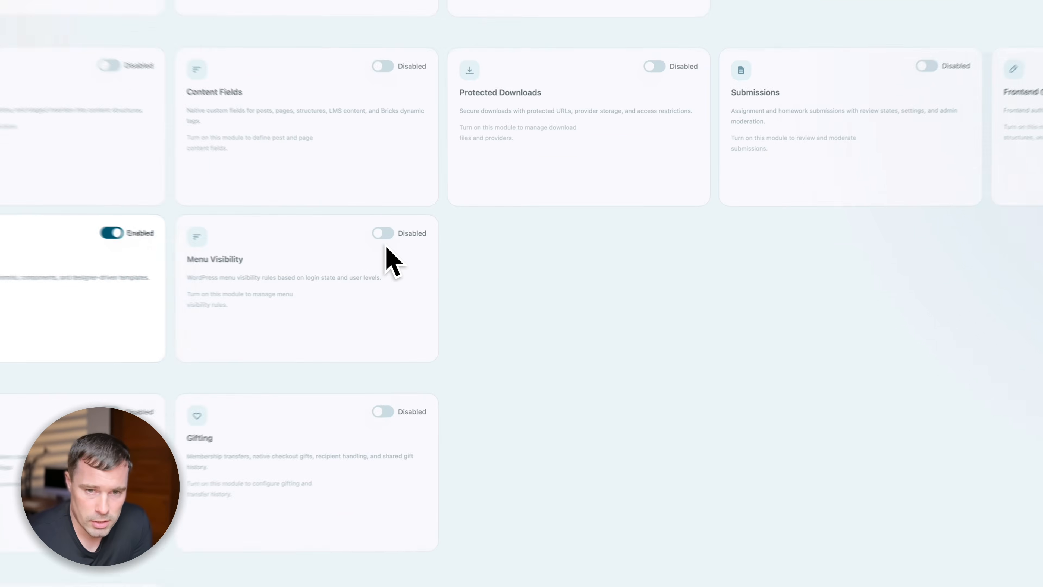
pyautogui.click(473, 252)
pyautogui.click(532, 345)
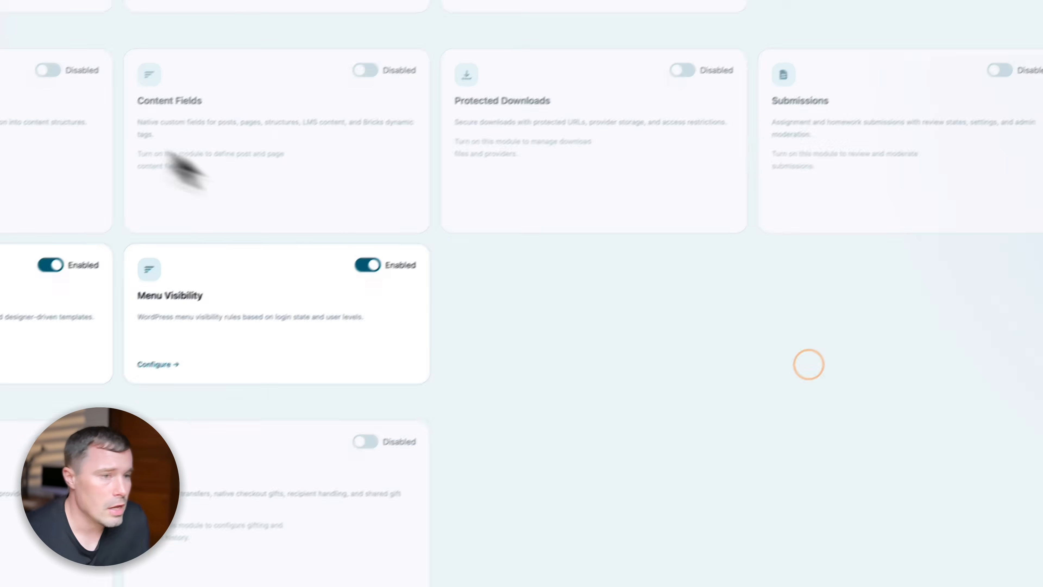
pyautogui.moveTo(93, 257)
pyautogui.click(179, 345)
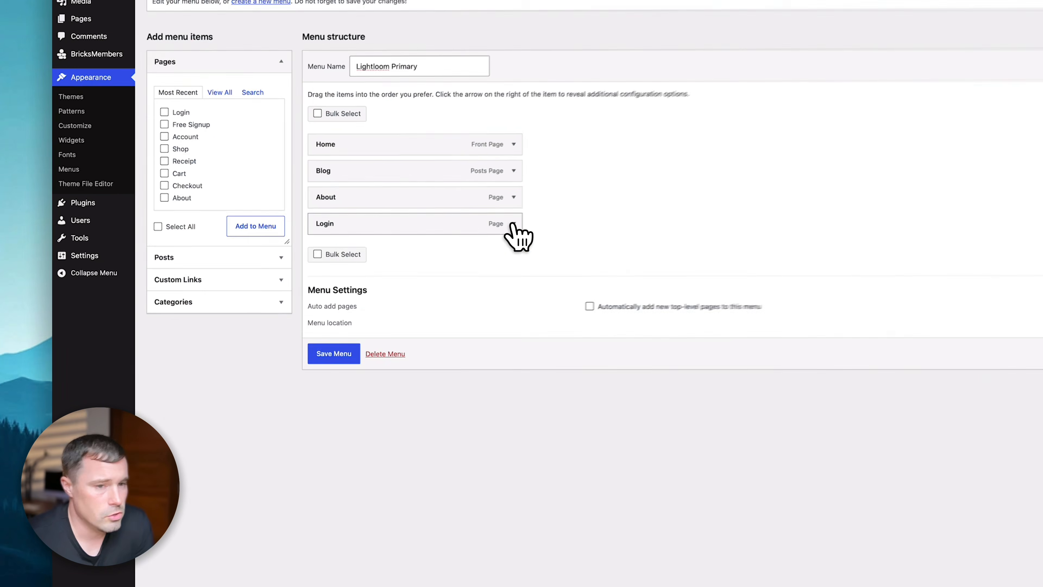
# - Set the Login menu item's visibility so it shows only to logged-out visitors
pyautogui.click(313, 233)
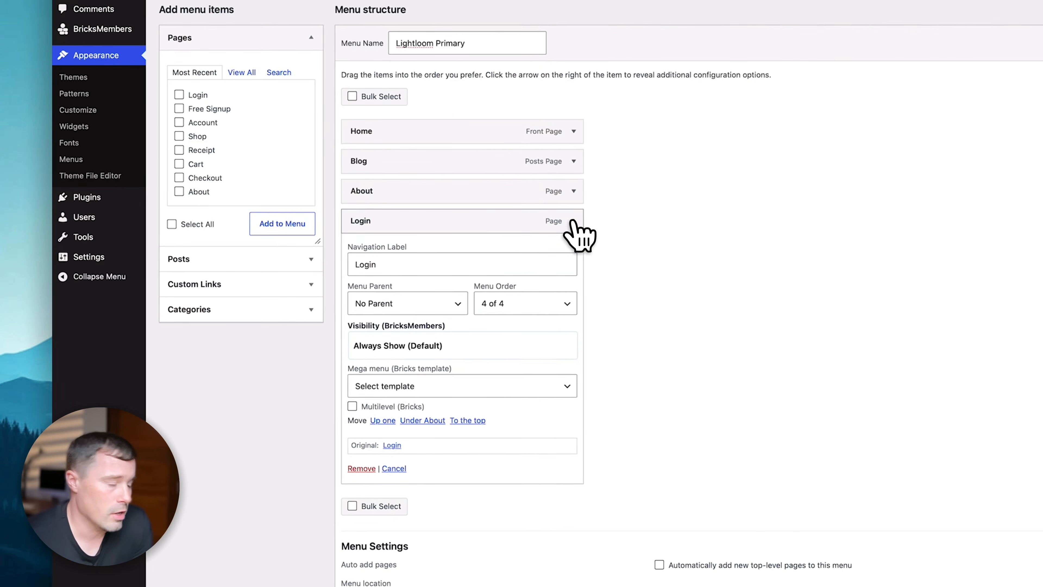
pyautogui.click(444, 345)
pyautogui.click(680, 333)
pyautogui.click(441, 343)
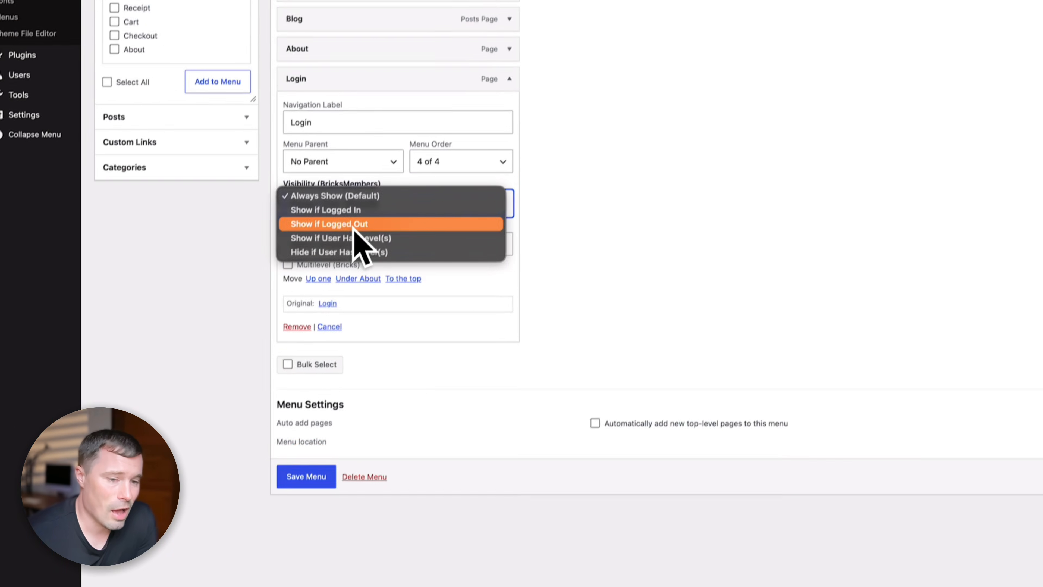
pyautogui.click(423, 366)
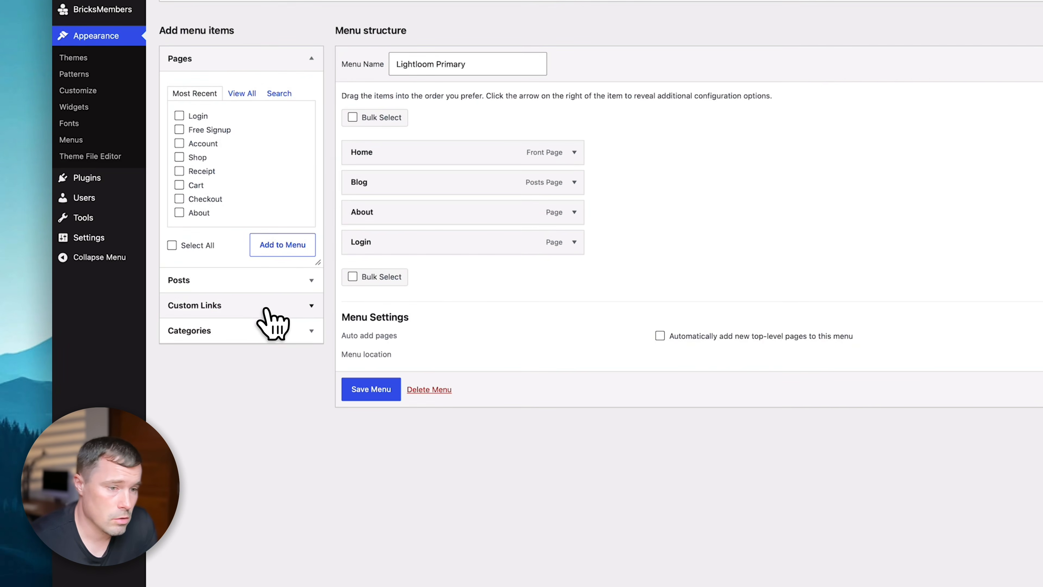
# - Add a custom link 'Logout' pointing to /wp-login.php?action=logout to the menu
pyautogui.click(258, 312)
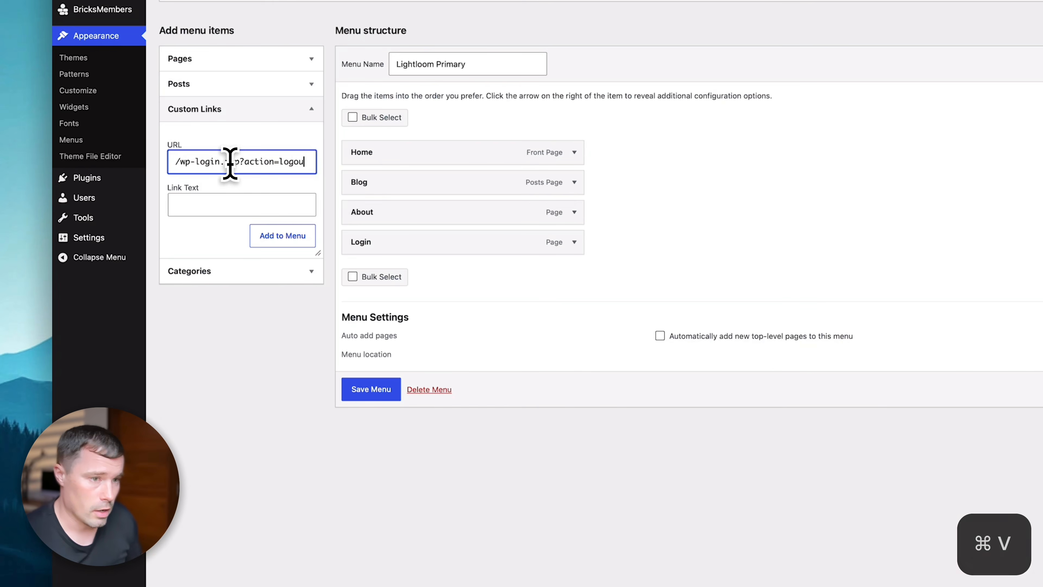
pyautogui.click(253, 161)
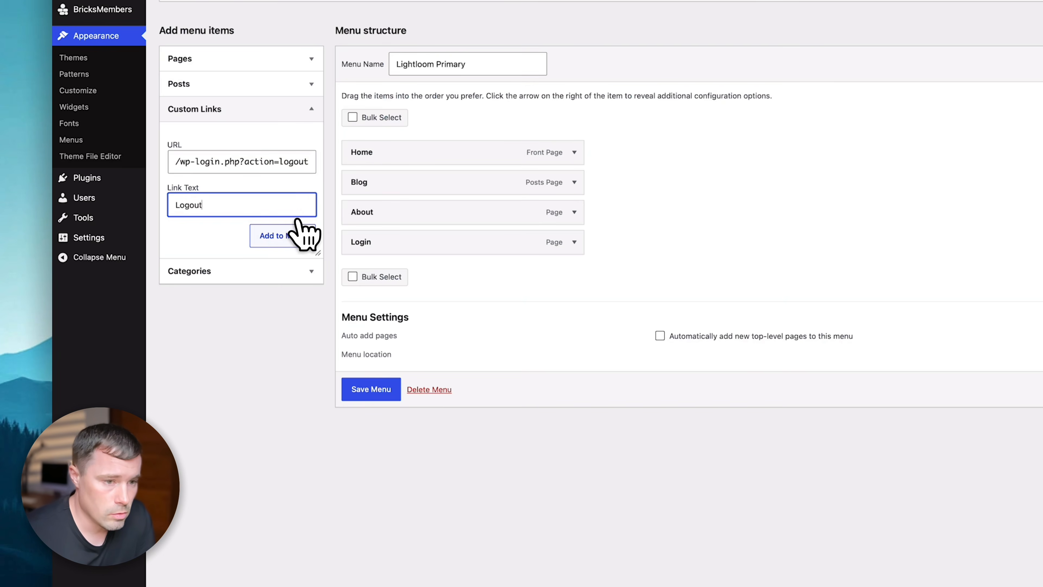
pyautogui.click(294, 238)
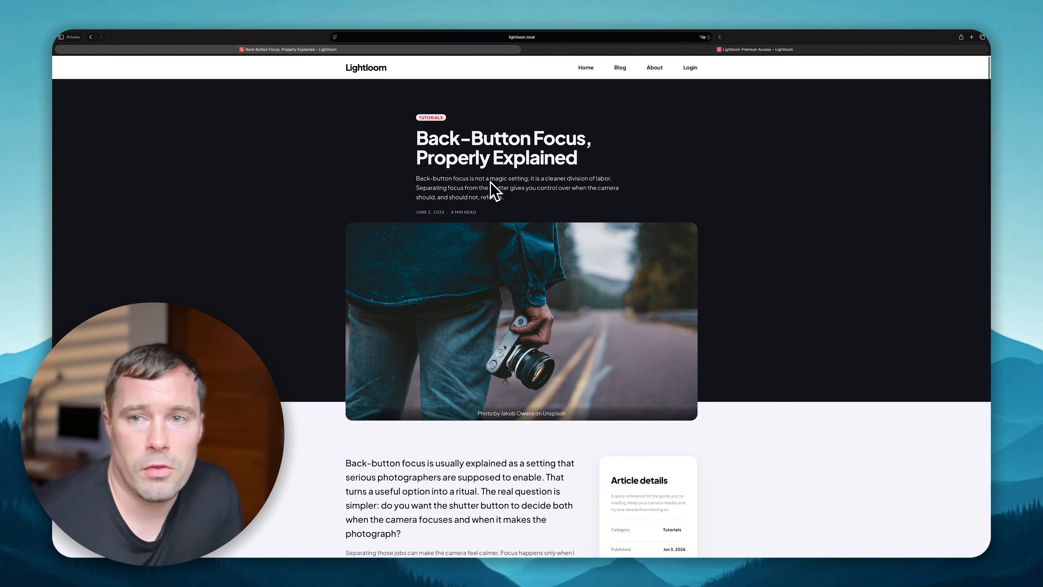
# - Reload the front-end post to check Logout appears in the navigation, then return to the admin
pyautogui.click(708, 37)
pyautogui.click(755, 122)
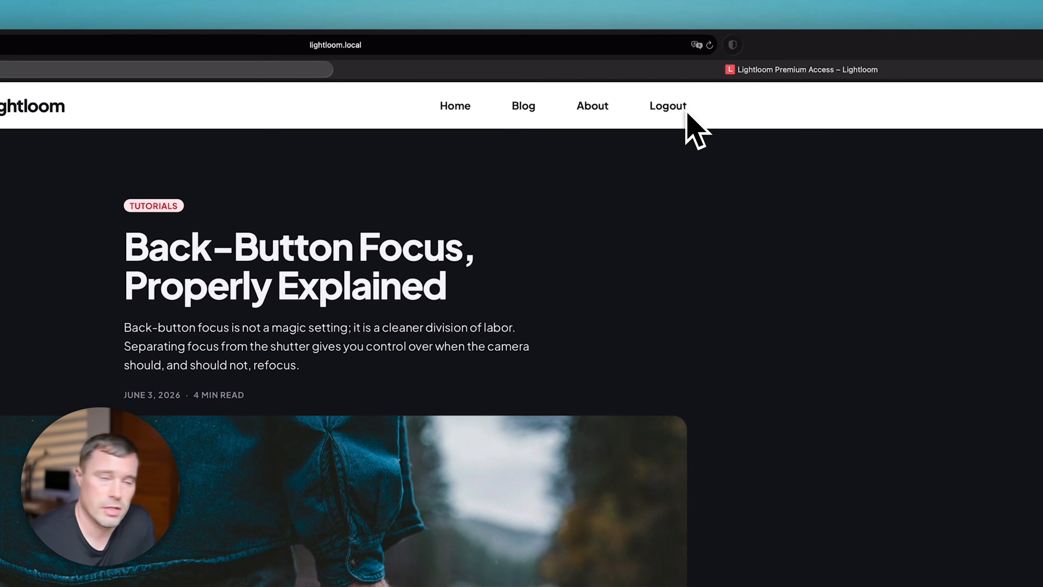
pyautogui.hotkey('ctrl', 'Left')
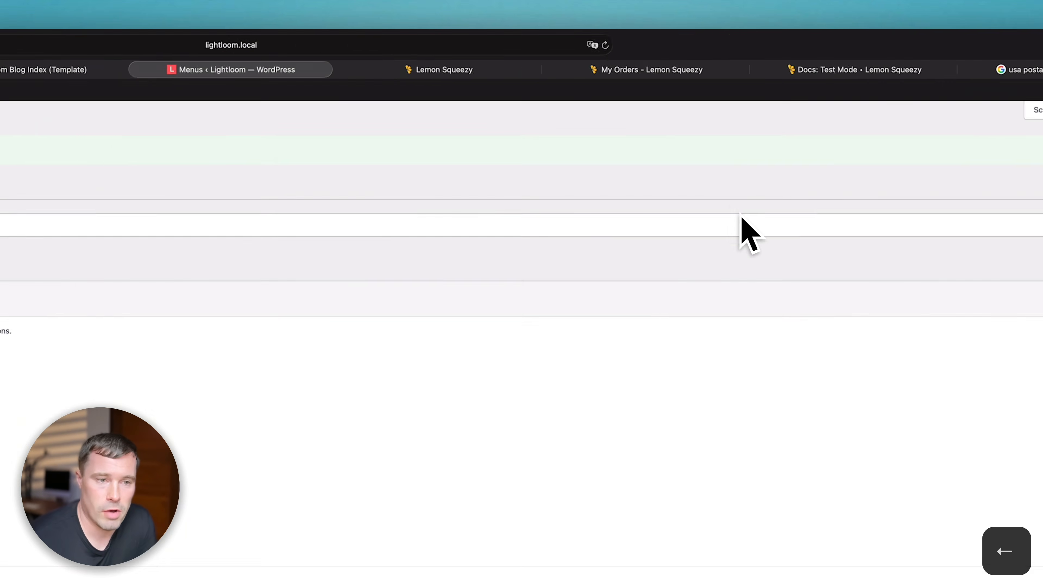
pyautogui.keyDown('super'); pyautogui.click(71, 118); pyautogui.keyUp('super')
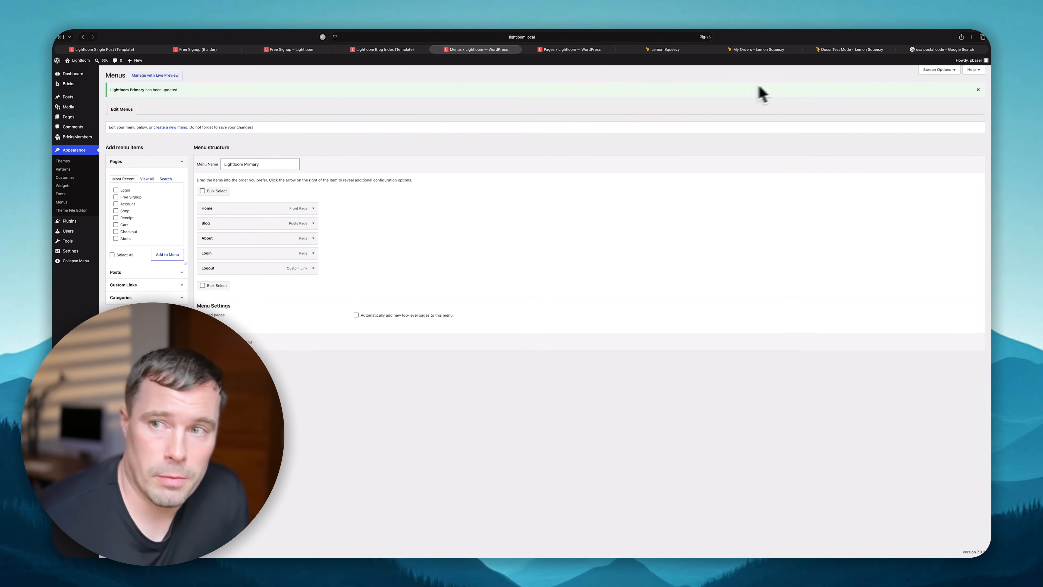
# - Delete the unsupported customer-profile block from the Account page, open it in Bricks, return to Menus
pyautogui.click(586, 50)
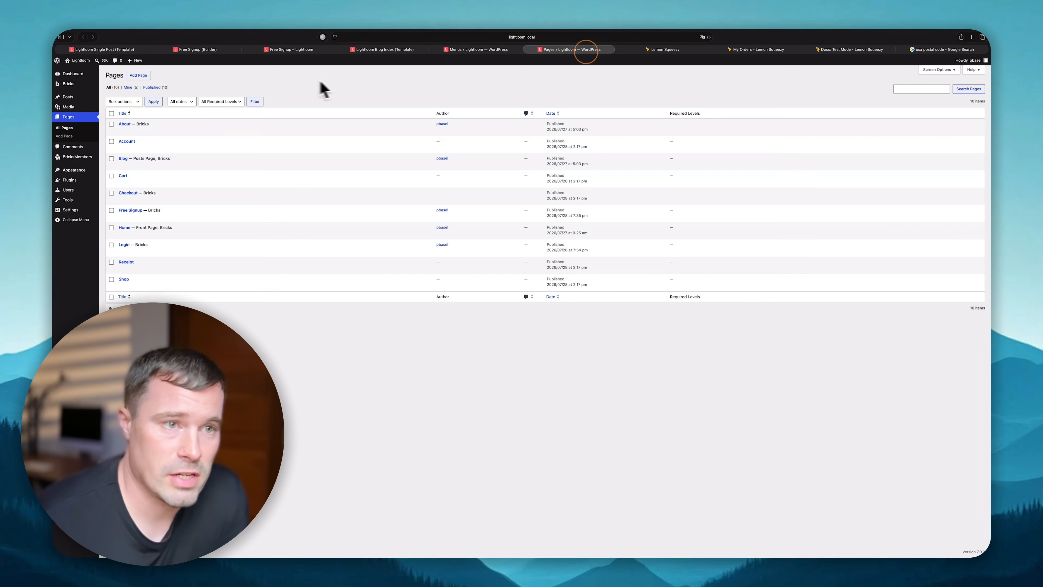
pyautogui.click(130, 142)
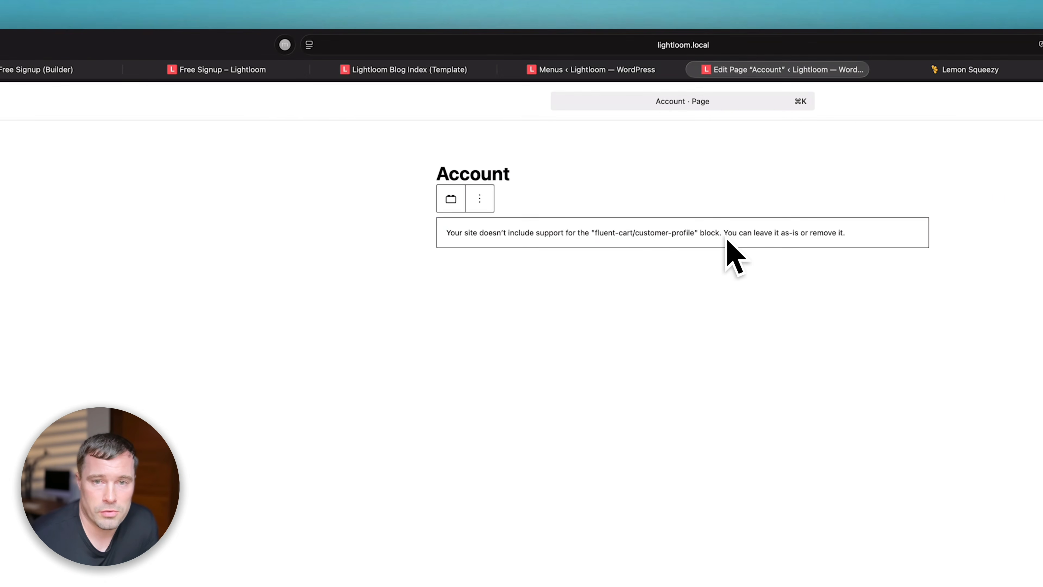
pyautogui.click(479, 199)
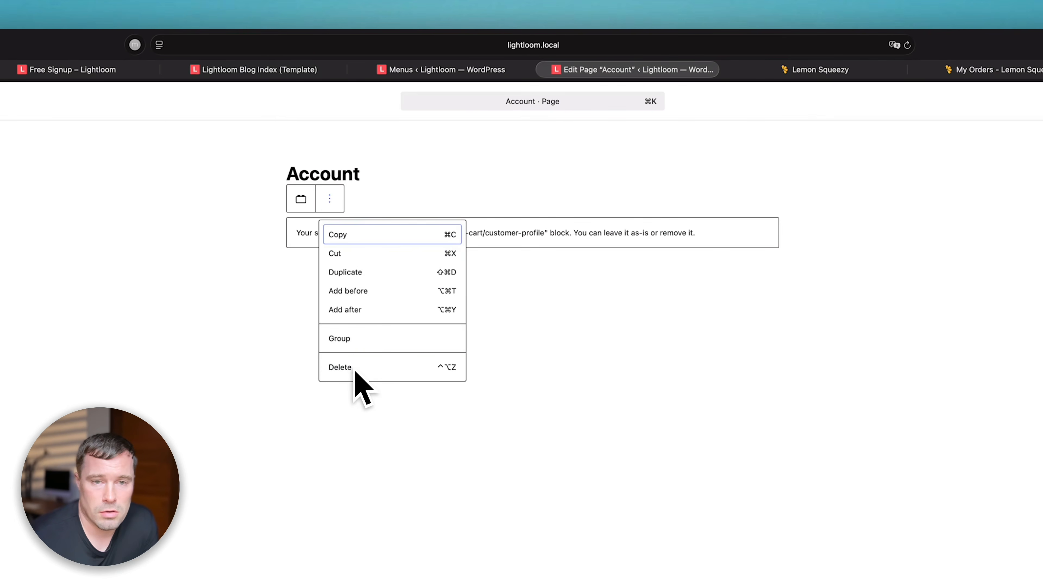
pyautogui.click(346, 366)
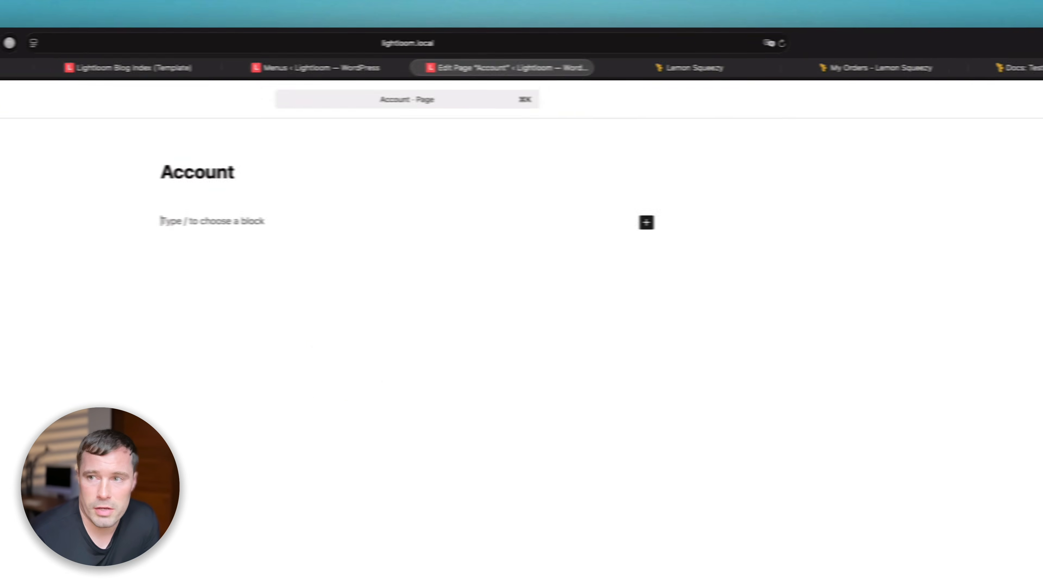
pyautogui.click(232, 103)
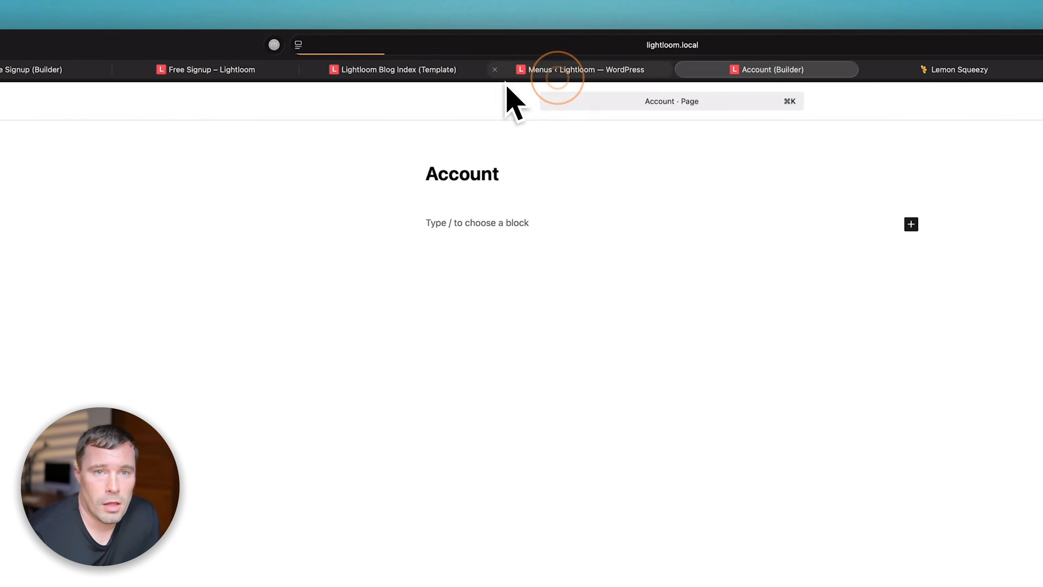
pyautogui.click(867, 70)
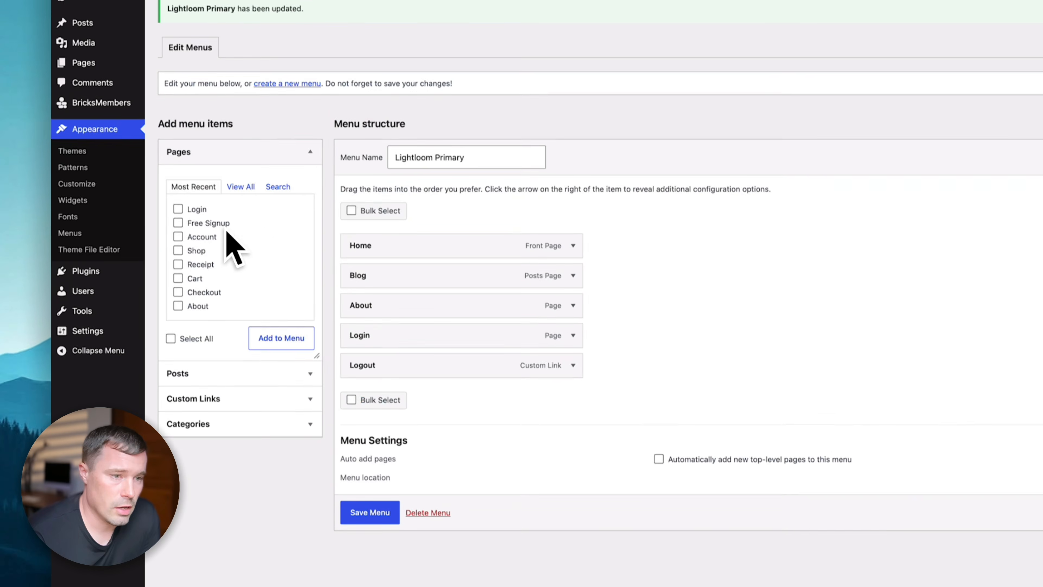
# - Add the Account page to the menu, limit its visibility to users with levels, and save
pyautogui.click(56, 294)
pyautogui.click(271, 282)
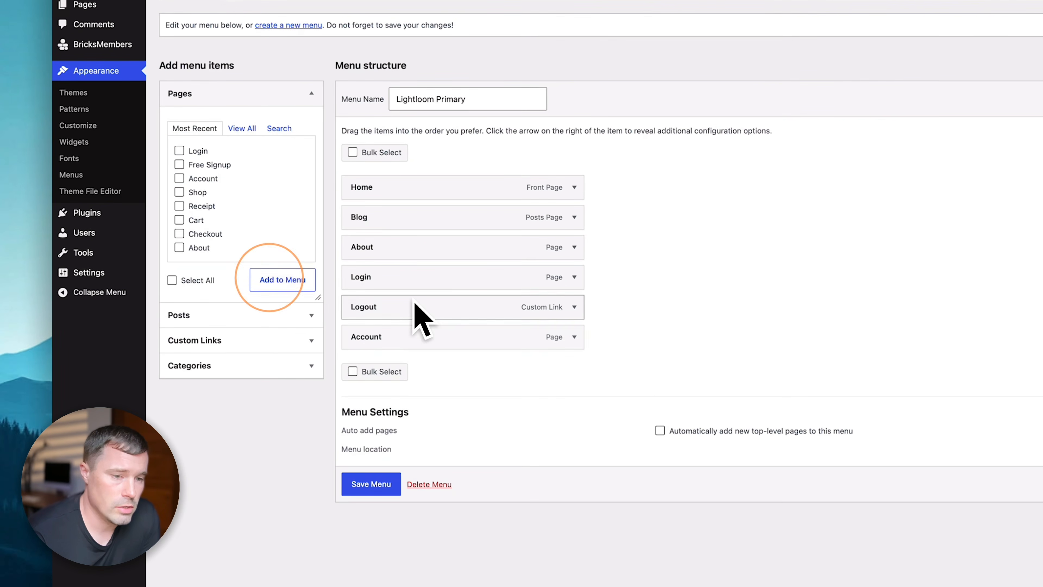
pyautogui.click(573, 337)
pyautogui.scroll(-6, 444, 370)
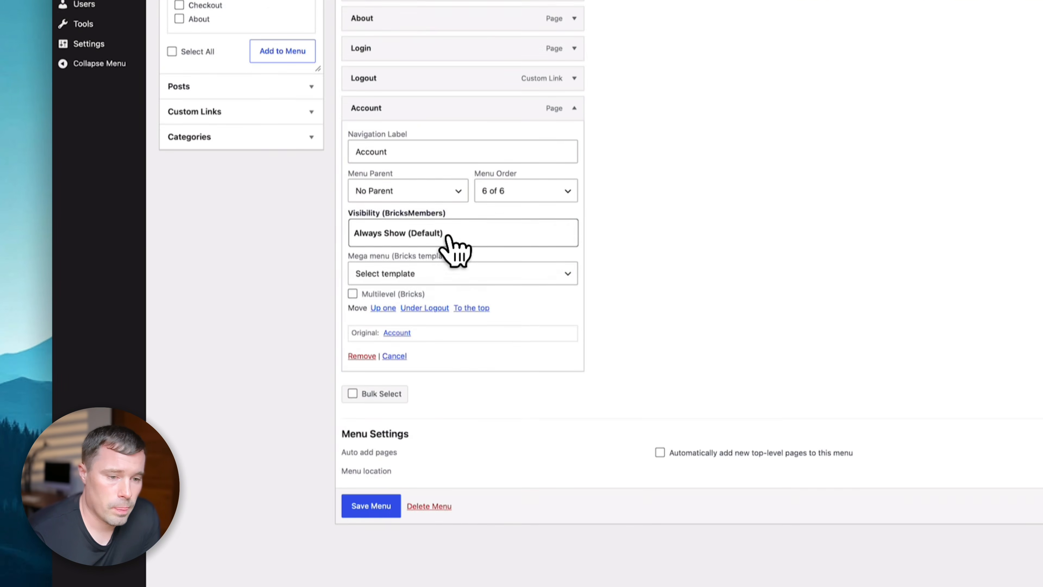
pyautogui.click(482, 202)
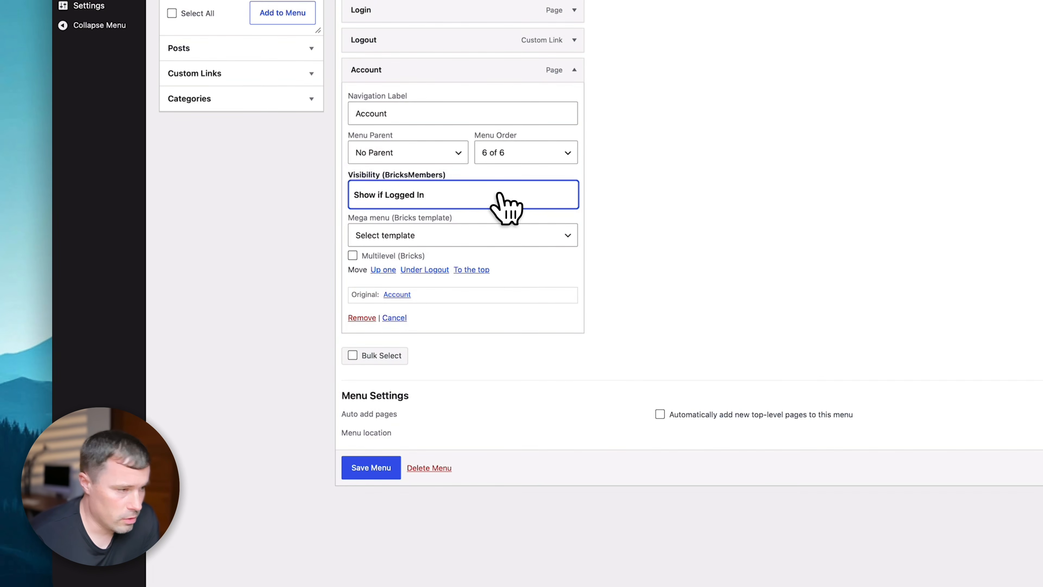
pyautogui.click(508, 214)
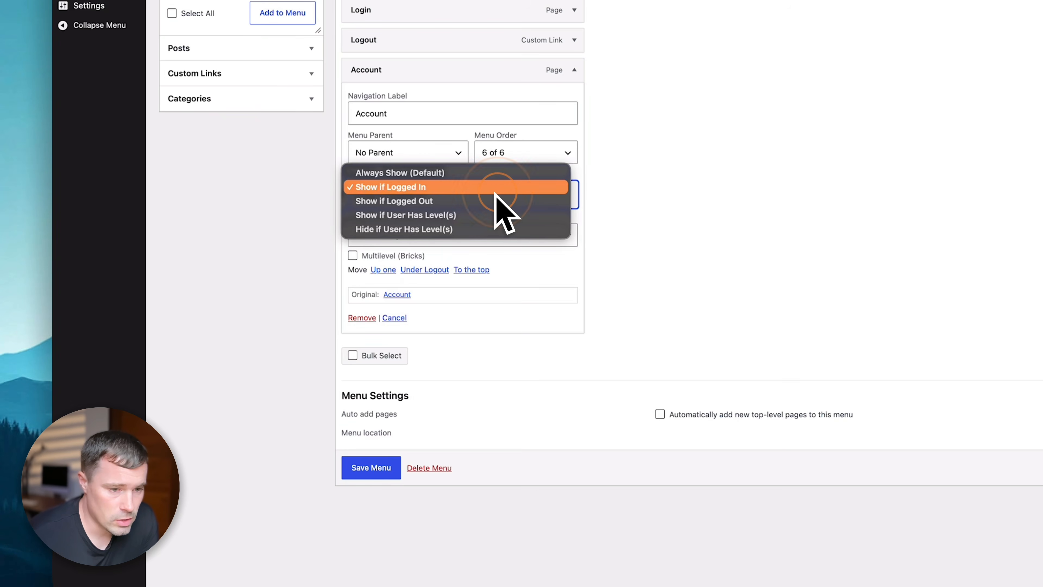
pyautogui.click(426, 223)
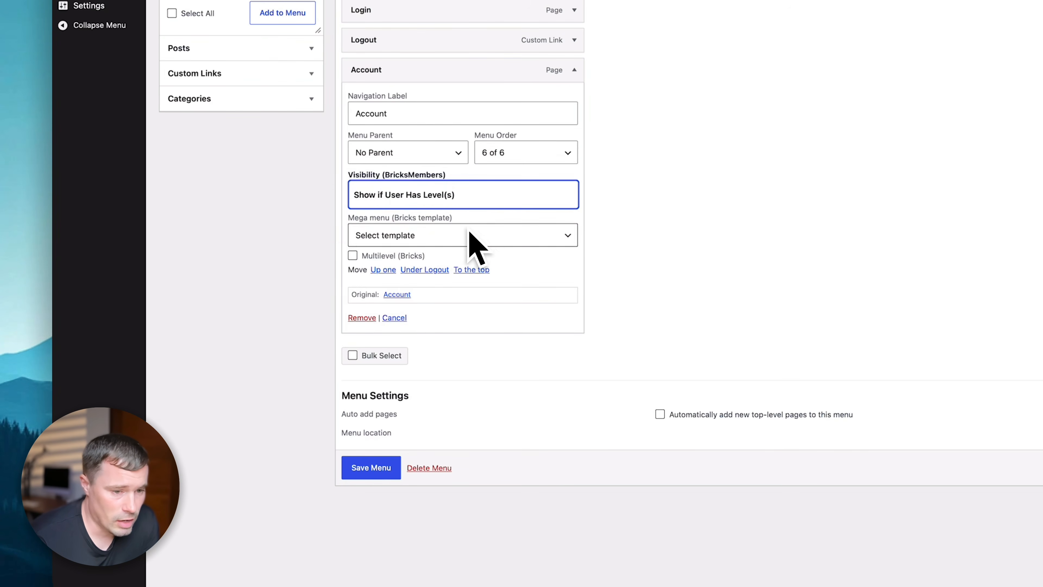
pyautogui.click(485, 189)
pyautogui.scroll(-1, 415, 431)
pyautogui.click(371, 468)
# - Change the Account item's visibility to Show if Logged In and save the menu again
pyautogui.scroll(3, 552, 186)
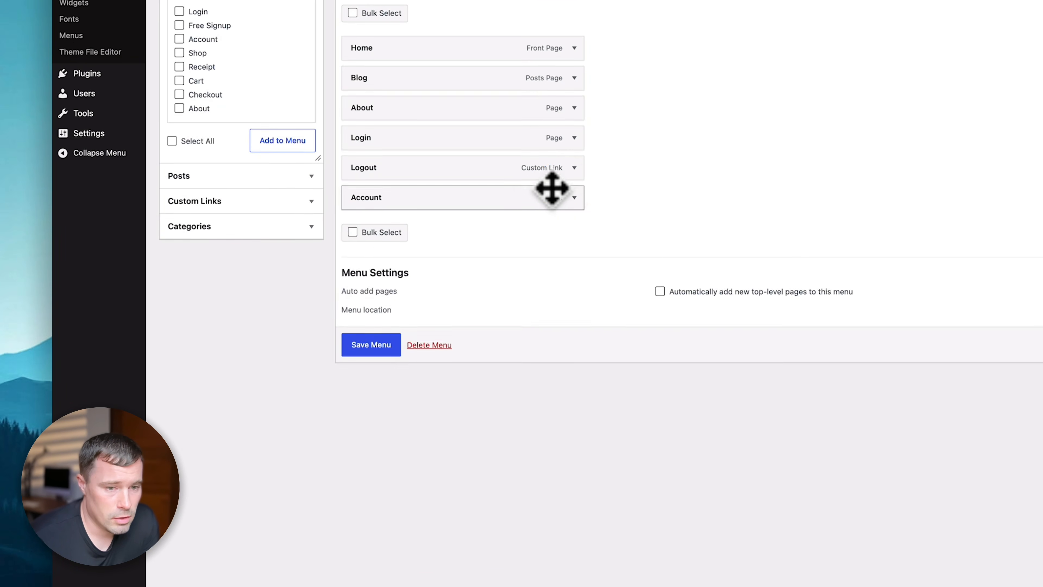
pyautogui.click(574, 210)
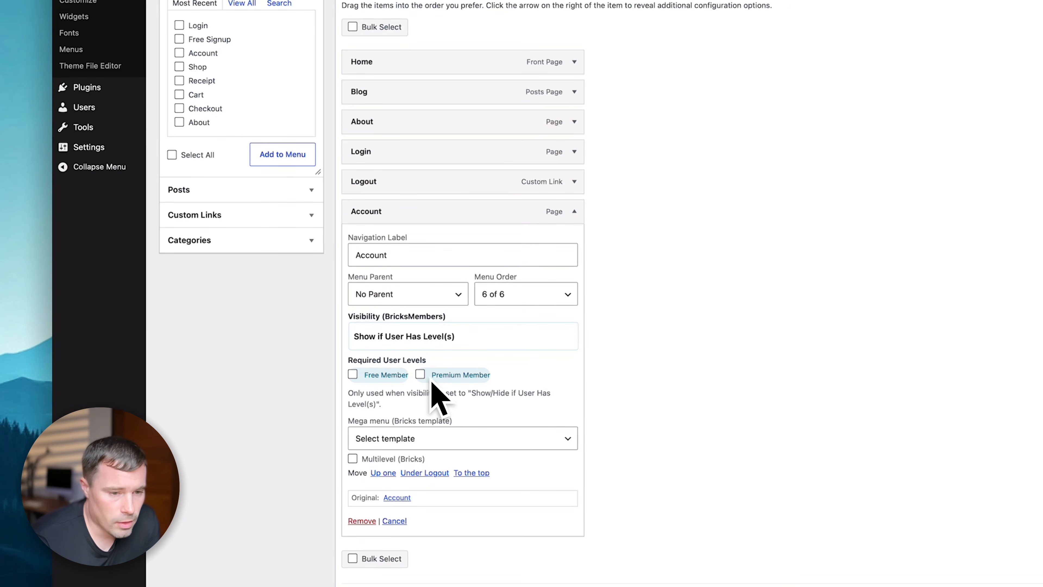
pyautogui.scroll(-2, 413, 340)
pyautogui.click(415, 292)
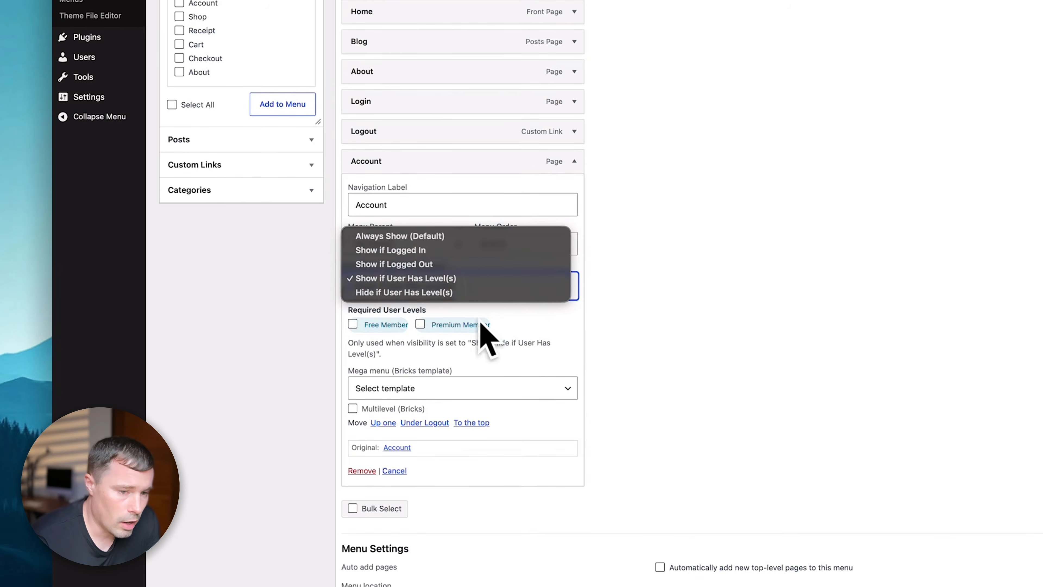
pyautogui.click(570, 332)
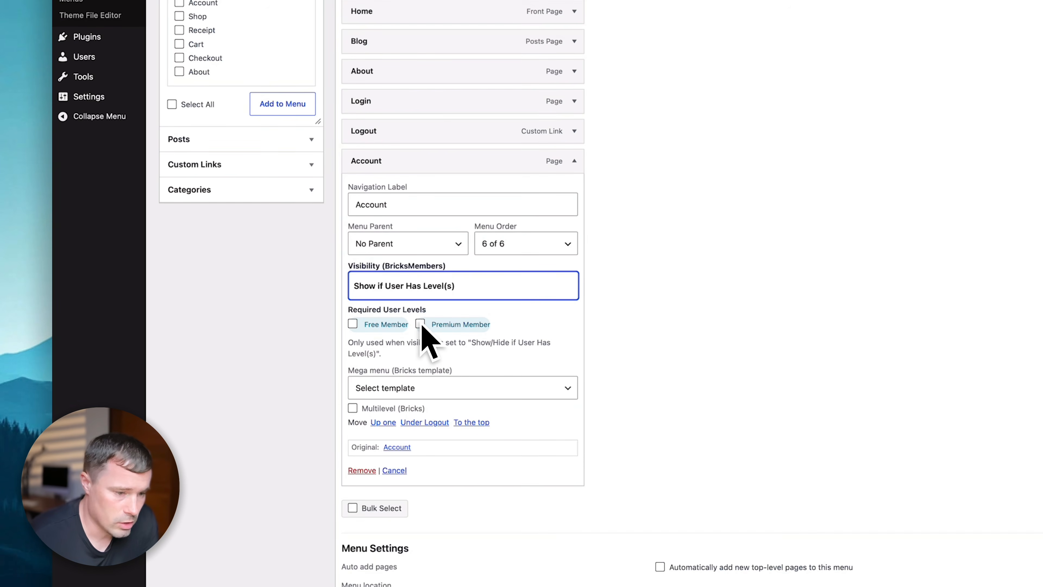
pyautogui.click(473, 294)
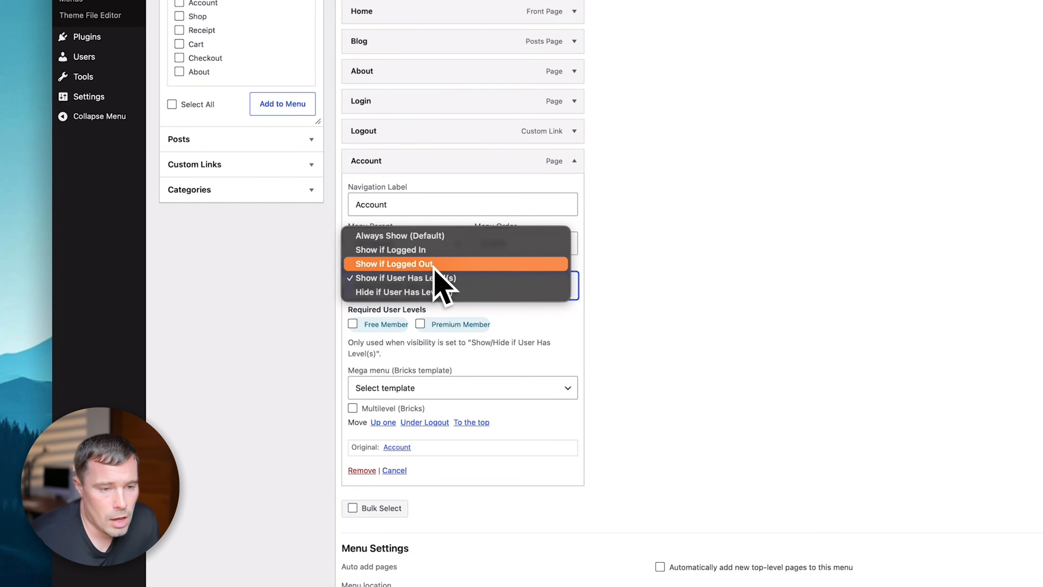
pyautogui.scroll(-2, 439, 263)
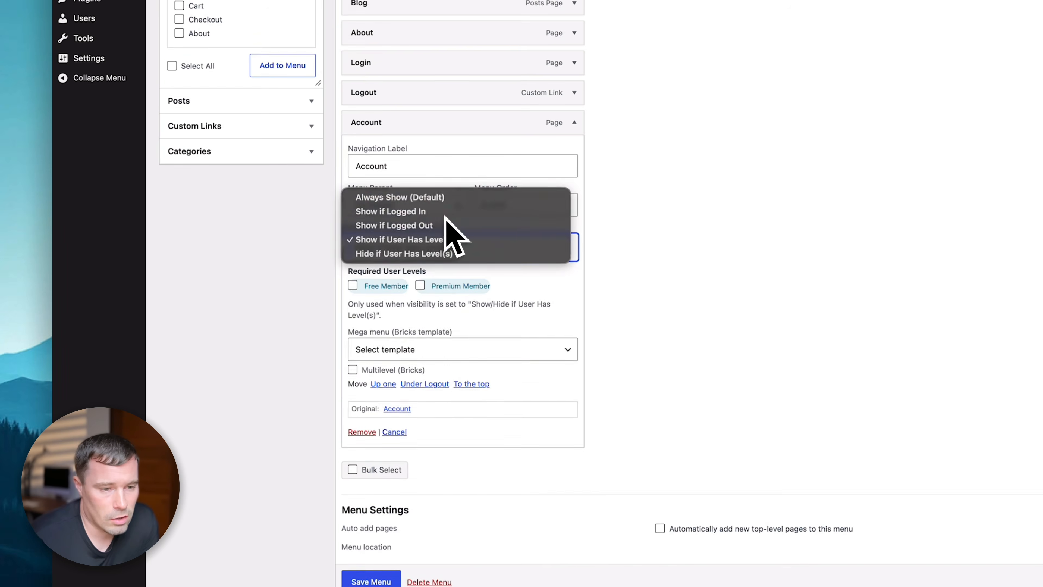
pyautogui.click(446, 211)
pyautogui.click(388, 510)
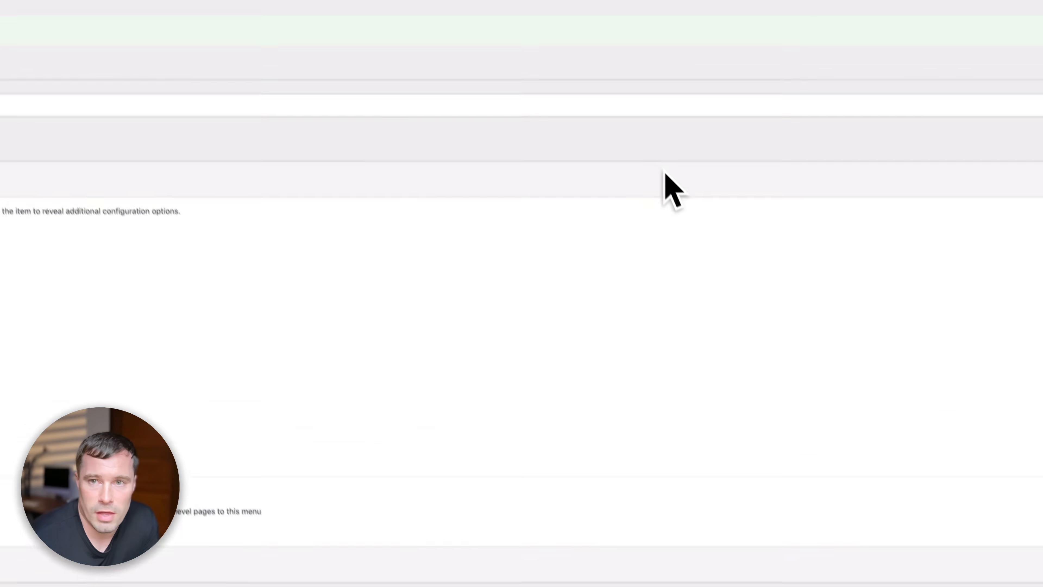
# - Paste the copied blog hero and post grid into the Account page and remove the post card
pyautogui.click(583, 47)
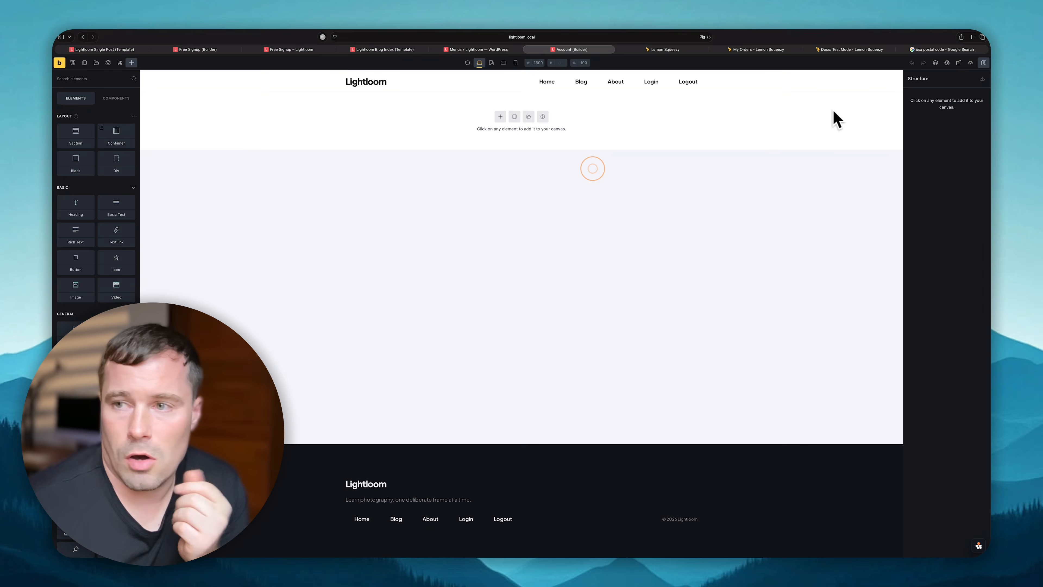
pyautogui.click(983, 80)
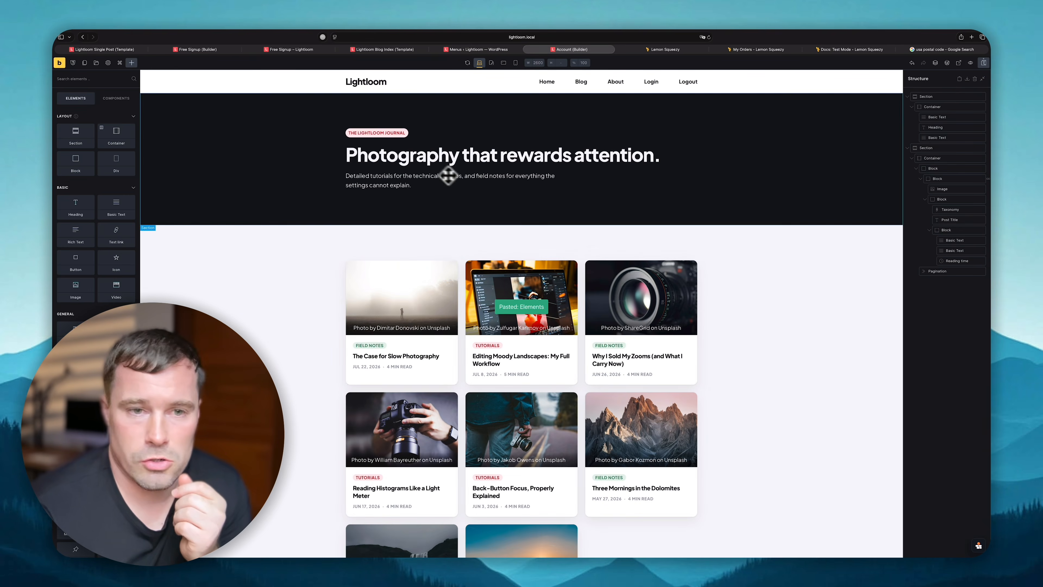
pyautogui.click(448, 288)
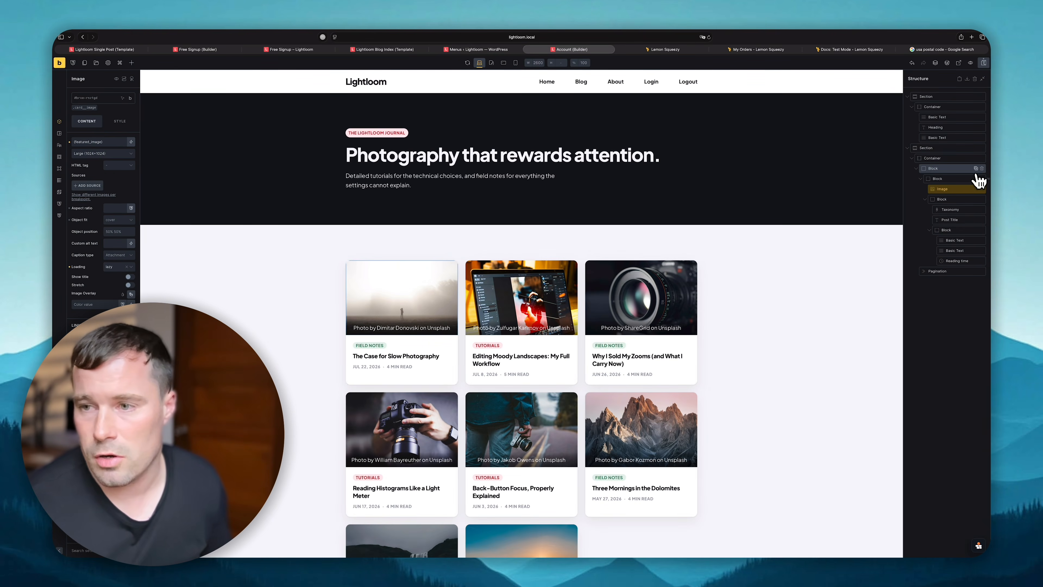
pyautogui.click(983, 168)
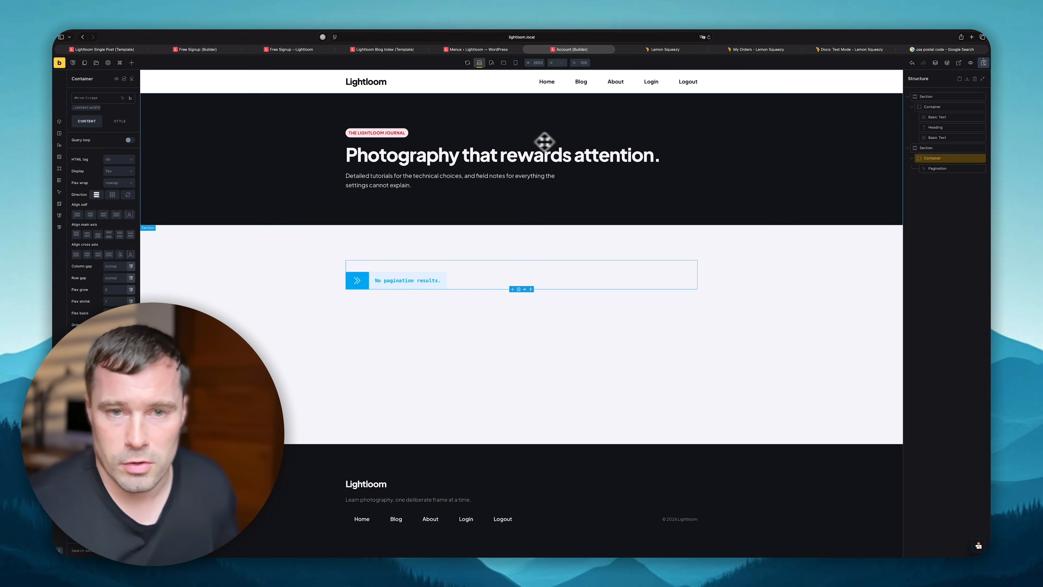
# - Change the hero heading to 'Account' and replace the tag text above it
pyautogui.click(513, 160)
pyautogui.write('A')
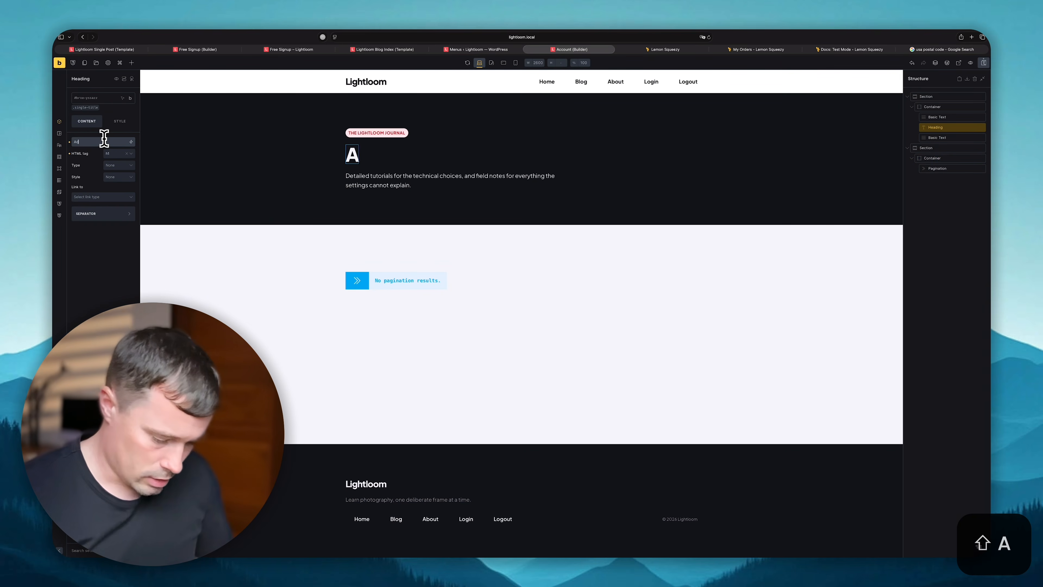
pyautogui.write('ccount')
pyautogui.click(377, 132)
pyautogui.tripleClick(99, 137)
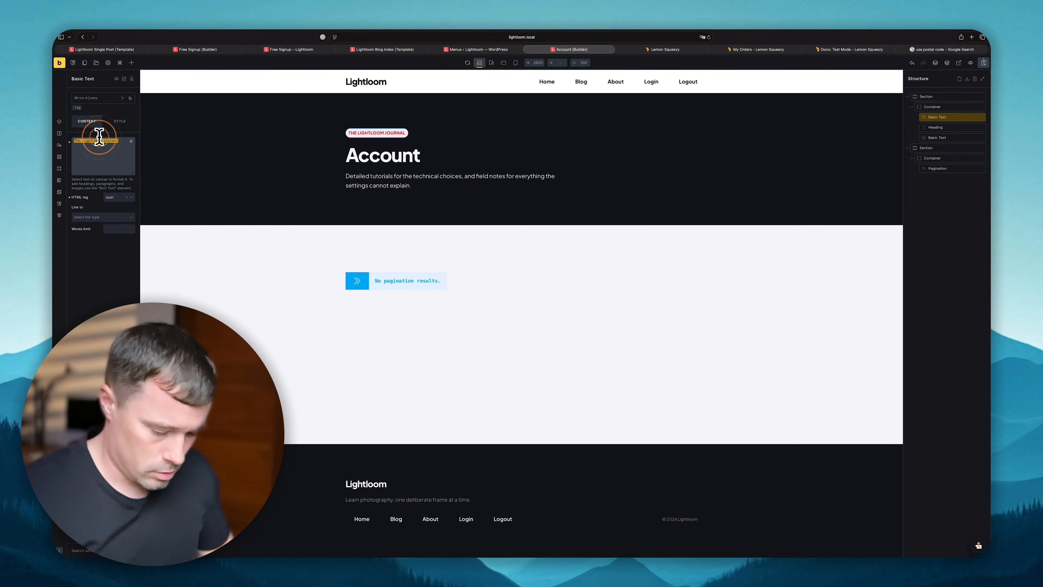
pyautogui.write('Your Sapce')
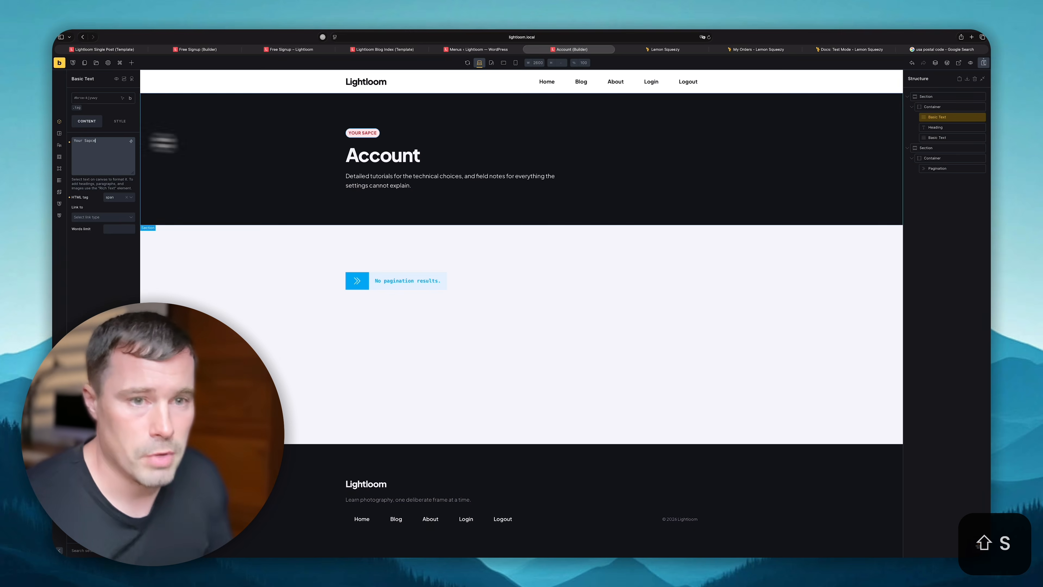
pyautogui.click(443, 276)
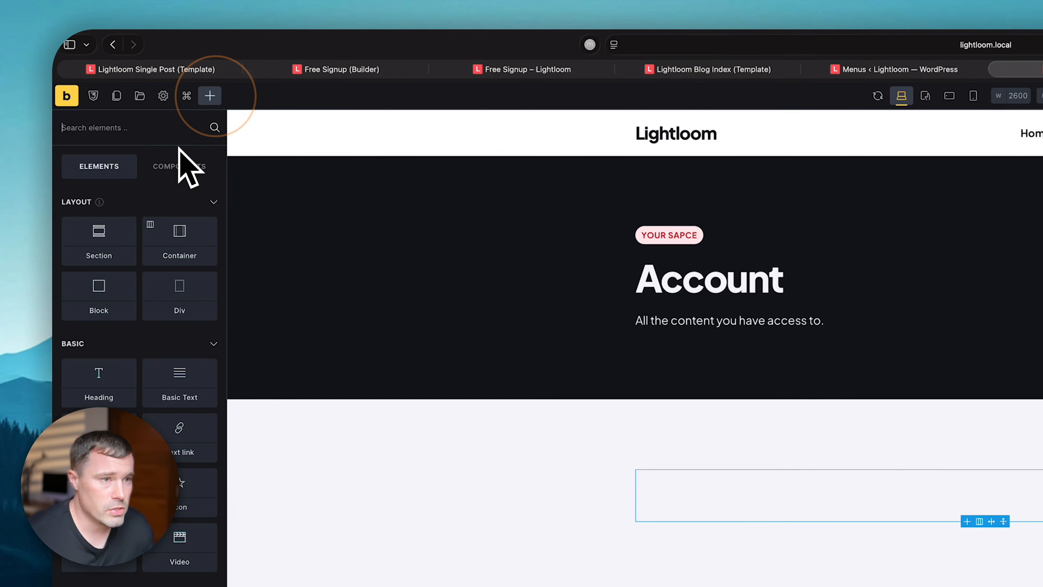
# - Add a heading reading 'Premium Content' to the Account page
pyautogui.write('head')
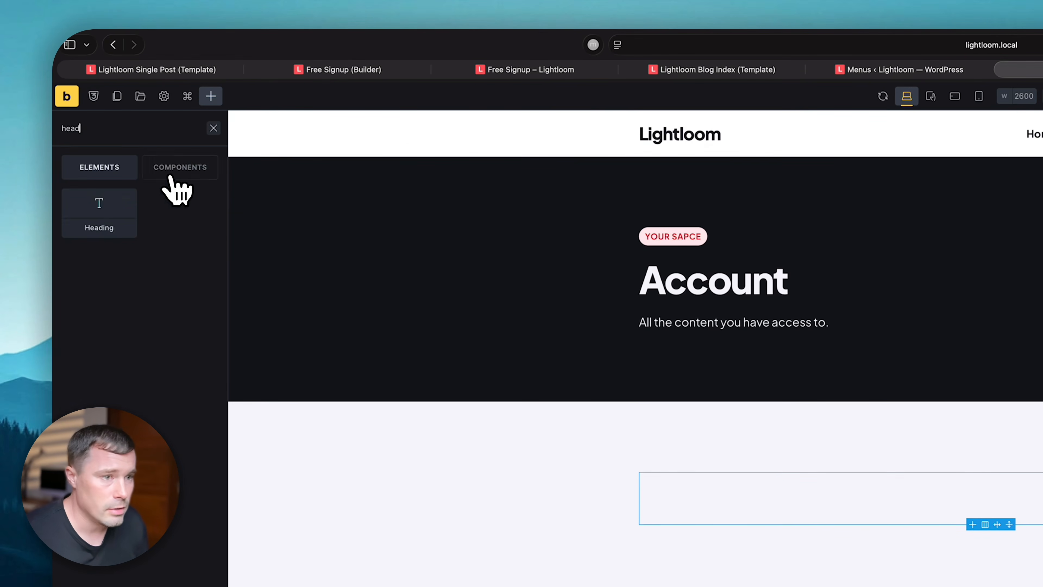
pyautogui.click(99, 205)
pyautogui.click(698, 483)
pyautogui.tripleClick(120, 212)
pyautogui.write('Premi')
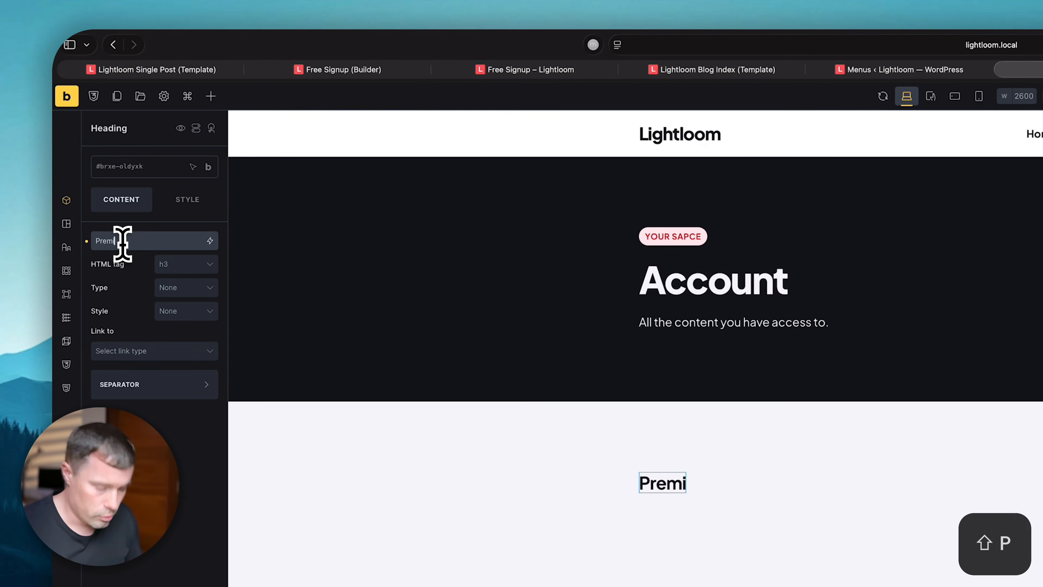
pyautogui.write('um Content')
pyautogui.click(718, 585)
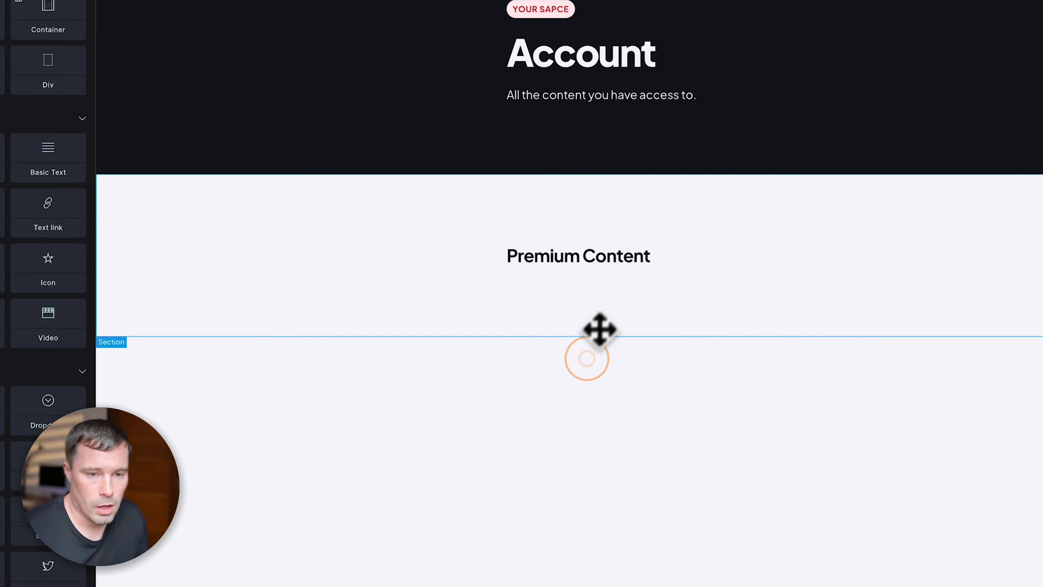
pyautogui.click(763, 486)
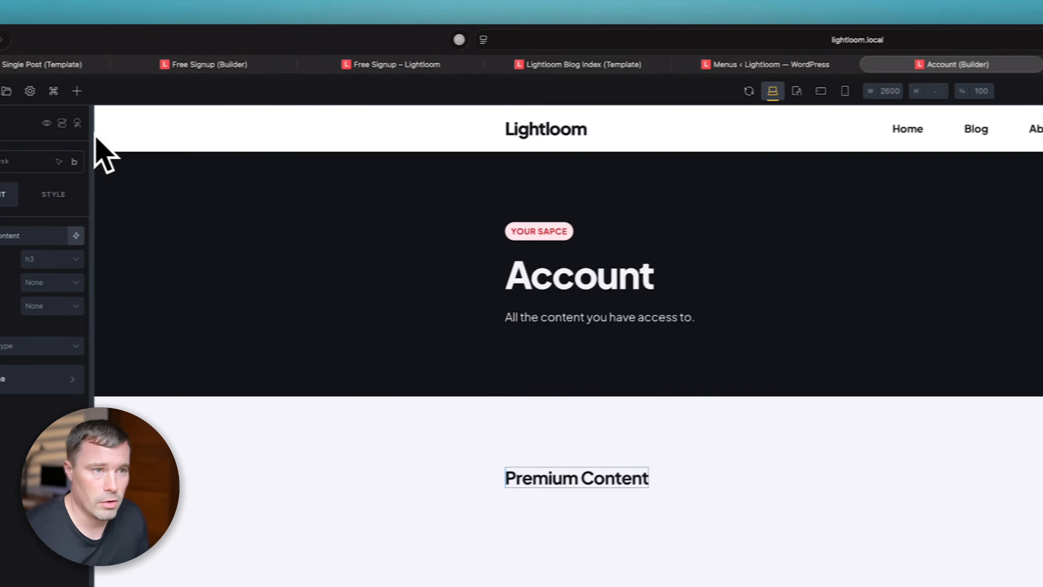
# - Add a 'Post Grid' block below Premium Content with a nested 'Post Outer' block inside
pyautogui.click(196, 95)
pyautogui.click(197, 98)
pyautogui.click(196, 96)
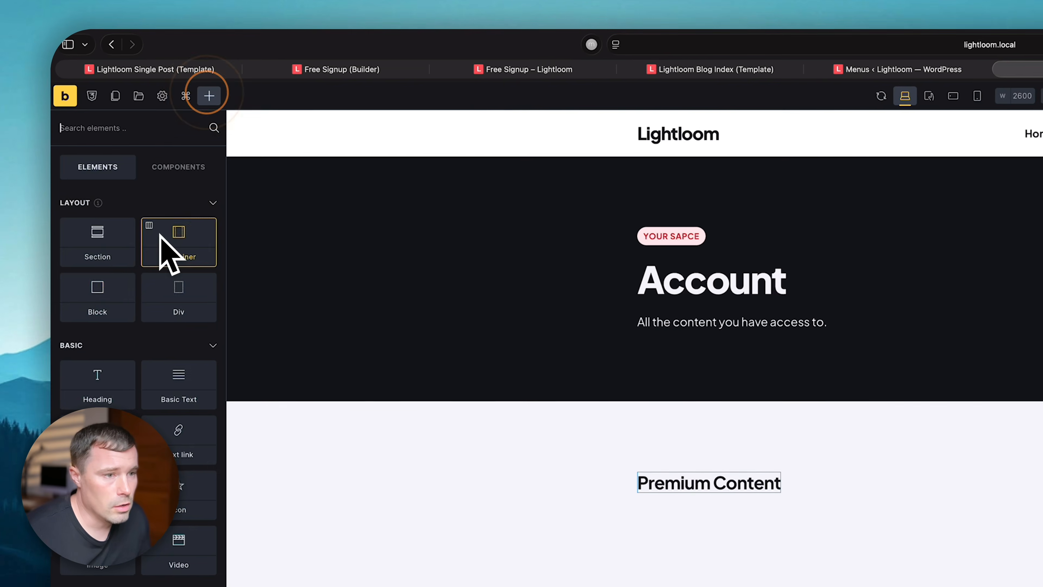
pyautogui.click(78, 302)
pyautogui.click(801, 512)
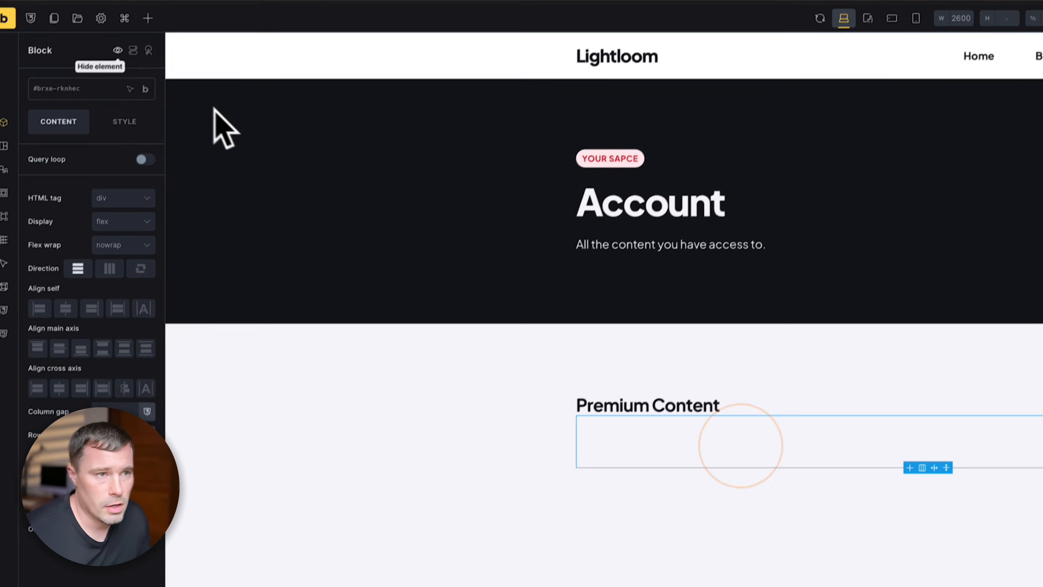
pyautogui.click(206, 79)
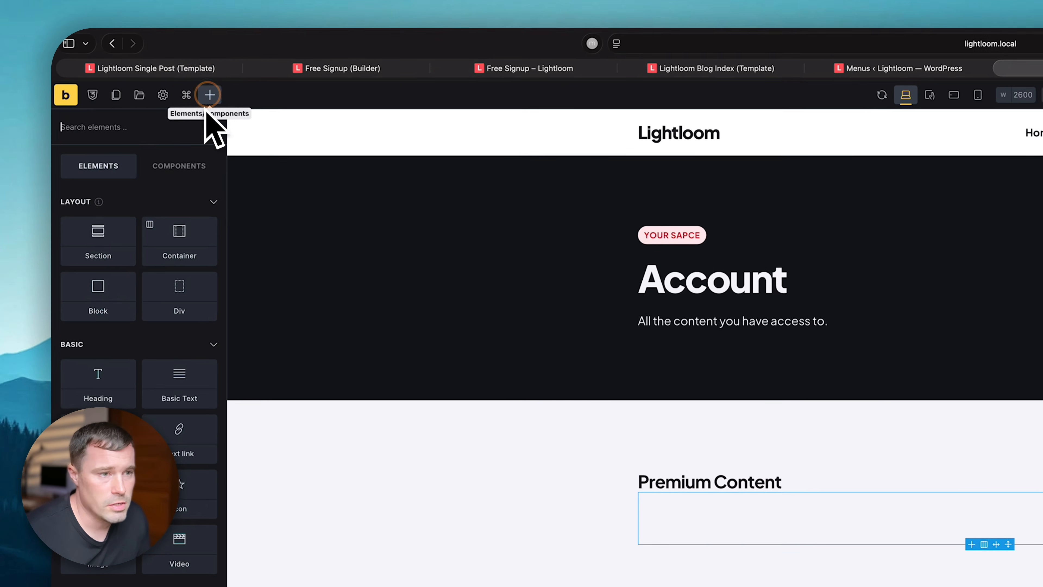
pyautogui.click(99, 305)
pyautogui.doubleClick(900, 292)
pyautogui.write('Post Grid')
pyautogui.click(897, 313)
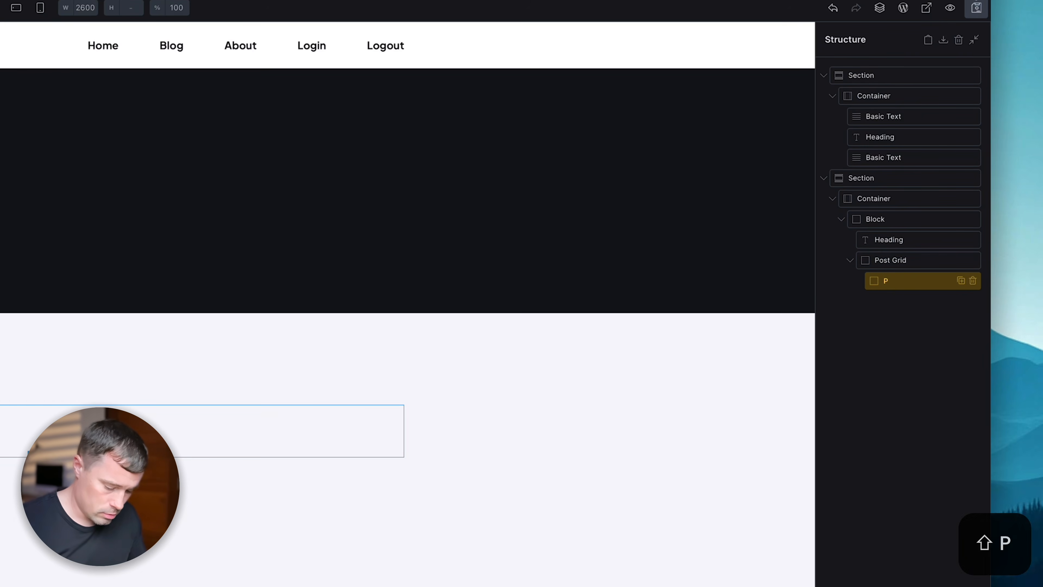
pyautogui.click(898, 280)
# - Place an Image element and a Heading beneath it inside Post Outer
pyautogui.click(131, 62)
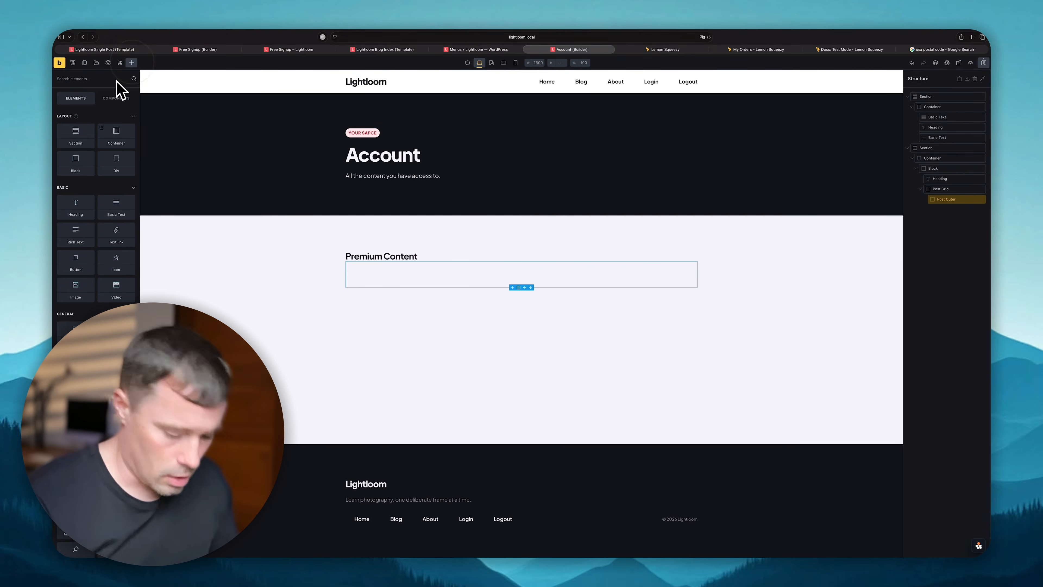
pyautogui.write('image')
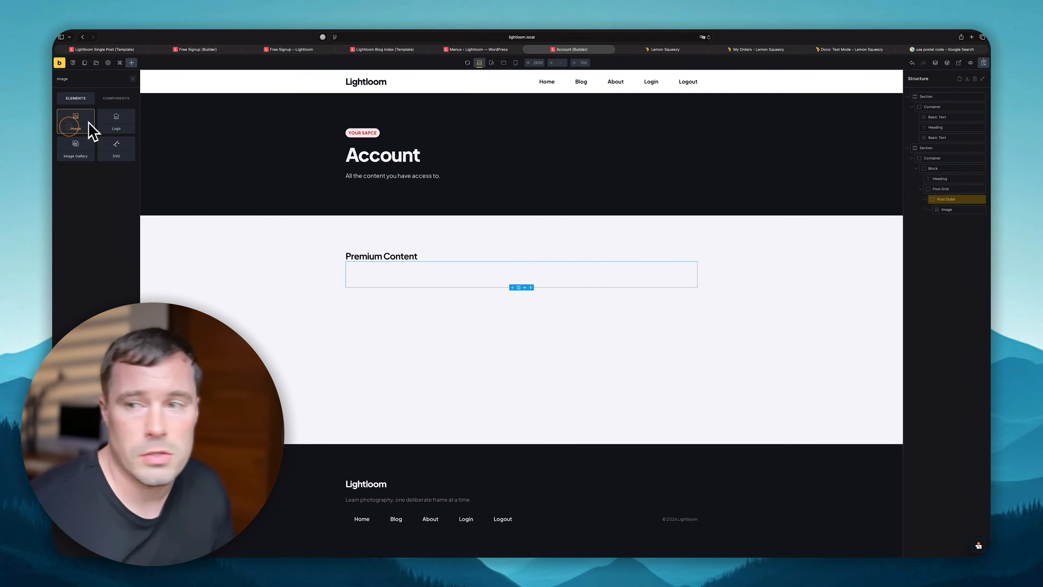
pyautogui.click(89, 123)
pyautogui.click(951, 210)
pyautogui.click(951, 223)
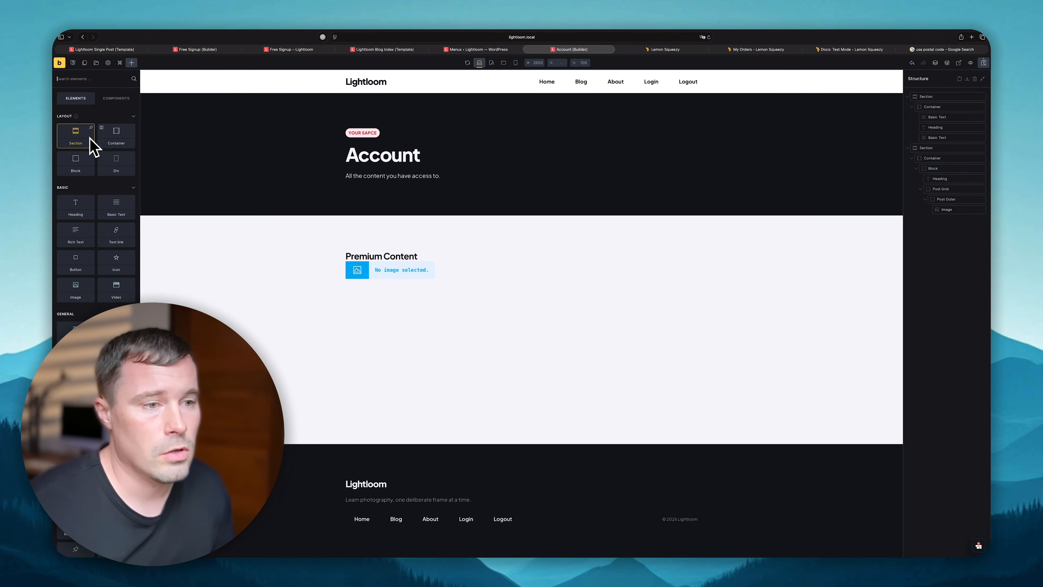
pyautogui.moveTo(85, 215); pyautogui.dragTo(944, 210)
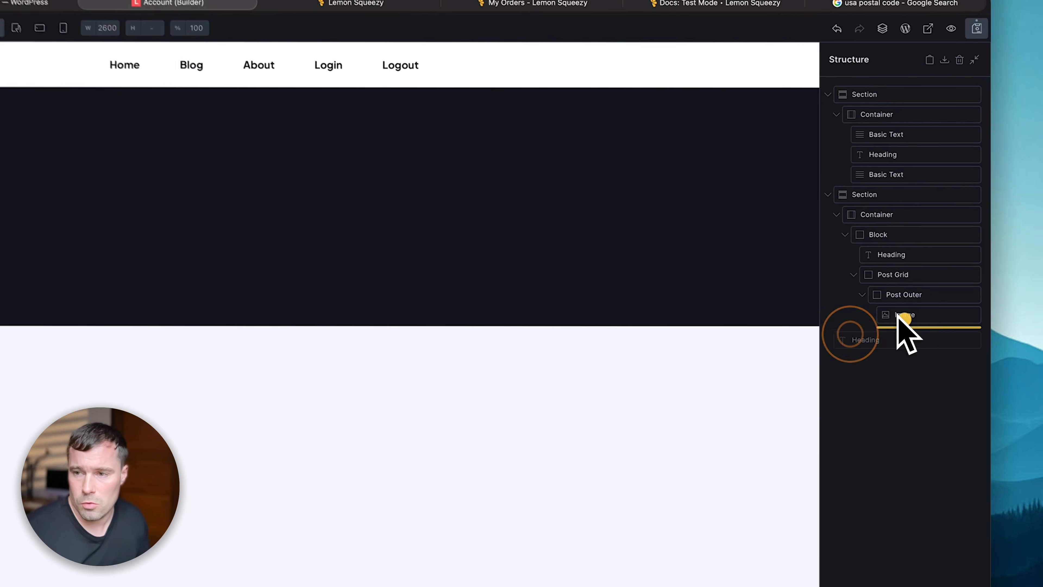
pyautogui.moveTo(898, 318); pyautogui.dragTo(899, 329)
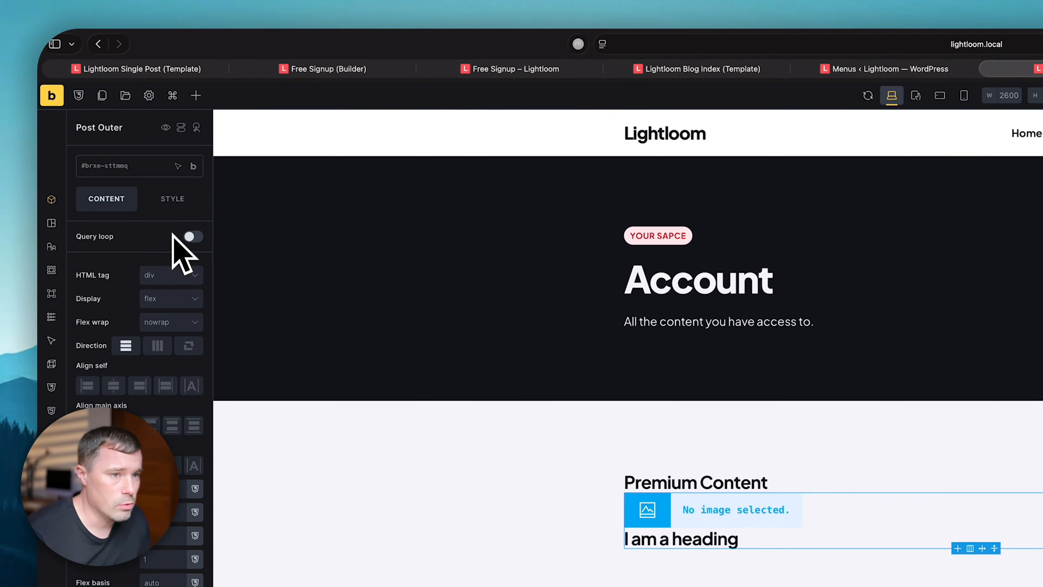
# - Turn on a Posts query loop for Post Outer and review its posts-per-page setting
pyautogui.click(205, 237)
pyautogui.click(210, 255)
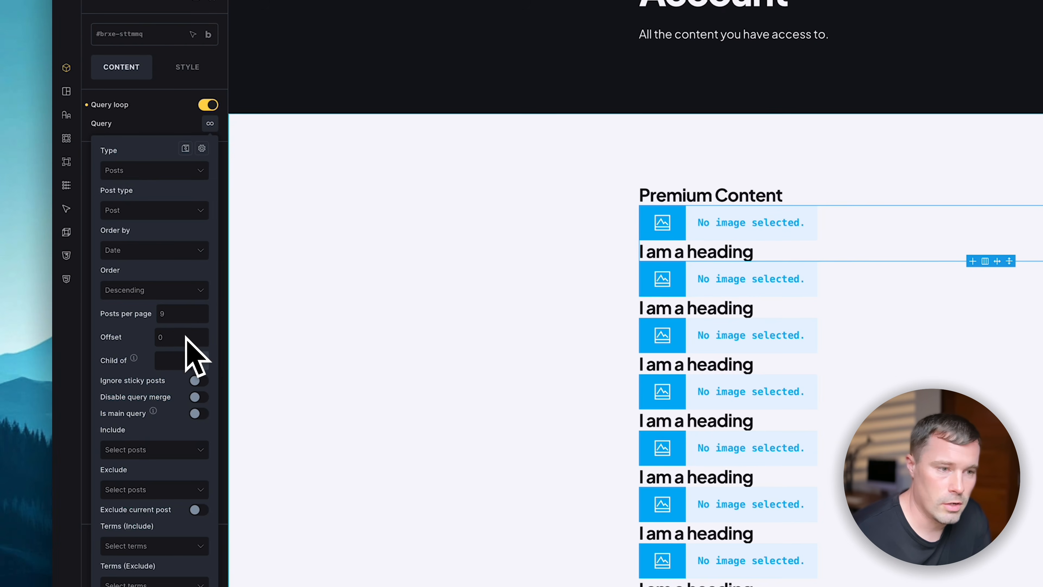
pyautogui.click(180, 312)
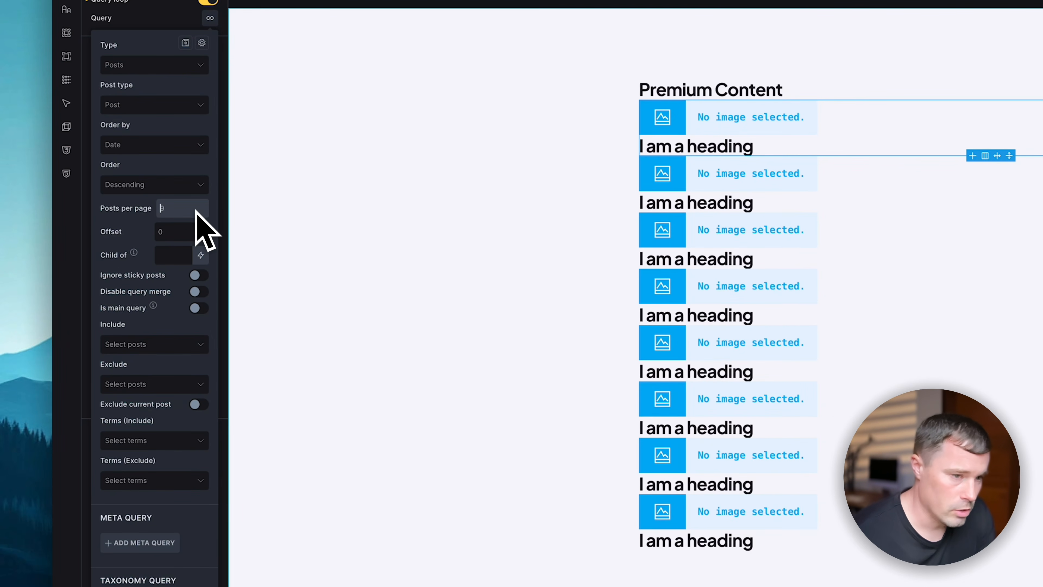
pyautogui.scroll(-5, 189, 448)
pyautogui.scroll(5, 186, 431)
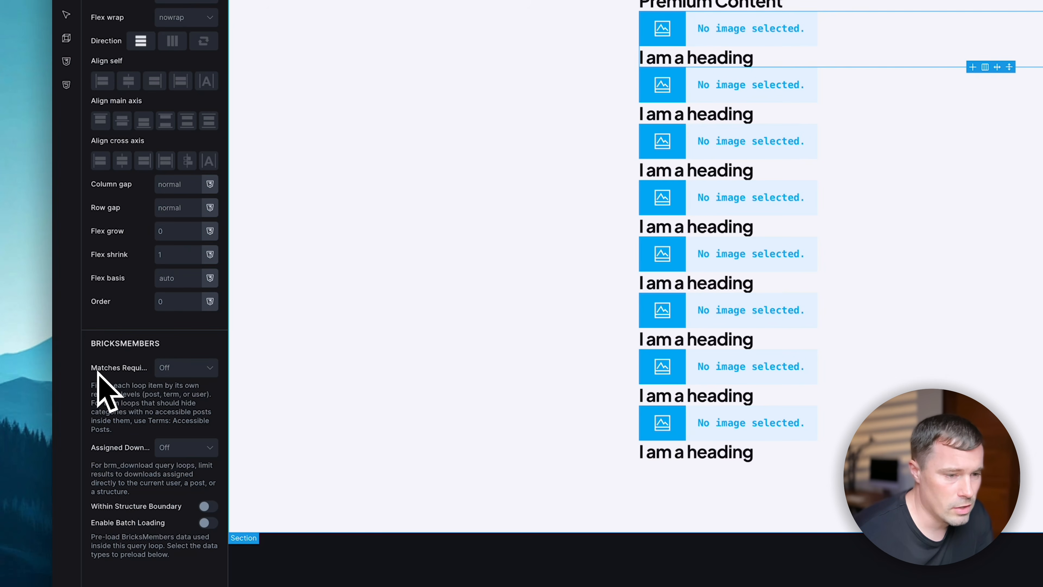
# - Set the loop query's Matches Required option to Match so only level-matched posts show
pyautogui.click(171, 372)
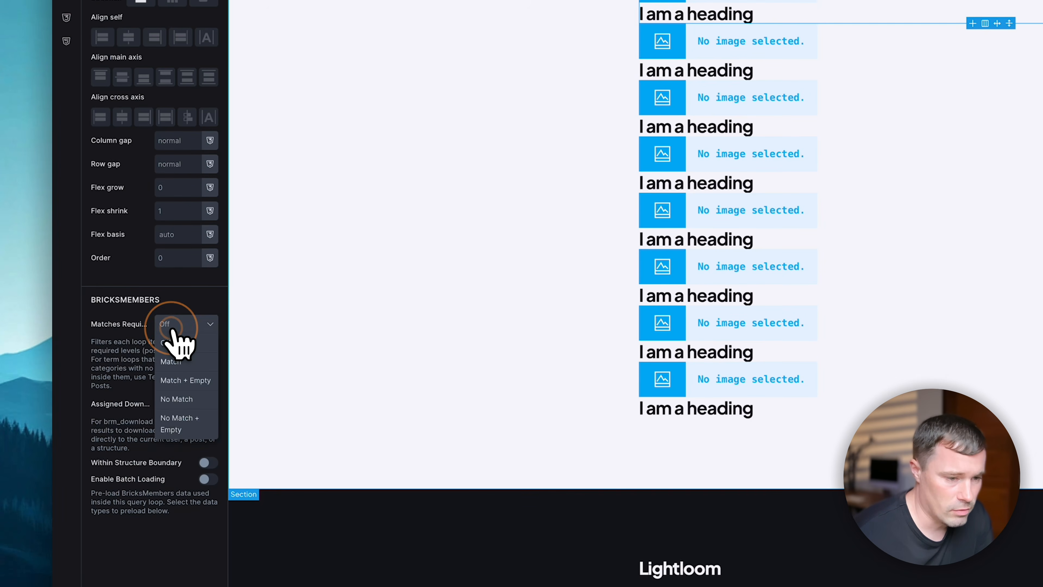
pyautogui.click(169, 404)
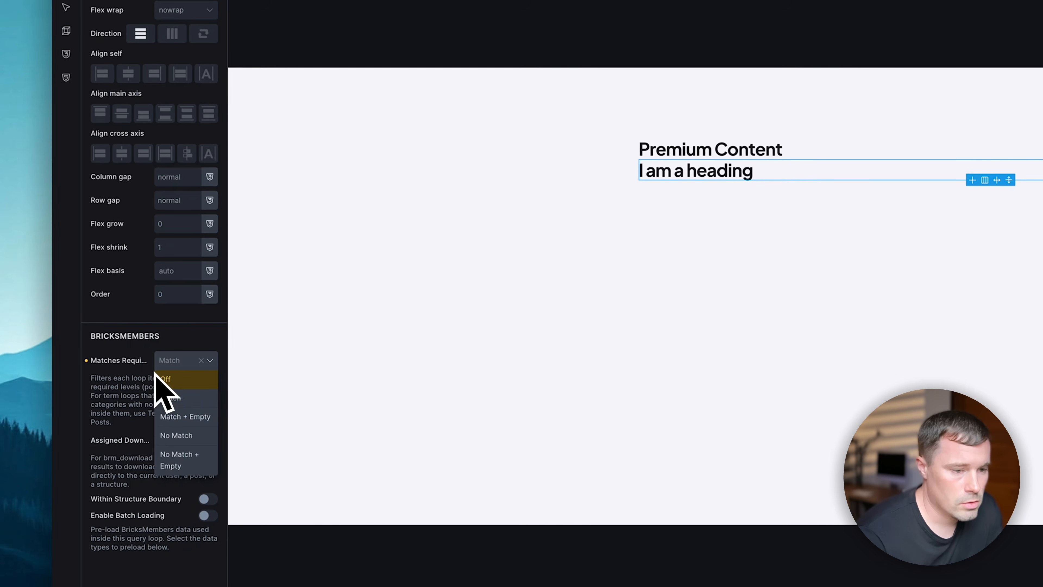
pyautogui.click(178, 397)
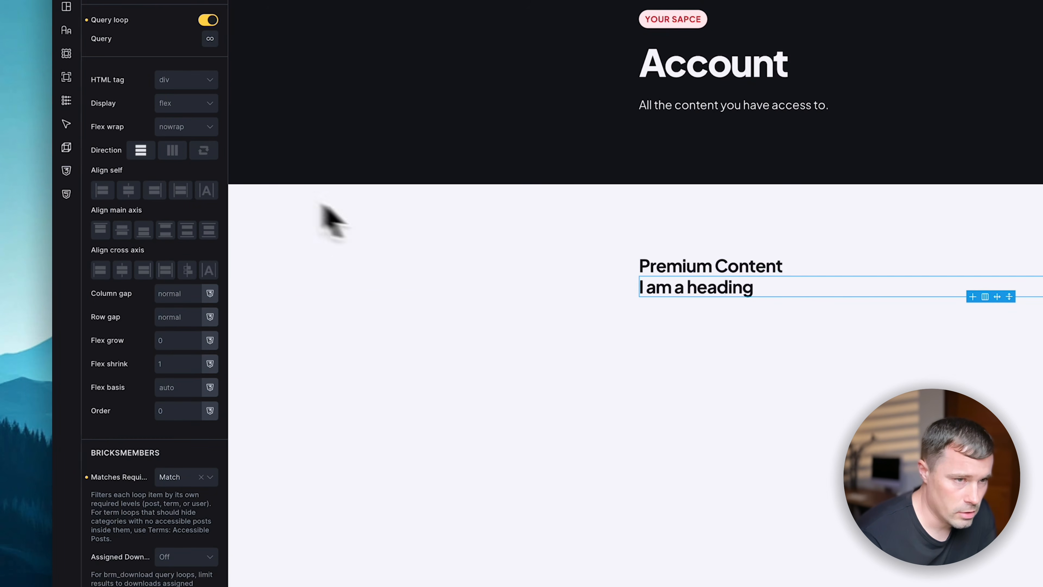
pyautogui.click(210, 38)
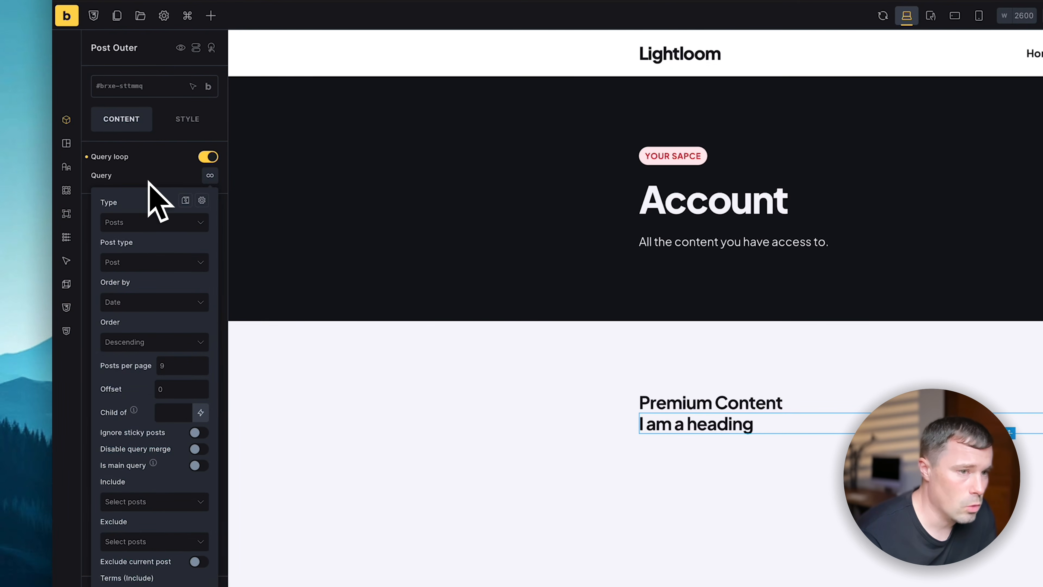
pyautogui.click(147, 177)
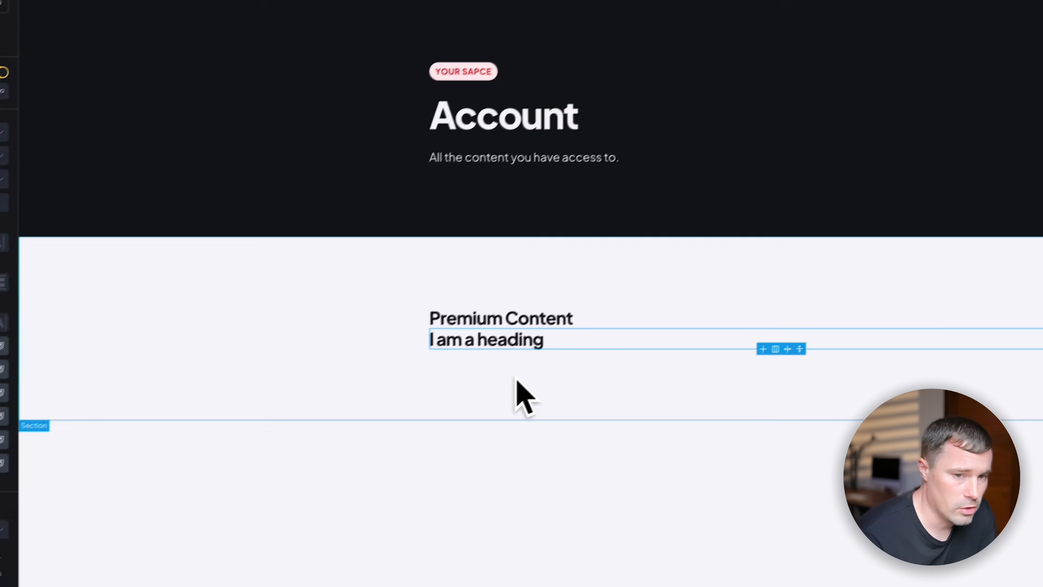
# - Replace the looped heading's placeholder text with the {post_title} dynamic tag
pyautogui.click(927, 315)
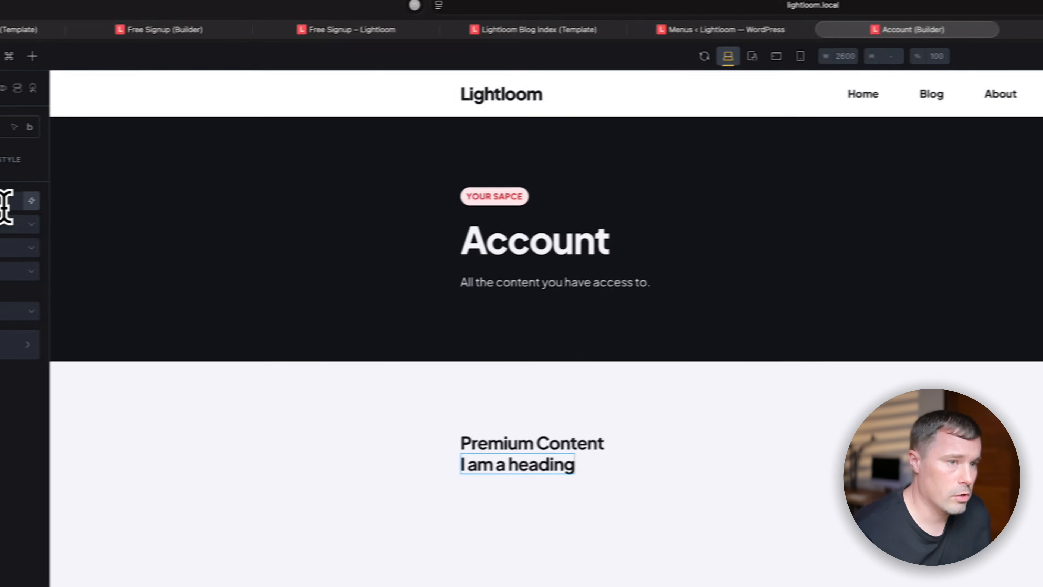
pyautogui.tripleClick(144, 208)
pyautogui.press('BackSpace')
pyautogui.click(210, 208)
pyautogui.click(163, 271)
pyautogui.click(164, 289)
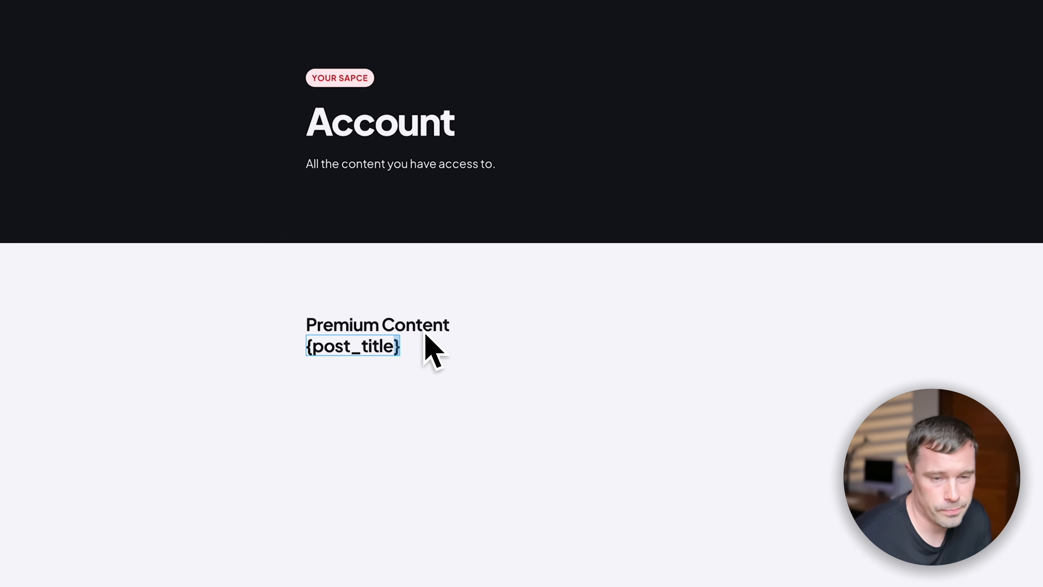
# - Set the Image element to {featured_image} and view the Account page on the frontend
pyautogui.click(921, 292)
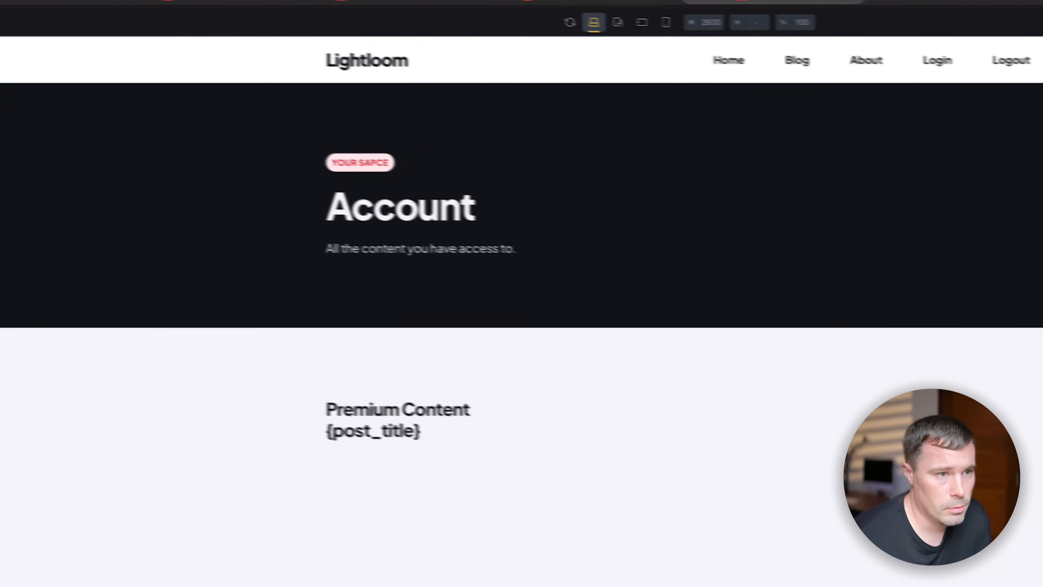
pyautogui.click(209, 200)
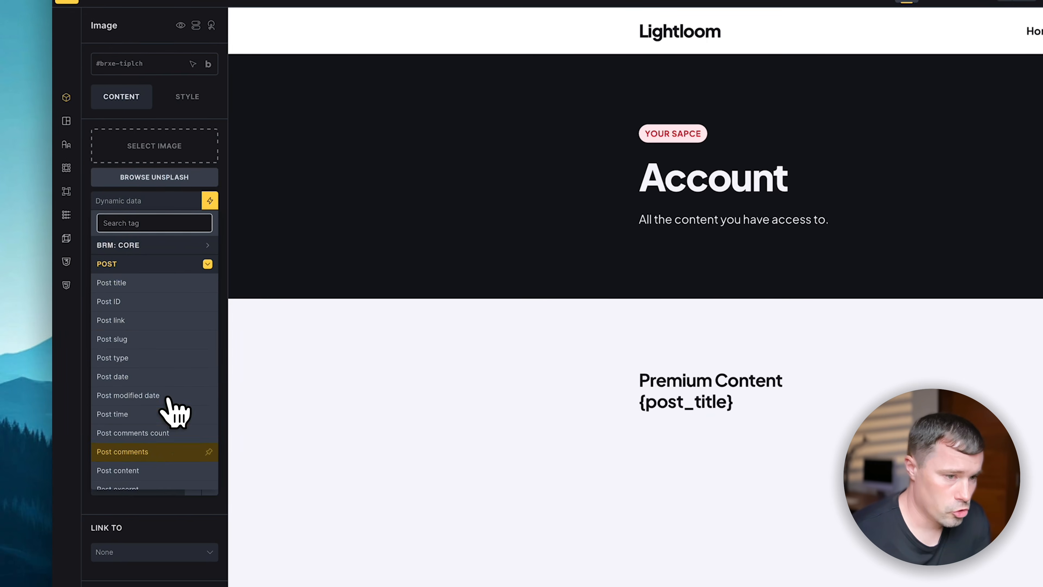
pyautogui.scroll(-3, 177, 412)
pyautogui.click(143, 382)
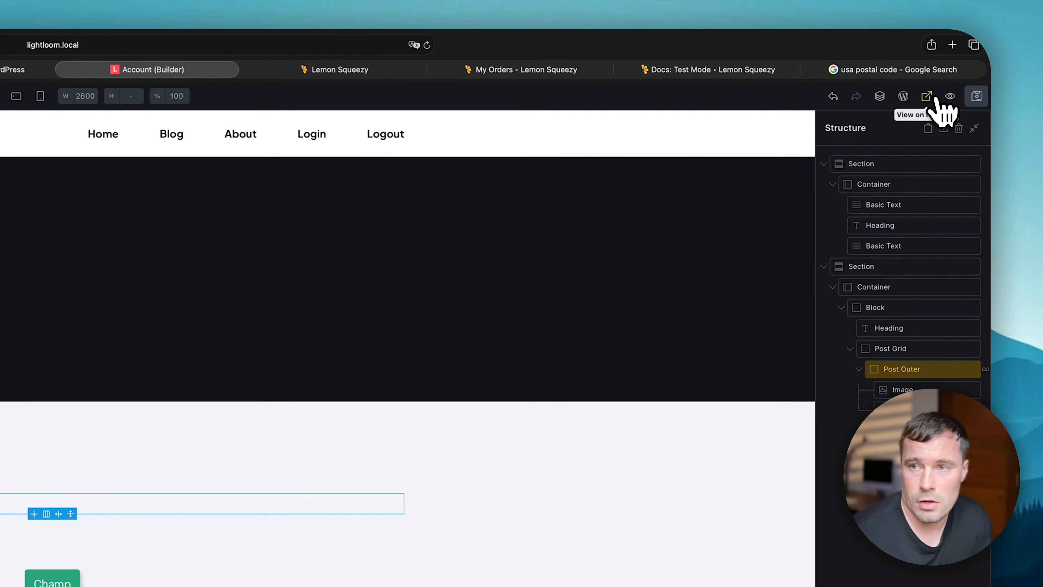
pyautogui.click(976, 93)
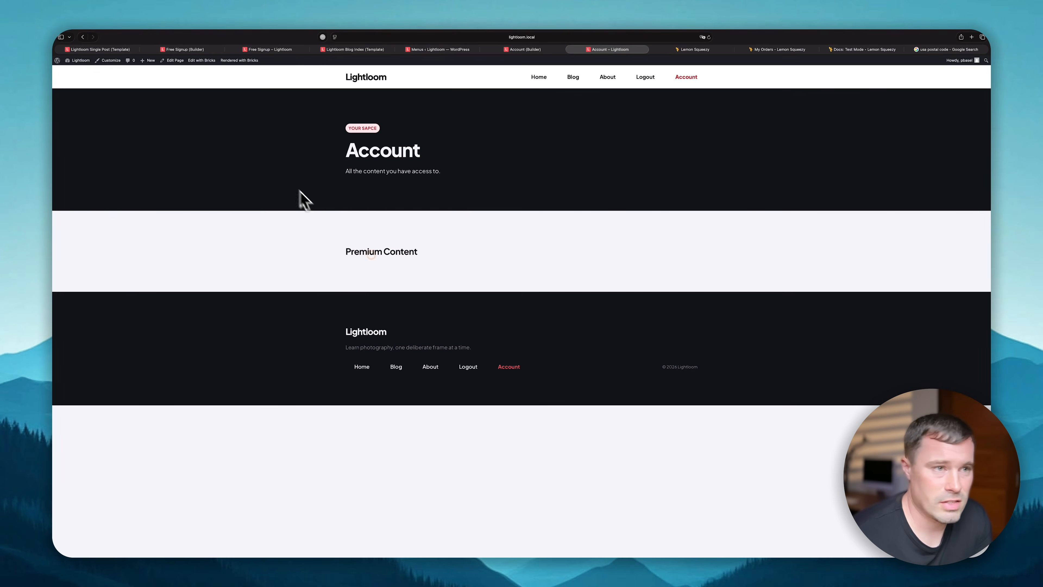
# - In your user profile, switch off Free Member, switch on Premium Member, and update
pyautogui.click(297, 50)
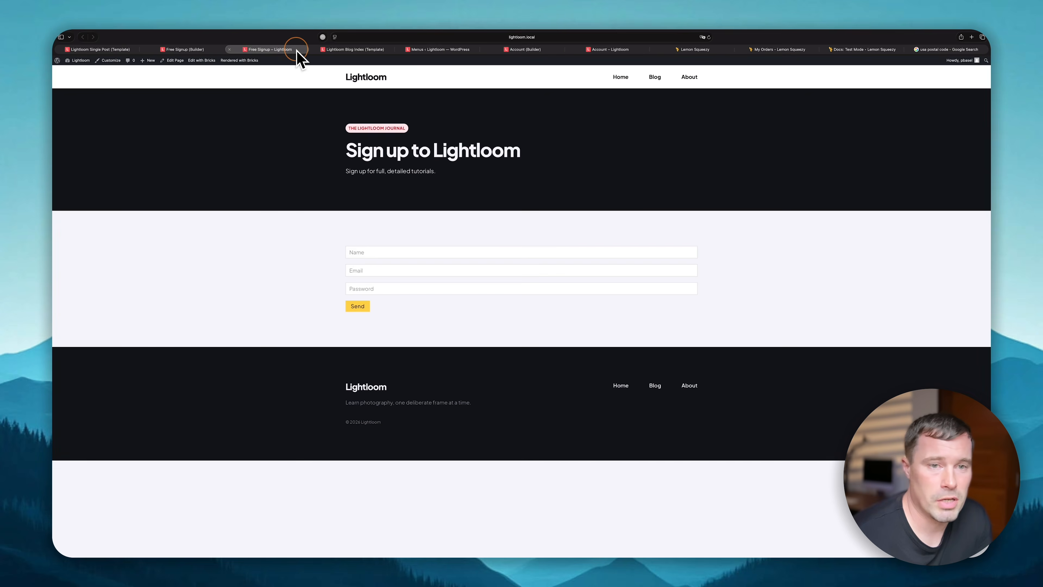
pyautogui.click(437, 49)
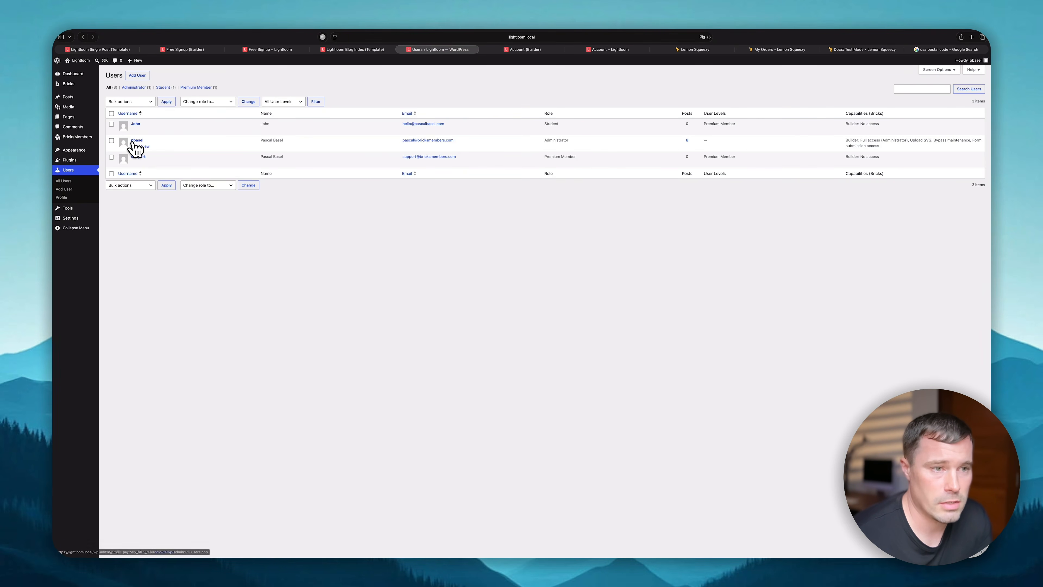
pyautogui.scroll(-15, 275, 270)
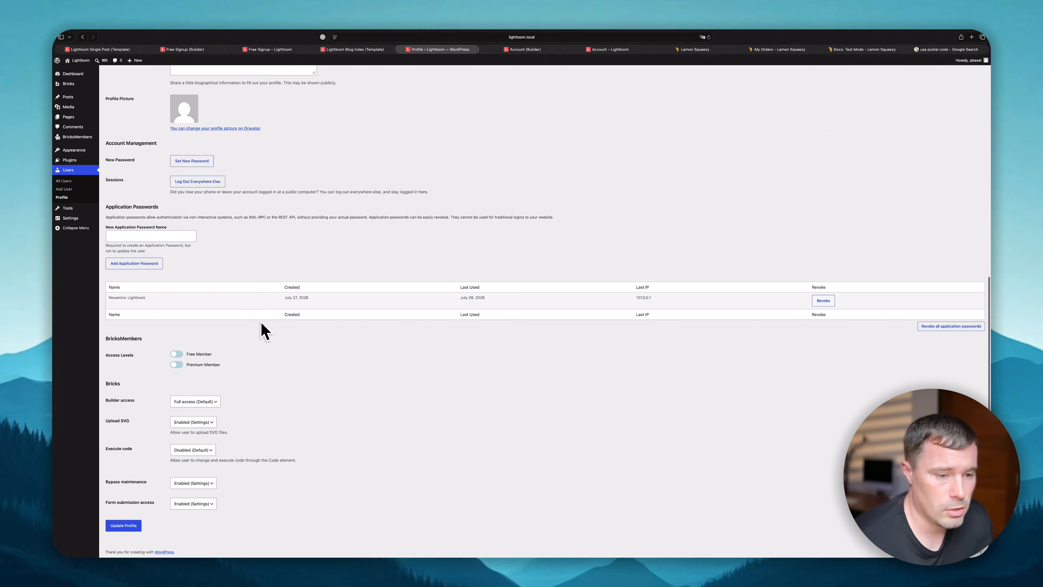
pyautogui.click(173, 352)
pyautogui.click(216, 294)
pyautogui.click(216, 308)
pyautogui.click(161, 518)
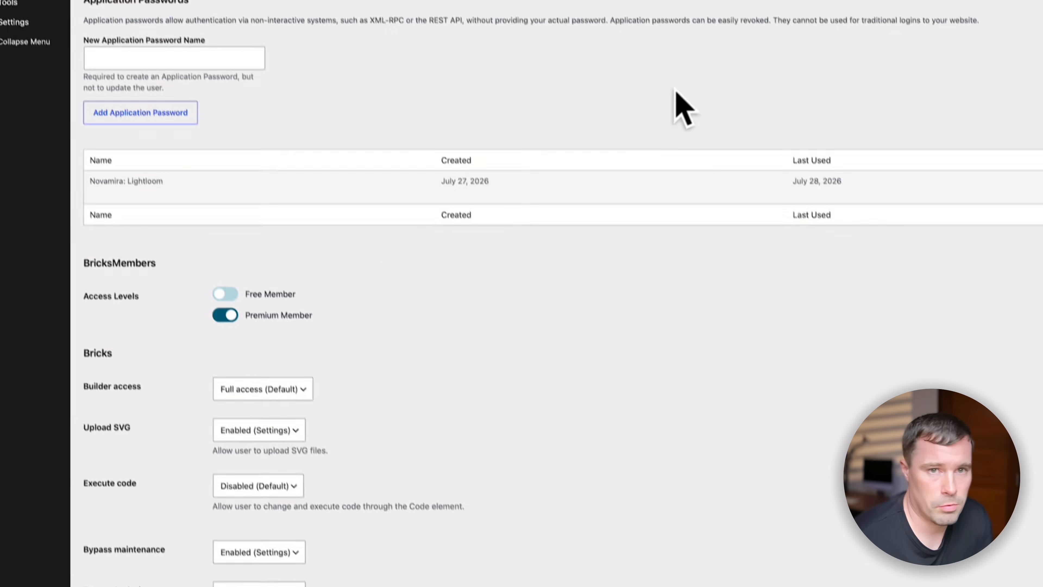
# - Reload the live Account page to confirm the premium posts, then return to the builder
pyautogui.click(610, 49)
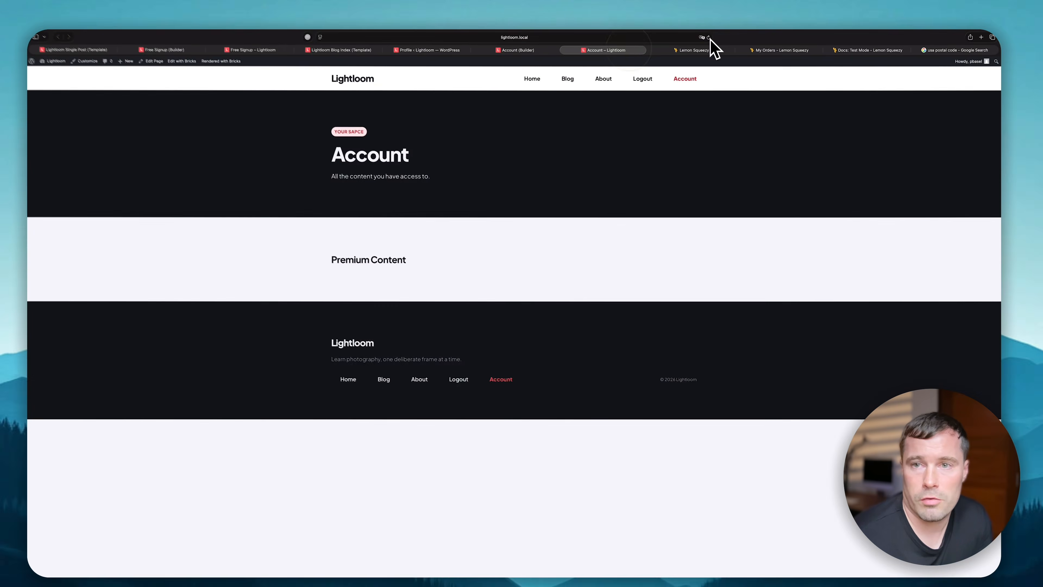
pyautogui.click(709, 37)
pyautogui.scroll(-5, 659, 326)
pyautogui.scroll(5, 447, 412)
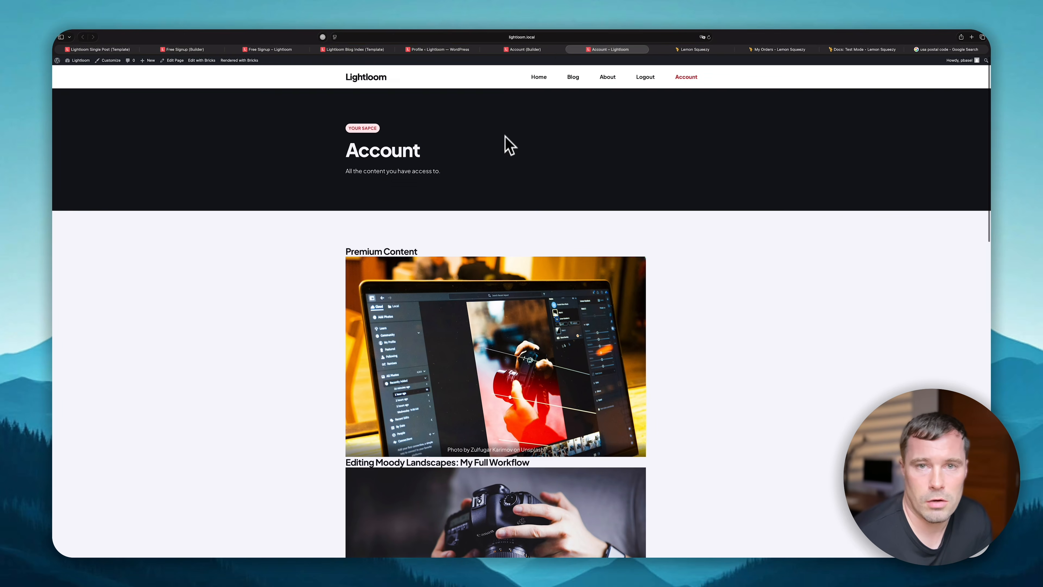
pyautogui.click(542, 40)
# - Set the Post Grid to 3 columns and reload the live Account page to check
pyautogui.click(546, 48)
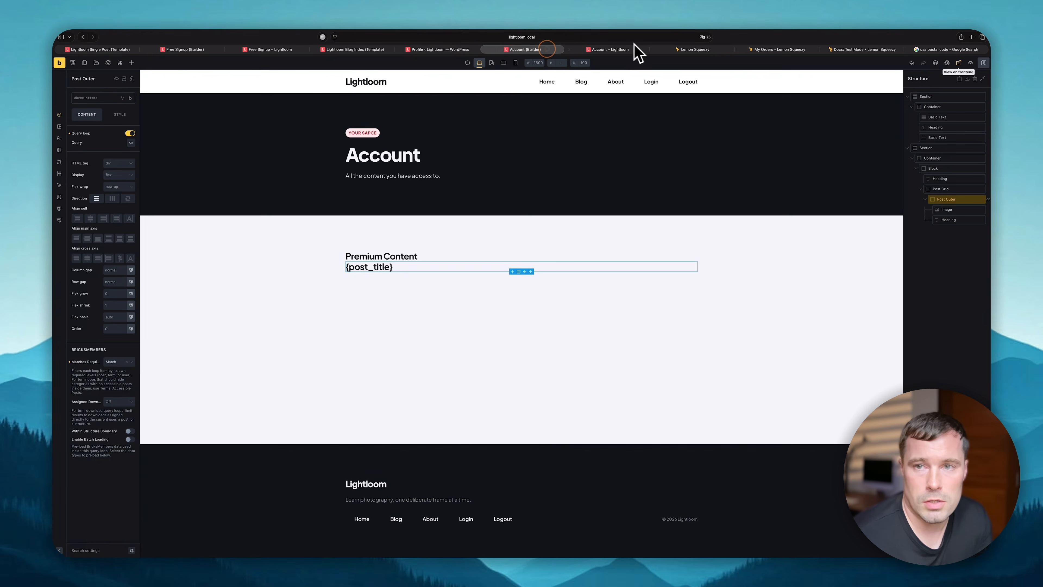
pyautogui.click(950, 190)
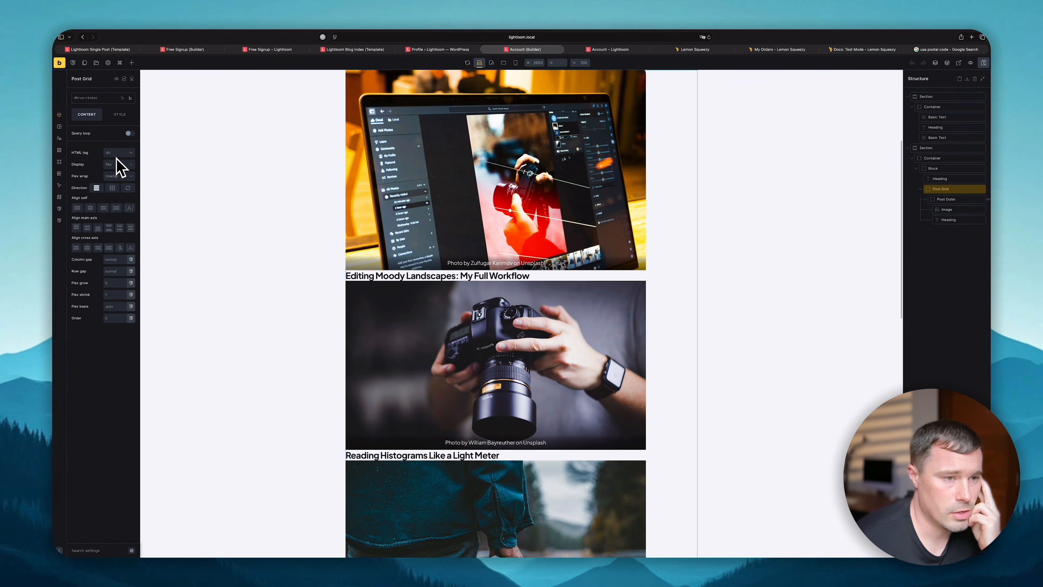
pyautogui.click(110, 196)
pyautogui.click(622, 190)
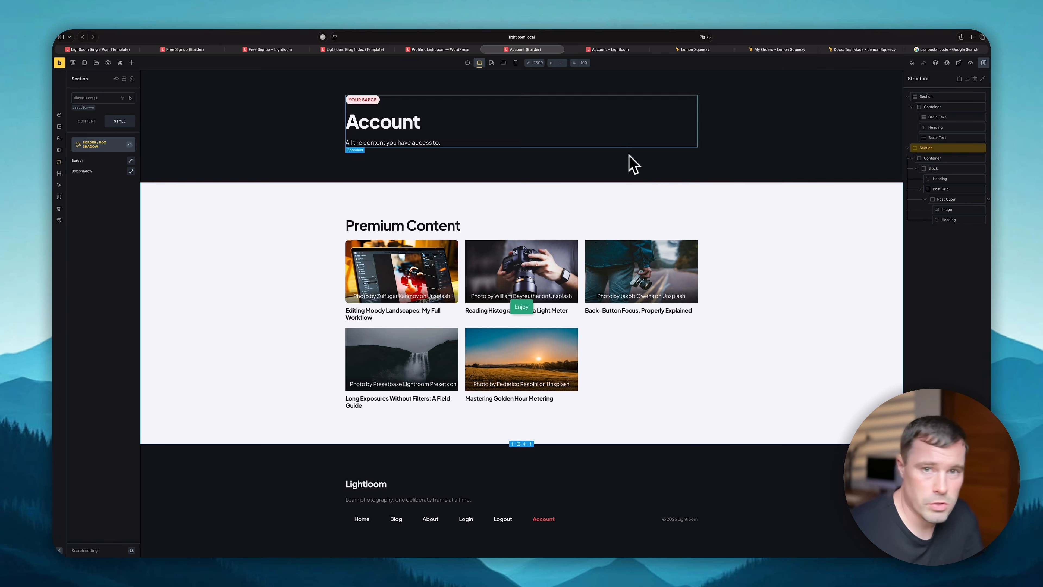
pyautogui.click(613, 49)
pyautogui.click(709, 37)
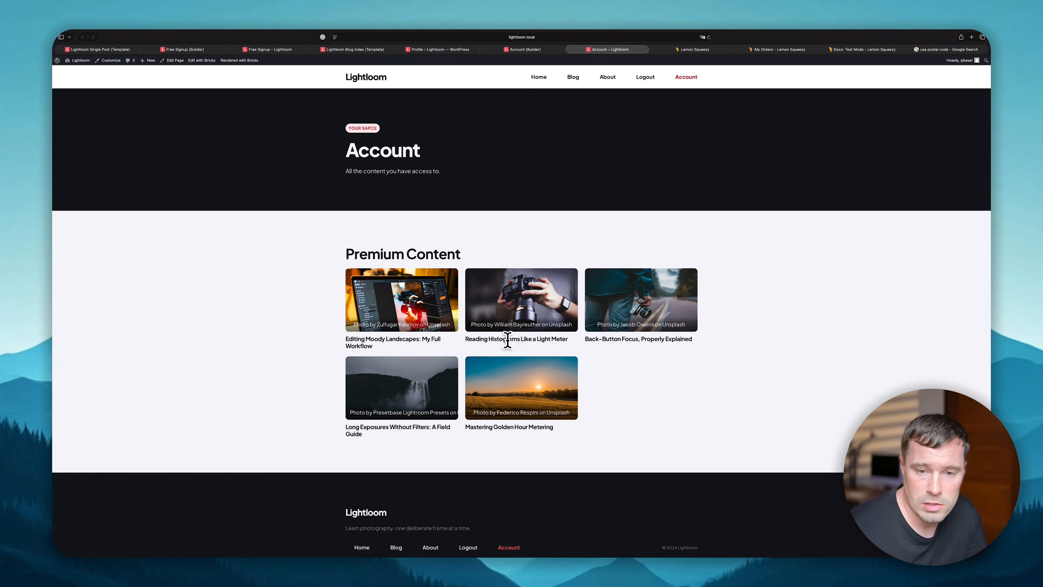
# - Link each card's title and image to {post_url} via dynamic data, then test a post link
pyautogui.click(526, 50)
pyautogui.click(417, 311)
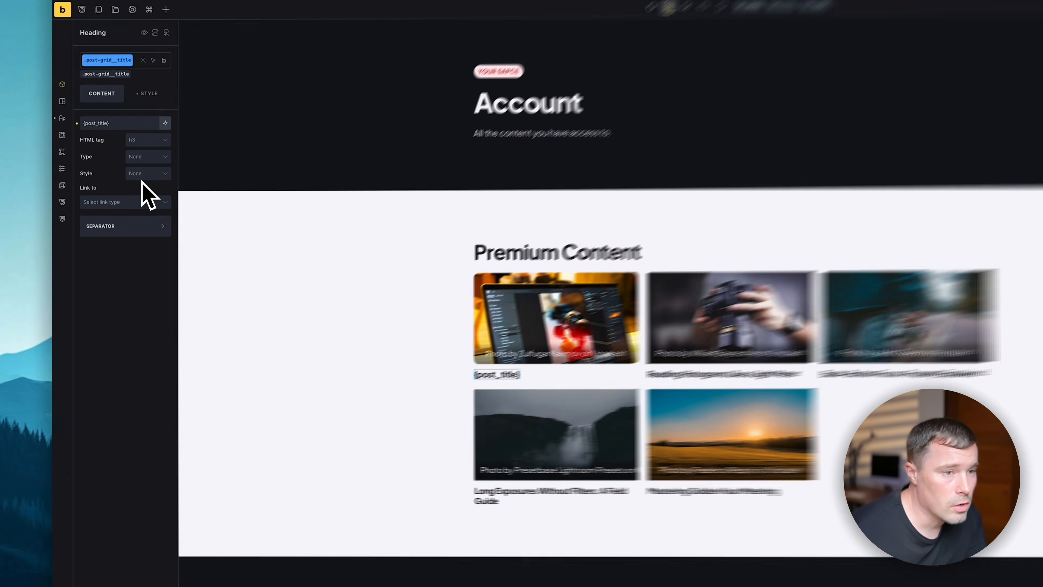
pyautogui.click(102, 197)
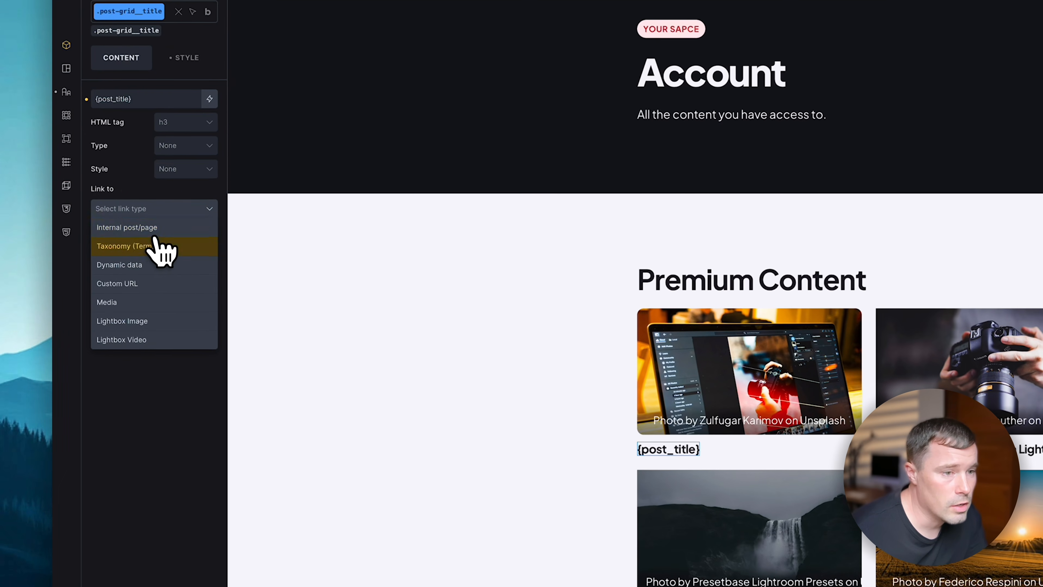
pyautogui.click(145, 265)
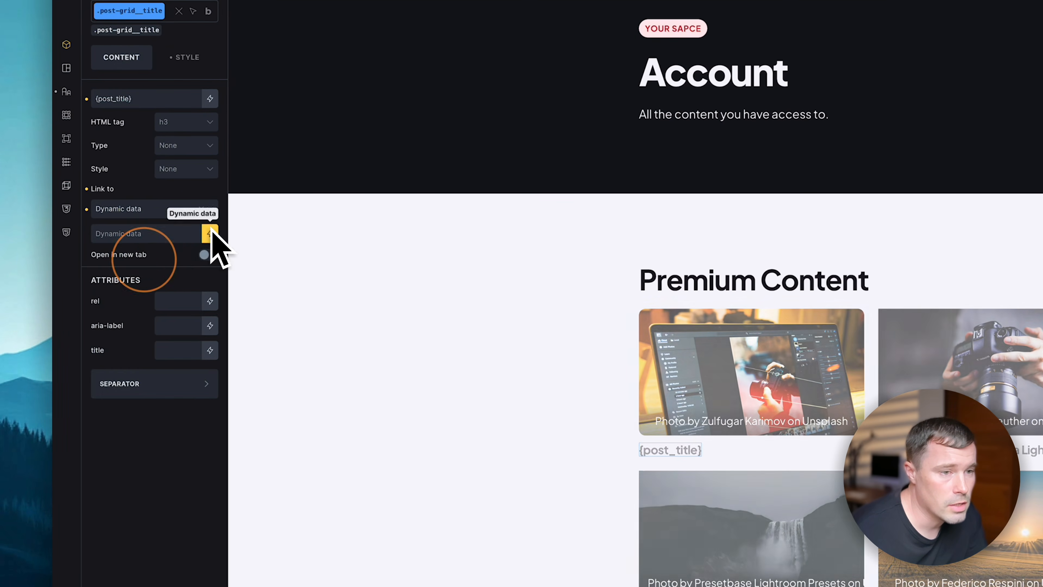
pyautogui.click(210, 234)
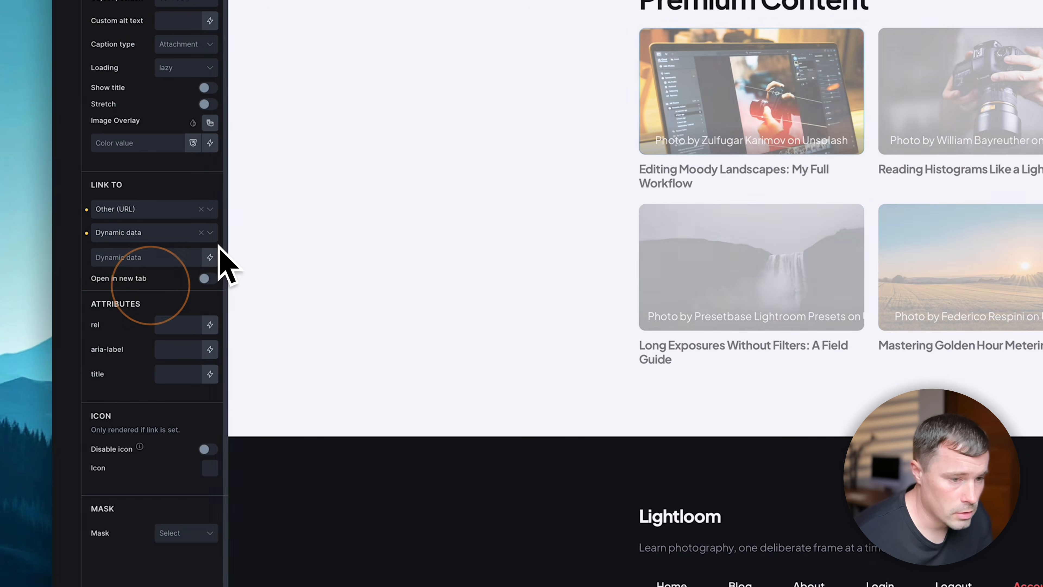
pyautogui.click(210, 257)
pyautogui.click(139, 380)
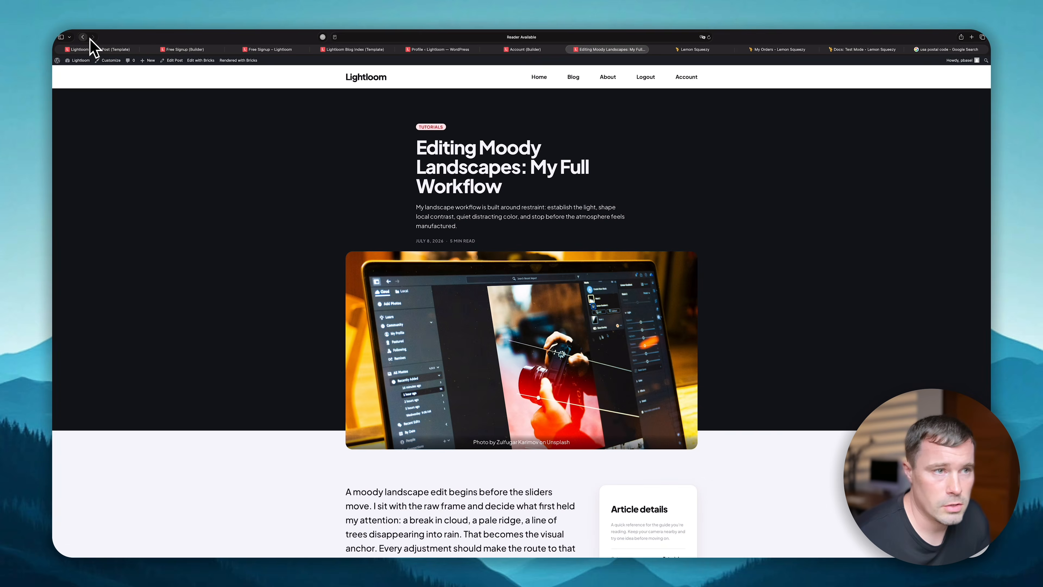
pyautogui.click(83, 37)
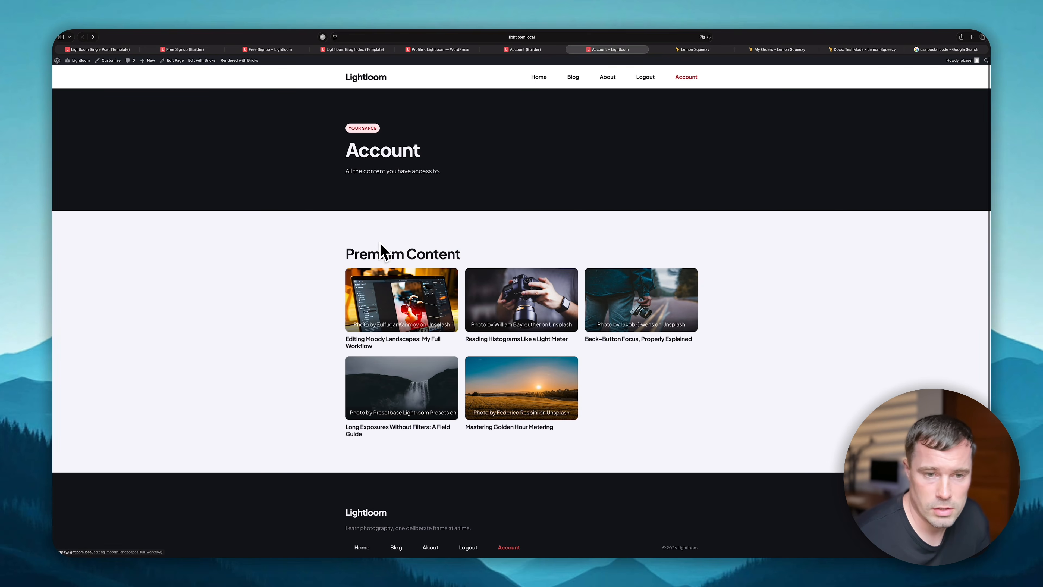
# - Change the heading 'Premium Content' to 'Your Content' and view the live Account page
pyautogui.click(537, 49)
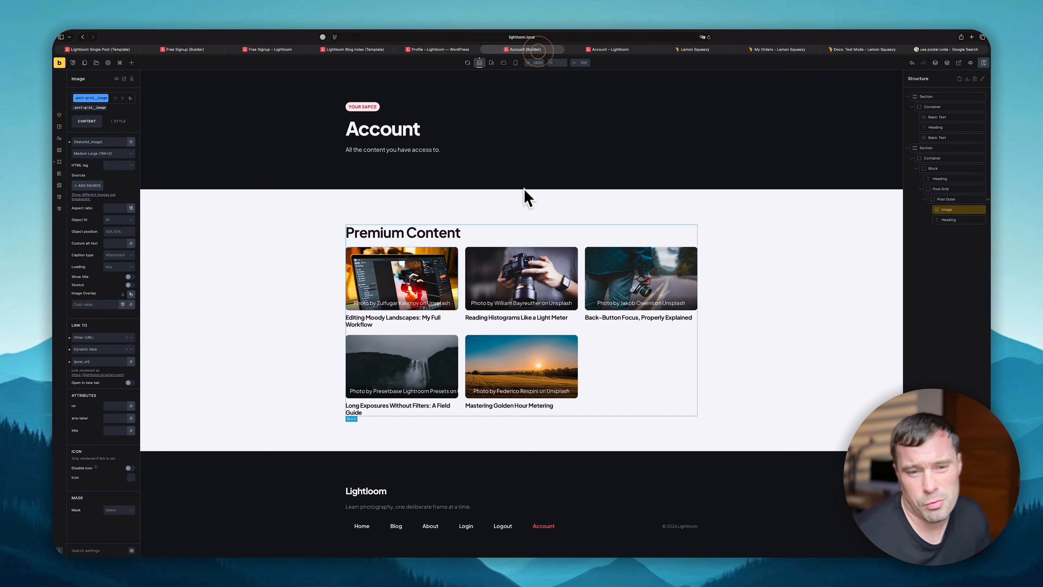
pyautogui.click(385, 232)
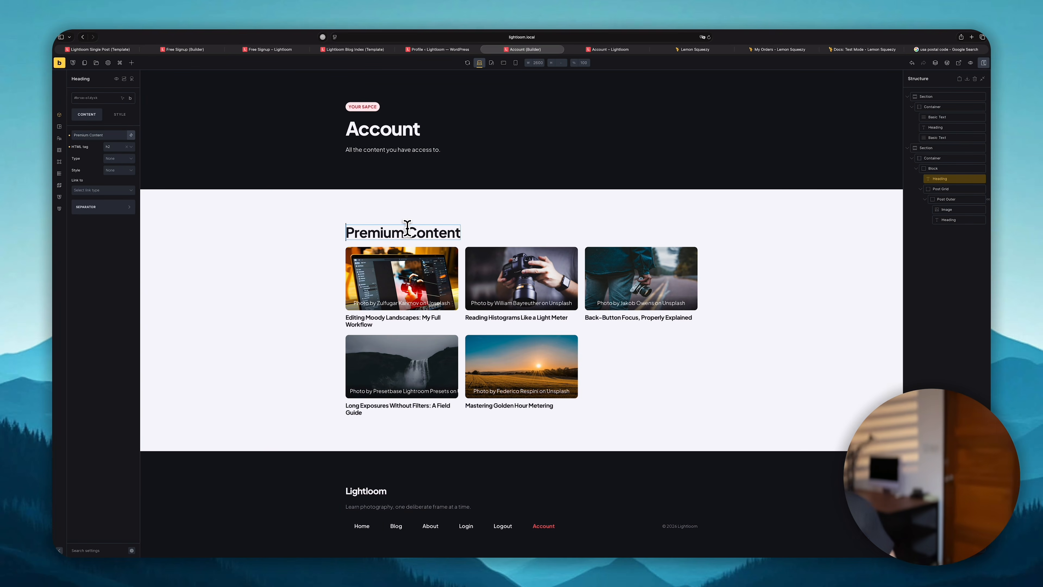
pyautogui.moveTo(405, 231); pyautogui.dragTo(340, 235)
pyautogui.hotkey('shift', 'y')
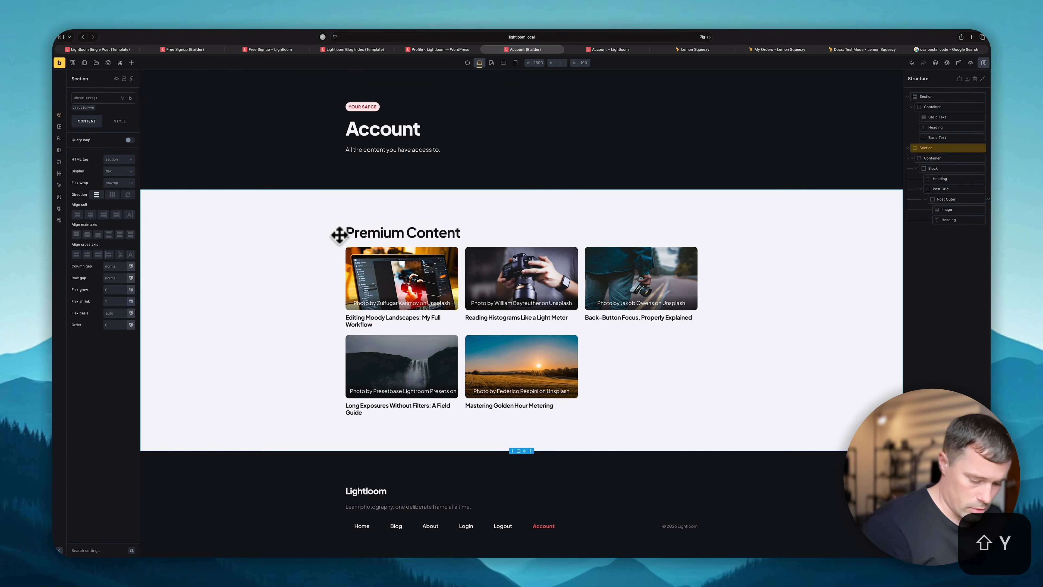
pyautogui.click(358, 236)
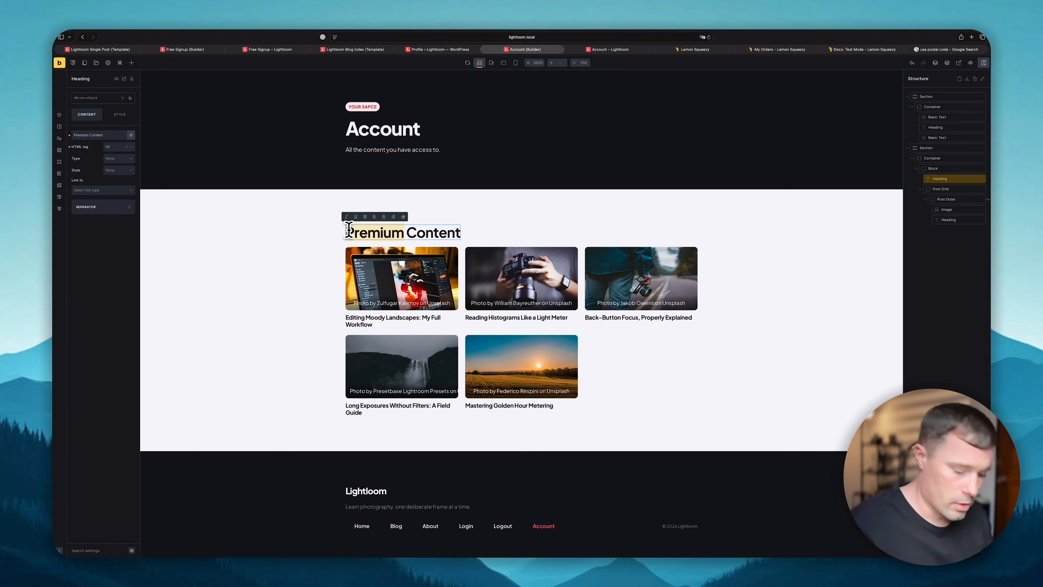
pyautogui.write('You')
pyautogui.click(603, 213)
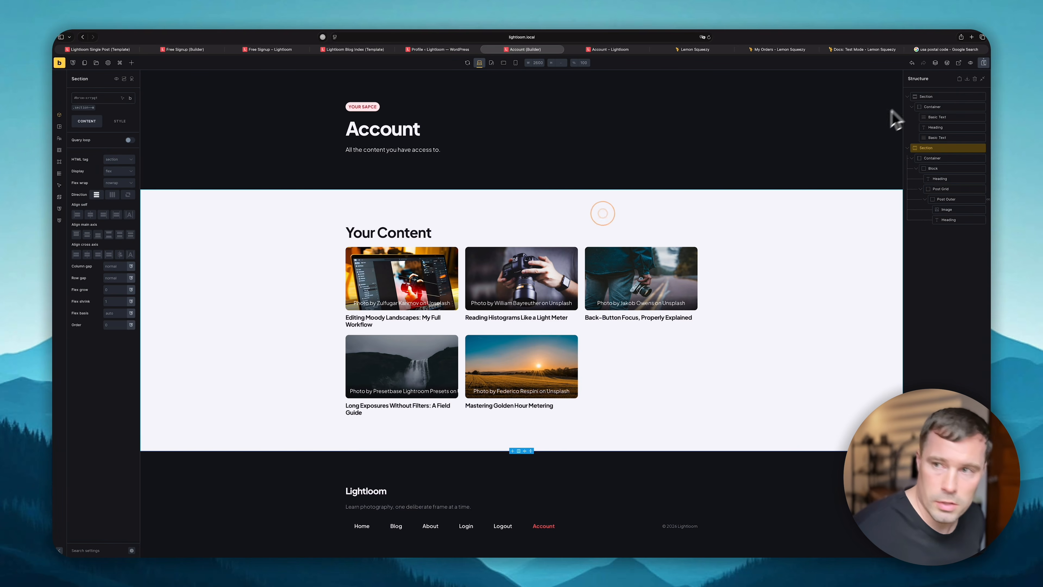
pyautogui.click(610, 50)
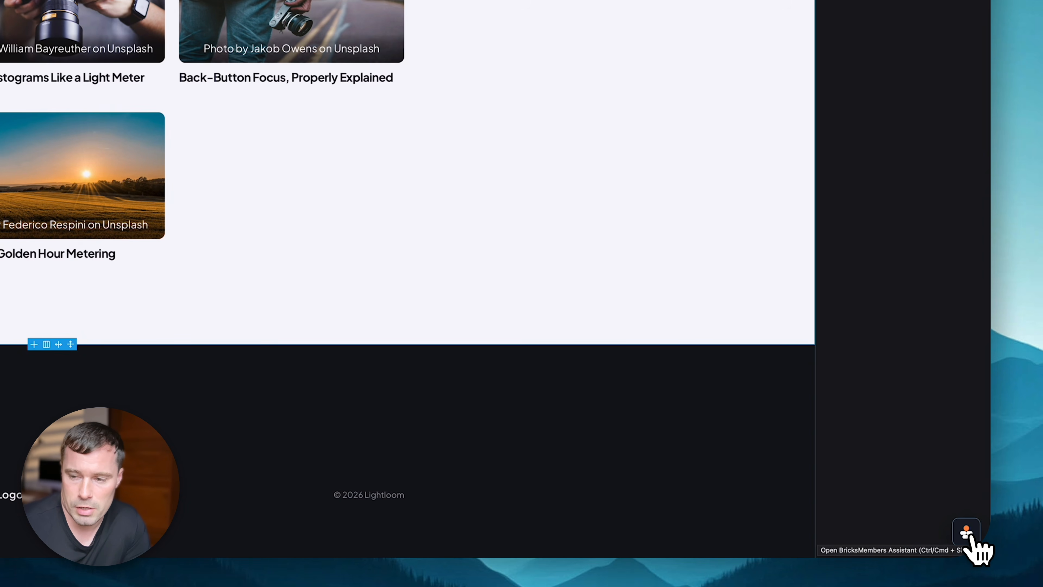
# - Open and widen the BricksMembers Dynamic Tags browser, viewing Breadcrumbs and the Structure tags
pyautogui.click(967, 533)
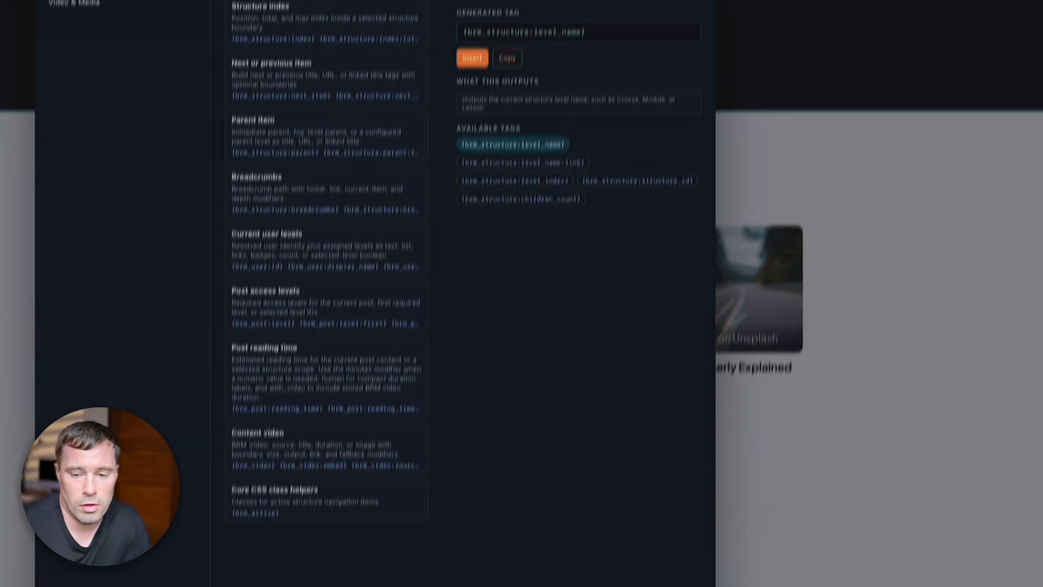
pyautogui.moveTo(420, 543); pyautogui.dragTo(737, 491)
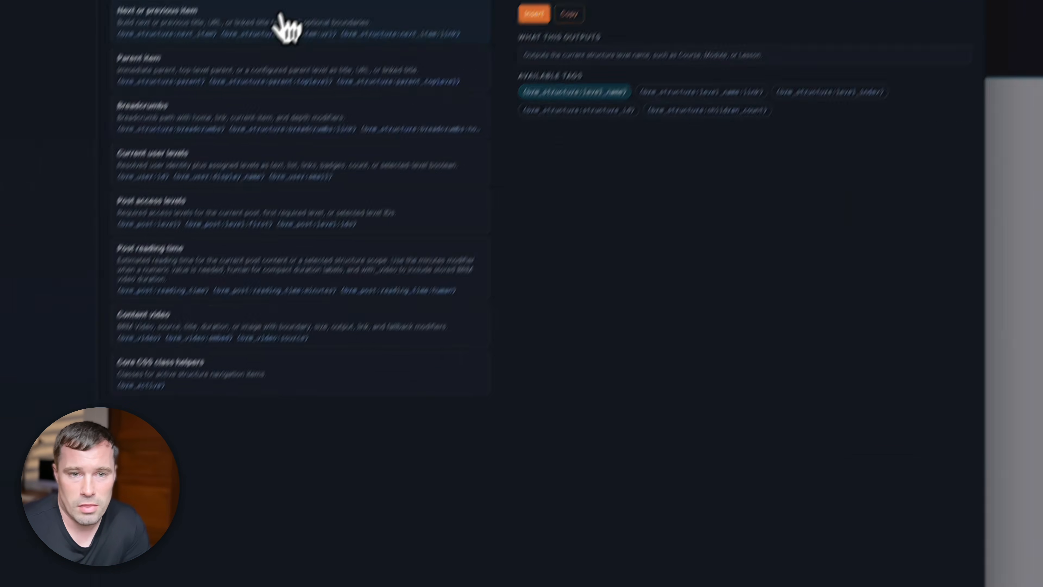
pyautogui.click(222, 119)
pyautogui.click(222, 166)
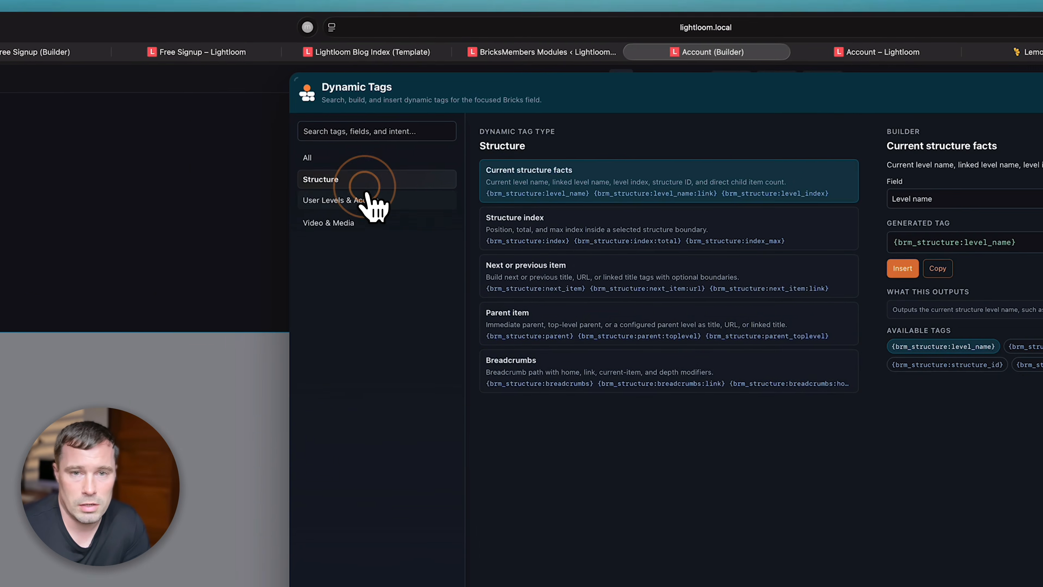
# - Browse the User Levels & Access and Video & Media tags, then load the Parent item tag
pyautogui.click(366, 200)
pyautogui.click(365, 221)
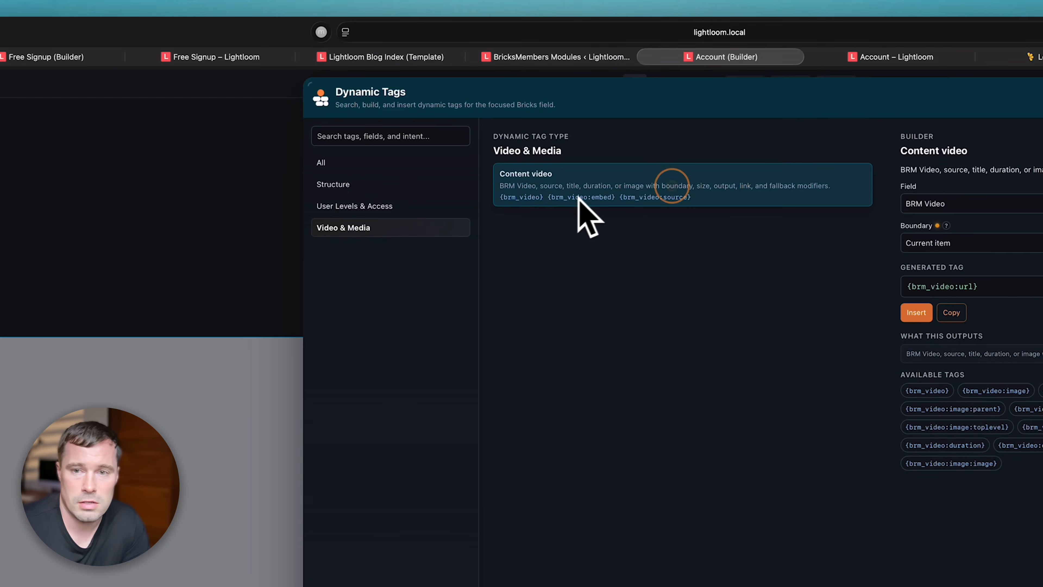
pyautogui.click(407, 204)
pyautogui.click(411, 184)
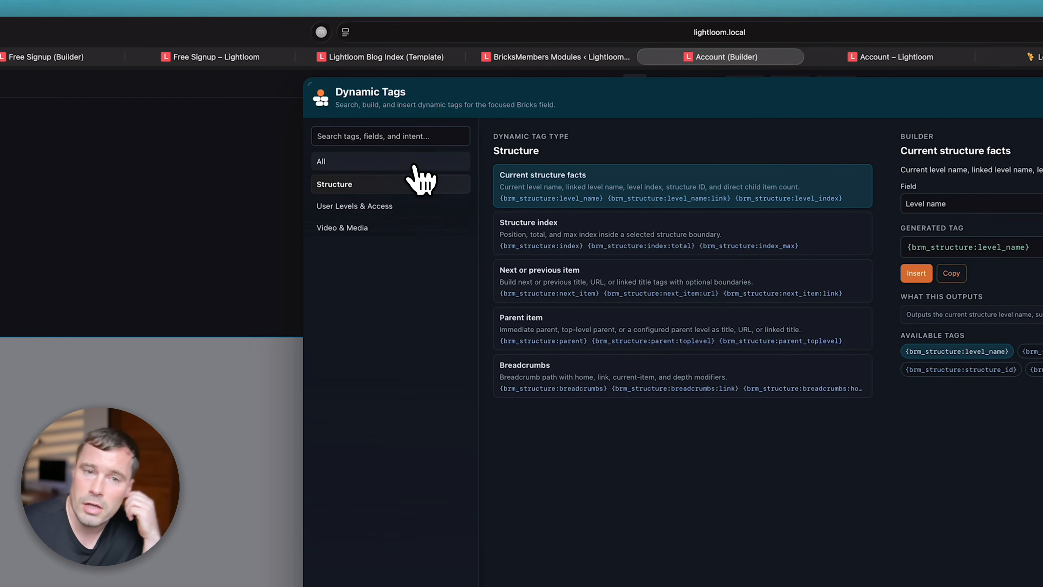
pyautogui.click(415, 162)
pyautogui.click(620, 232)
pyautogui.click(621, 327)
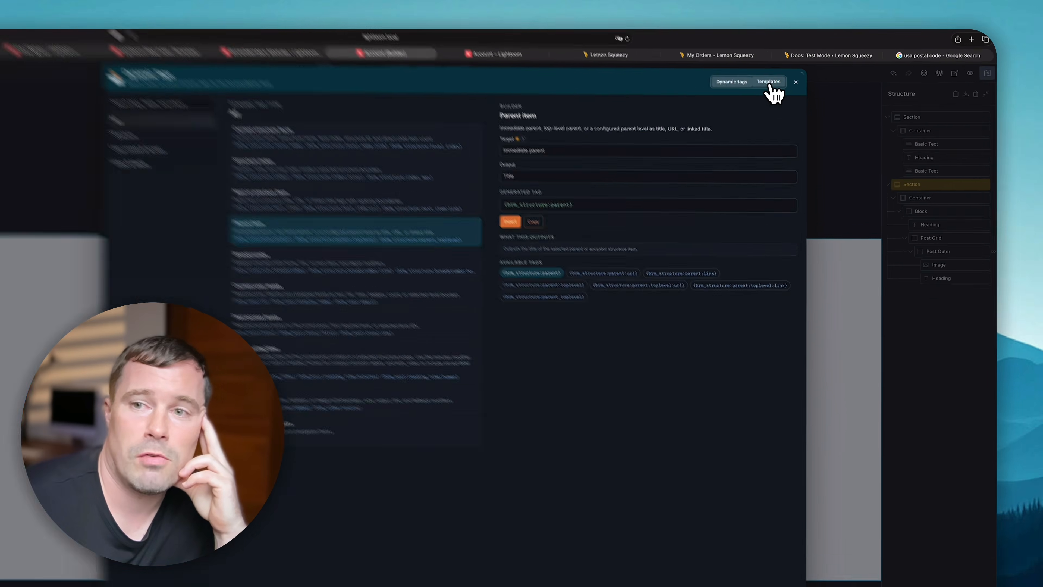
# - Browse BRM templates: My submissions, Certificate Card, Quiz survey page and Review Form
pyautogui.click(758, 86)
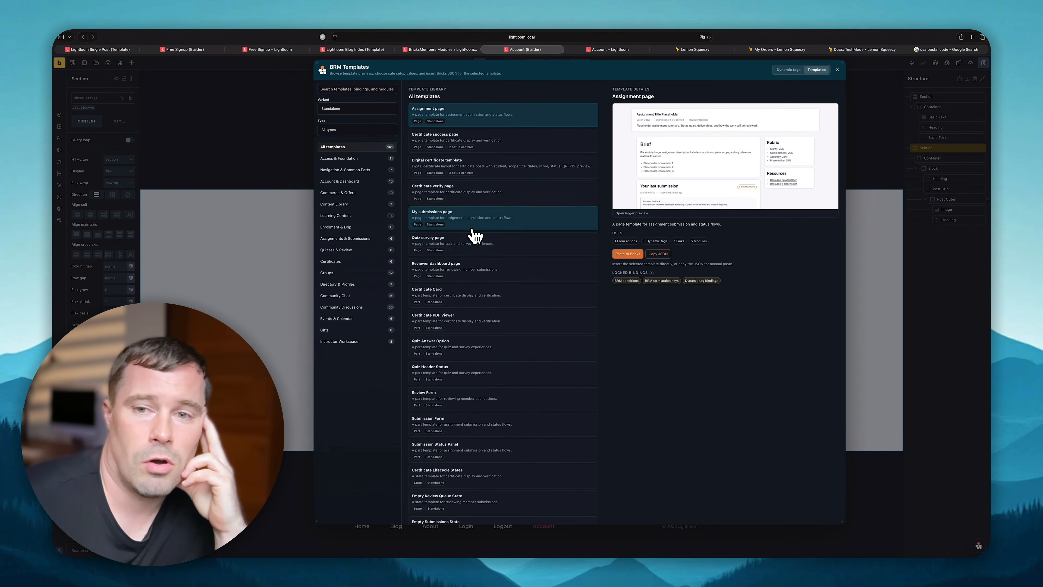
pyautogui.click(471, 228)
pyautogui.scroll(-2, 459, 255)
pyautogui.click(470, 200)
pyautogui.click(464, 235)
pyautogui.scroll(-2, 489, 263)
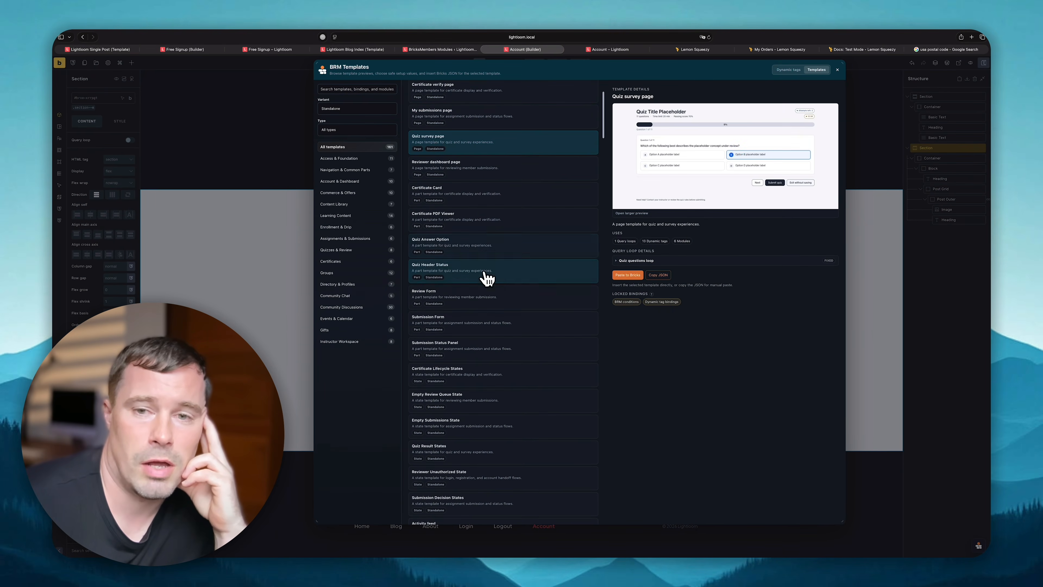
pyautogui.click(459, 297)
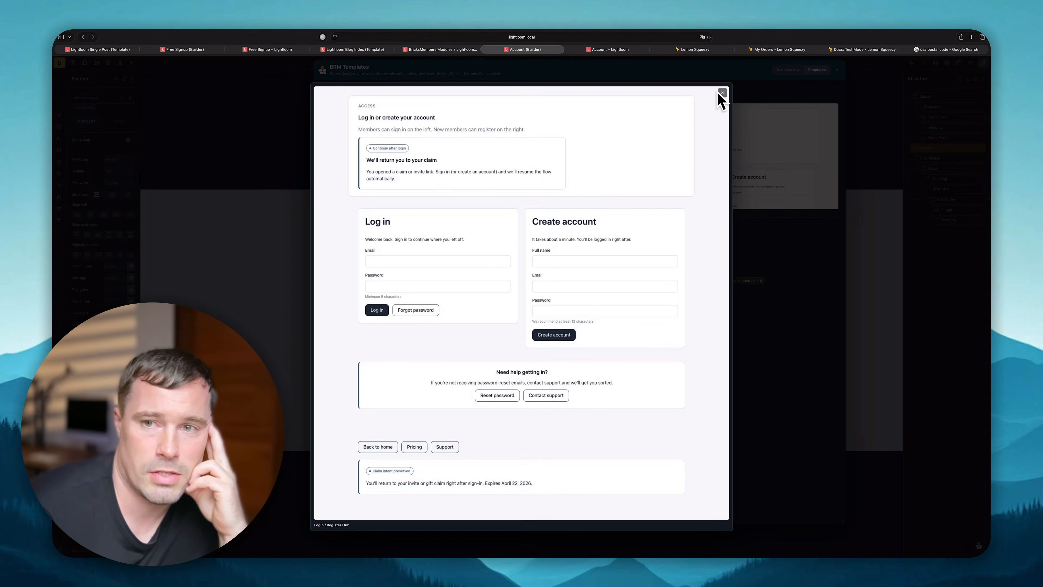
# - Preview the Account & Dashboard > Account Settings template, check its support page options, then close the library
pyautogui.click(717, 91)
pyautogui.click(526, 148)
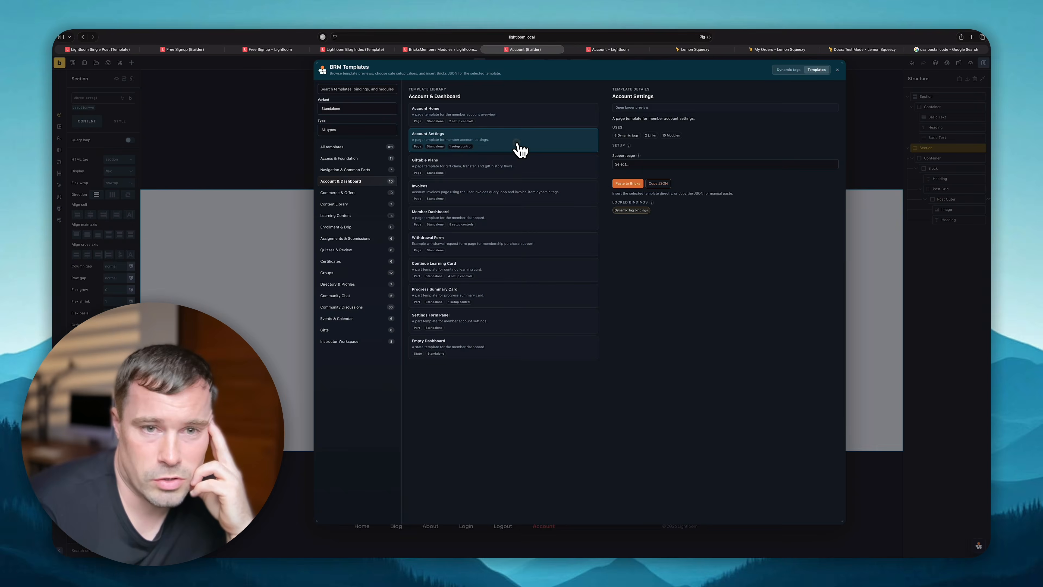
pyautogui.click(739, 161)
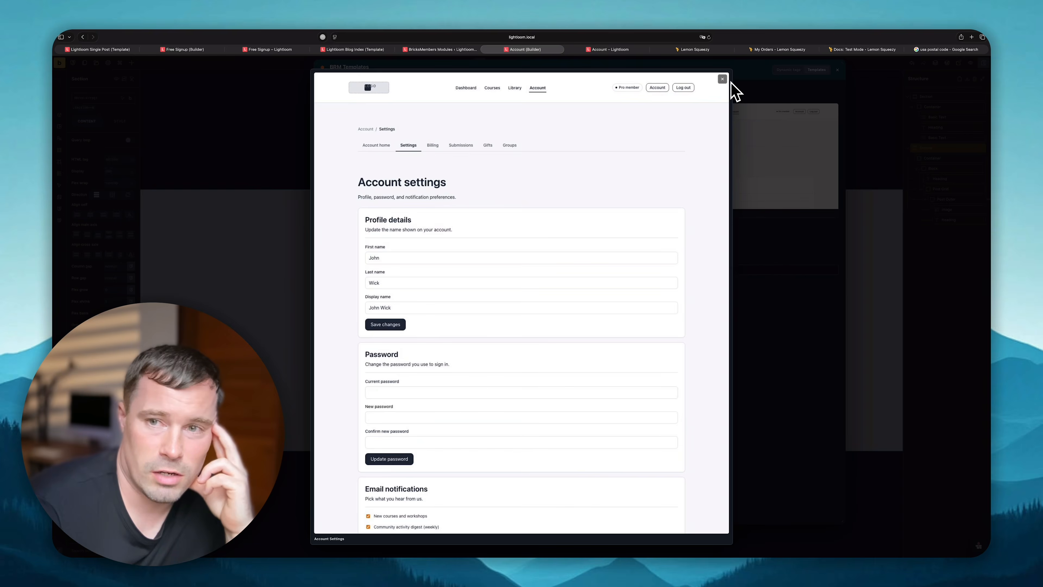
pyautogui.click(722, 79)
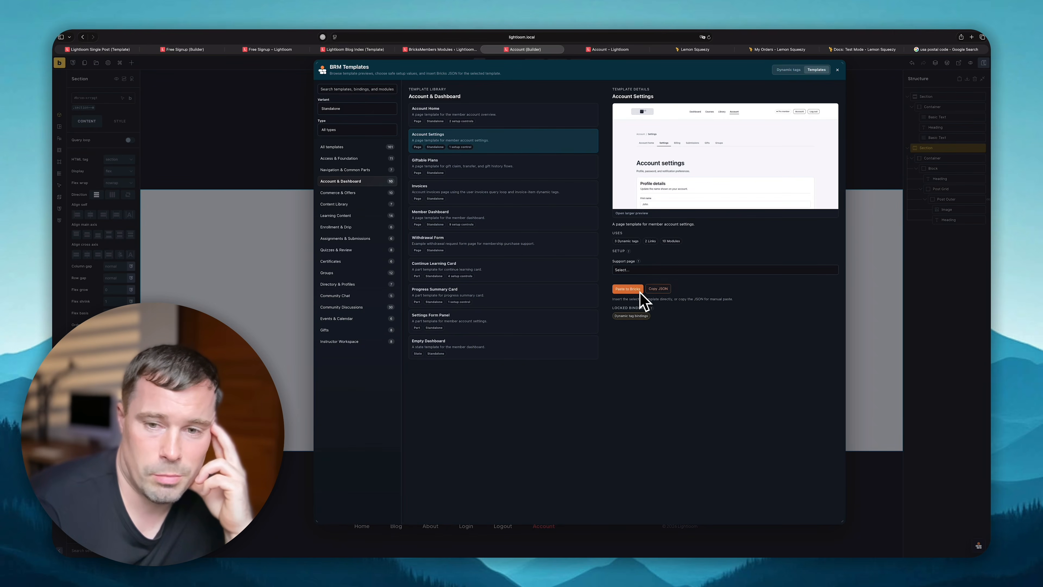
pyautogui.click(635, 271)
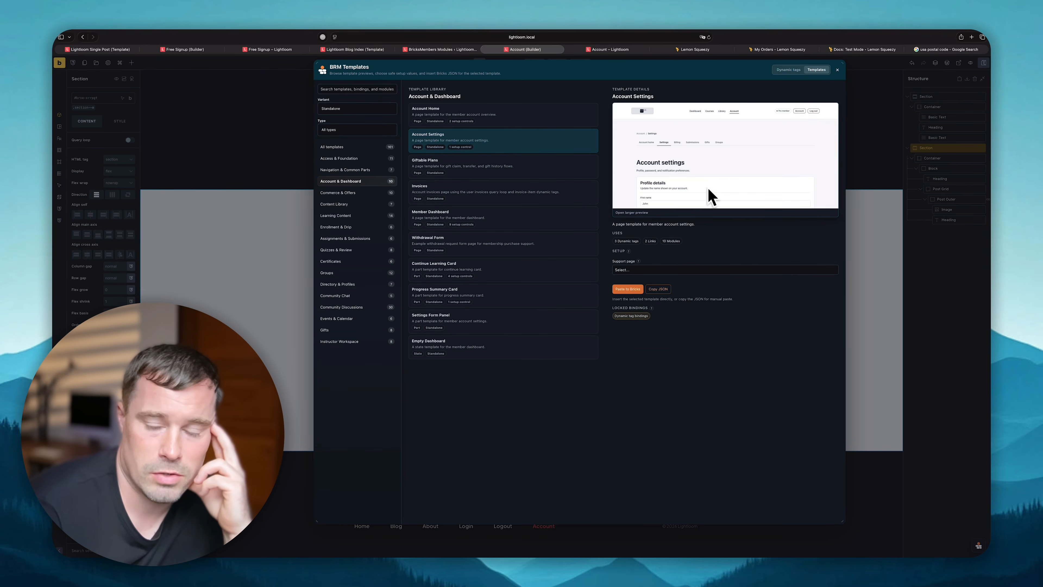
pyautogui.click(839, 69)
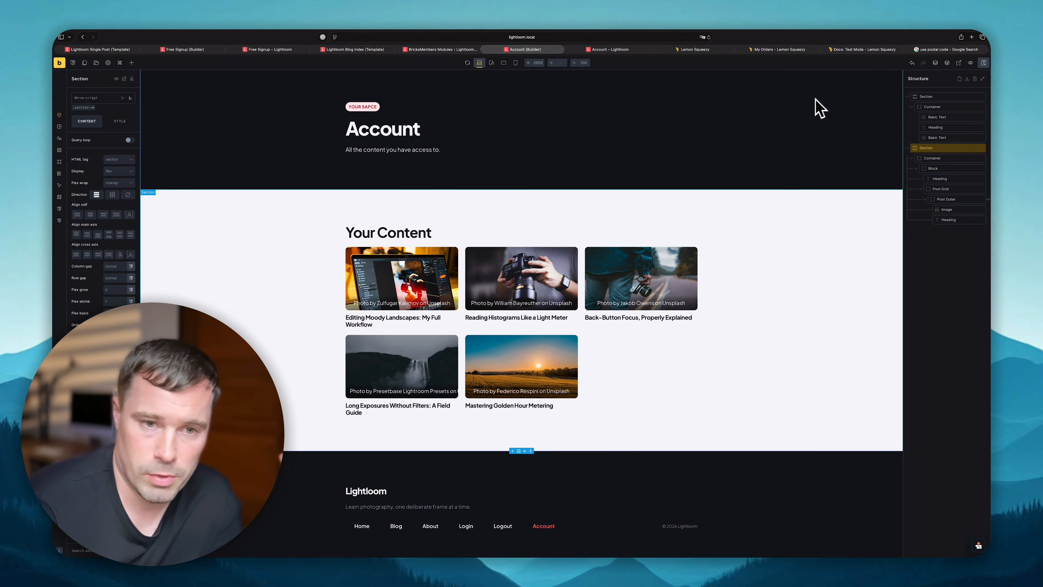
pyautogui.click(979, 546)
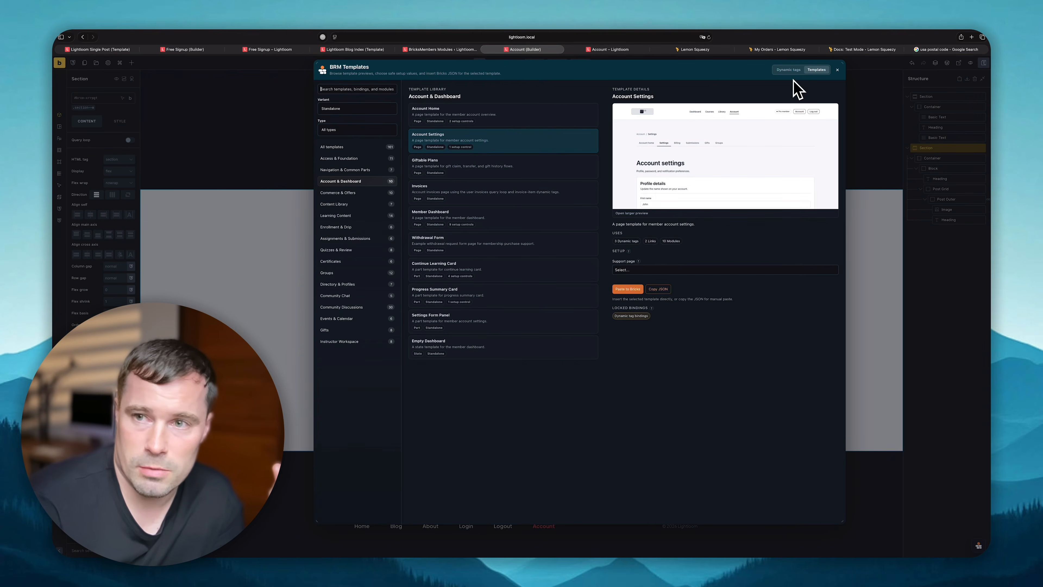
pyautogui.click(837, 70)
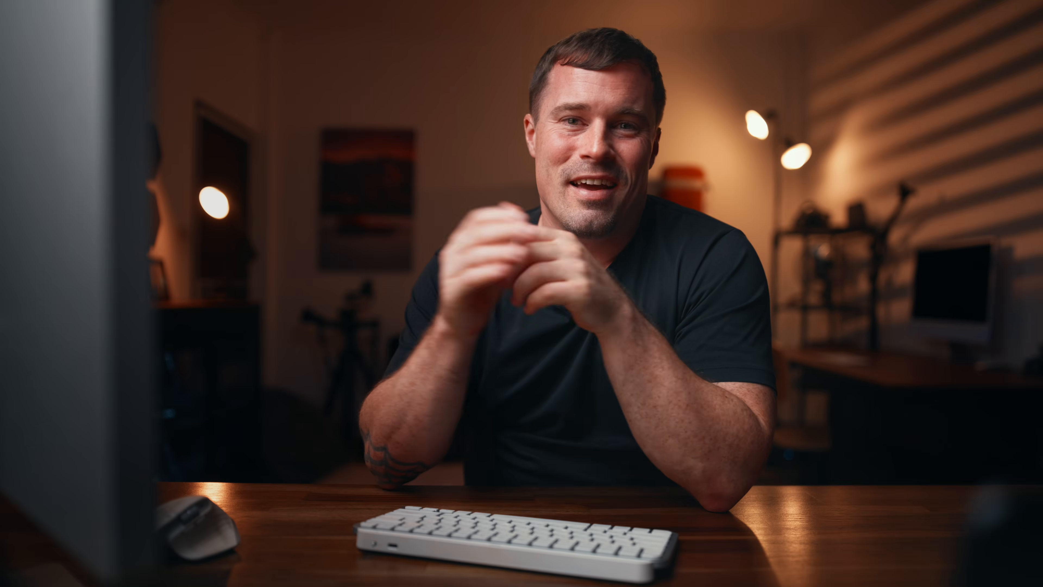